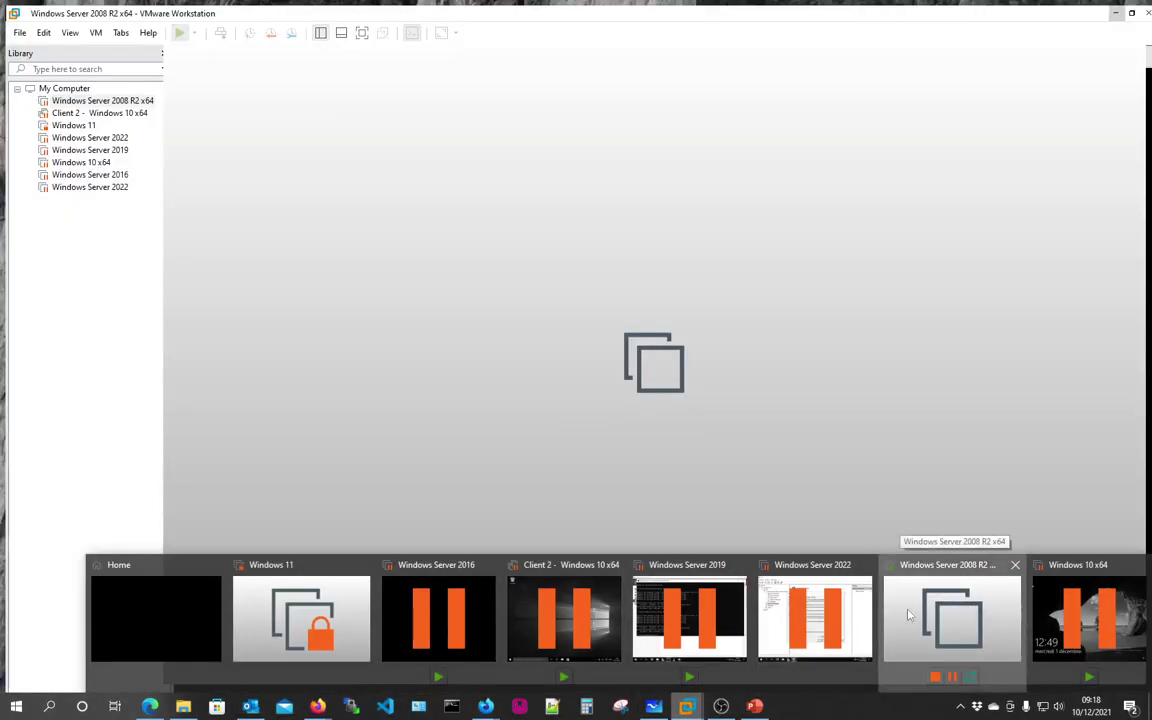
Step: Bring the Windows Server 2008 R2 VM forward, then minimize it to reveal TP9-FSRM.pdf
{"action": "left_click", "coordinate": [948, 614]}
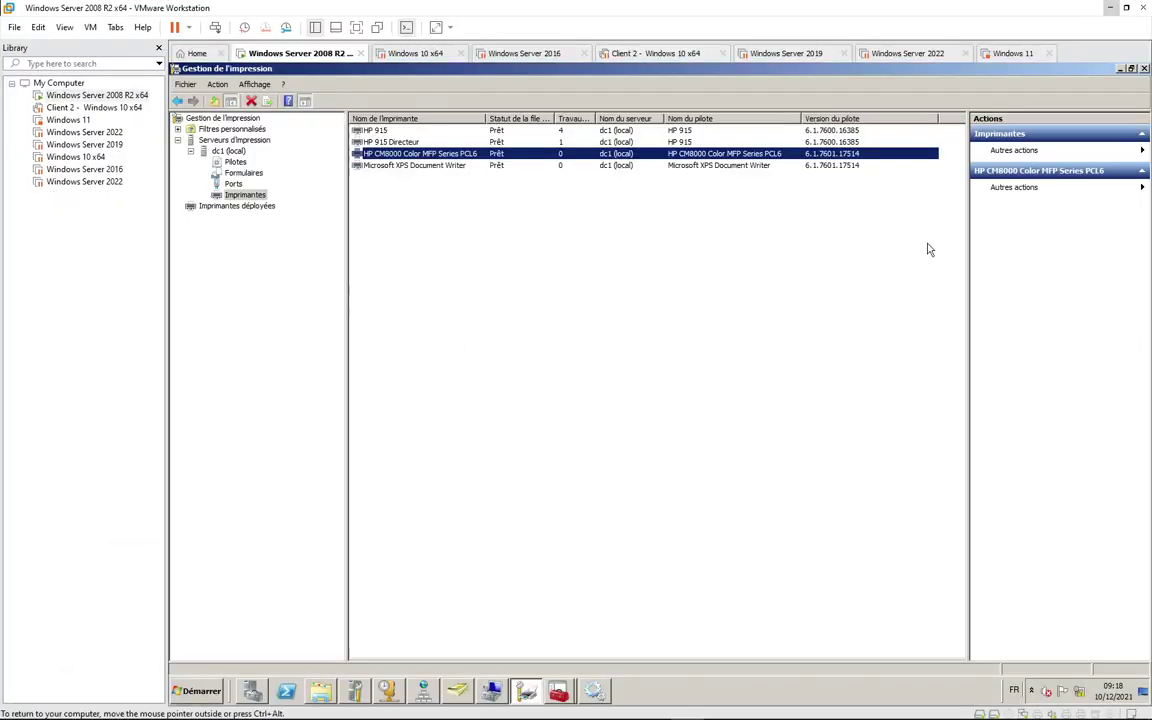
{"action": "left_click", "coordinate": [1120, 69]}
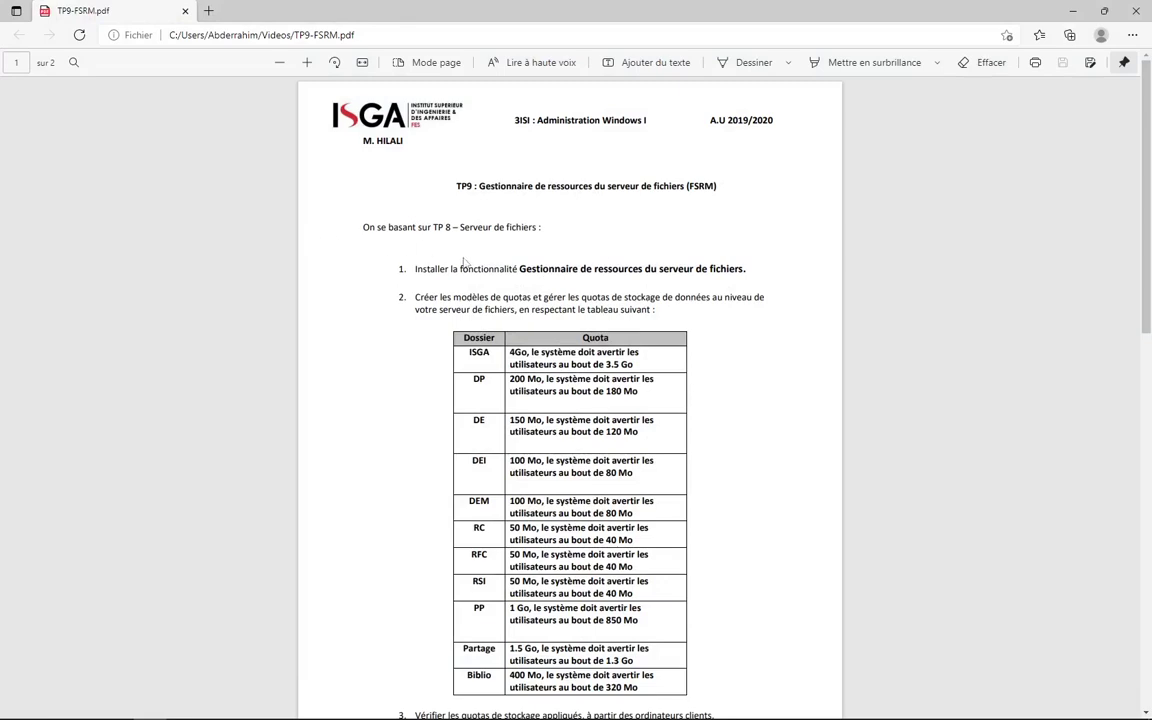
Step: Scroll through the TP9-FSRM quota table, then return to the Windows Server 2008 R2 VM
{"action": "scroll", "coordinate": [509, 249], "scroll_direction": "down", "scroll_amount": 3}
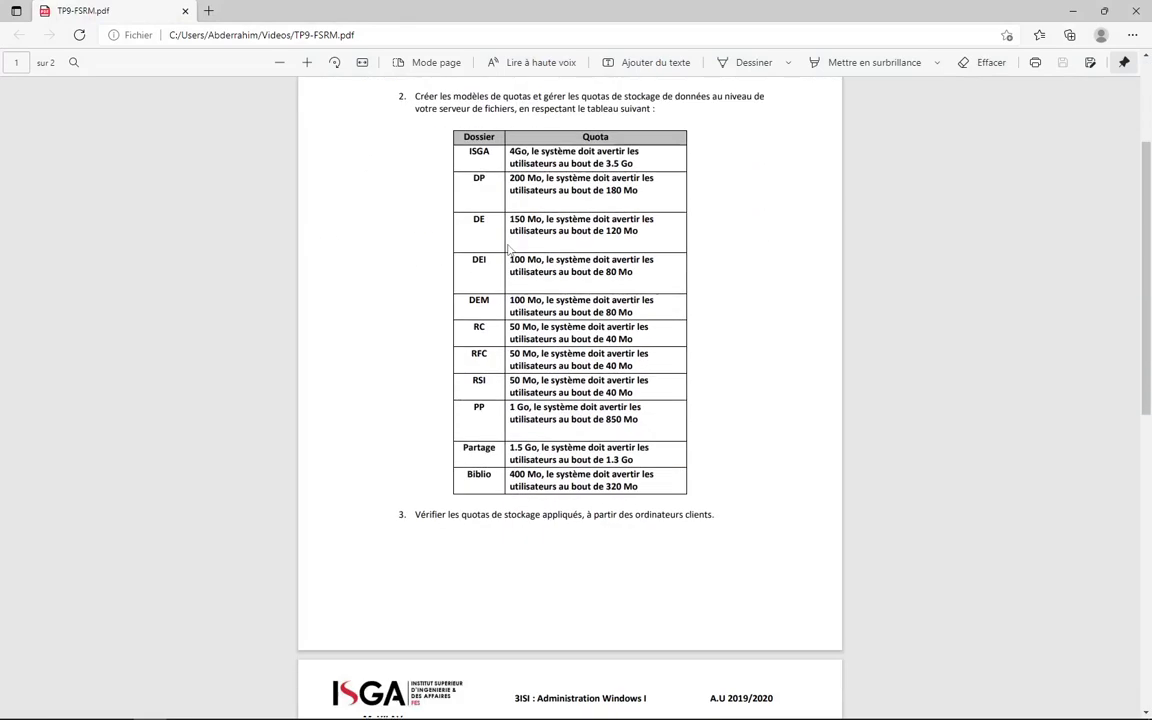
{"action": "scroll", "coordinate": [490, 251], "scroll_direction": "up", "scroll_amount": 1}
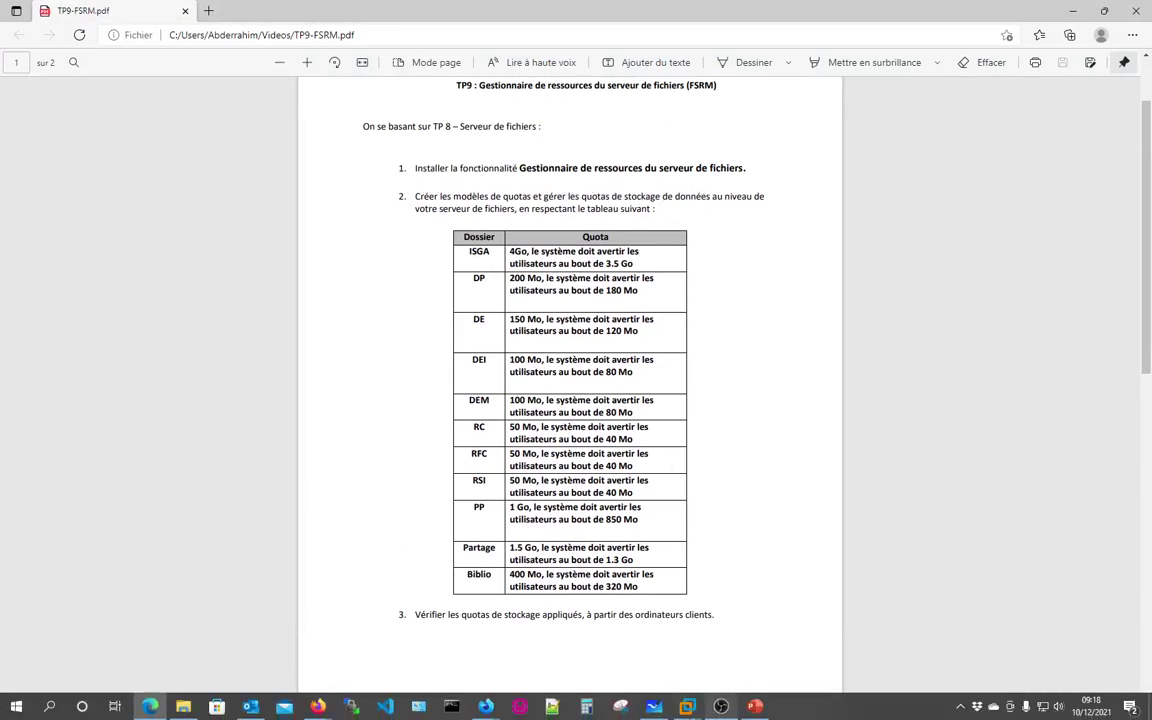
{"action": "mouse_move", "coordinate": [685, 706]}
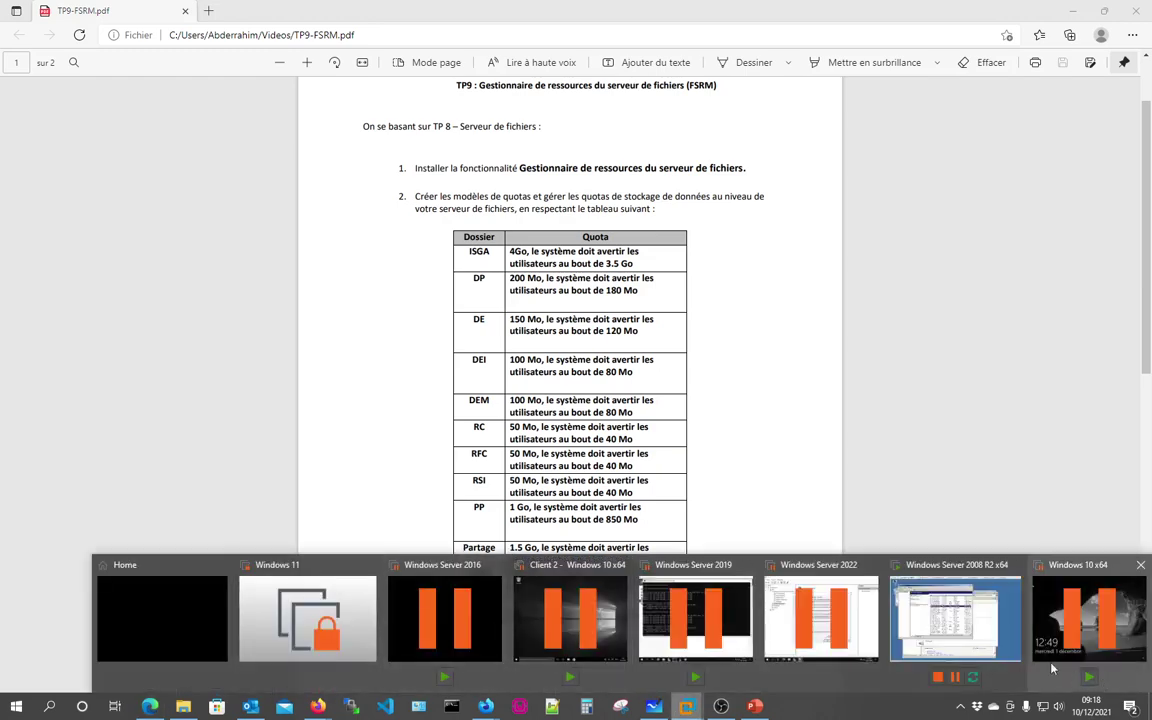
{"action": "left_click", "coordinate": [954, 618]}
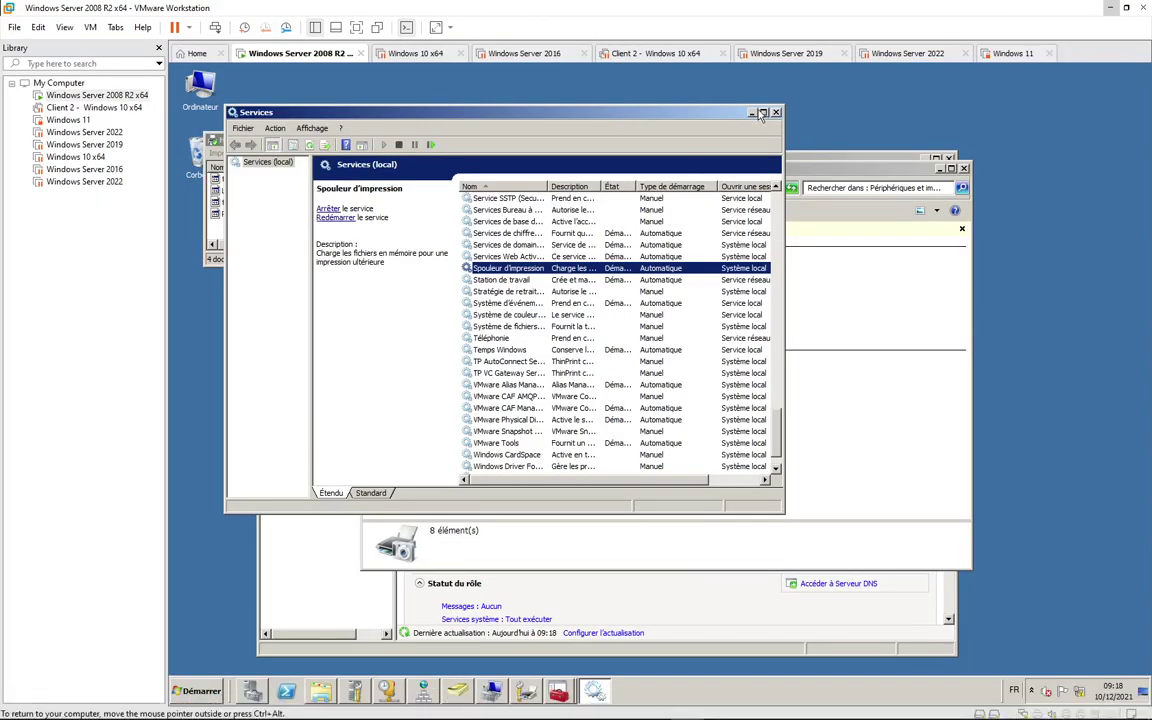
Step: Minimize Services and the HP 915 print queue, and restore Server Manager on its Roles page
{"action": "left_click", "coordinate": [752, 113]}
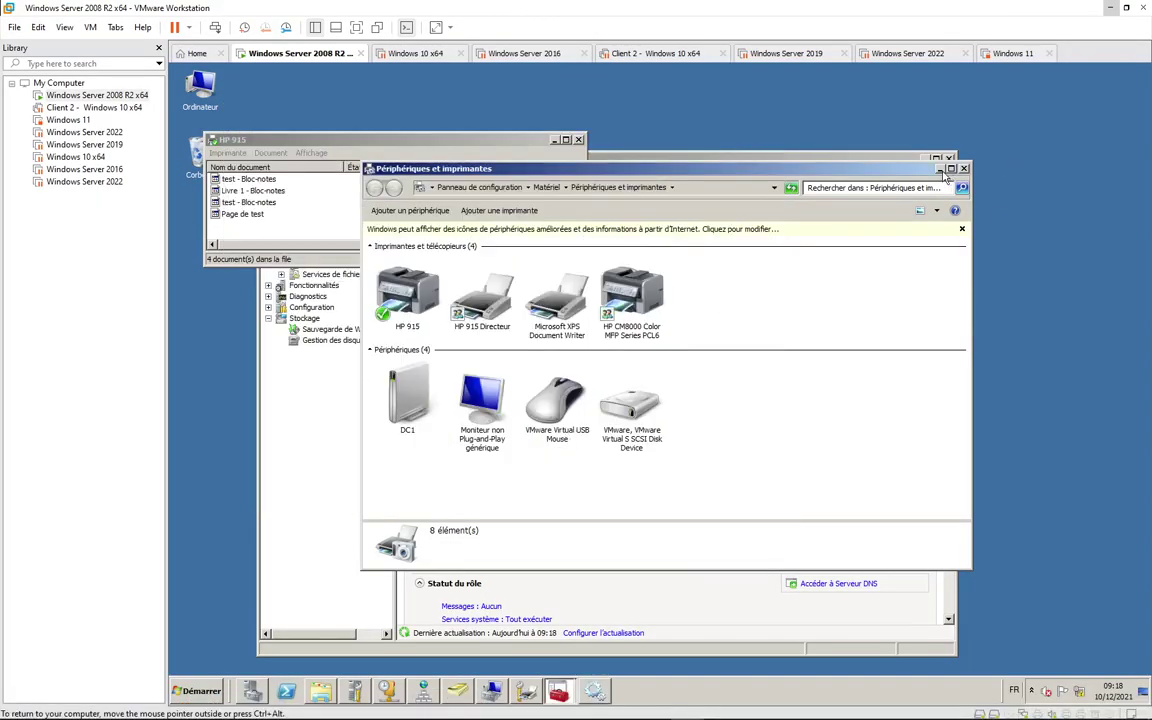
{"action": "mouse_move", "coordinate": [450, 139]}
{"action": "left_mouse_down"}
{"action": "mouse_move", "coordinate": [440, 124]}
{"action": "mouse_move", "coordinate": [450, 139]}
{"action": "left_mouse_up"}
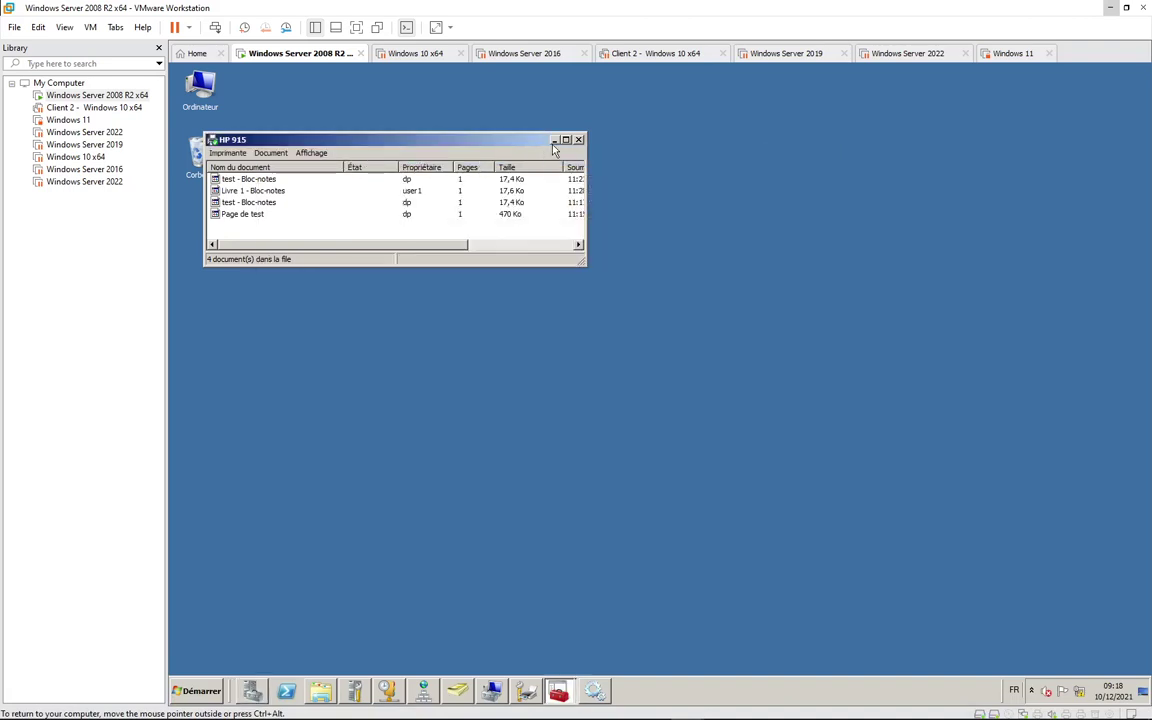
{"action": "left_click", "coordinate": [555, 141]}
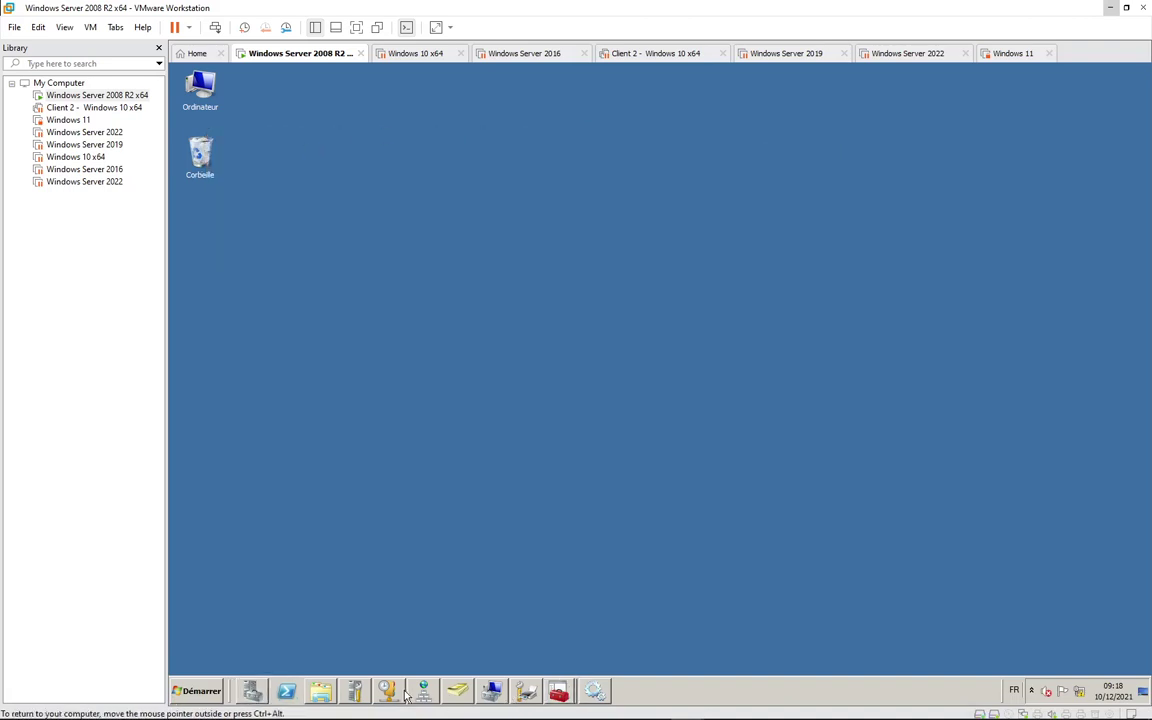
{"action": "left_click", "coordinate": [198, 690]}
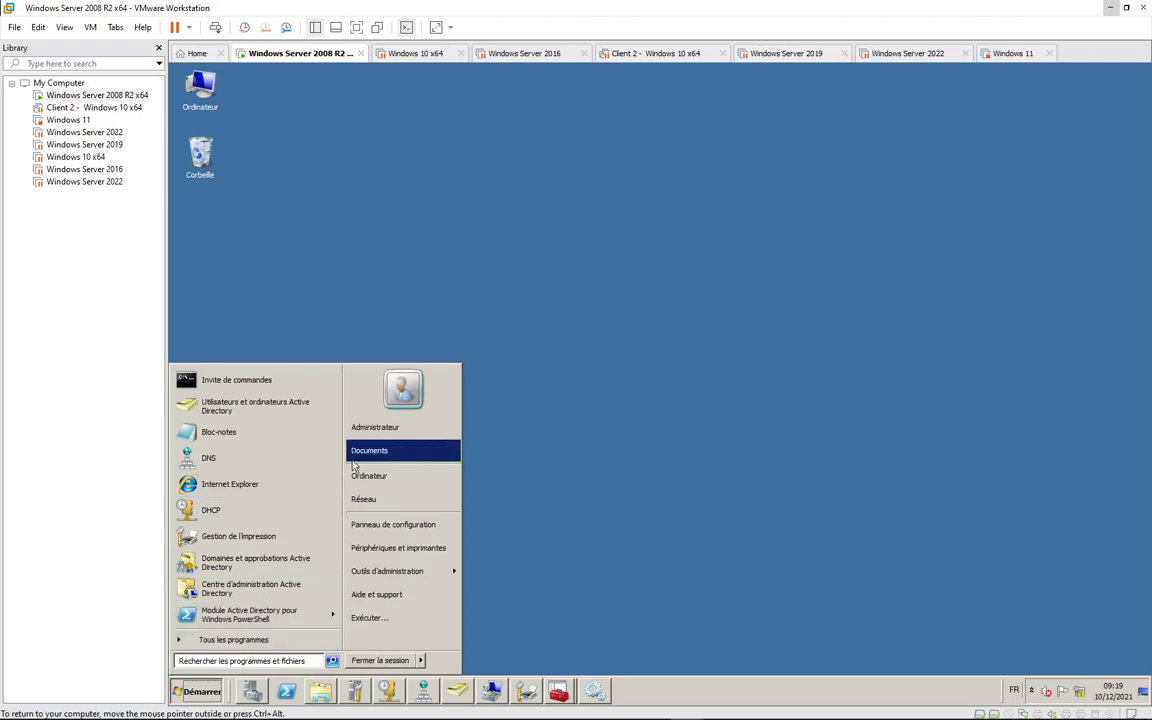
{"action": "left_click", "coordinate": [252, 690]}
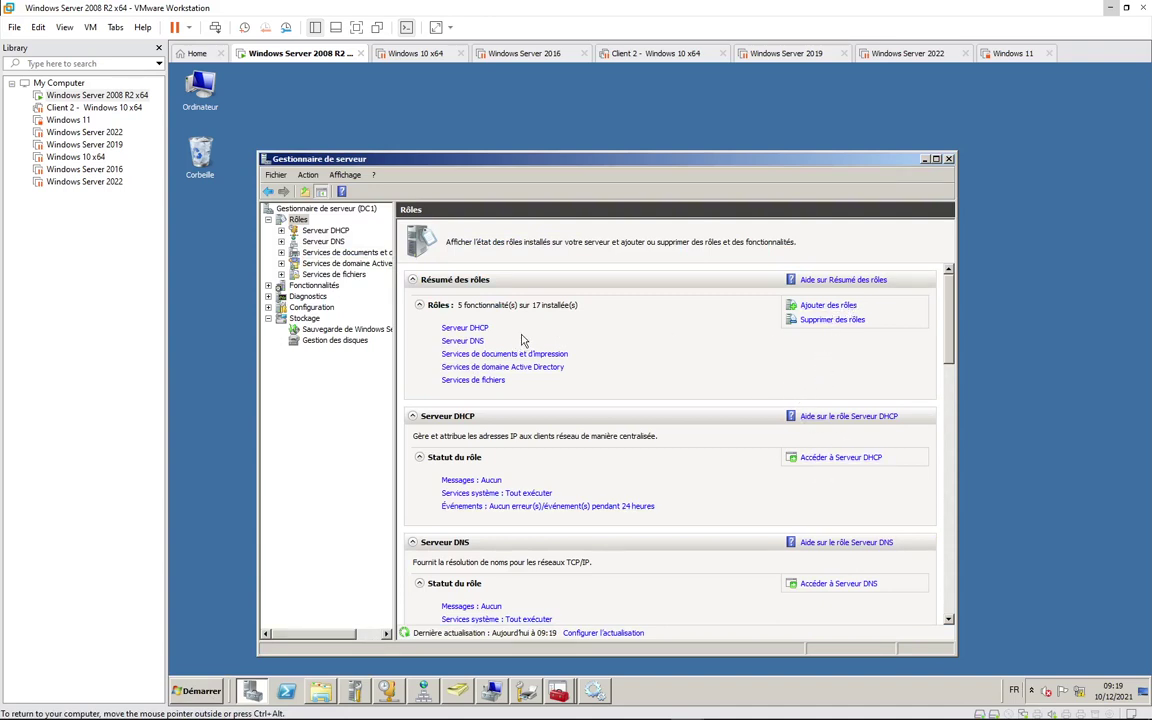
Step: Browse the Add Features list from the Features page, then cancel the wizard without installing anything
{"action": "left_click", "coordinate": [312, 285]}
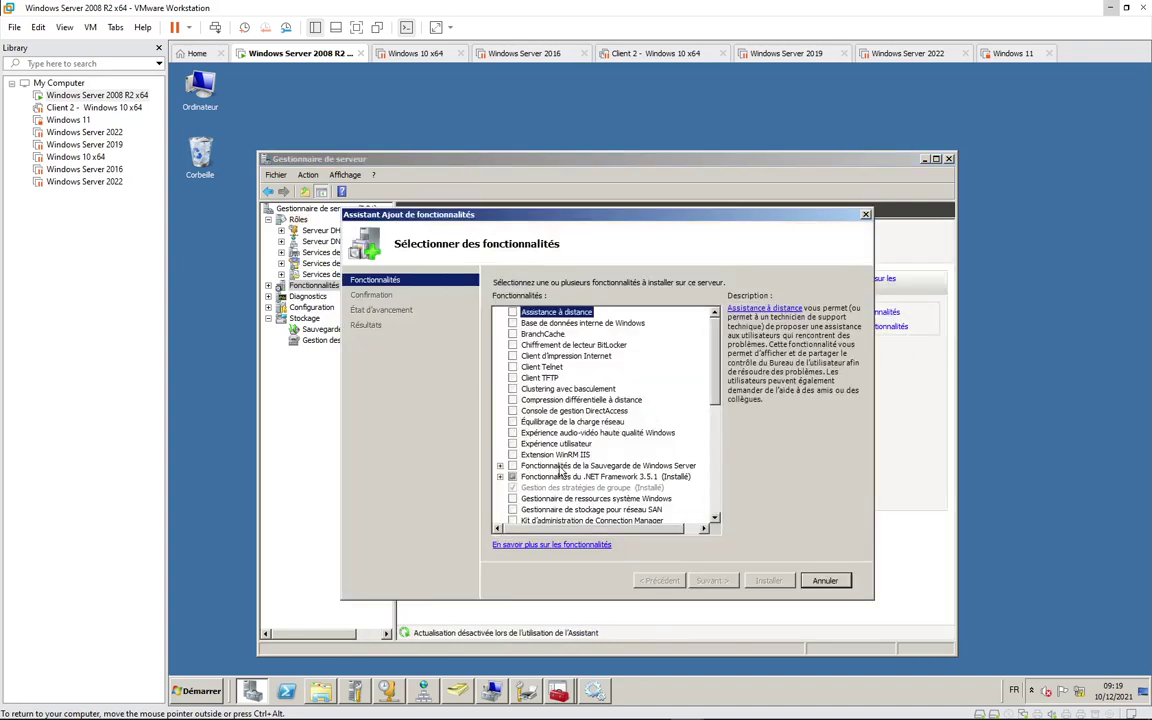
{"action": "left_click_drag", "start_coordinate": [718, 381], "coordinate": [718, 412]}
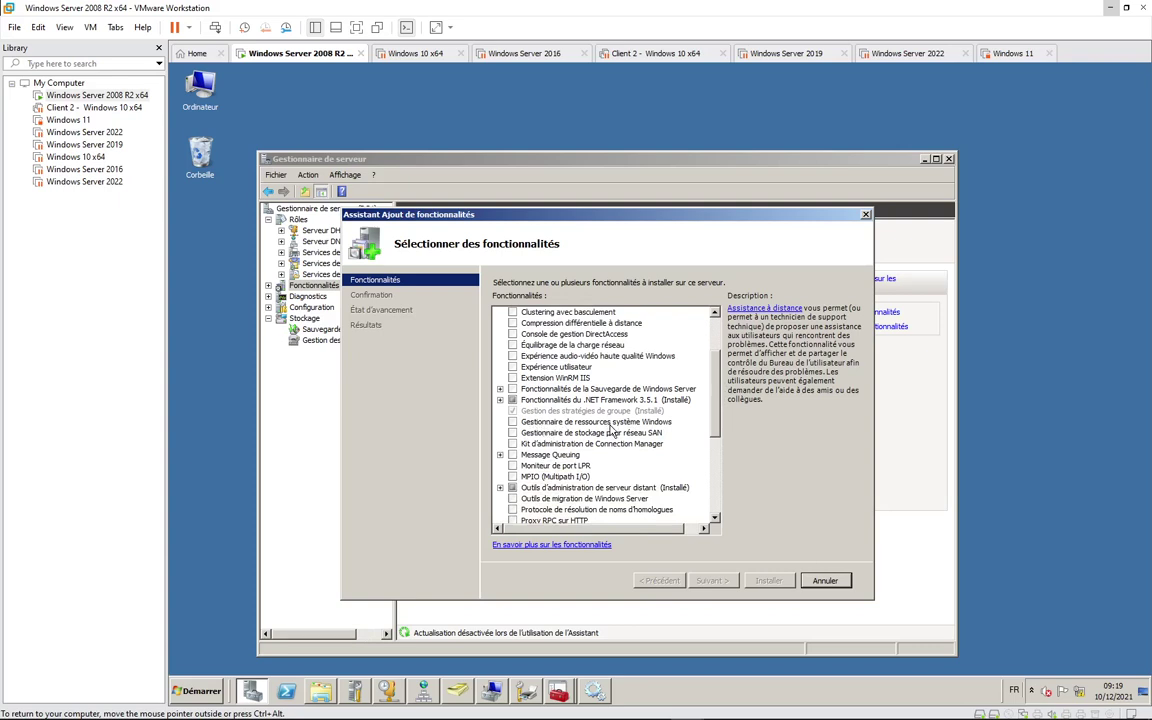
{"action": "mouse_move", "coordinate": [713, 421]}
{"action": "left_mouse_down"}
{"action": "mouse_move", "coordinate": [716, 510]}
{"action": "mouse_move", "coordinate": [705, 444]}
{"action": "mouse_move", "coordinate": [718, 371]}
{"action": "mouse_move", "coordinate": [716, 425]}
{"action": "left_mouse_up"}
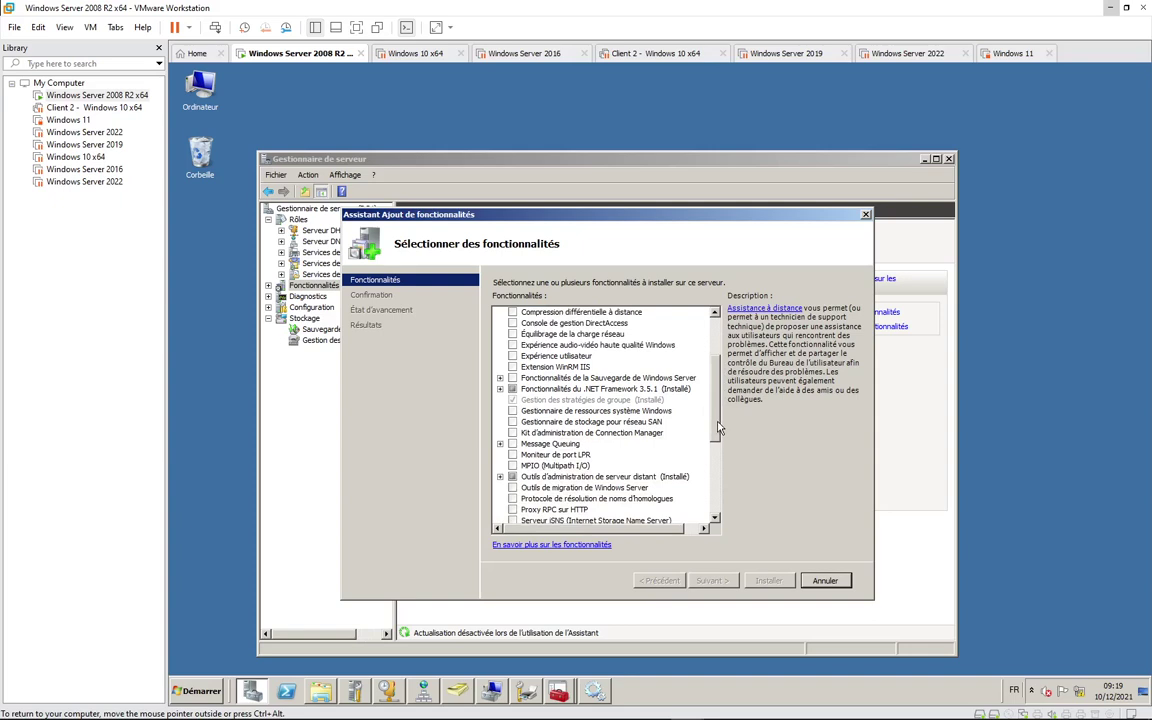
{"action": "mouse_move", "coordinate": [717, 428]}
{"action": "left_mouse_down"}
{"action": "mouse_move", "coordinate": [717, 494]}
{"action": "mouse_move", "coordinate": [717, 441]}
{"action": "left_mouse_up"}
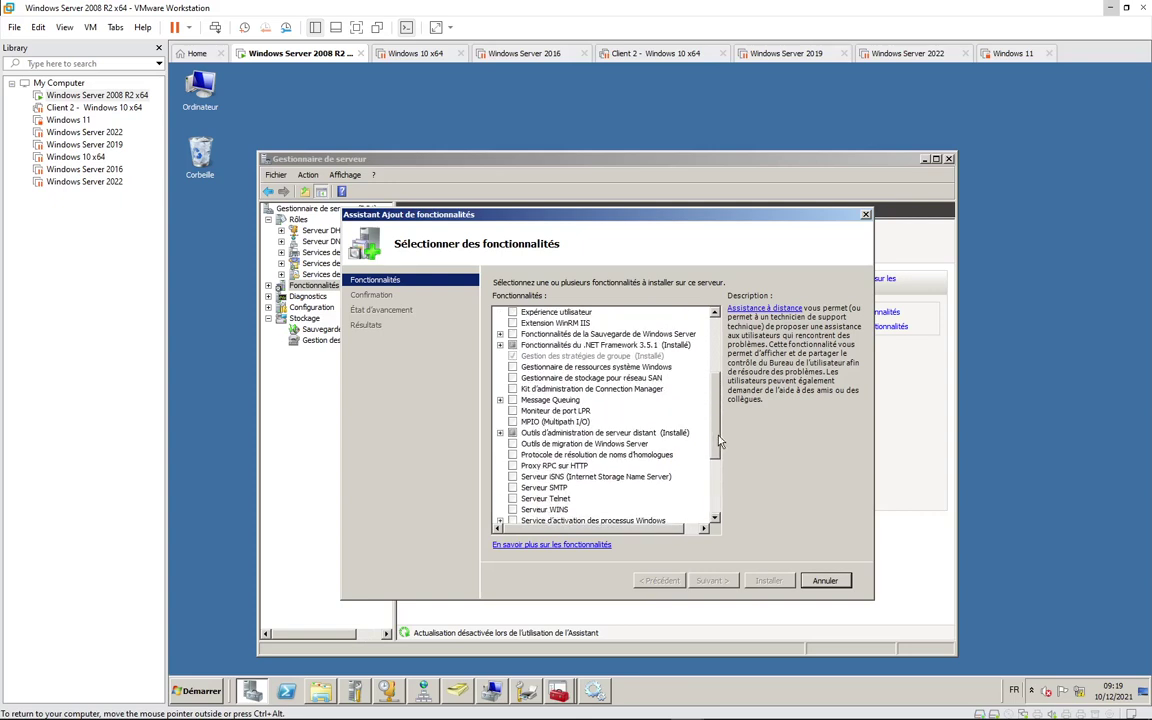
{"action": "left_click_drag", "start_coordinate": [717, 441], "coordinate": [721, 421]}
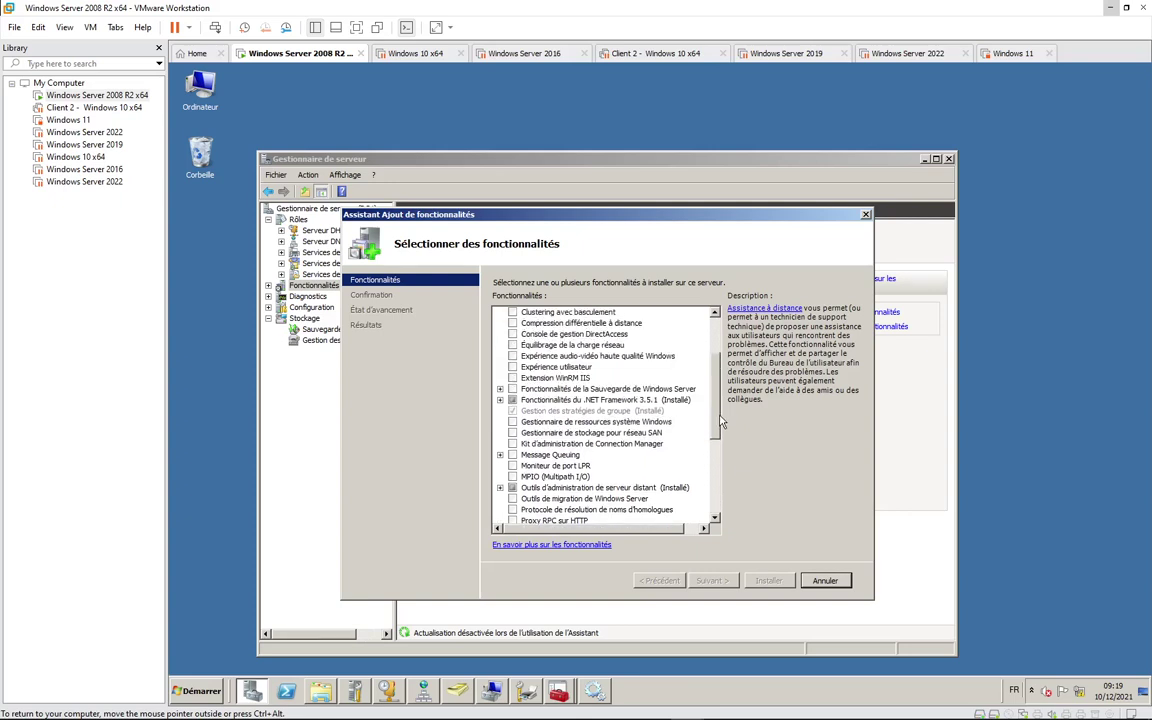
{"action": "scroll", "coordinate": [595, 416], "scroll_direction": "up", "scroll_amount": 2}
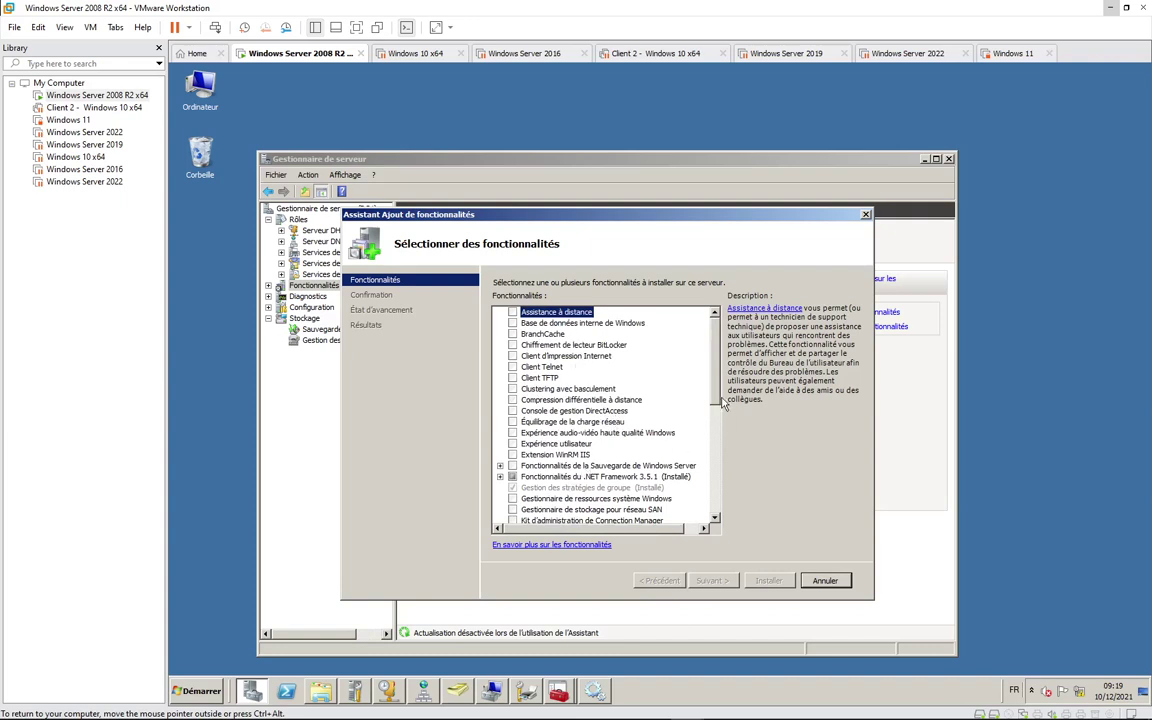
{"action": "left_click_drag", "start_coordinate": [718, 388], "coordinate": [715, 493]}
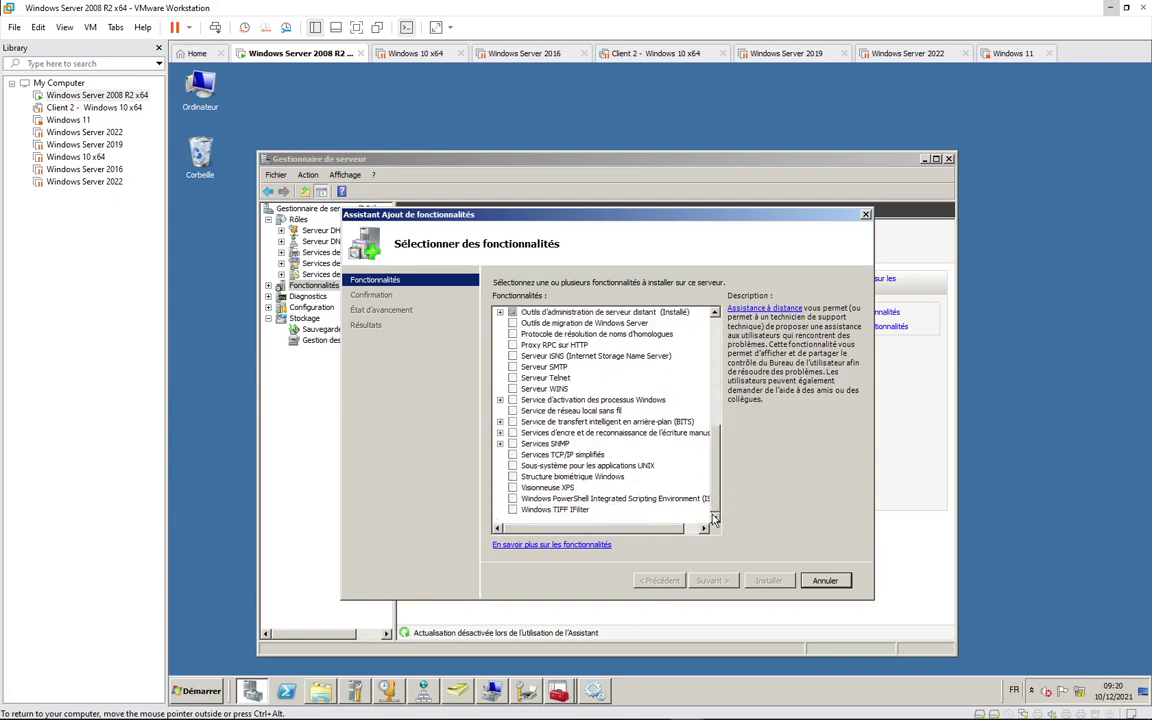
{"action": "left_click", "coordinate": [826, 583]}
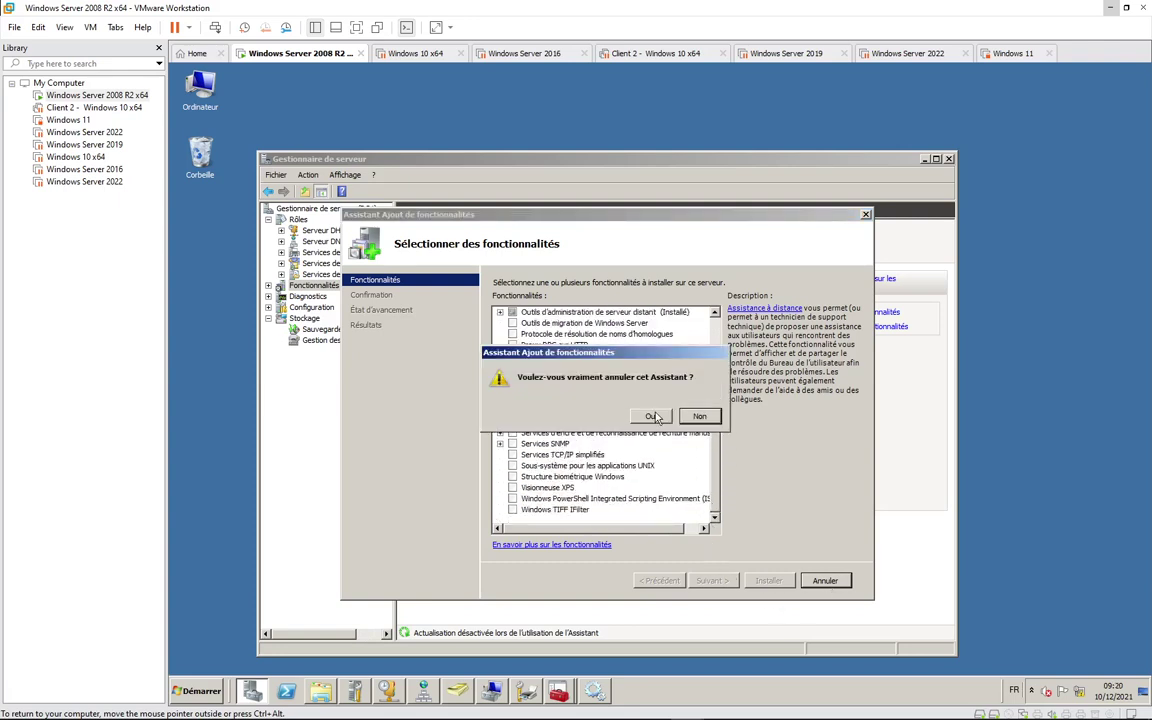
{"action": "left_click", "coordinate": [590, 380]}
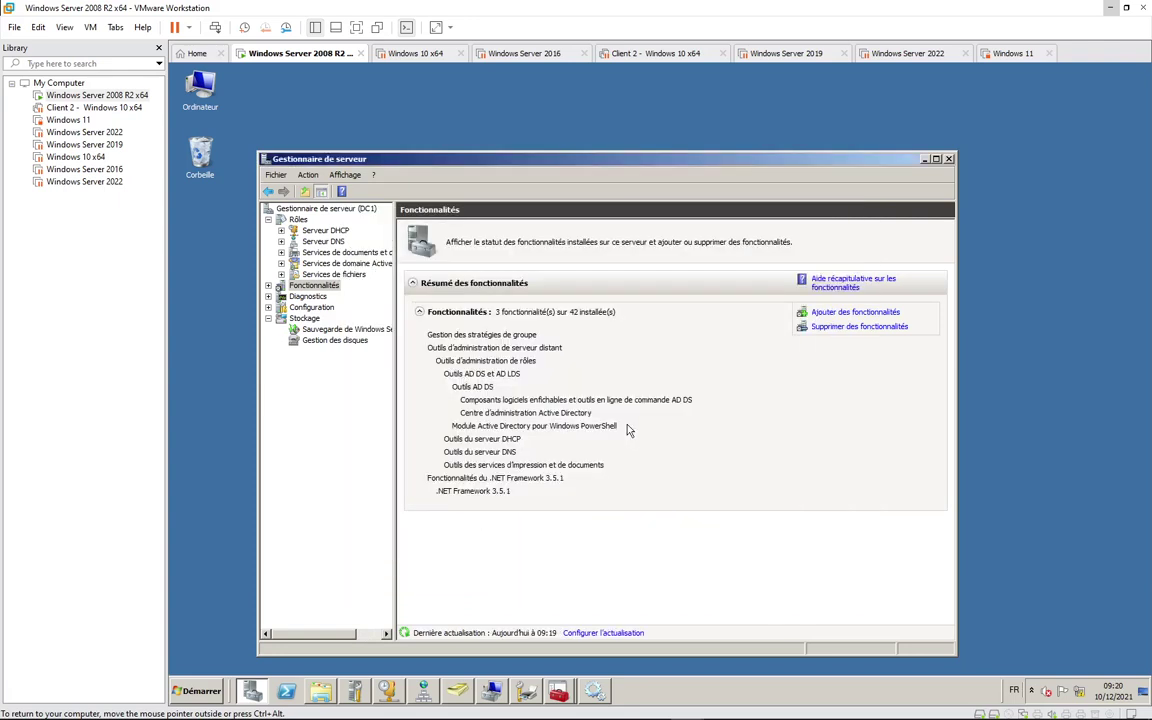
Step: Browse the DHCP, AD DS and print services pages, then right-click the File Services role
{"action": "left_click", "coordinate": [322, 231]}
{"action": "left_click", "coordinate": [327, 264]}
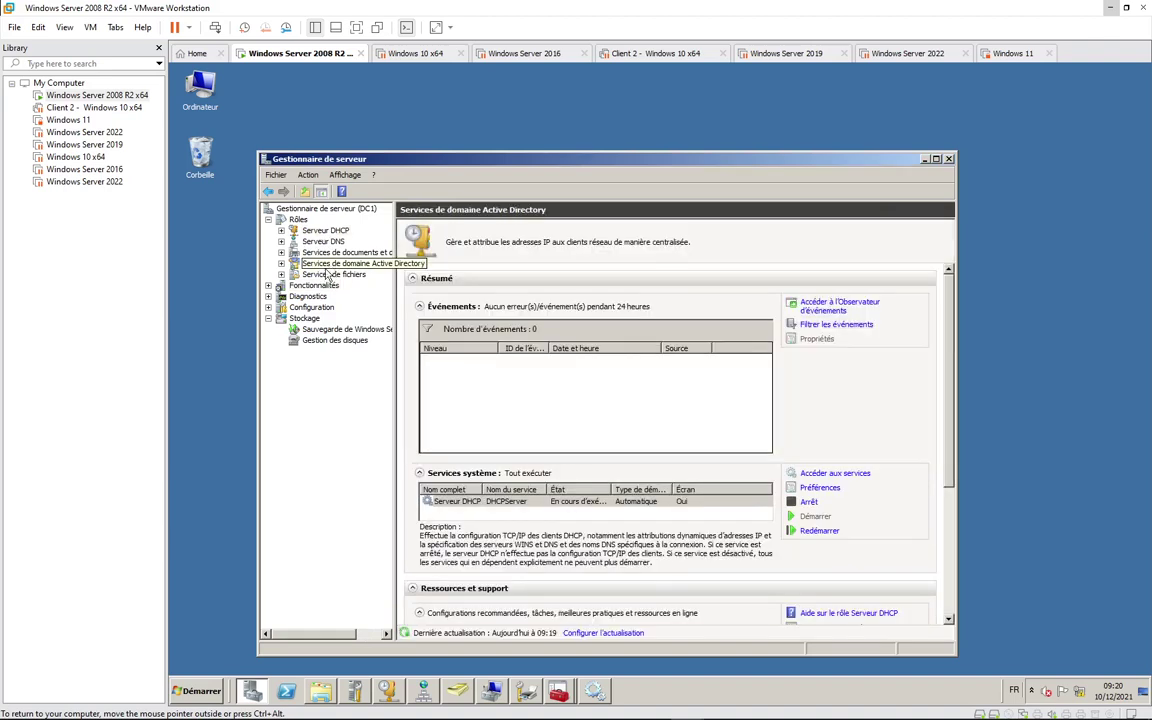
{"action": "left_click", "coordinate": [330, 252]}
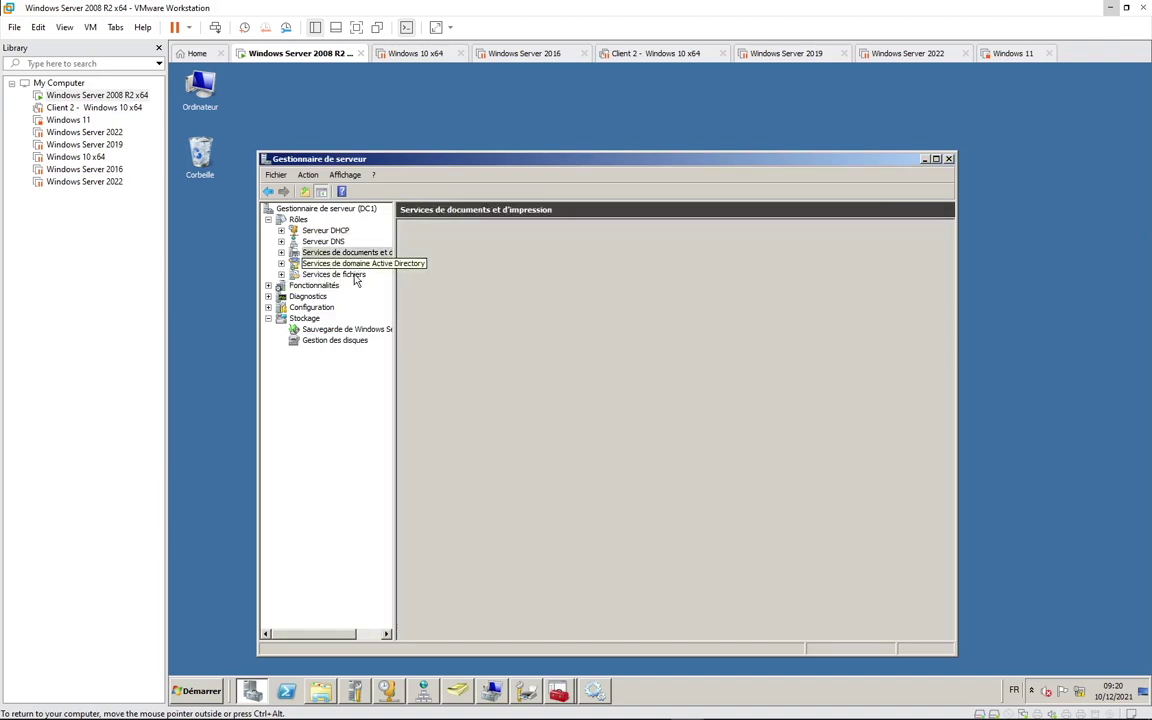
{"action": "left_click", "coordinate": [352, 275]}
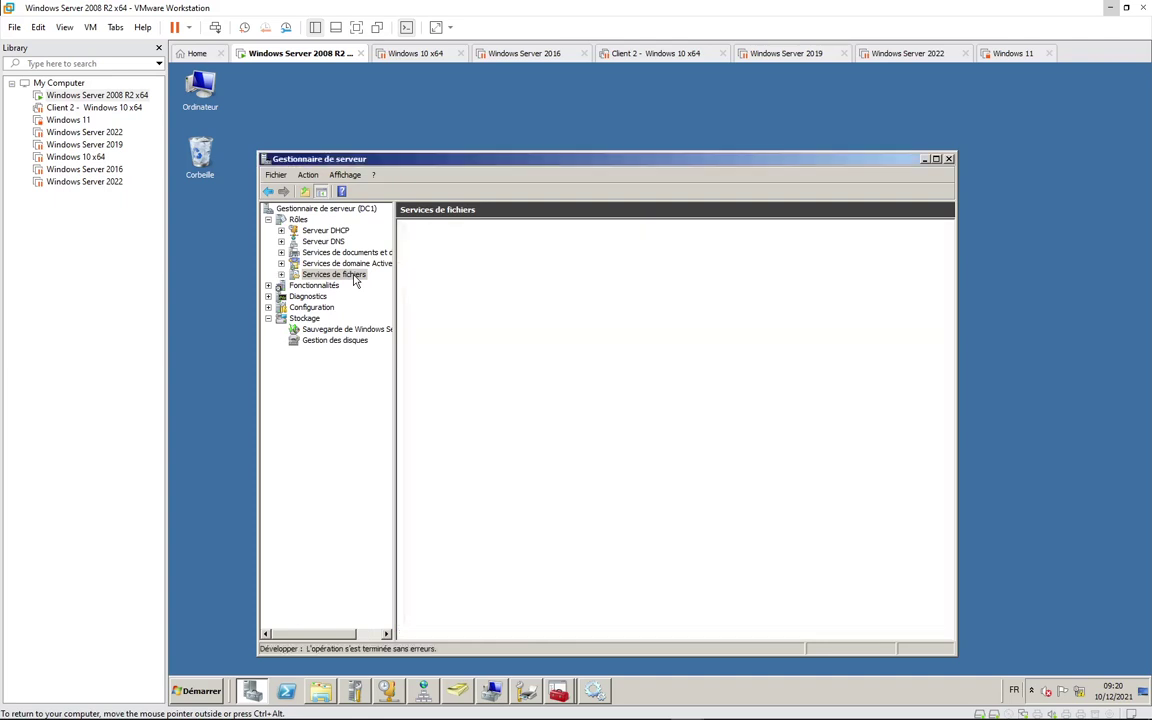
{"action": "right_click", "coordinate": [354, 279]}
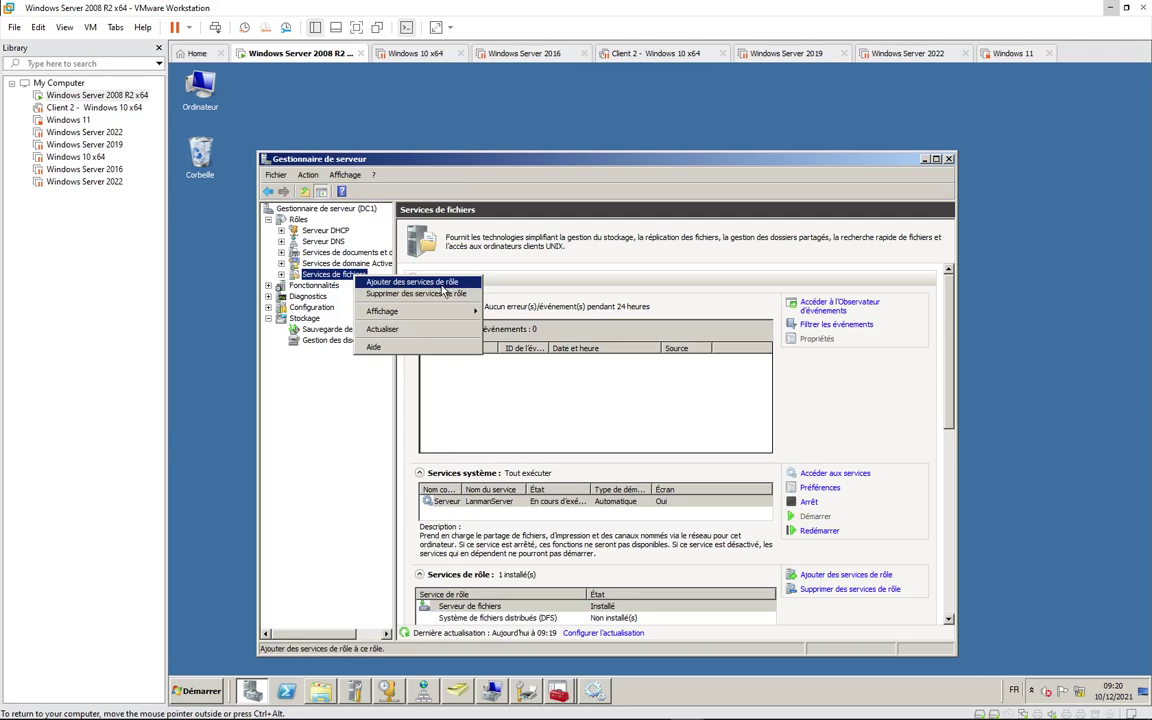
Step: Add the Gestion de ressources du serveur de fichiers role service and start its installation
{"action": "left_click", "coordinate": [443, 283]}
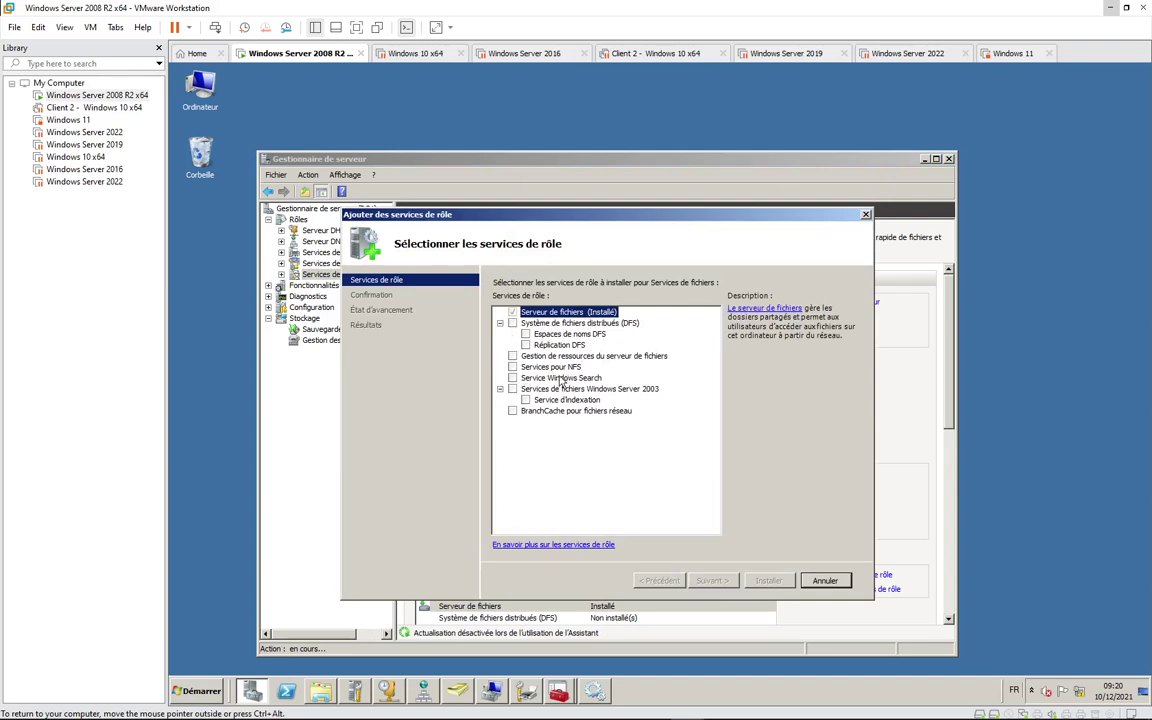
{"action": "left_click", "coordinate": [512, 356]}
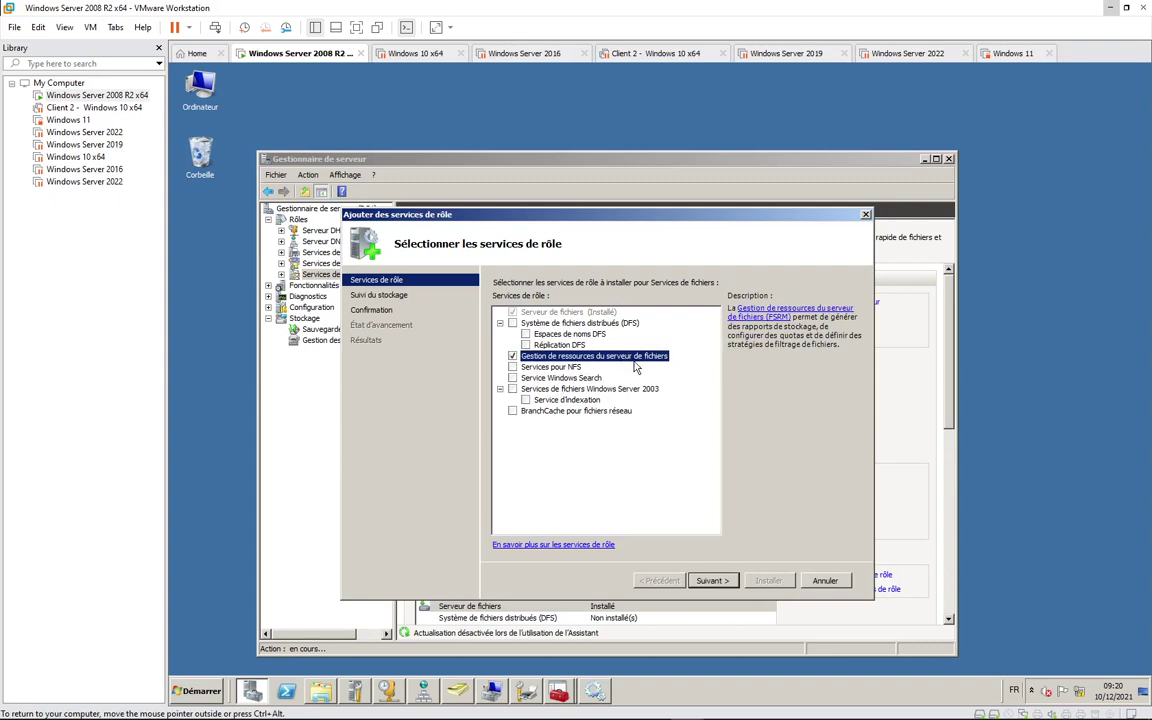
{"action": "left_click", "coordinate": [716, 583]}
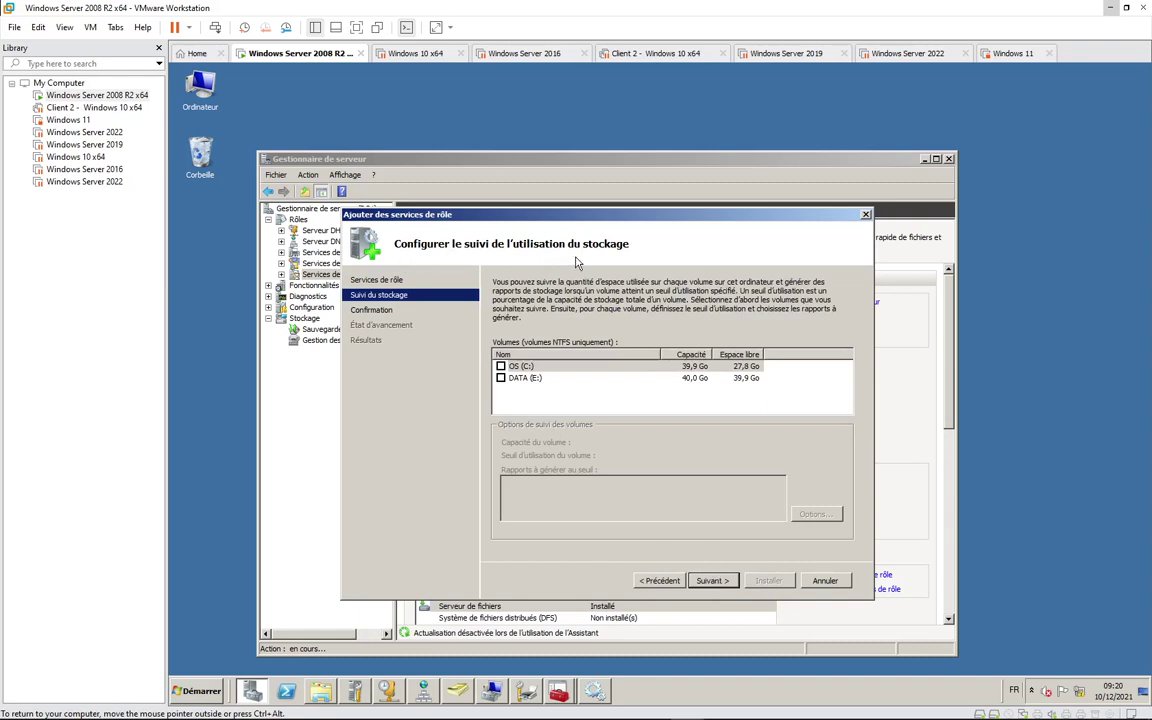
{"action": "left_click", "coordinate": [713, 581]}
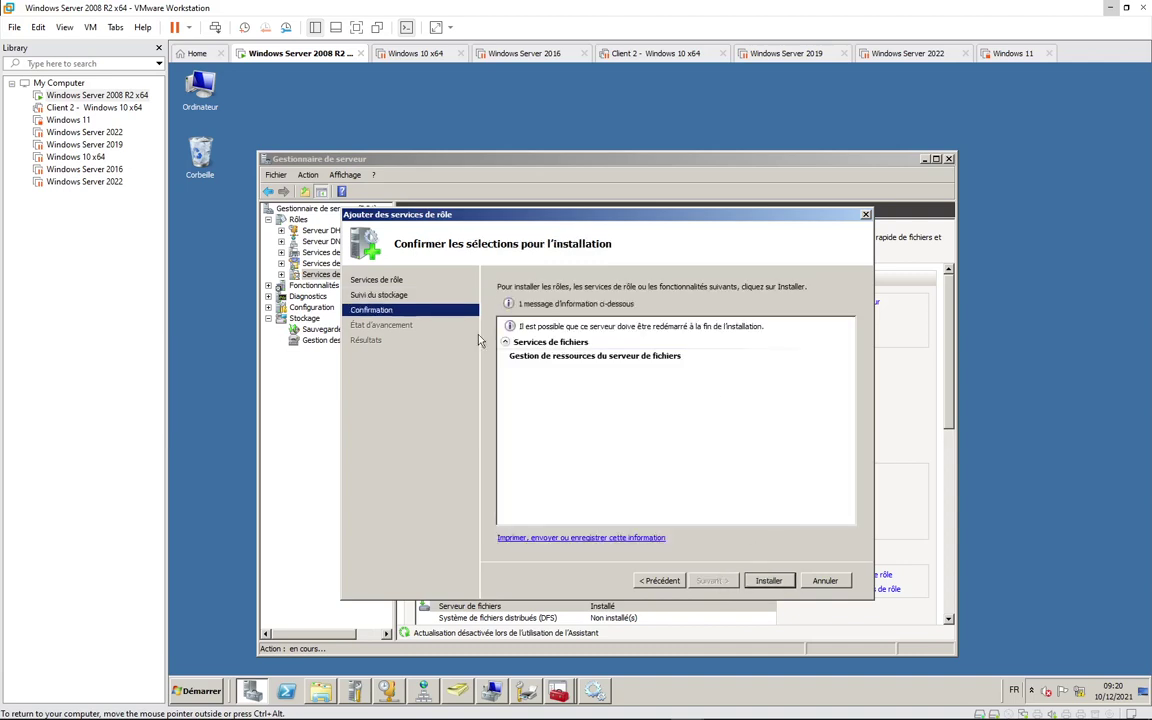
{"action": "left_click", "coordinate": [768, 581]}
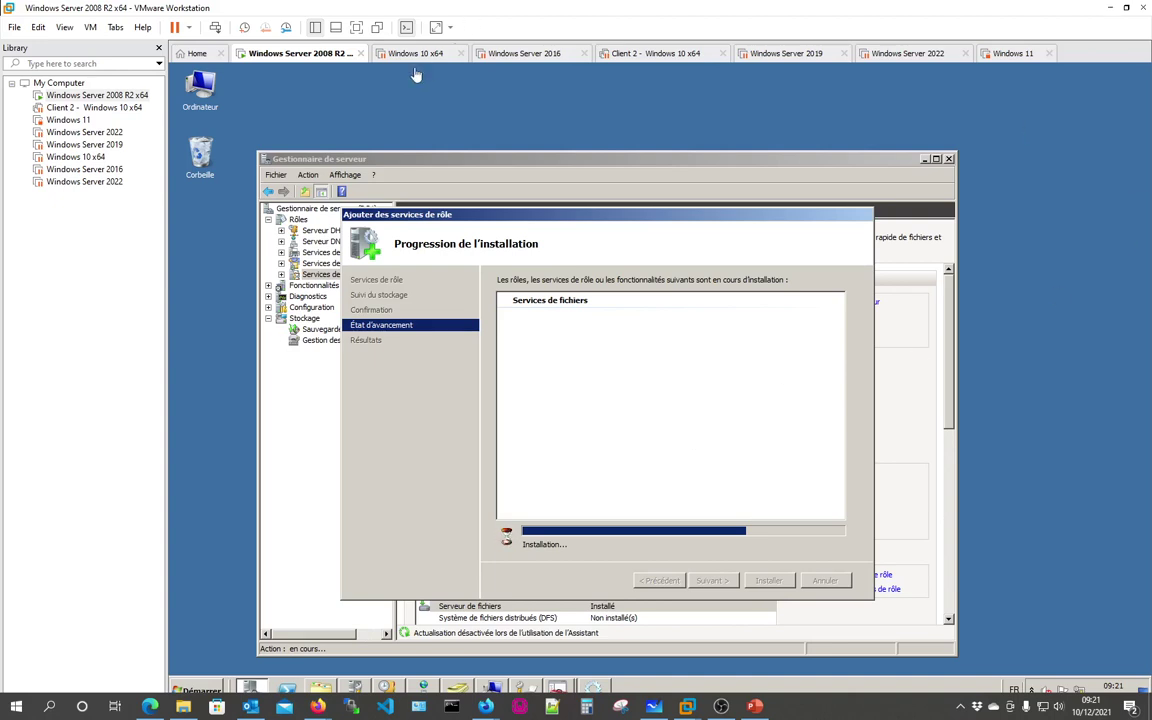
Step: Resume the Windows 10 x64 VM, then return to the Windows Server 2008 R2 VM
{"action": "left_click", "coordinate": [372, 53]}
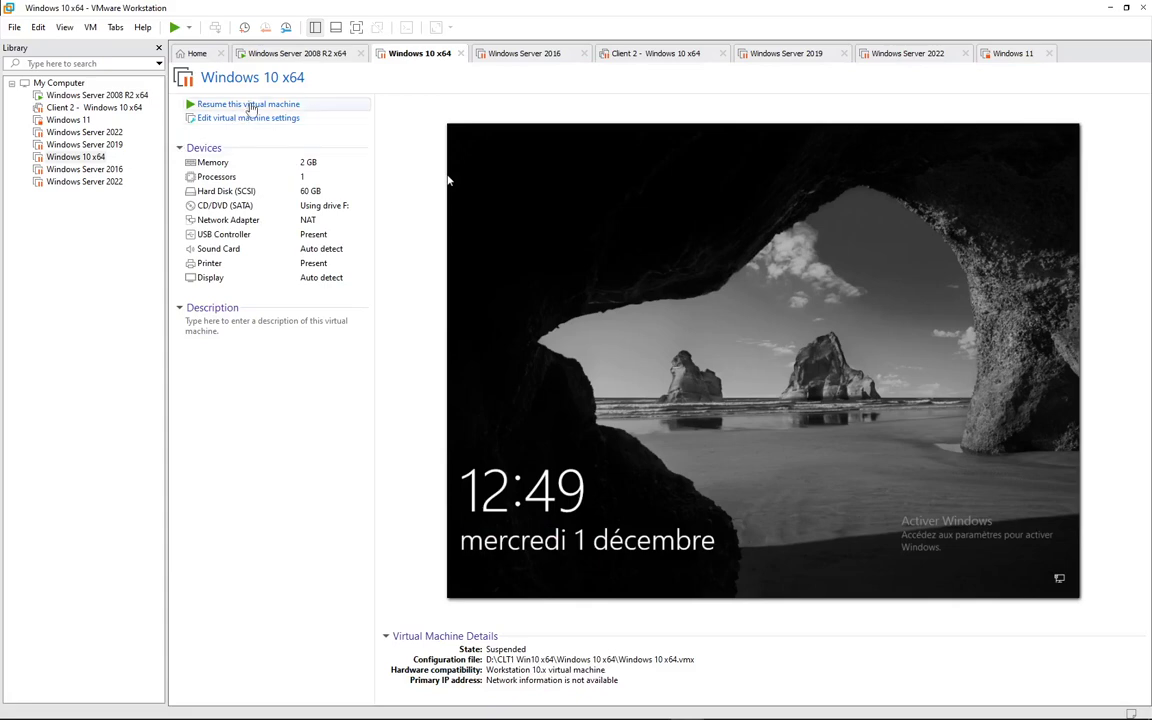
{"action": "left_click", "coordinate": [251, 105]}
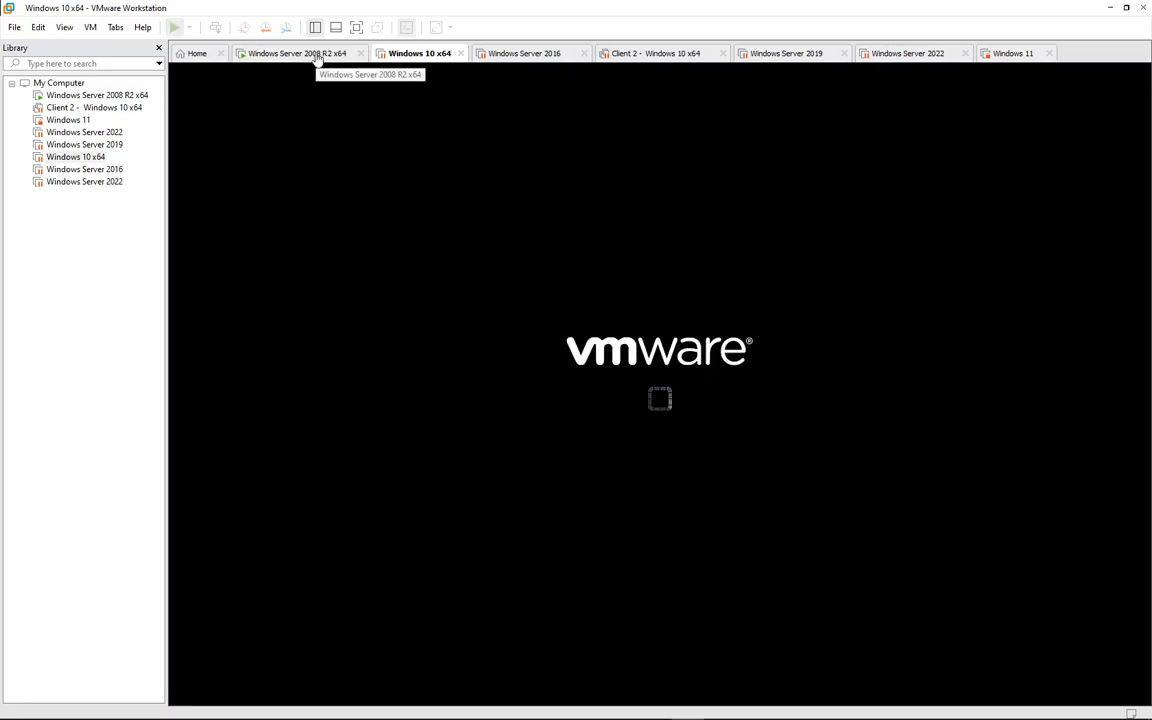
{"action": "left_click", "coordinate": [316, 54]}
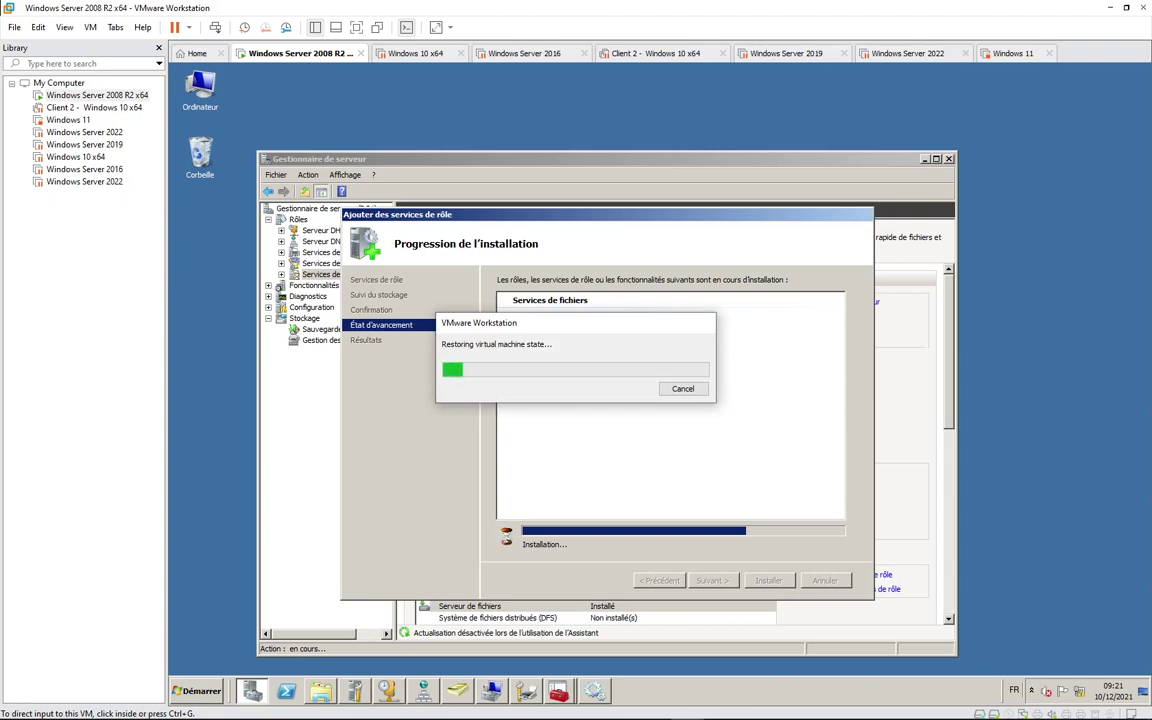
{"action": "mouse_move", "coordinate": [321, 712]}
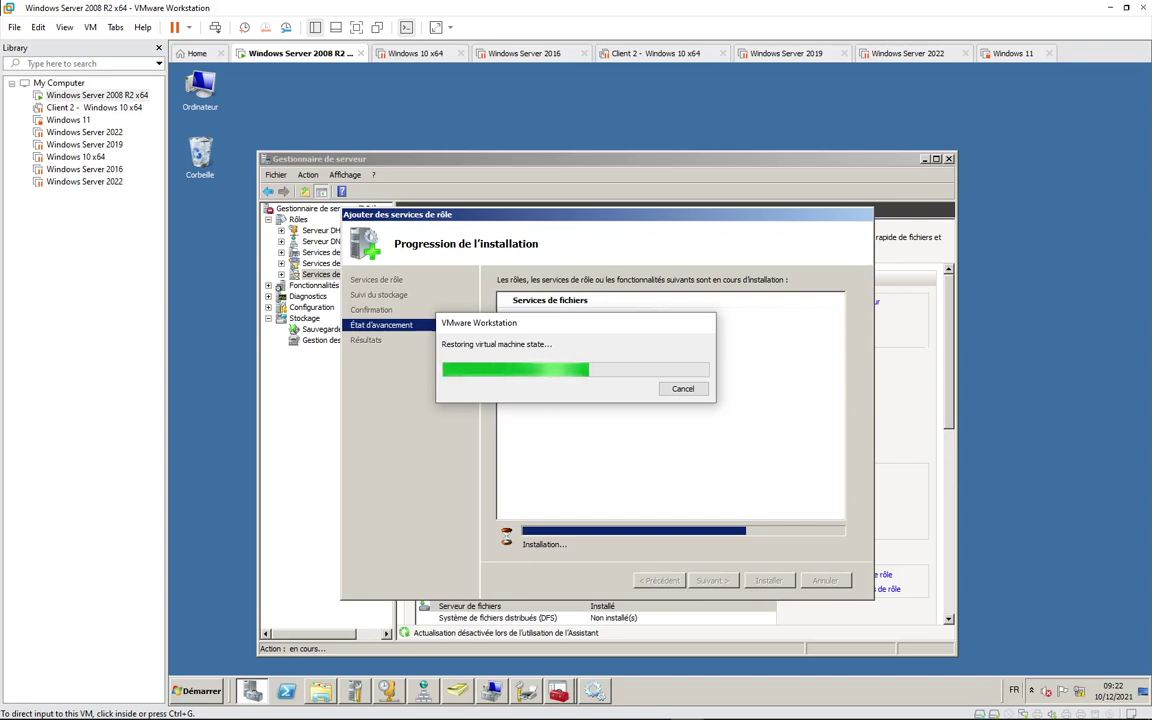
{"action": "mouse_move", "coordinate": [686, 706]}
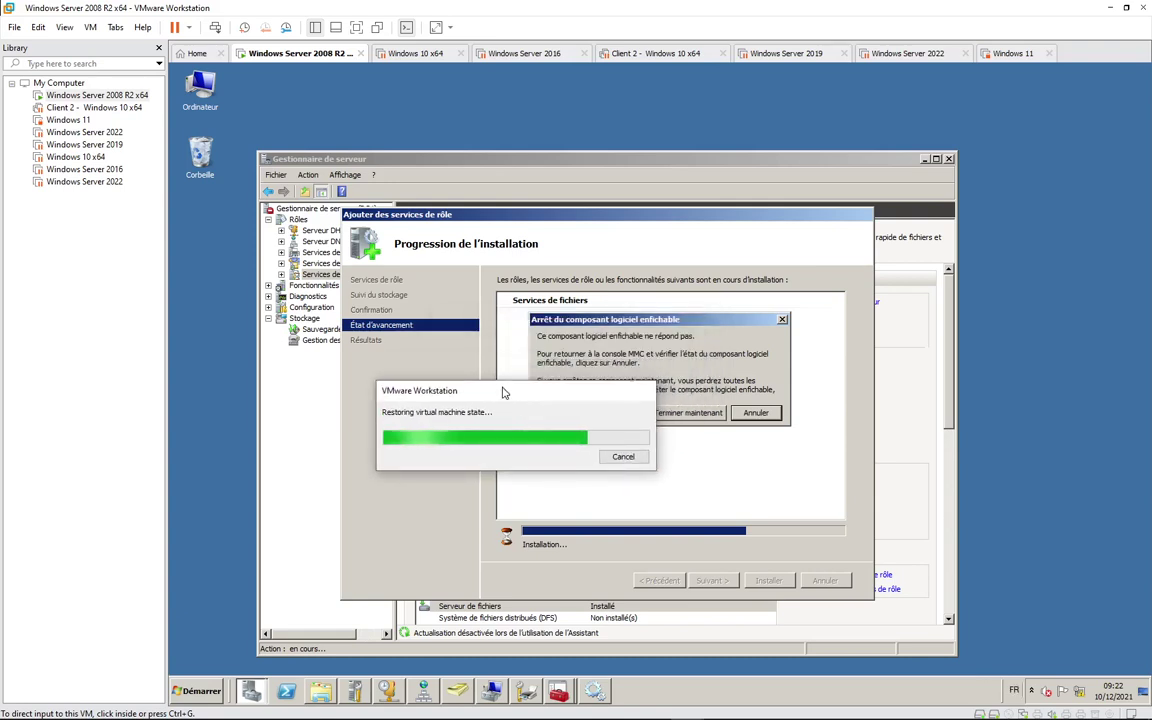
{"action": "left_click_drag", "start_coordinate": [503, 392], "coordinate": [504, 248]}
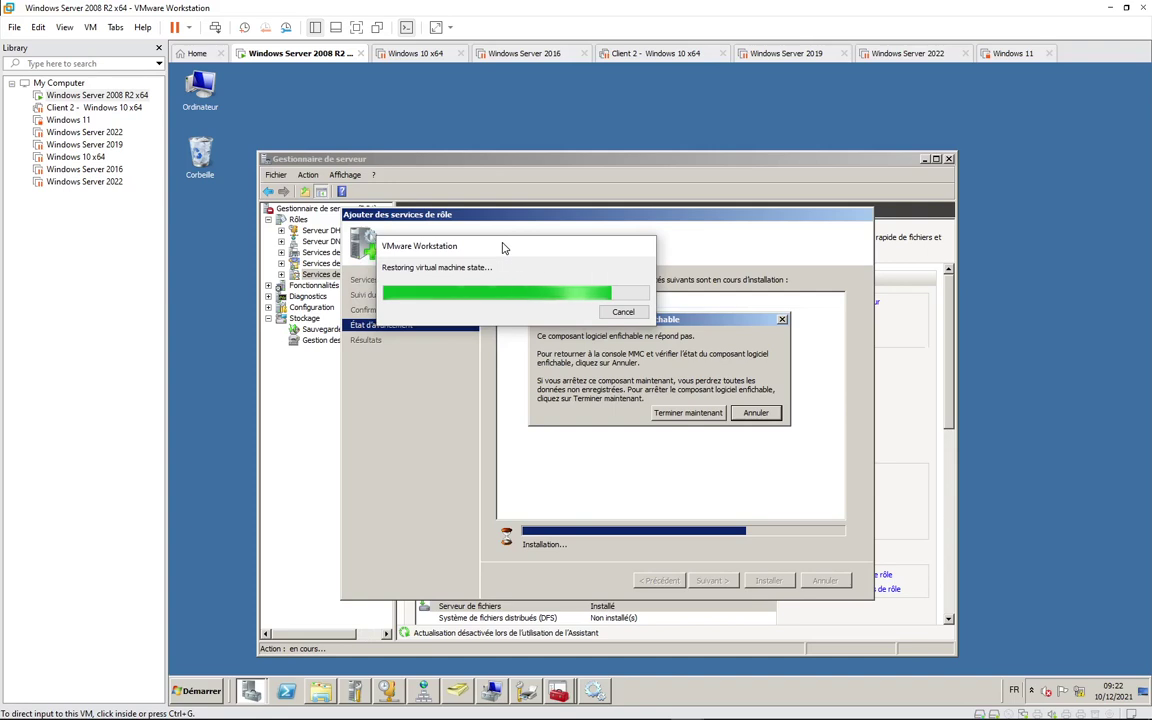
{"action": "left_click_drag", "start_coordinate": [504, 248], "coordinate": [517, 308]}
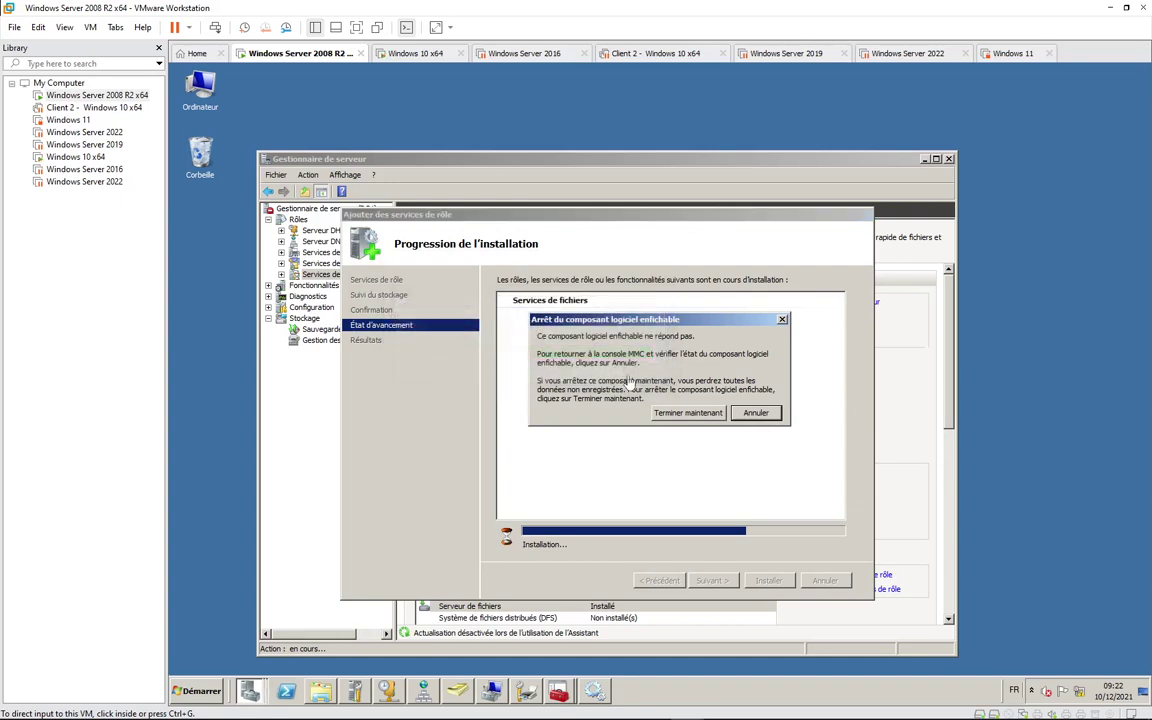
Step: Dismiss the unresponsive snap-in warning and close the print management and Control Panel windows
{"action": "left_click", "coordinate": [757, 417]}
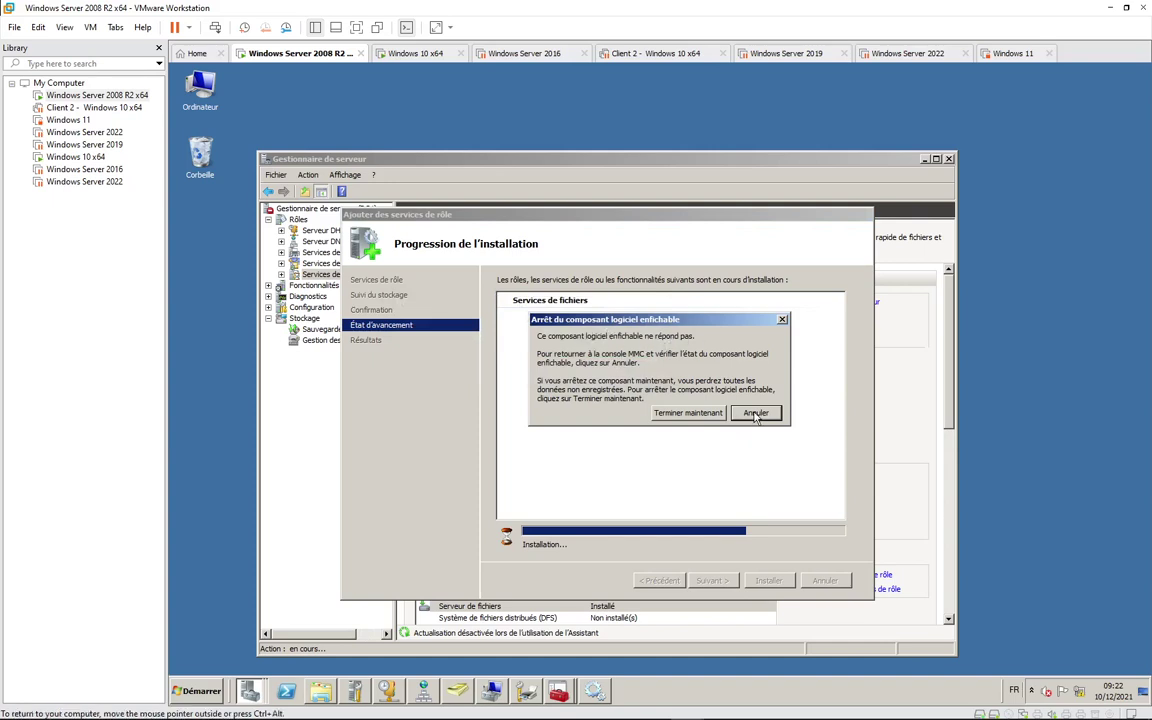
{"action": "left_click", "coordinate": [750, 415]}
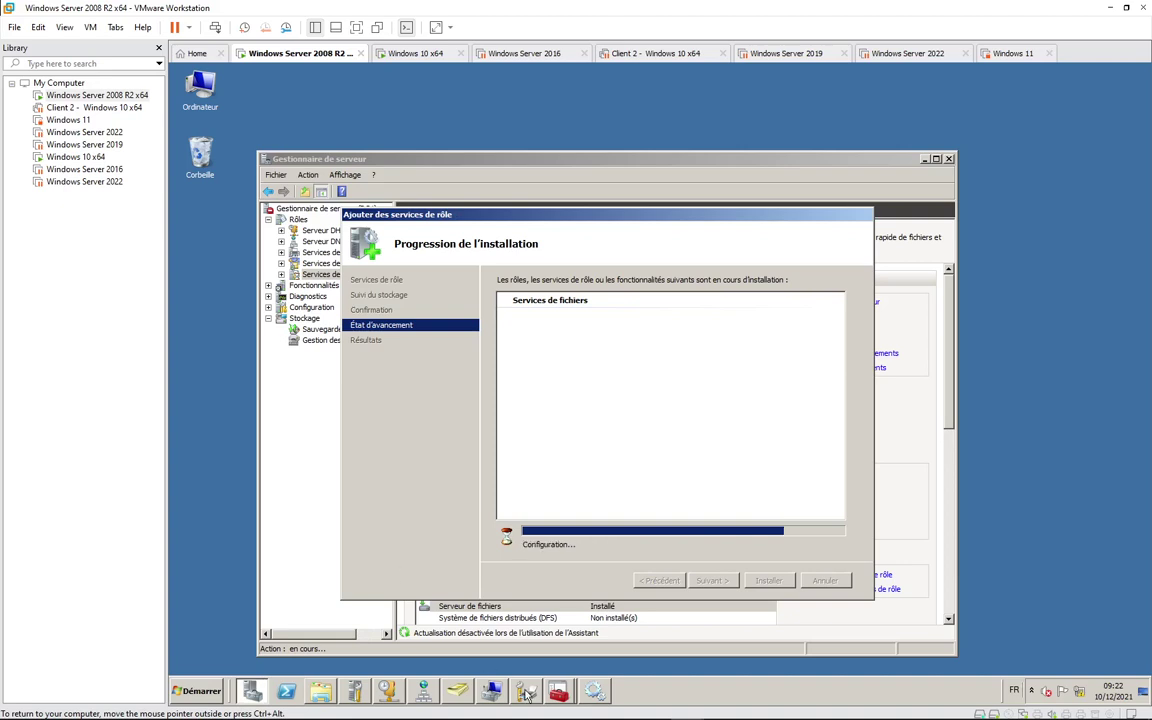
{"action": "mouse_move", "coordinate": [527, 695]}
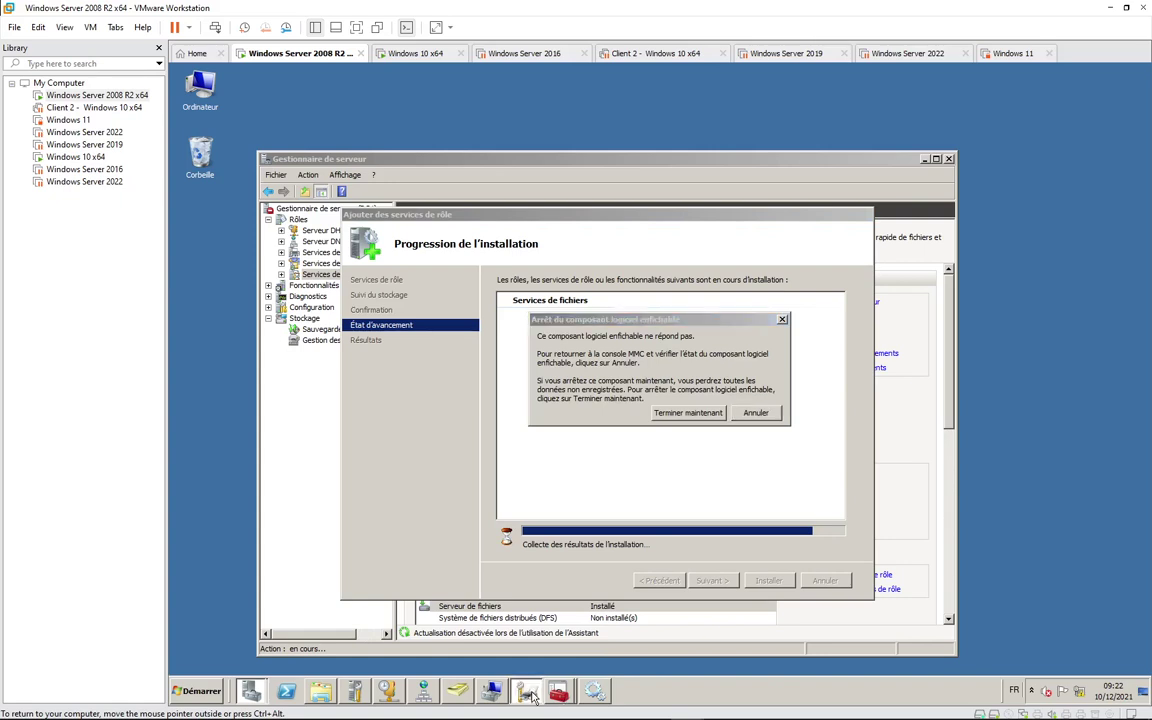
{"action": "left_click", "coordinate": [528, 695]}
{"action": "right_click", "coordinate": [530, 695]}
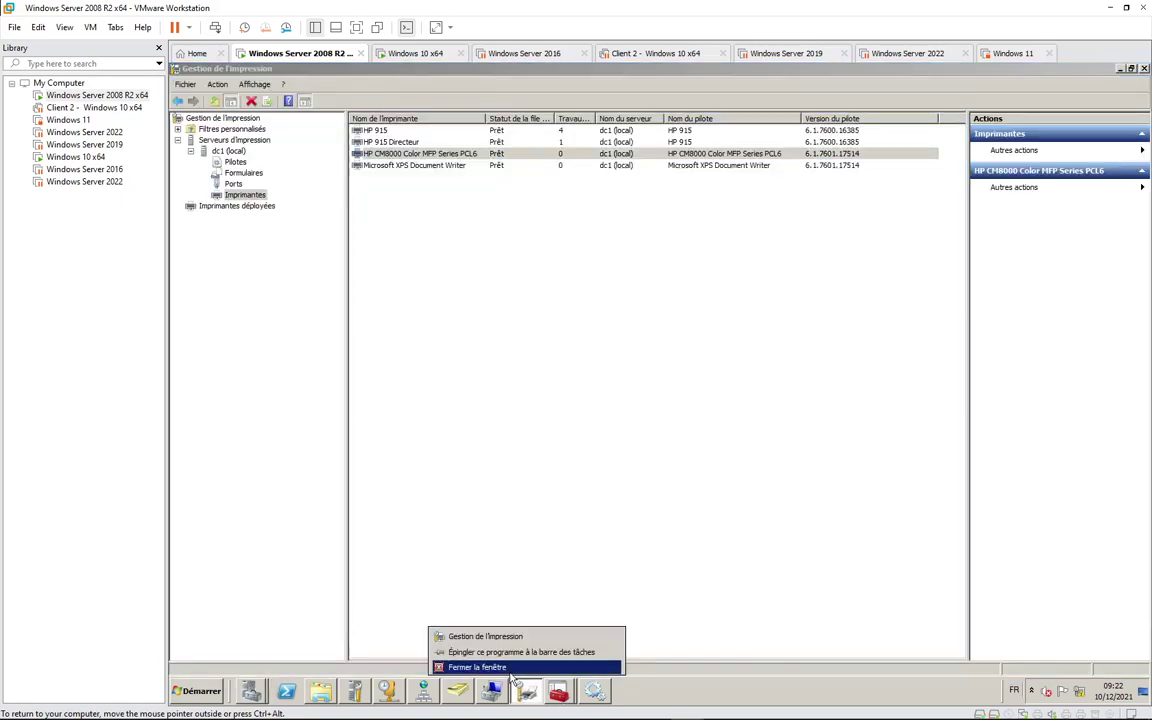
{"action": "left_click", "coordinate": [485, 665]}
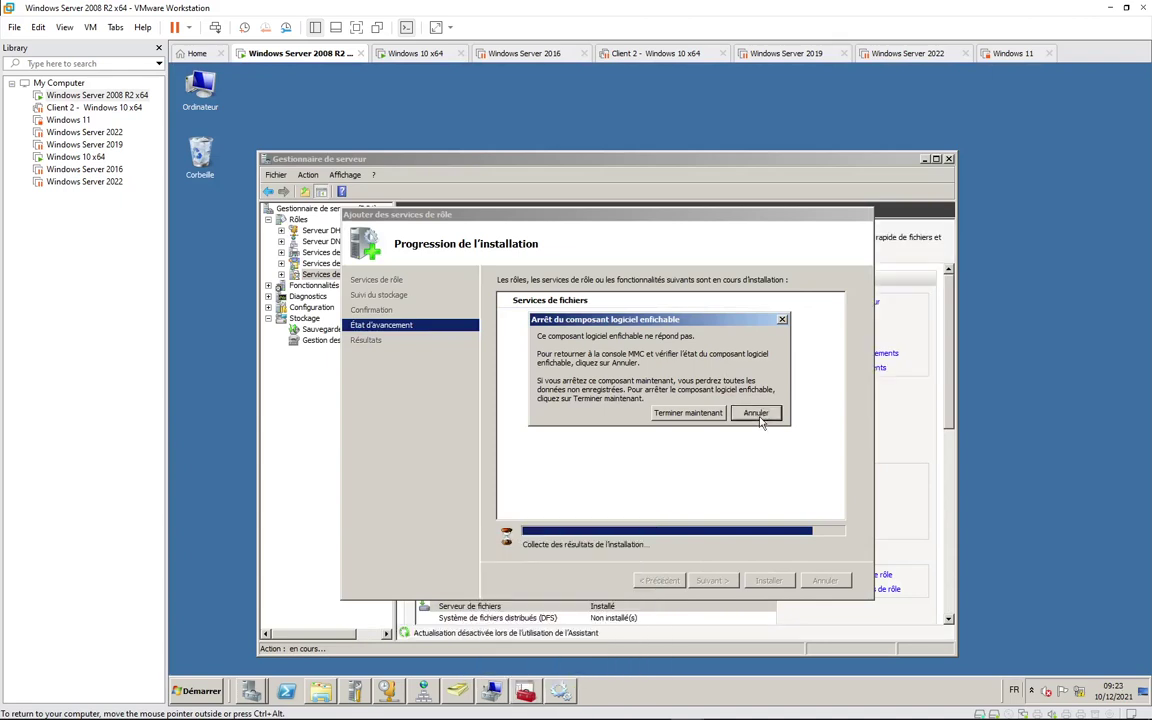
{"action": "right_click", "coordinate": [522, 690]}
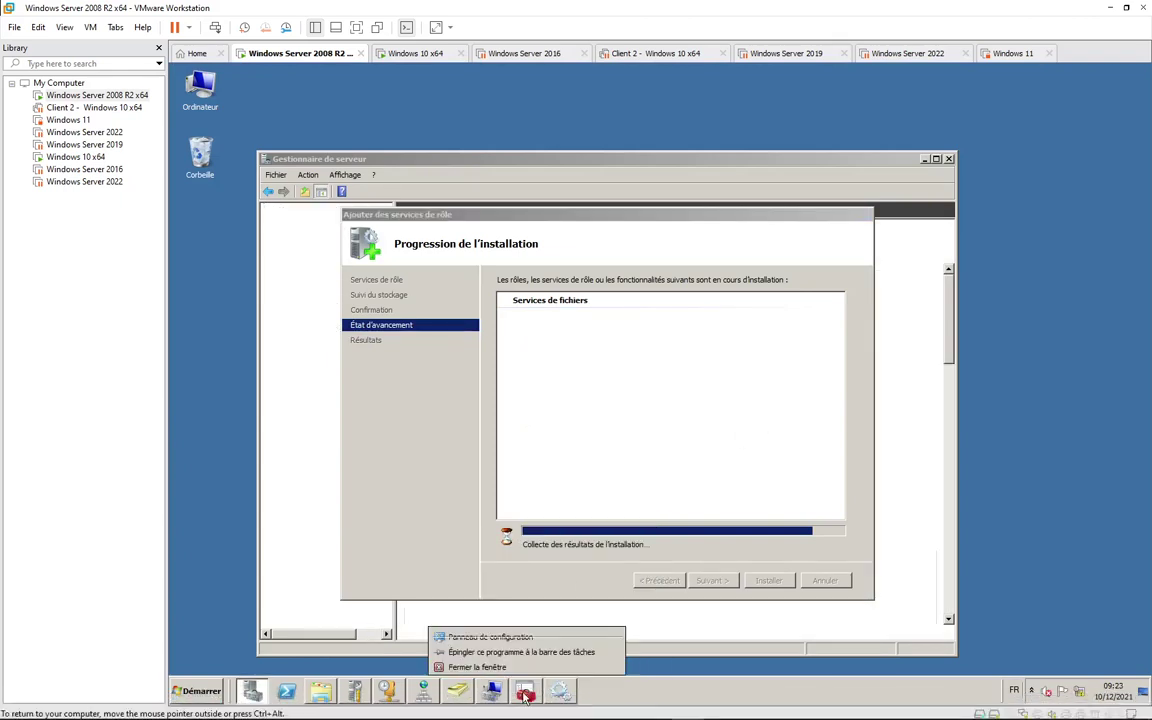
{"action": "left_click", "coordinate": [469, 658]}
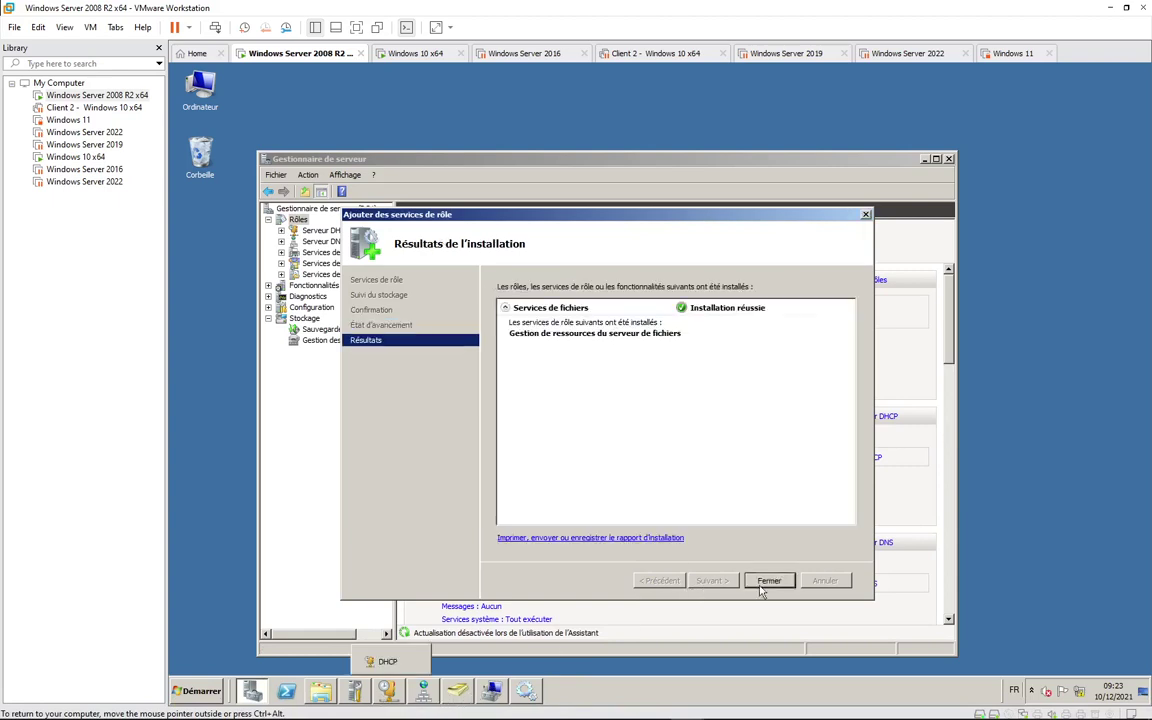
Step: Close the finished role services wizard and the remaining admin, Services, DNS and DHCP windows
{"action": "left_click", "coordinate": [767, 580]}
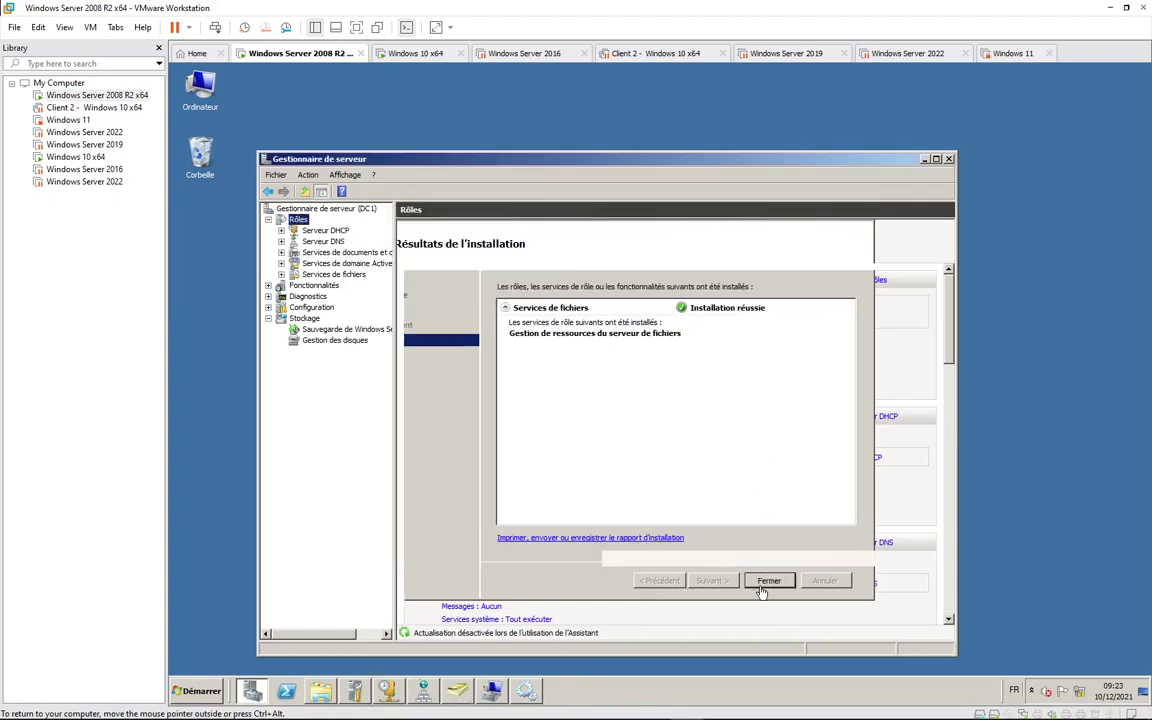
{"action": "left_click", "coordinate": [493, 697]}
{"action": "right_click", "coordinate": [493, 697]}
{"action": "left_click", "coordinate": [411, 663]}
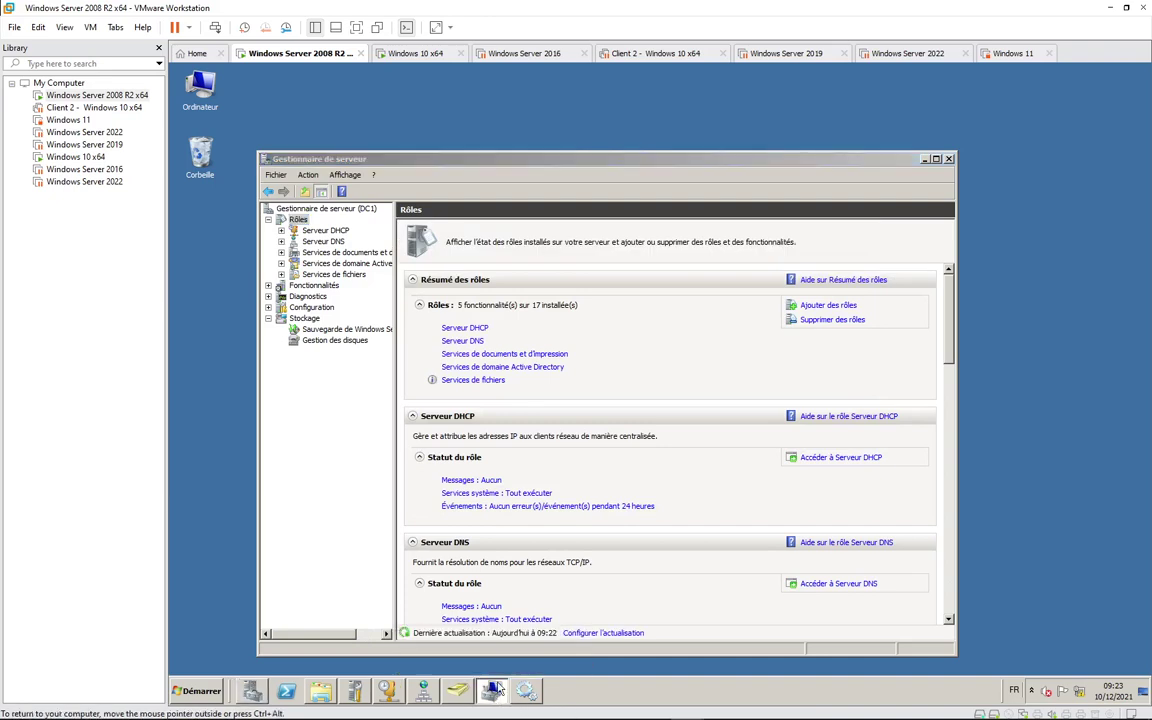
{"action": "right_click", "coordinate": [494, 693]}
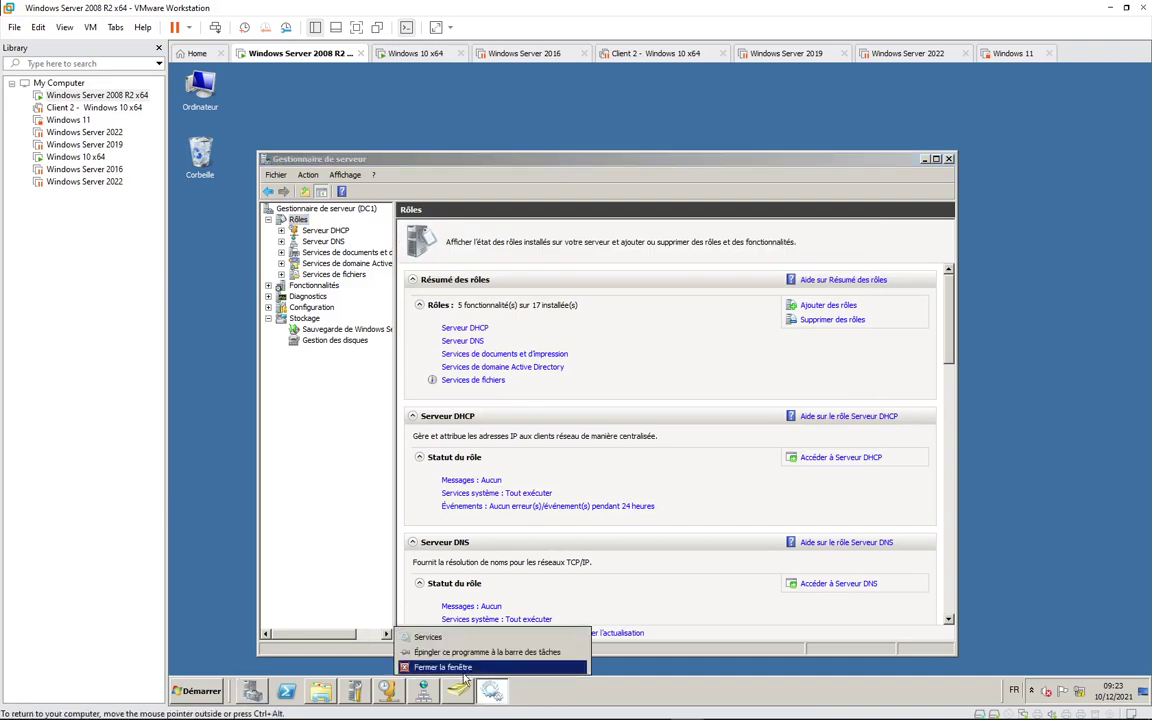
{"action": "left_click", "coordinate": [470, 673]}
{"action": "right_click", "coordinate": [430, 696]}
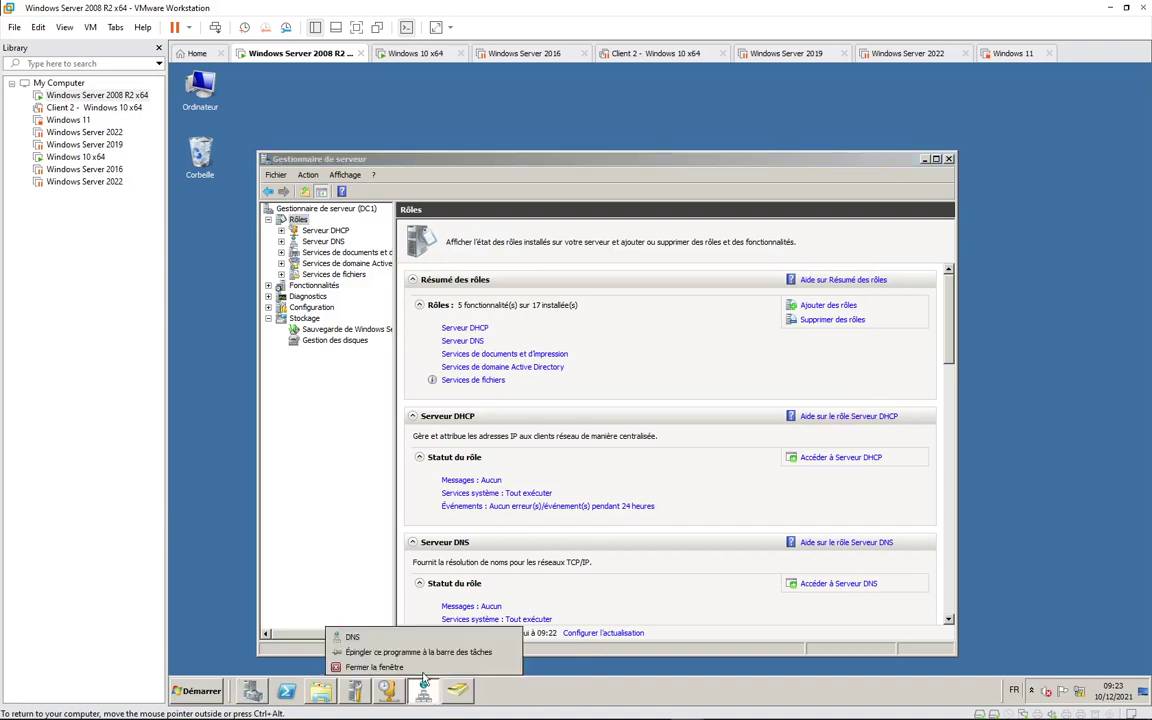
{"action": "left_click", "coordinate": [423, 669]}
{"action": "right_click", "coordinate": [392, 690]}
{"action": "left_click", "coordinate": [375, 667]}
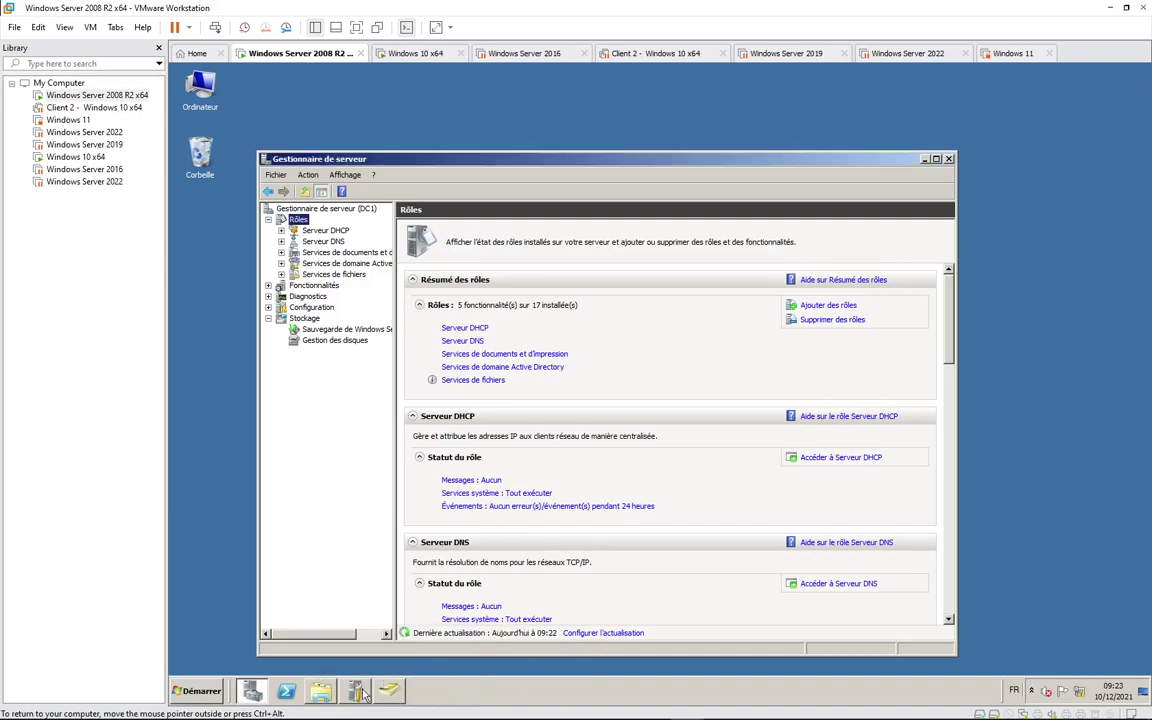
Step: Minimize Server Manager and launch Gestionnaire de ressources du serveur de fichiers from Administrative Tools
{"action": "left_click", "coordinate": [926, 160]}
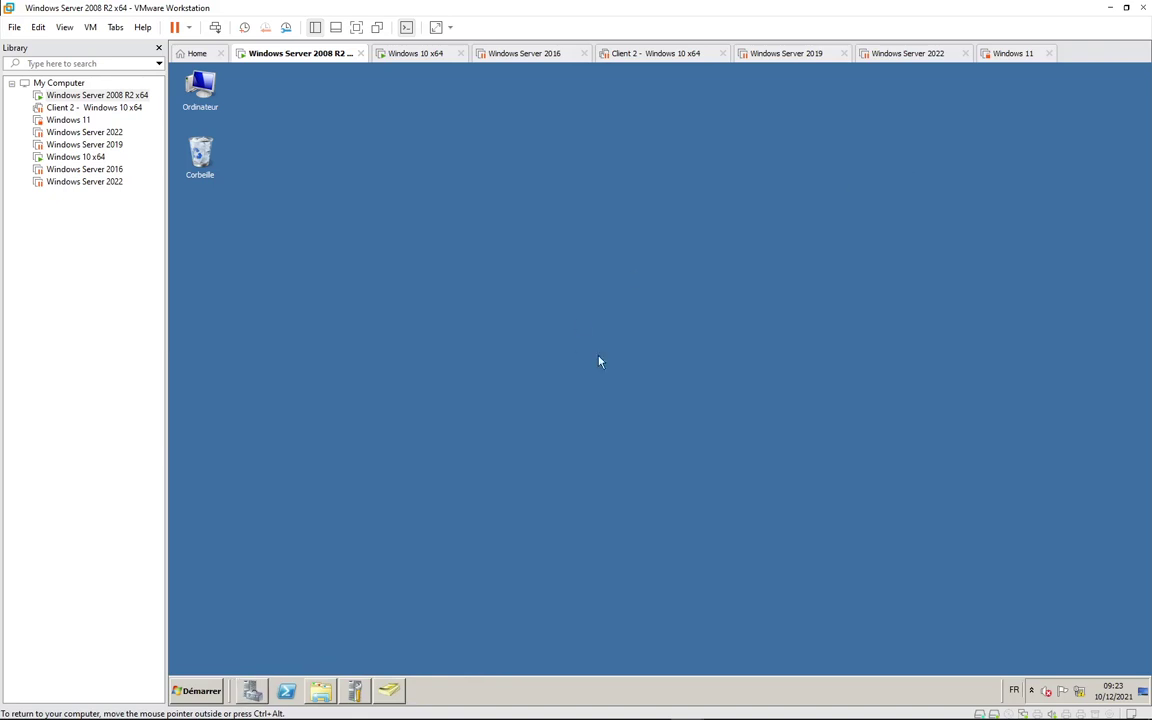
{"action": "left_click", "coordinate": [252, 690]}
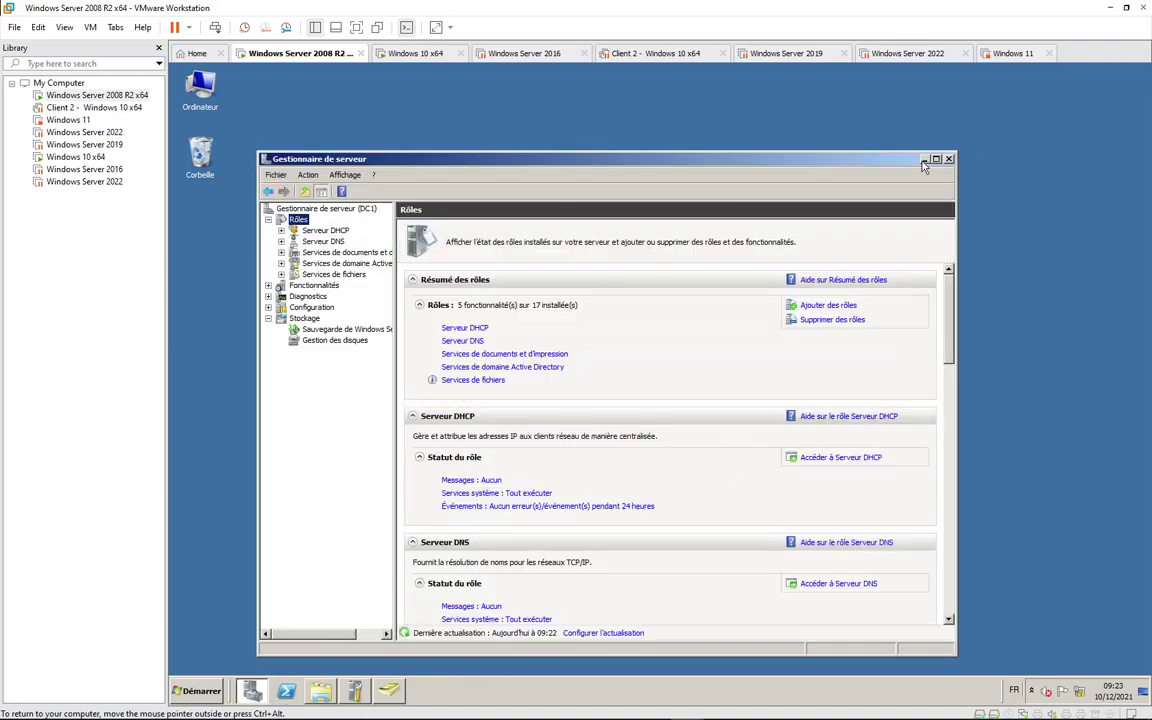
{"action": "left_click", "coordinate": [925, 160]}
{"action": "left_click", "coordinate": [195, 689]}
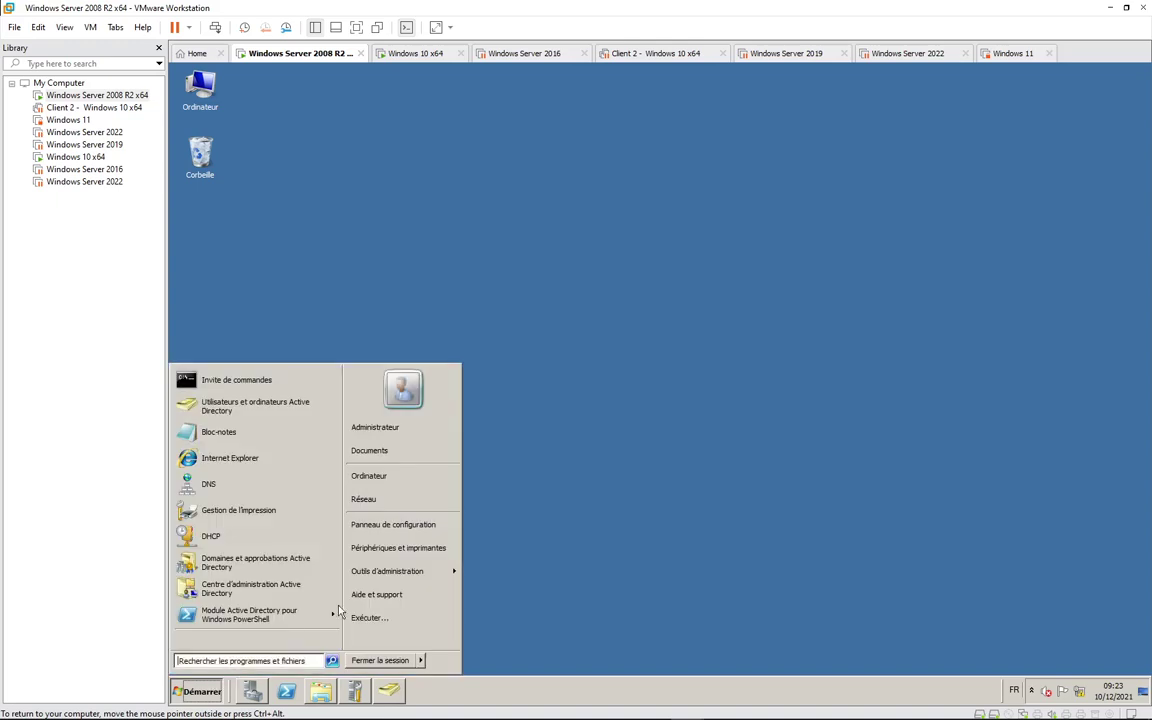
{"action": "left_click", "coordinate": [424, 574]}
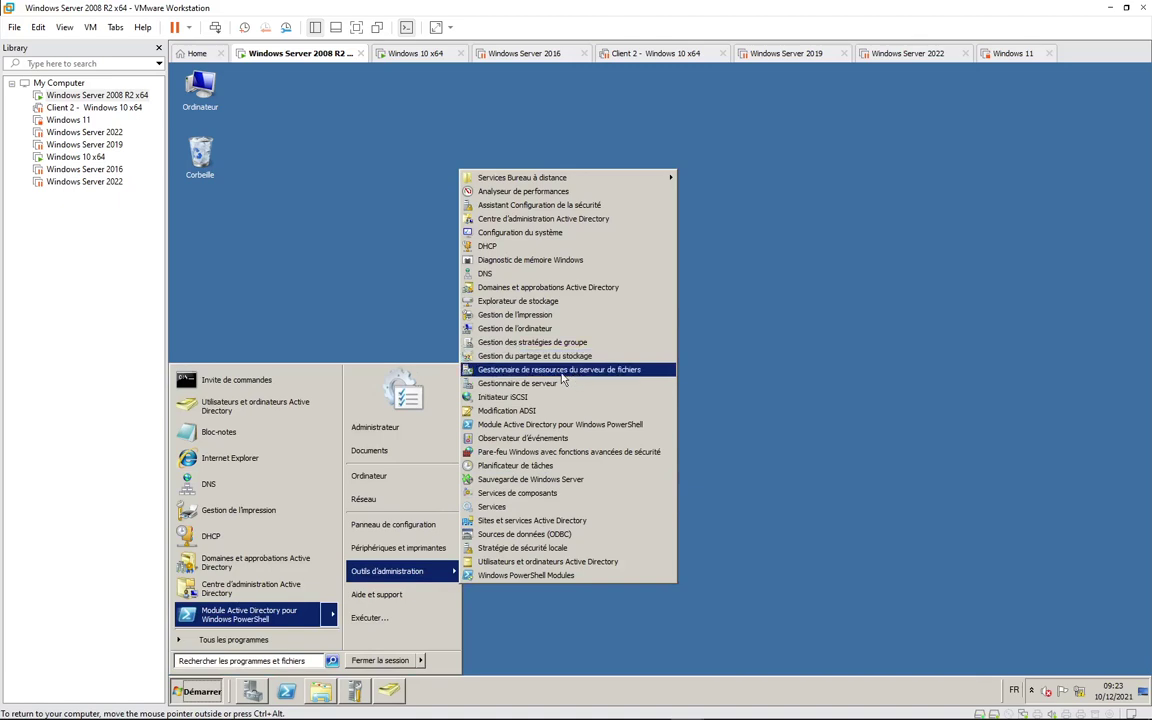
{"action": "left_click", "coordinate": [596, 372]}
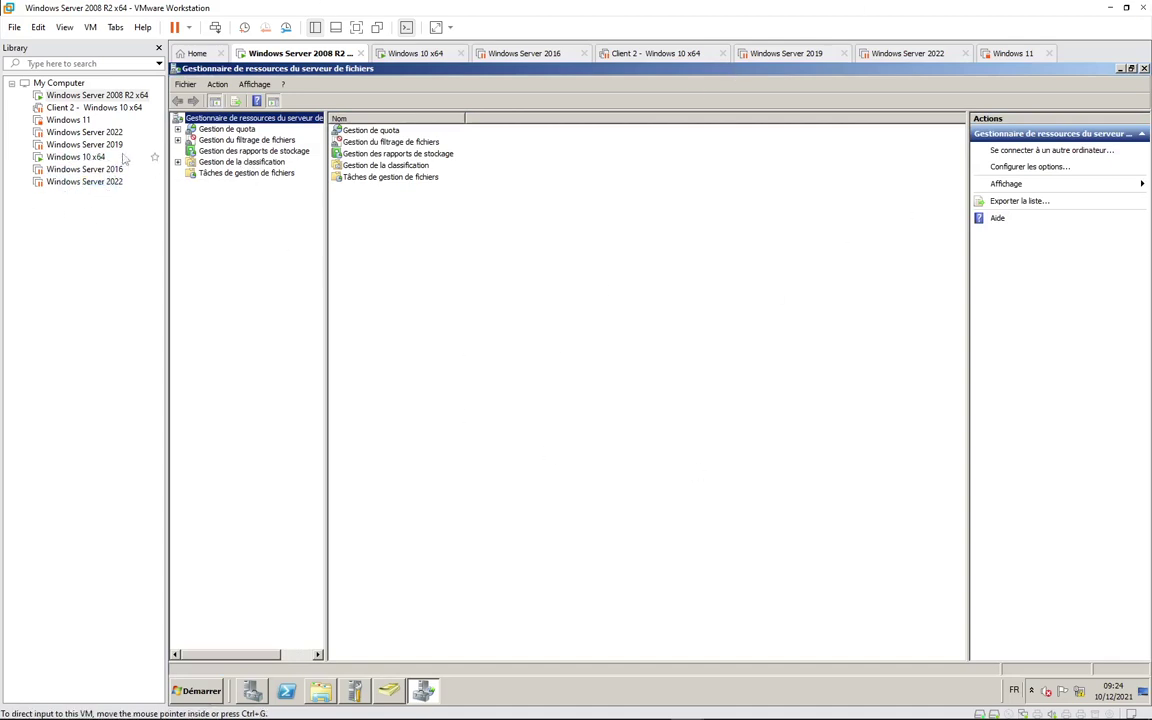
Step: Show the Quotas list under Gestion de quota, then switch to TP9-FSRM.pdf in Edge
{"action": "left_click", "coordinate": [177, 129]}
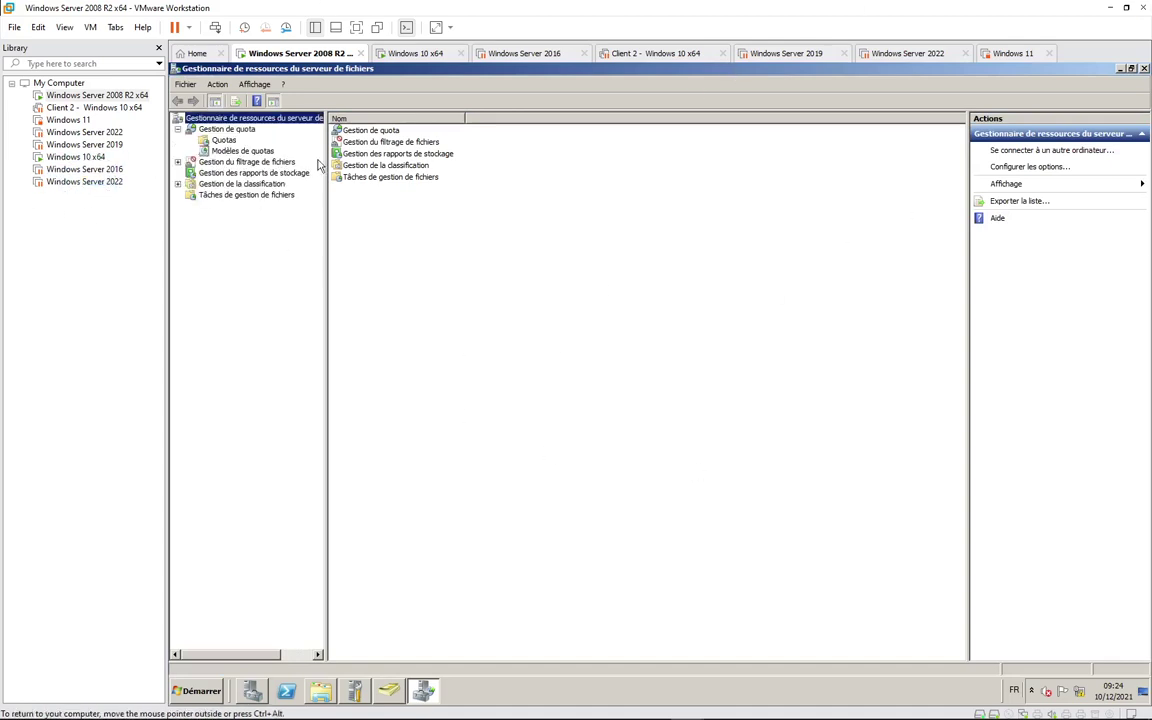
{"action": "left_click", "coordinate": [221, 141]}
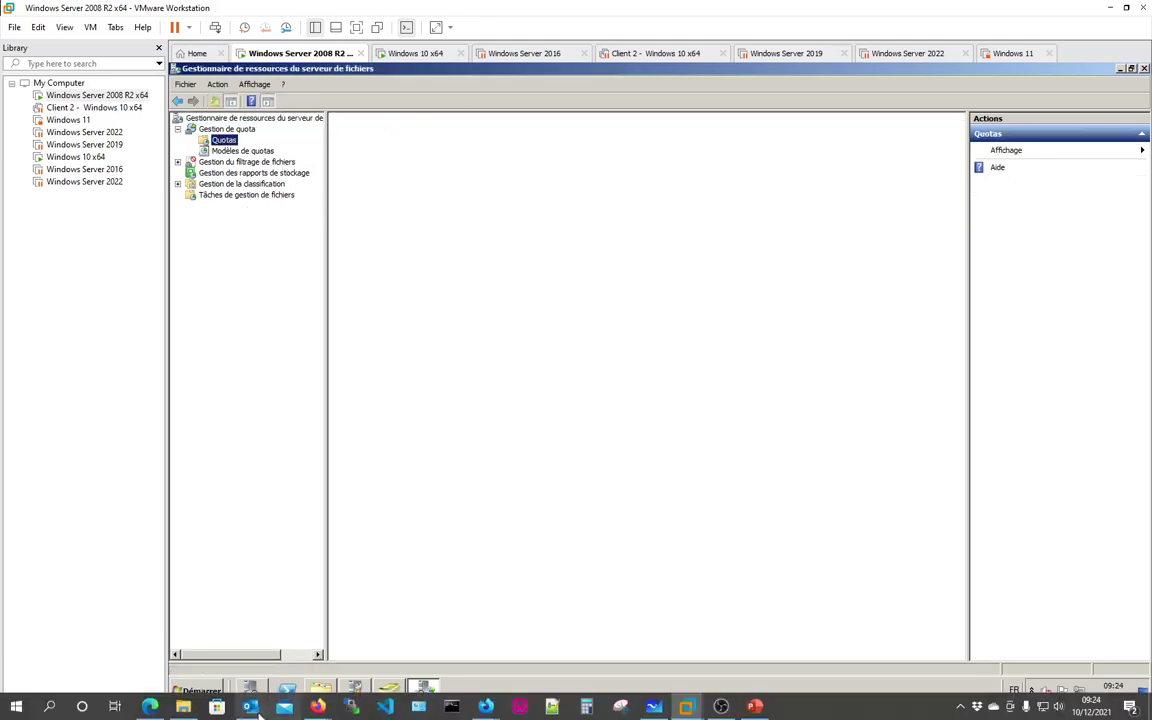
{"action": "left_click", "coordinate": [150, 706]}
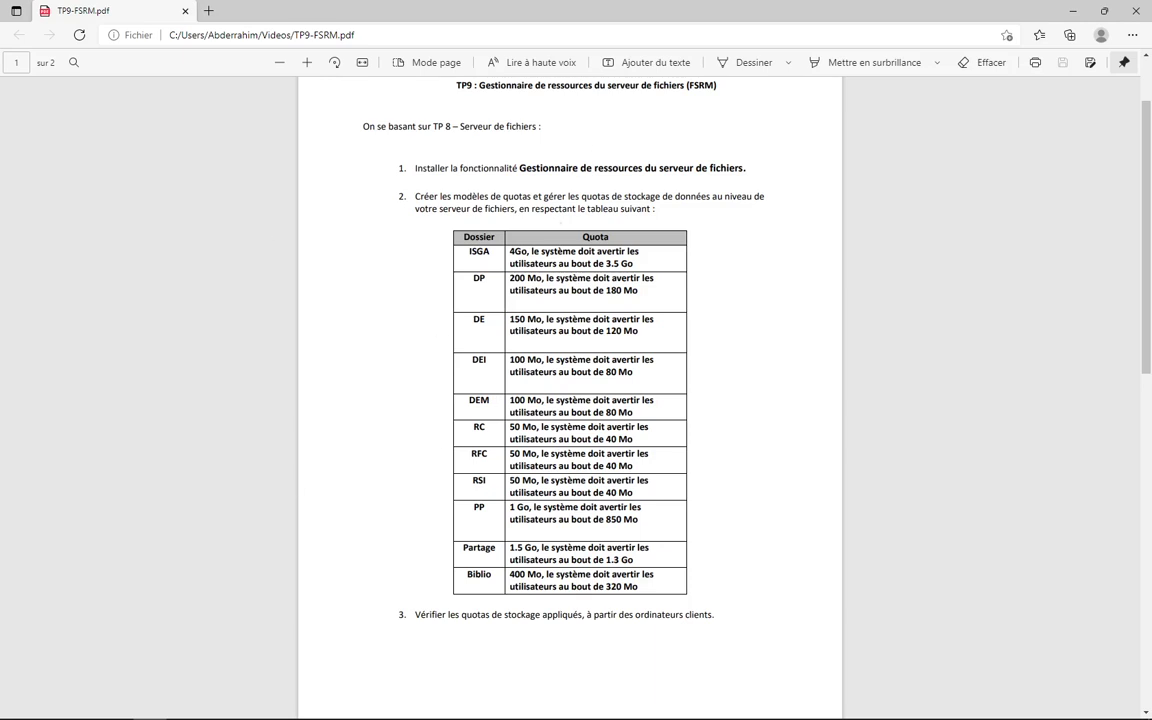
Step: Go back to the Windows Server 2008 R2 x64 VM and its empty Quotas list
{"action": "mouse_move", "coordinate": [284, 707]}
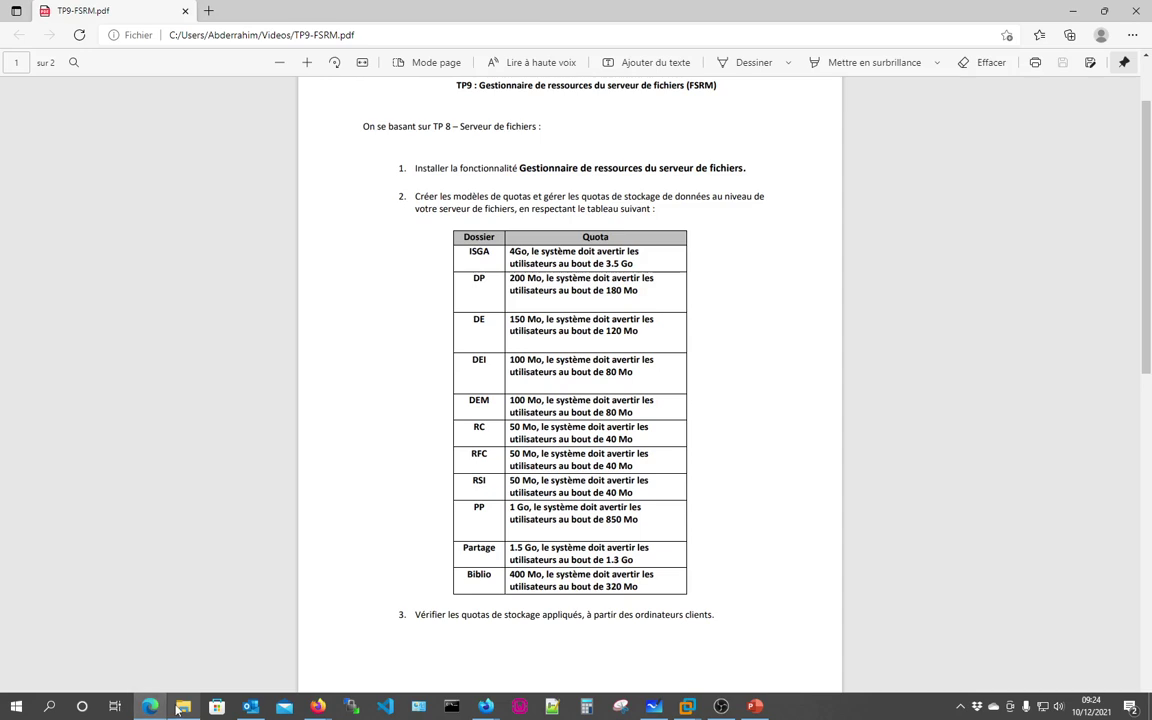
{"action": "mouse_move", "coordinate": [178, 708]}
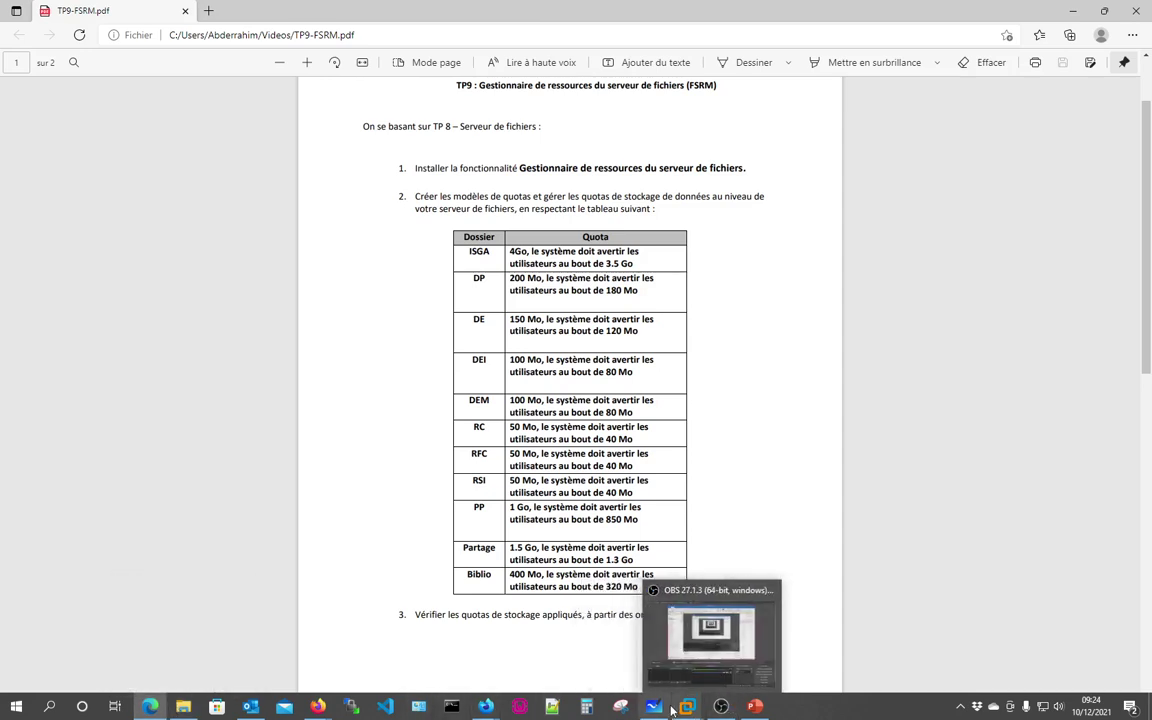
{"action": "mouse_move", "coordinate": [690, 709]}
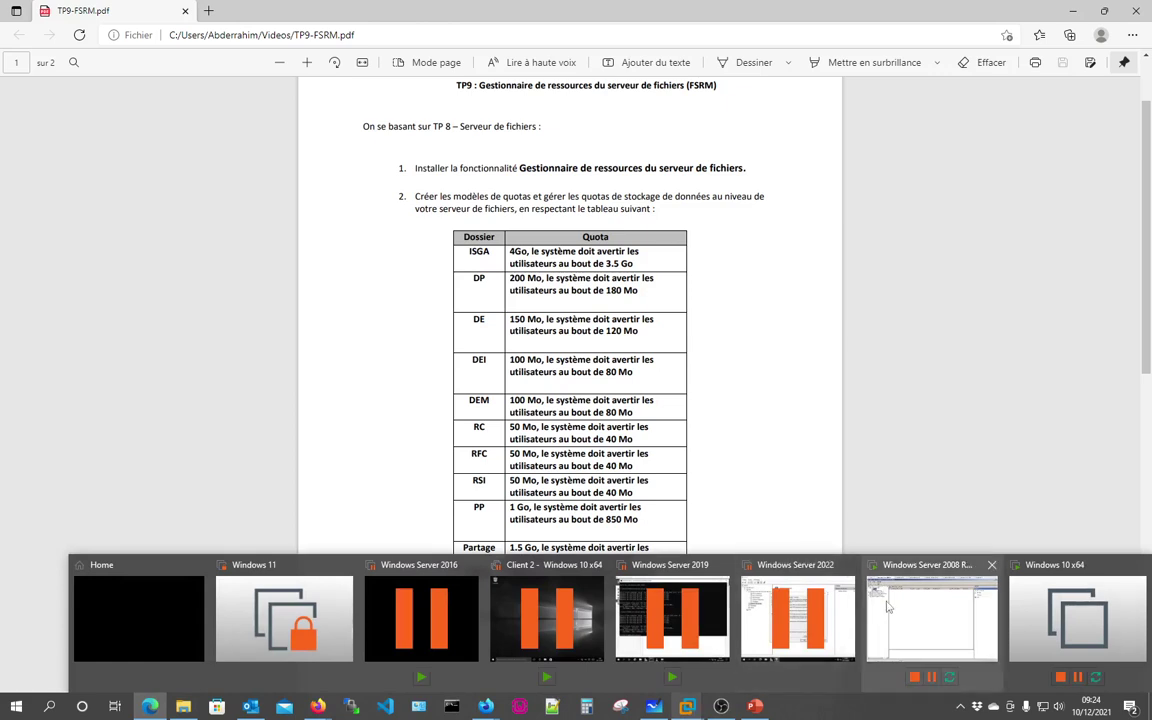
{"action": "left_click", "coordinate": [930, 618]}
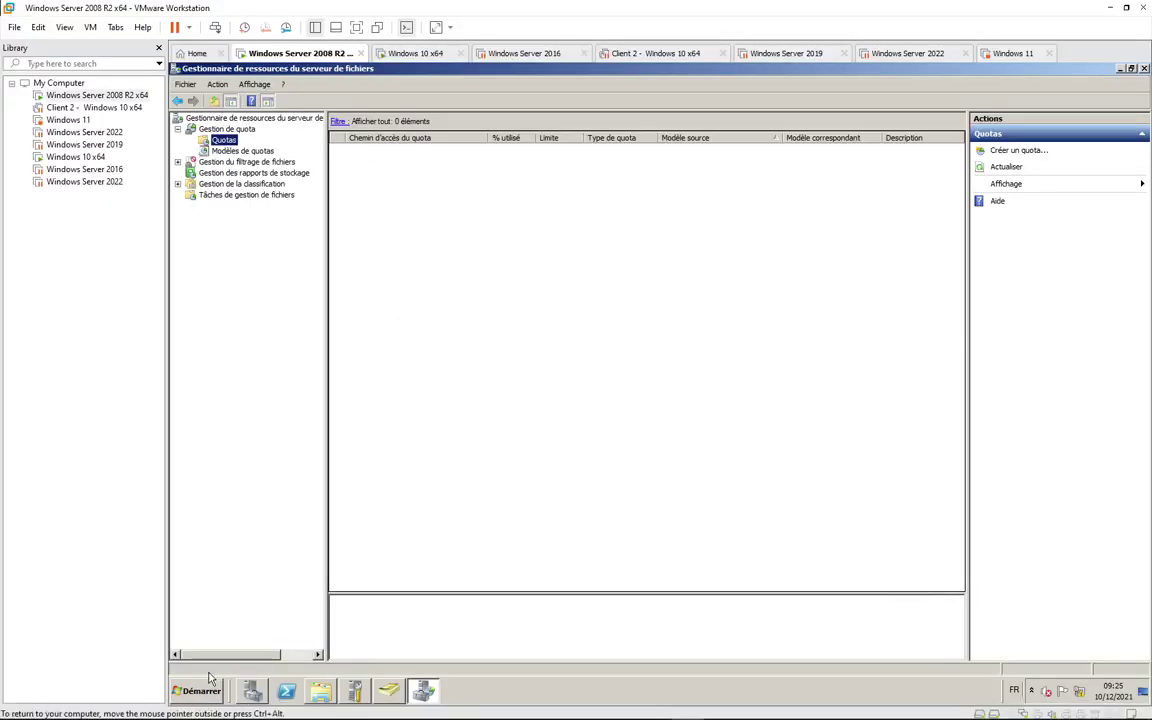
Step: Browse in File Explorer from the bibio folder up through Direction to the C: drive
{"action": "left_click", "coordinate": [312, 684]}
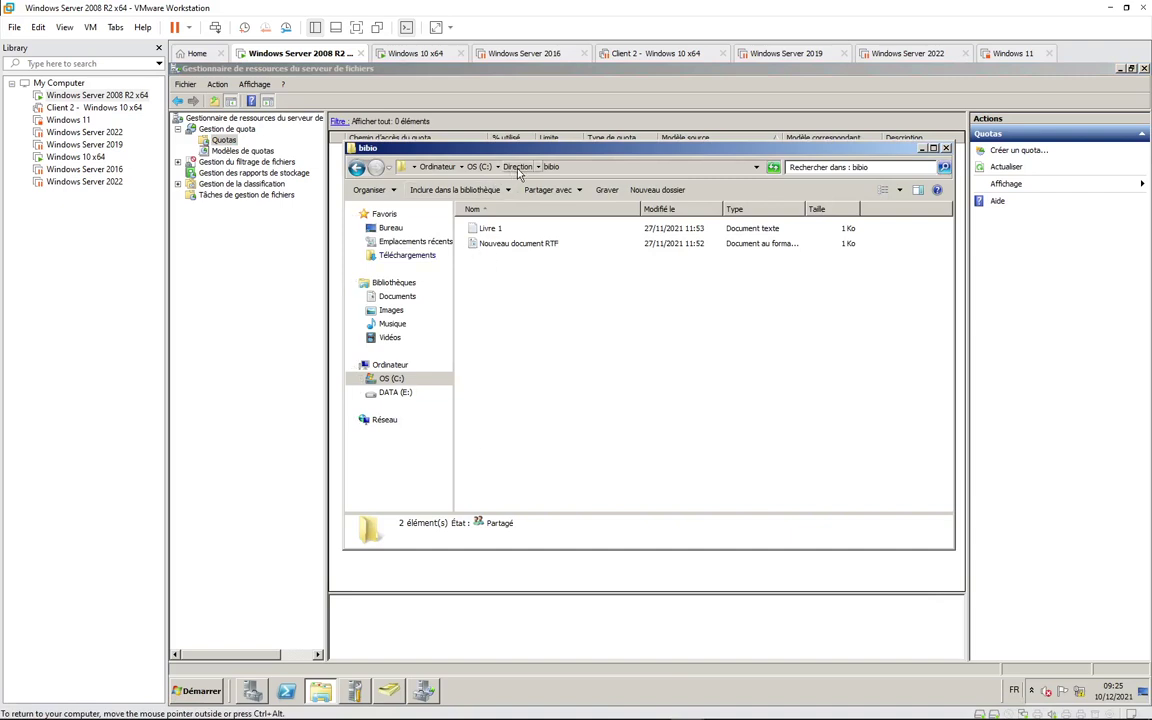
{"action": "left_click", "coordinate": [517, 167]}
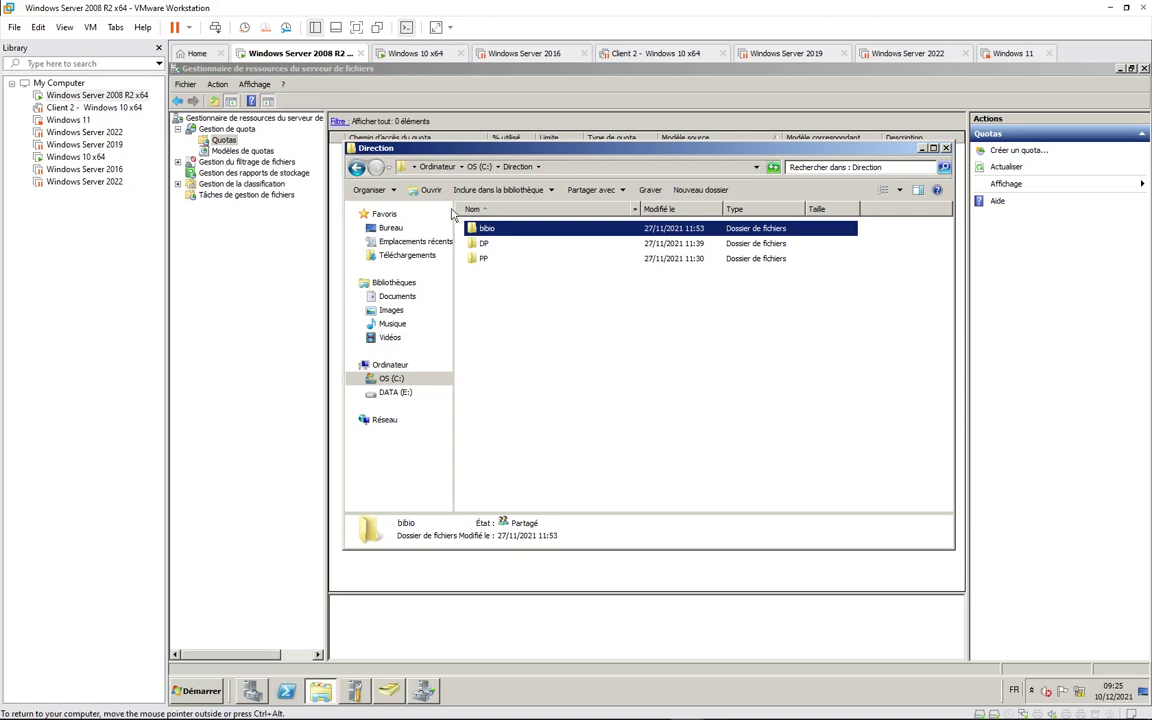
{"action": "left_click", "coordinate": [479, 167]}
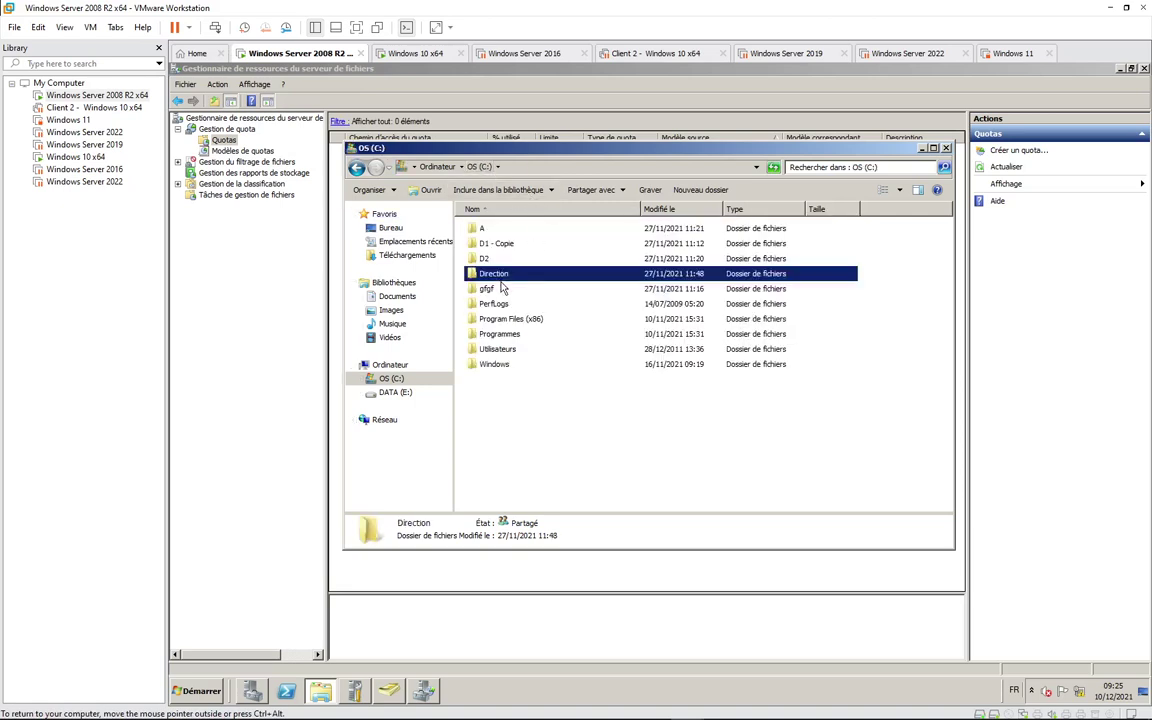
Step: Open the server's network shares at \\192.168.10.250 from the Run box
{"action": "key", "text": "super+r"}
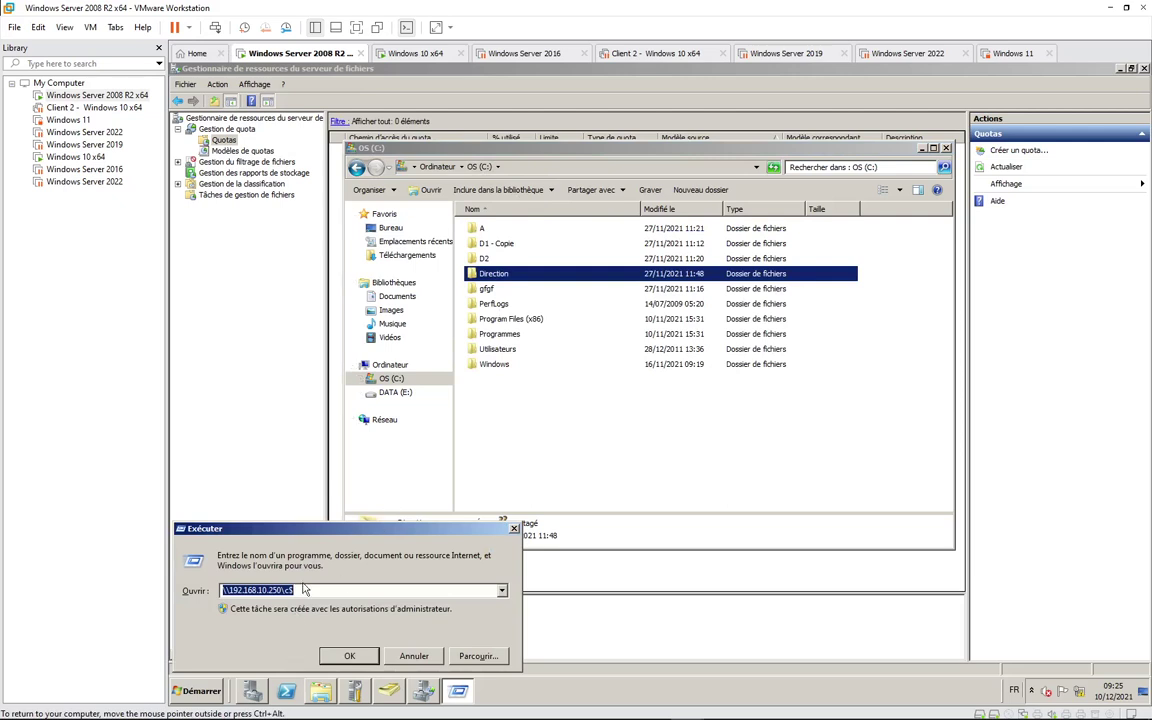
{"action": "key", "text": "End"}
{"action": "key", "text": "BackSpace"}
{"action": "key", "text": "Return"}
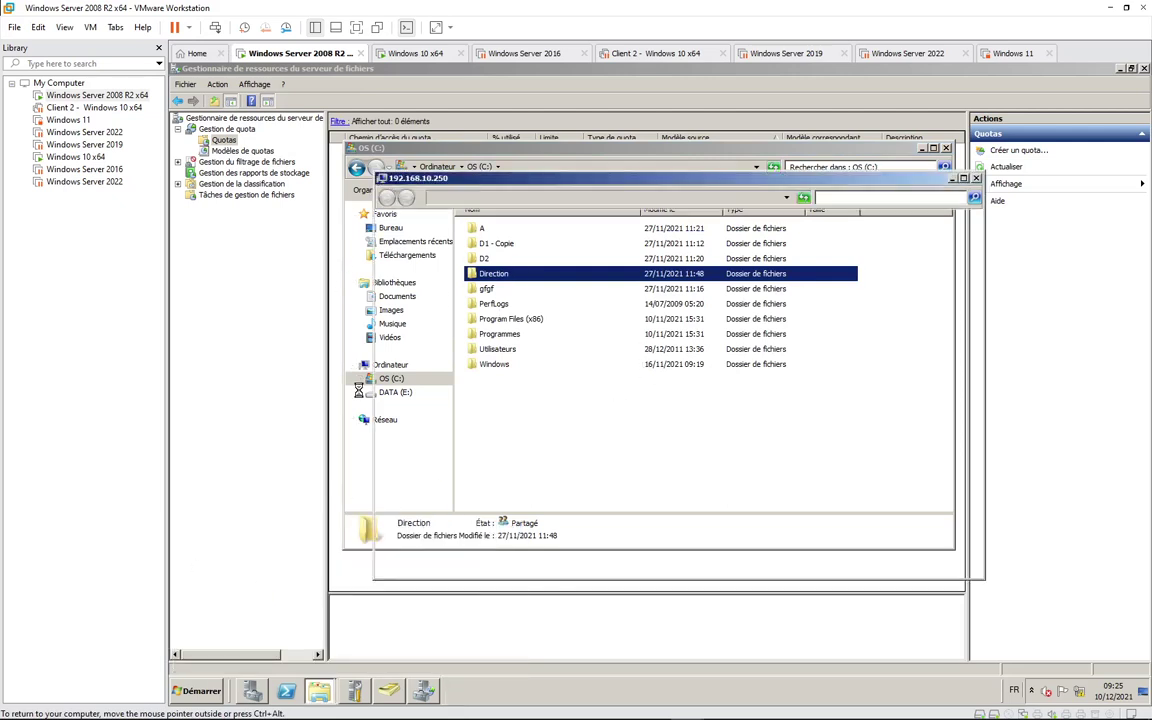
{"action": "left_click", "coordinate": [187, 692]}
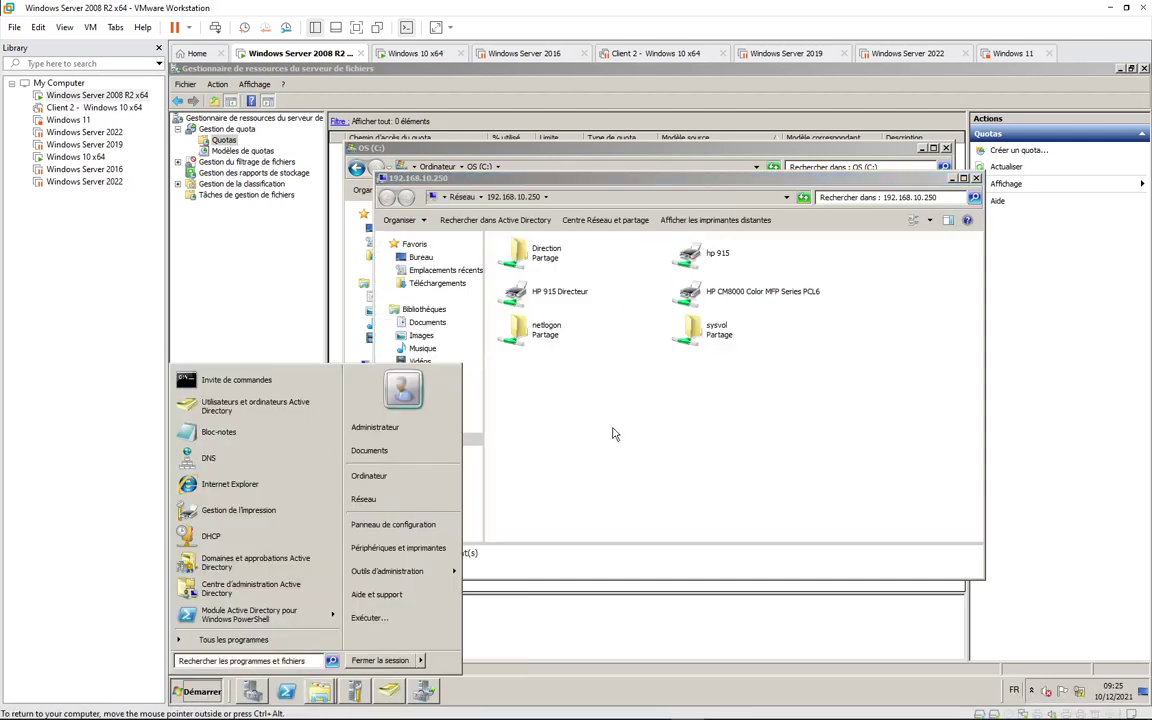
{"action": "left_click", "coordinate": [553, 388]}
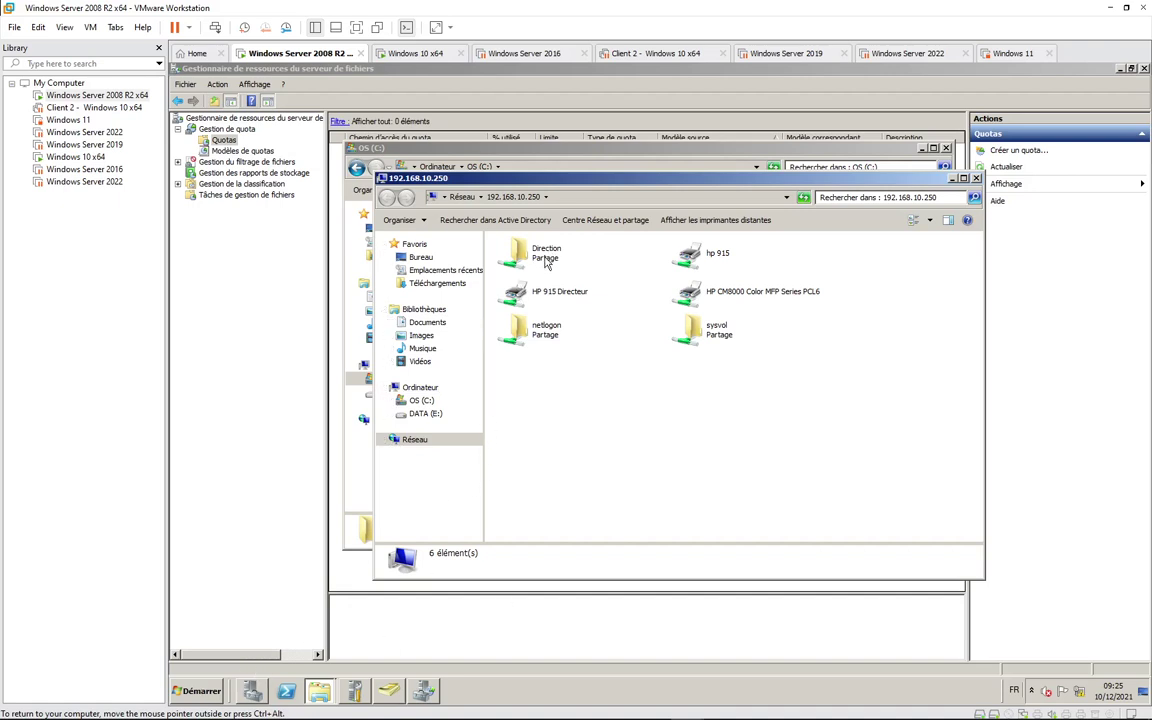
Step: Open the Direction share, check its network path, then close it and return to File Server Resource Manager
{"action": "double_click", "coordinate": [546, 262]}
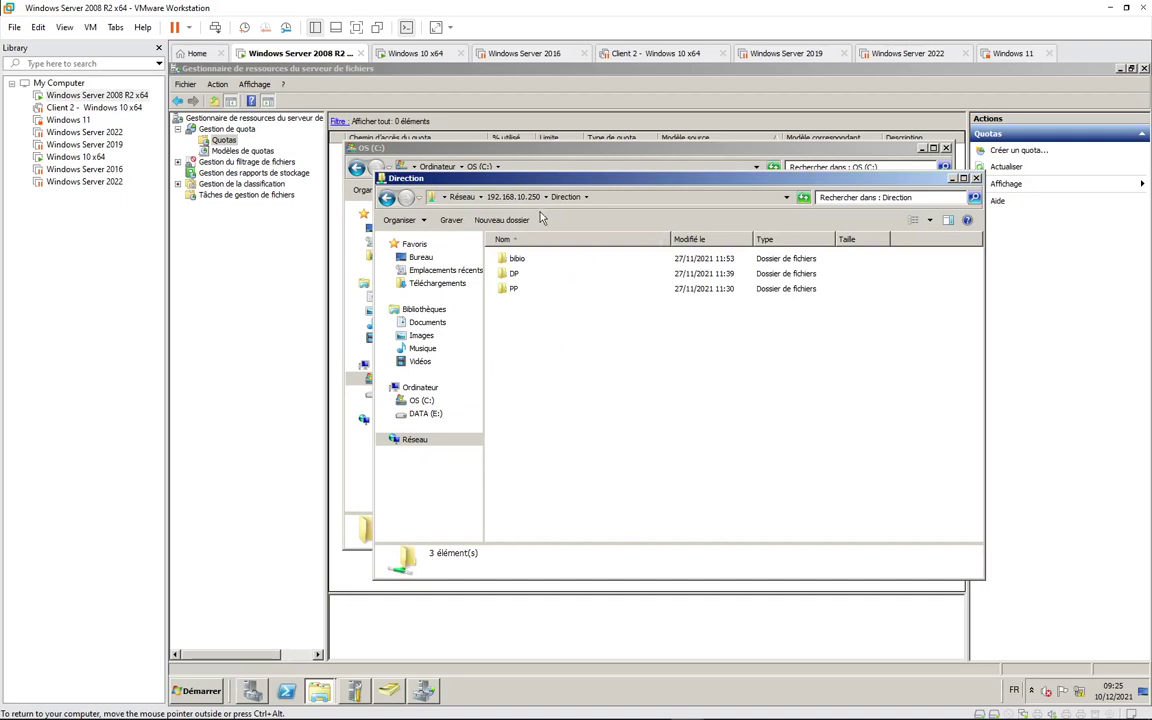
{"action": "left_click", "coordinate": [660, 197]}
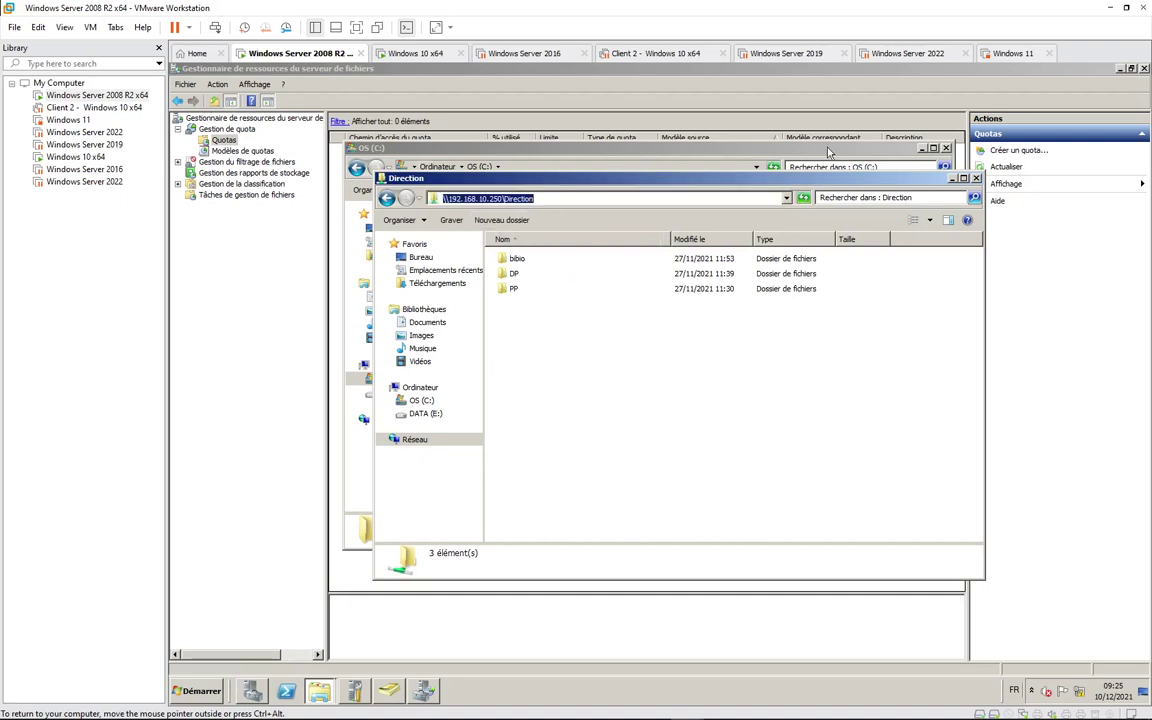
{"action": "key", "text": "alt+F4"}
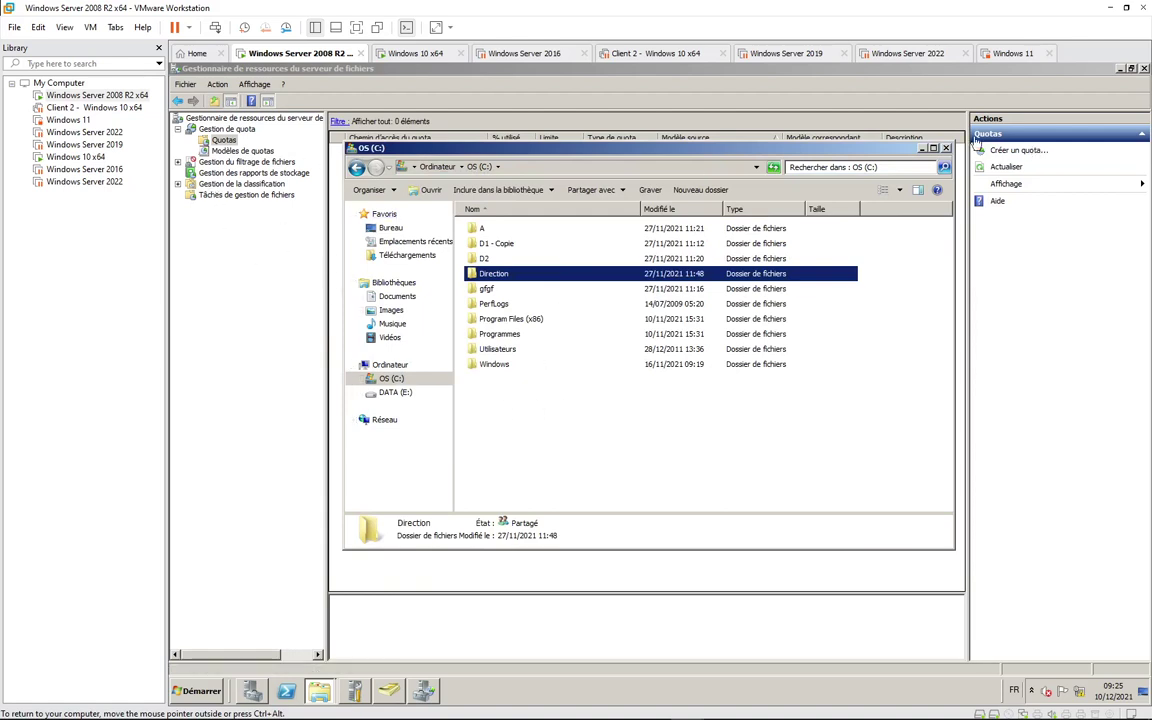
{"action": "left_click", "coordinate": [836, 134]}
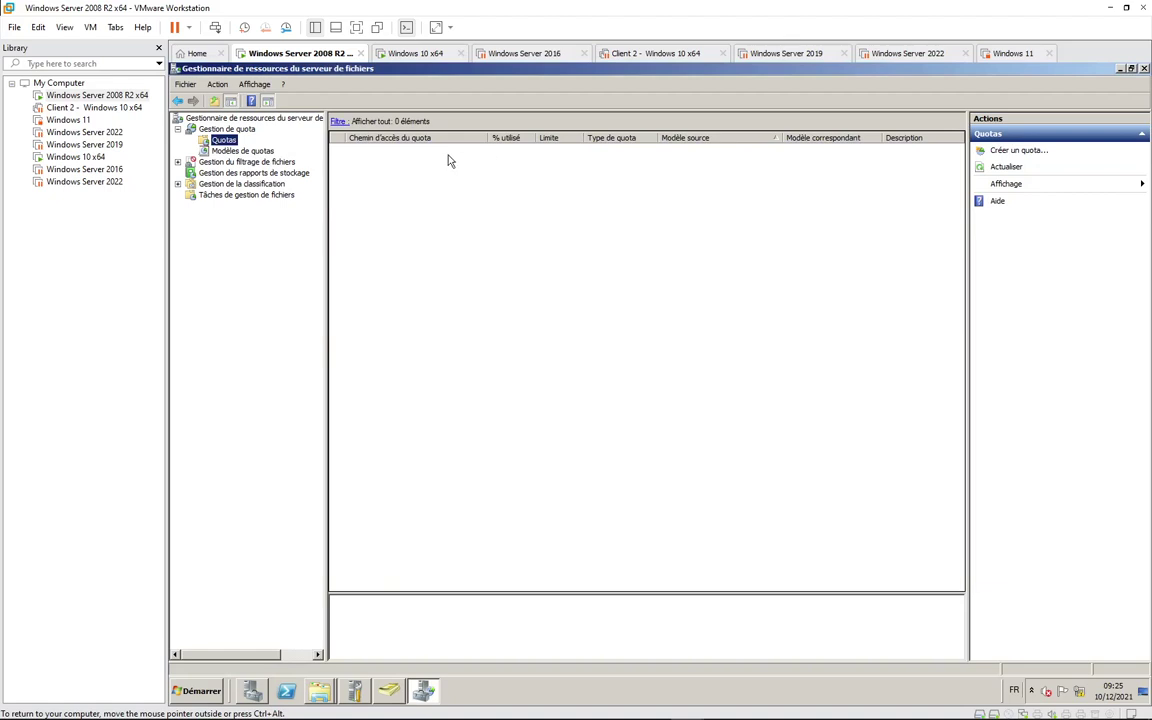
Step: Browse the quota templates, such as 200 Go volume analysis and 200 Mo with 50 Mo extension, then refresh
{"action": "left_click", "coordinate": [228, 151]}
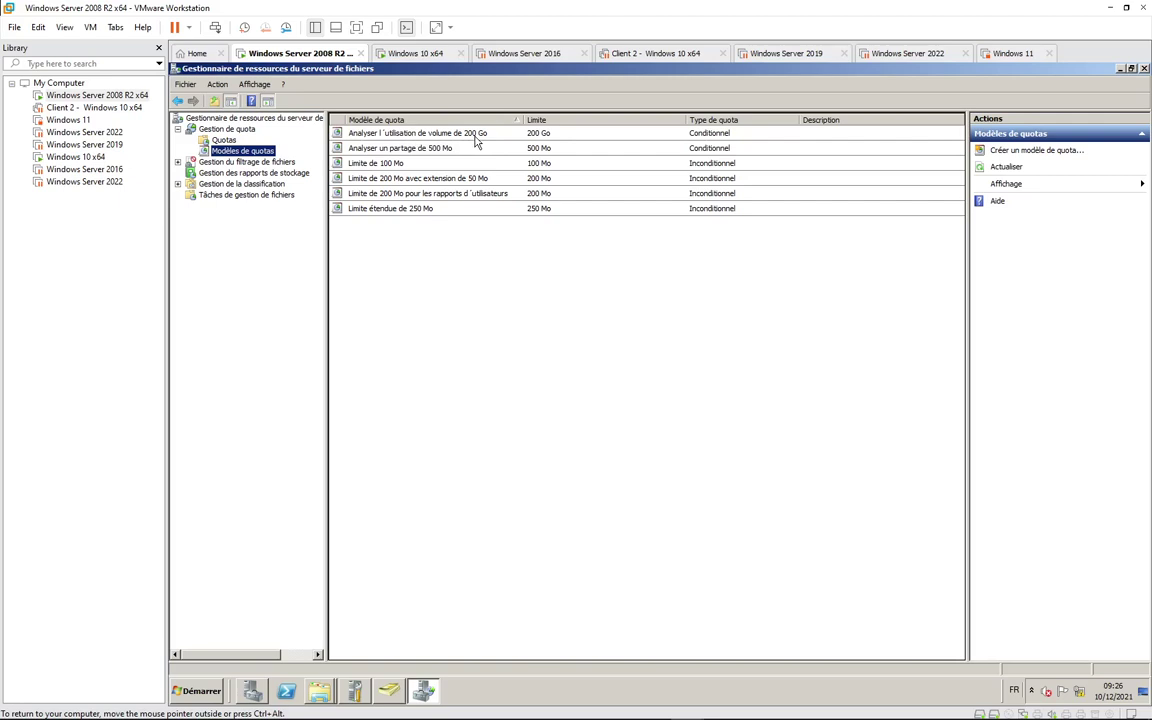
{"action": "left_click", "coordinate": [477, 140]}
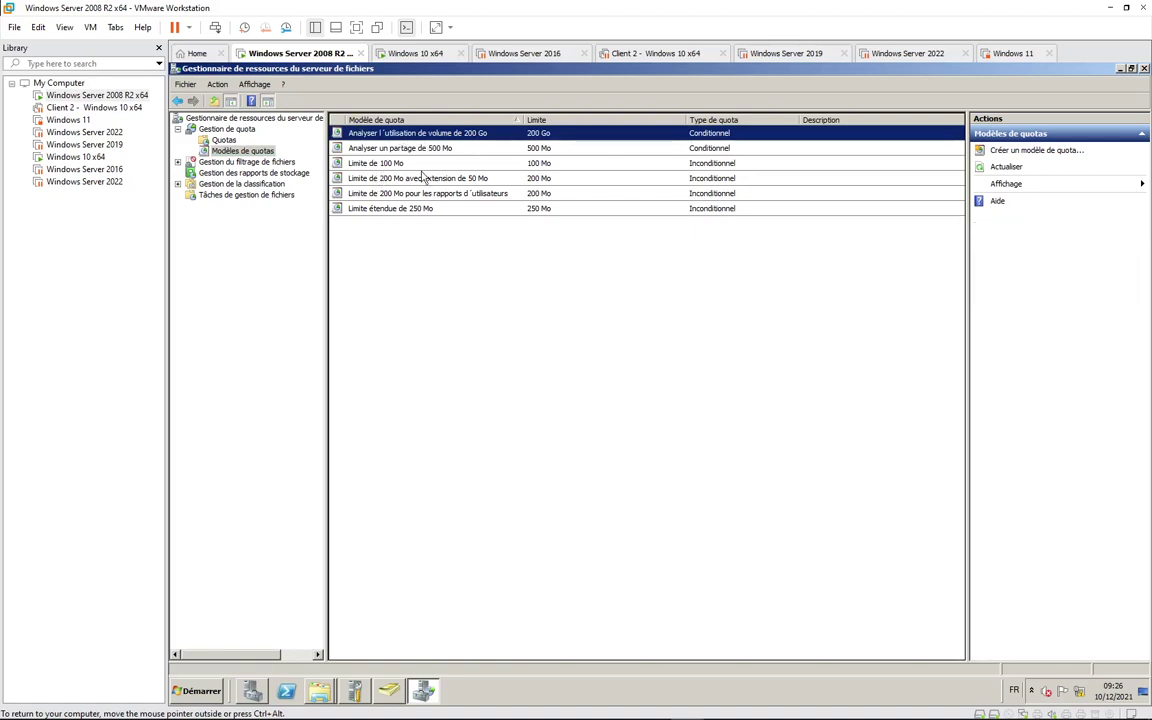
{"action": "left_click", "coordinate": [423, 177]}
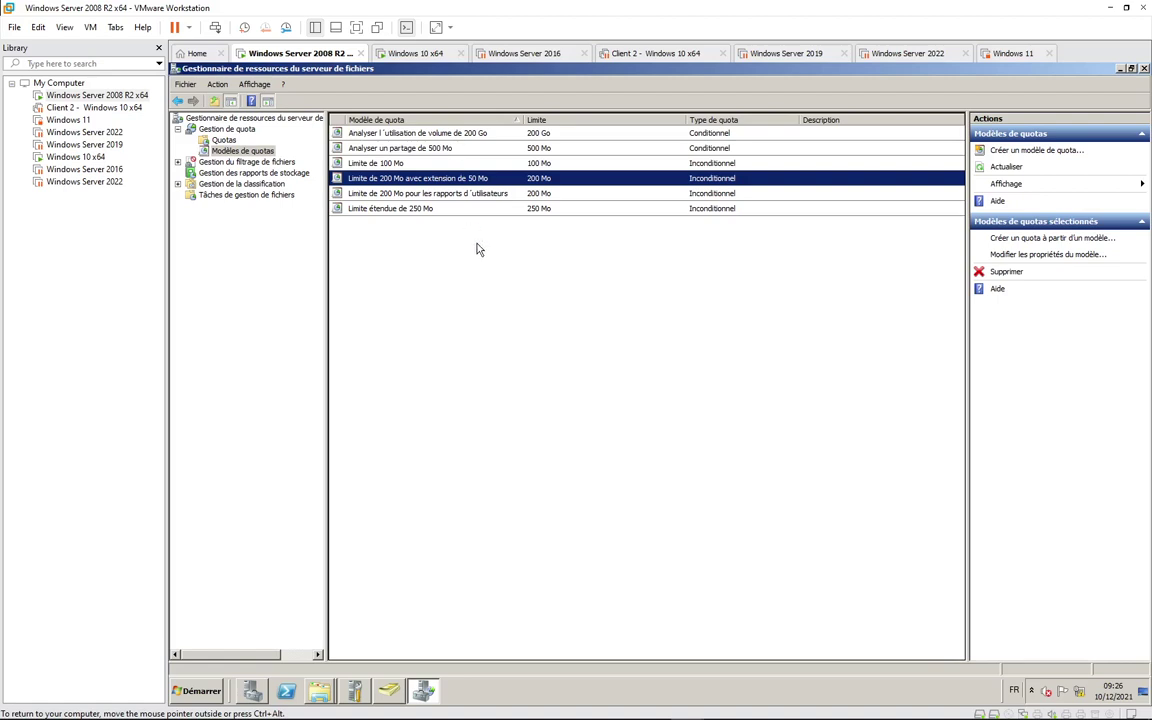
{"action": "left_click", "coordinate": [1037, 168]}
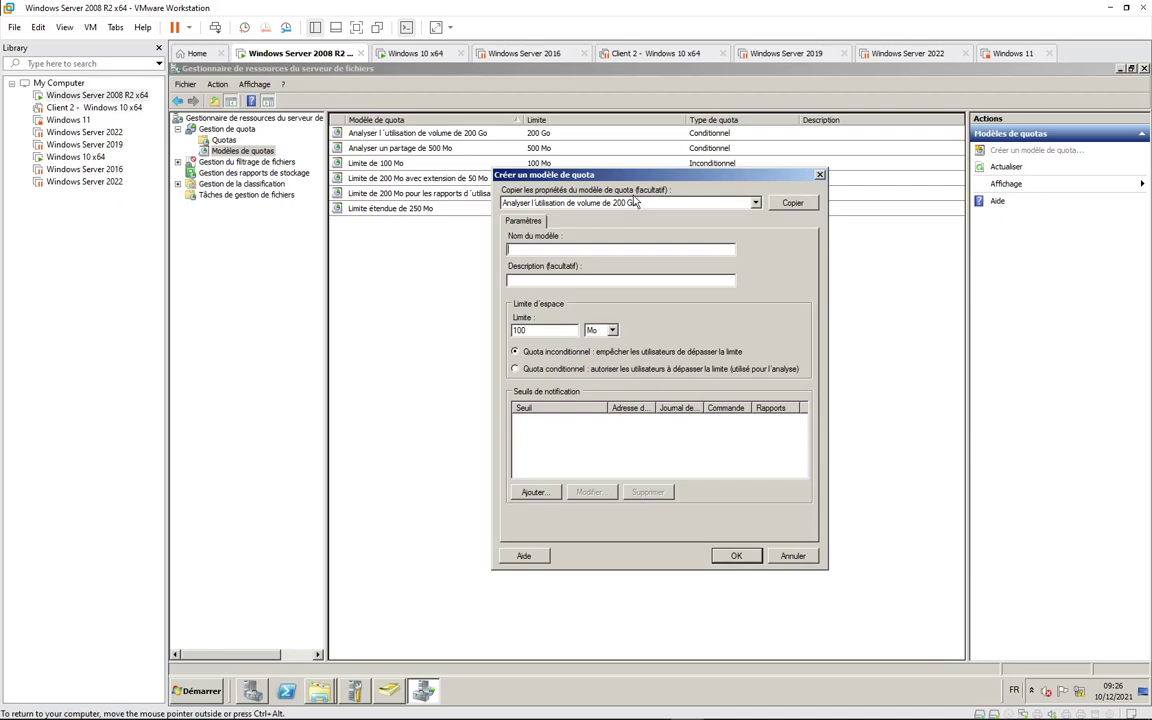
Step: Cancel the first new-template dialog and reopen Créer un modèle de quota from the right-click menu
{"action": "left_click", "coordinate": [755, 202]}
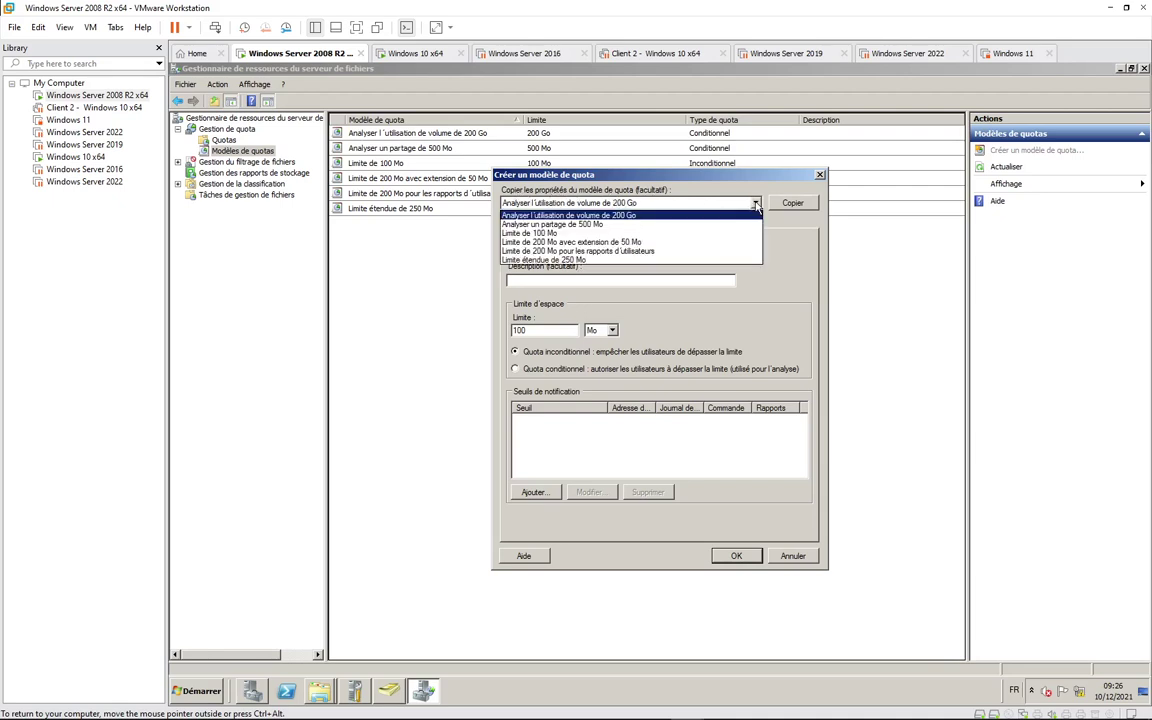
{"action": "left_click", "coordinate": [756, 204]}
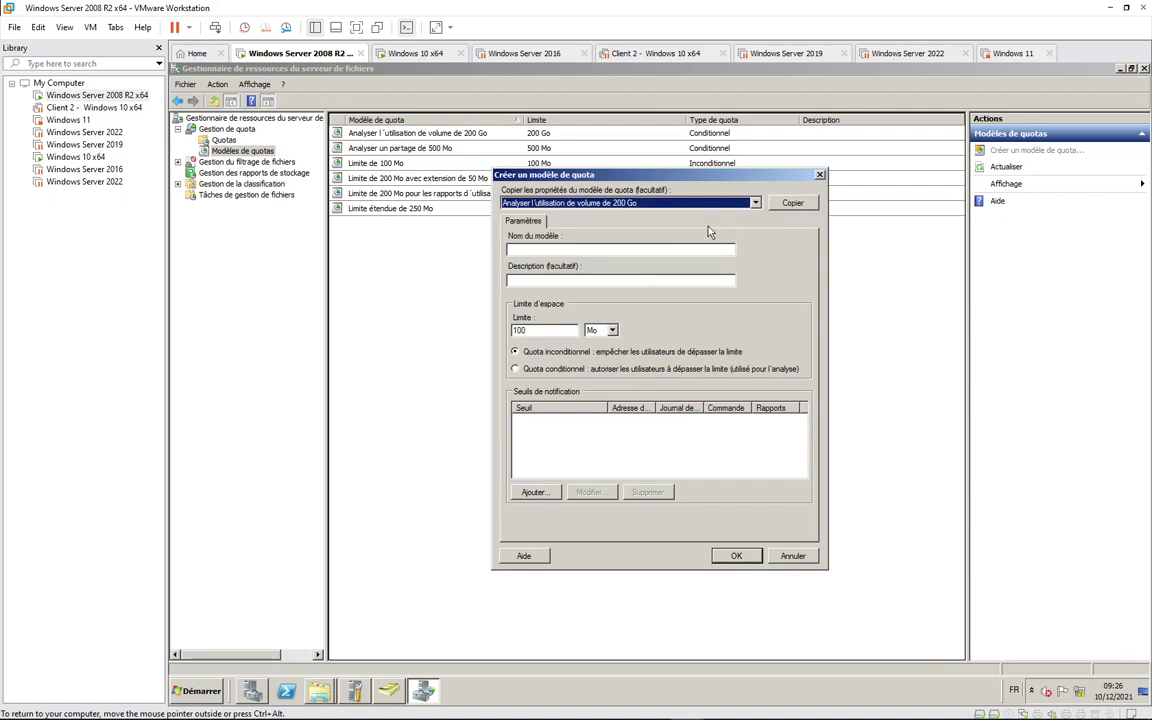
{"action": "left_click", "coordinate": [789, 557]}
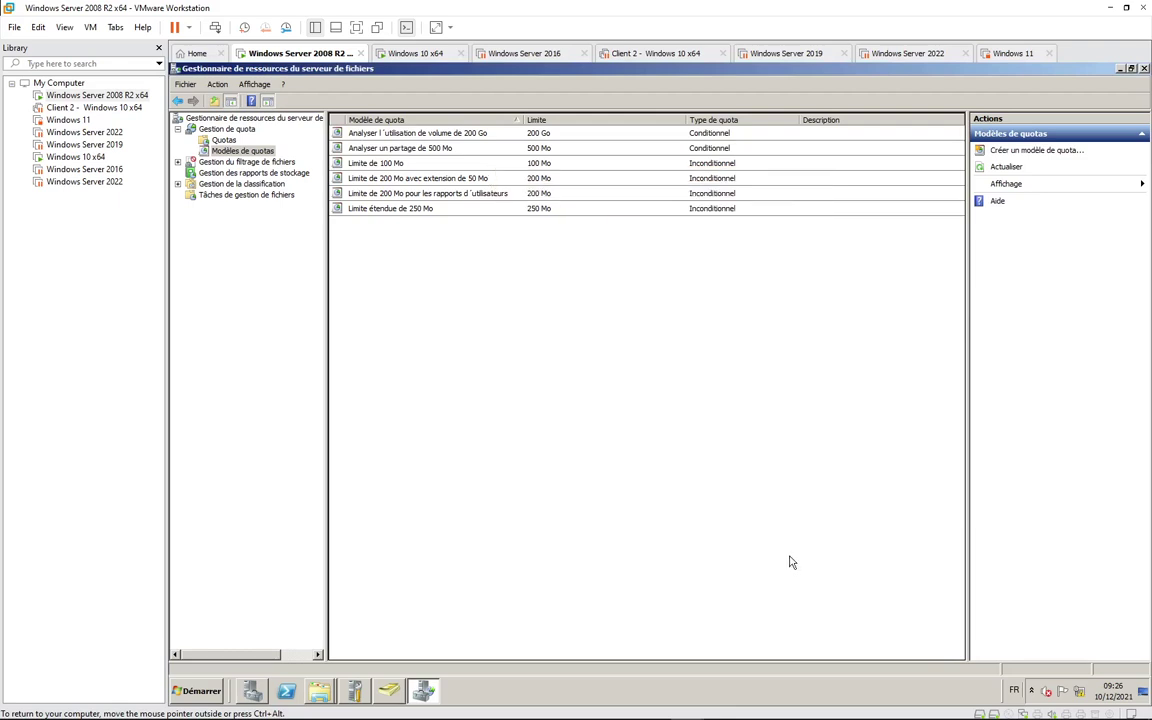
{"action": "right_click", "coordinate": [244, 153]}
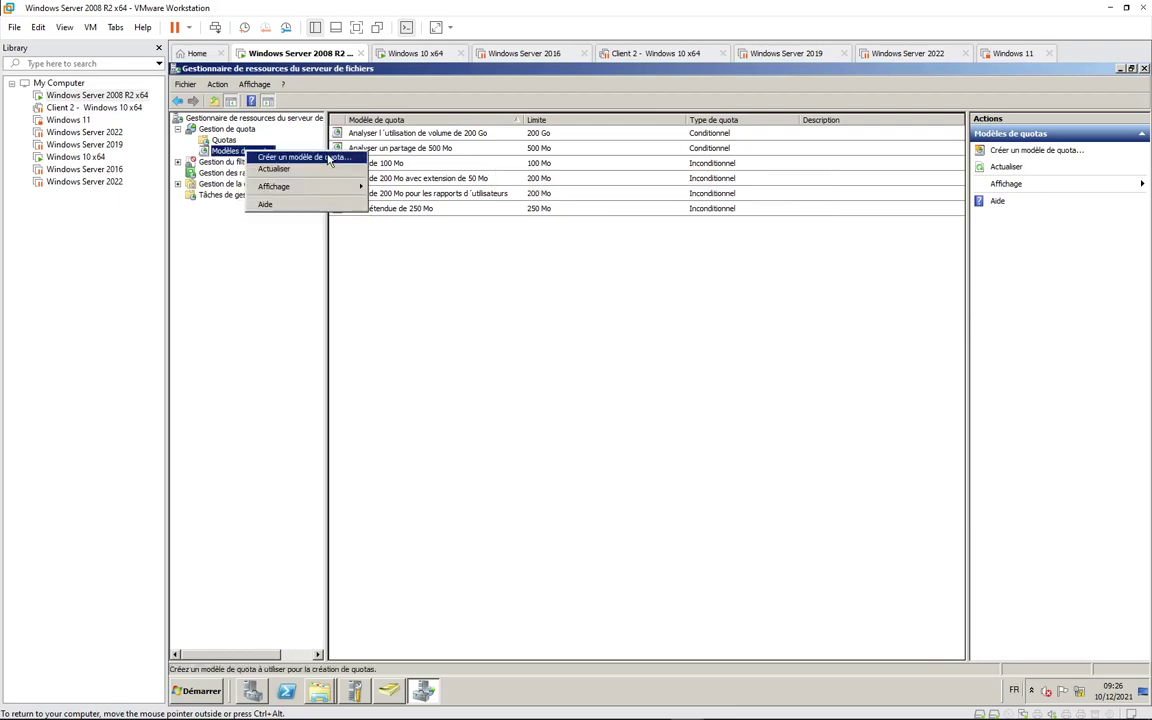
{"action": "left_click", "coordinate": [330, 160]}
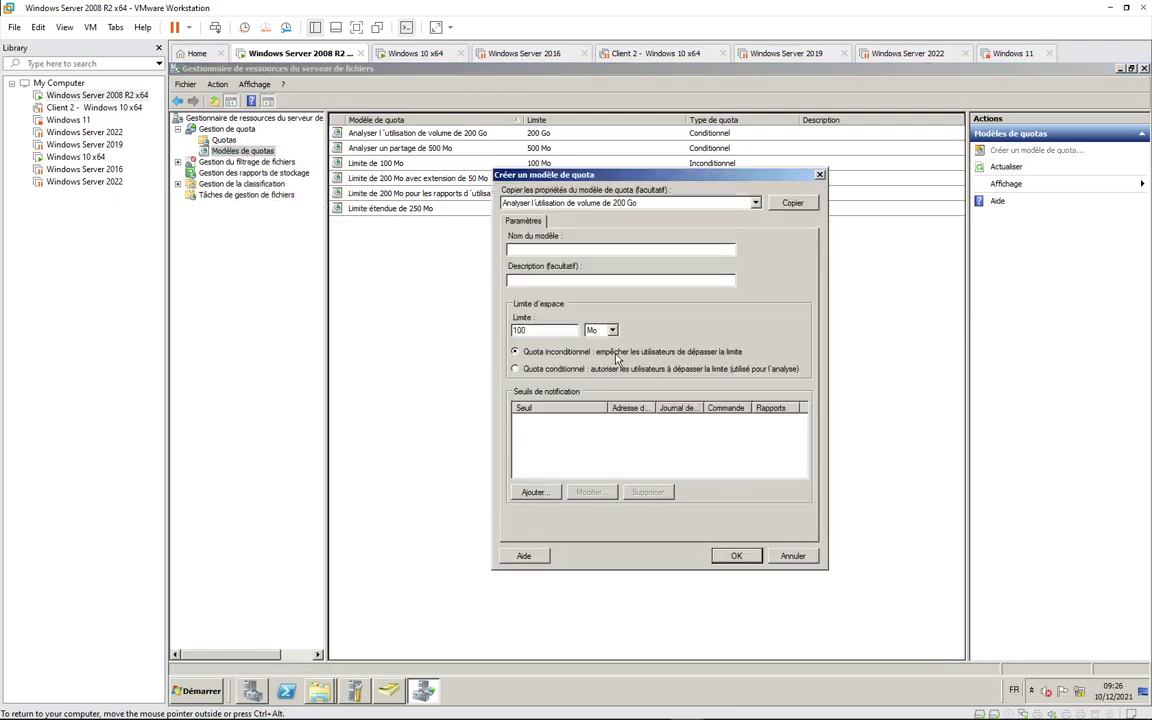
{"action": "left_click", "coordinate": [755, 203]}
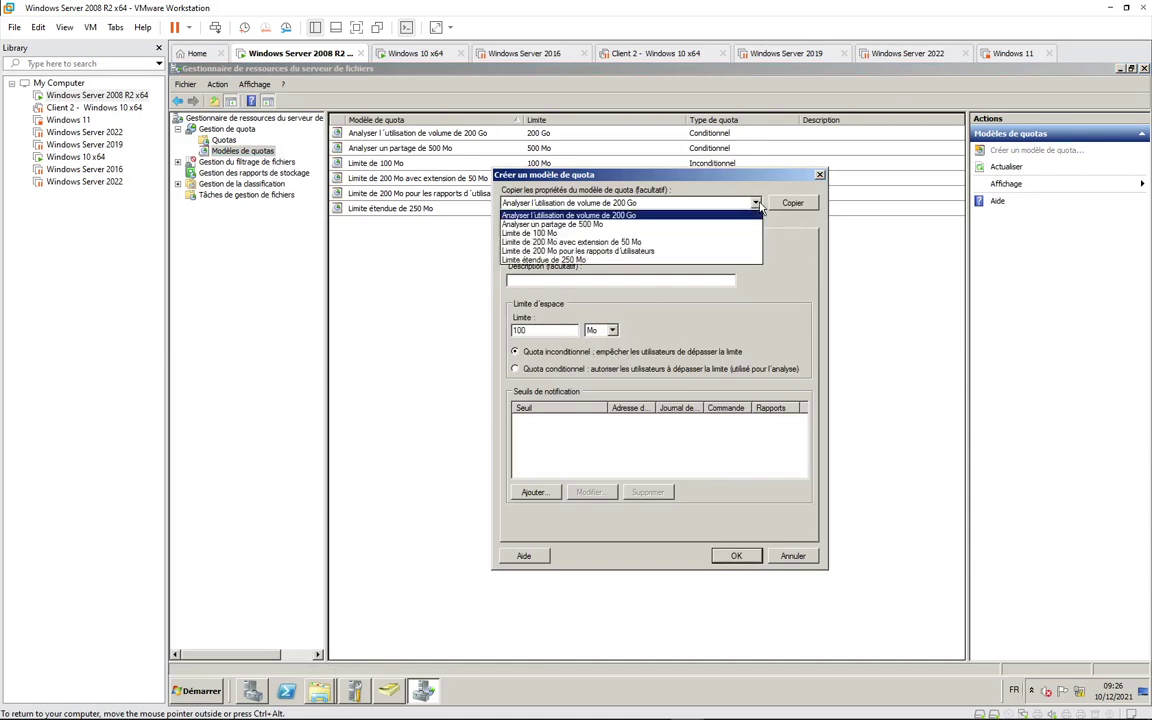
{"action": "left_click", "coordinate": [688, 175]}
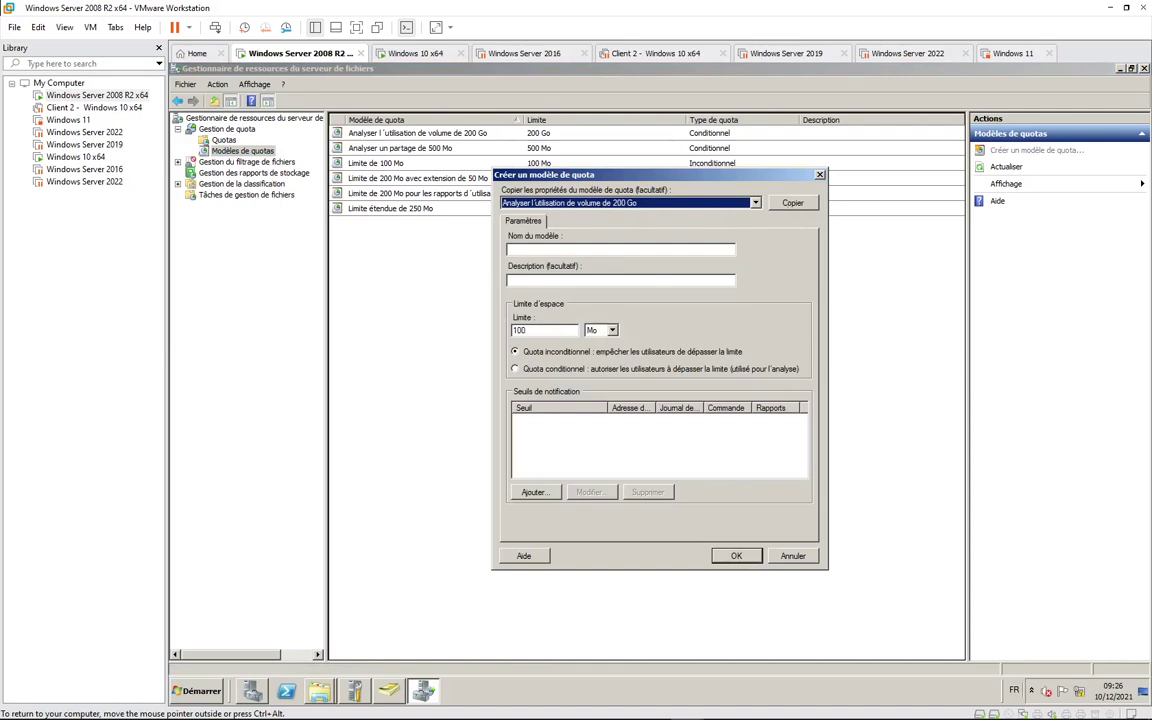
Step: Name the template 'Limite de 5Go' and set its space limit to 5 Go
{"action": "left_click", "coordinate": [547, 250]}
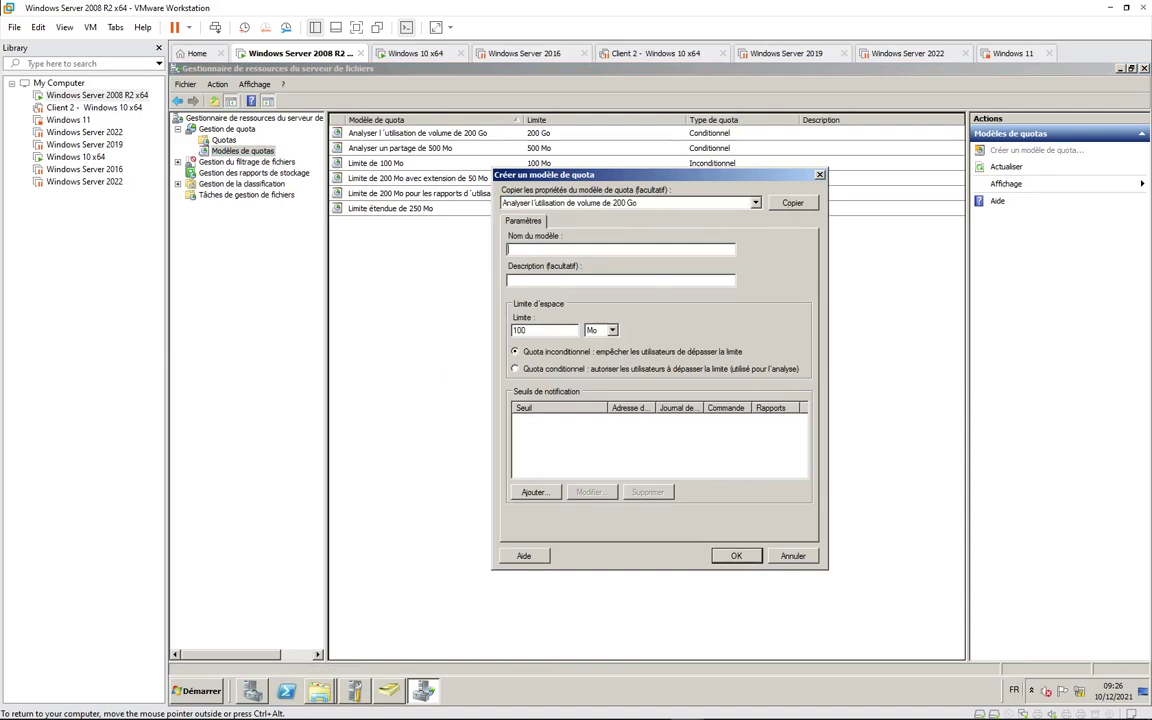
{"action": "type", "text": "Limite 5G"}
{"action": "type", "text": "de 5Go"}
{"action": "key", "text": "ctrl+a"}
{"action": "key", "text": "Tab"}
{"action": "key", "text": "Tab"}
{"action": "type", "text": "5"}
{"action": "left_click", "coordinate": [613, 330]}
{"action": "left_click", "coordinate": [598, 360]}
Step: Add an 85 % warning threshold after reviewing its notification tabs, then save the Limite de 5Go template
{"action": "left_click", "coordinate": [535, 494]}
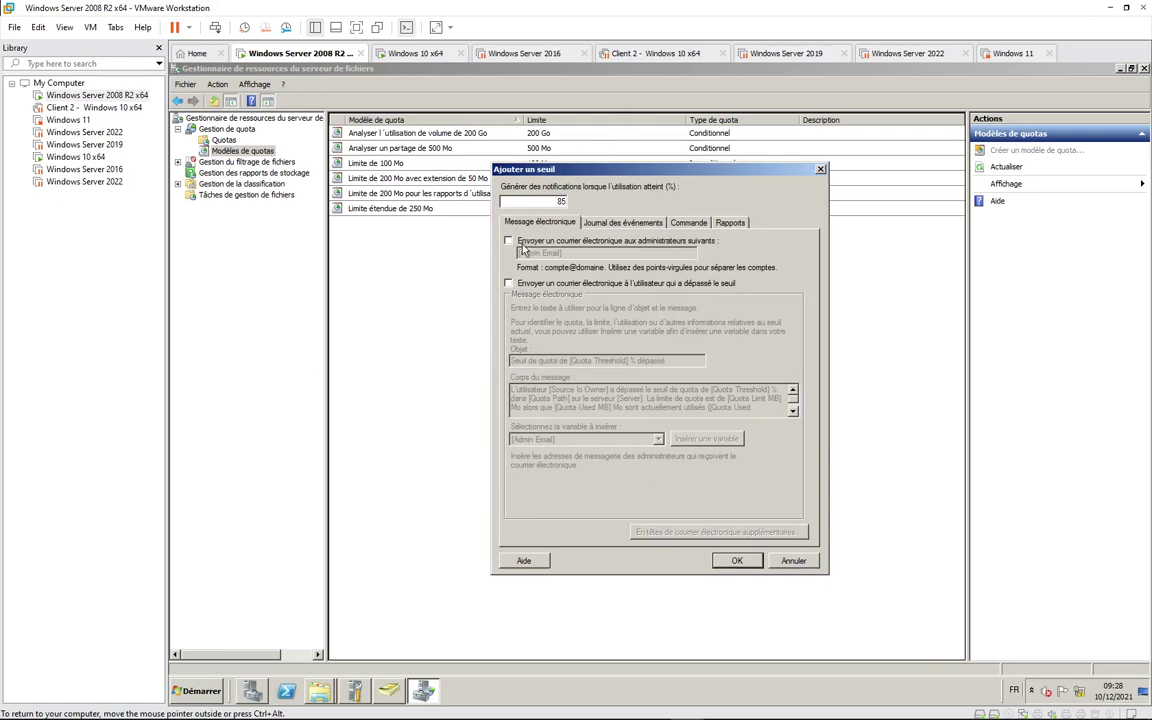
{"action": "left_click", "coordinate": [620, 224]}
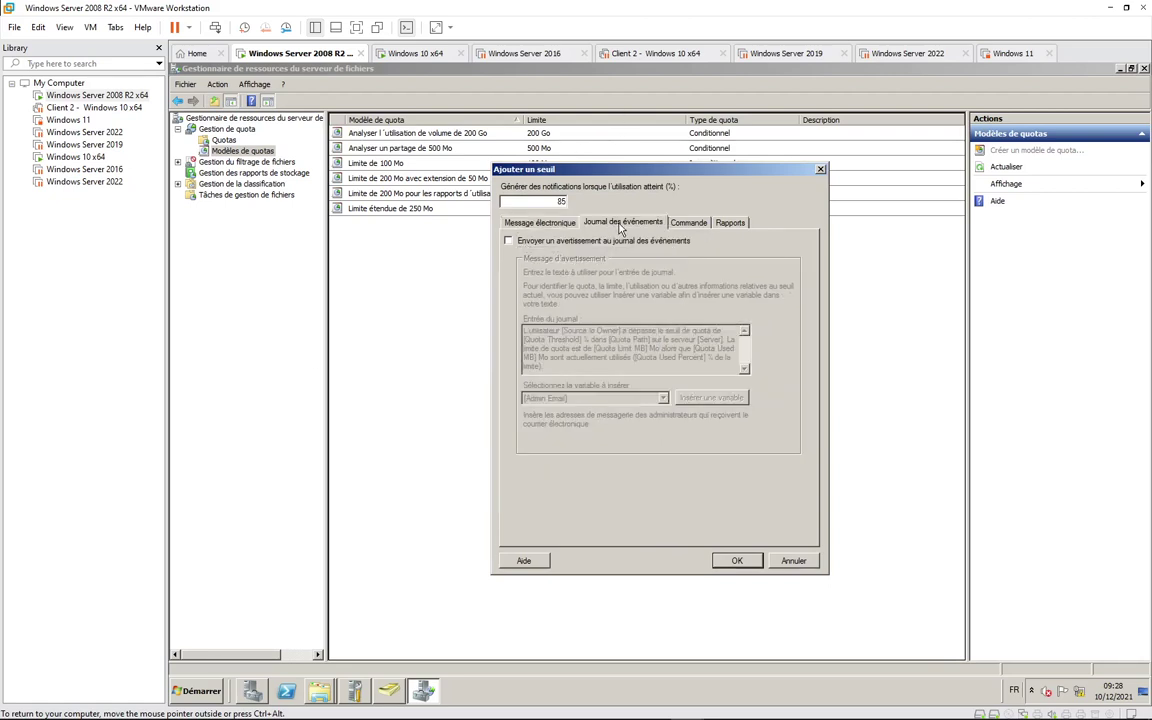
{"action": "left_click", "coordinate": [688, 224]}
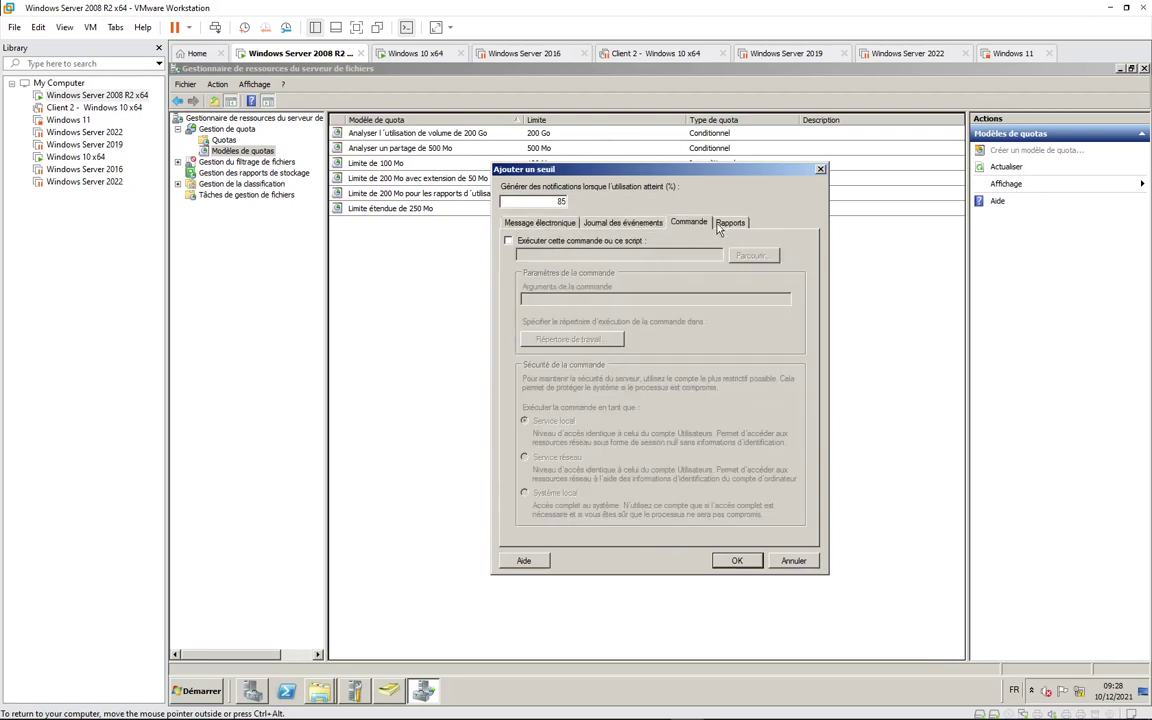
{"action": "left_click", "coordinate": [724, 224]}
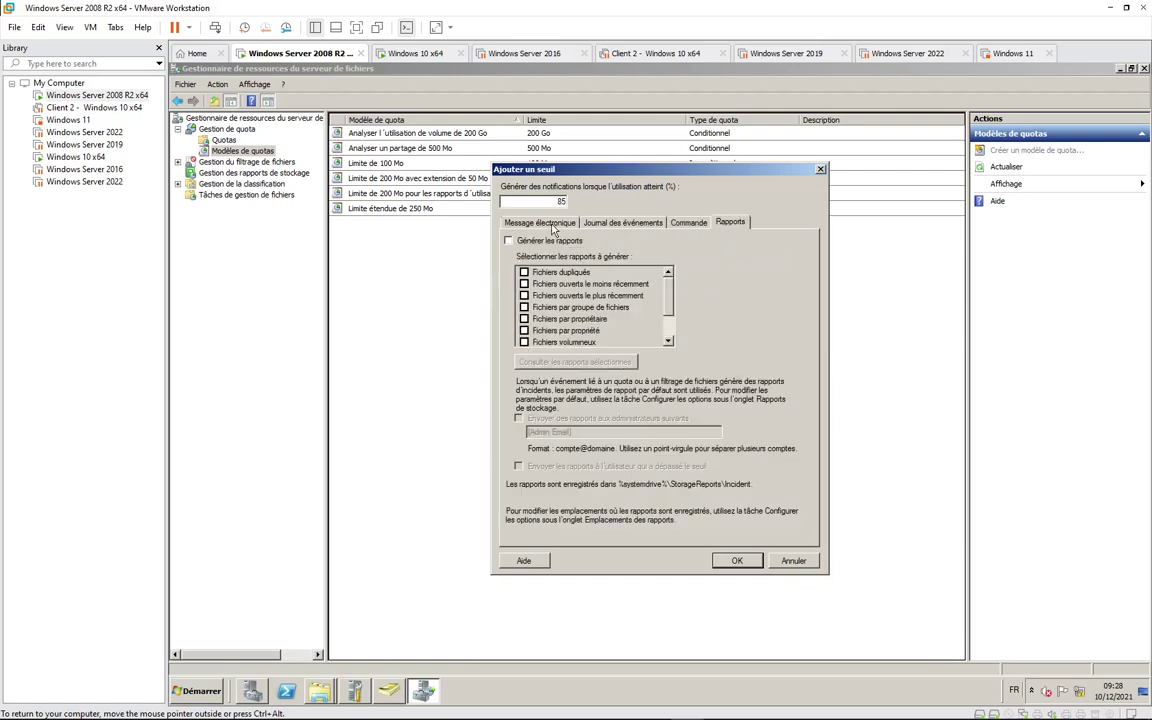
{"action": "left_click", "coordinate": [538, 222]}
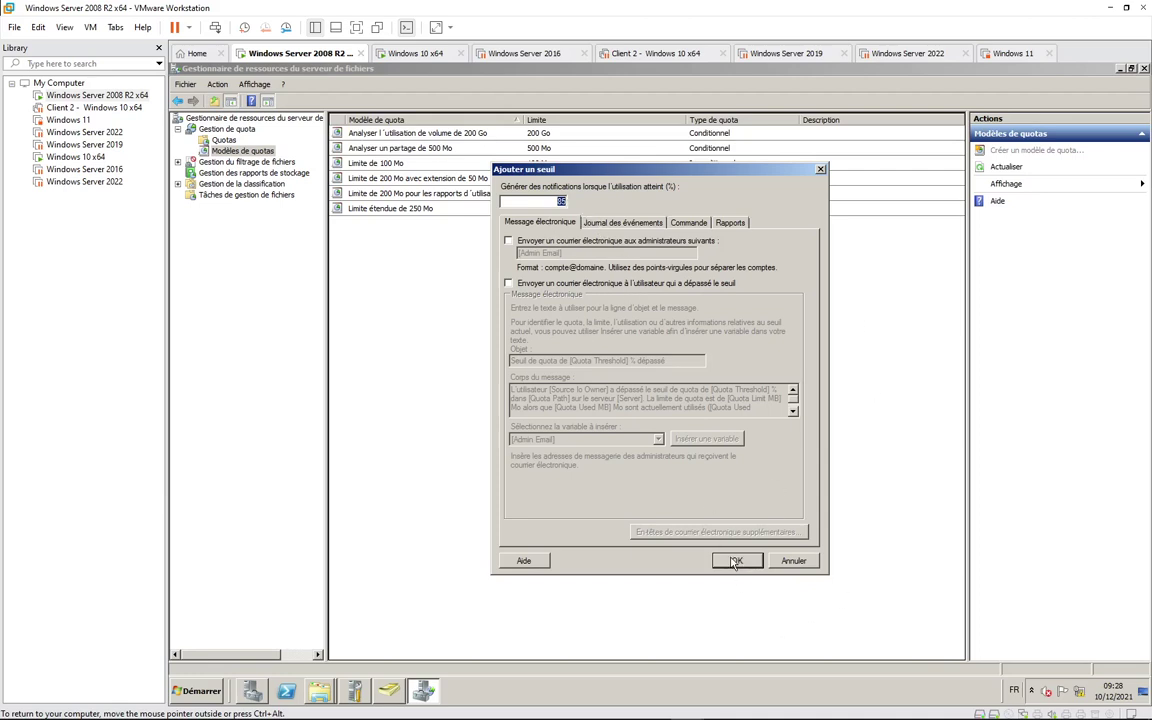
{"action": "left_click", "coordinate": [736, 560]}
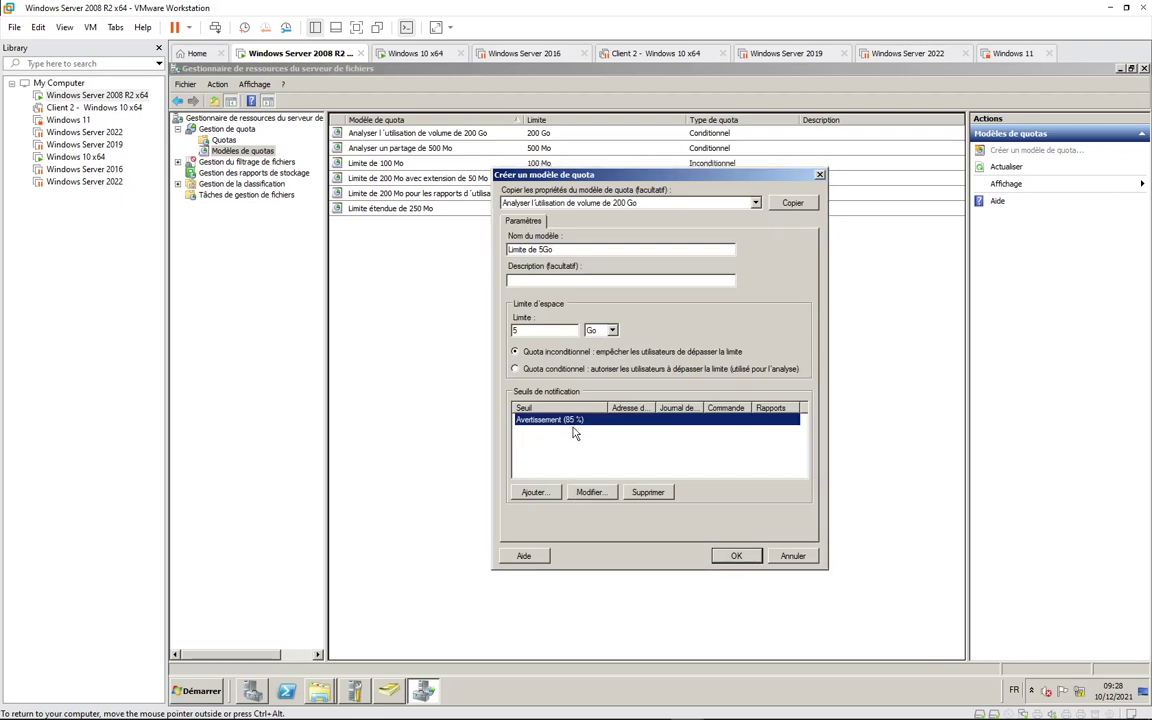
{"action": "left_click", "coordinate": [735, 558]}
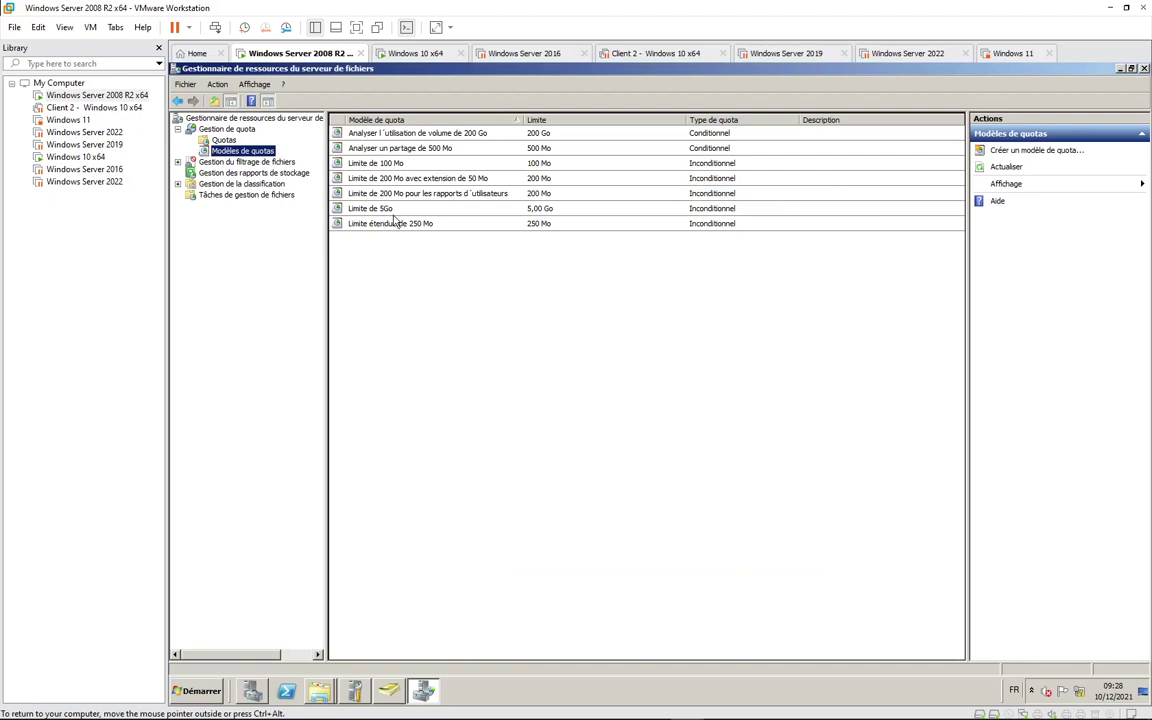
Step: Start a new quota and set its path to C:\Direction
{"action": "left_click", "coordinate": [226, 141]}
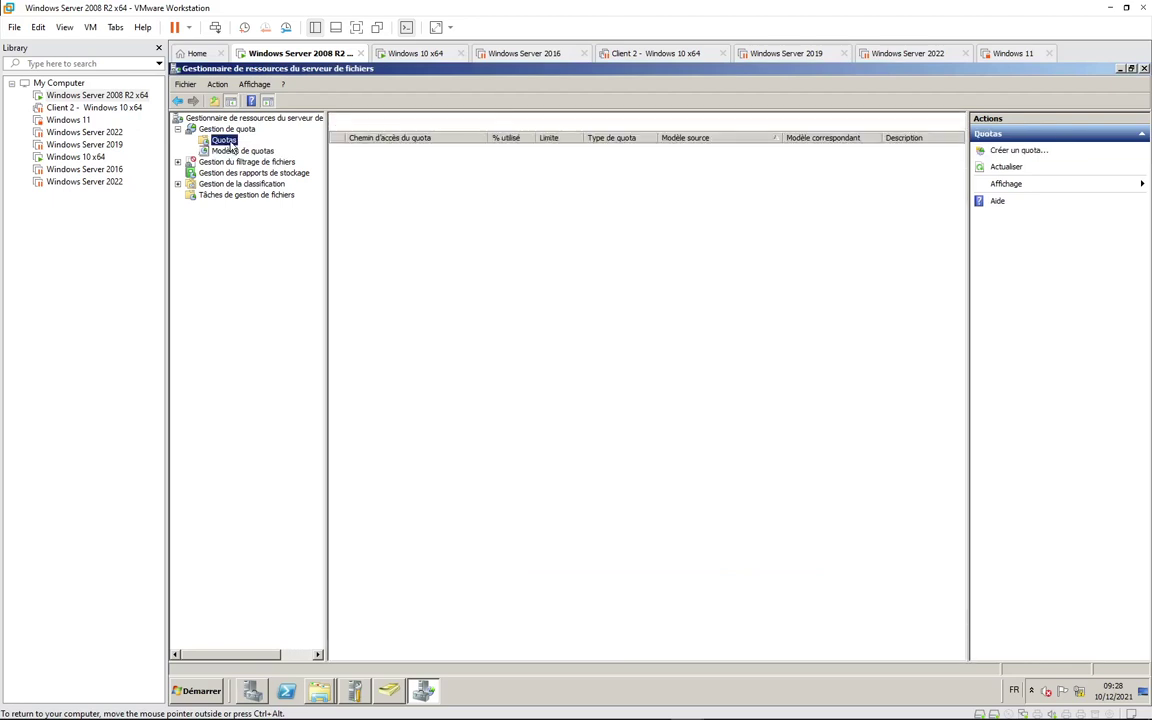
{"action": "left_click", "coordinate": [1018, 152]}
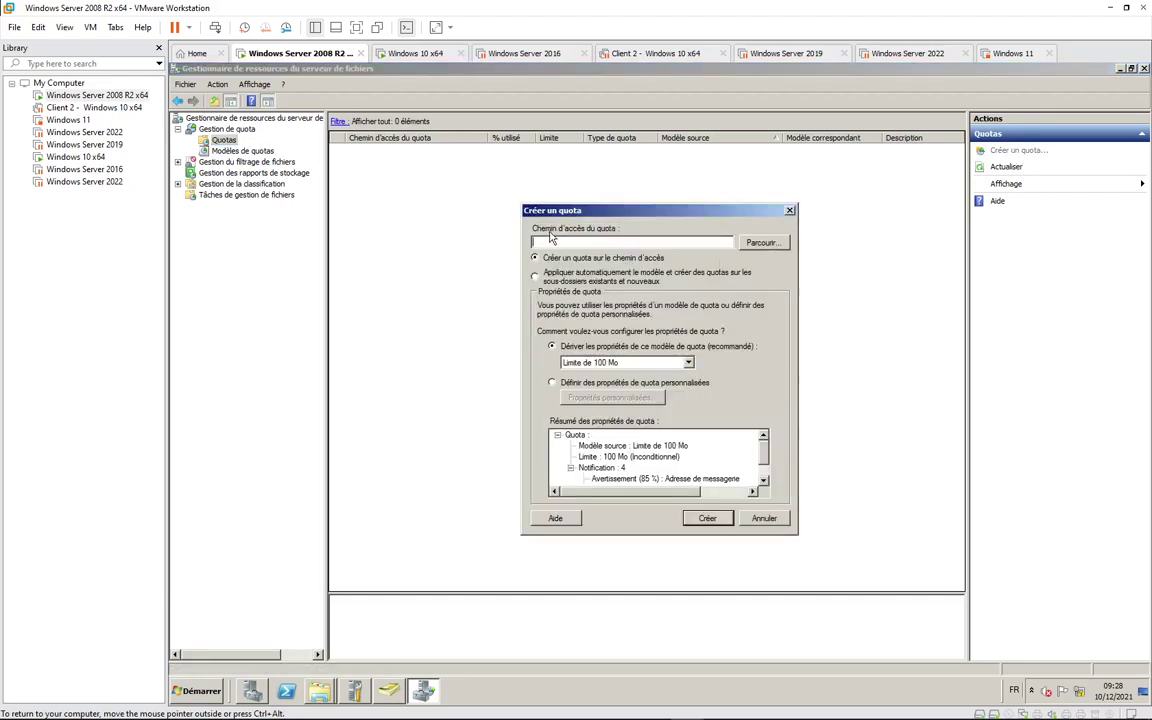
{"action": "left_click", "coordinate": [760, 243]}
{"action": "left_click", "coordinate": [558, 330]}
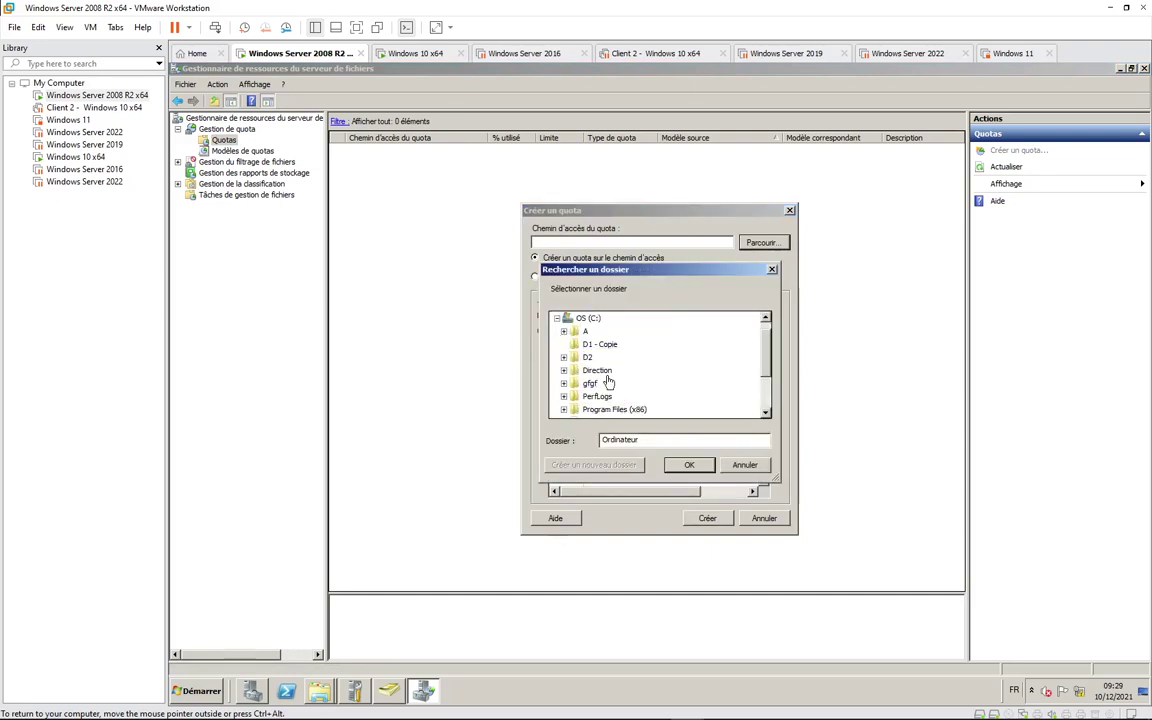
{"action": "double_click", "coordinate": [597, 370]}
{"action": "left_click", "coordinate": [689, 465]}
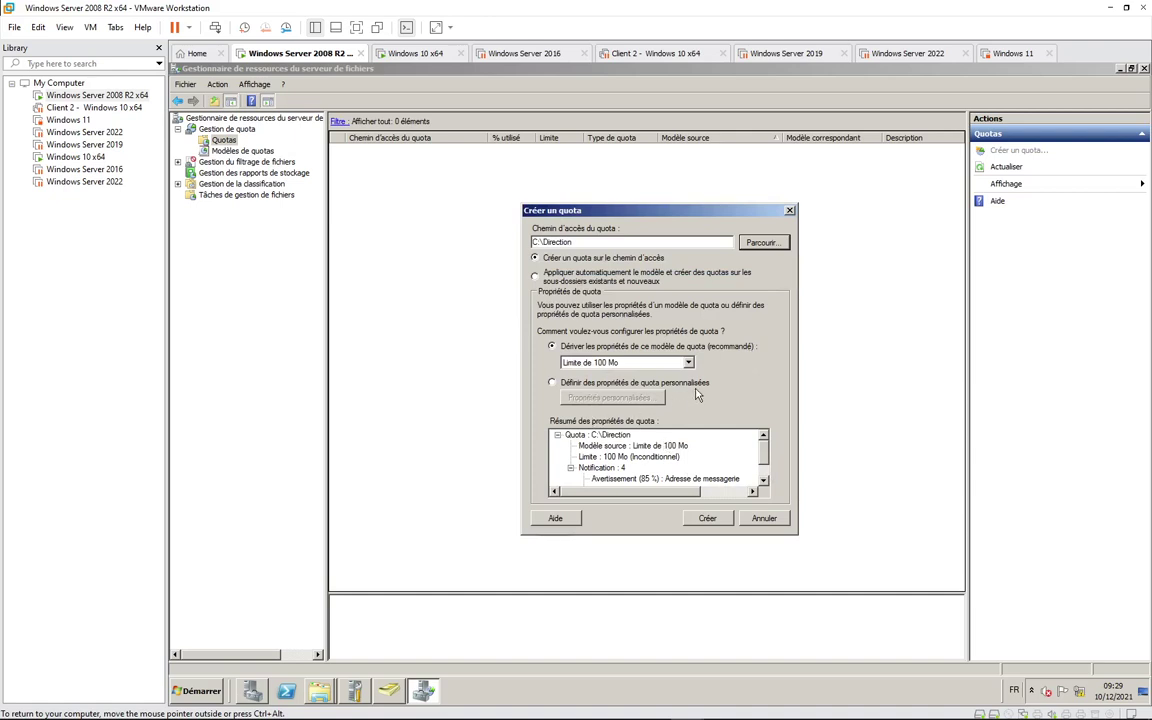
{"action": "left_click_drag", "start_coordinate": [765, 455], "coordinate": [767, 472]}
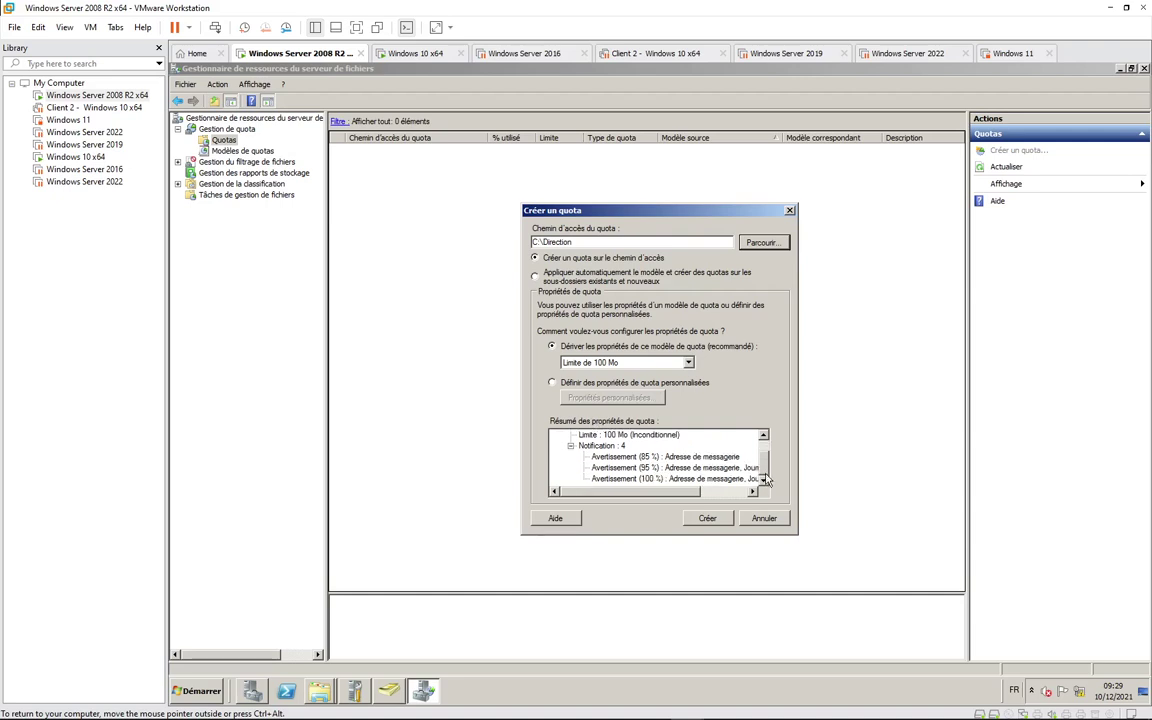
Step: Base the quota on the Limite de 5Go template and create it
{"action": "left_click", "coordinate": [688, 363]}
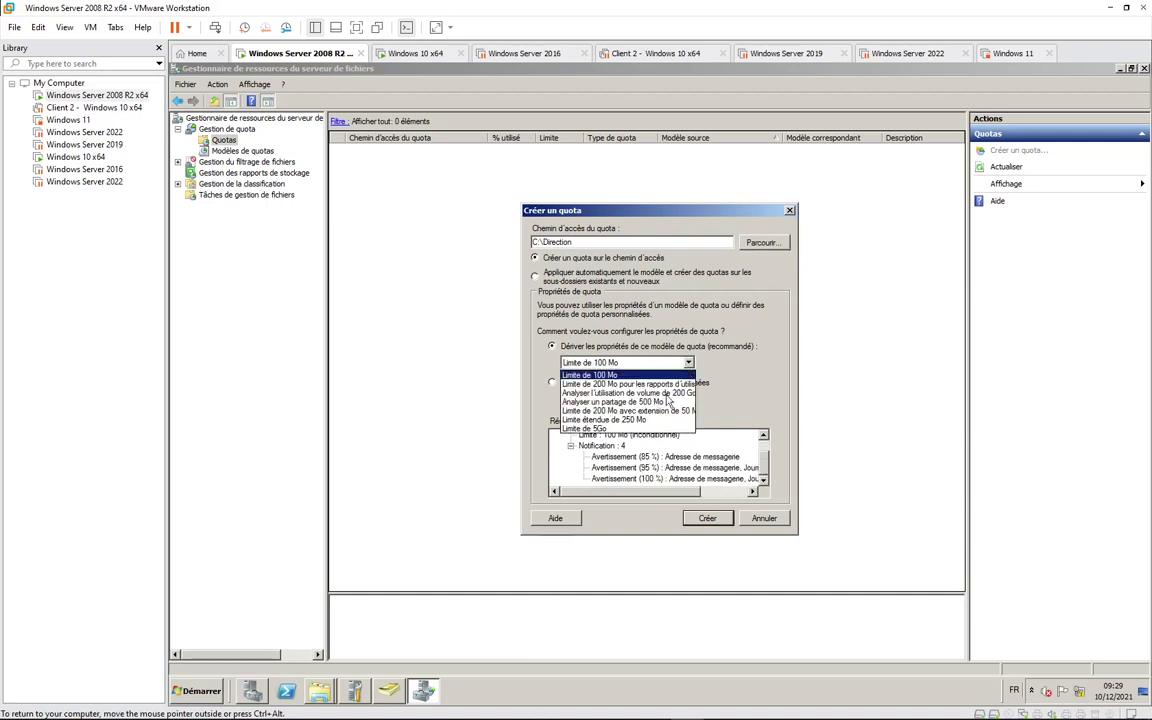
{"action": "left_click", "coordinate": [556, 392]}
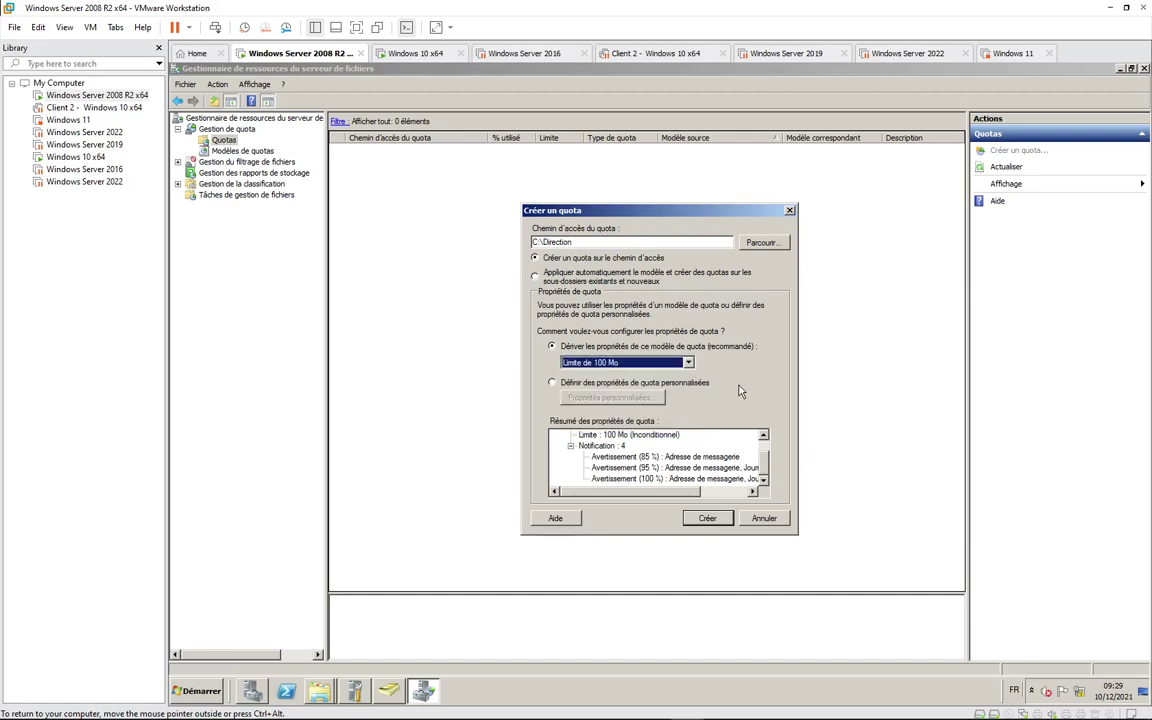
{"action": "left_click", "coordinate": [553, 382]}
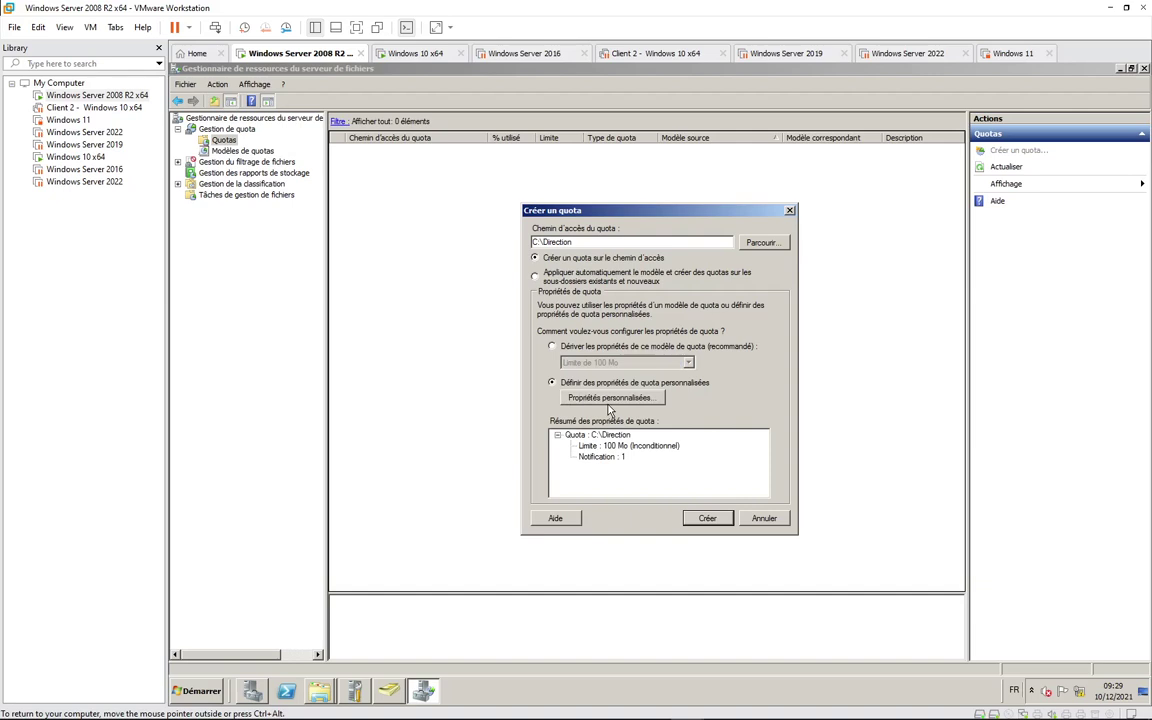
{"action": "left_click", "coordinate": [586, 348]}
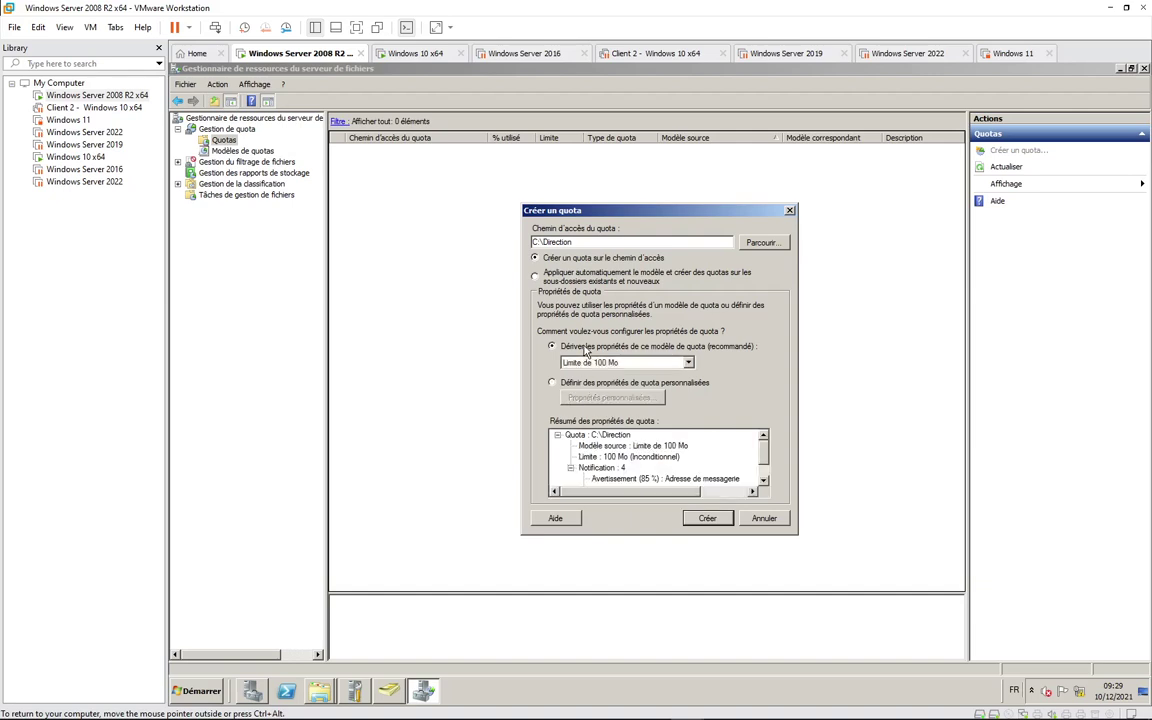
{"action": "left_click", "coordinate": [655, 362]}
{"action": "left_click", "coordinate": [639, 429]}
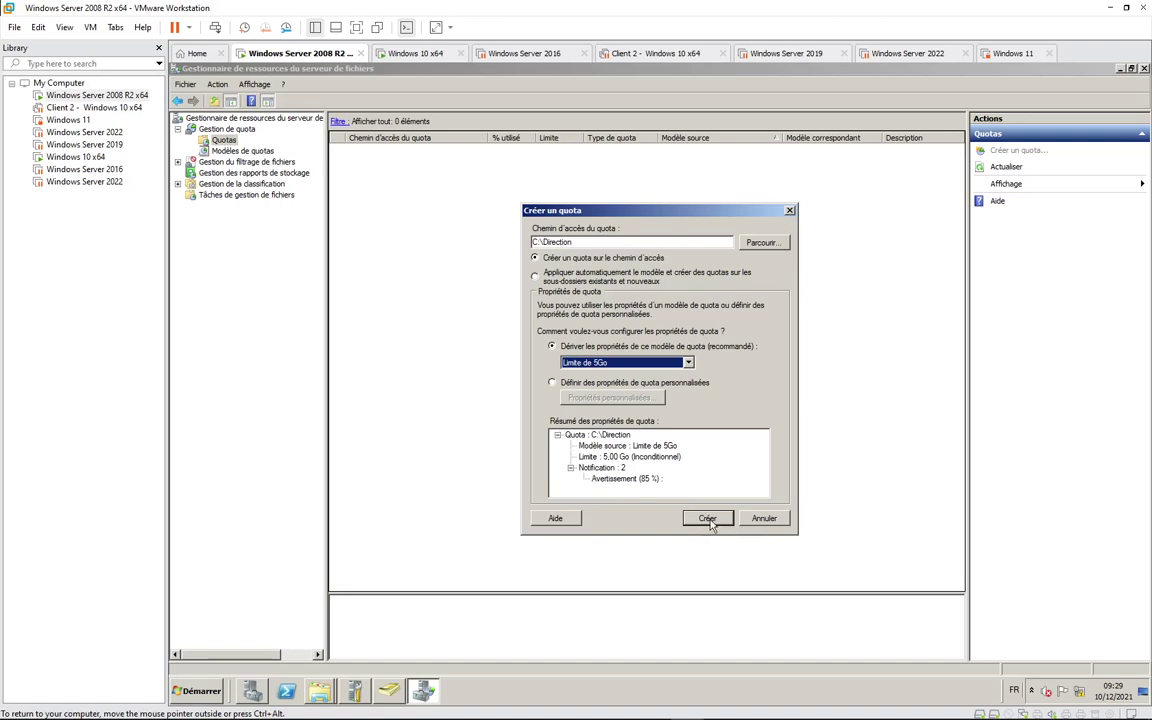
{"action": "left_click", "coordinate": [709, 520]}
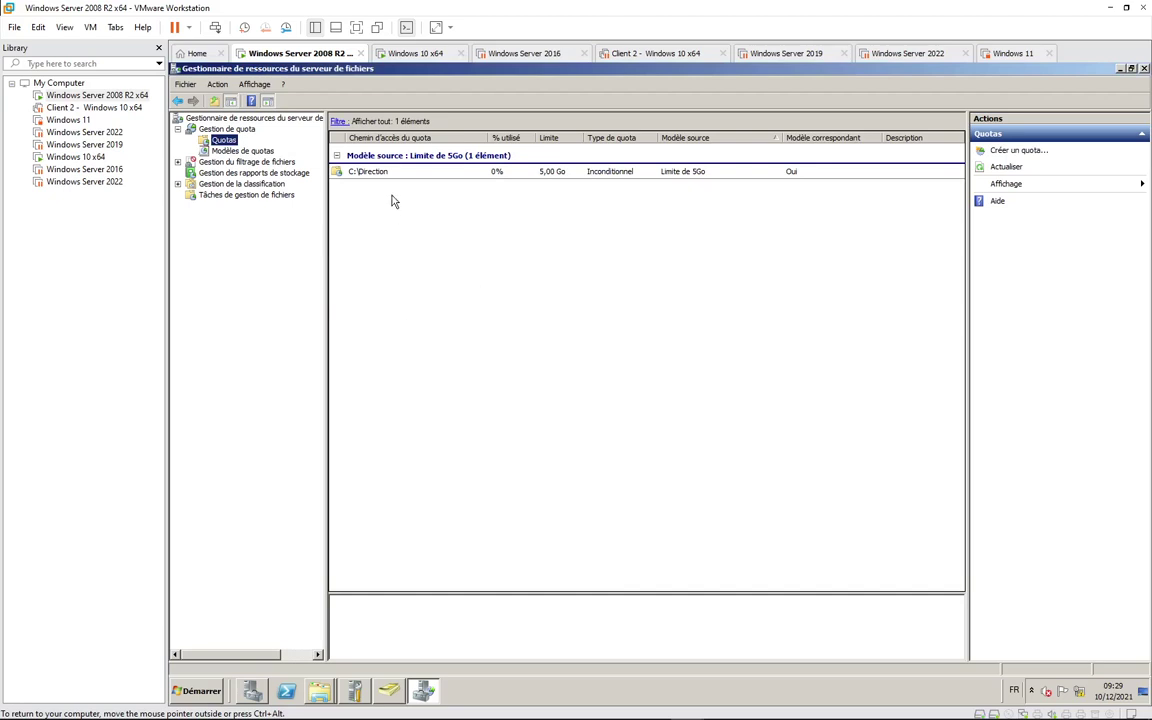
Step: Start another quota, keeping the Limite de 100 Mo template
{"action": "key", "text": "ctrl+alt"}
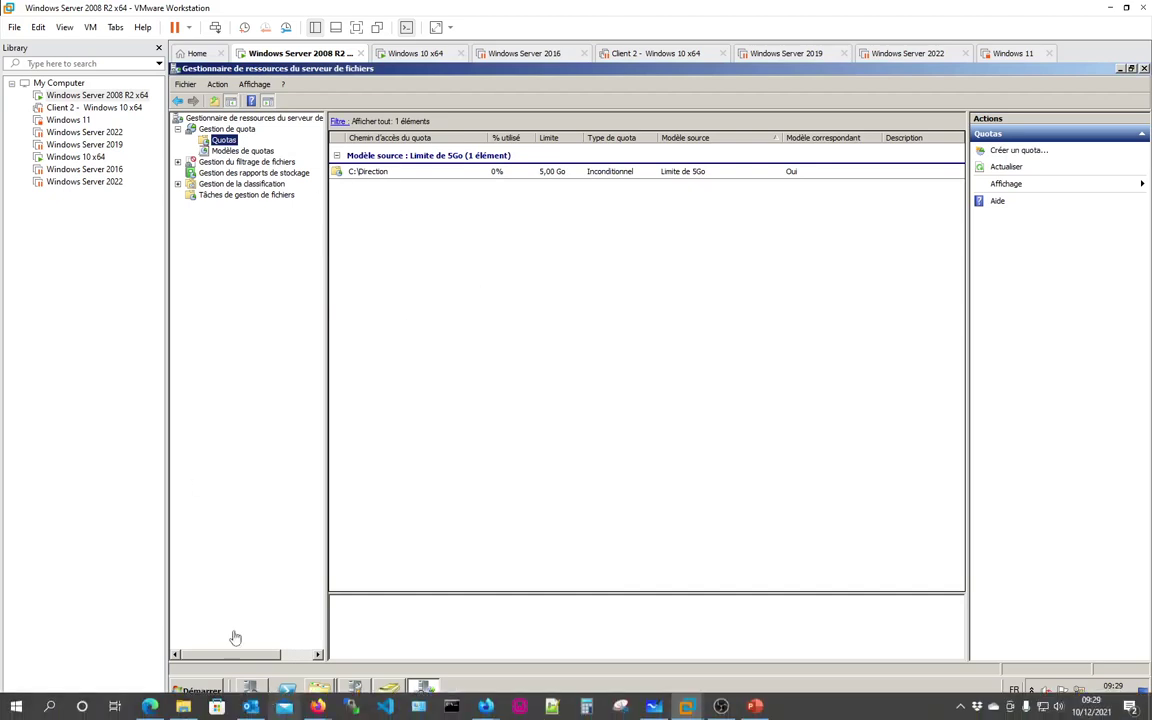
{"action": "left_click", "coordinate": [998, 153]}
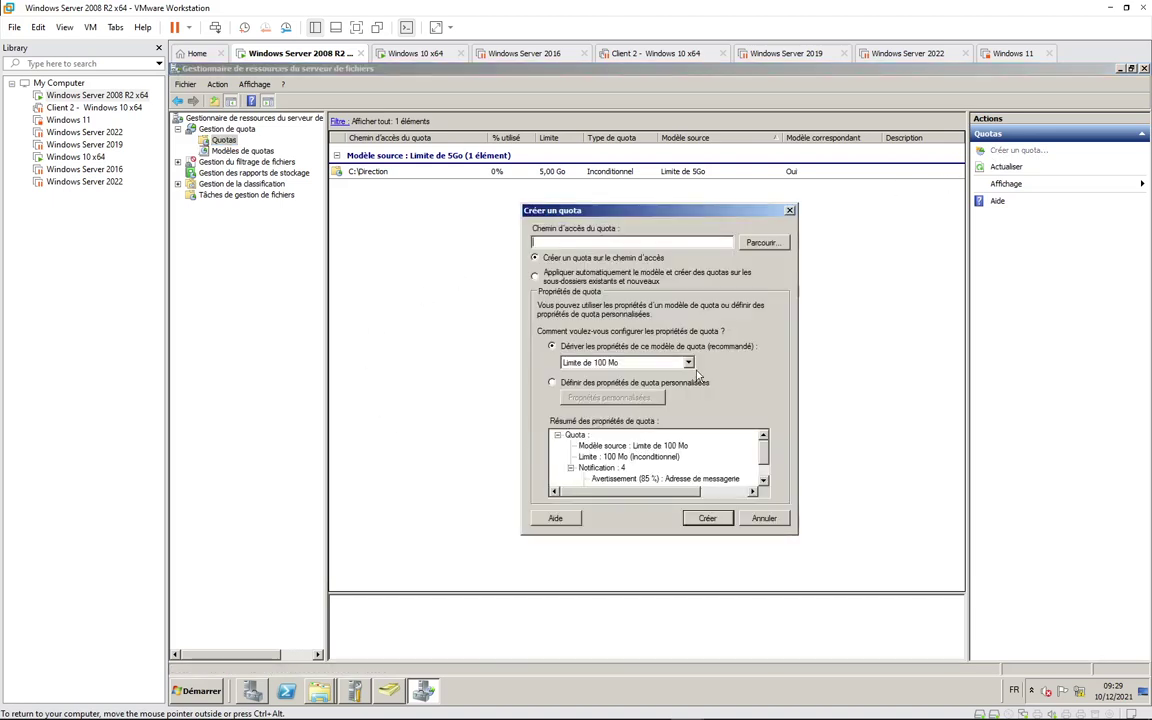
{"action": "left_click", "coordinate": [688, 363]}
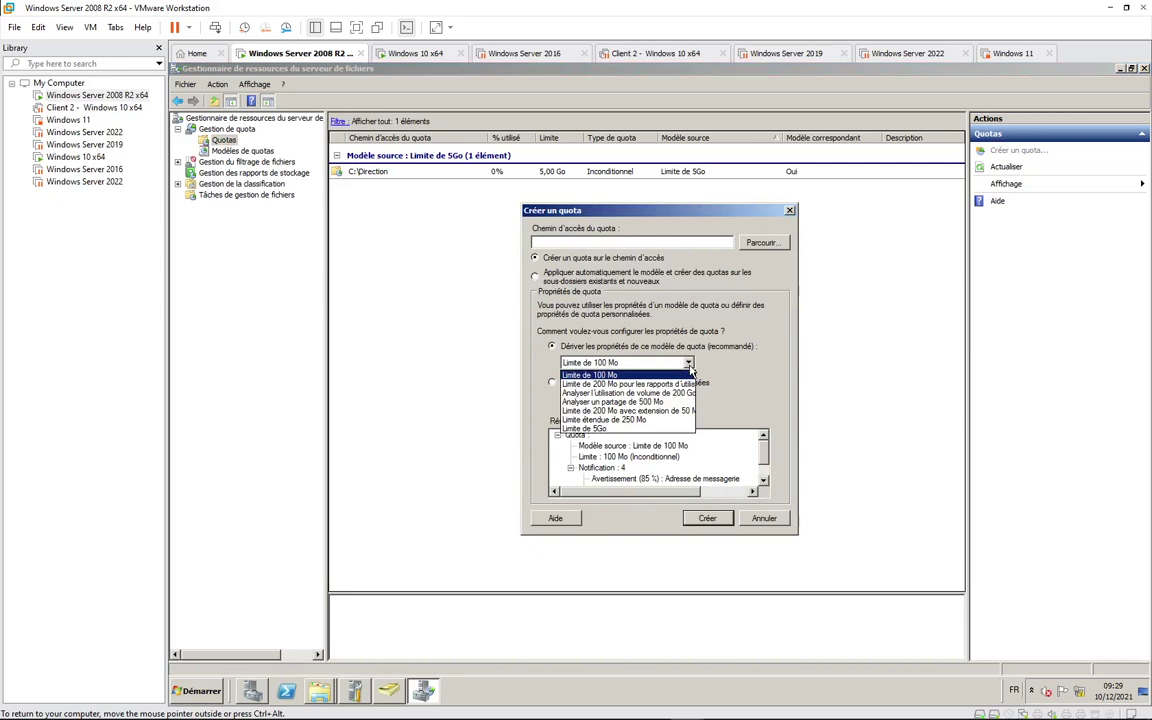
{"action": "left_click", "coordinate": [636, 375]}
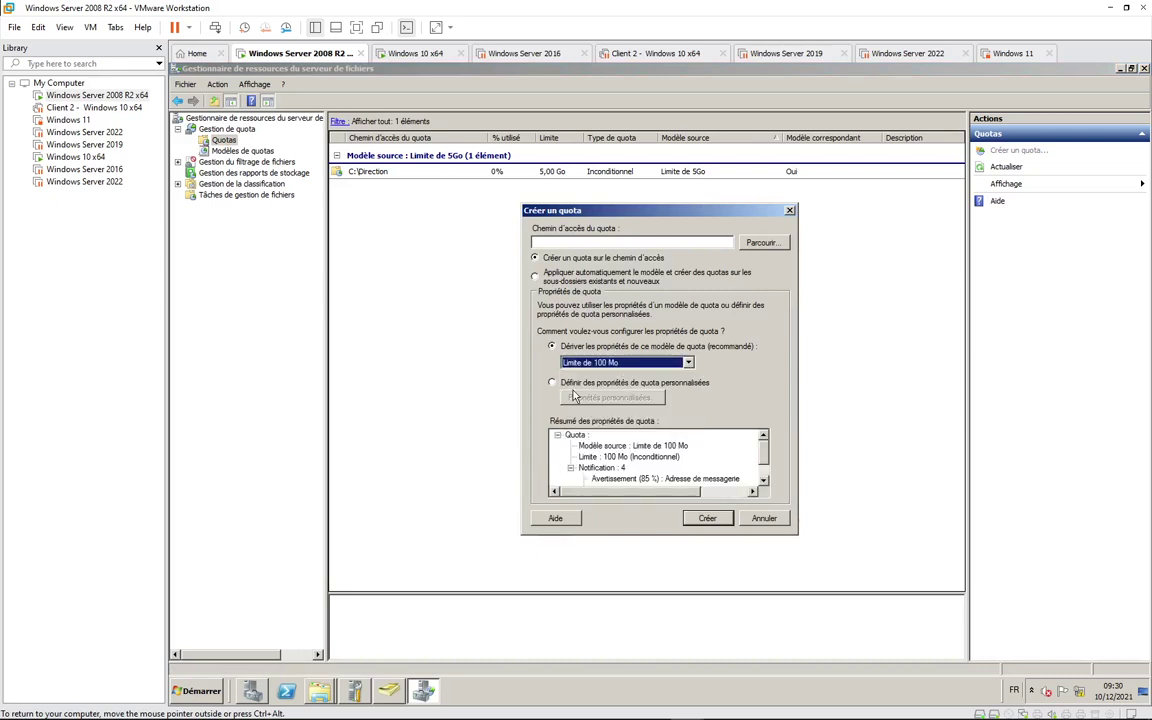
Step: Set the quota path to C:\Direction\DP and create the 100 Mo quota
{"action": "left_click", "coordinate": [761, 242]}
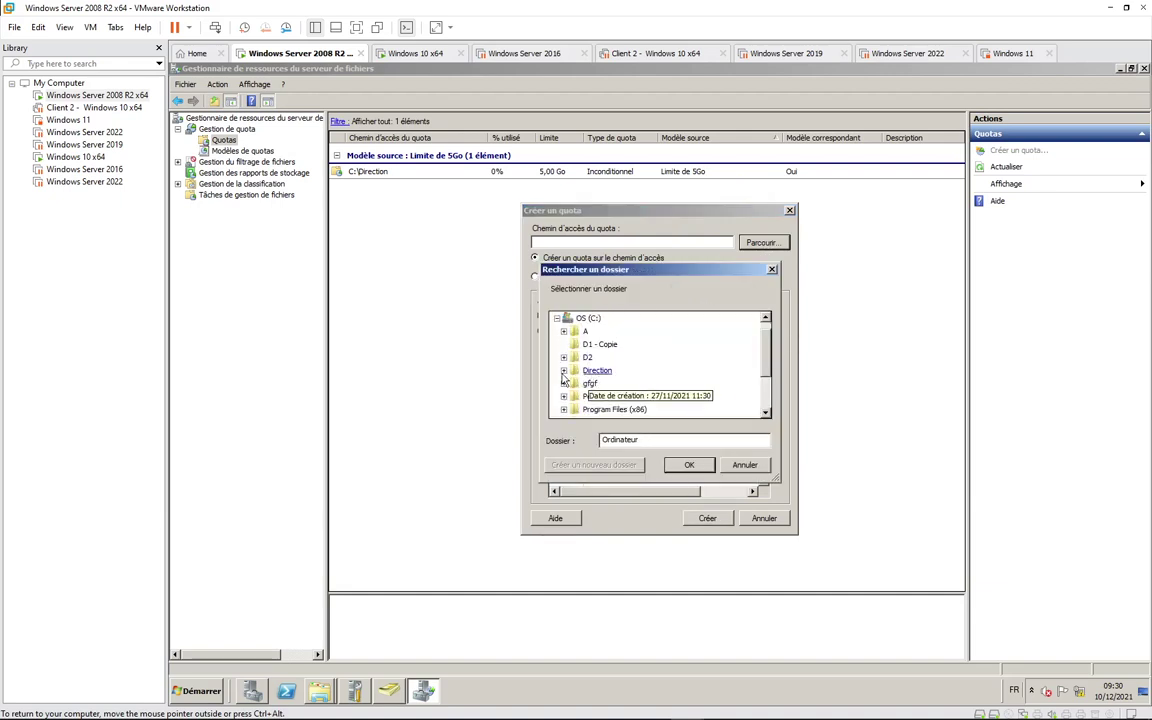
{"action": "left_click", "coordinate": [564, 370]}
{"action": "left_click", "coordinate": [594, 396]}
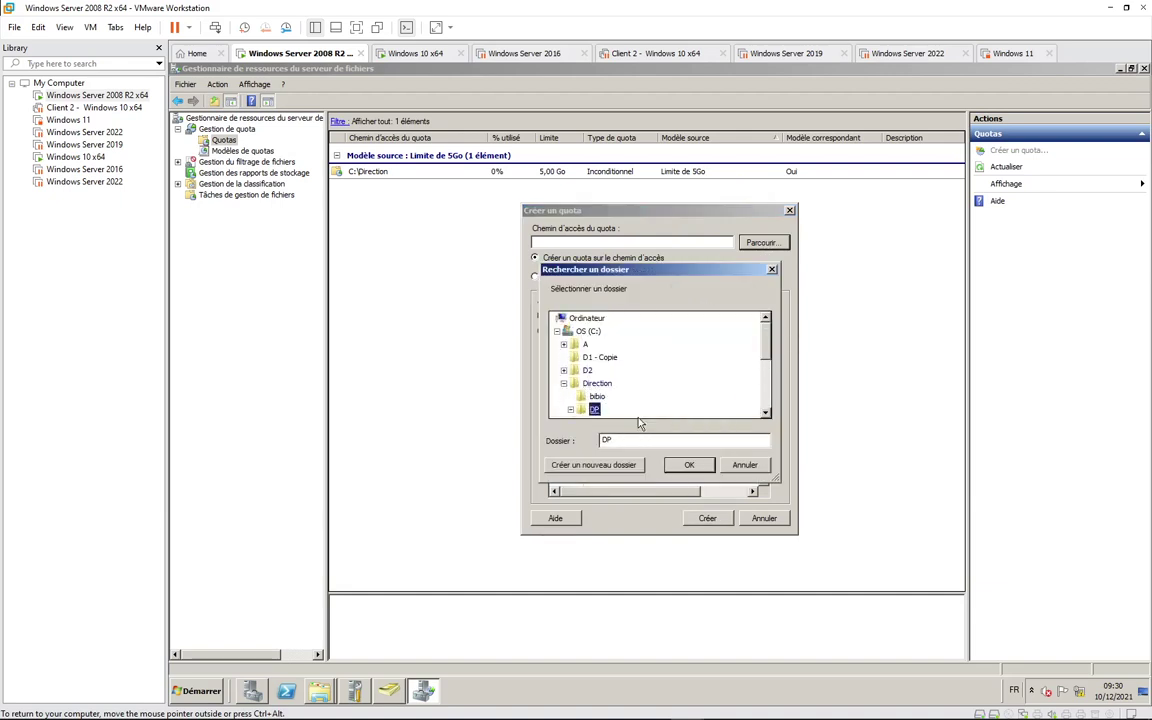
{"action": "scroll", "coordinate": [632, 371], "scroll_direction": "down", "scroll_amount": 2}
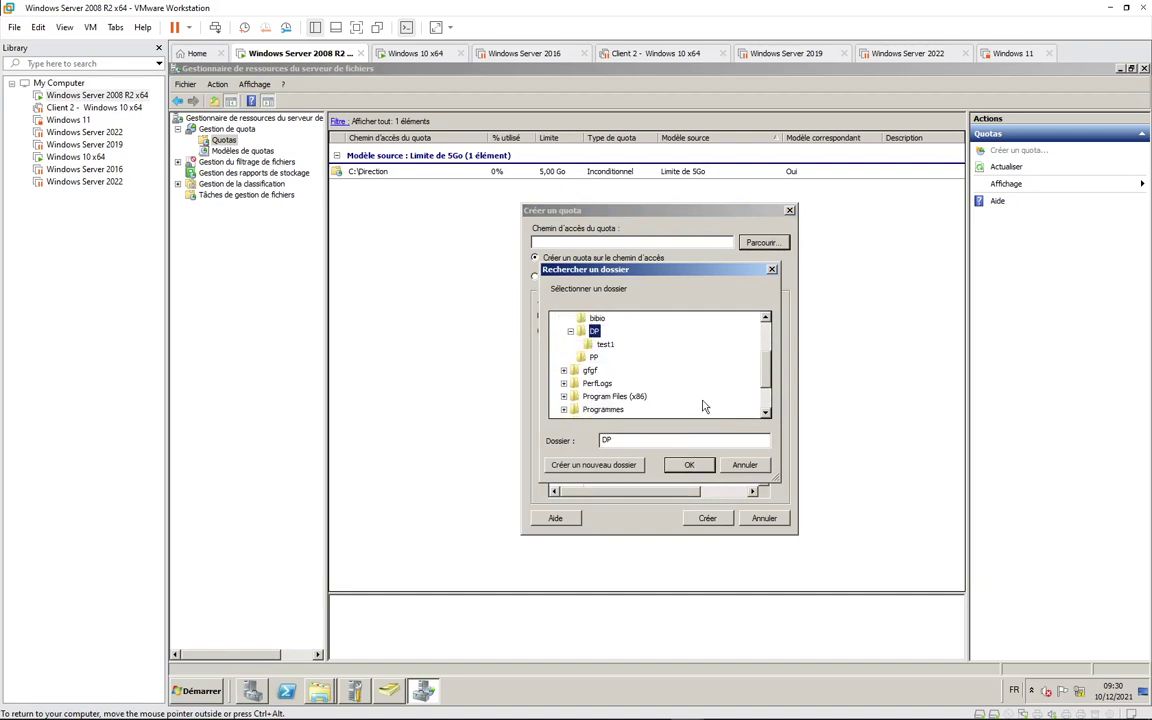
{"action": "left_click", "coordinate": [683, 463]}
{"action": "left_click", "coordinate": [707, 518]}
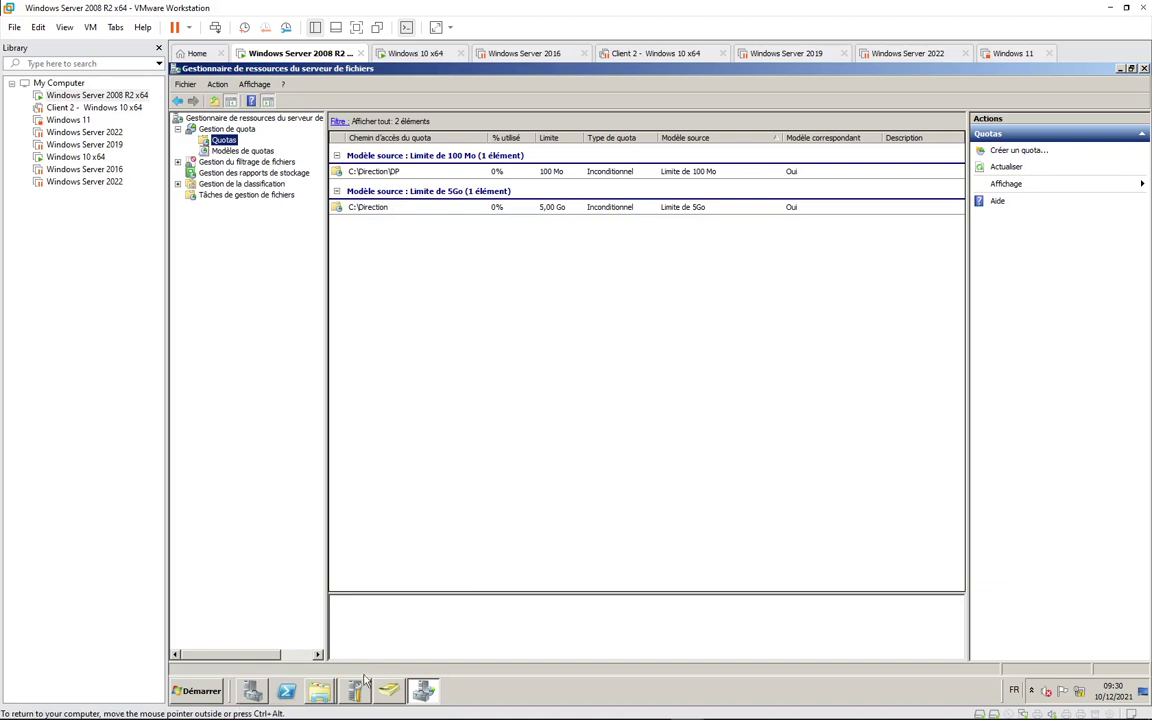
{"action": "left_click", "coordinate": [389, 690]}
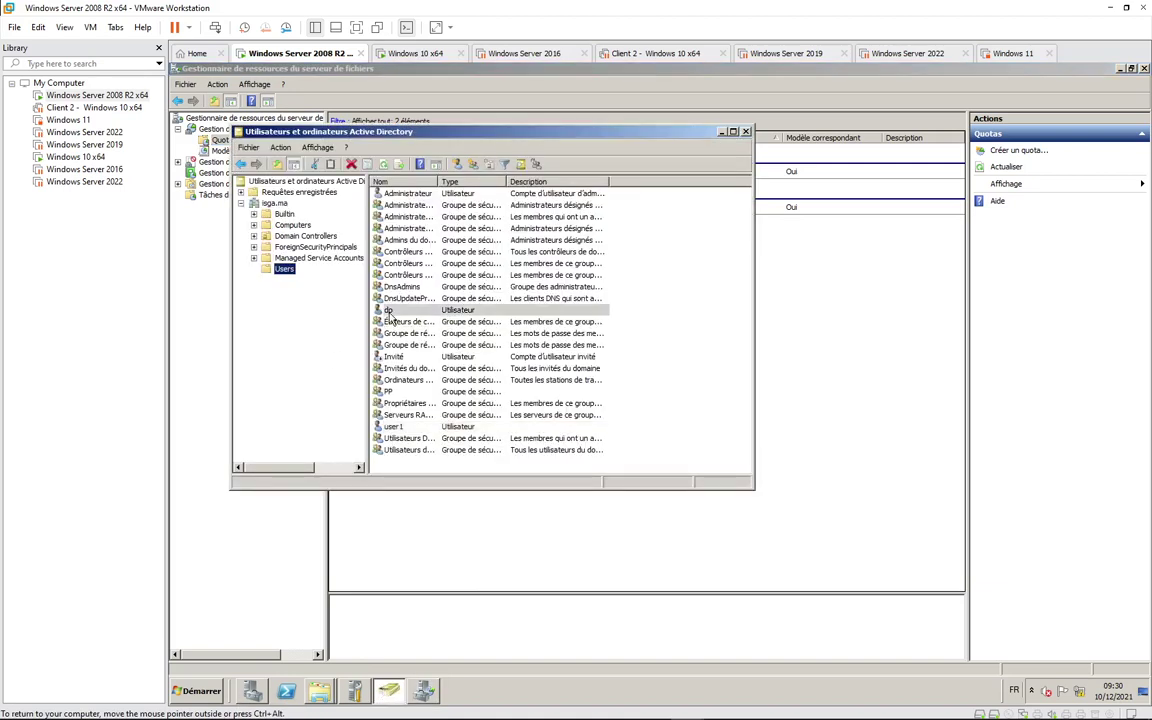
Step: In the domain user's Profil properties, choose to connect Z: as the home folder
{"action": "left_click", "coordinate": [387, 310]}
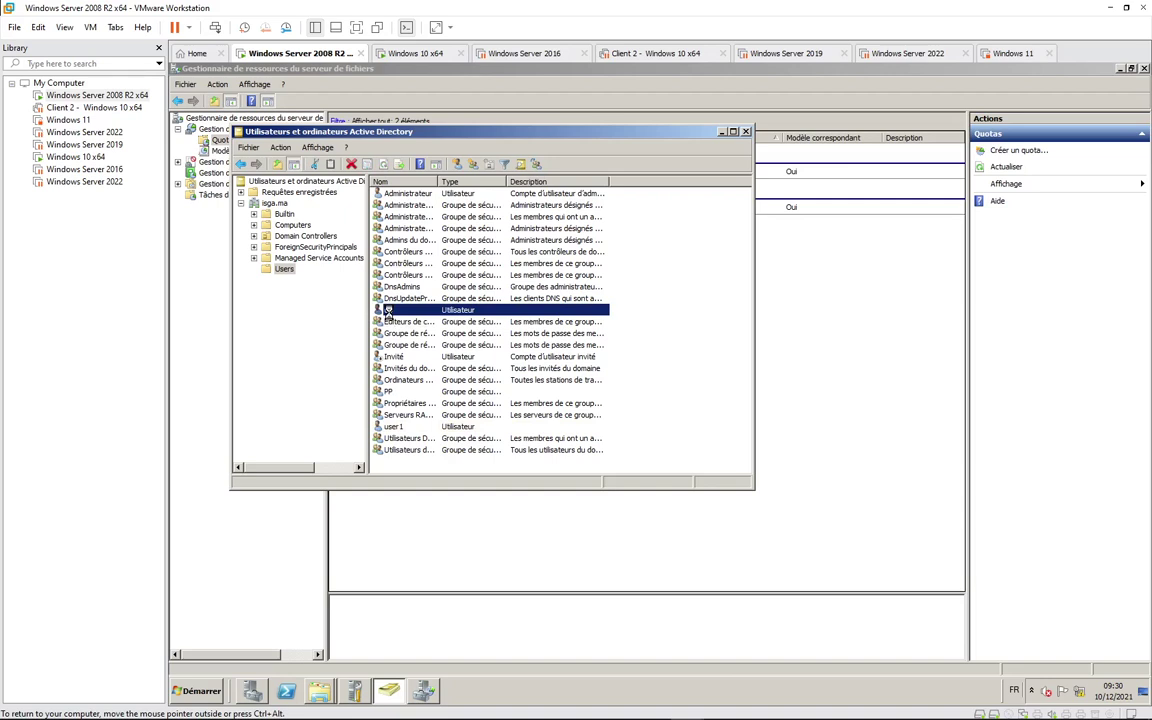
{"action": "double_click", "coordinate": [388, 312]}
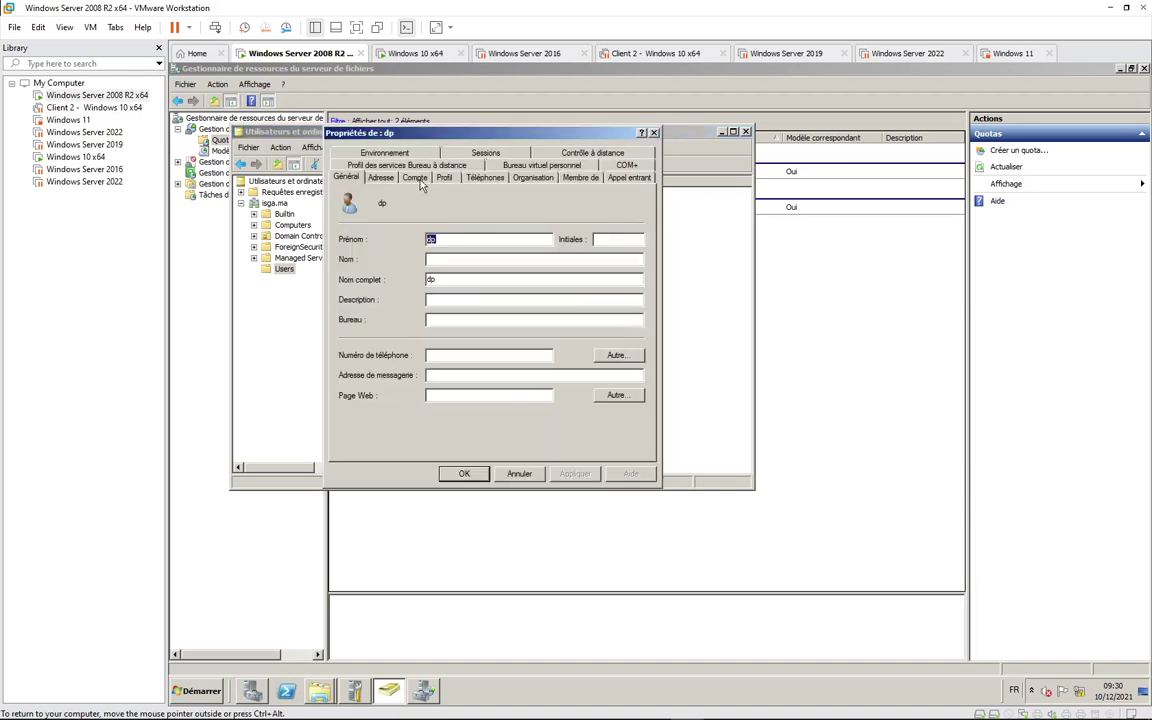
{"action": "left_click", "coordinate": [443, 178]}
{"action": "left_click", "coordinate": [352, 296]}
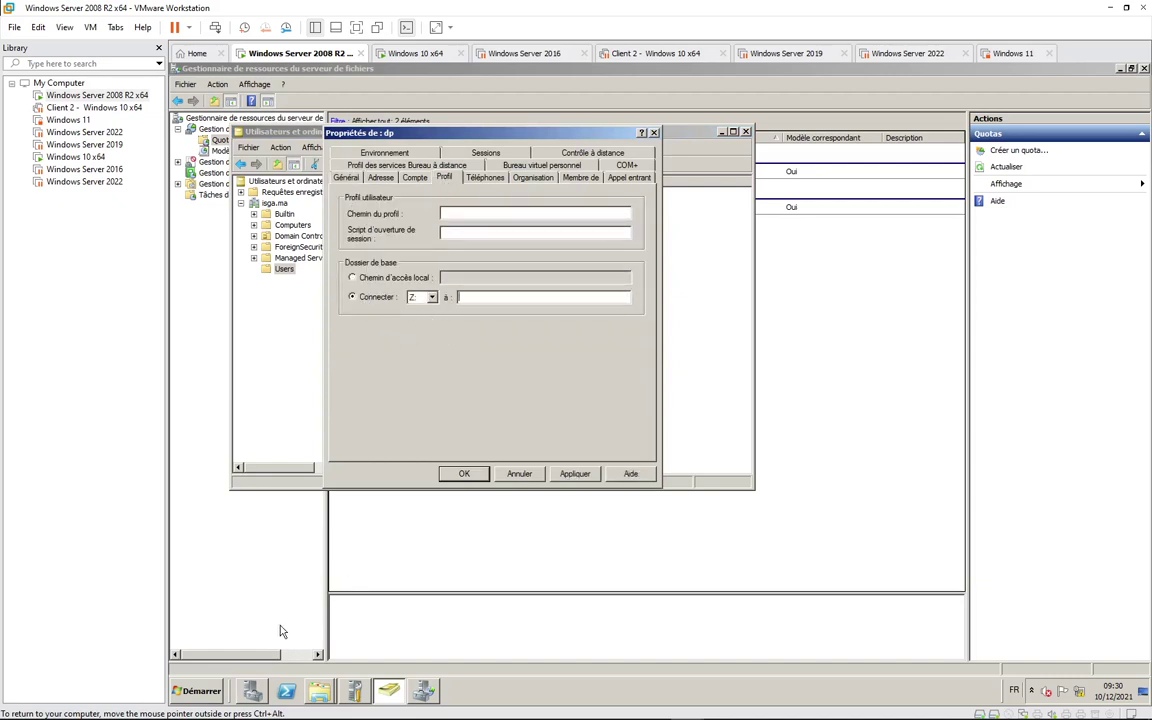
Step: Copy the \\192.168.10.250\Direction\DP network path and paste it as the home folder
{"action": "key", "text": "super+r"}
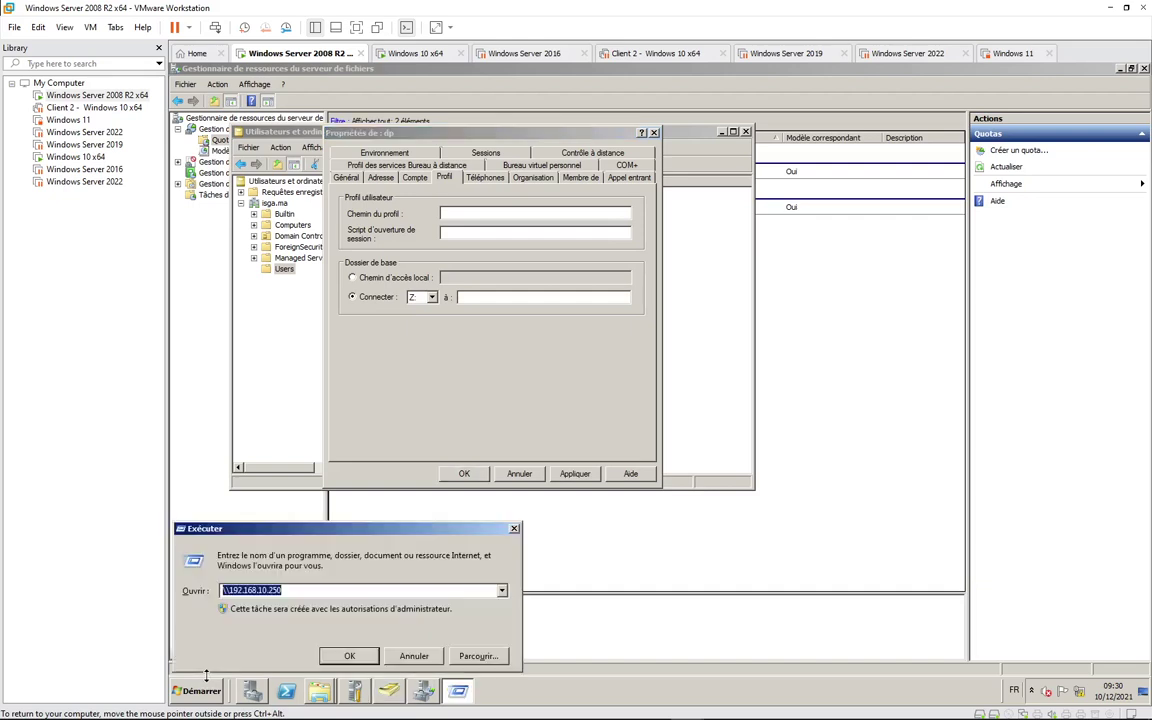
{"action": "left_click", "coordinate": [338, 653]}
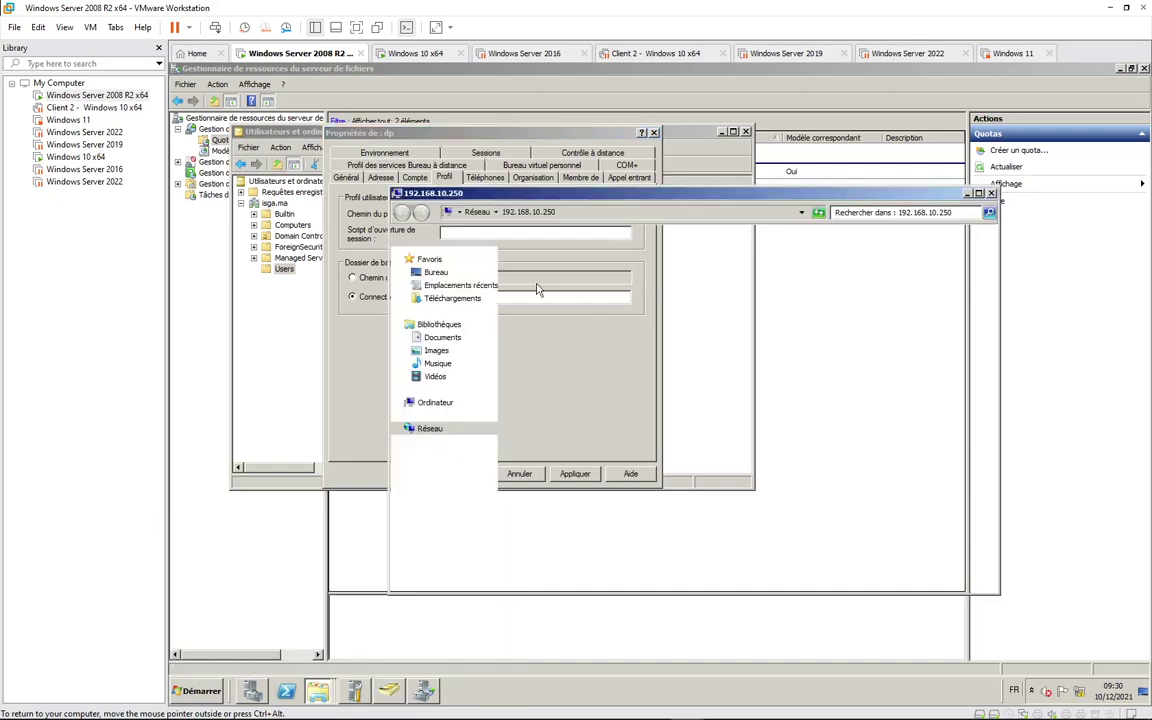
{"action": "double_click", "coordinate": [500, 256]}
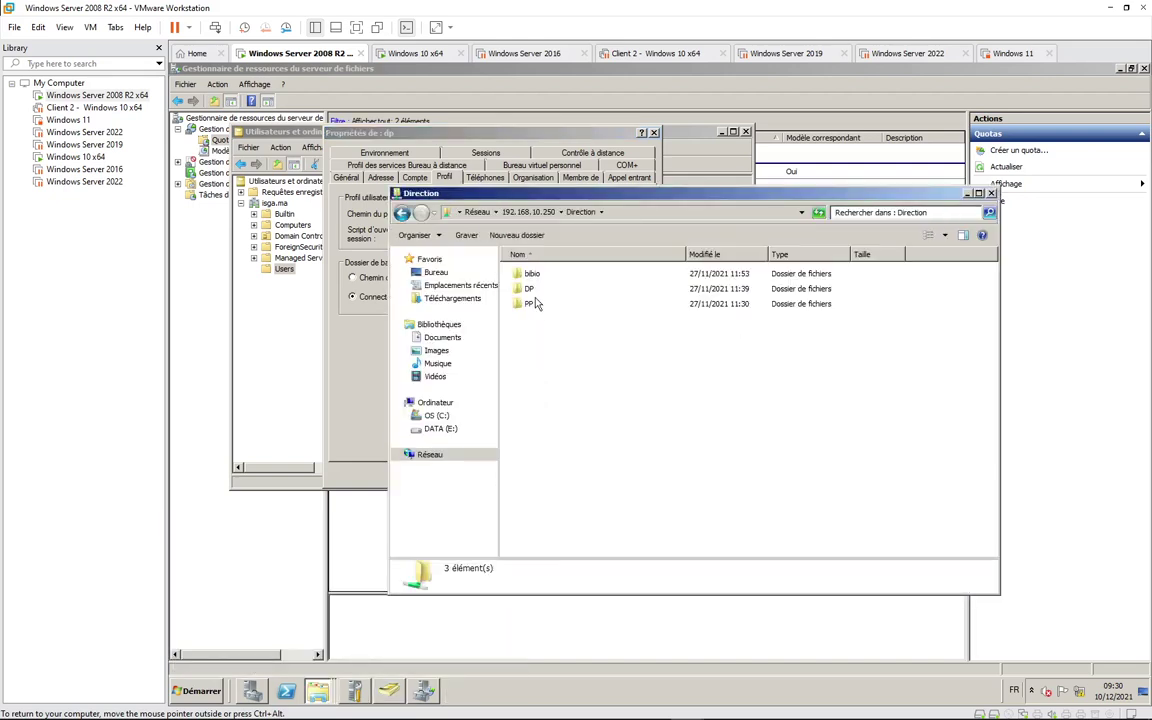
{"action": "double_click", "coordinate": [535, 288]}
{"action": "left_click", "coordinate": [575, 212]}
{"action": "key", "text": "ctrl+c"}
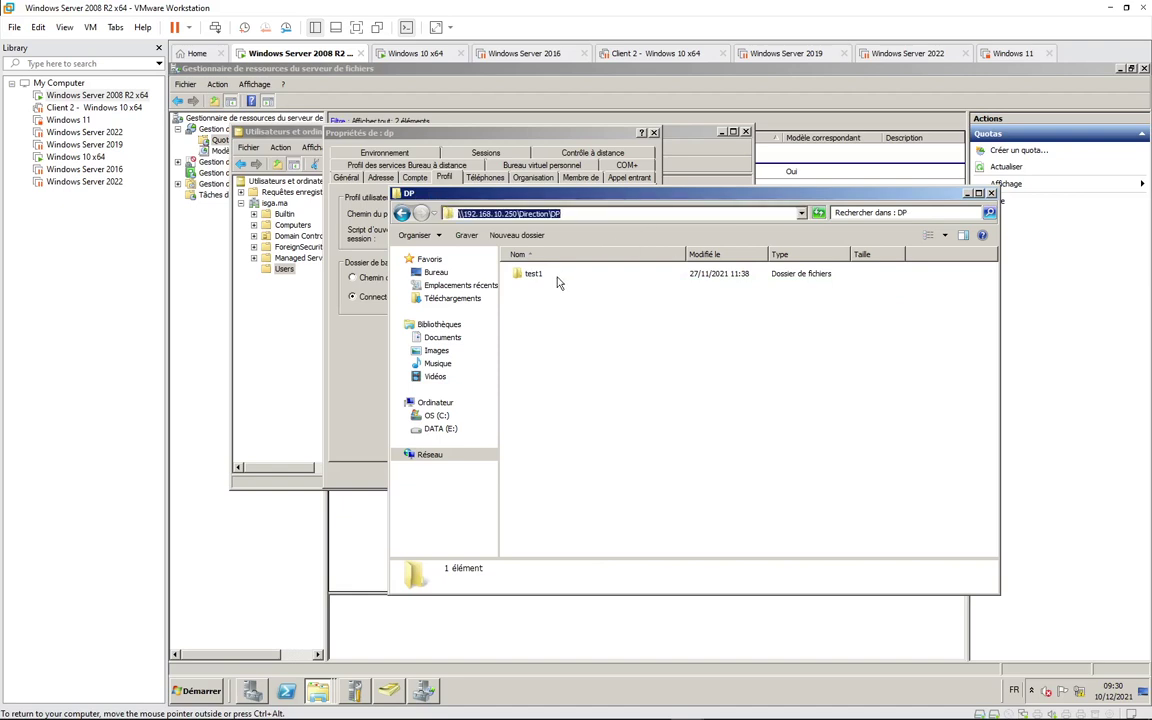
{"action": "left_click", "coordinate": [967, 194]}
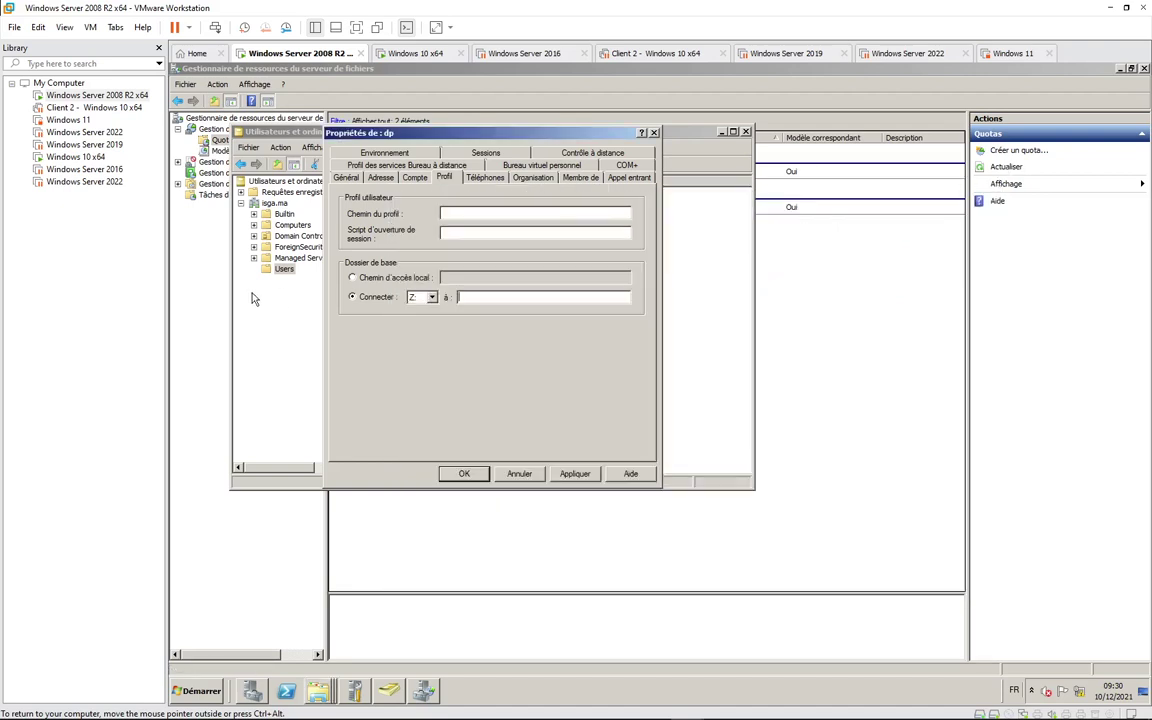
{"action": "key", "text": "ctrl+v"}
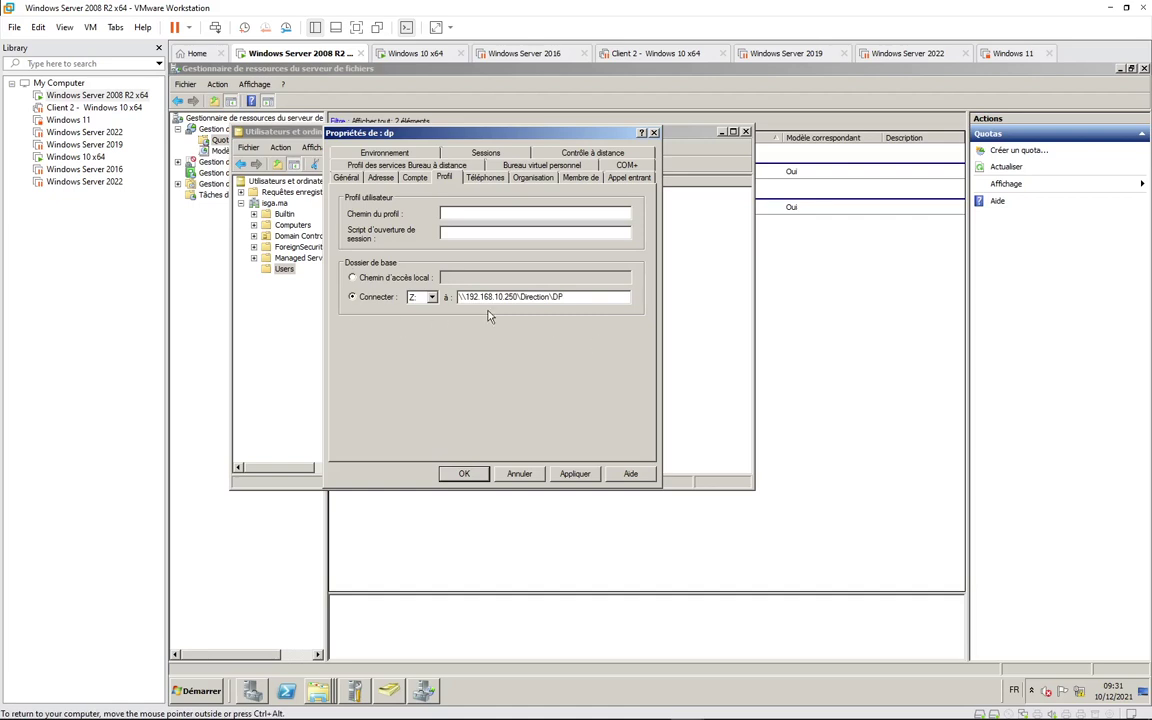
Step: Apply the home folder with full control for the user and switch to the Windows 10 x64 machine
{"action": "left_click", "coordinate": [574, 473]}
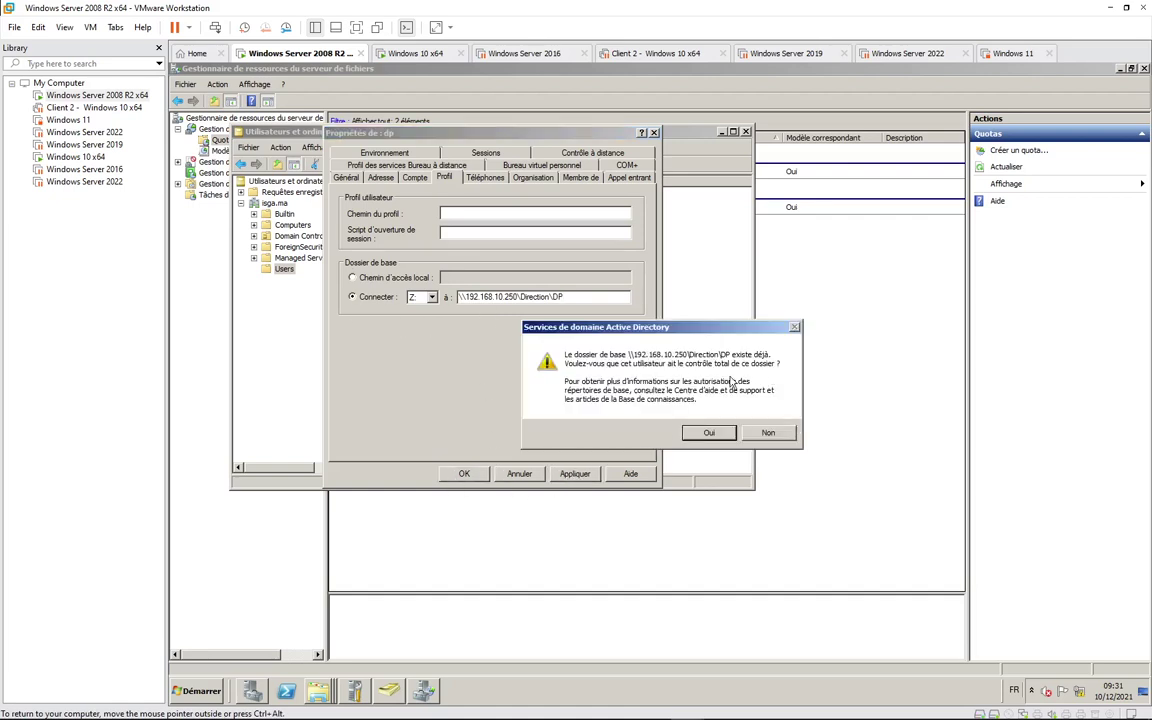
{"action": "left_click", "coordinate": [714, 434]}
{"action": "left_click", "coordinate": [477, 473]}
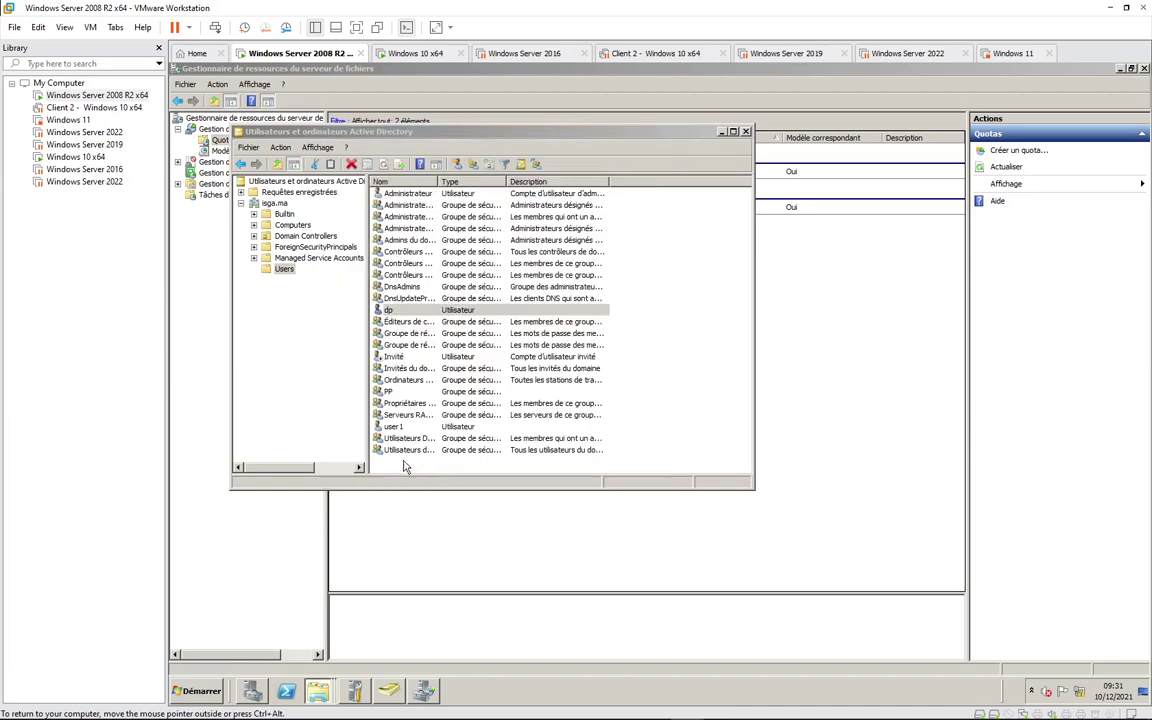
{"action": "left_click", "coordinate": [420, 53]}
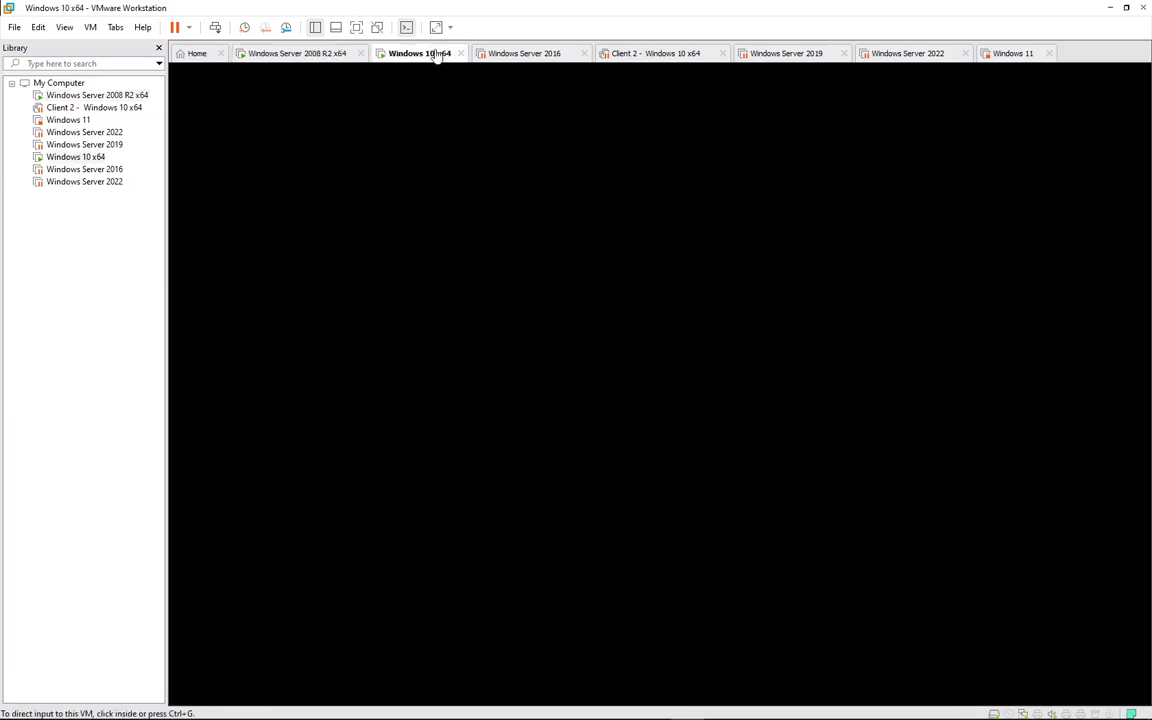
Step: Sign in to Windows 10 as the domain user and view Ce PC in File Explorer
{"action": "left_click", "coordinate": [713, 388]}
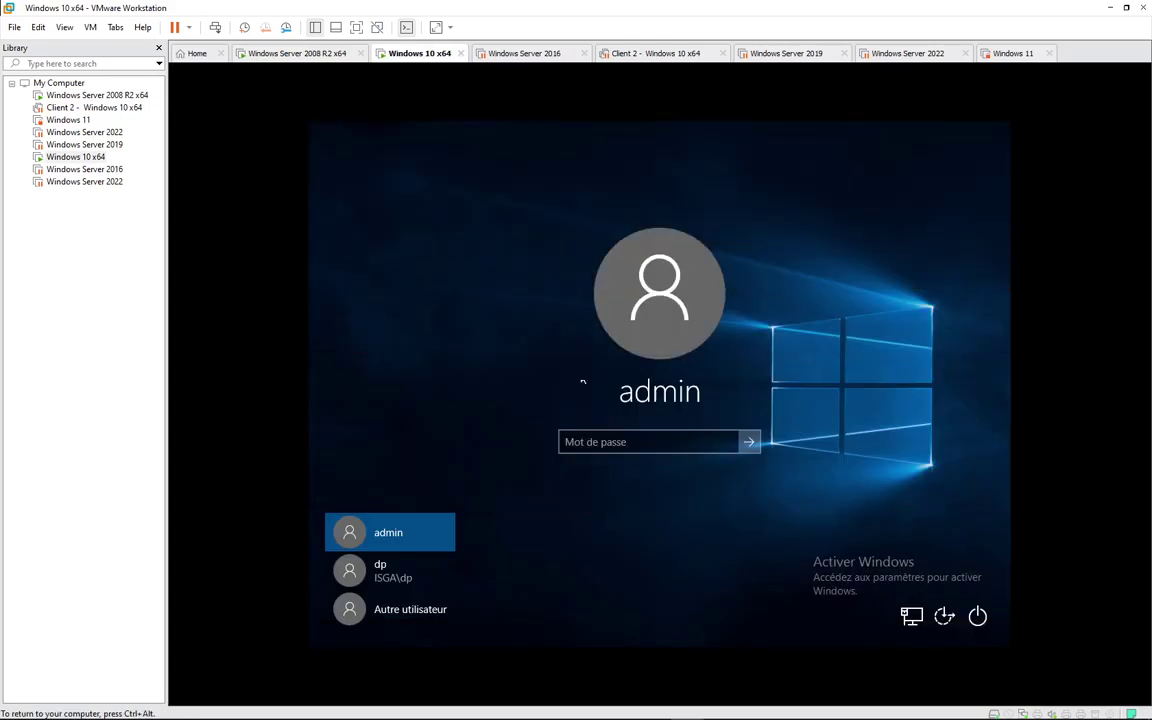
{"action": "left_click", "coordinate": [448, 572]}
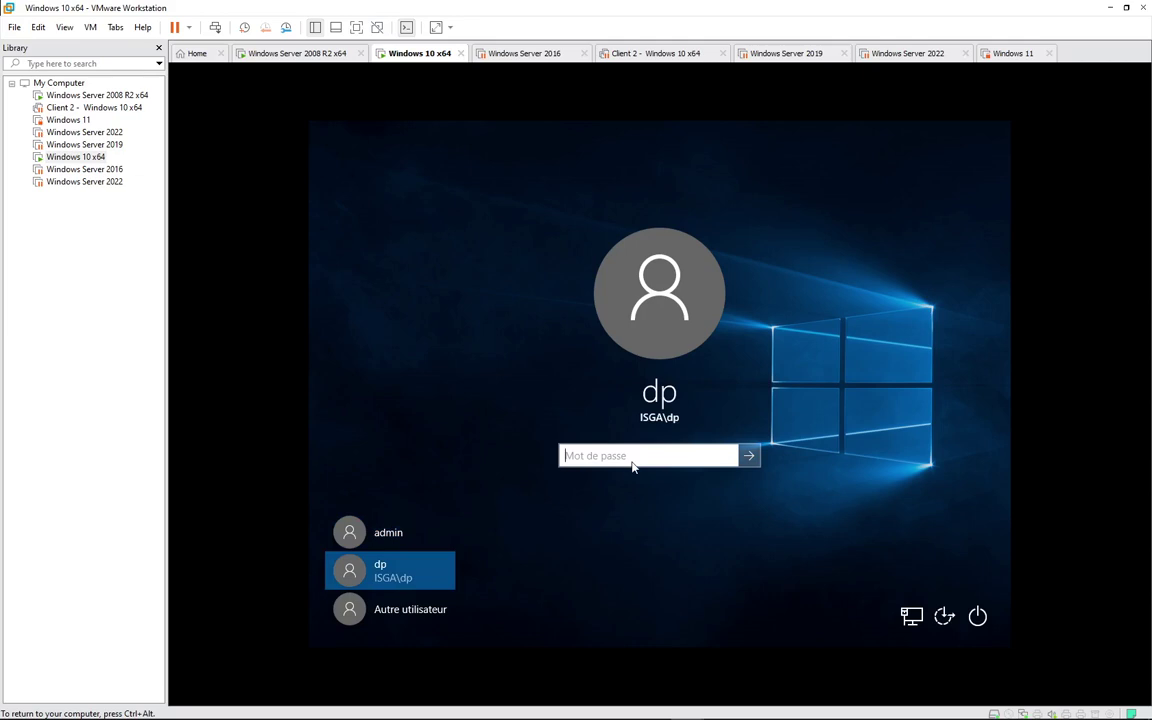
{"action": "type", "text": "********"}
{"action": "key", "text": "Return"}
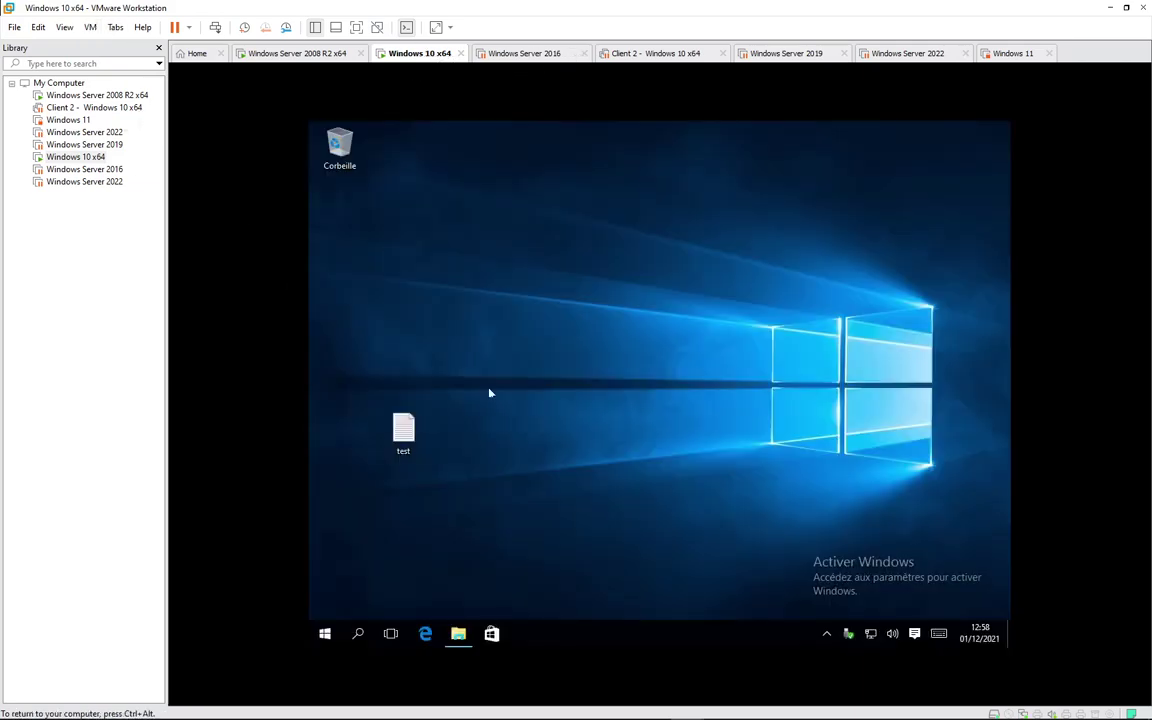
{"action": "left_click", "coordinate": [458, 633]}
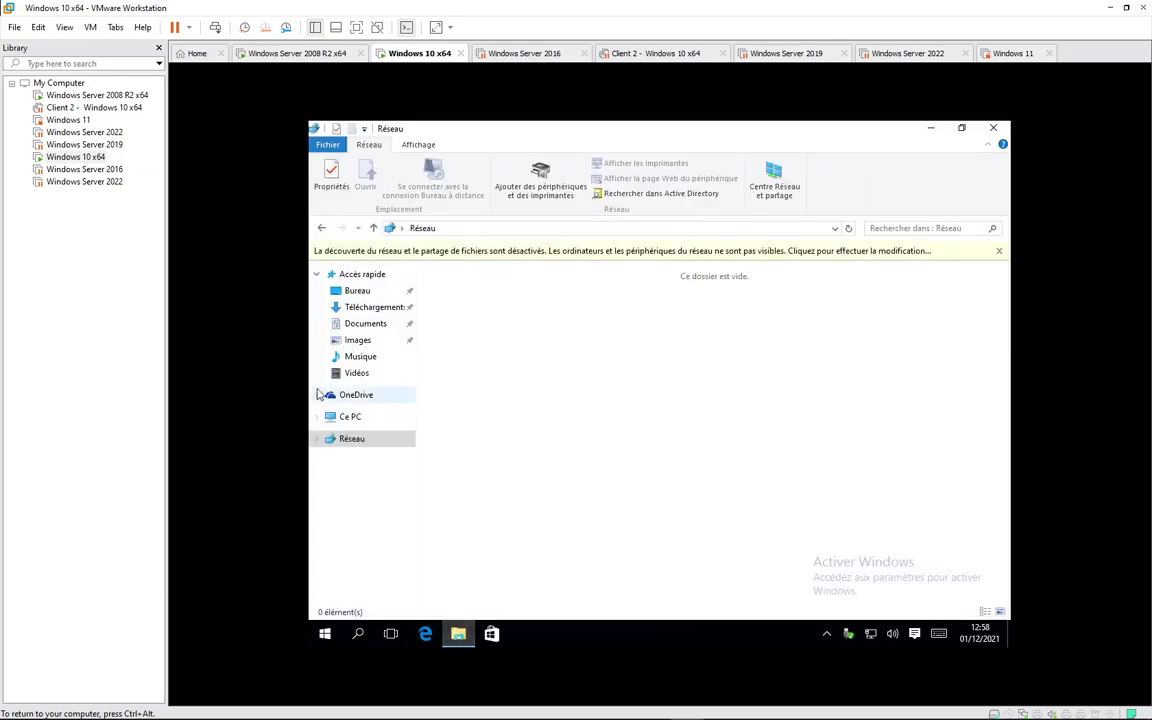
{"action": "left_click", "coordinate": [346, 415]}
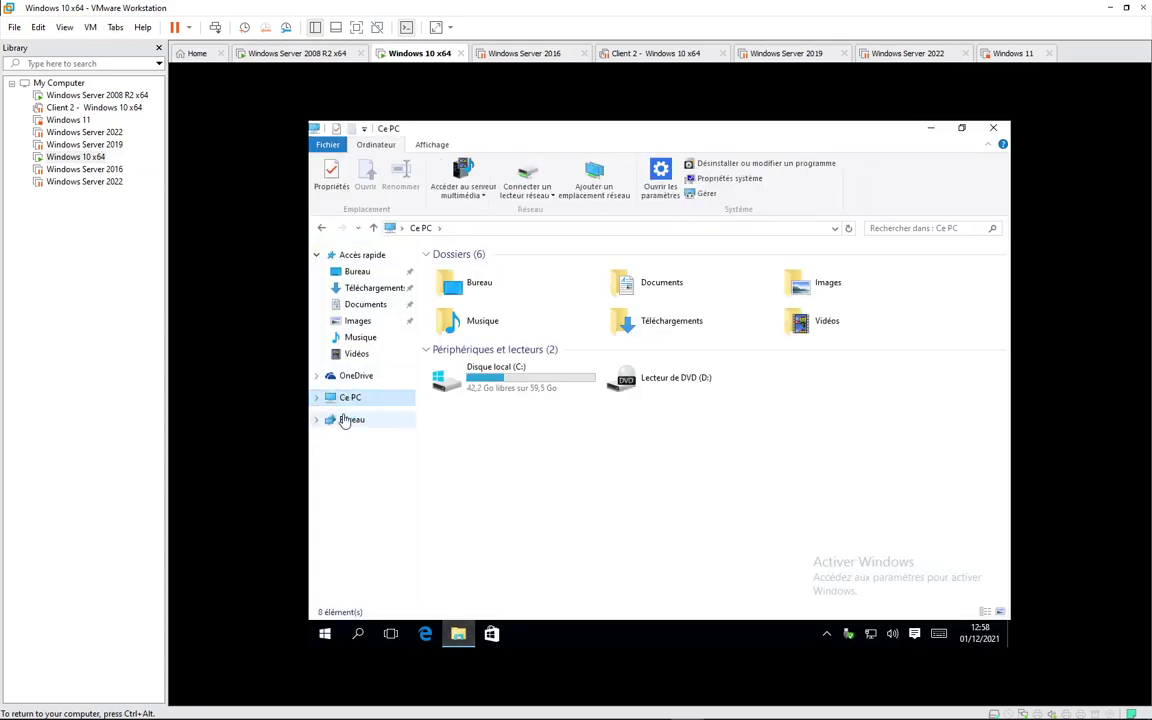
{"action": "key", "text": "ctrl+alt"}
Step: Change the Windows 10 VM's network adapter from NAT to Host-only
{"action": "left_click", "coordinate": [90, 27]}
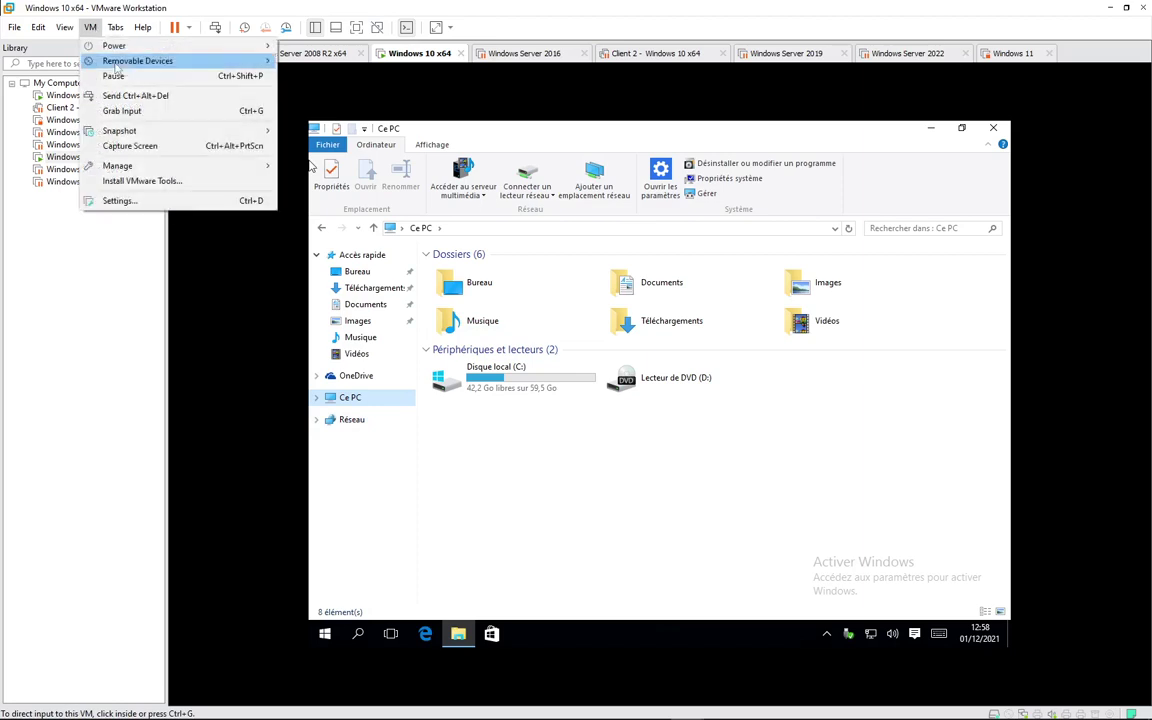
{"action": "left_click", "coordinate": [140, 181]}
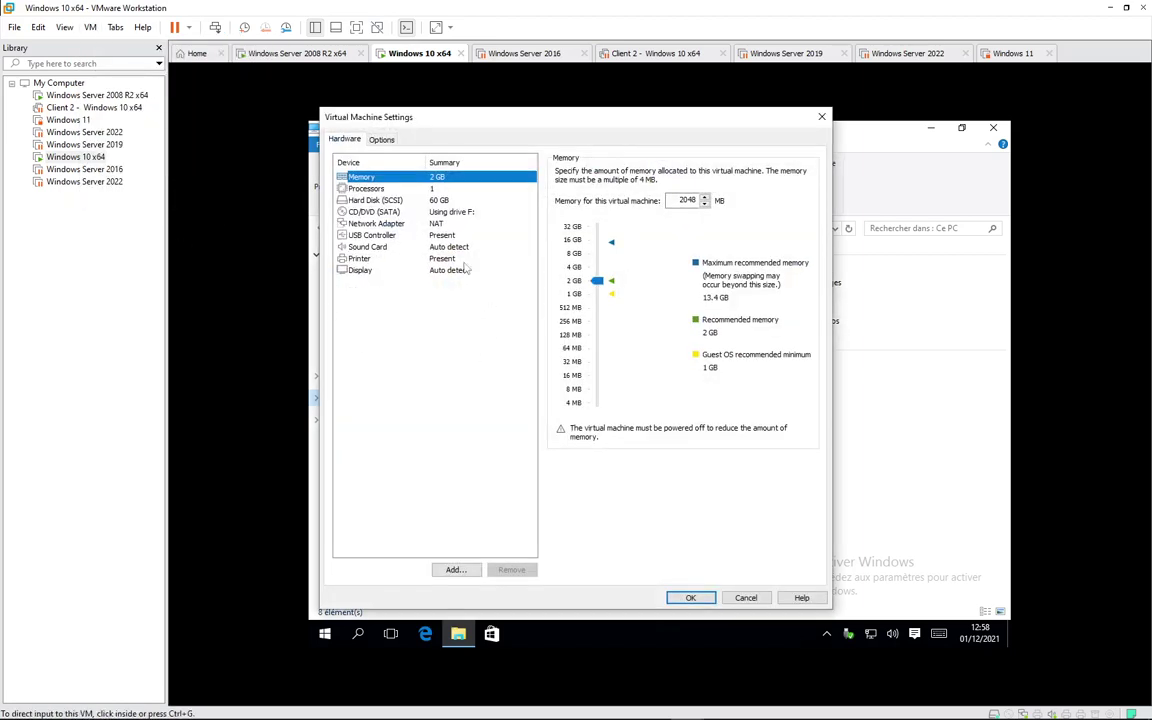
{"action": "left_click", "coordinate": [421, 224]}
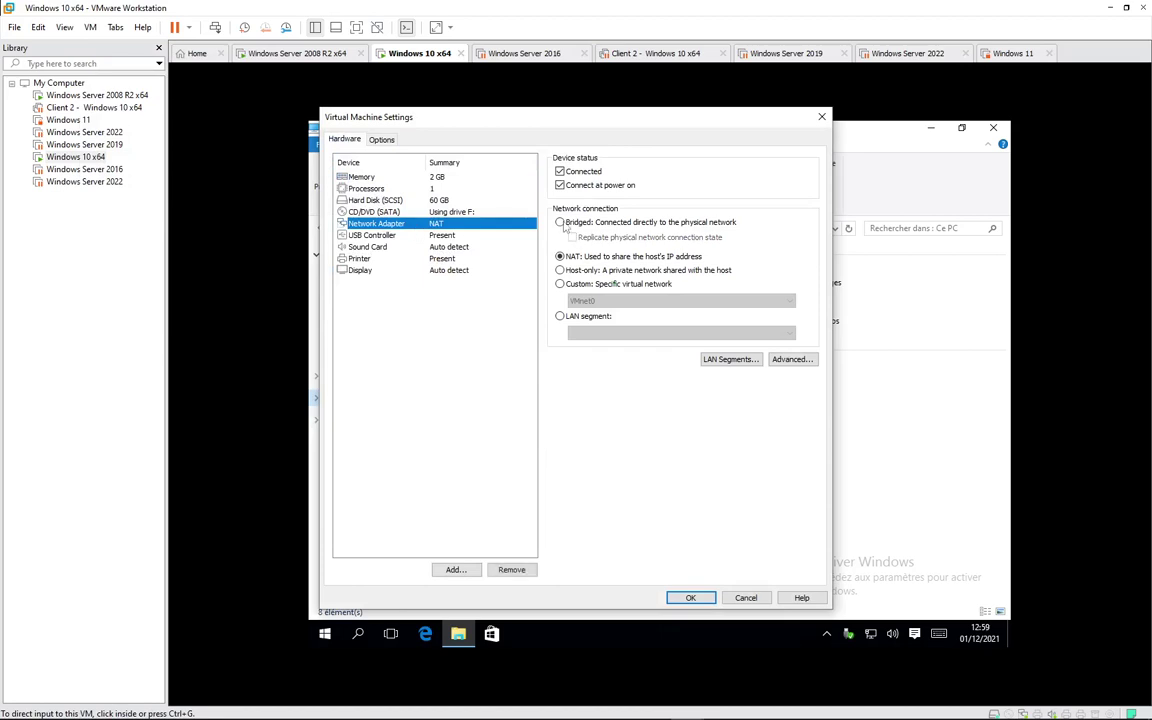
{"action": "left_click", "coordinate": [565, 271]}
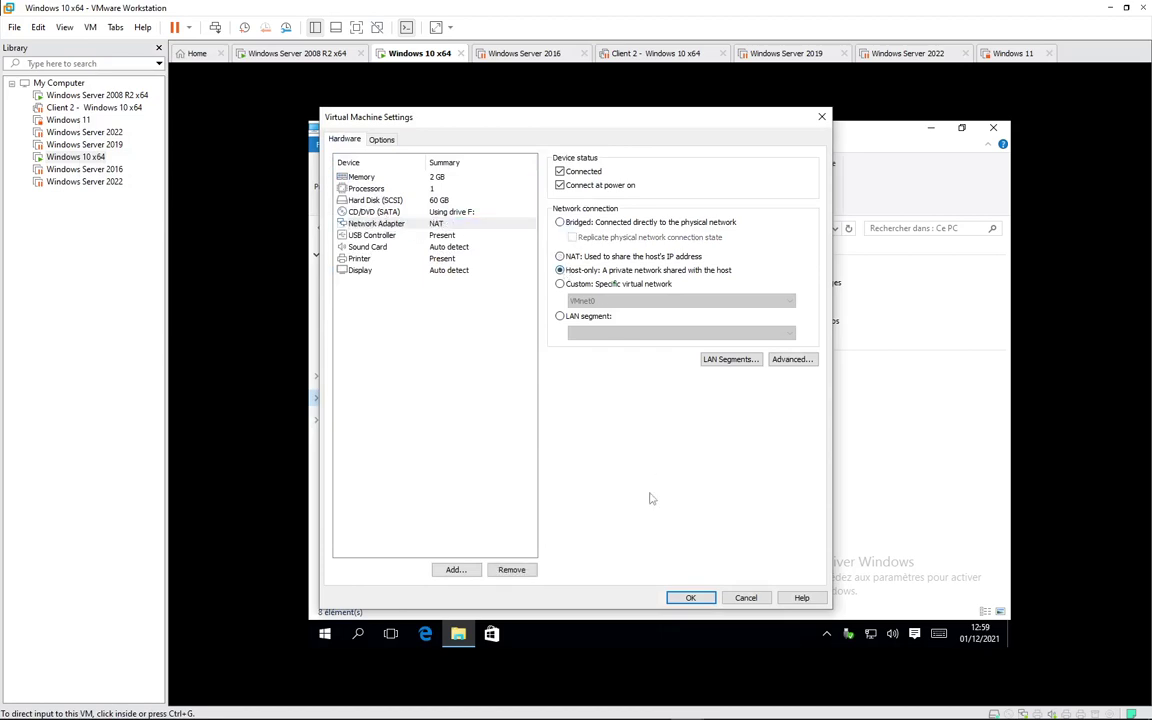
{"action": "left_click", "coordinate": [668, 596]}
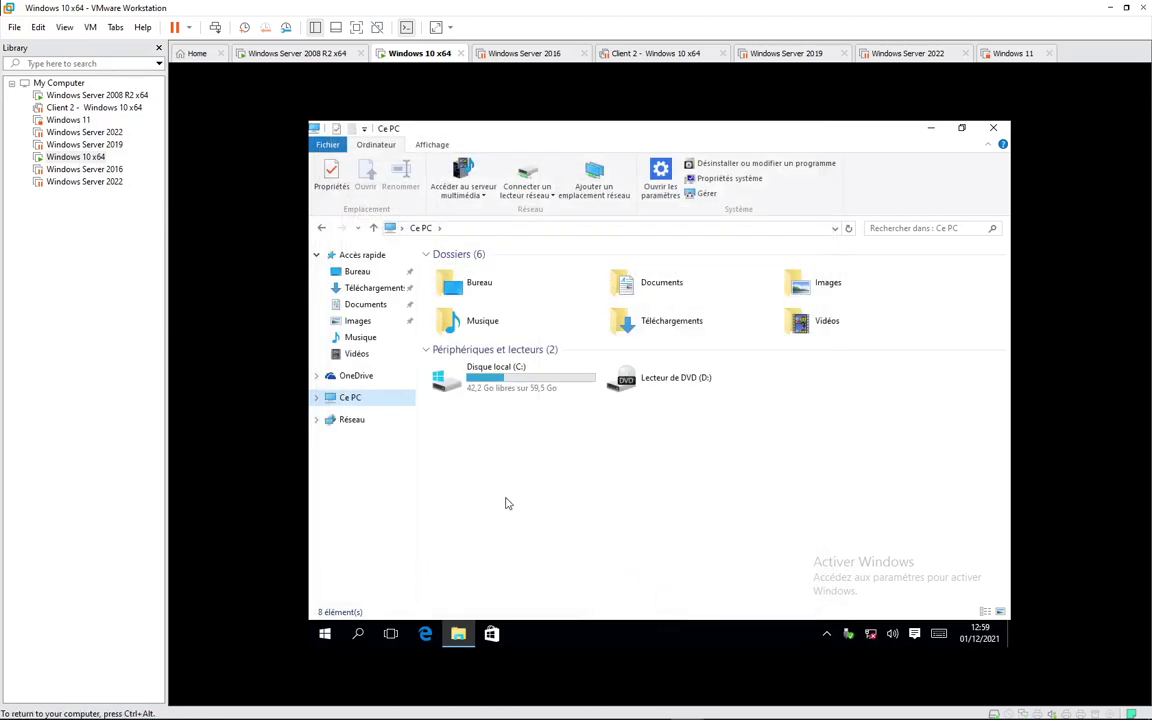
Step: Run ipconfig in a command prompt to confirm the guest address 192.168.10.100
{"action": "key", "text": "super+r"}
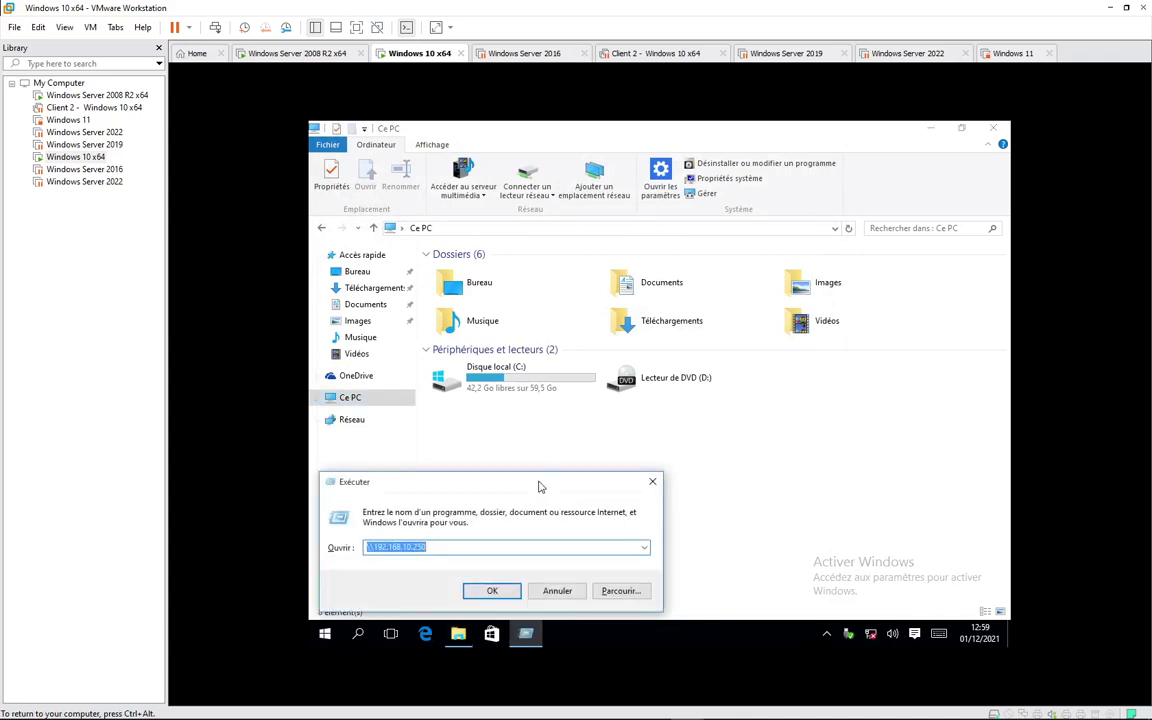
{"action": "type", "text": "cmd"}
{"action": "key", "text": "Return"}
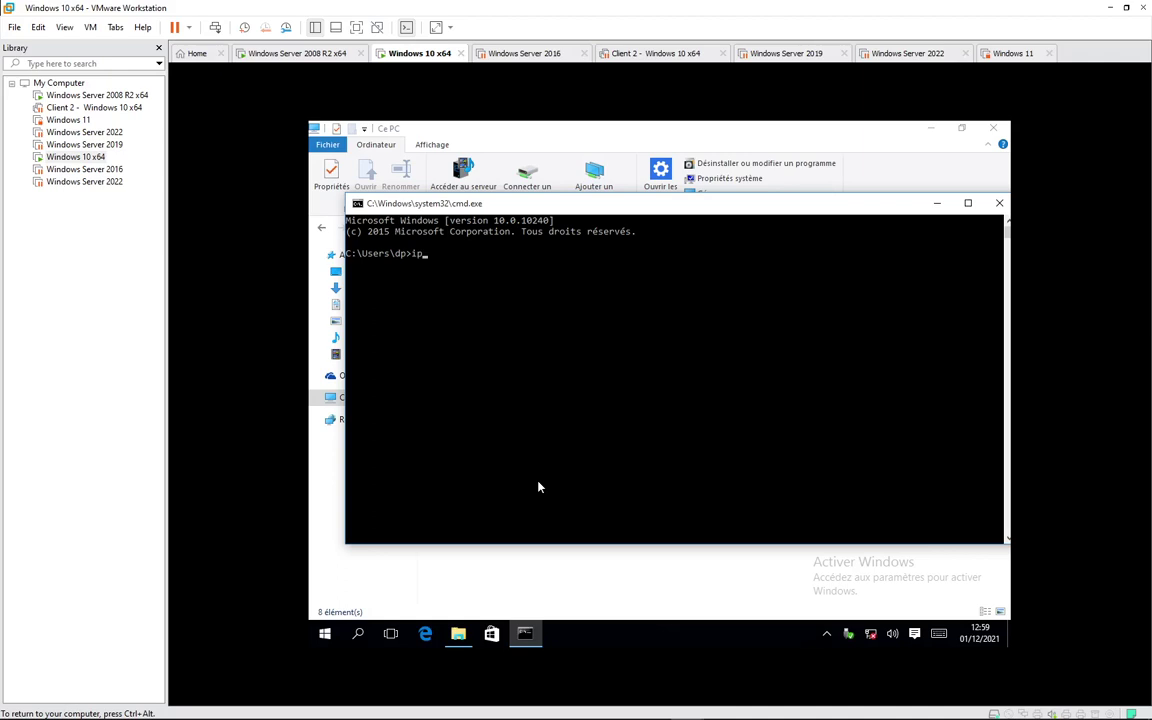
{"action": "key", "text": "Return"}
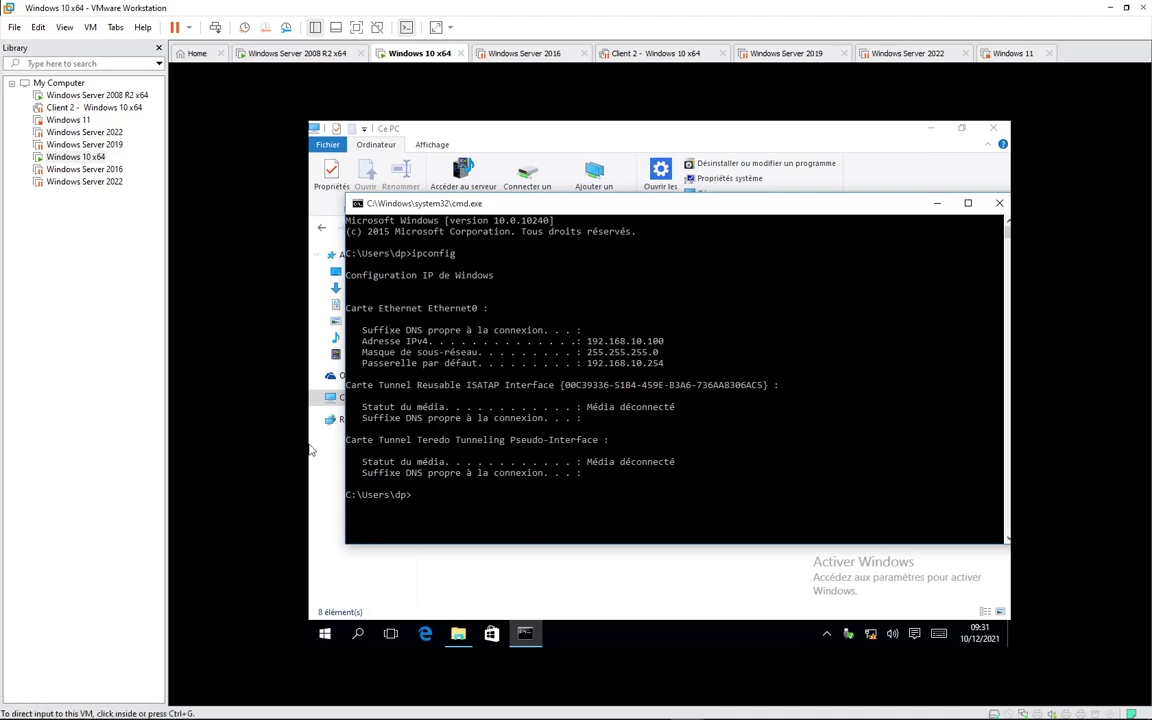
{"action": "left_click", "coordinate": [999, 203]}
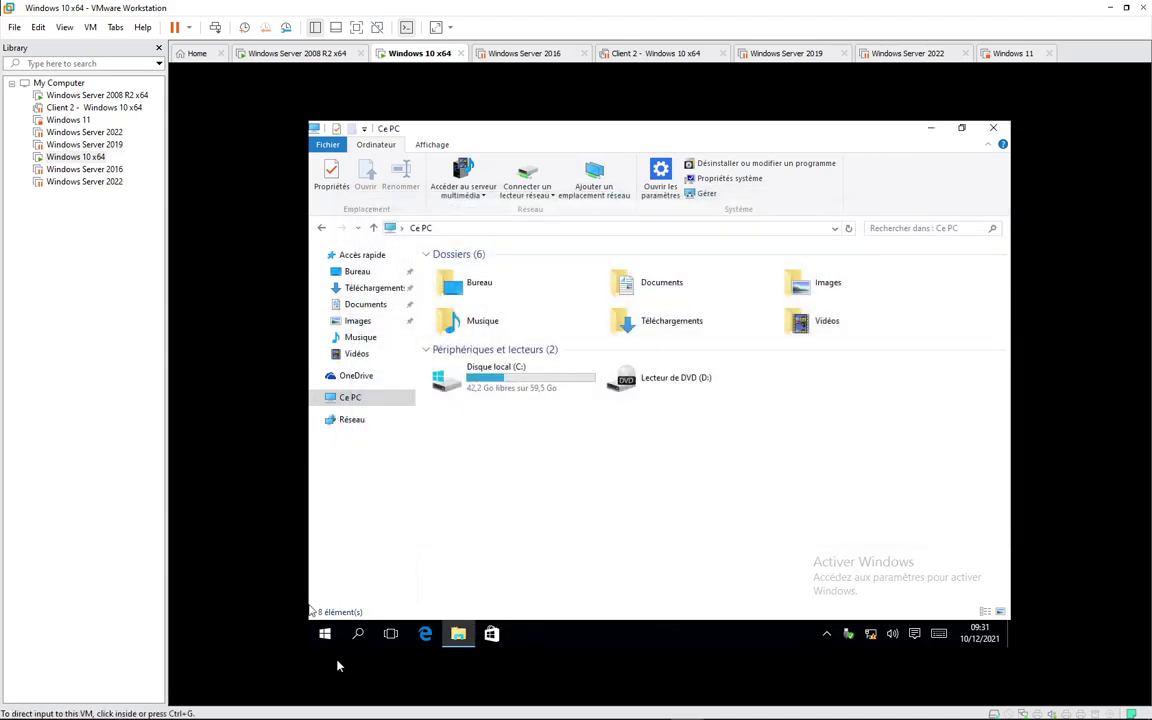
Step: Sign out of the current Windows 10 account from the Start menu
{"action": "left_click", "coordinate": [325, 636]}
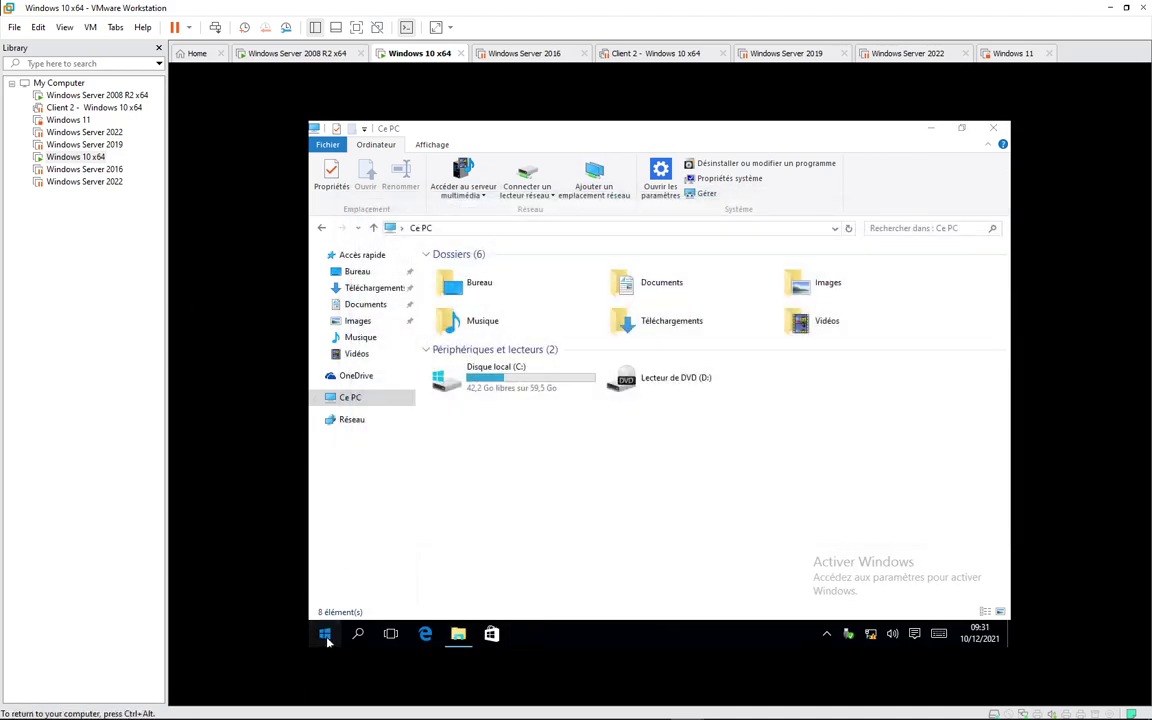
{"action": "left_click", "coordinate": [325, 636]}
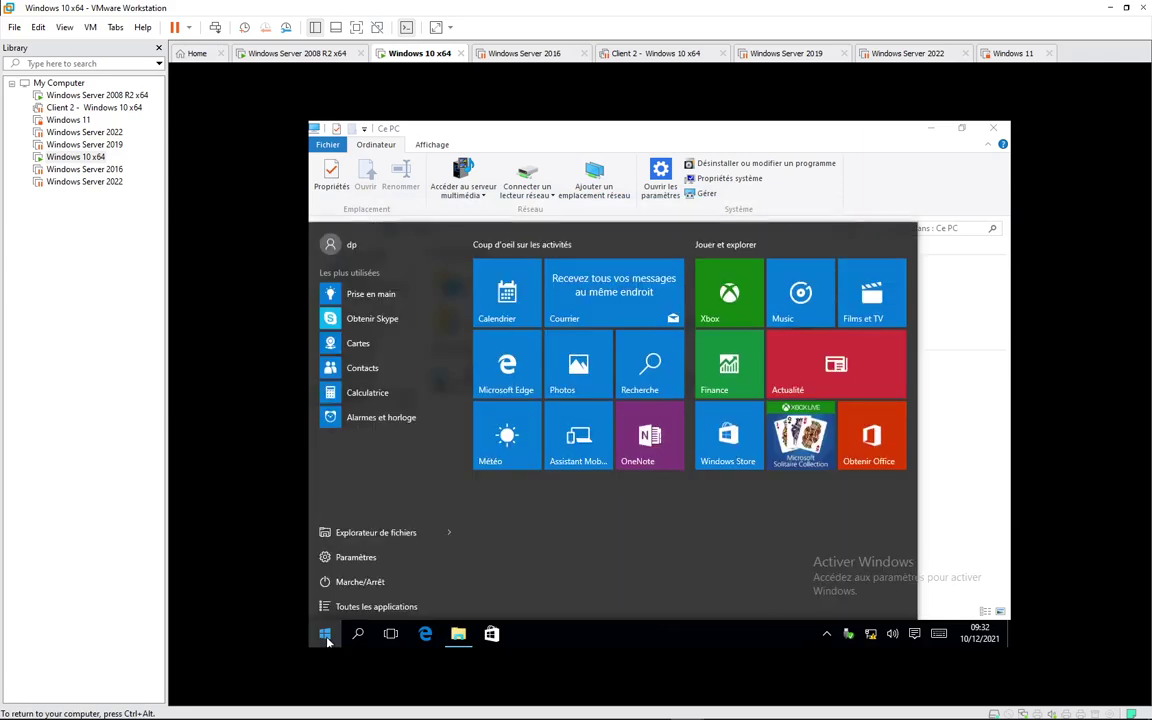
{"action": "left_click", "coordinate": [350, 246]}
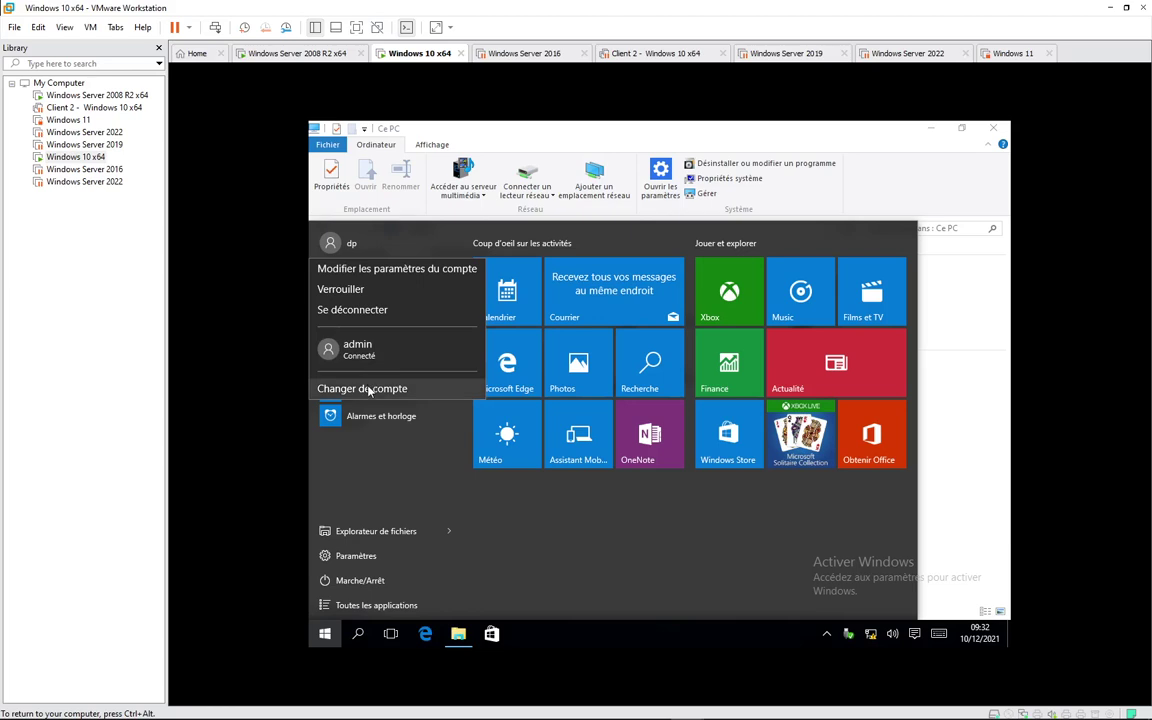
{"action": "left_click", "coordinate": [376, 311]}
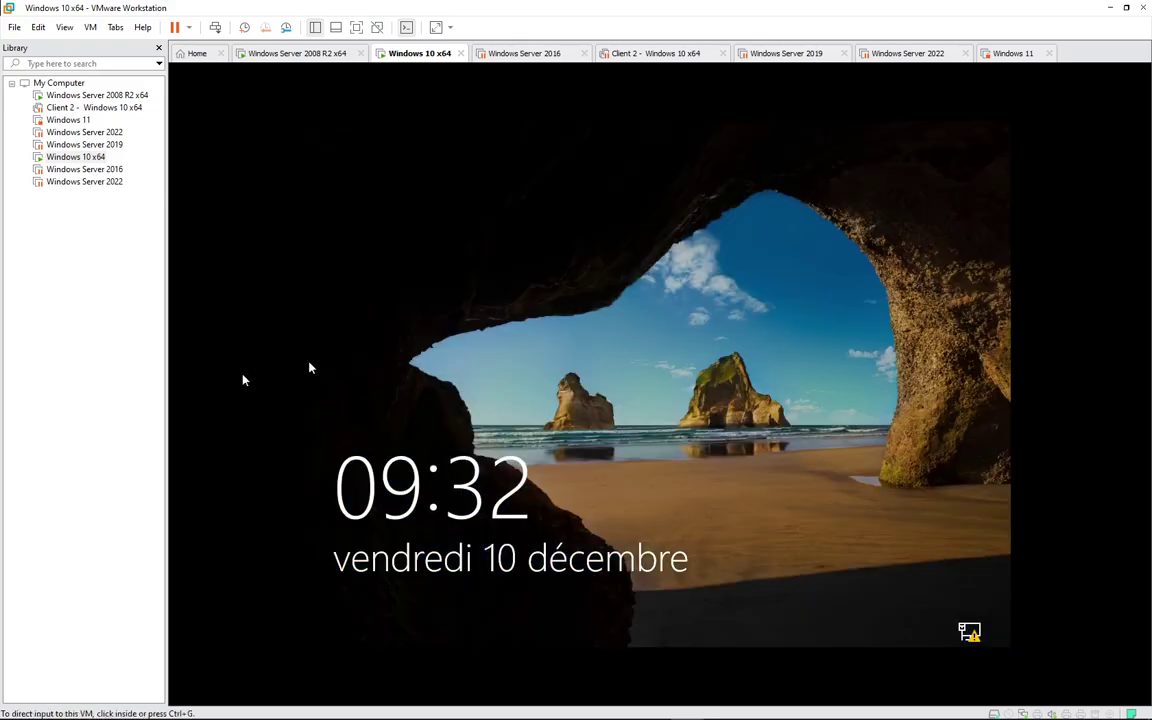
Step: Sign back in through Autre utilisateur with the domain user's name and password
{"action": "left_click", "coordinate": [550, 411]}
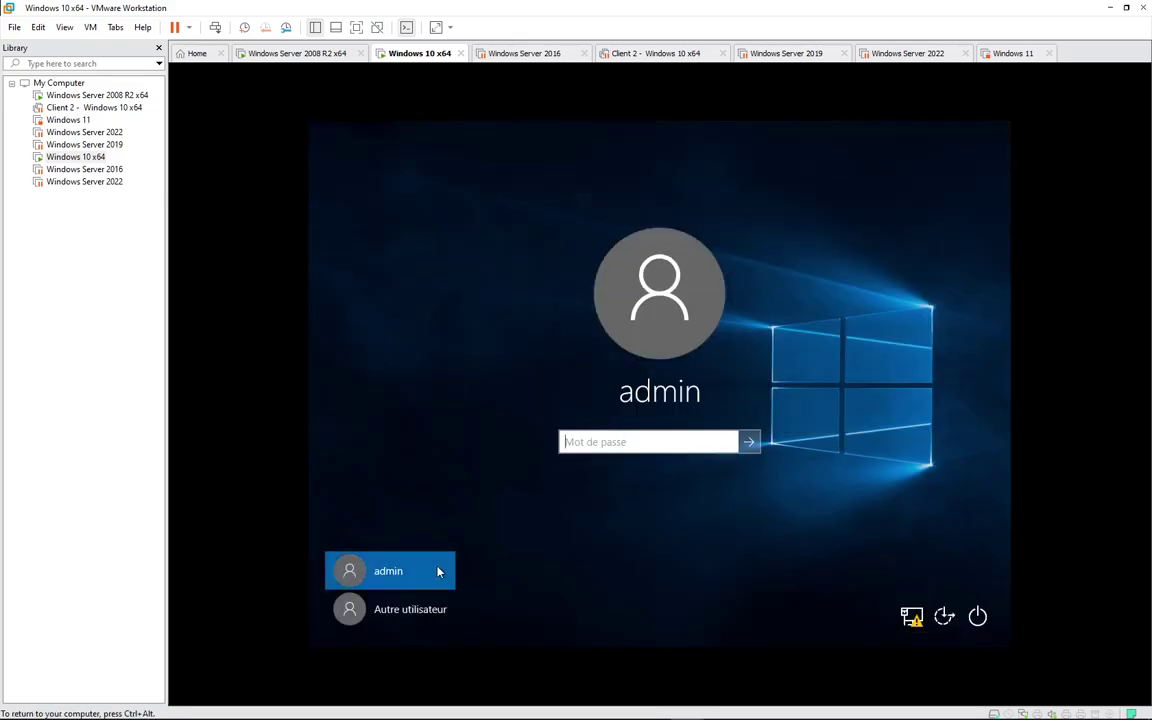
{"action": "left_click", "coordinate": [395, 608]}
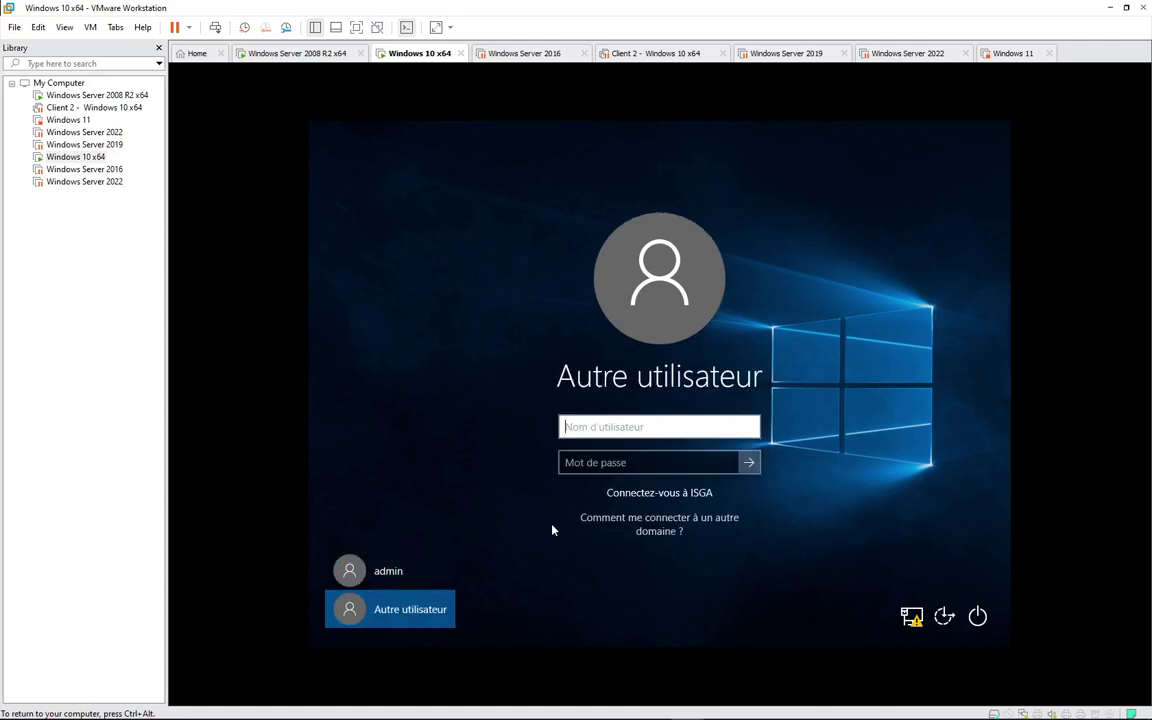
{"action": "type", "text": "dp"}
{"action": "key", "text": "Tab"}
{"action": "type", "text": "•••"}
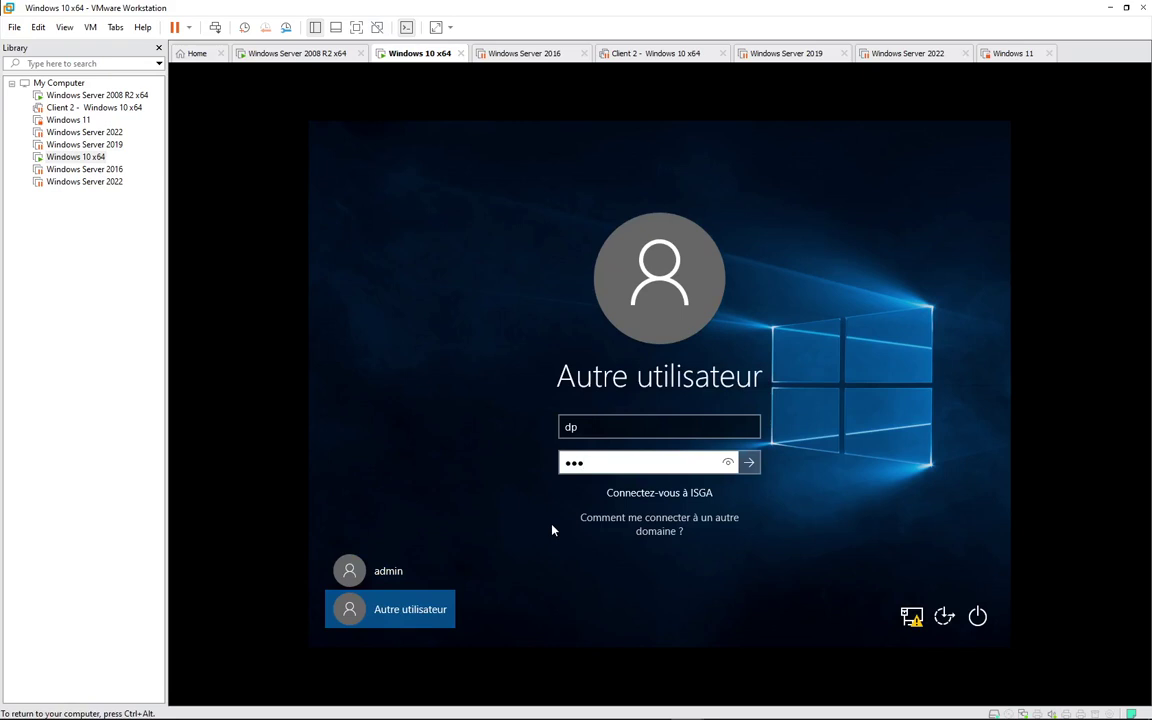
{"action": "type", "text": "•••"}
{"action": "key", "text": "Return"}
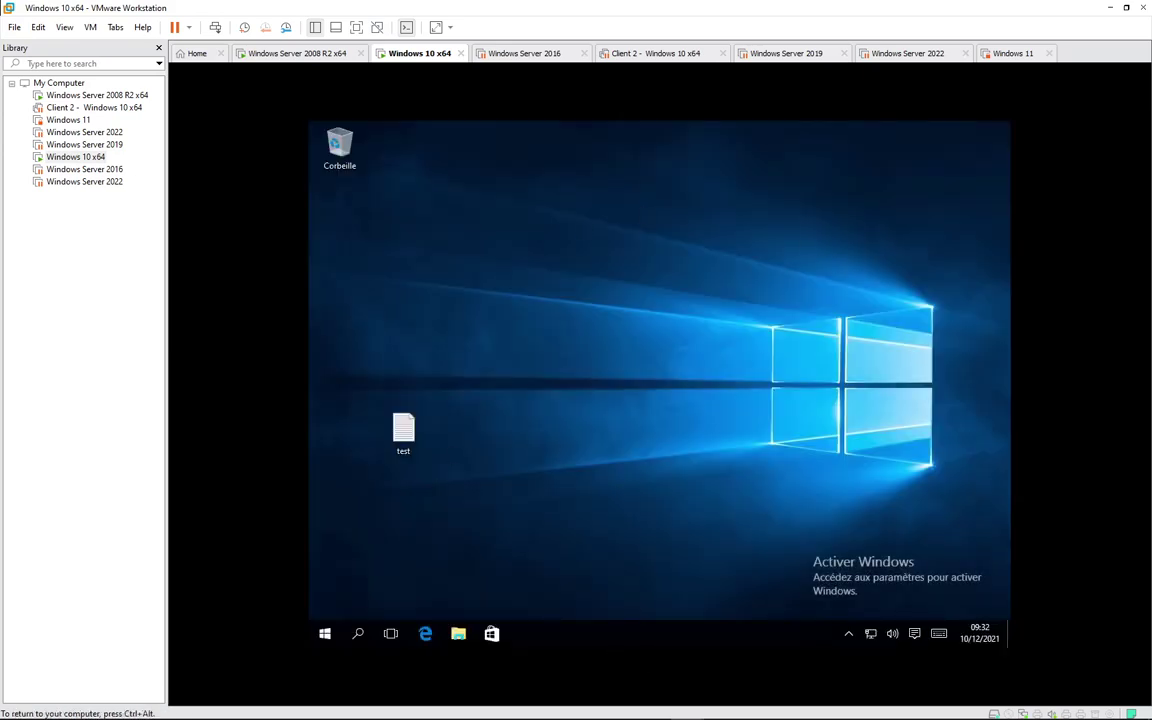
Step: Open File Explorer in the Windows 10 guest and show Ce PC with its drives
{"action": "key", "text": "super"}
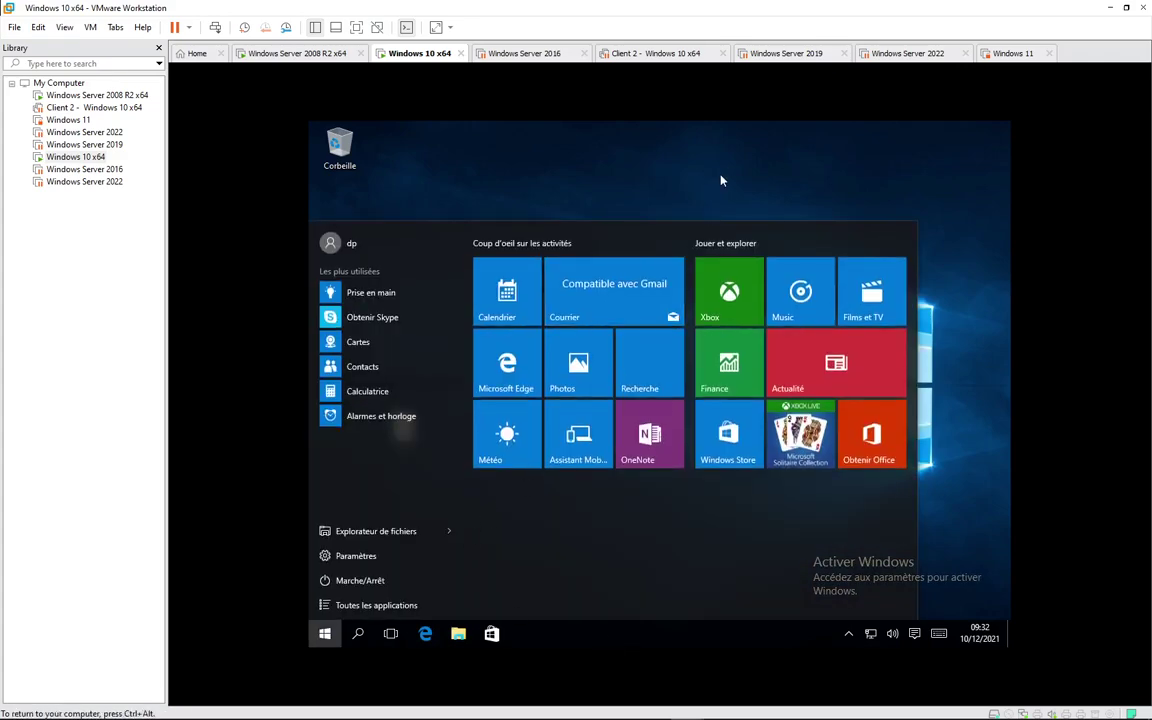
{"action": "left_click", "coordinate": [721, 180]}
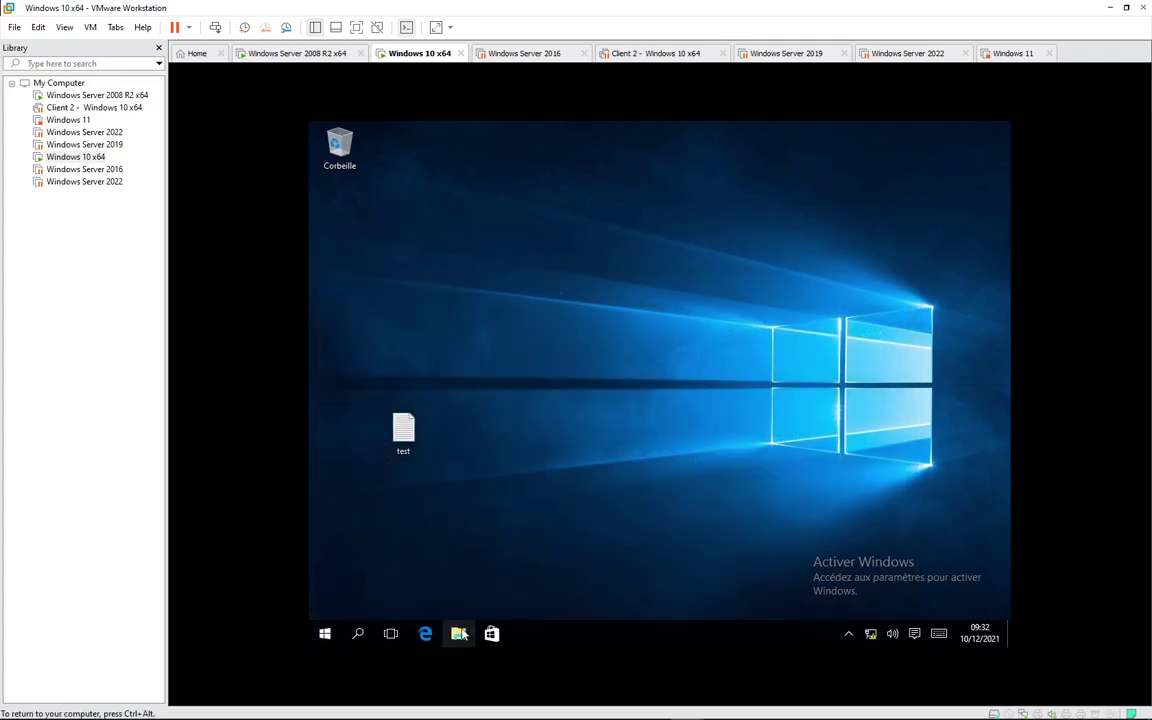
{"action": "left_click", "coordinate": [460, 634]}
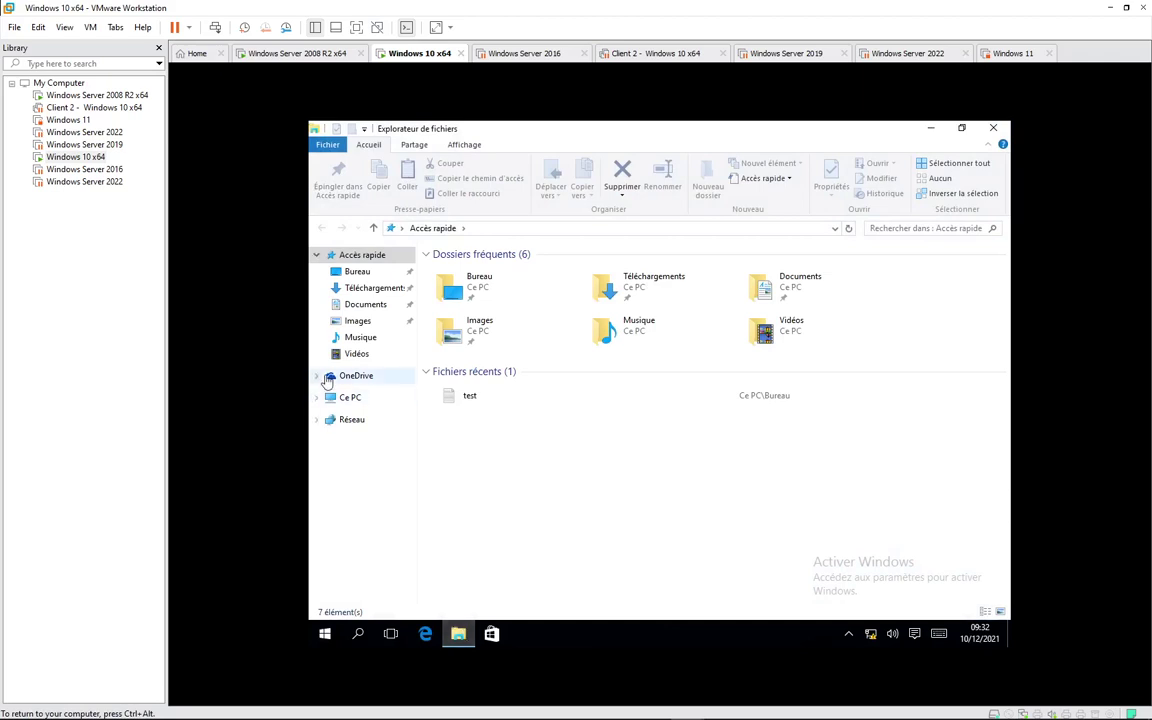
{"action": "left_click", "coordinate": [356, 400]}
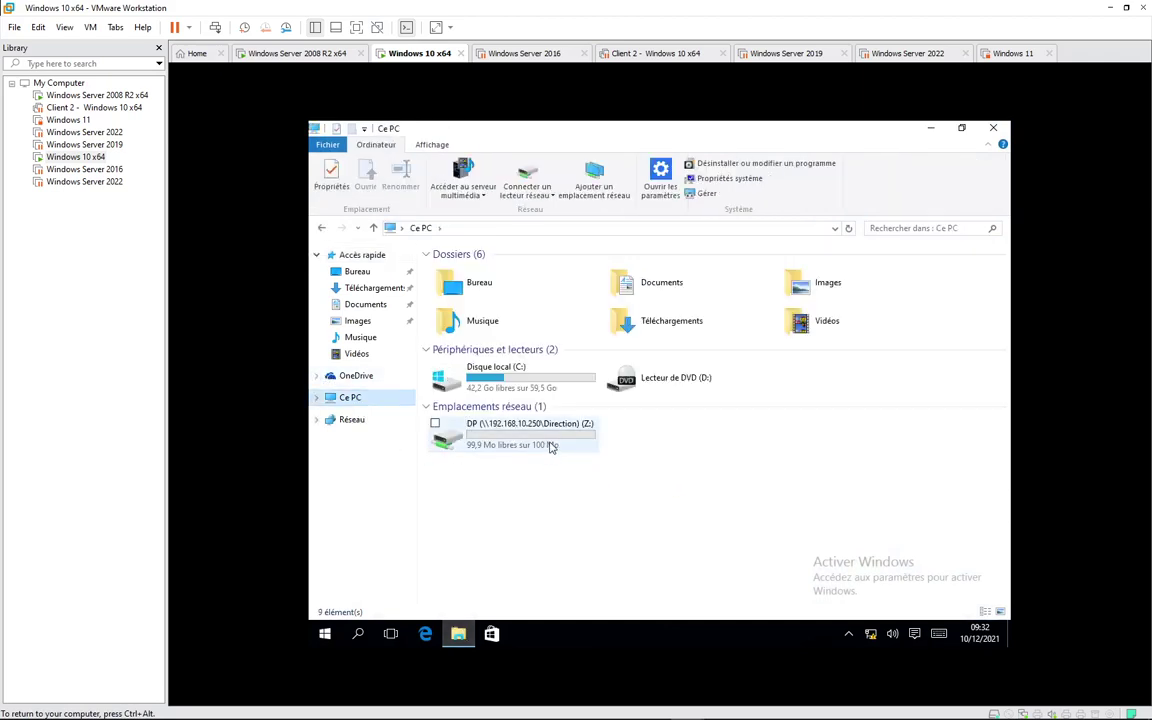
Step: Rename the Z: network drive's label to just DP, removing the server path
{"action": "mouse_move", "coordinate": [551, 446]}
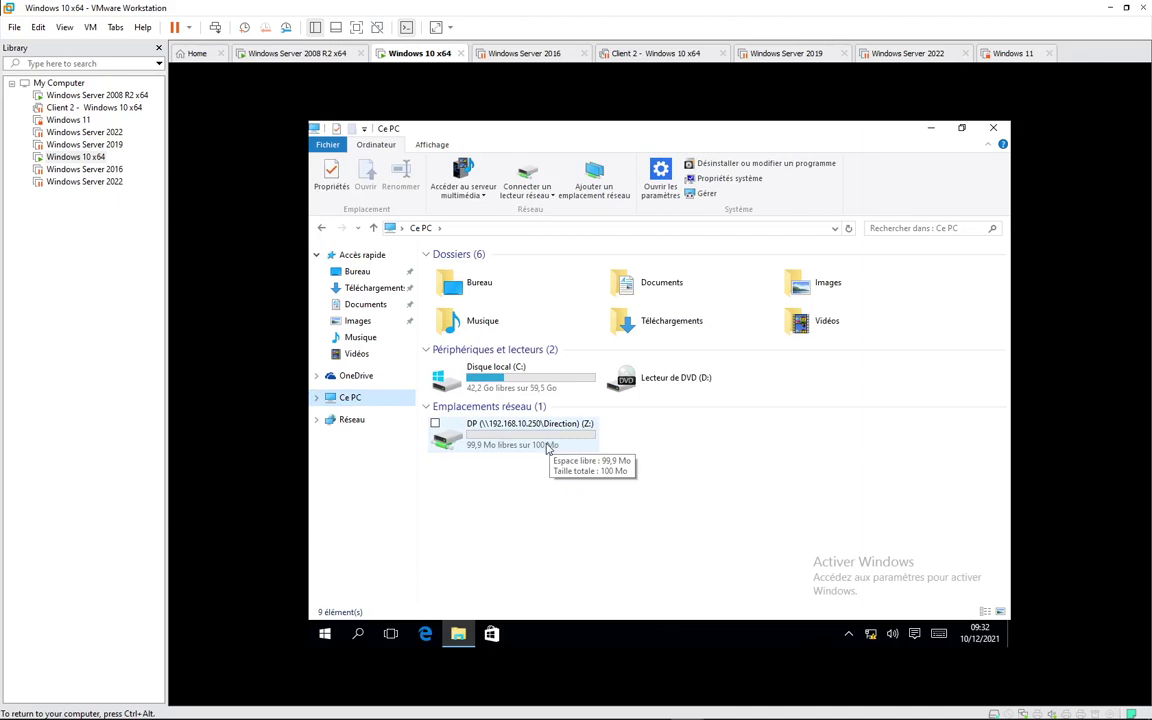
{"action": "left_click", "coordinate": [520, 435]}
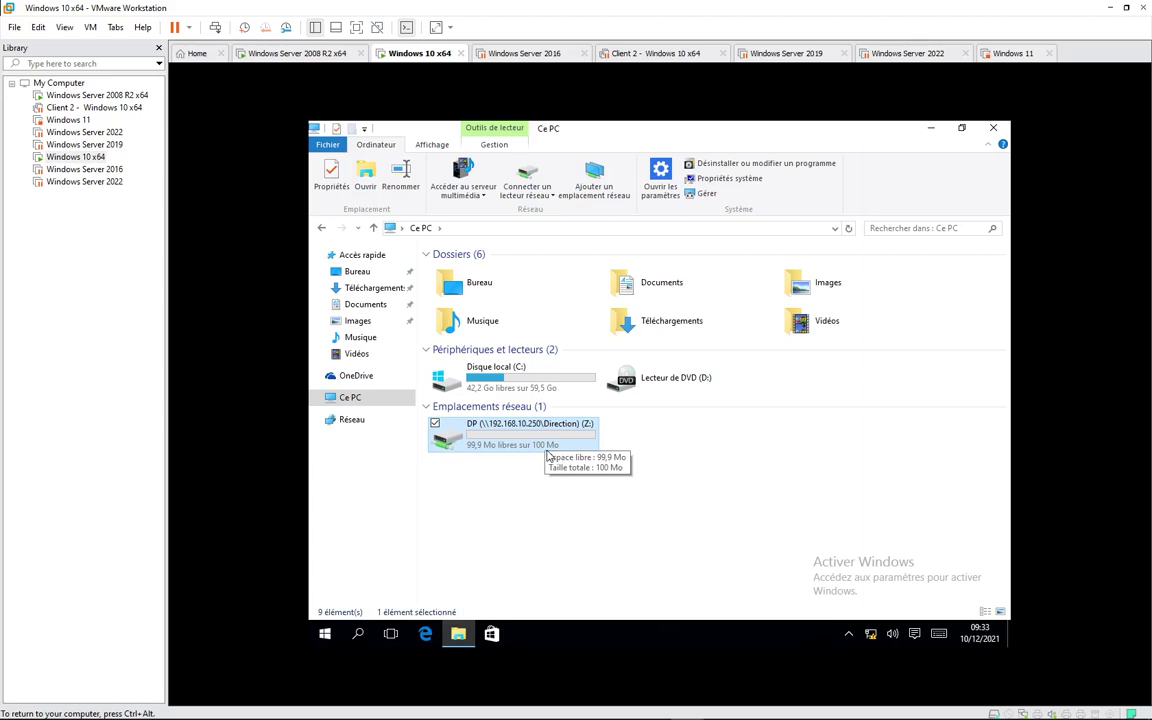
{"action": "right_click", "coordinate": [503, 428]}
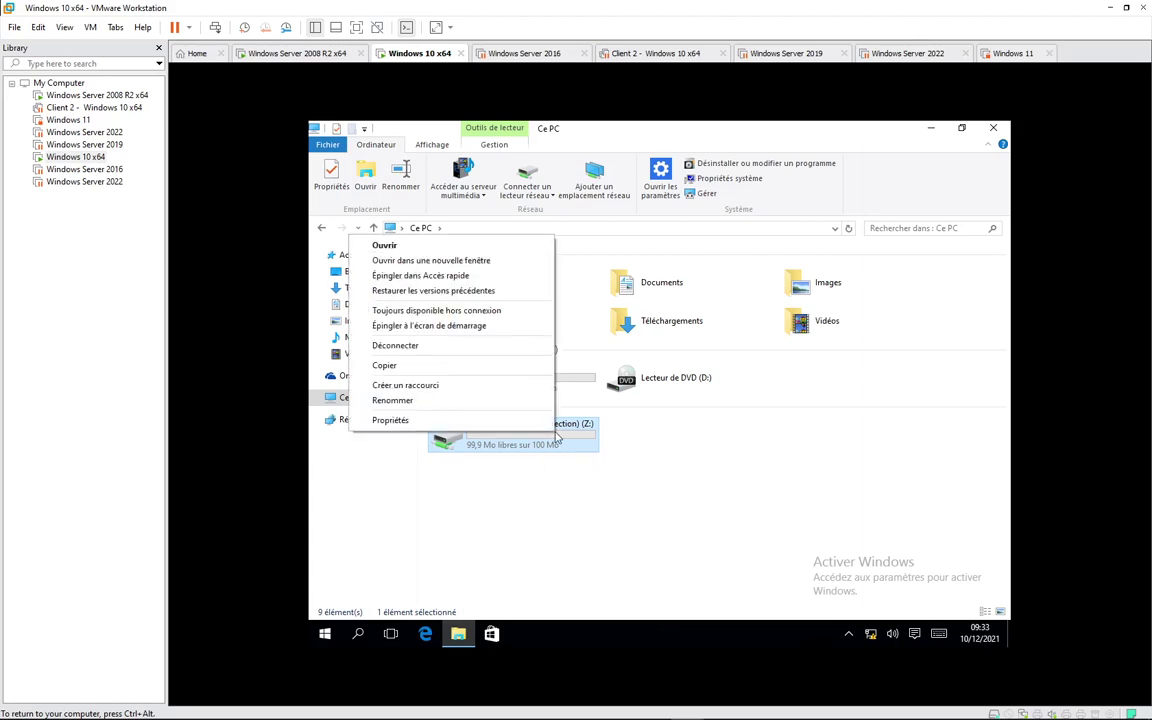
{"action": "left_click", "coordinate": [434, 400]}
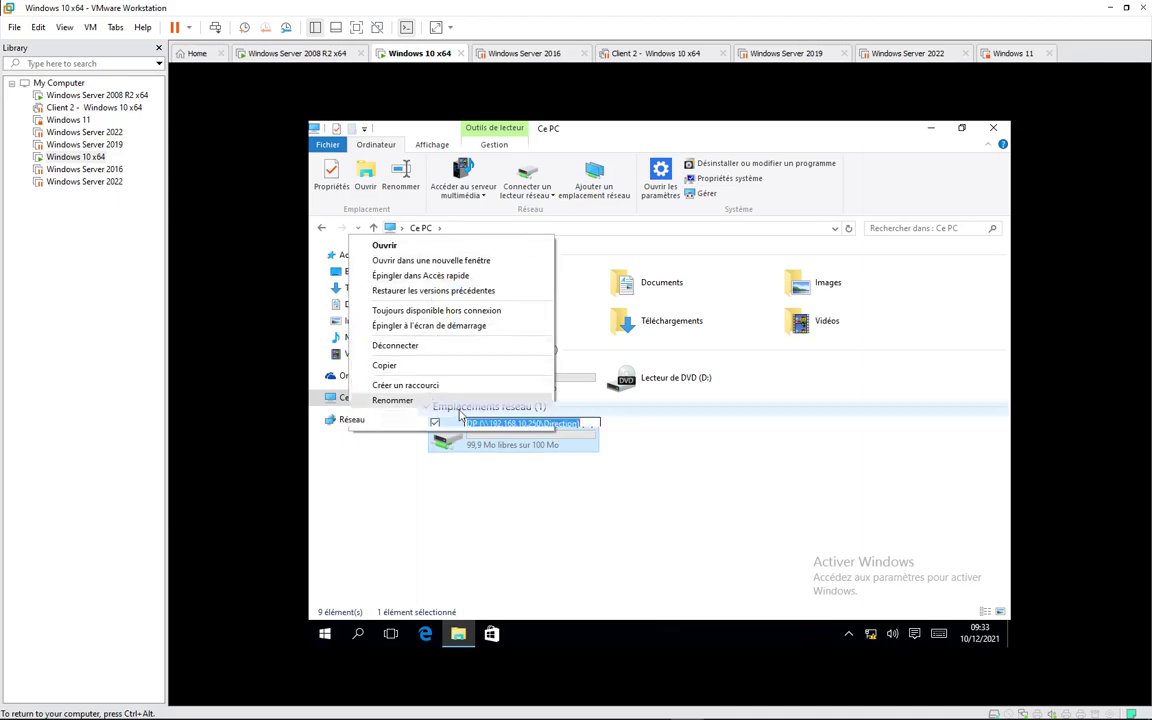
{"action": "key", "text": "End"}
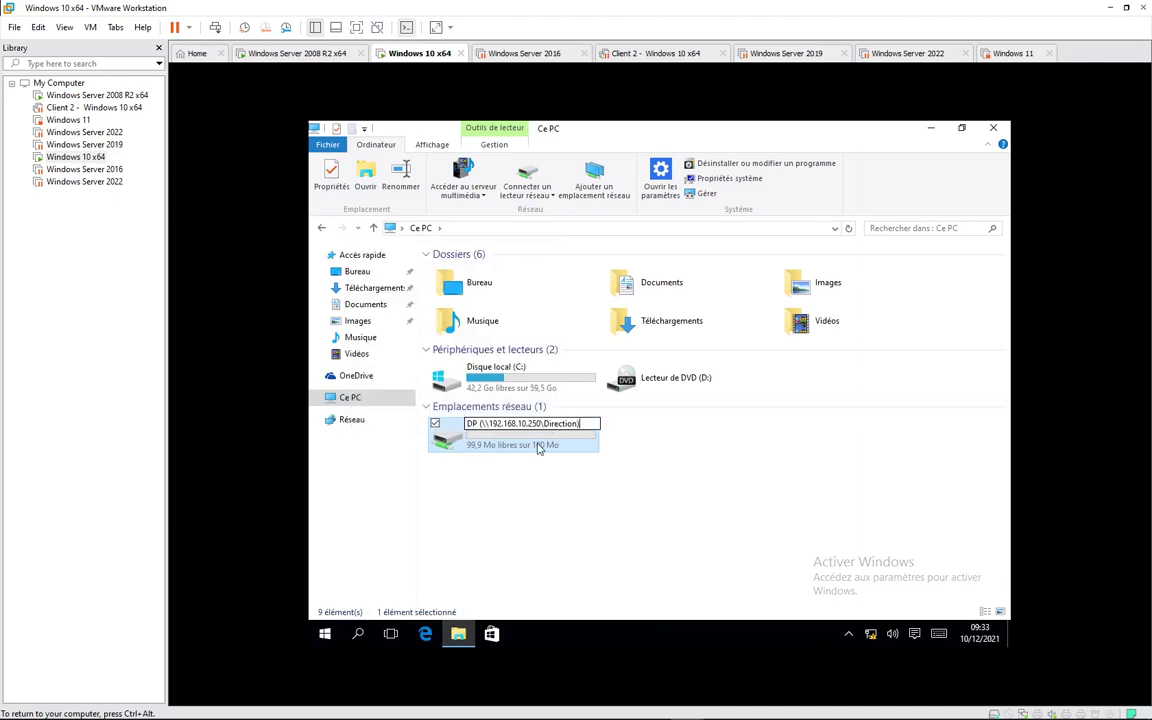
{"action": "key", "text": "BackSpace"}
{"action": "key", "text": "BackSpace"}
{"action": "key", "text": "BackSpace"}
{"action": "key", "text": "BackSpace"}
{"action": "key", "text": "BackSpace"}
{"action": "key", "text": "BackSpace"}
{"action": "key", "text": "BackSpace"}
{"action": "key", "text": "BackSpace"}
{"action": "key", "text": "BackSpace"}
{"action": "key", "text": "BackSpace"}
{"action": "key", "text": "BackSpace"}
{"action": "key", "text": "BackSpace"}
{"action": "key", "text": "BackSpace"}
{"action": "key", "text": "BackSpace"}
{"action": "key", "text": "BackSpace"}
{"action": "key", "text": "BackSpace"}
{"action": "key", "text": "BackSpace"}
{"action": "key", "text": "BackSpace"}
{"action": "key", "text": "BackSpace"}
{"action": "key", "text": "BackSpace"}
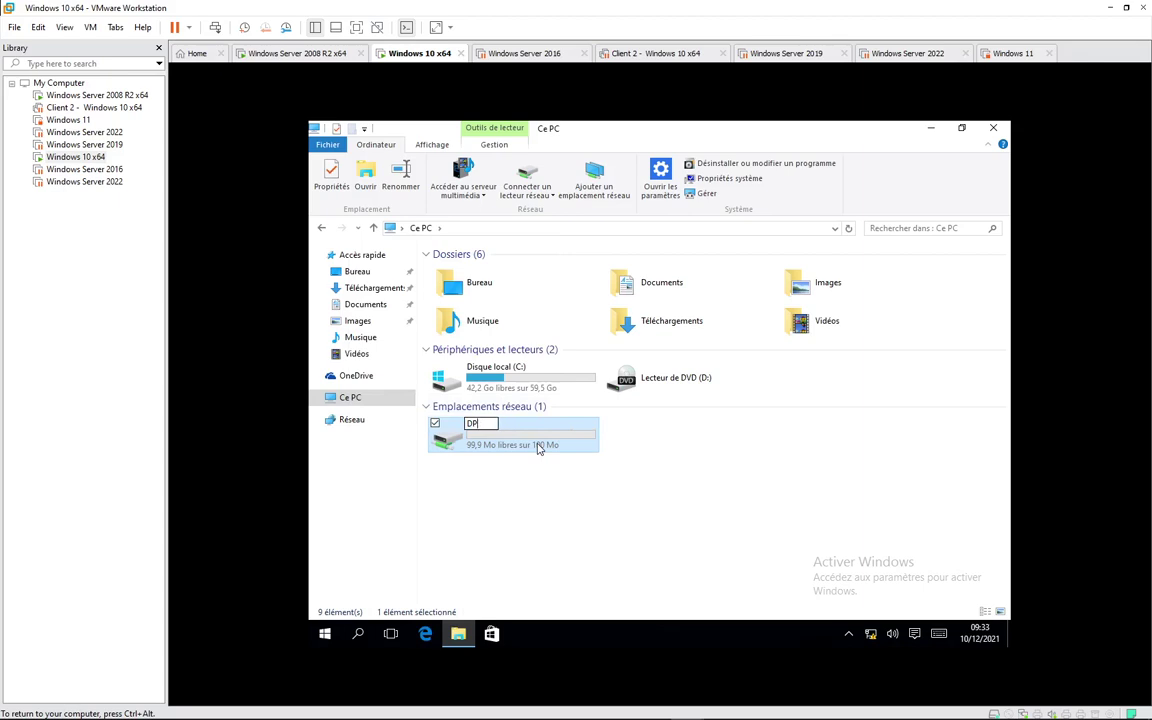
{"action": "key", "text": "Return"}
Step: Open the DP (Z:) drive, then browse to Disque local (C:)
{"action": "double_click", "coordinate": [511, 443]}
{"action": "right_click", "coordinate": [493, 336]}
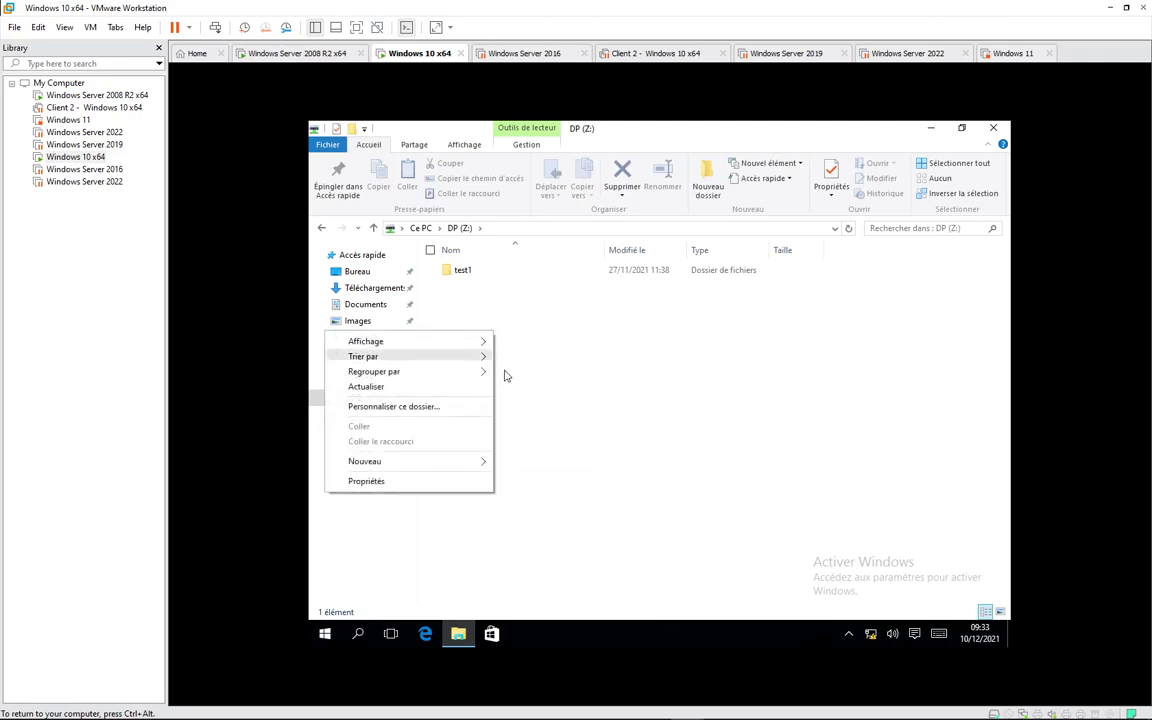
{"action": "left_click", "coordinate": [521, 420]}
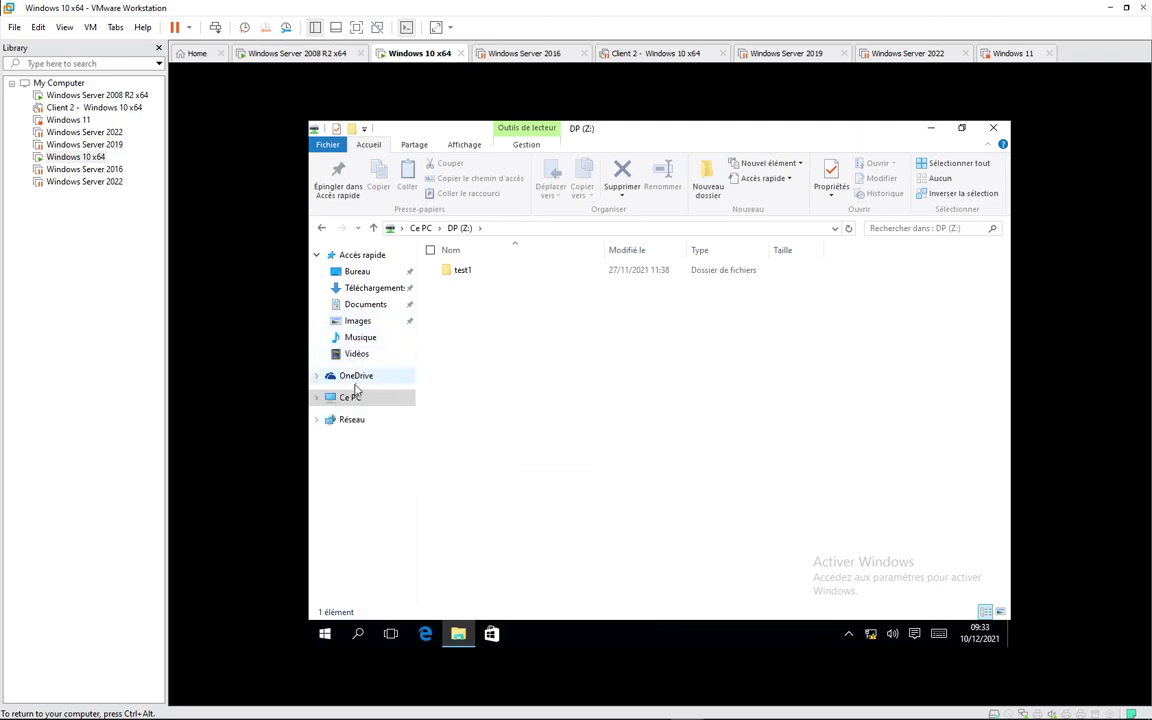
{"action": "left_click", "coordinate": [317, 400]}
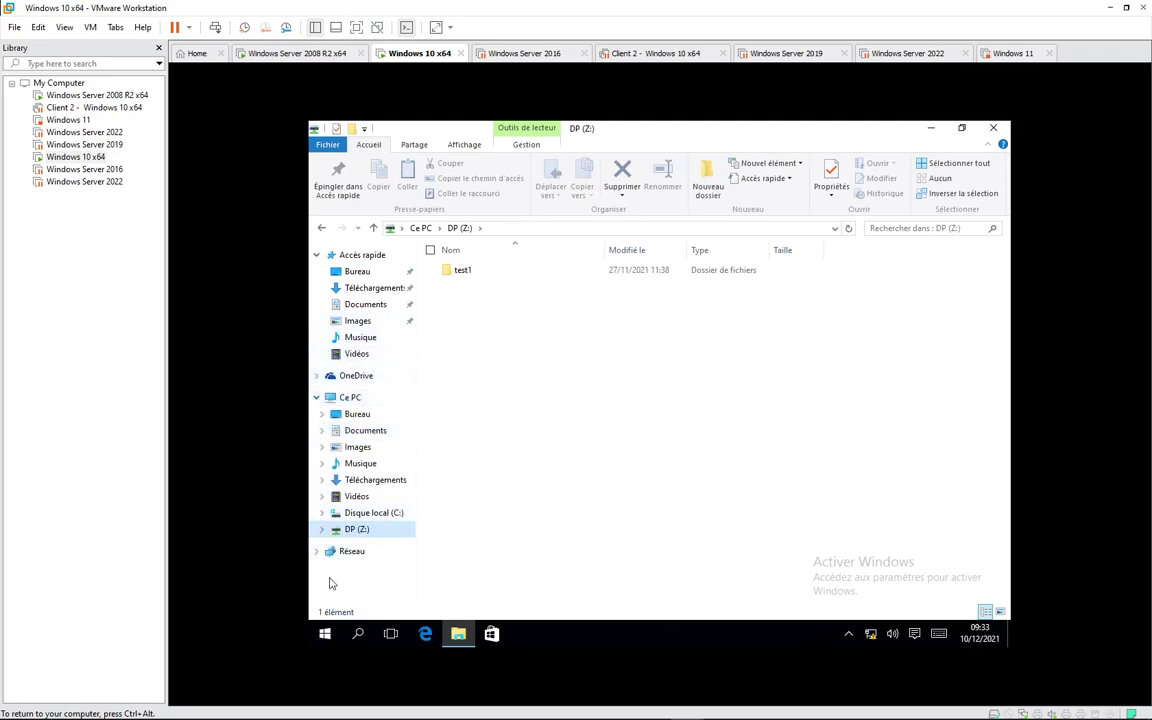
{"action": "left_click", "coordinate": [368, 514]}
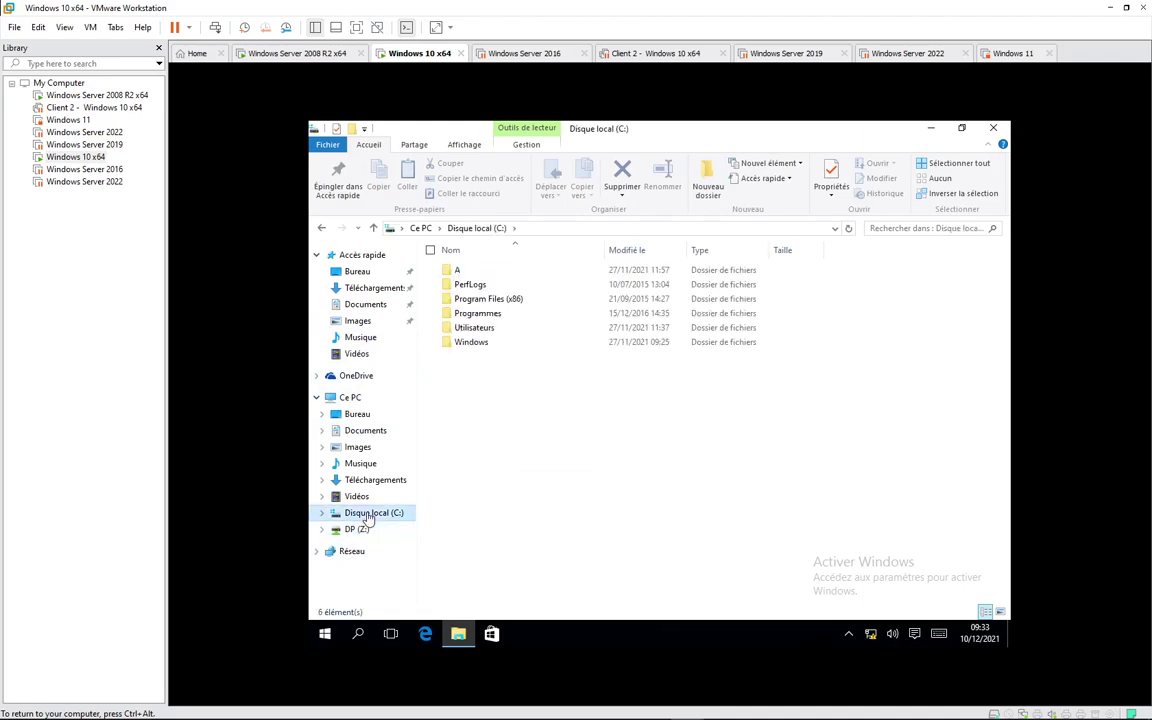
Step: Check the sizes of the Windows Defender and WindowsPowerShell folders in Programmes
{"action": "double_click", "coordinate": [493, 313]}
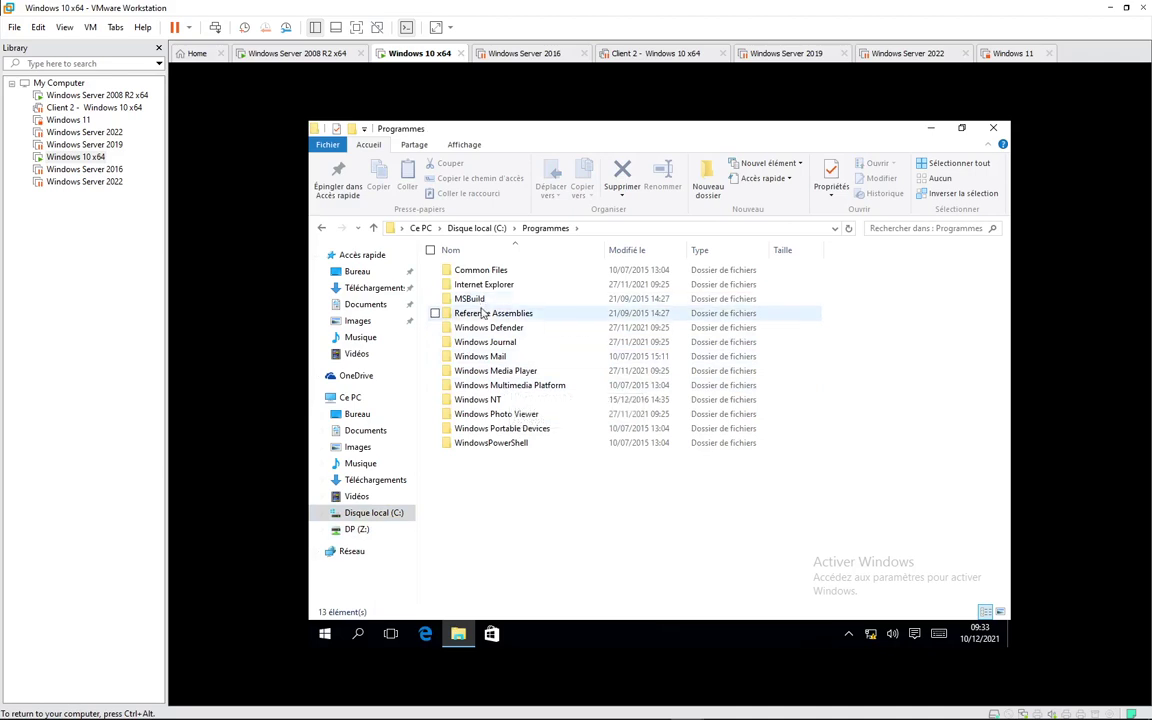
{"action": "left_click", "coordinate": [483, 328]}
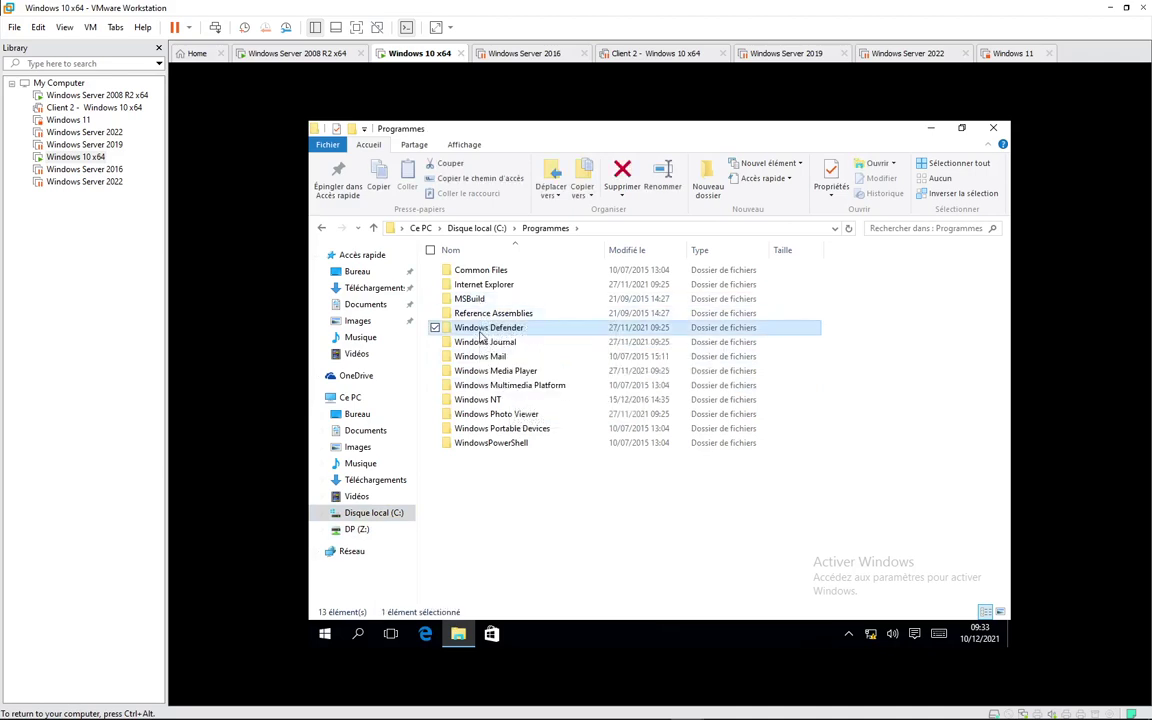
{"action": "right_click", "coordinate": [483, 330]}
{"action": "left_click", "coordinate": [390, 563]}
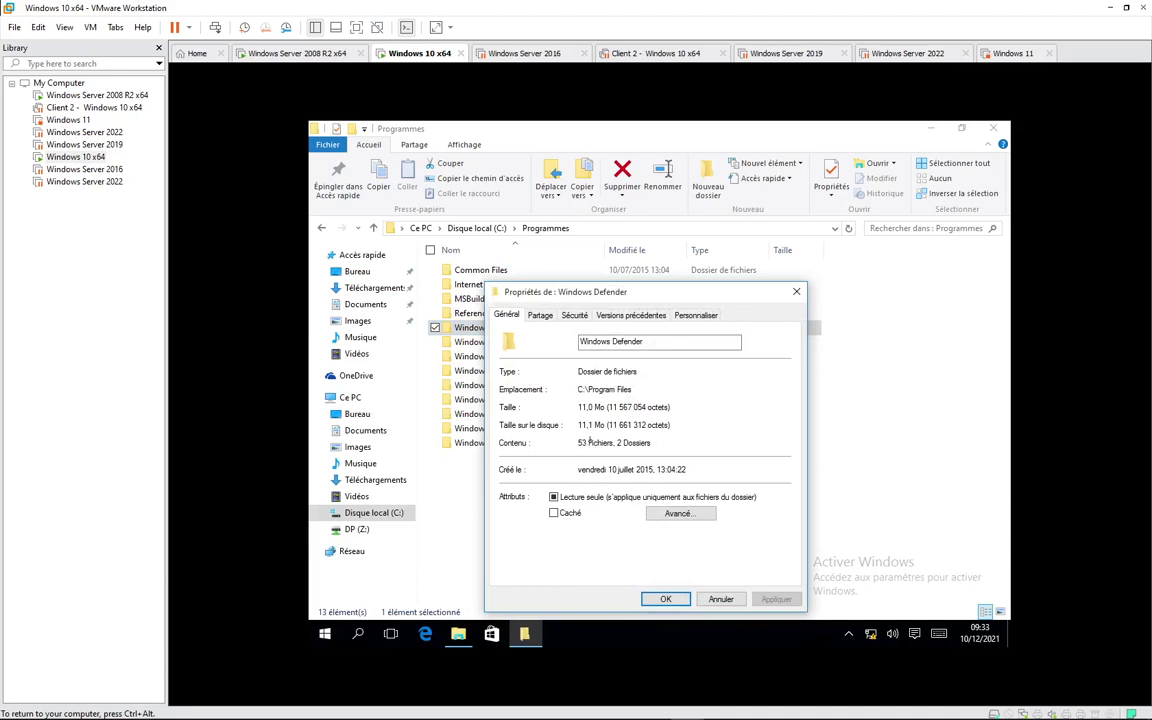
{"action": "key", "text": "Escape"}
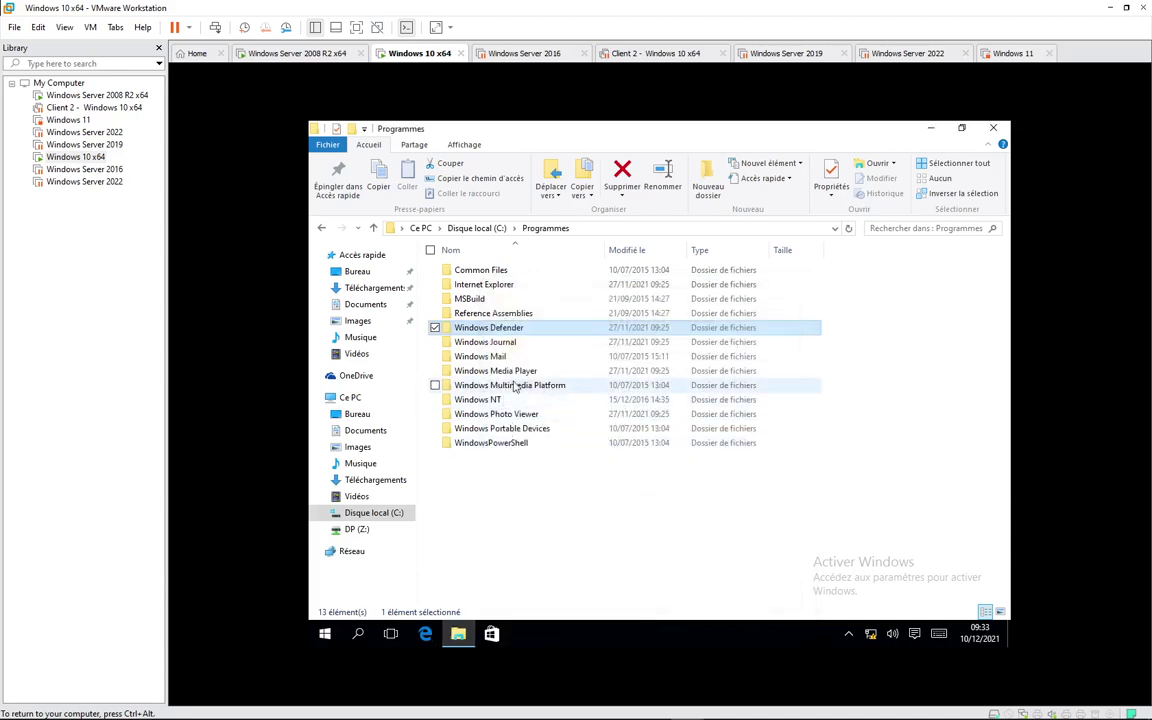
{"action": "left_click", "coordinate": [496, 444]}
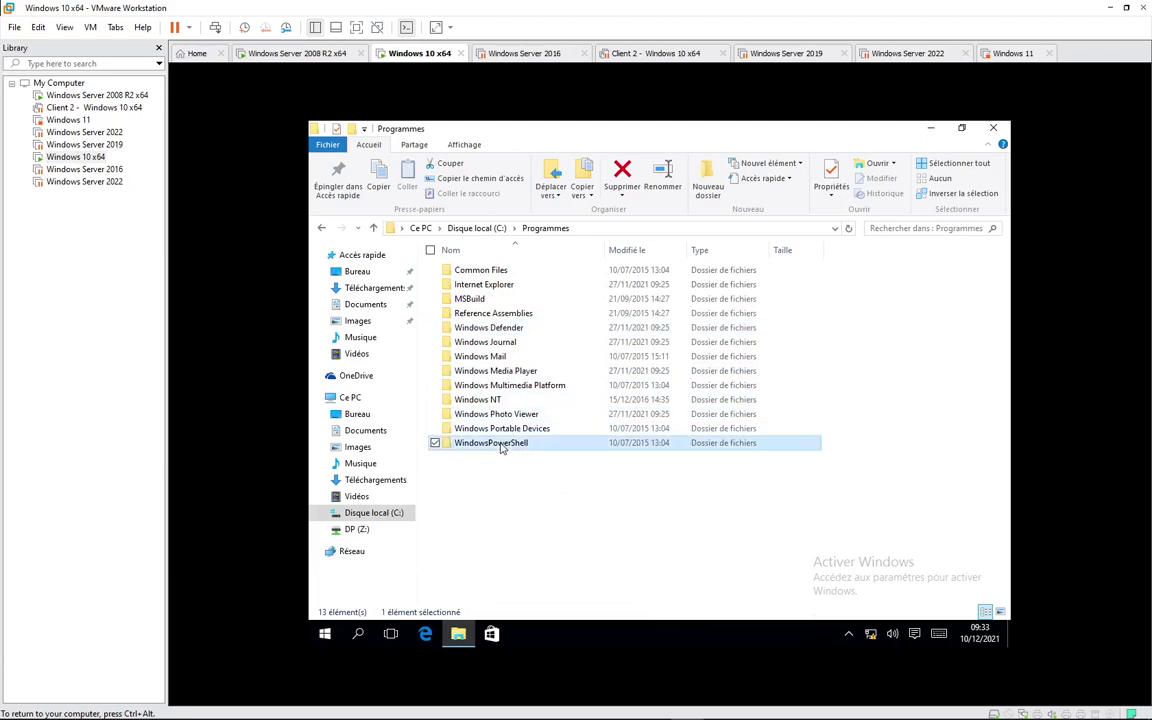
{"action": "right_click", "coordinate": [496, 444]}
{"action": "left_click", "coordinate": [473, 430]}
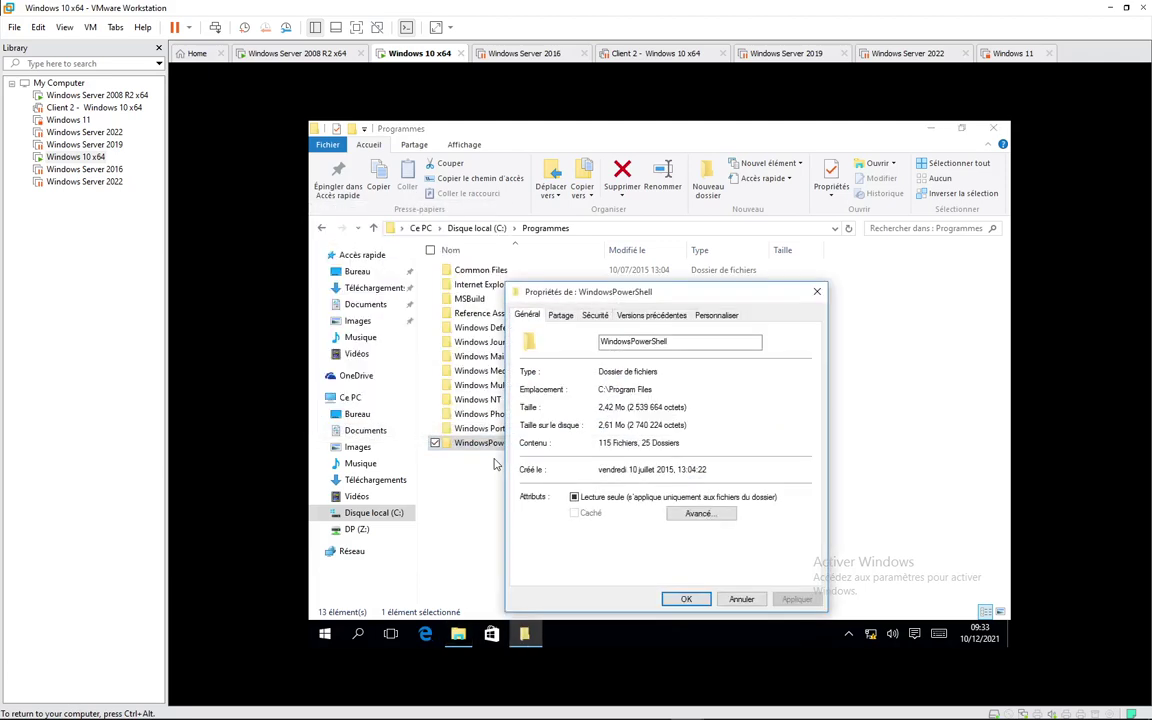
{"action": "left_click", "coordinate": [740, 599]}
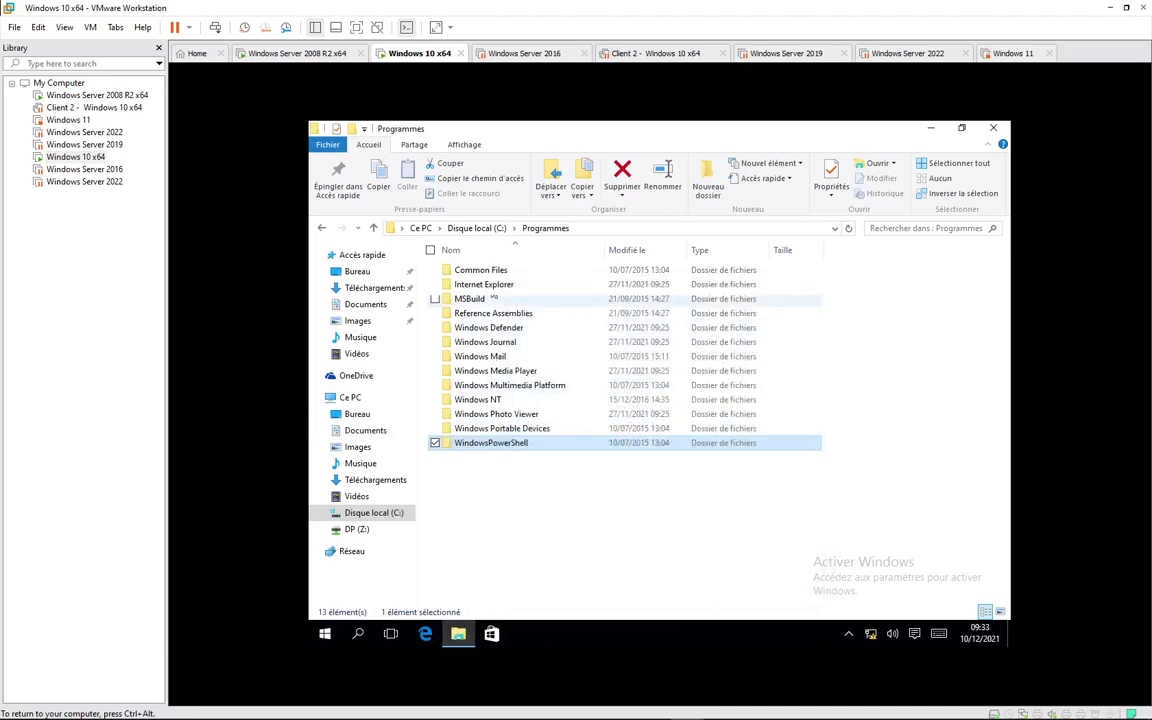
Step: Check the sizes of Downloaded Program Files and fr-FR in Windows, then return to C:
{"action": "left_click", "coordinate": [478, 229]}
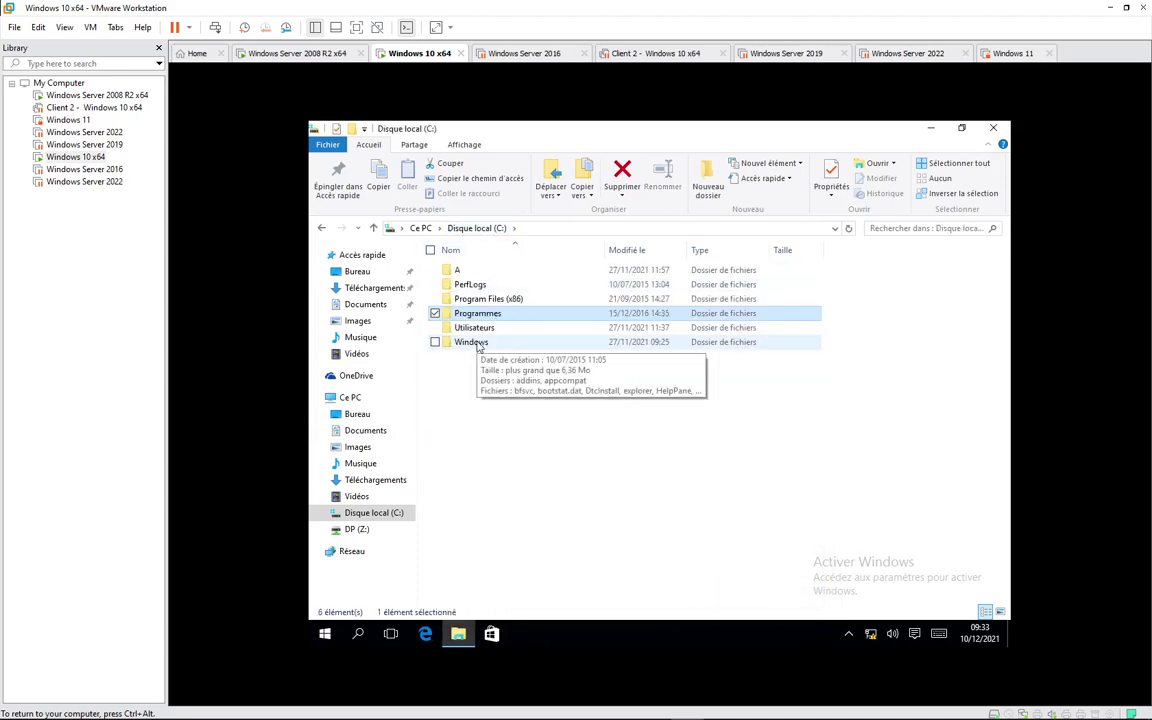
{"action": "double_click", "coordinate": [477, 344]}
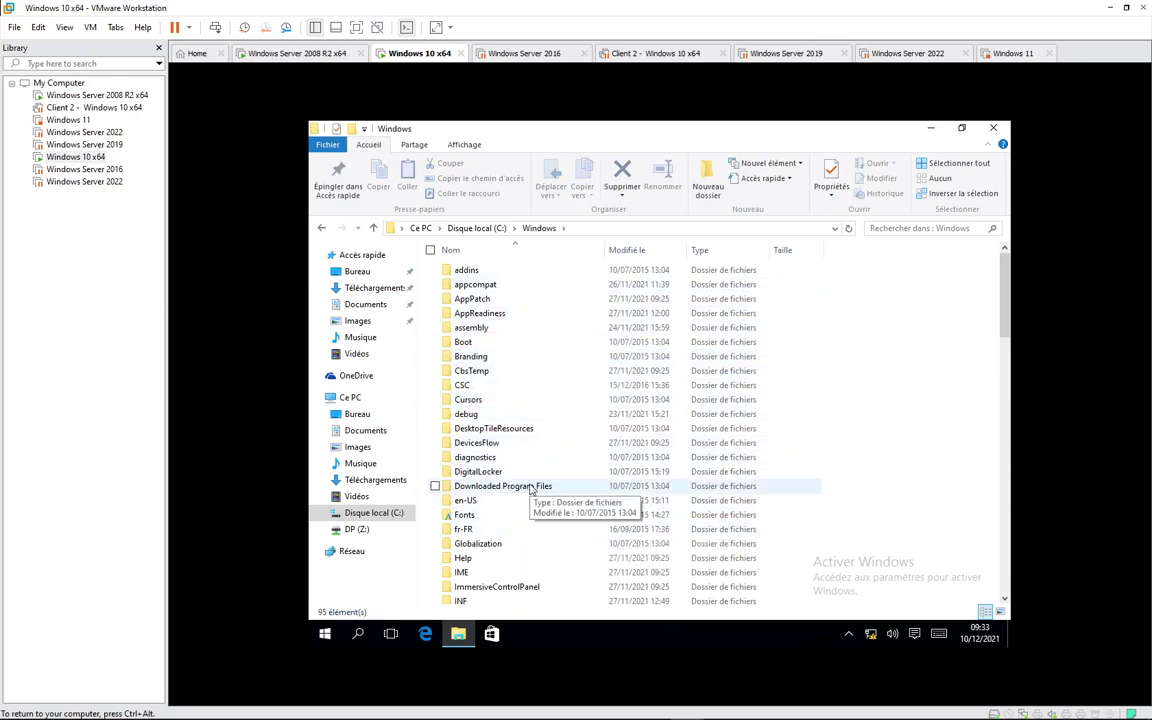
{"action": "right_click", "coordinate": [531, 487]}
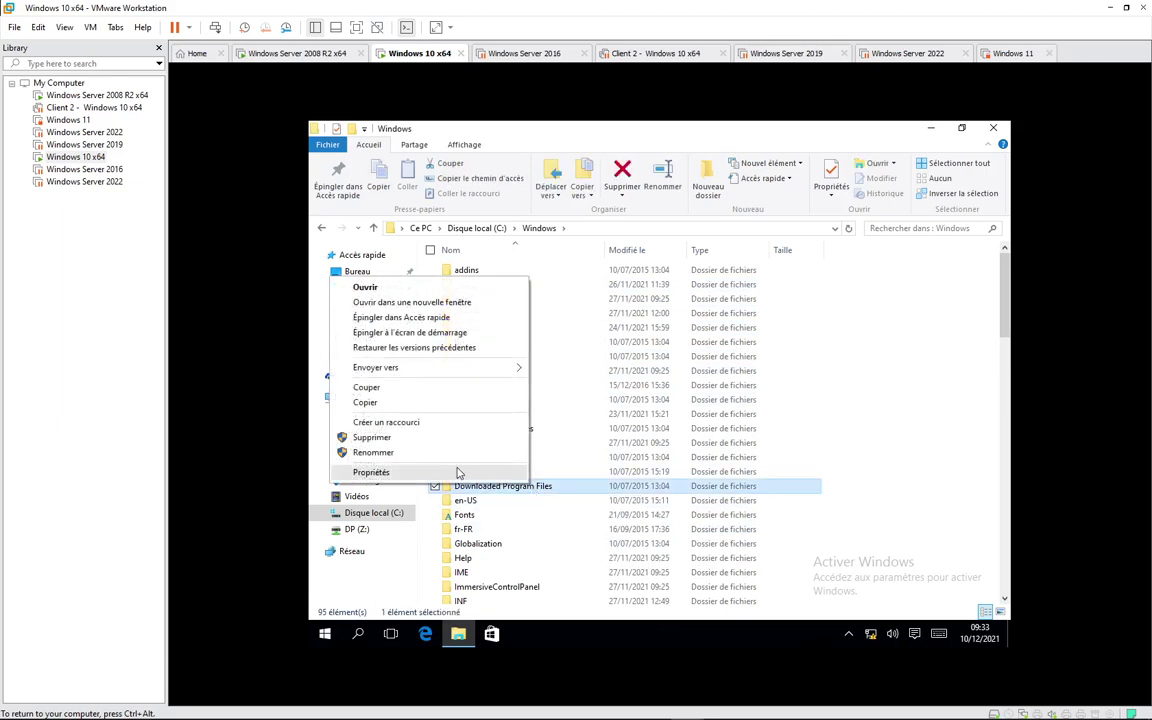
{"action": "left_click", "coordinate": [455, 471]}
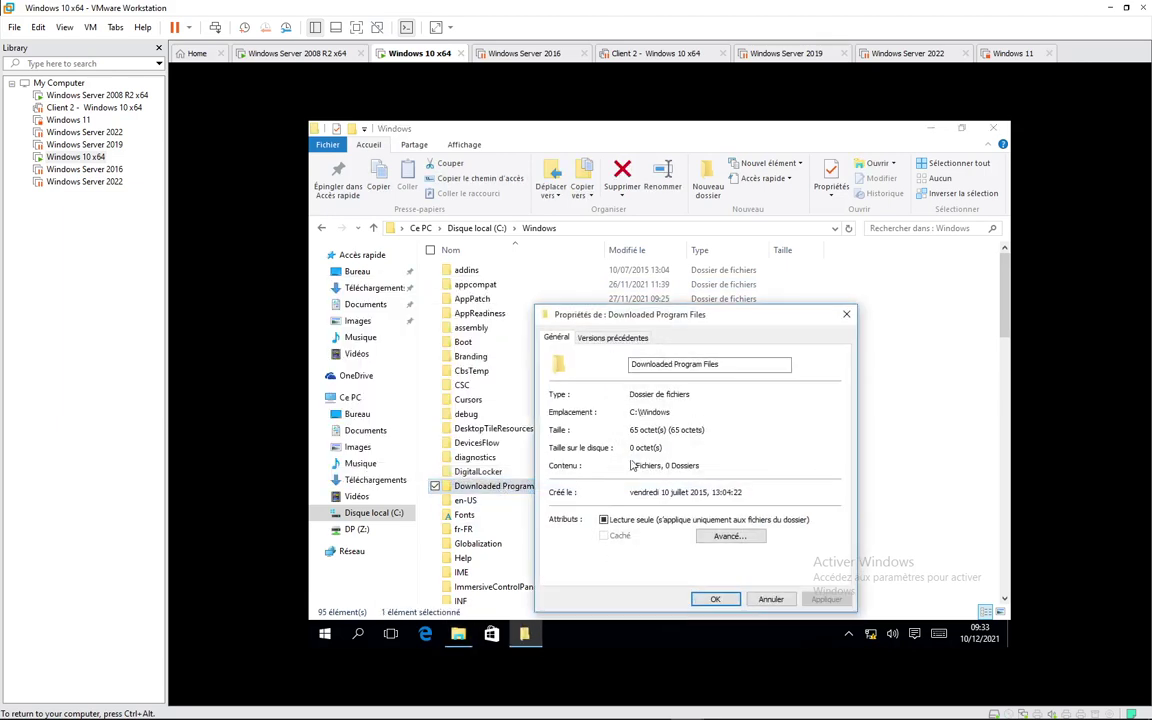
{"action": "left_click", "coordinate": [770, 598]}
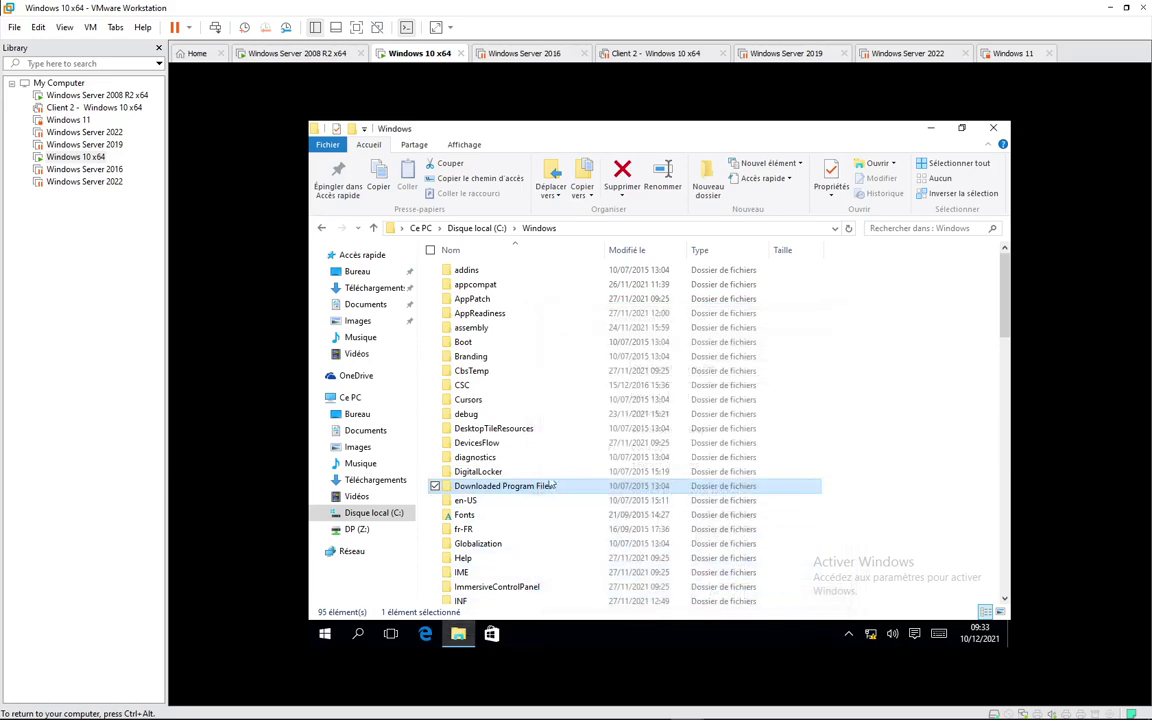
{"action": "right_click", "coordinate": [468, 530]}
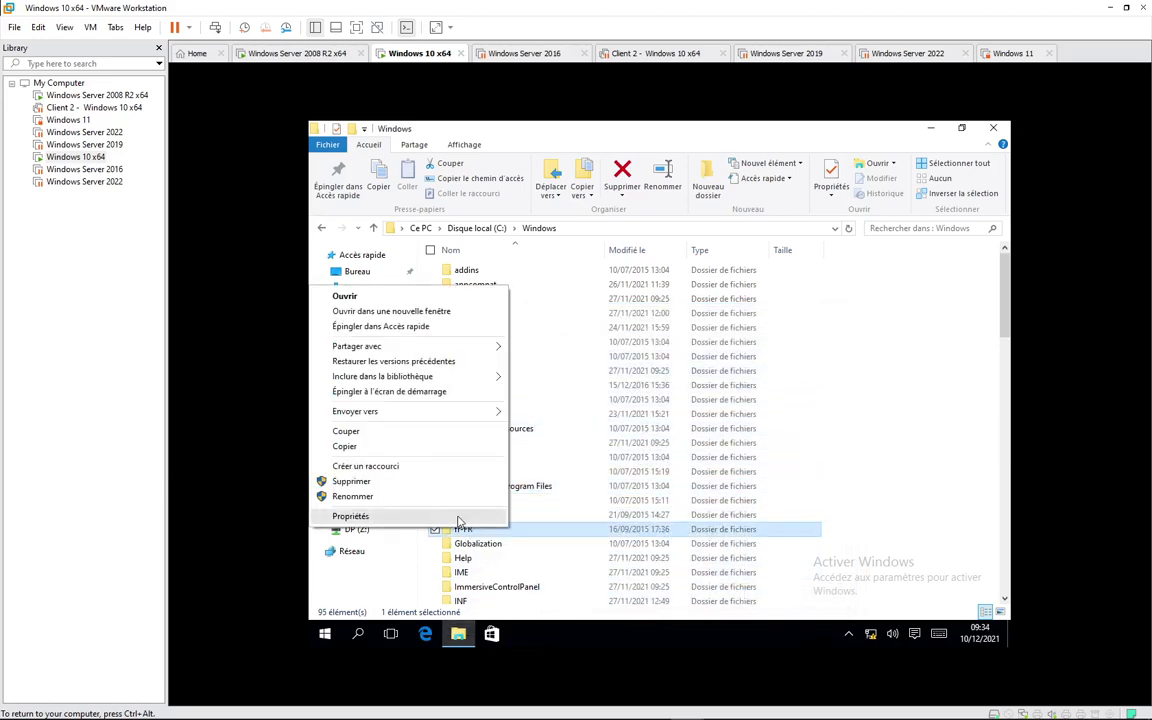
{"action": "left_click", "coordinate": [475, 517]}
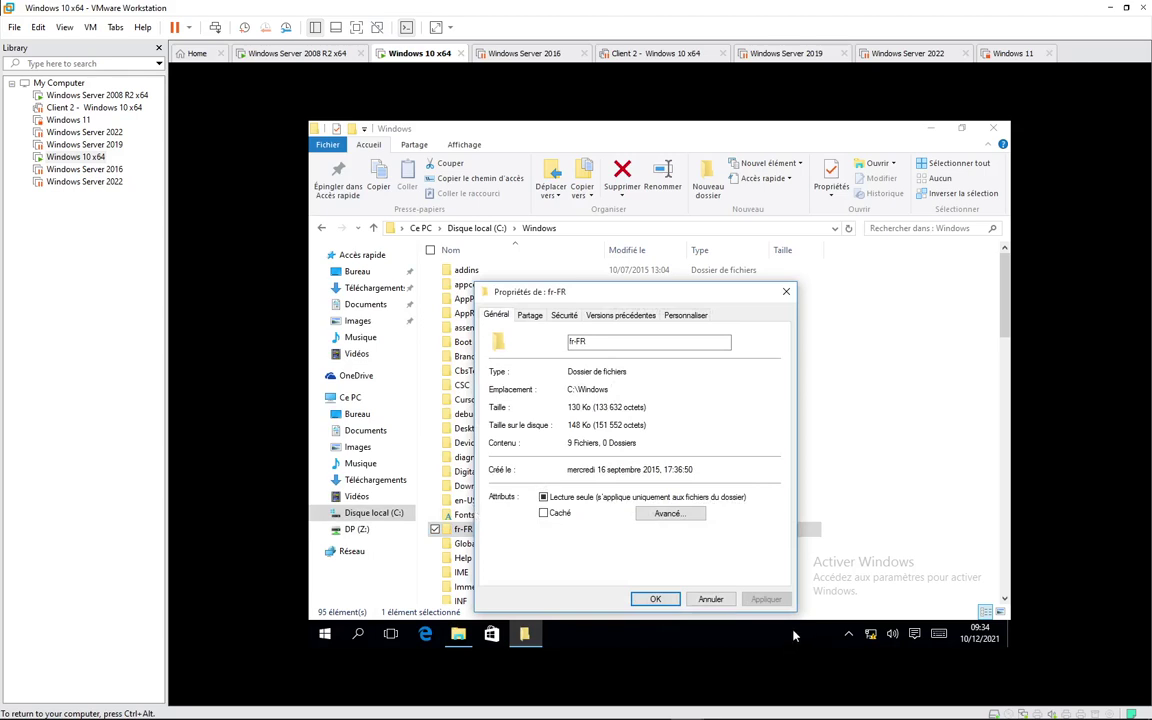
{"action": "left_click", "coordinate": [706, 599]}
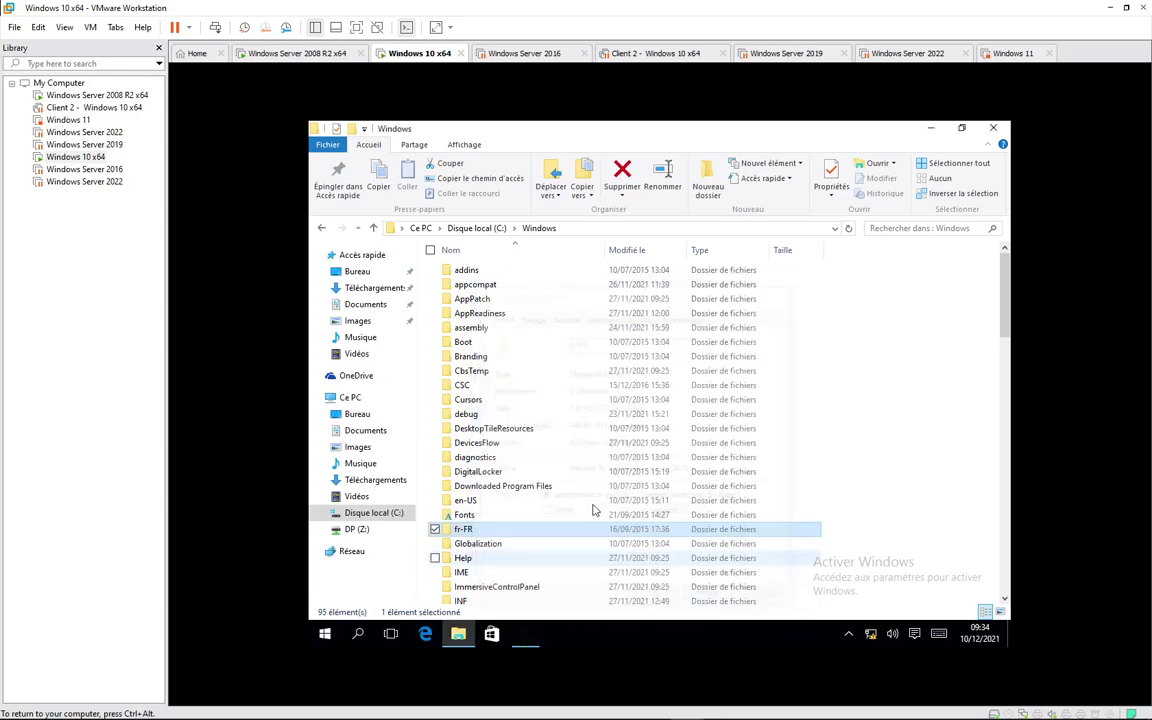
{"action": "left_click", "coordinate": [495, 229]}
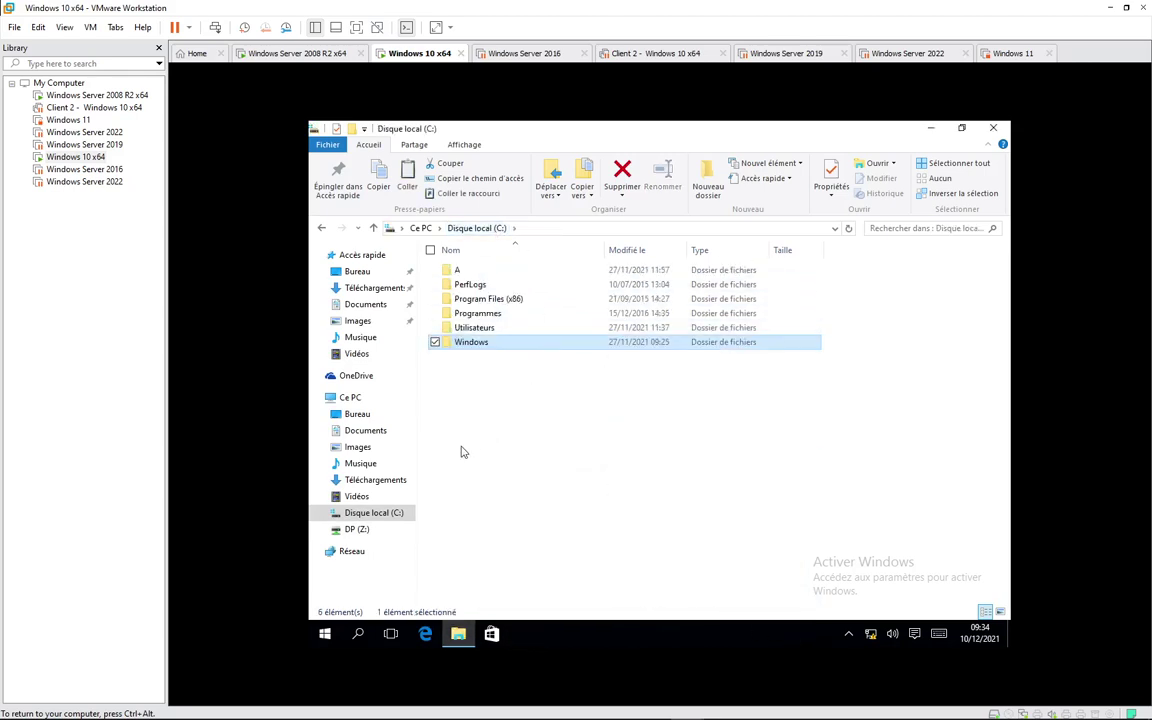
Step: Paste the Windows folder into DP (Z:), continue past the access warning, and decline the administrator prompt
{"action": "left_click", "coordinate": [360, 529]}
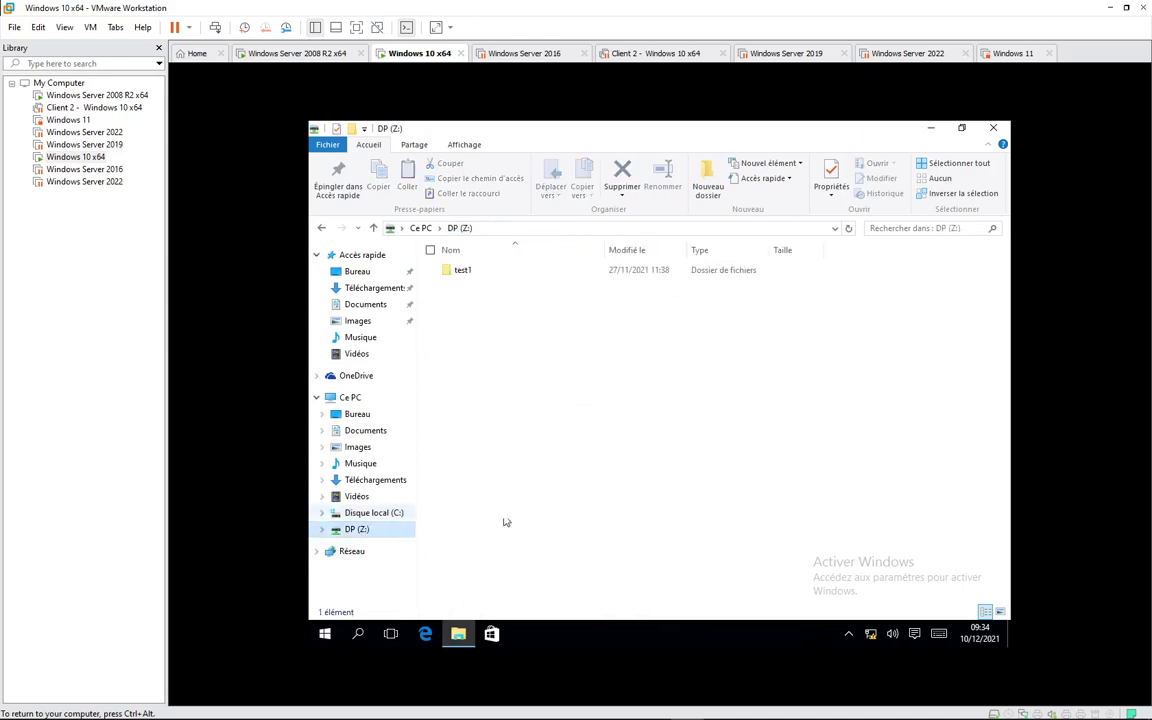
{"action": "right_click", "coordinate": [571, 378]}
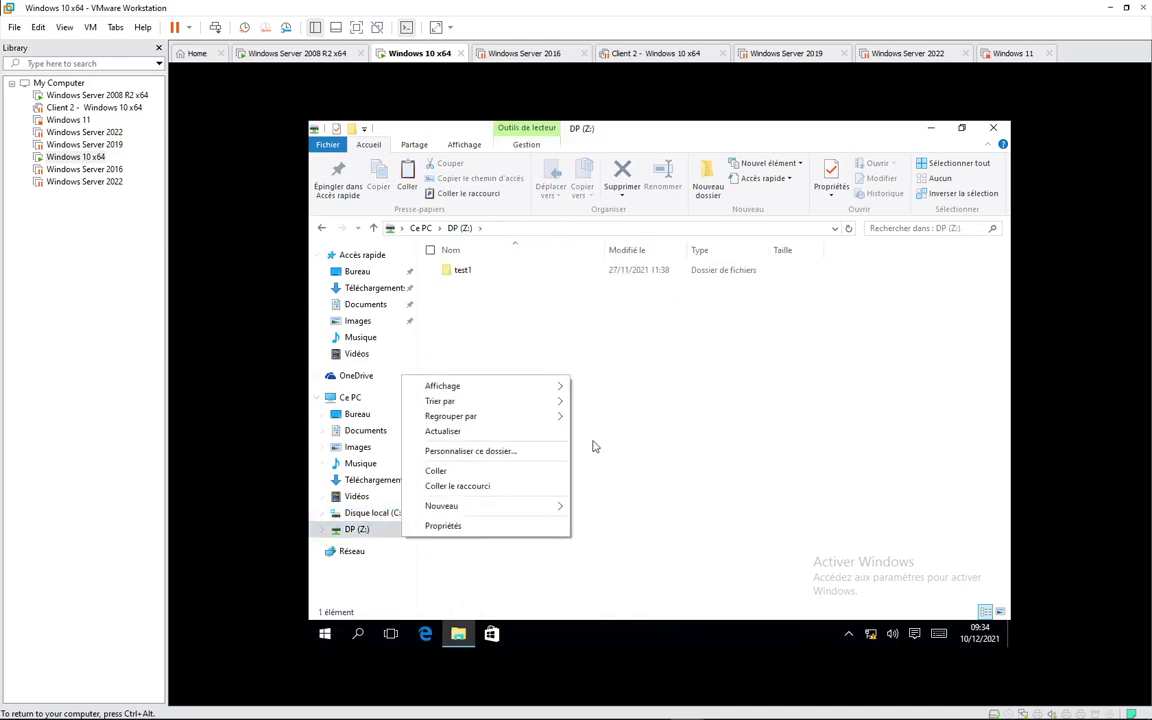
{"action": "left_click", "coordinate": [505, 471]}
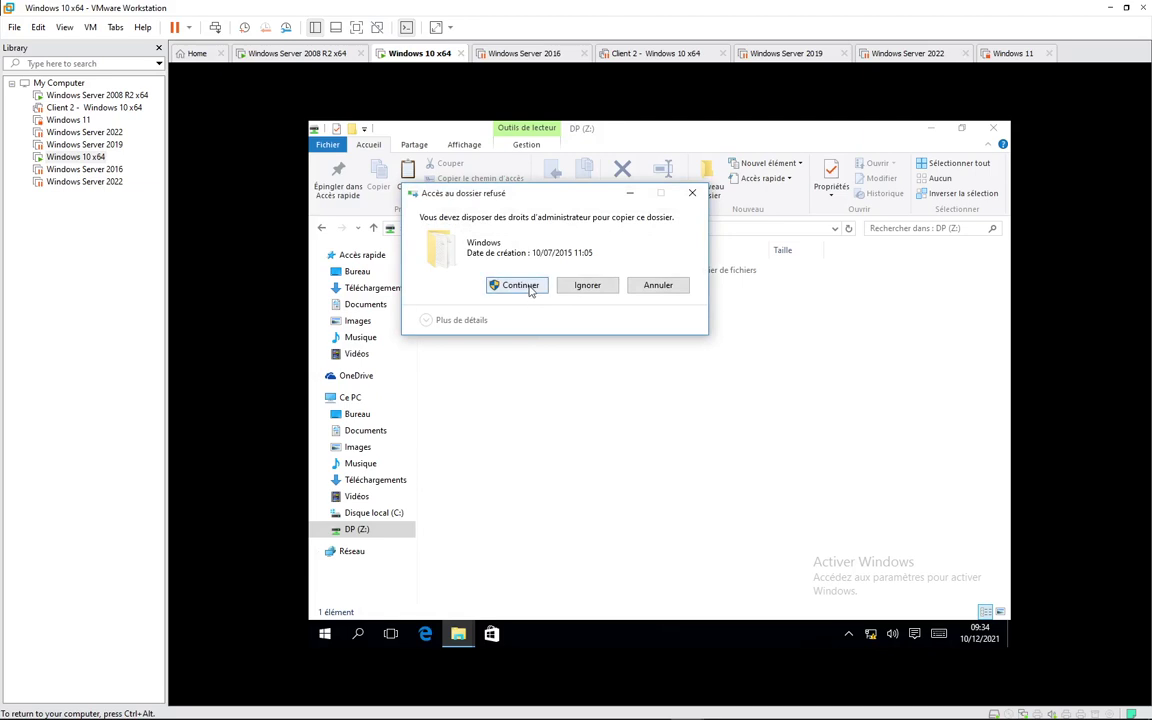
{"action": "left_click", "coordinate": [521, 287]}
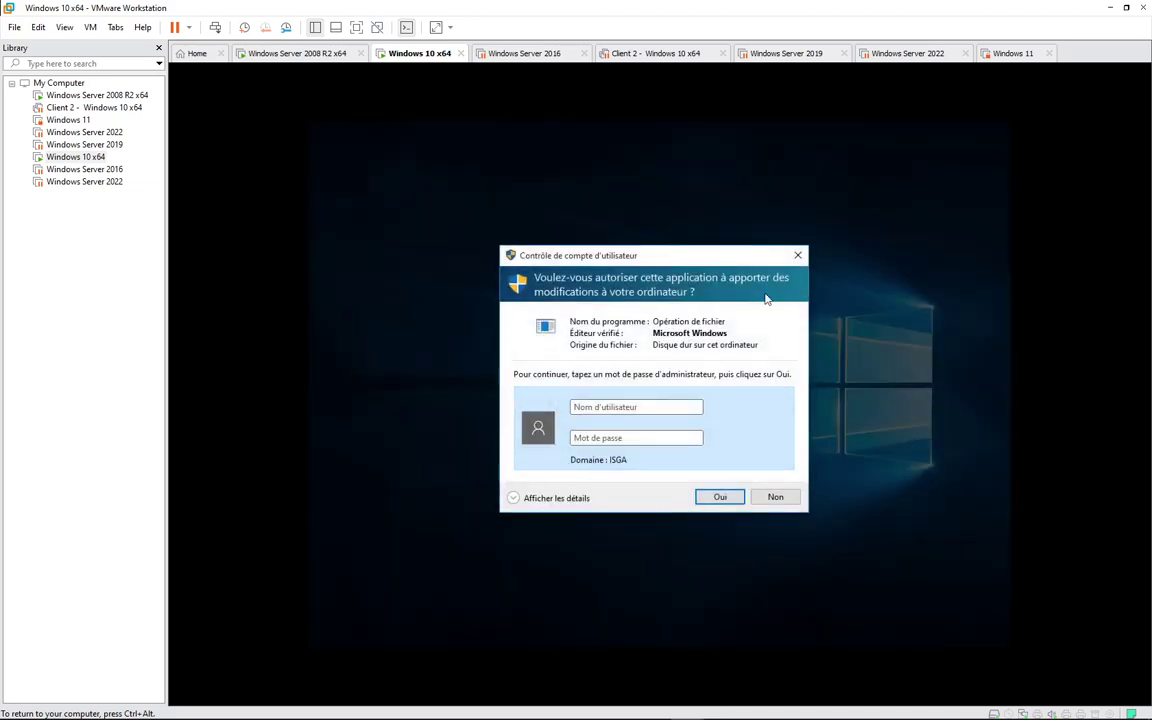
{"action": "left_click", "coordinate": [776, 498]}
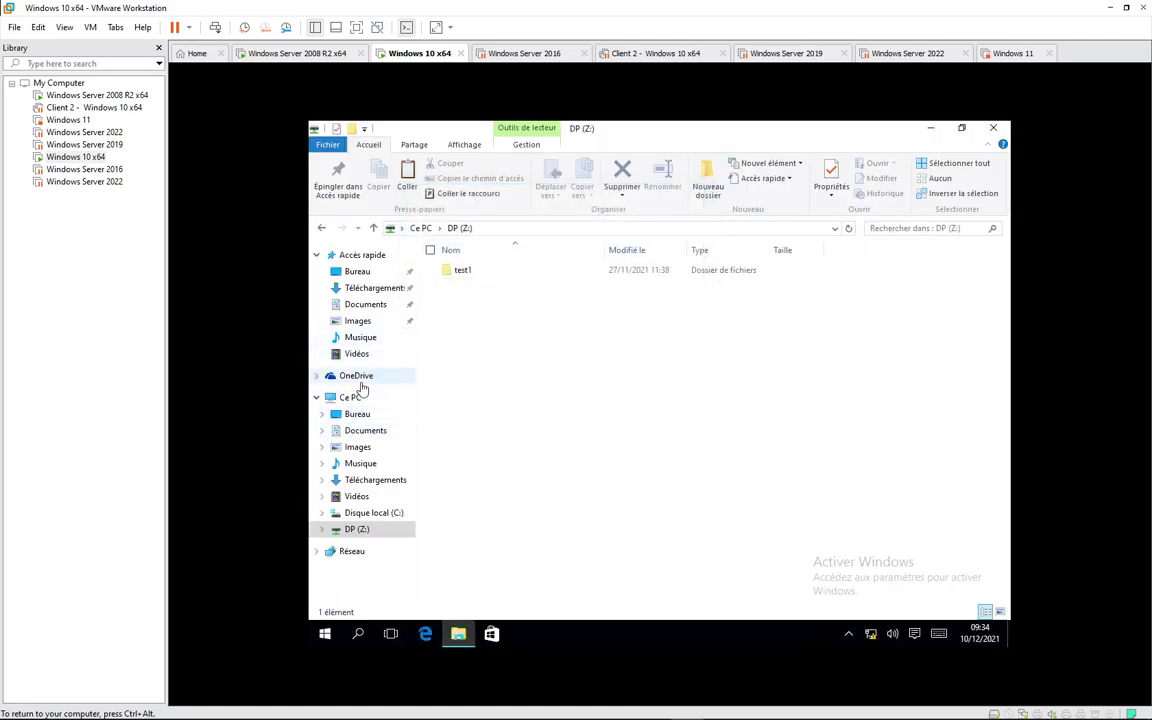
Step: Check a user profile folder's size in C:\Utilisateurs, then open the DP (Z:) drive
{"action": "left_click", "coordinate": [360, 478]}
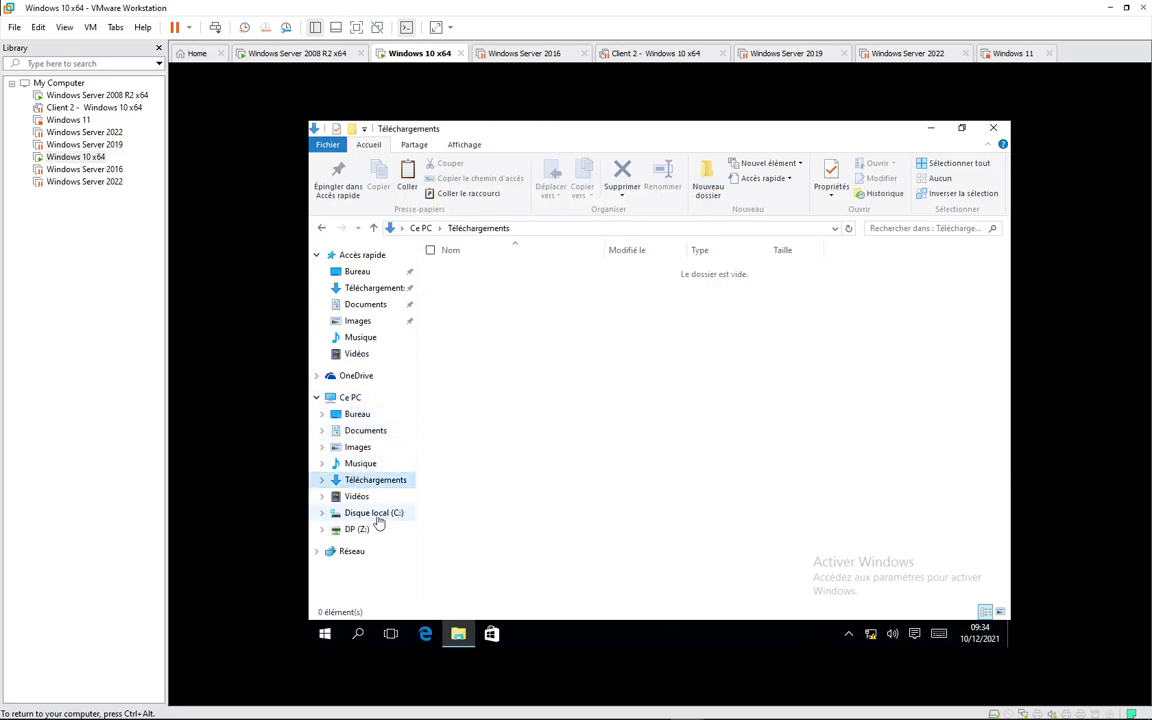
{"action": "left_click", "coordinate": [373, 512]}
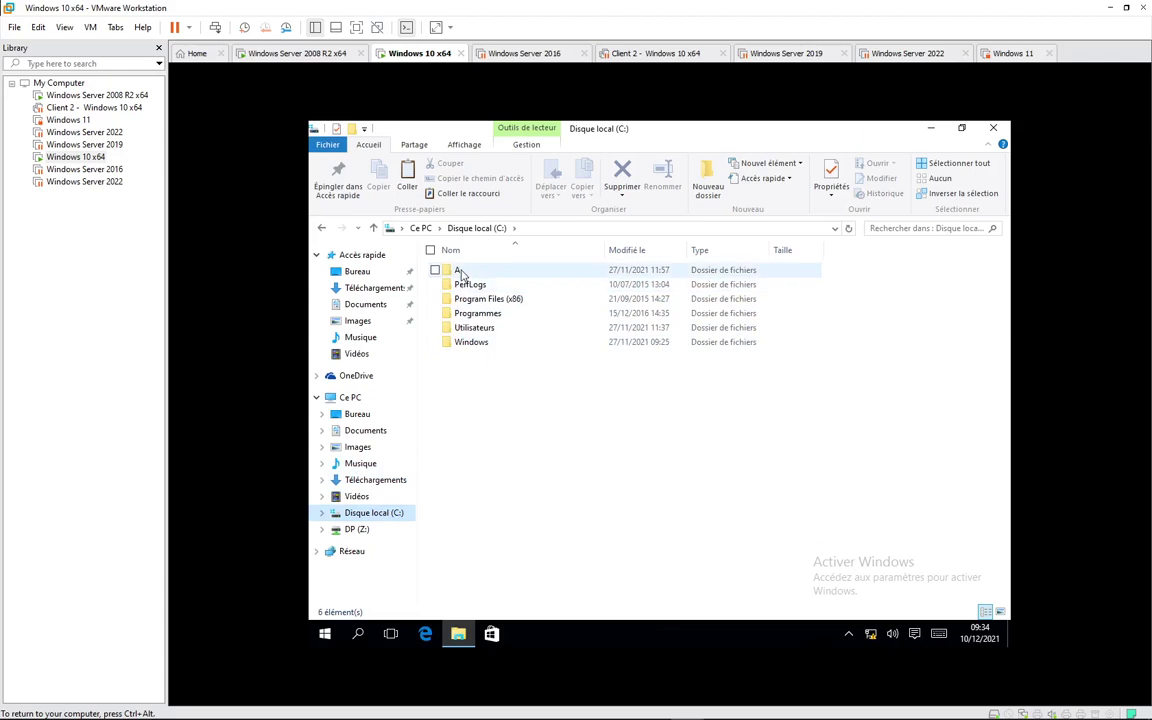
{"action": "left_click", "coordinate": [474, 330]}
{"action": "double_click", "coordinate": [474, 330]}
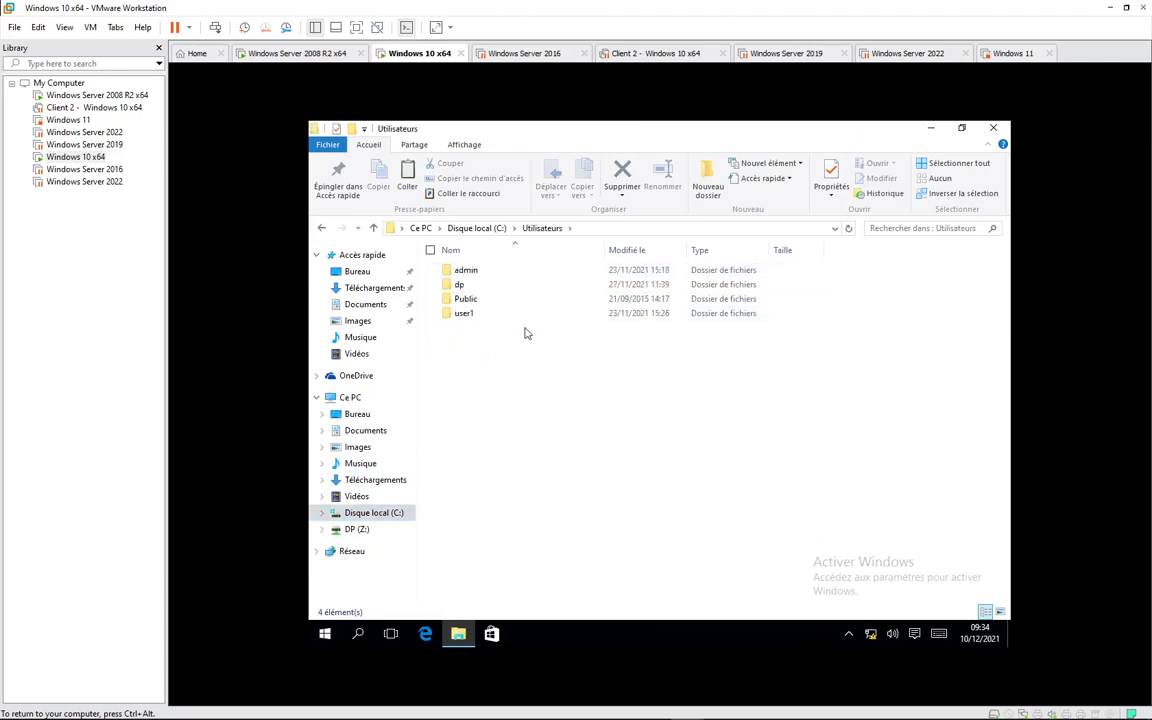
{"action": "left_click", "coordinate": [460, 286]}
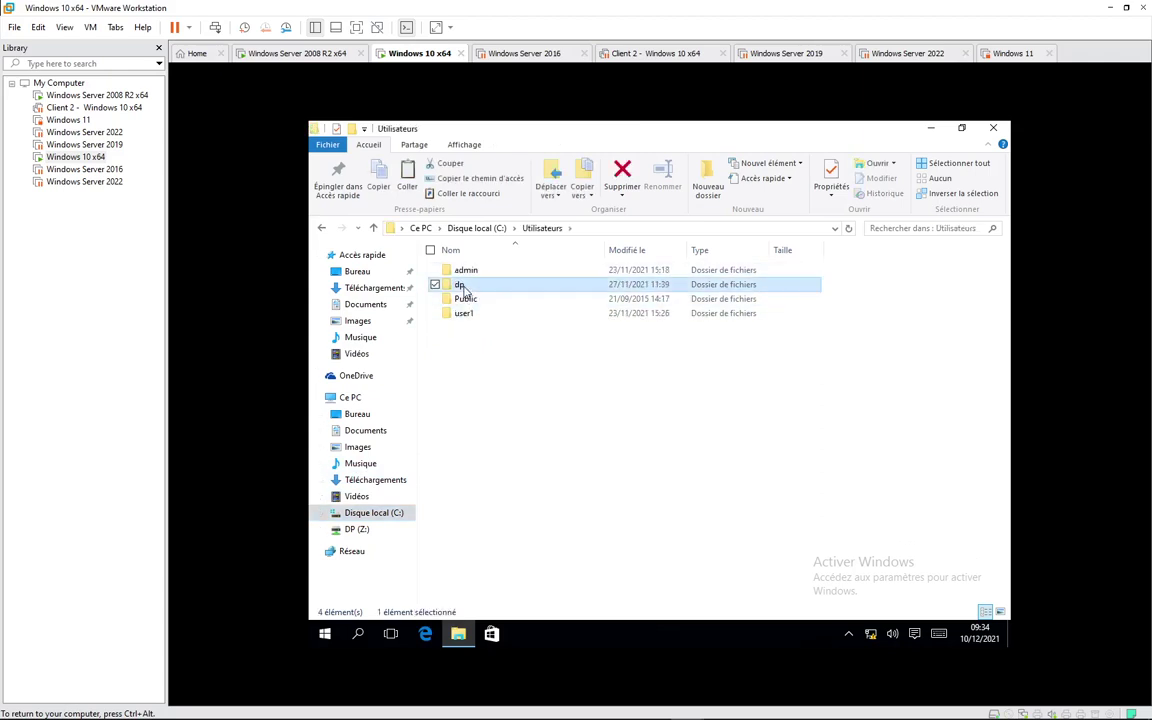
{"action": "right_click", "coordinate": [463, 289]}
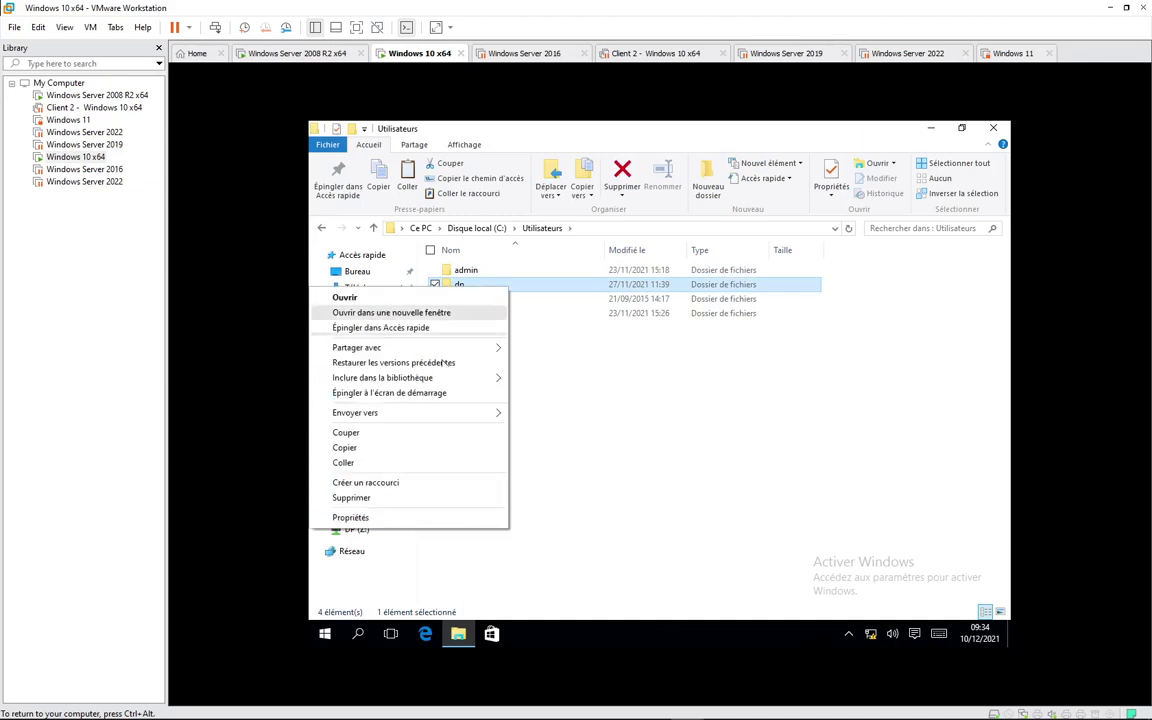
{"action": "left_click", "coordinate": [397, 516]}
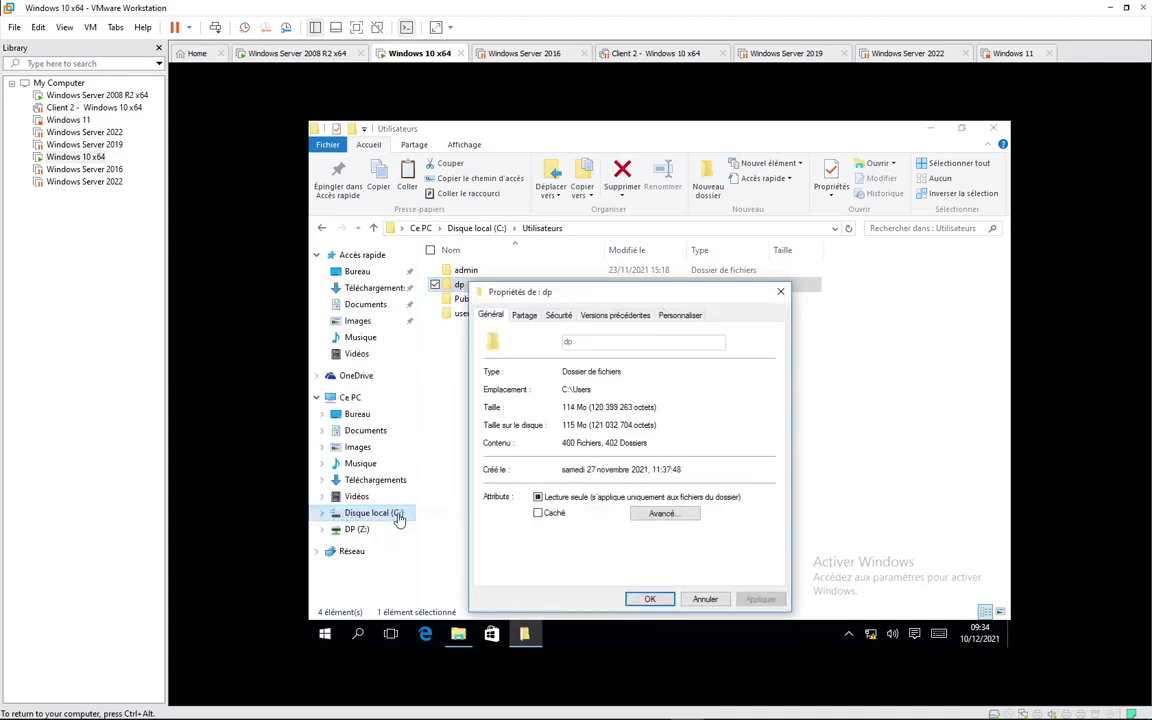
{"action": "left_click", "coordinate": [704, 598]}
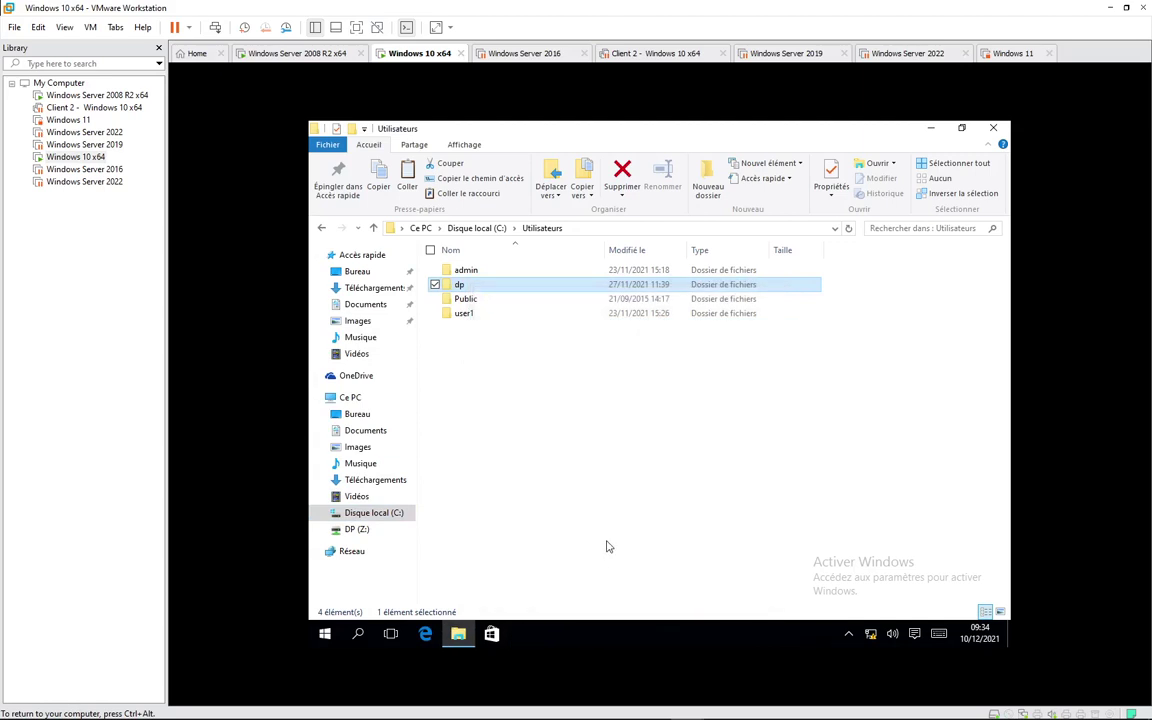
{"action": "left_click", "coordinate": [356, 529]}
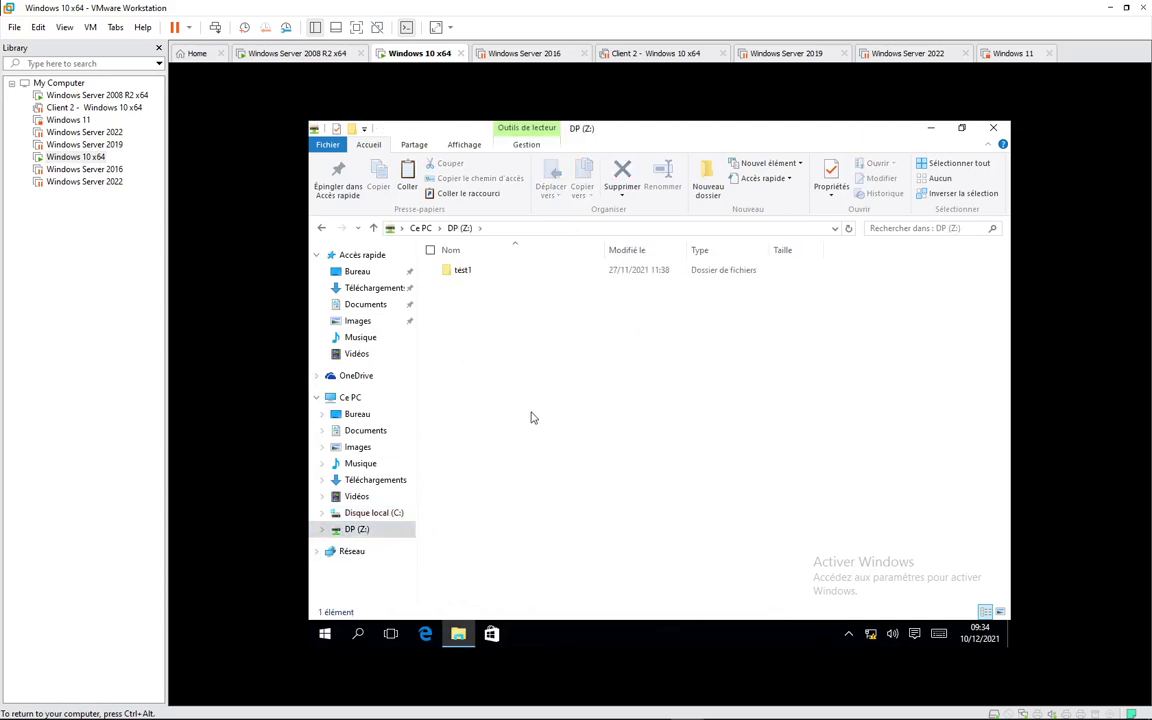
Step: Paste the 2 665 Utilisateurs items onto DP (Z:) and view its usage in Ce PC
{"action": "key", "text": "ctrl+v"}
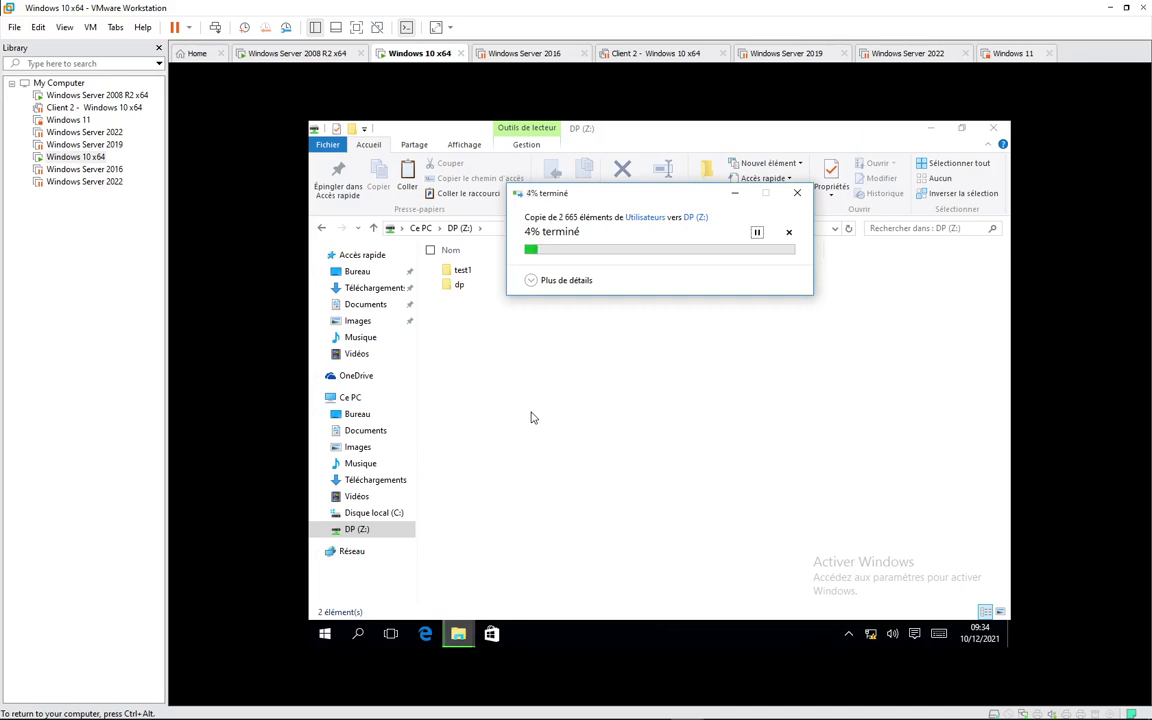
{"action": "left_click", "coordinate": [418, 228]}
{"action": "left_click", "coordinate": [557, 431]}
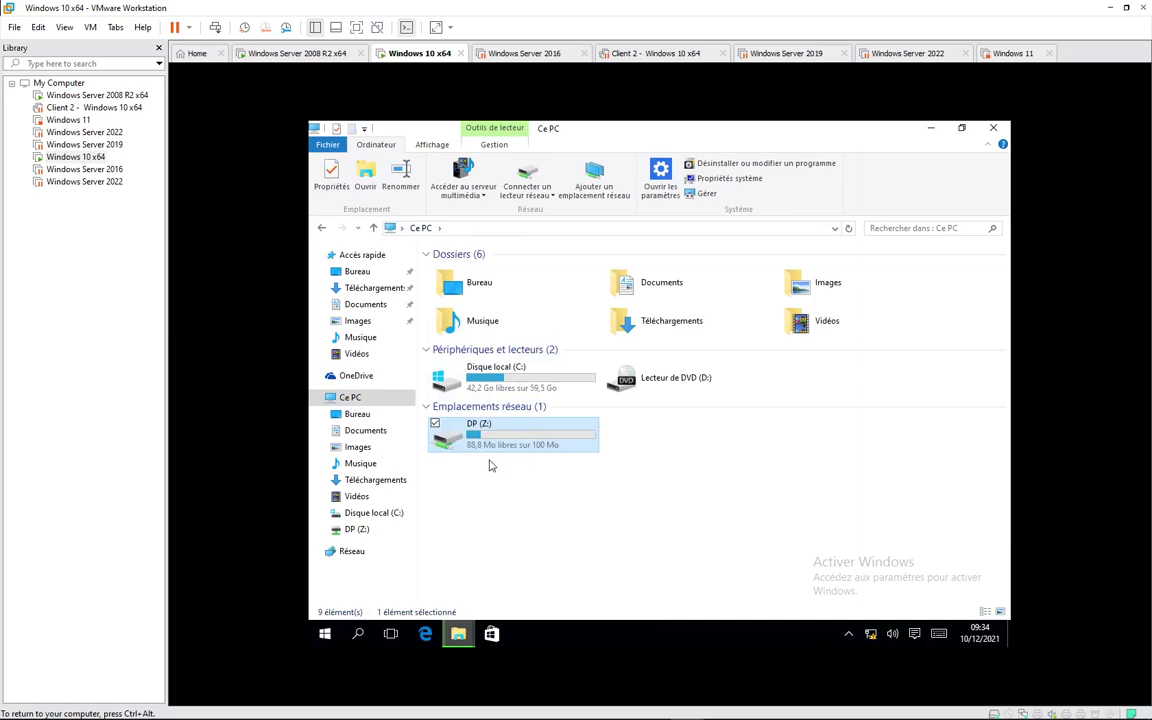
{"action": "right_click", "coordinate": [561, 503]}
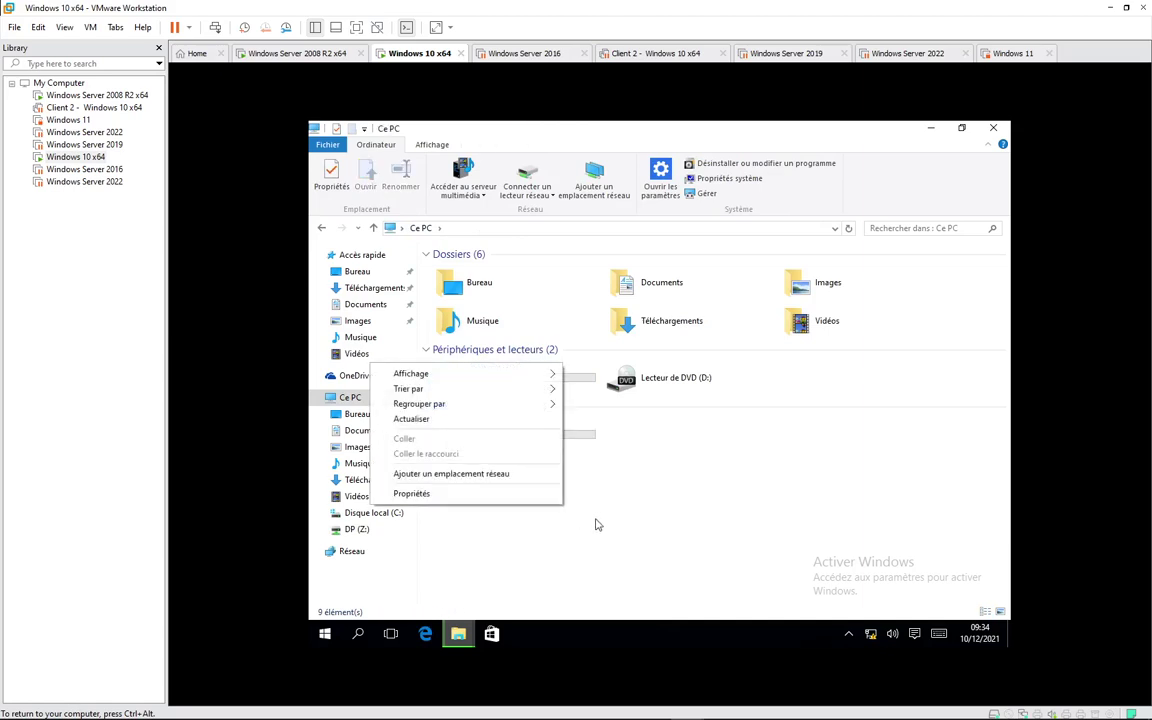
{"action": "left_click", "coordinate": [491, 420]}
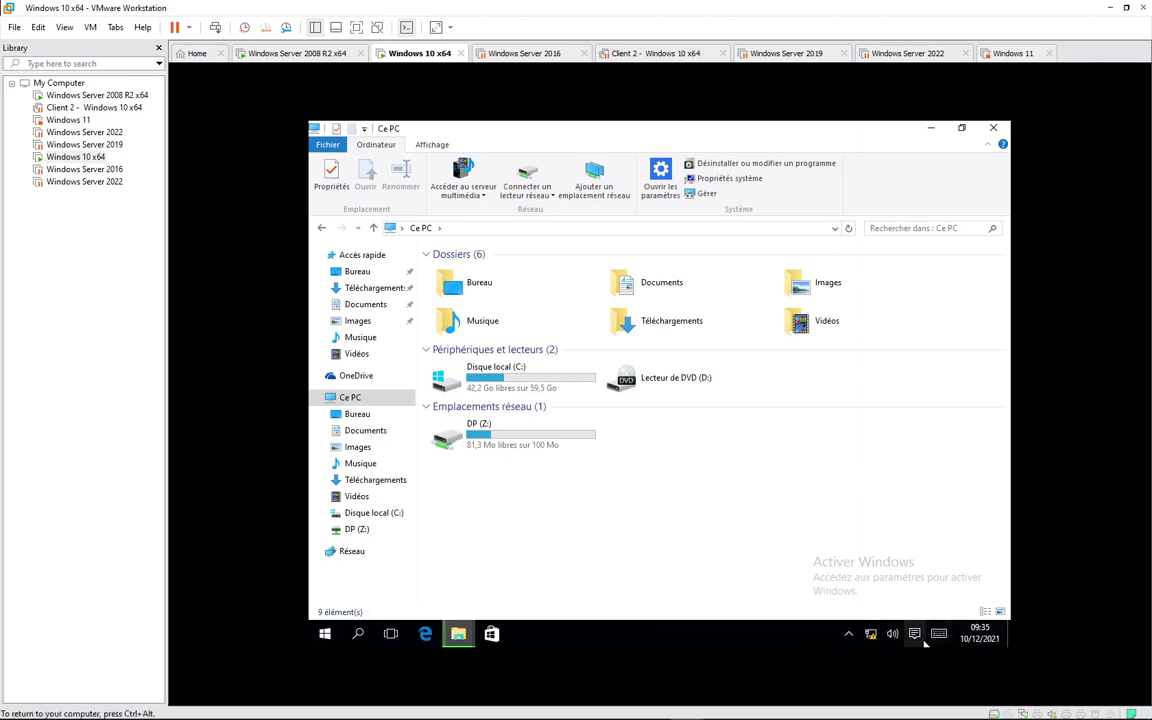
Step: Refresh Ce PC repeatedly until Z: free space drops to 65,6 Mo of 100 Mo
{"action": "key", "text": "ctrl+alt"}
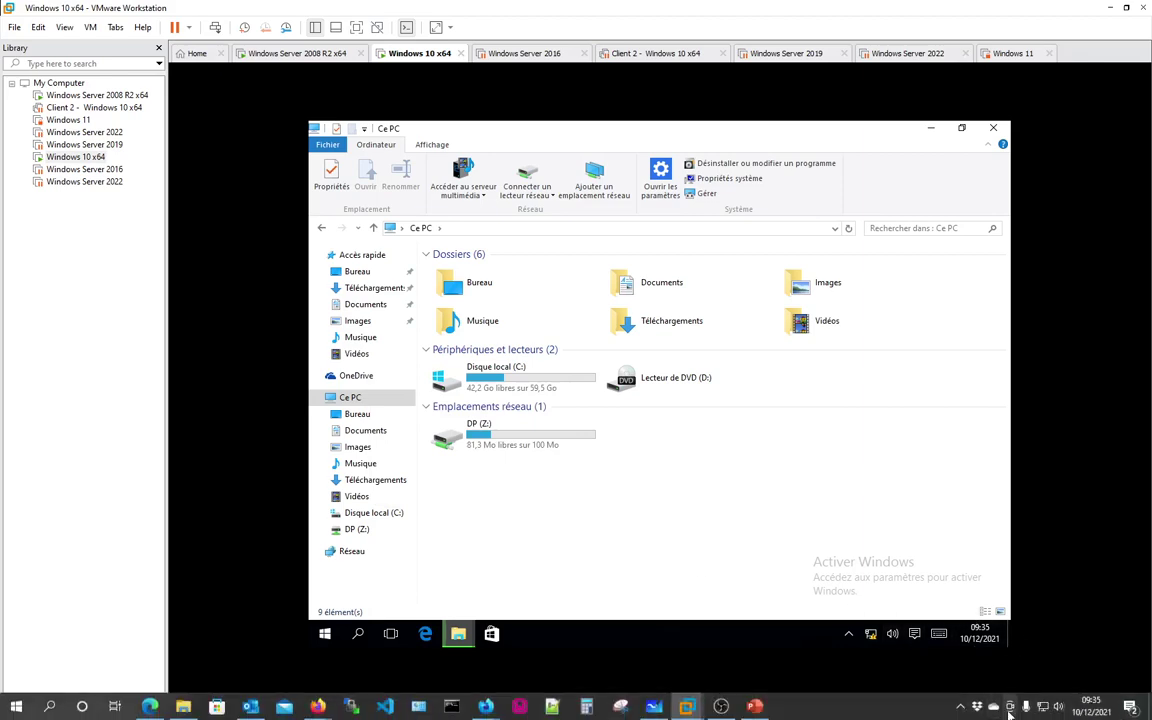
{"action": "right_click", "coordinate": [601, 514]}
{"action": "left_click", "coordinate": [448, 422]}
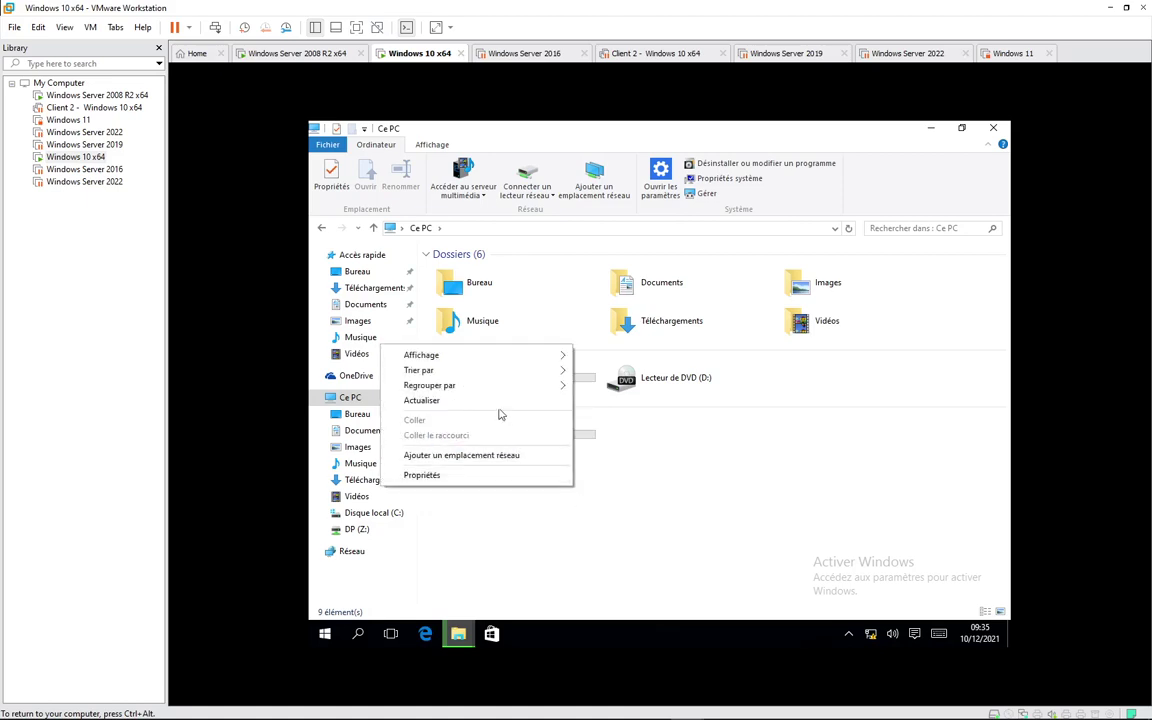
{"action": "left_click", "coordinate": [496, 402]}
{"action": "right_click", "coordinate": [616, 519]}
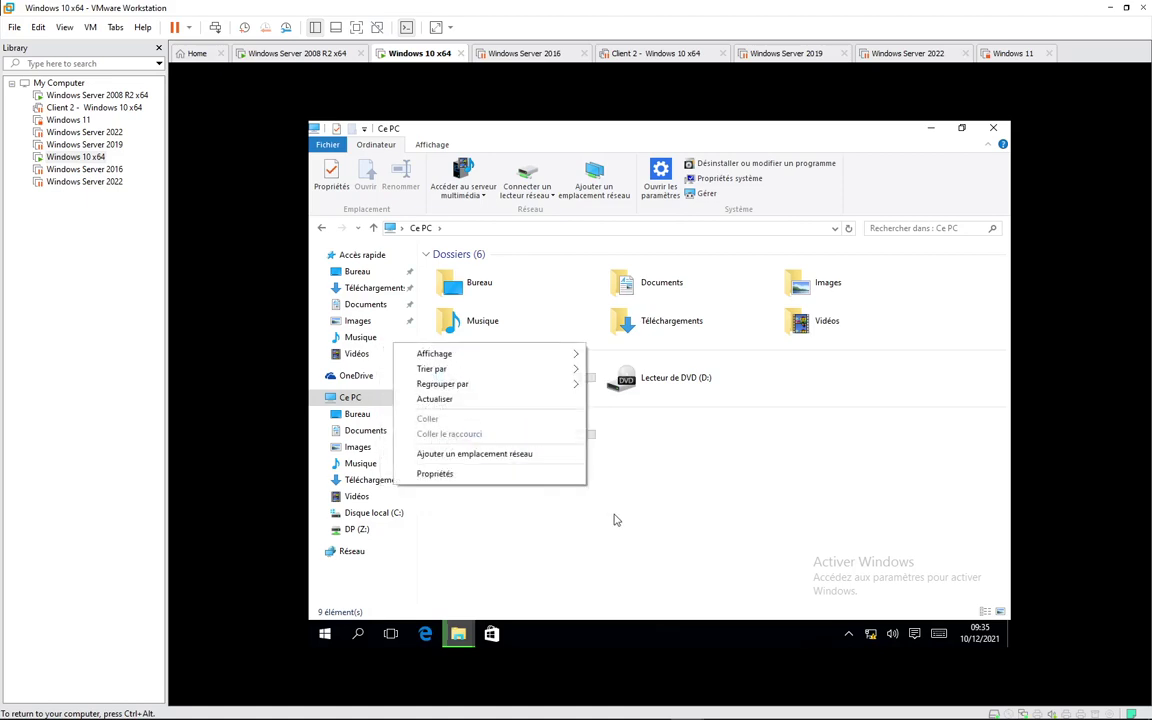
{"action": "left_click", "coordinate": [483, 400]}
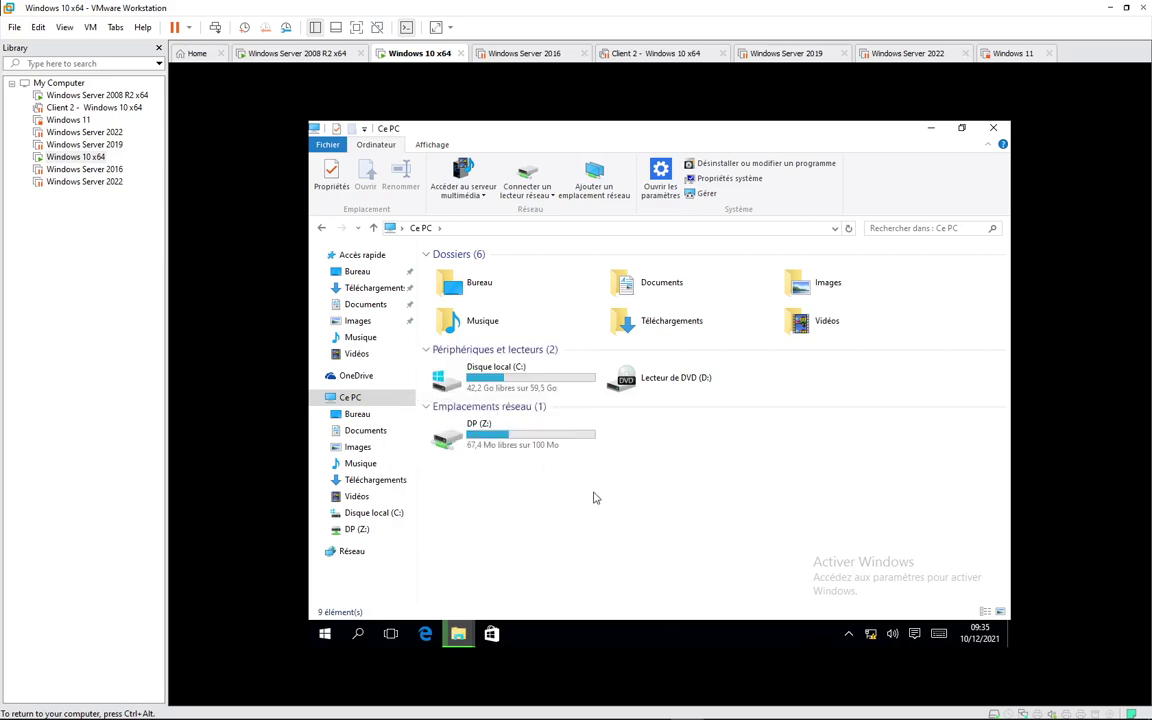
{"action": "right_click", "coordinate": [594, 497]}
{"action": "left_click", "coordinate": [483, 402]}
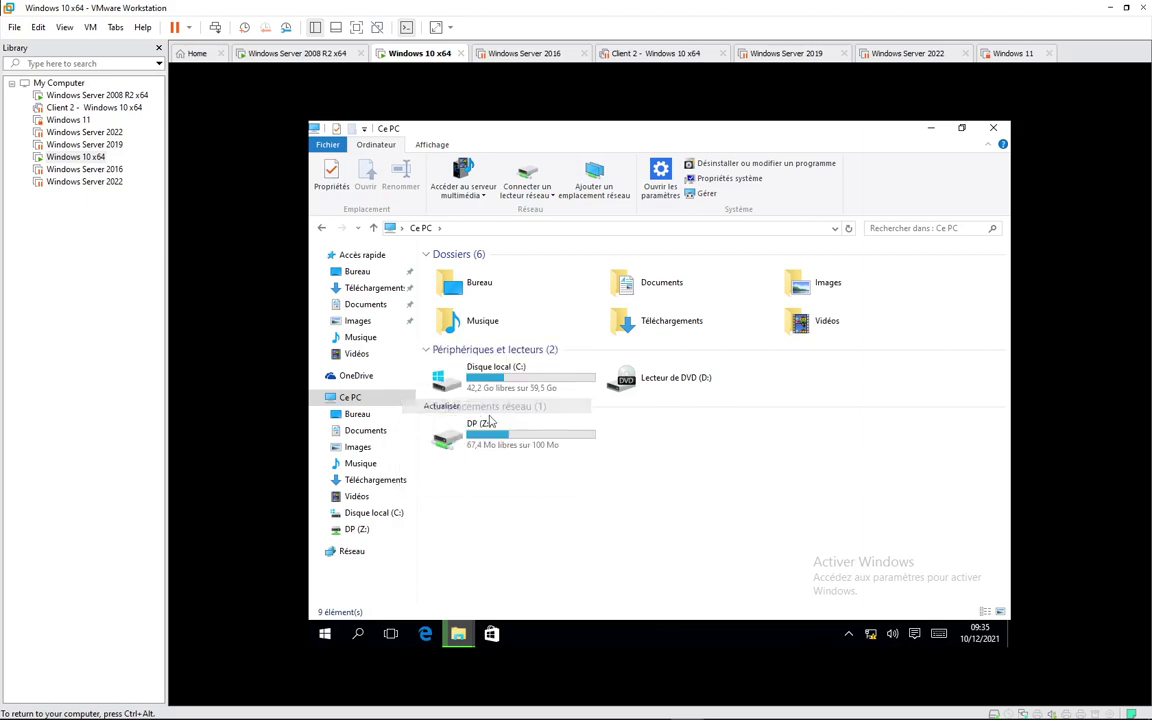
{"action": "right_click", "coordinate": [579, 497]}
{"action": "left_click", "coordinate": [496, 410]}
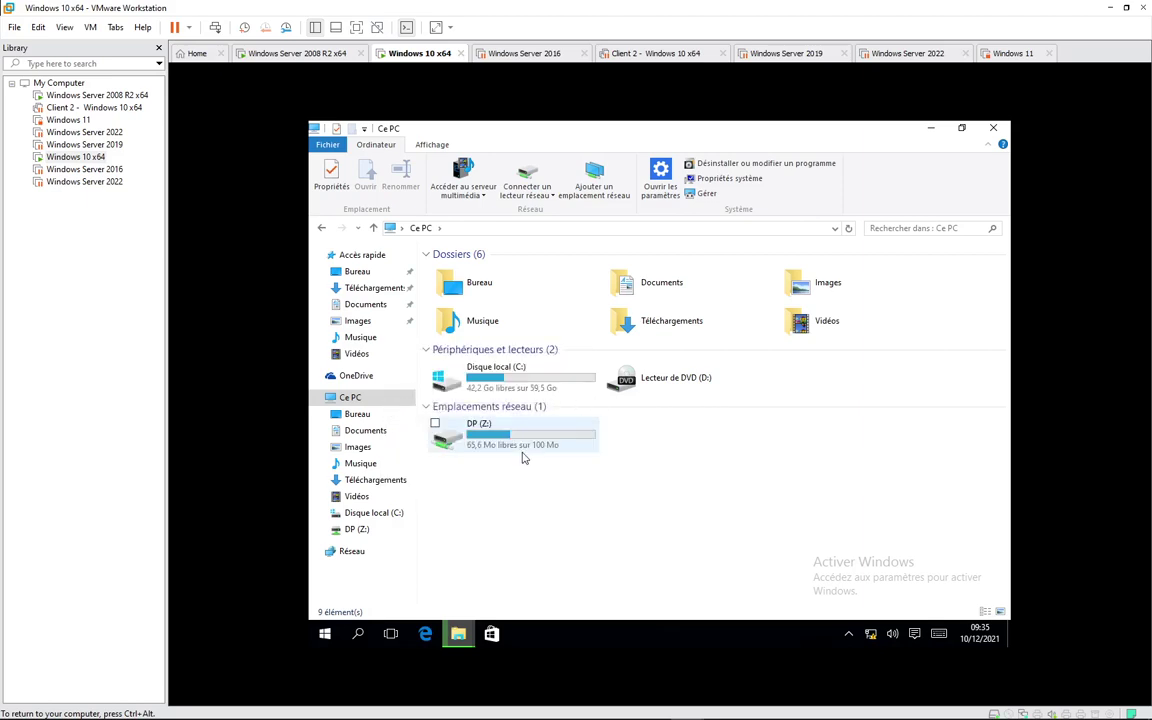
Step: Bring the copy progress window forward and dismiss the Windows Defender notification and update window
{"action": "mouse_move", "coordinate": [467, 630]}
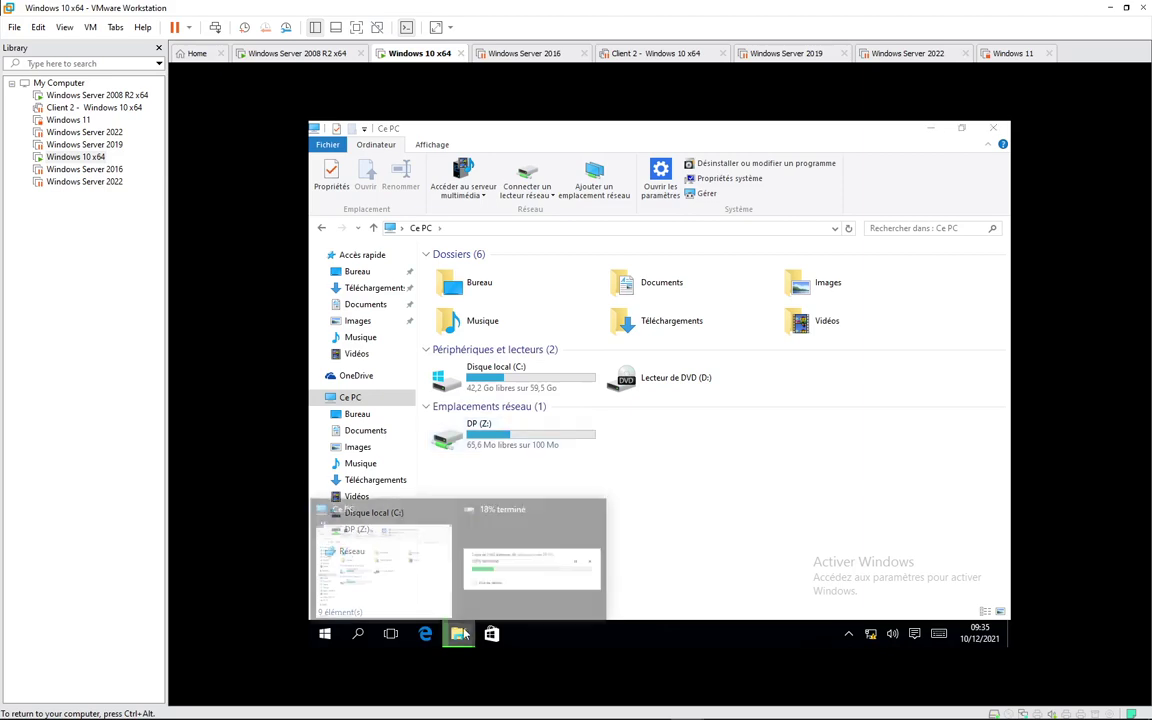
{"action": "left_click", "coordinate": [598, 545]}
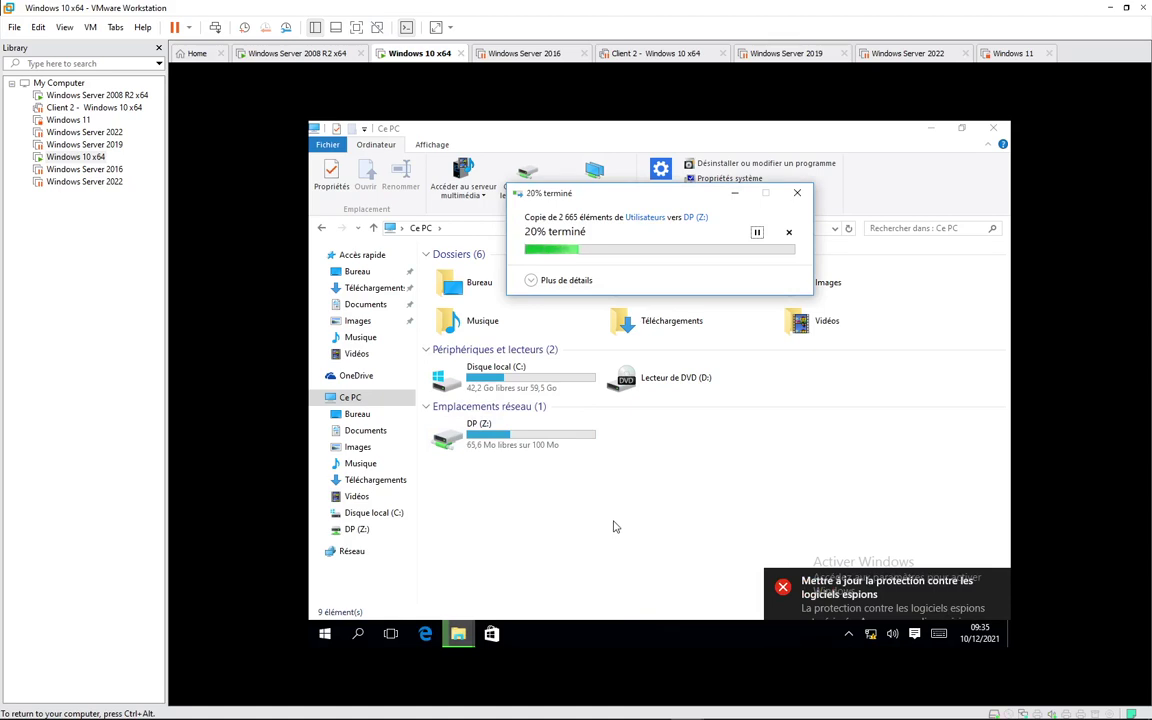
{"action": "mouse_move", "coordinate": [826, 580]}
{"action": "left_click", "coordinate": [708, 535]}
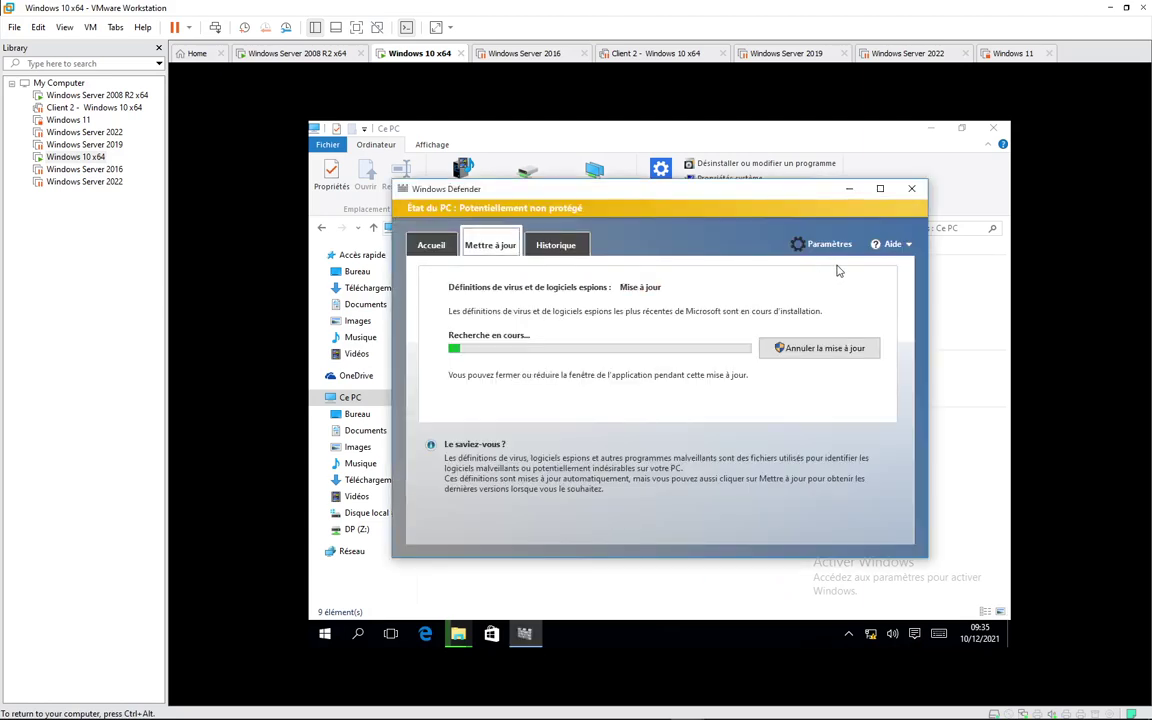
{"action": "left_click", "coordinate": [911, 188]}
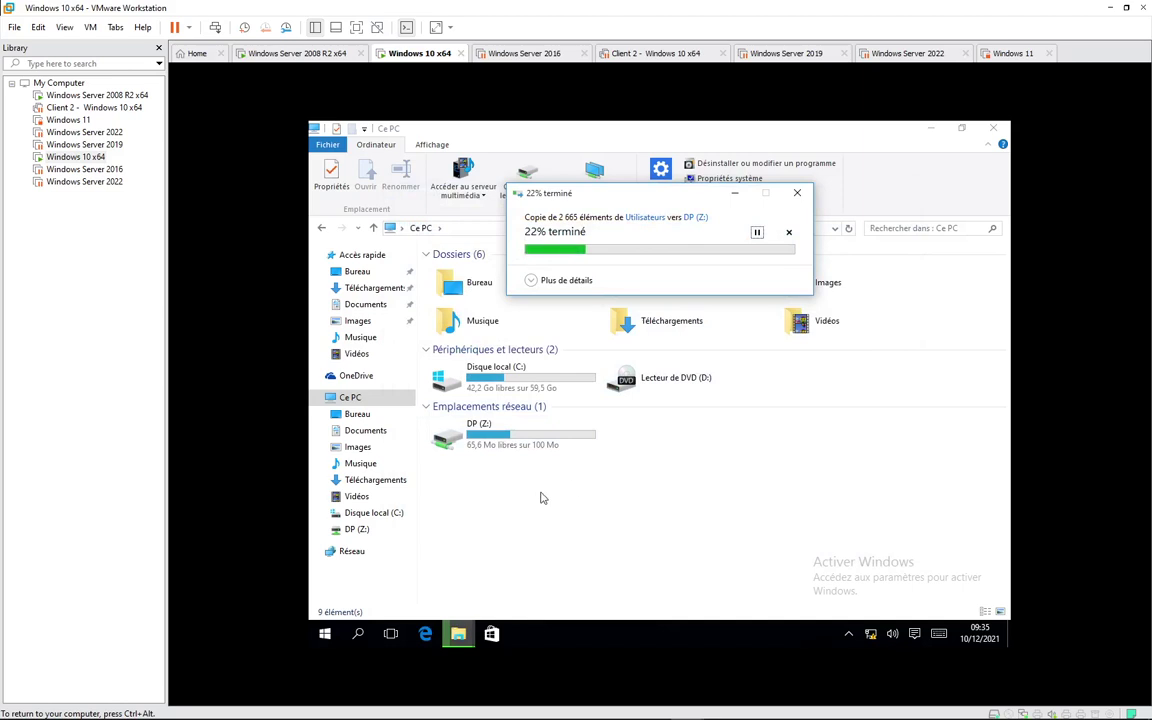
Step: Refresh Ce PC repeatedly to follow DP (Z:)'s shrinking free space
{"action": "right_click", "coordinate": [520, 497]}
{"action": "left_click", "coordinate": [372, 410]}
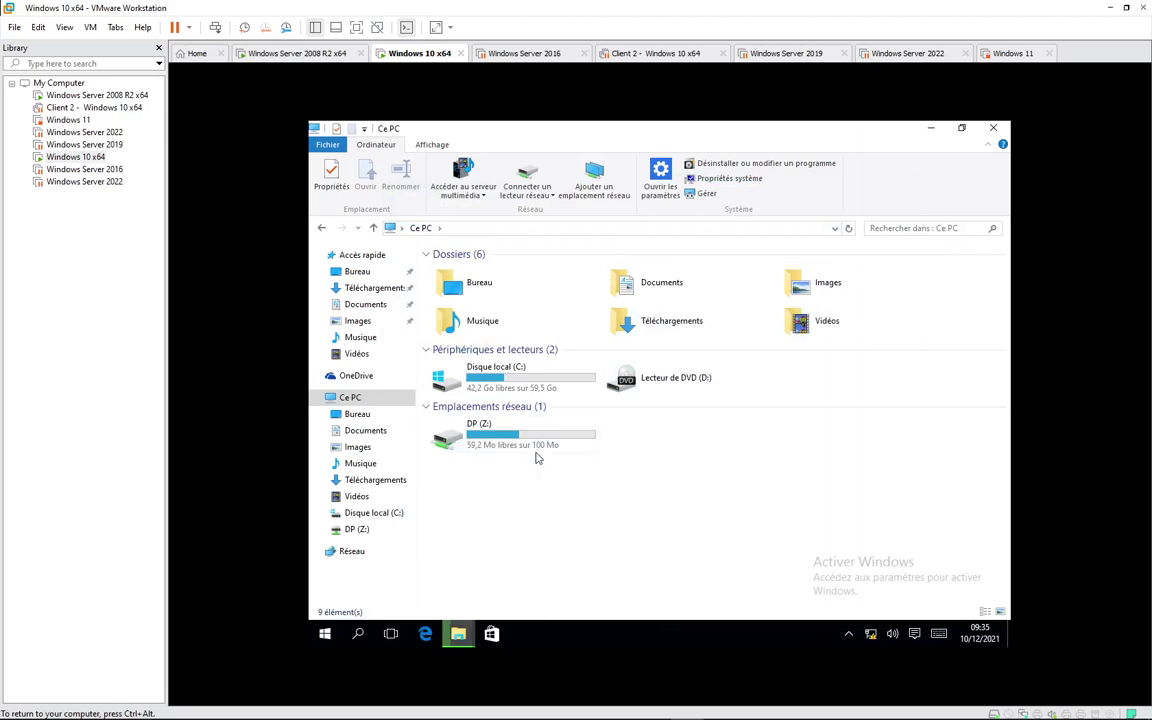
{"action": "mouse_move", "coordinate": [537, 456]}
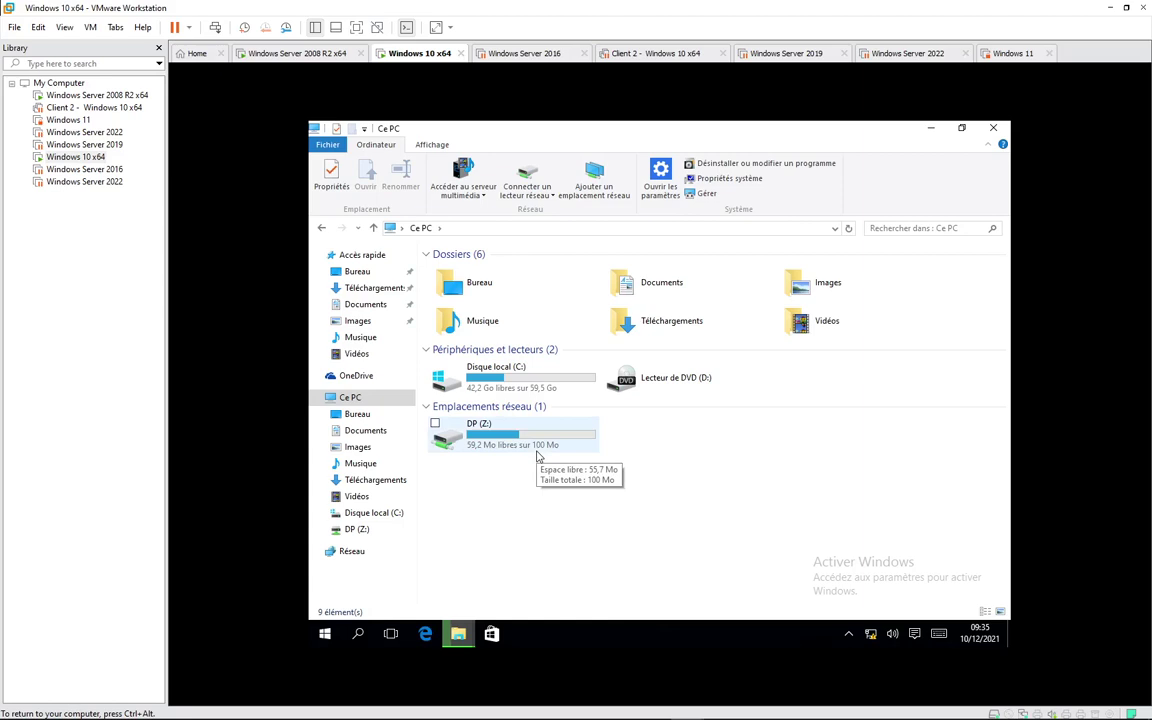
{"action": "right_click", "coordinate": [588, 512]}
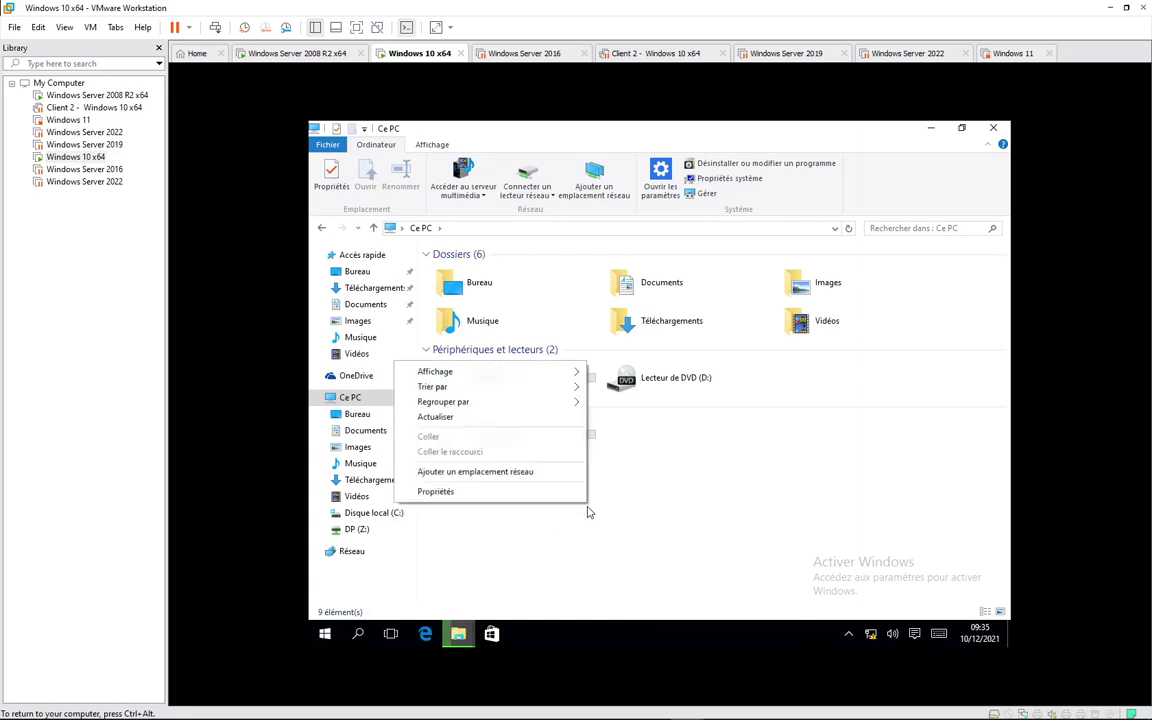
{"action": "left_click", "coordinate": [487, 417]}
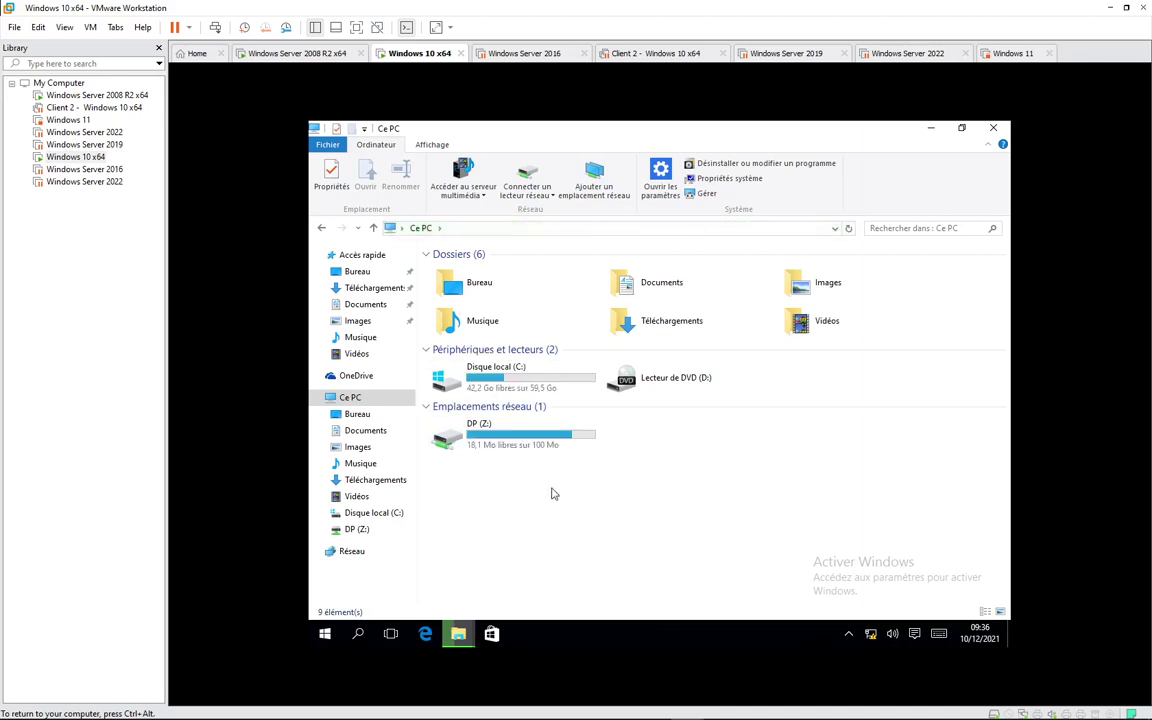
{"action": "right_click", "coordinate": [551, 493]}
{"action": "left_click", "coordinate": [459, 406]}
{"action": "right_click", "coordinate": [565, 494]}
{"action": "left_click", "coordinate": [439, 404]}
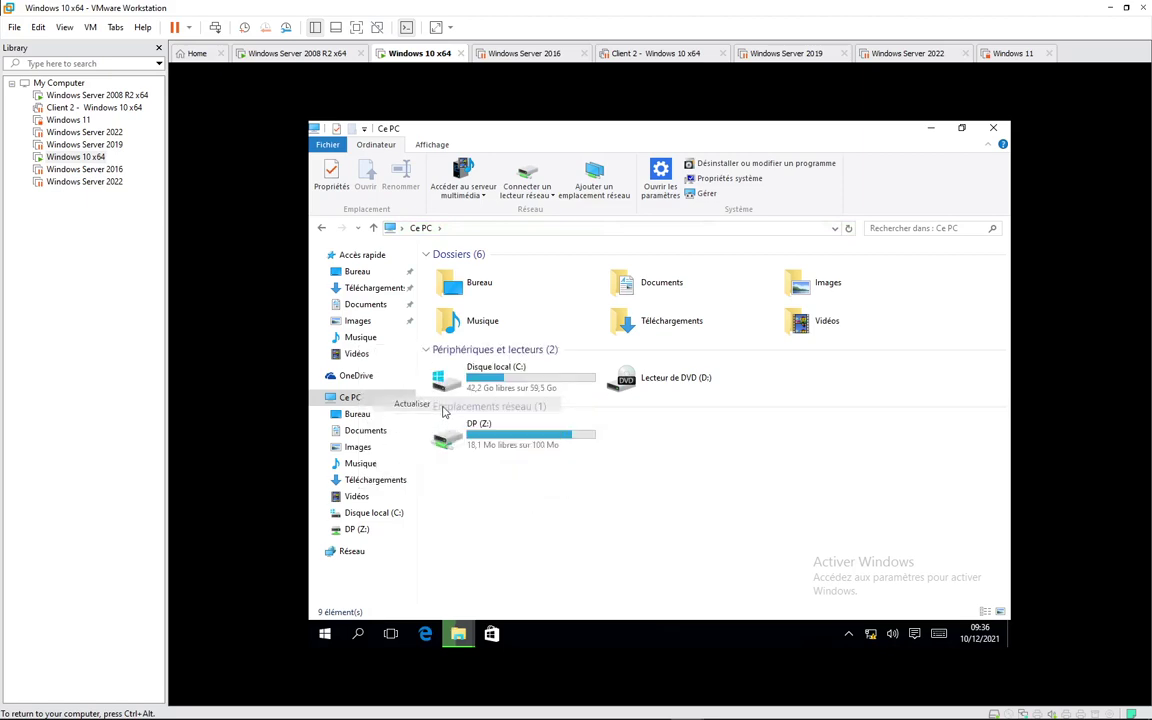
{"action": "right_click", "coordinate": [584, 504]}
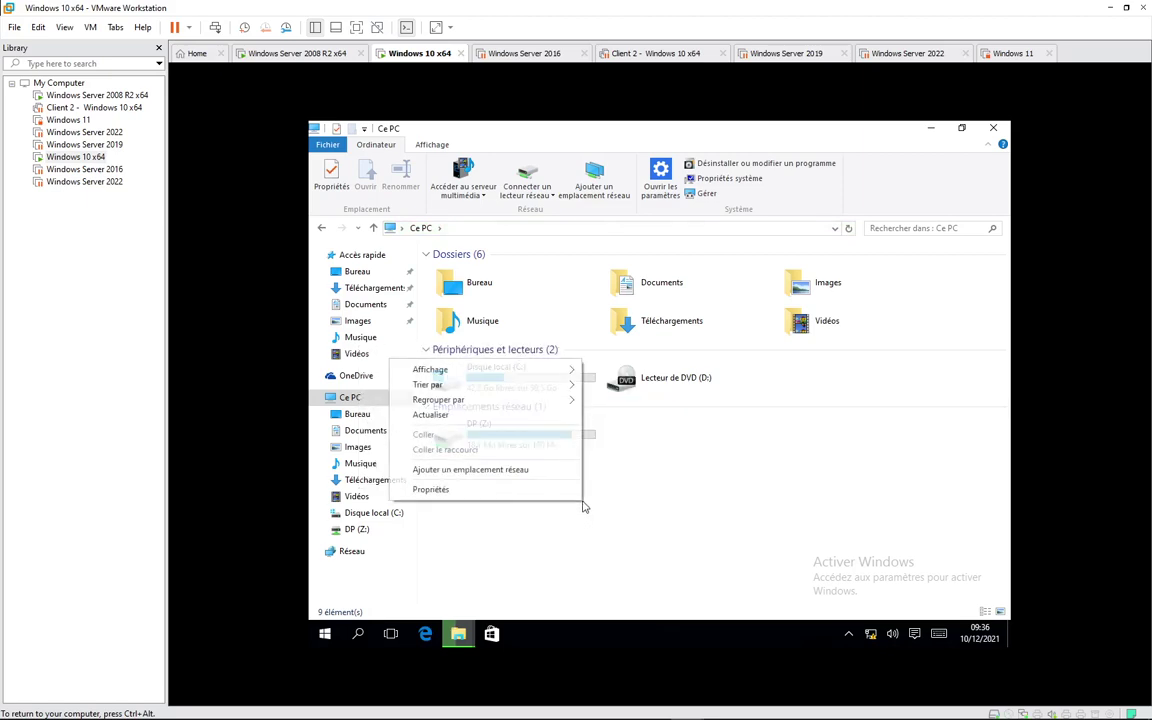
{"action": "left_click", "coordinate": [473, 415]}
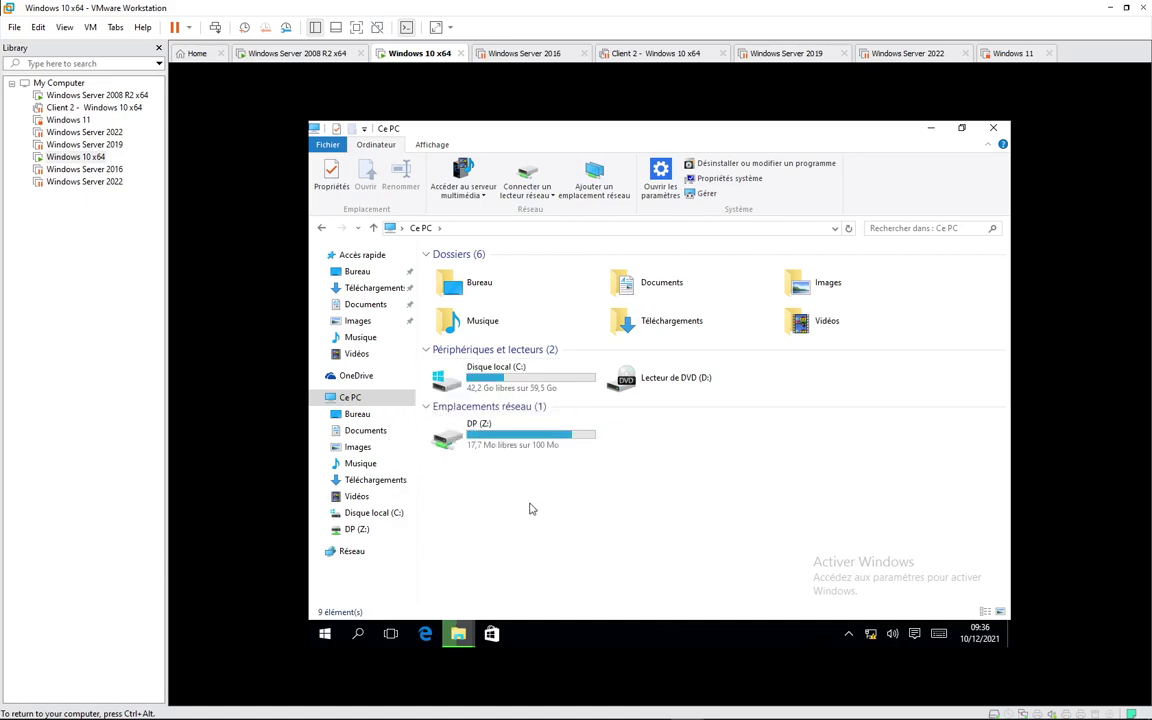
{"action": "right_click", "coordinate": [565, 508]}
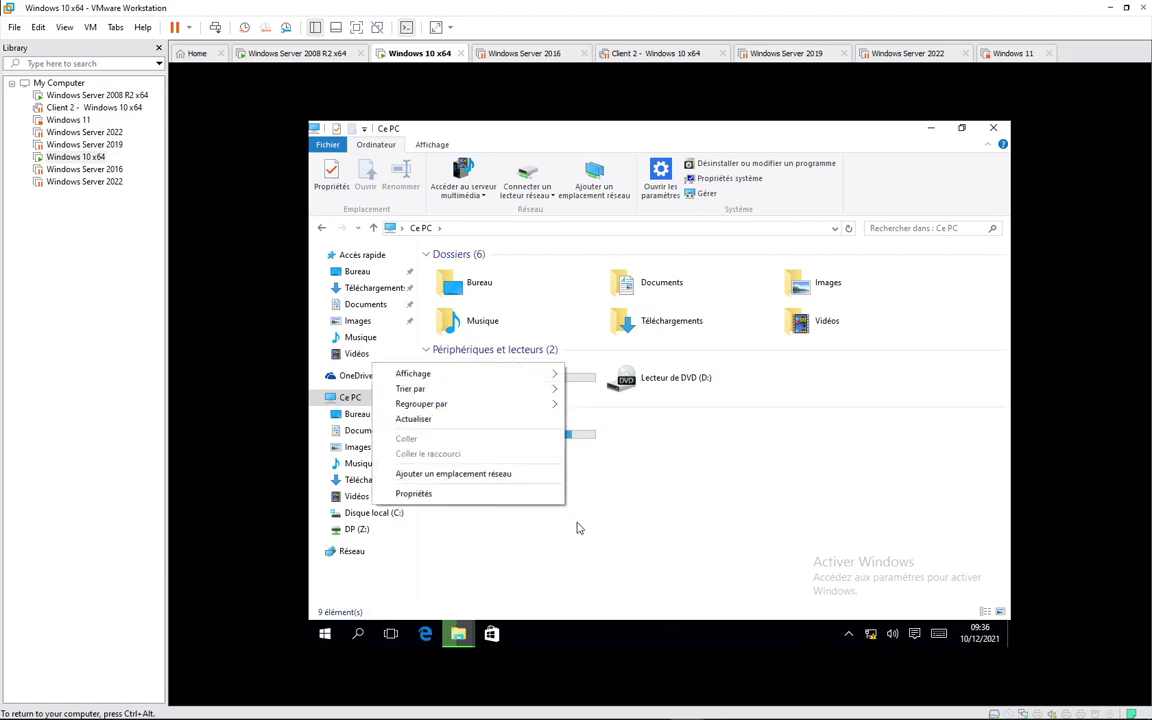
{"action": "left_click", "coordinate": [447, 424]}
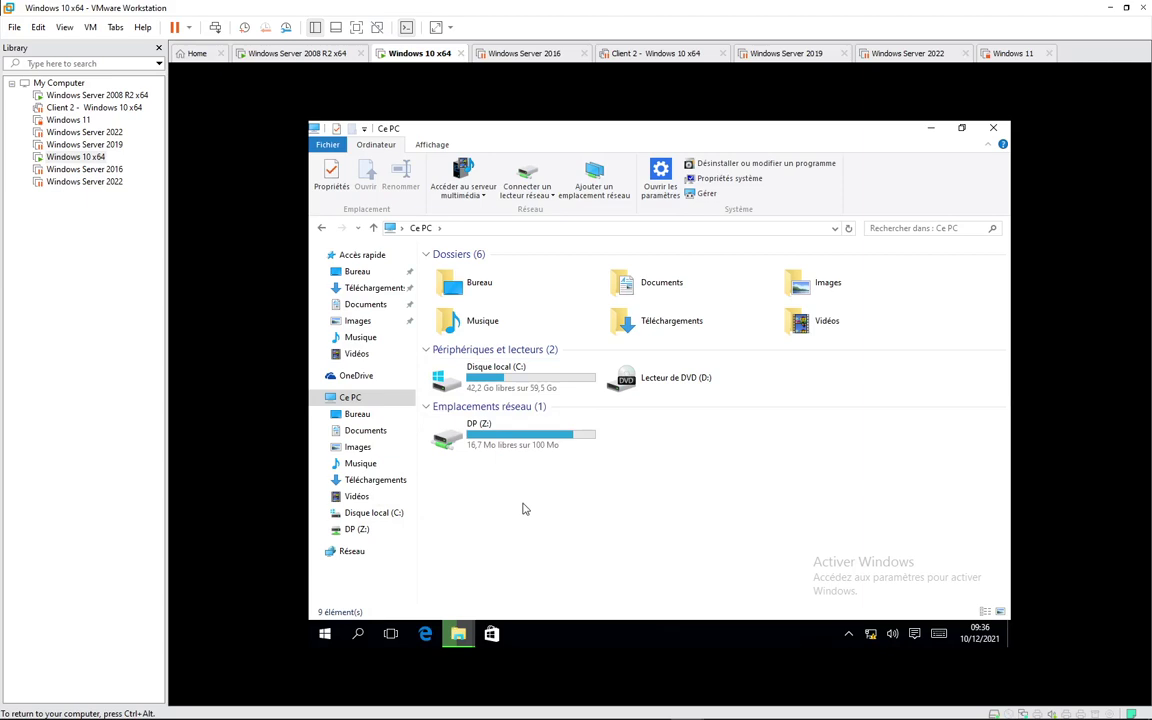
{"action": "right_click", "coordinate": [522, 509]}
{"action": "left_click", "coordinate": [430, 413]}
{"action": "right_click", "coordinate": [533, 509]}
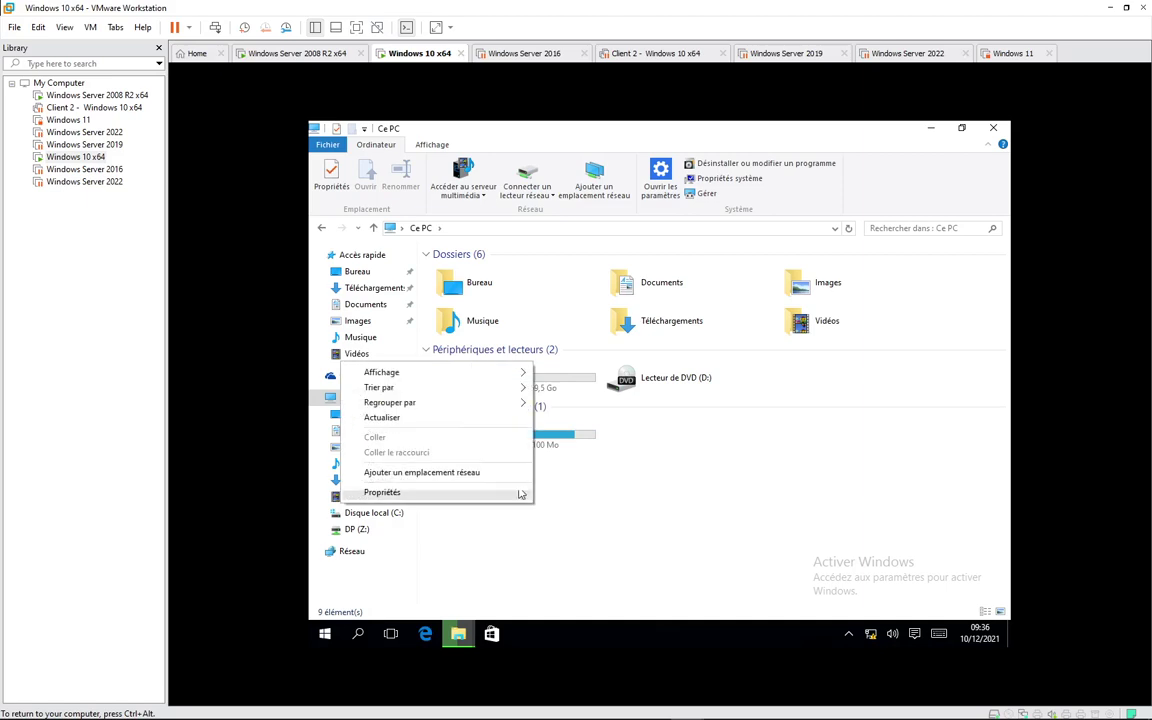
{"action": "left_click", "coordinate": [453, 418]}
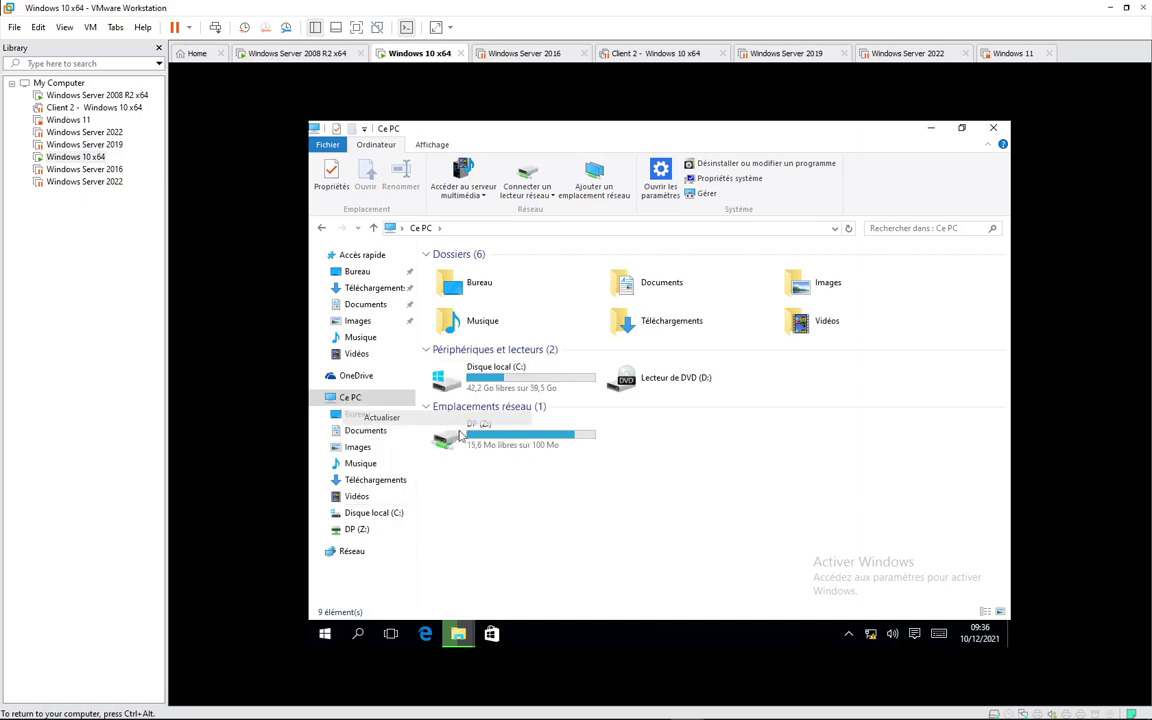
{"action": "right_click", "coordinate": [533, 503]}
{"action": "left_click", "coordinate": [437, 416]}
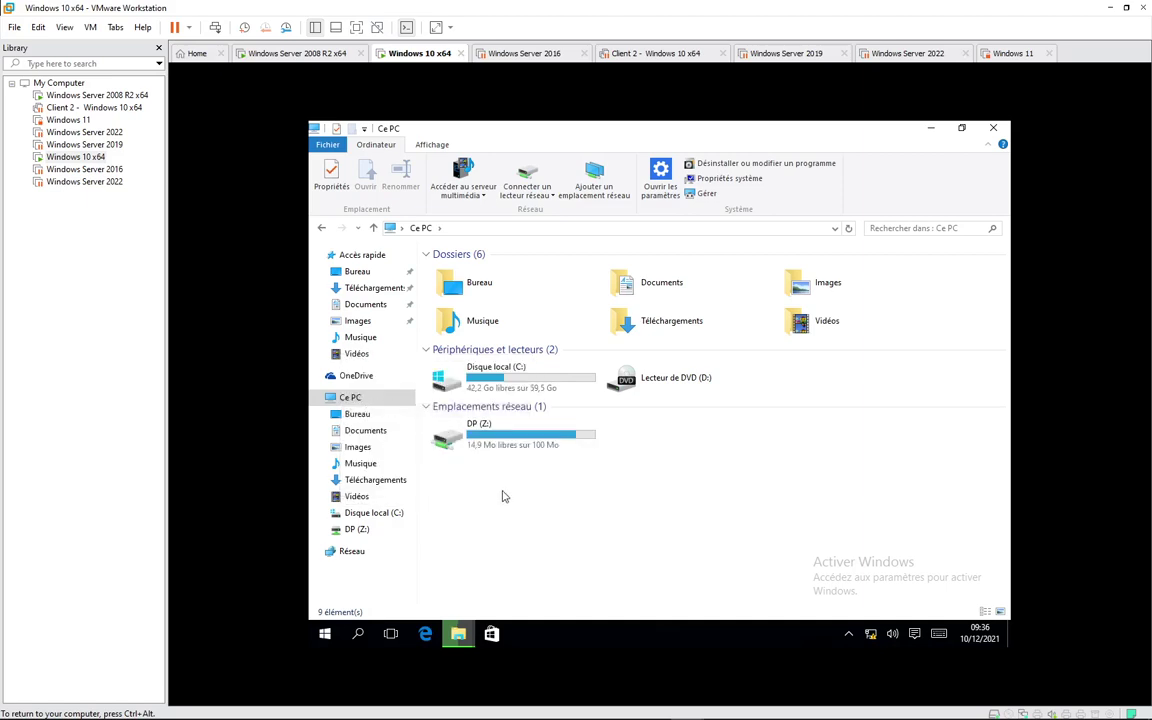
{"action": "right_click", "coordinate": [525, 500]}
{"action": "left_click", "coordinate": [412, 408]}
{"action": "right_click", "coordinate": [515, 517]}
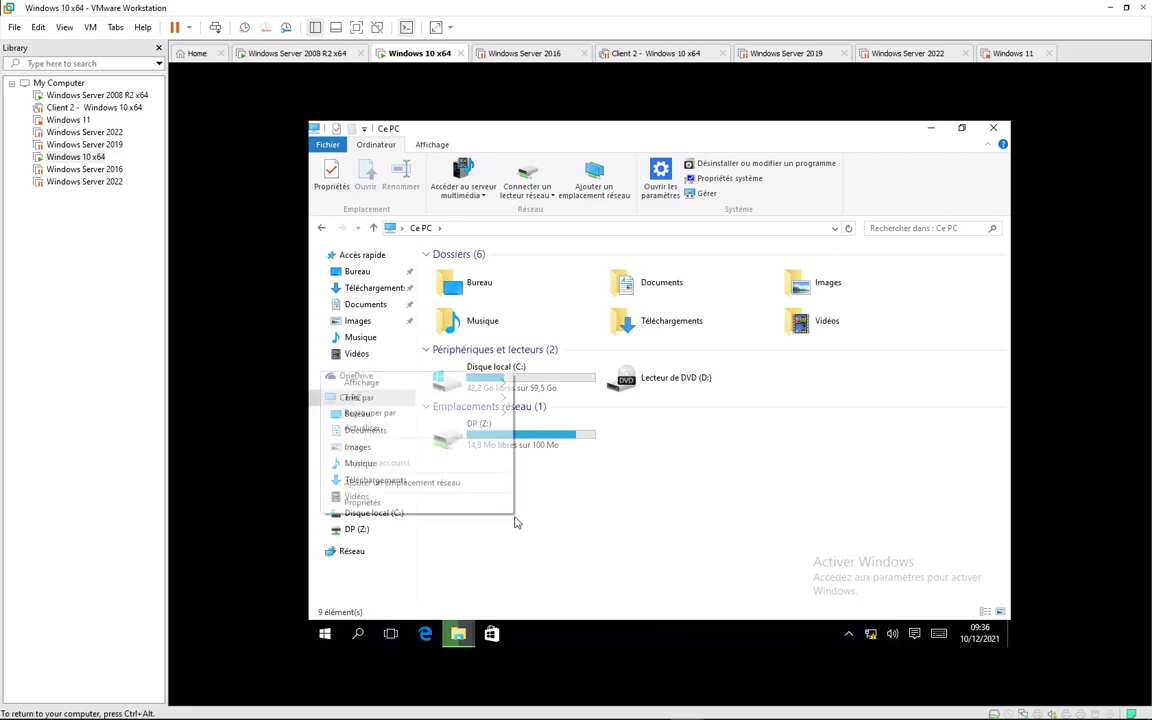
{"action": "left_click", "coordinate": [411, 430]}
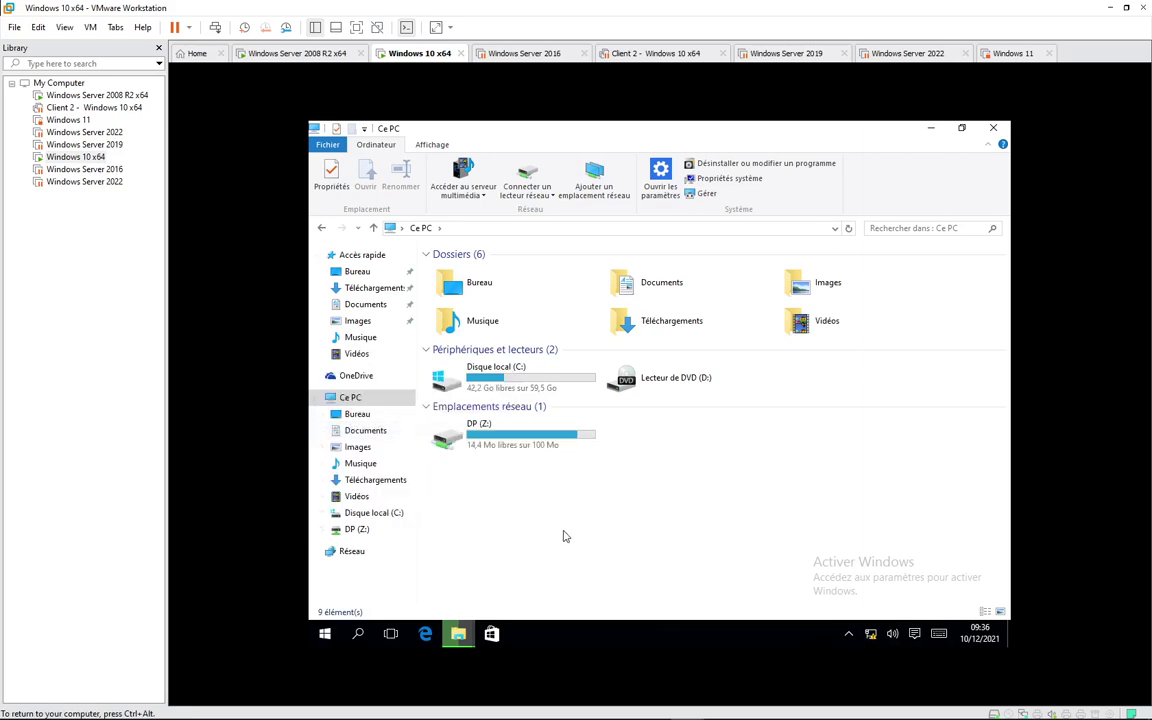
Step: Check the hidden tray icons and keep refreshing until Z: shows 11,3 Mo free
{"action": "left_click", "coordinate": [849, 636]}
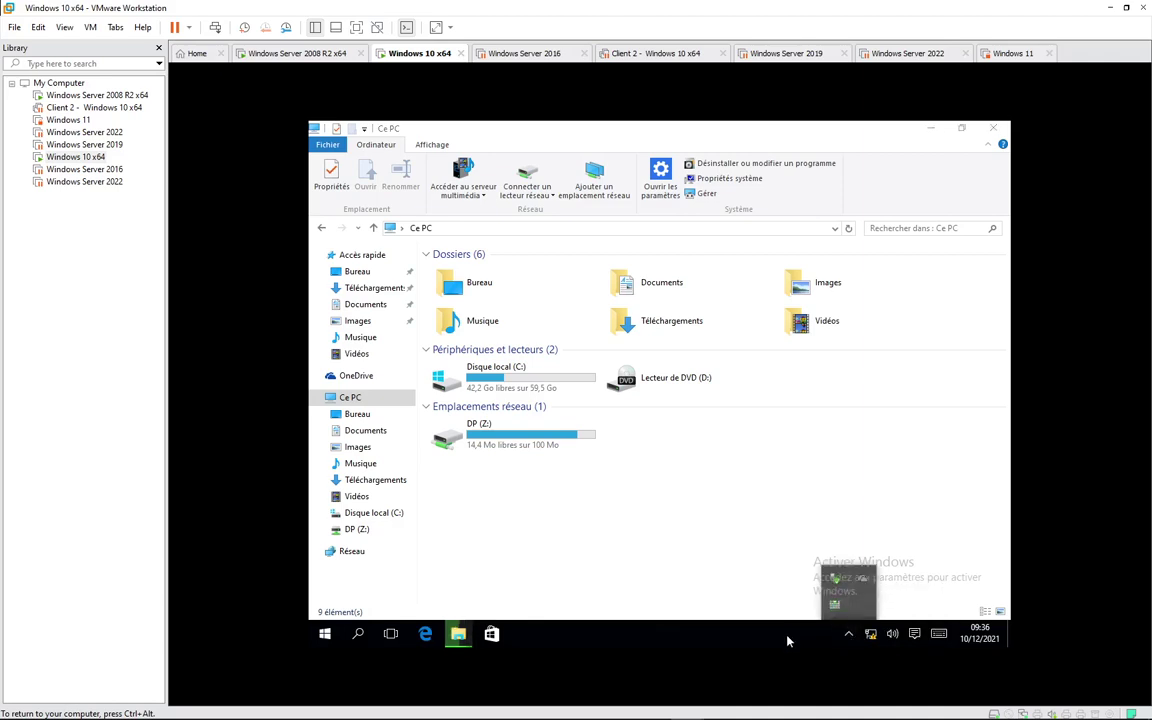
{"action": "right_click", "coordinate": [573, 508]}
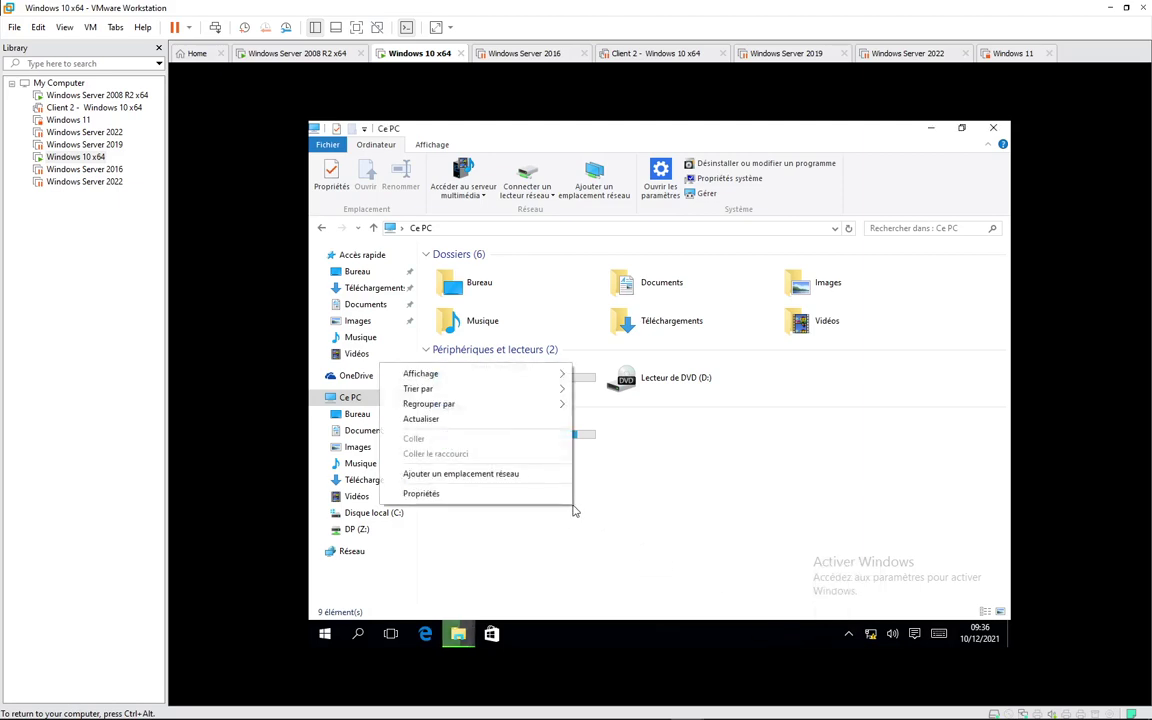
{"action": "left_click", "coordinate": [437, 419]}
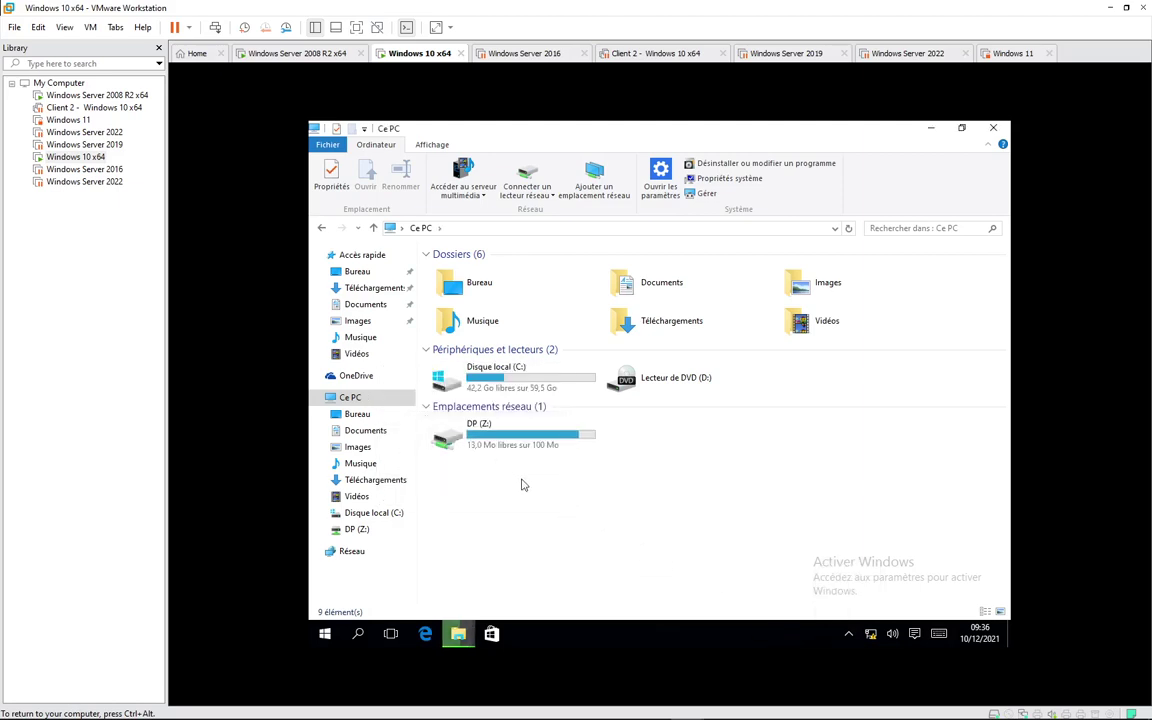
{"action": "right_click", "coordinate": [557, 500]}
{"action": "left_click", "coordinate": [463, 410]}
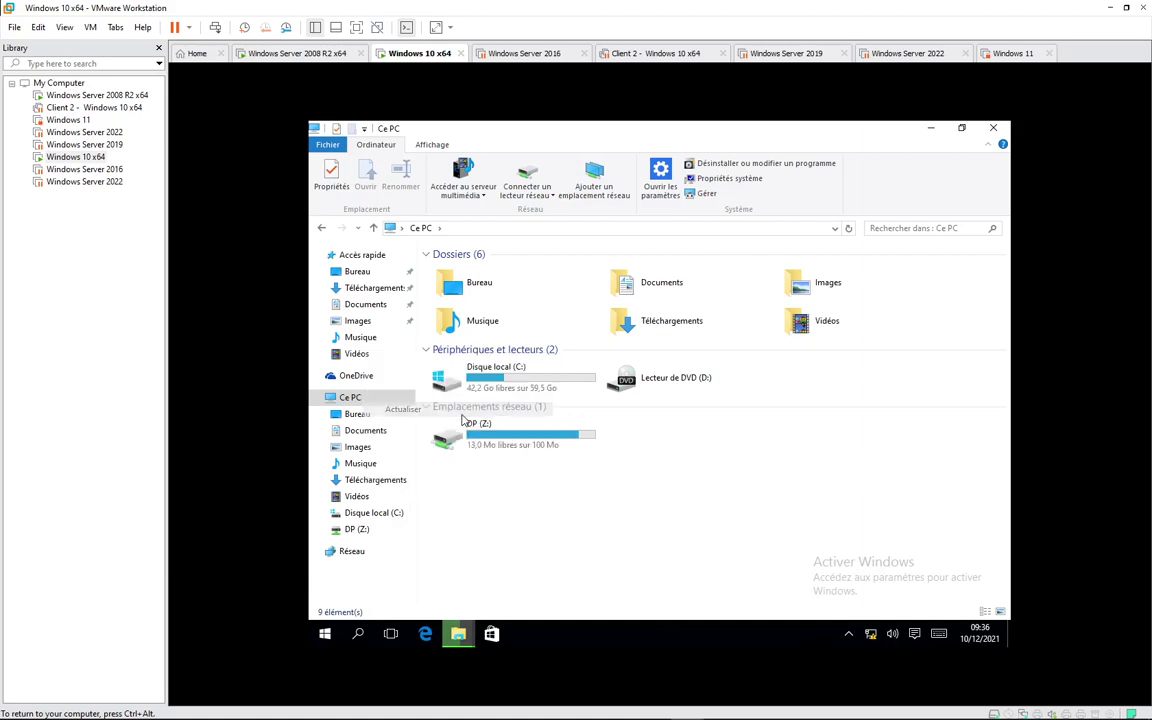
{"action": "right_click", "coordinate": [576, 514]}
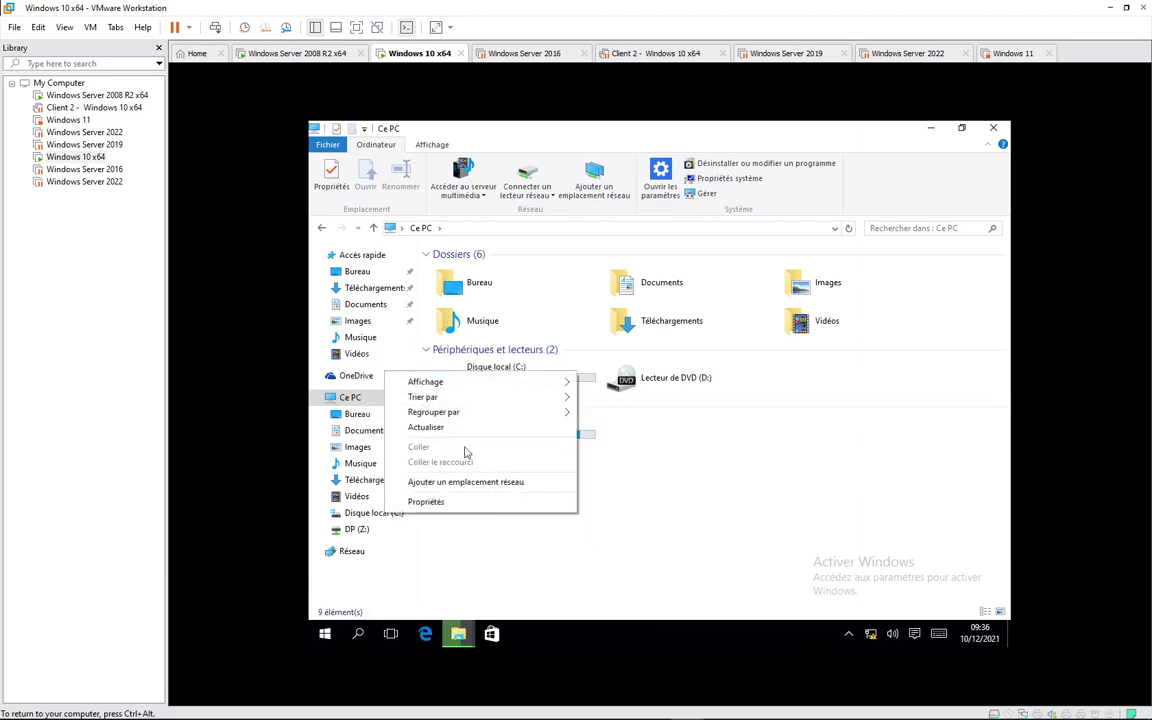
{"action": "left_click", "coordinate": [465, 428]}
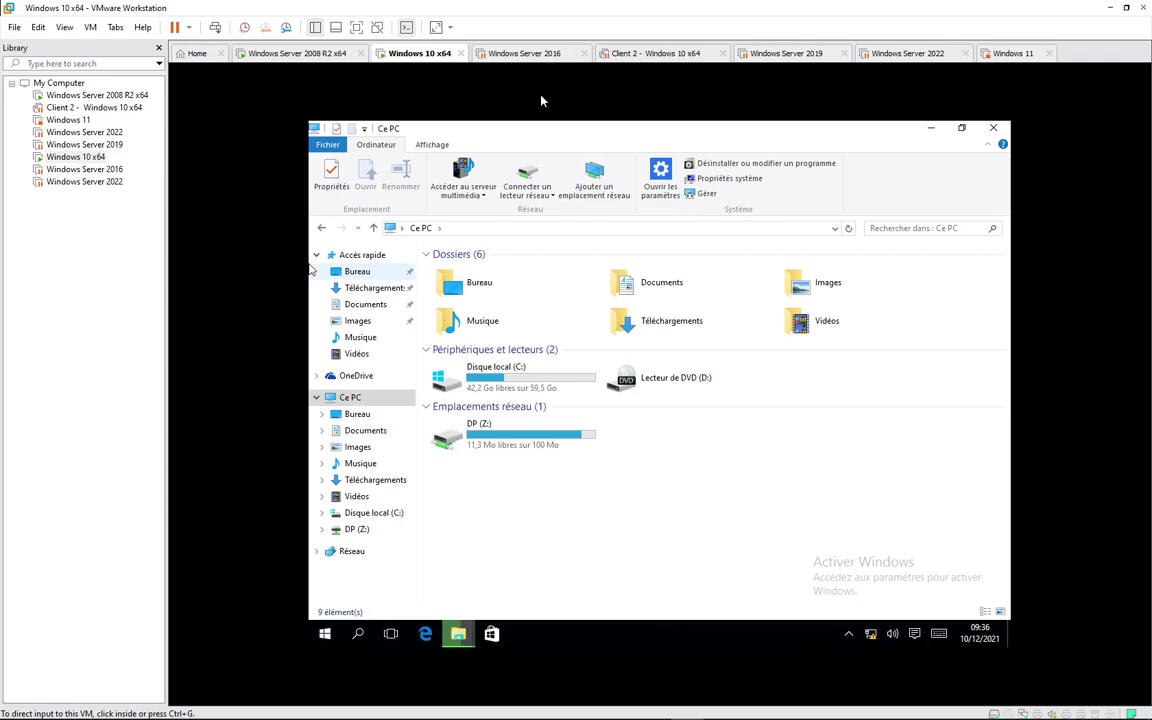
Step: Switch to the Windows Server 2008 R2 VM, close Active Directory Users and Computers, and list the quota templates
{"action": "left_click", "coordinate": [252, 53]}
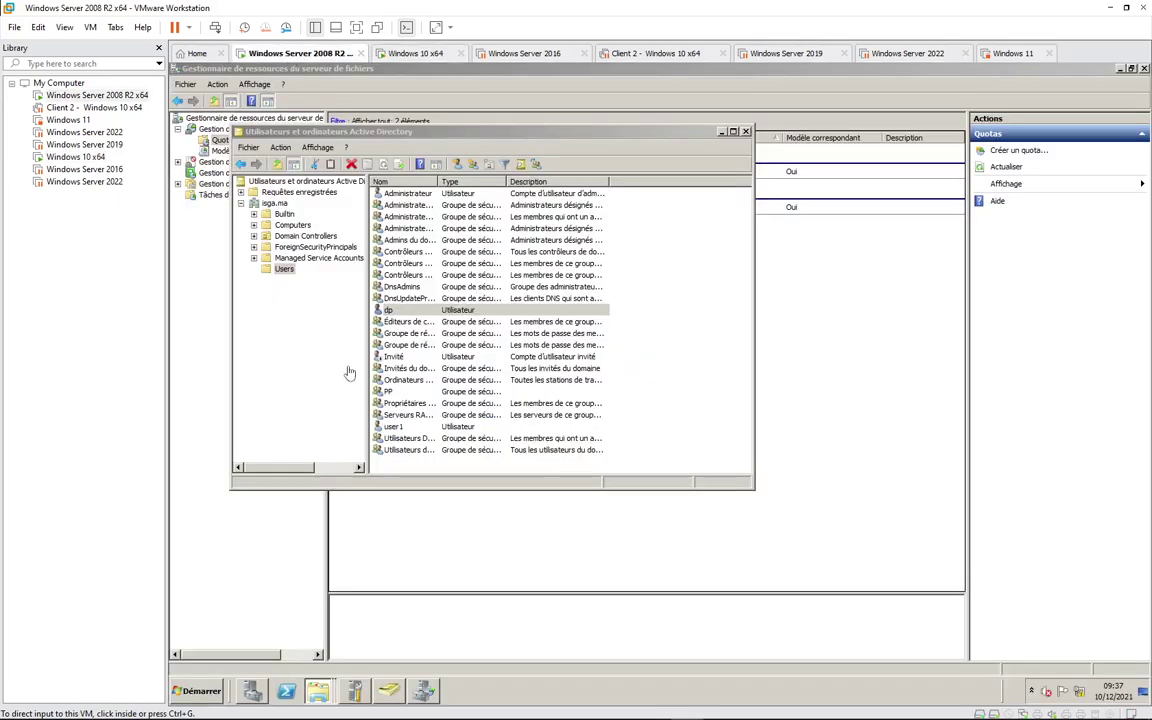
{"action": "left_click", "coordinate": [745, 131]}
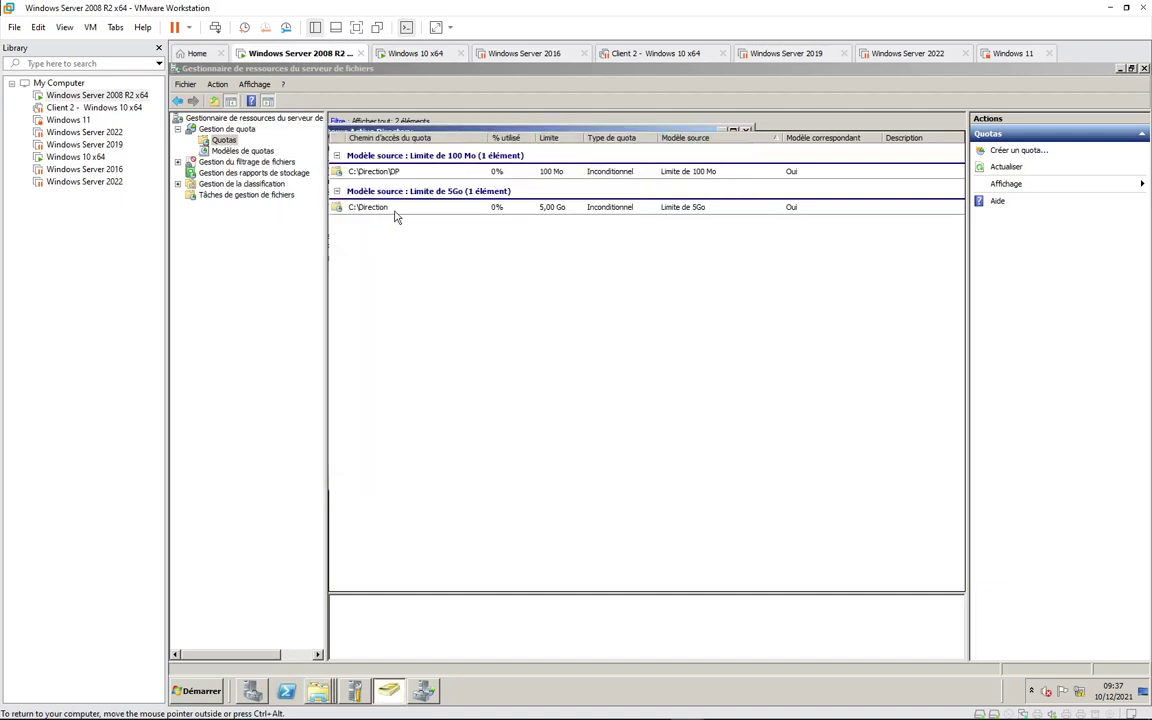
{"action": "left_click", "coordinate": [224, 150]}
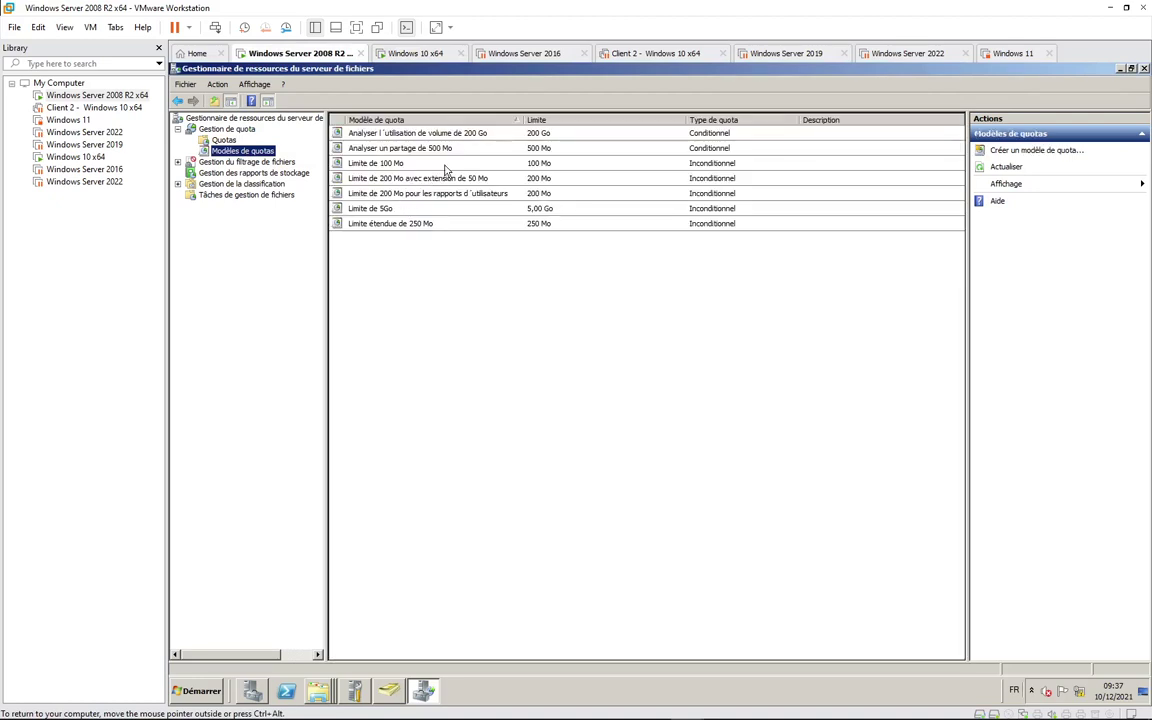
Step: Inspect the Limite de 100 Mo template's properties and thresholds without saving, then return to the Windows 10 VM
{"action": "left_click", "coordinate": [380, 166]}
{"action": "right_click", "coordinate": [380, 166]}
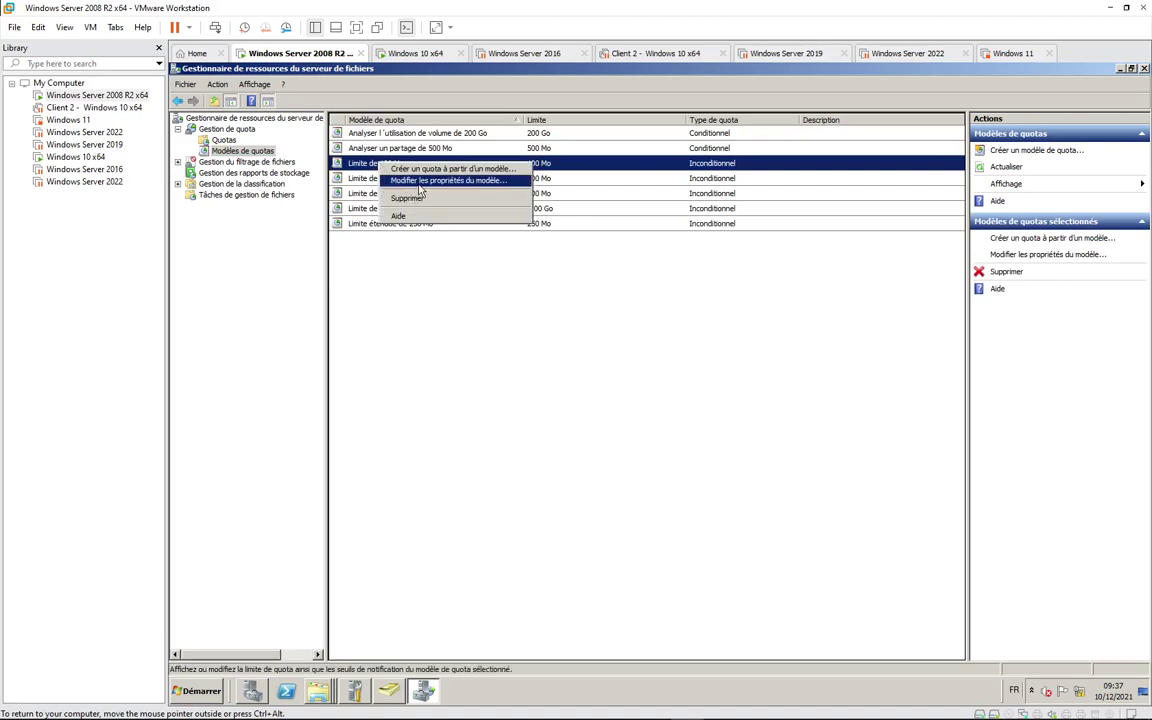
{"action": "left_click", "coordinate": [424, 181]}
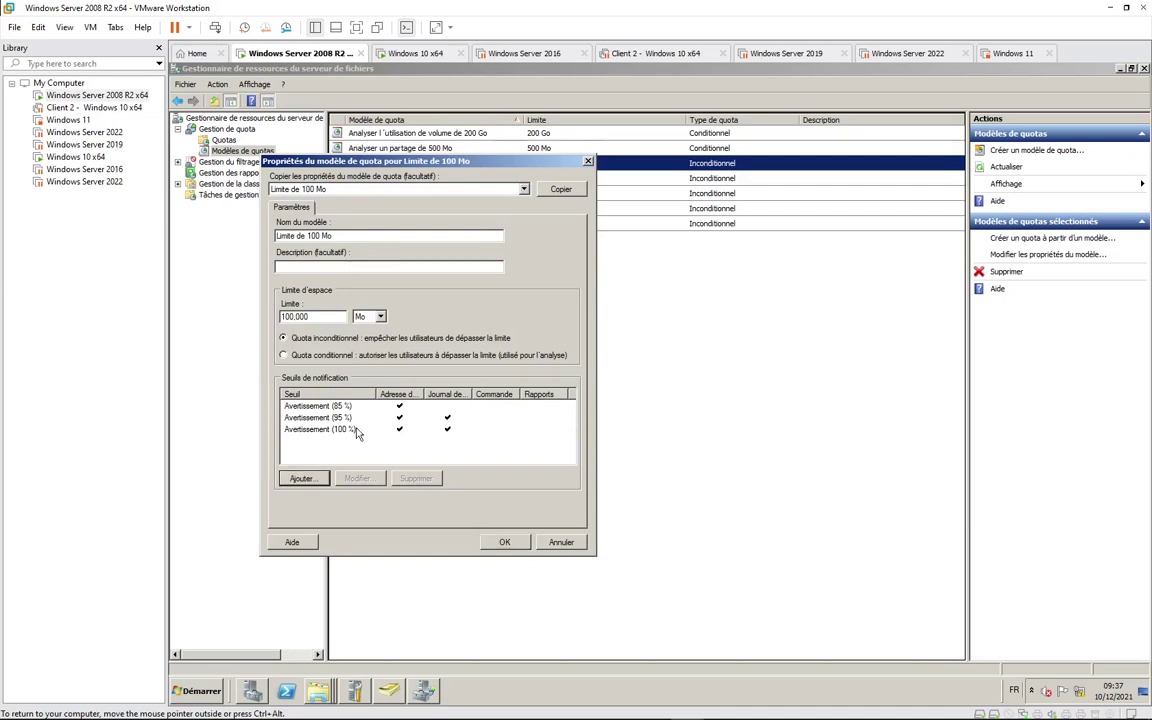
{"action": "left_click", "coordinate": [302, 478]}
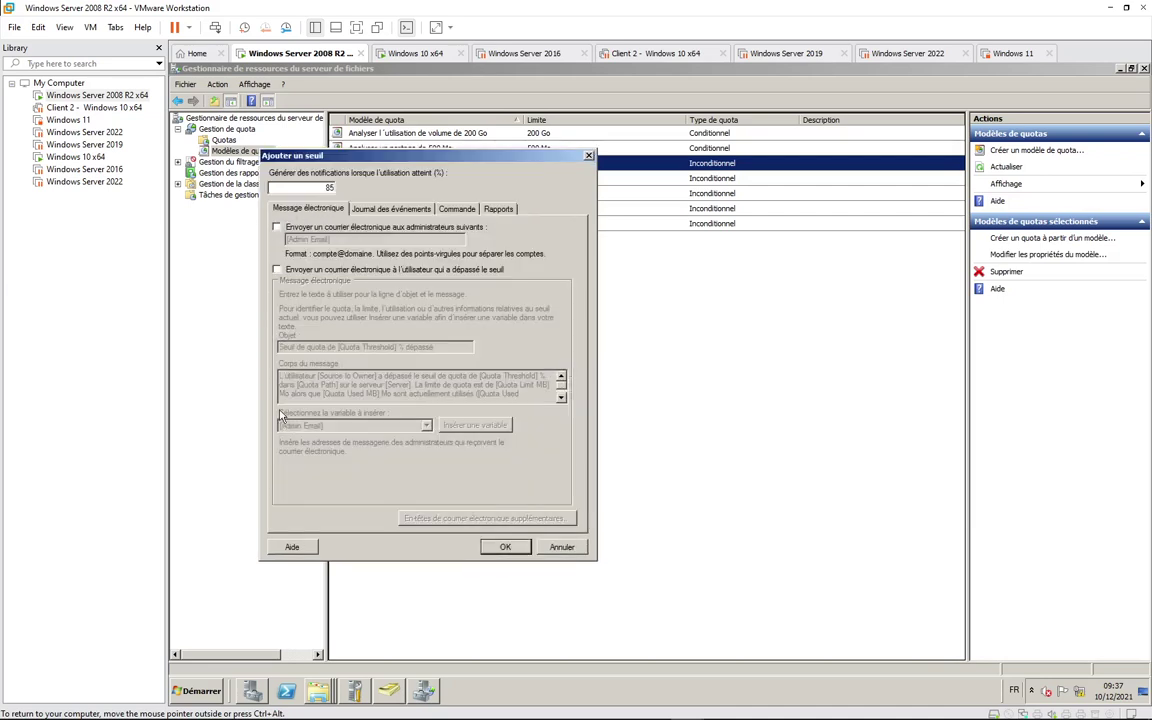
{"action": "left_click", "coordinate": [550, 548]}
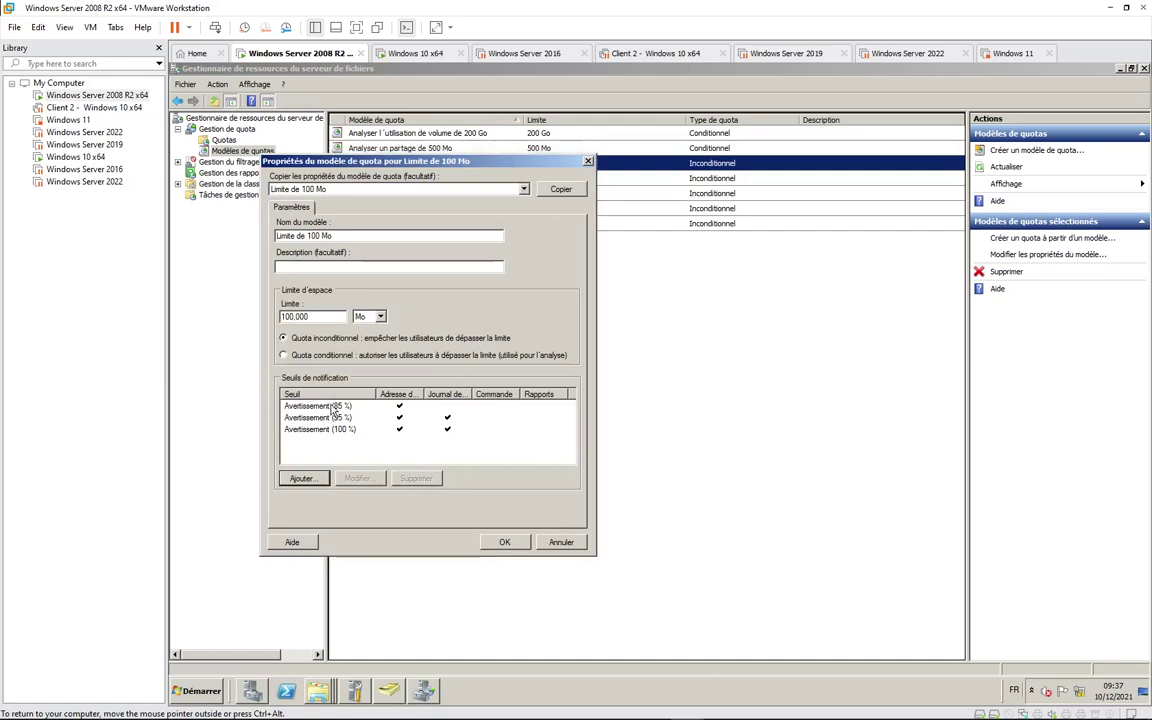
{"action": "double_click", "coordinate": [421, 394]}
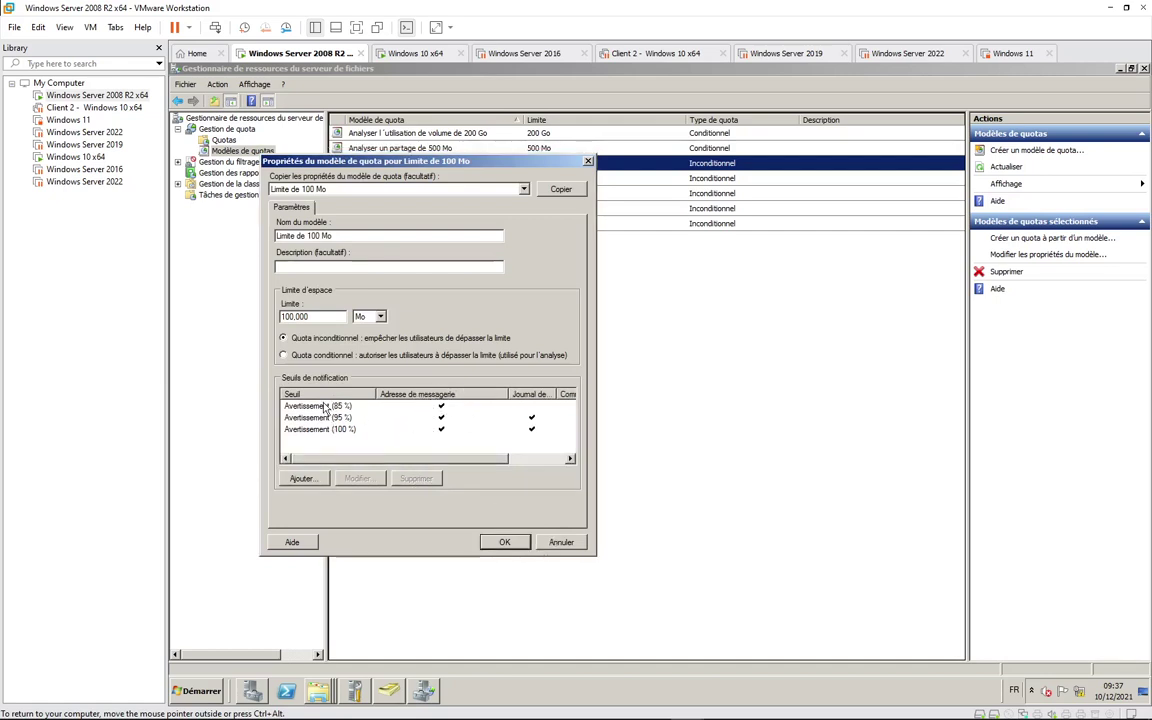
{"action": "left_click", "coordinate": [545, 542]}
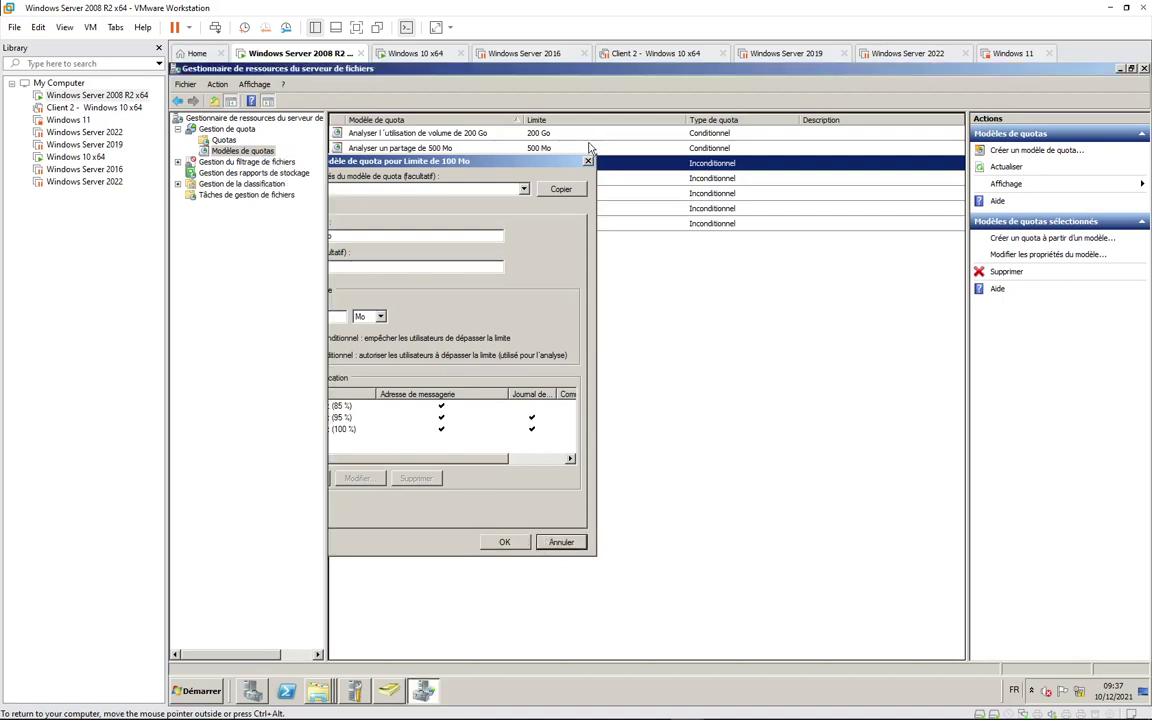
{"action": "left_click", "coordinate": [408, 55]}
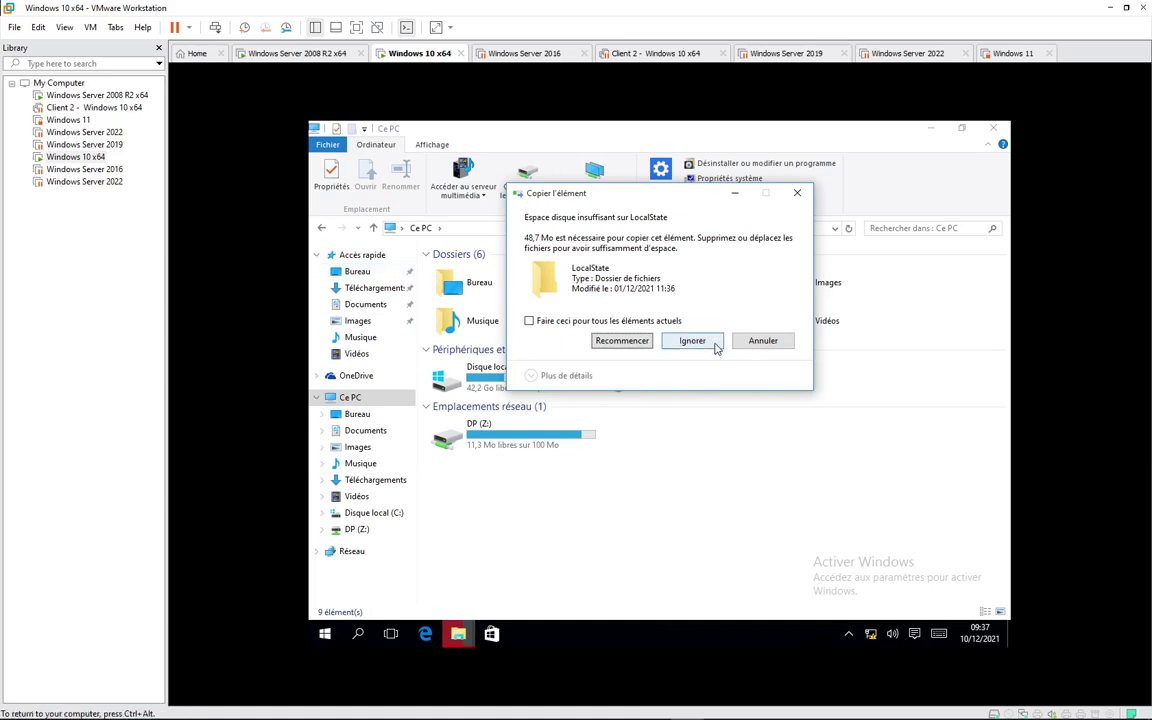
Step: Skip the oversized item and refresh Ce PC, showing DP (Z:) at 1,97 Mo free
{"action": "left_click", "coordinate": [762, 341]}
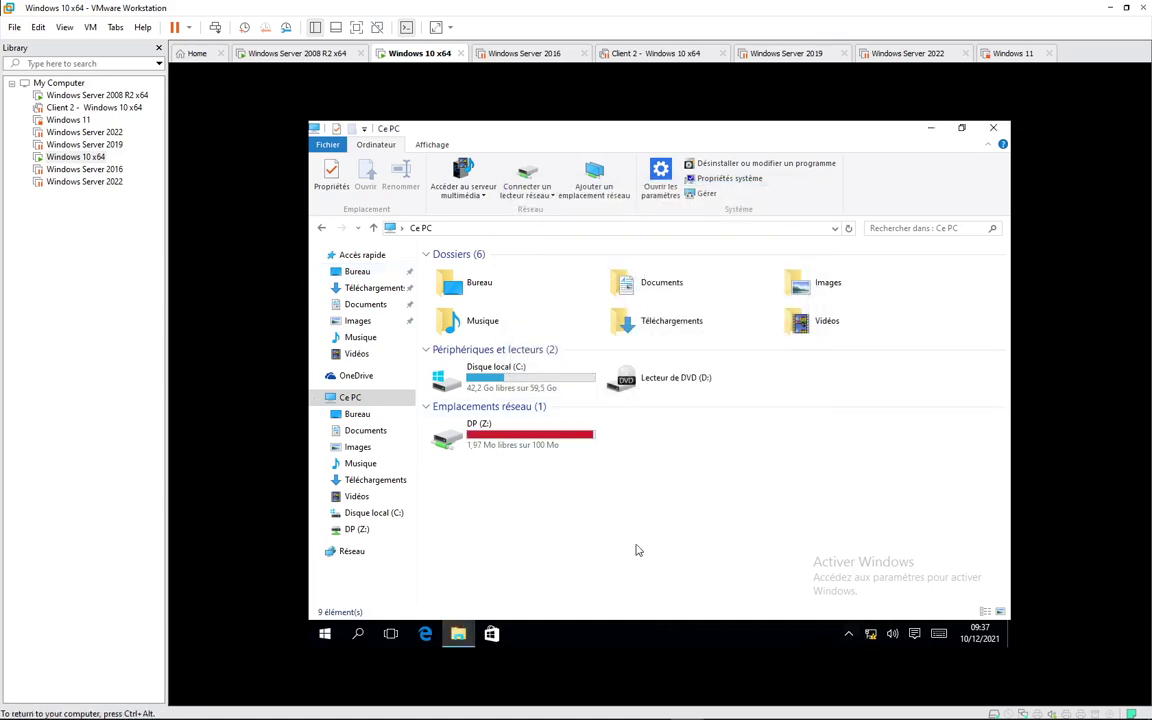
{"action": "right_click", "coordinate": [554, 517]}
{"action": "left_click", "coordinate": [480, 437]}
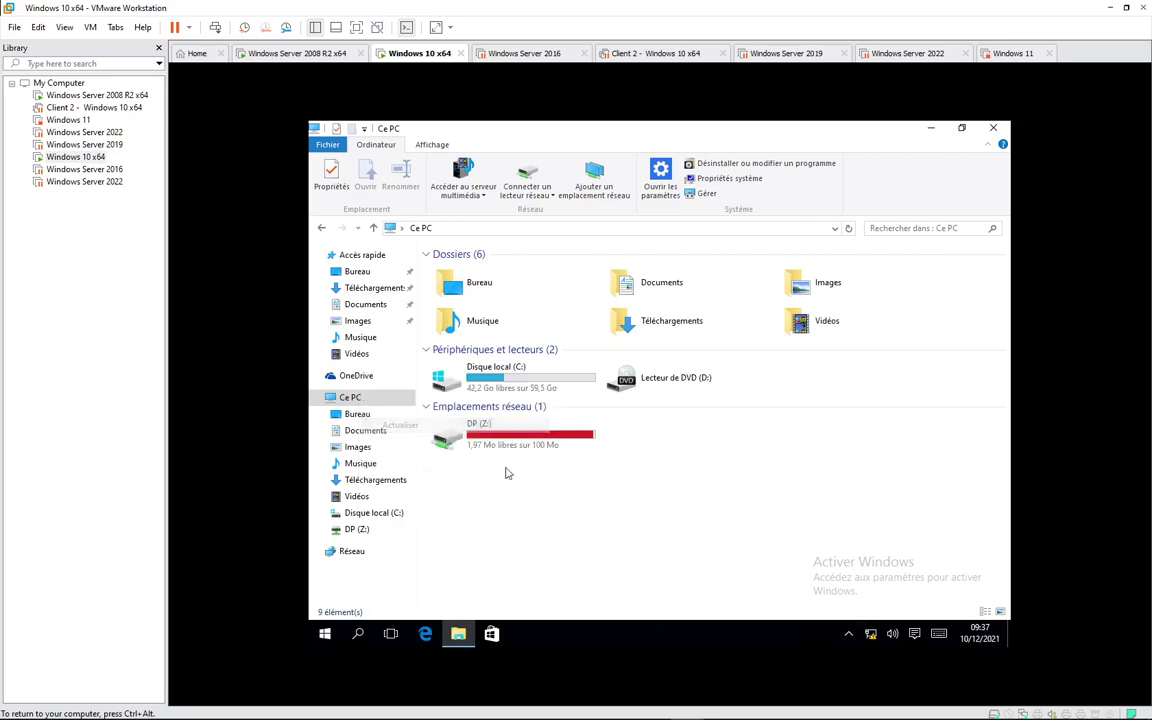
{"action": "left_click", "coordinate": [850, 637]}
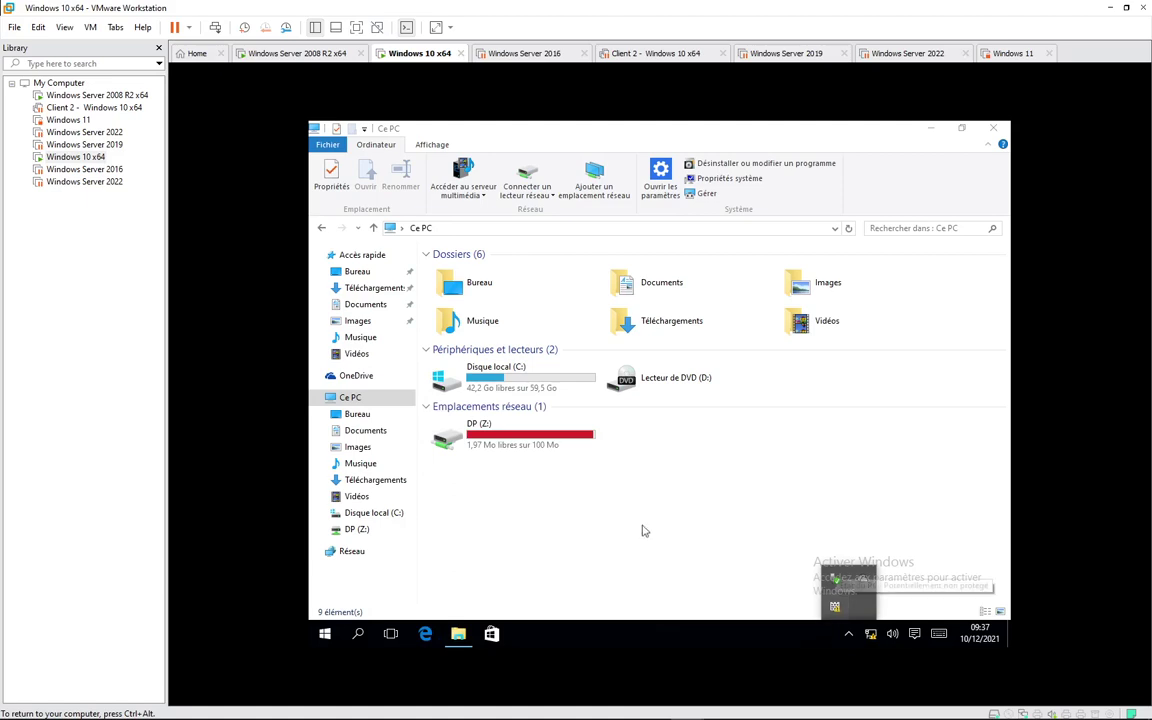
{"action": "left_click", "coordinate": [566, 505]}
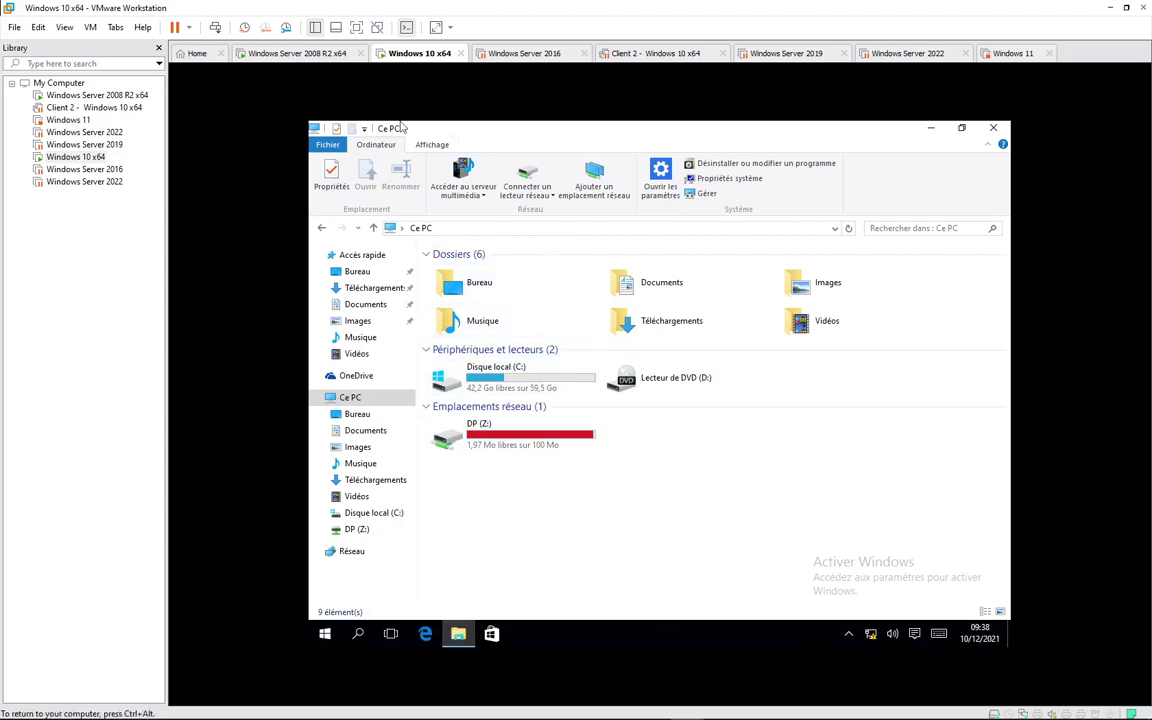
Step: View the server's Quotas list with C:\Direction\DP at 100 Mo, then return to the TP9-FSRM.pdf assignment
{"action": "left_click", "coordinate": [309, 56]}
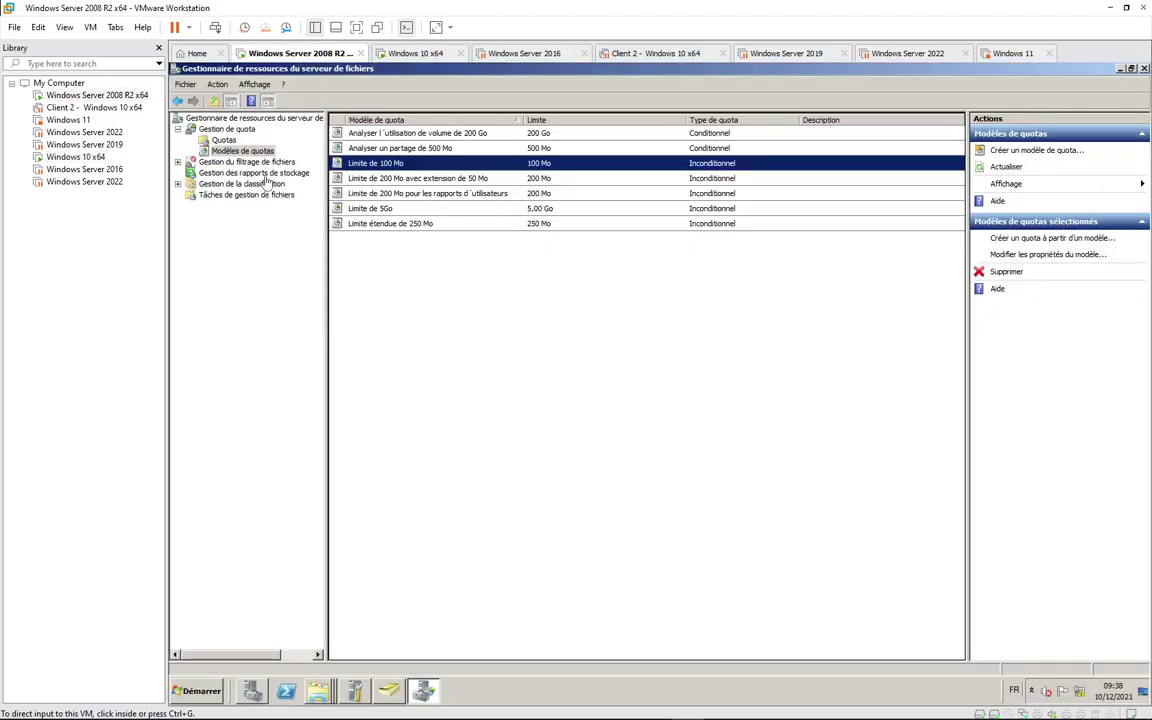
{"action": "left_click", "coordinate": [222, 142]}
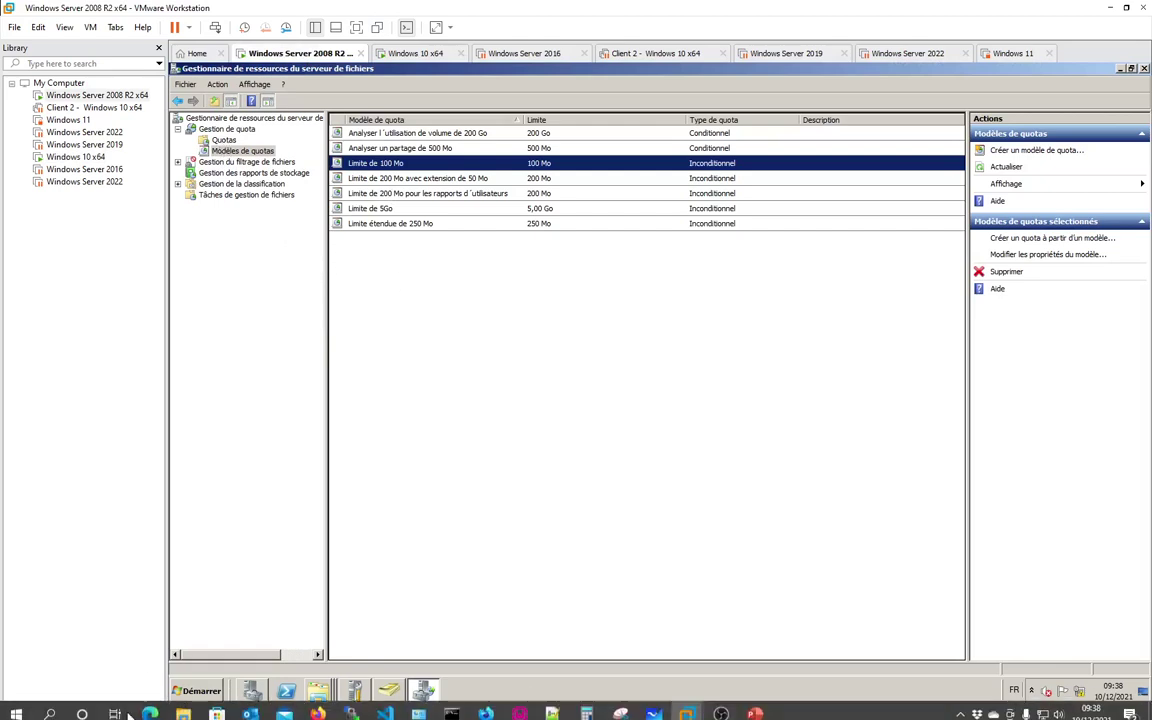
{"action": "left_click", "coordinate": [224, 141]}
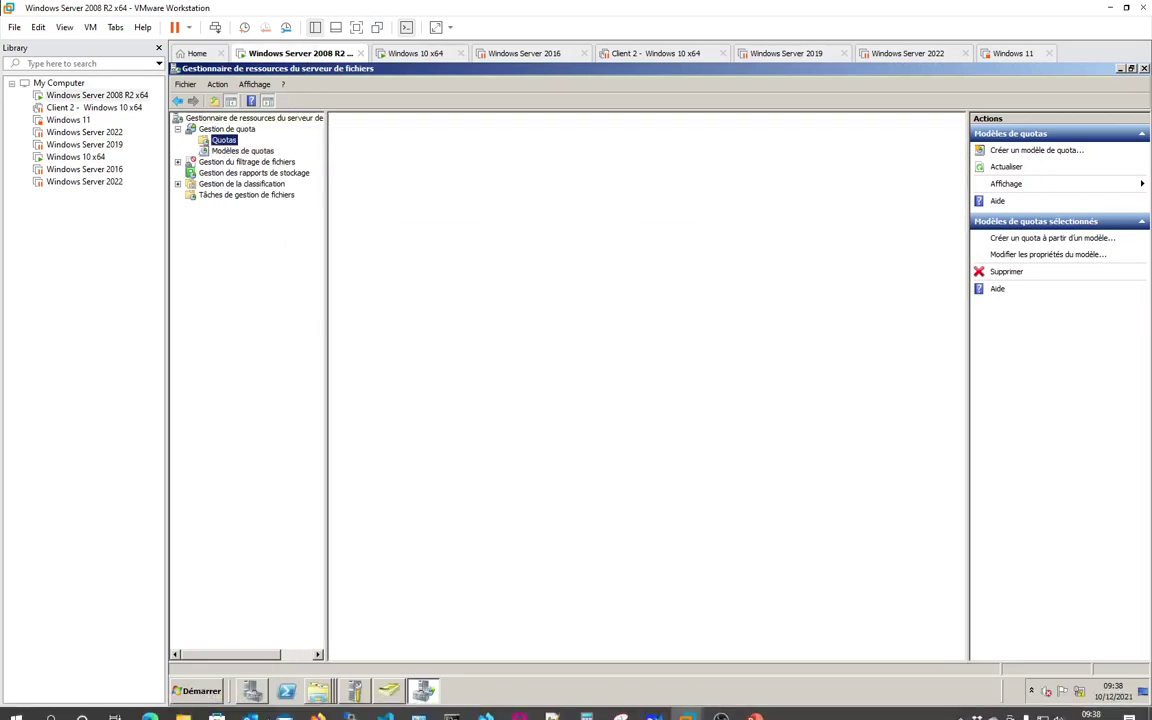
{"action": "left_click", "coordinate": [150, 706]}
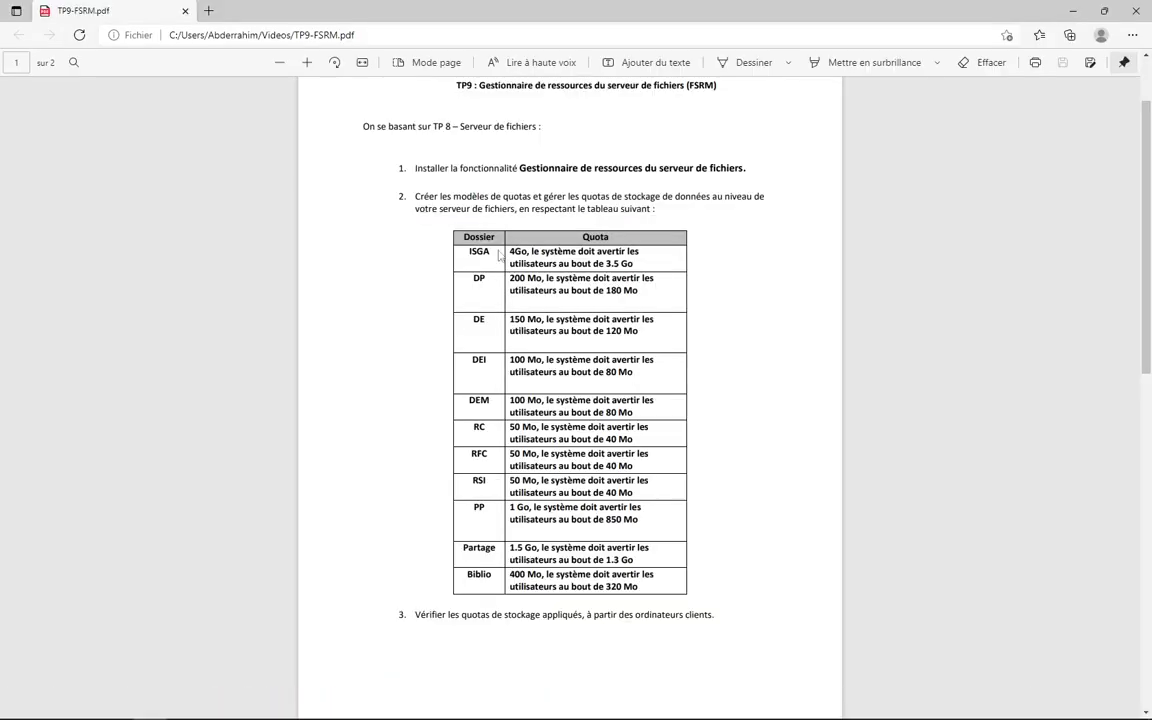
Step: Highlight the ISGA and DP (200 Mo) quota requirements and step 3, then scroll to page 2's file screen table
{"action": "left_click_drag", "start_coordinate": [474, 250], "coordinate": [628, 264]}
{"action": "left_click_drag", "start_coordinate": [511, 281], "coordinate": [612, 291]}
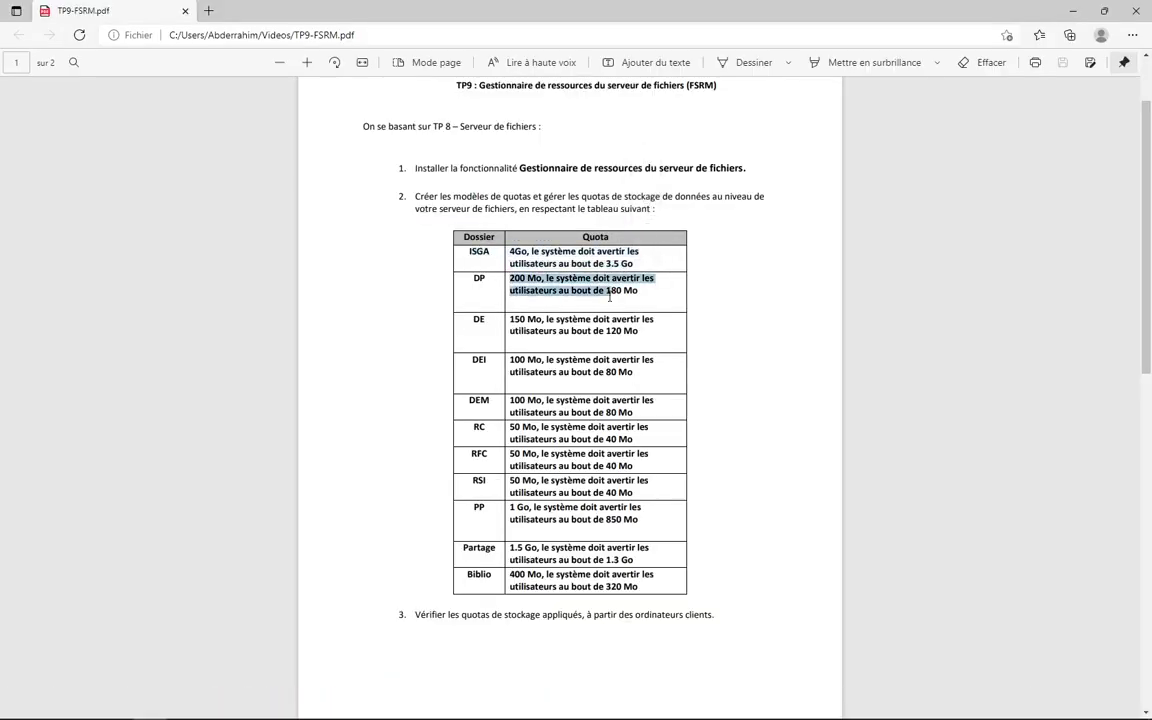
{"action": "scroll", "coordinate": [492, 400], "scroll_direction": "down", "scroll_amount": 2}
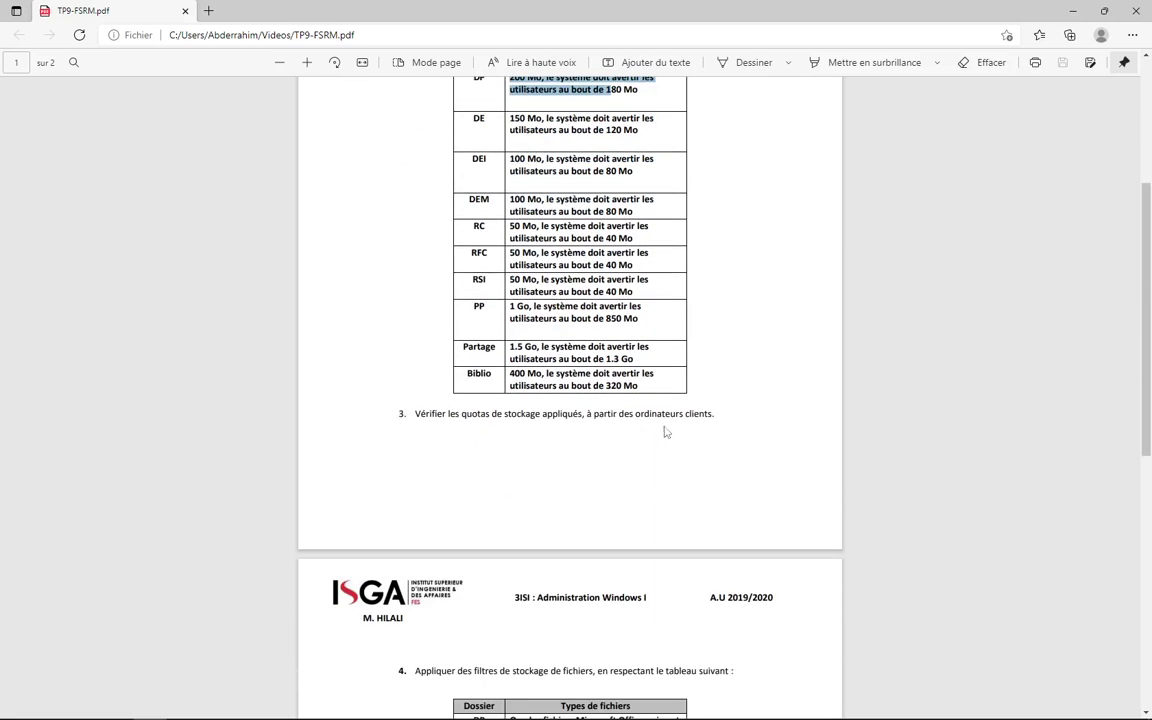
{"action": "left_click_drag", "start_coordinate": [518, 414], "coordinate": [680, 414]}
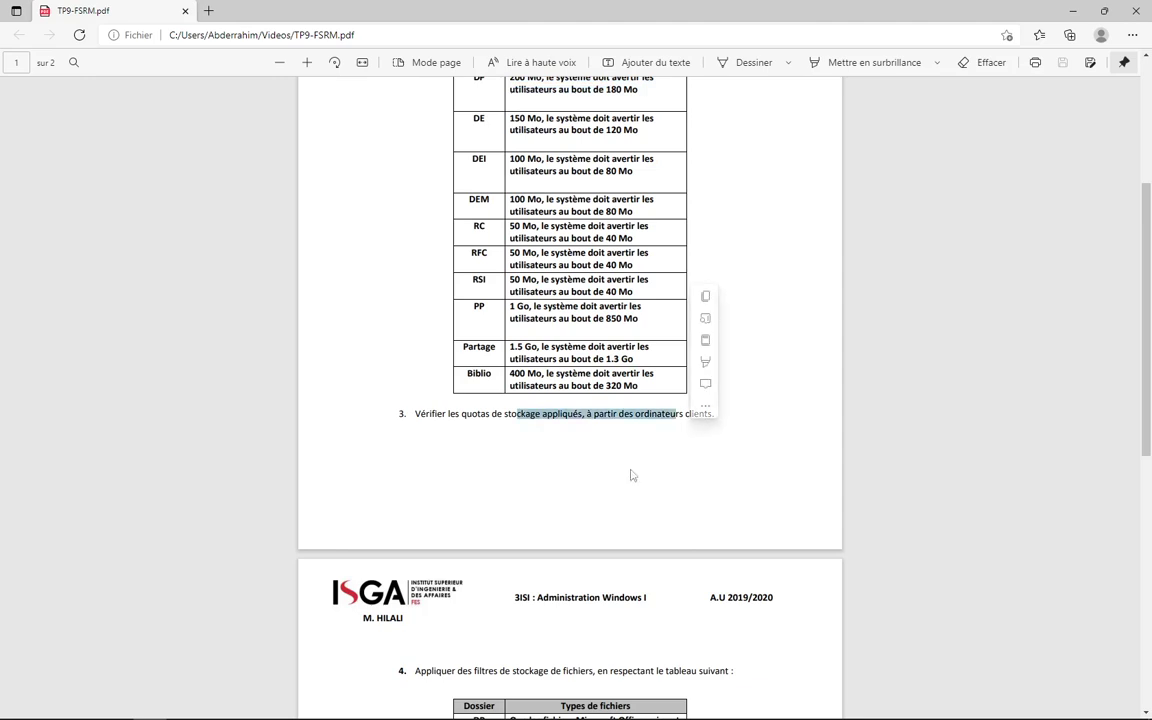
{"action": "scroll", "coordinate": [630, 473], "scroll_direction": "down", "scroll_amount": 3}
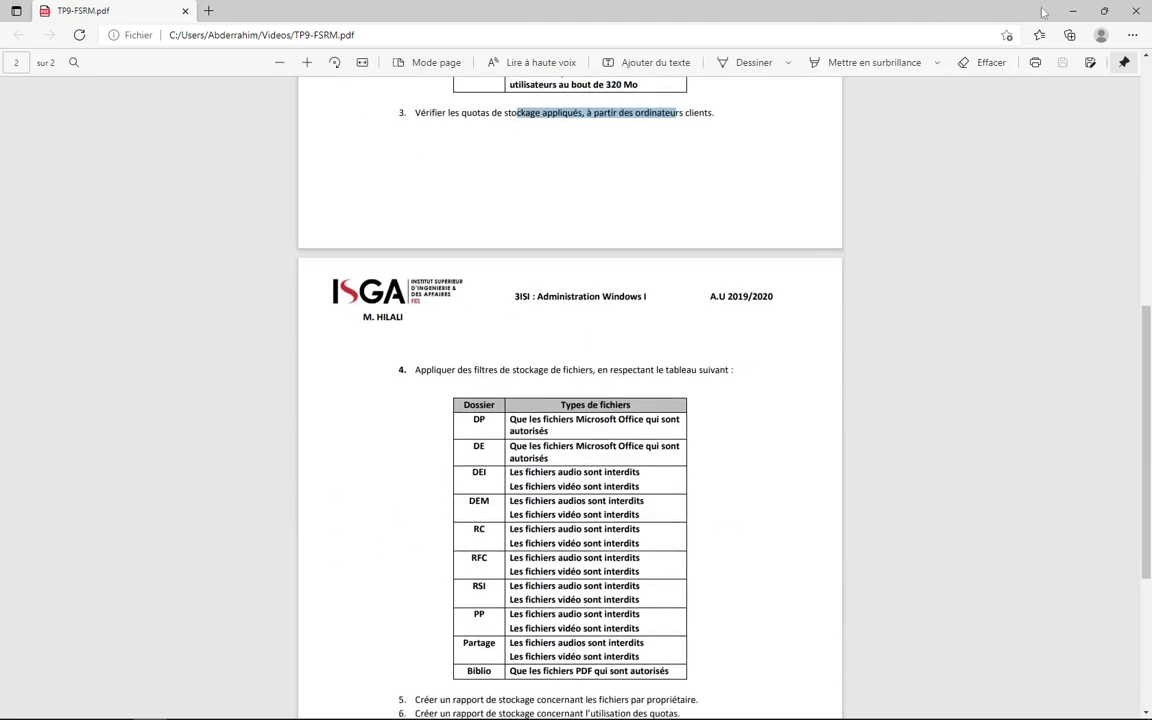
Step: On the server, collapse Gestion de quota and expand file screening to view Filtres de fichiers, then Groupes de fichiers
{"action": "left_click", "coordinate": [1071, 11]}
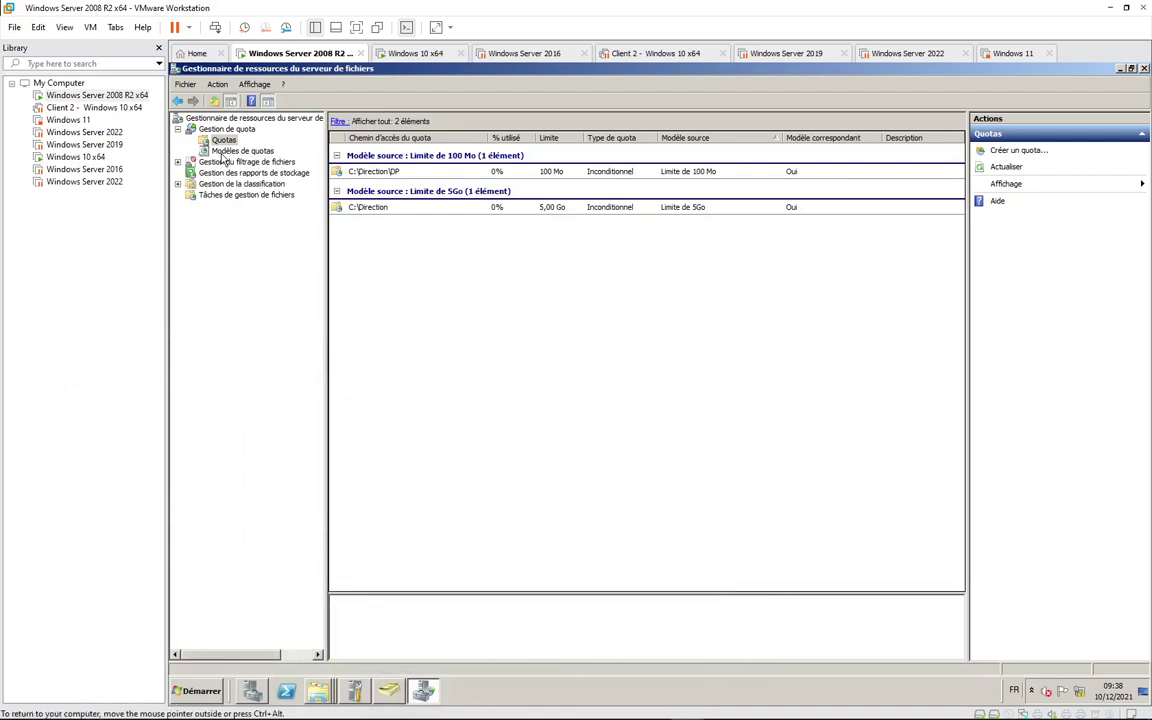
{"action": "left_click", "coordinate": [177, 129]}
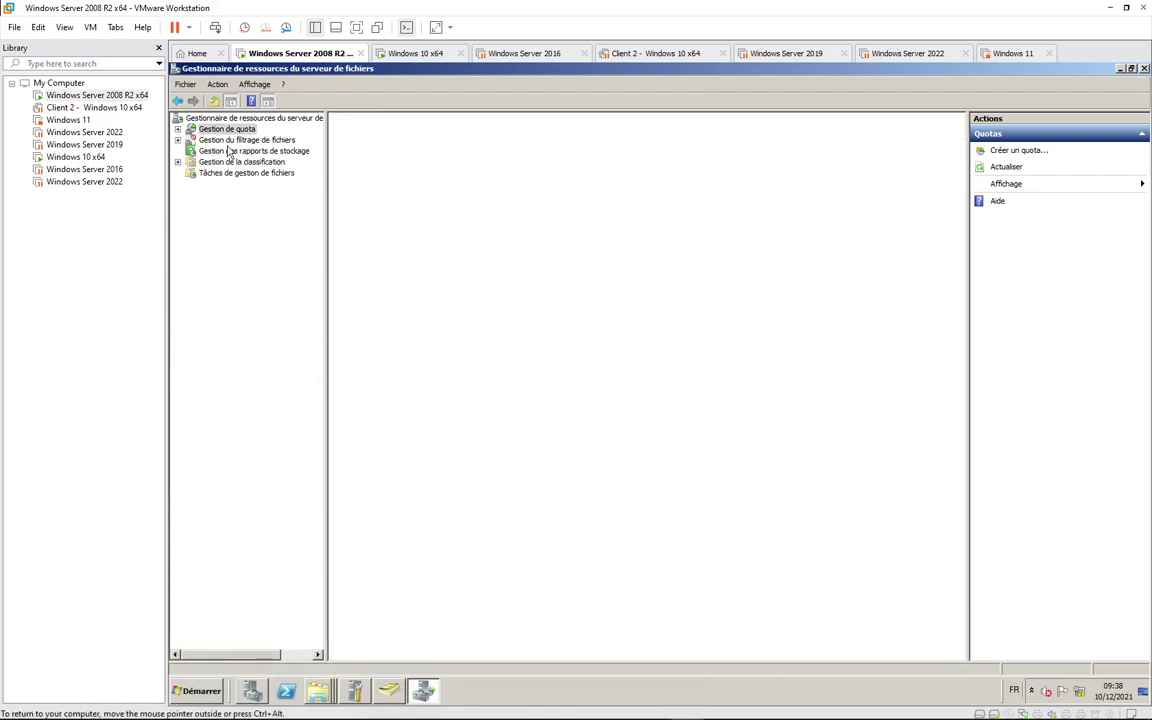
{"action": "double_click", "coordinate": [232, 140]}
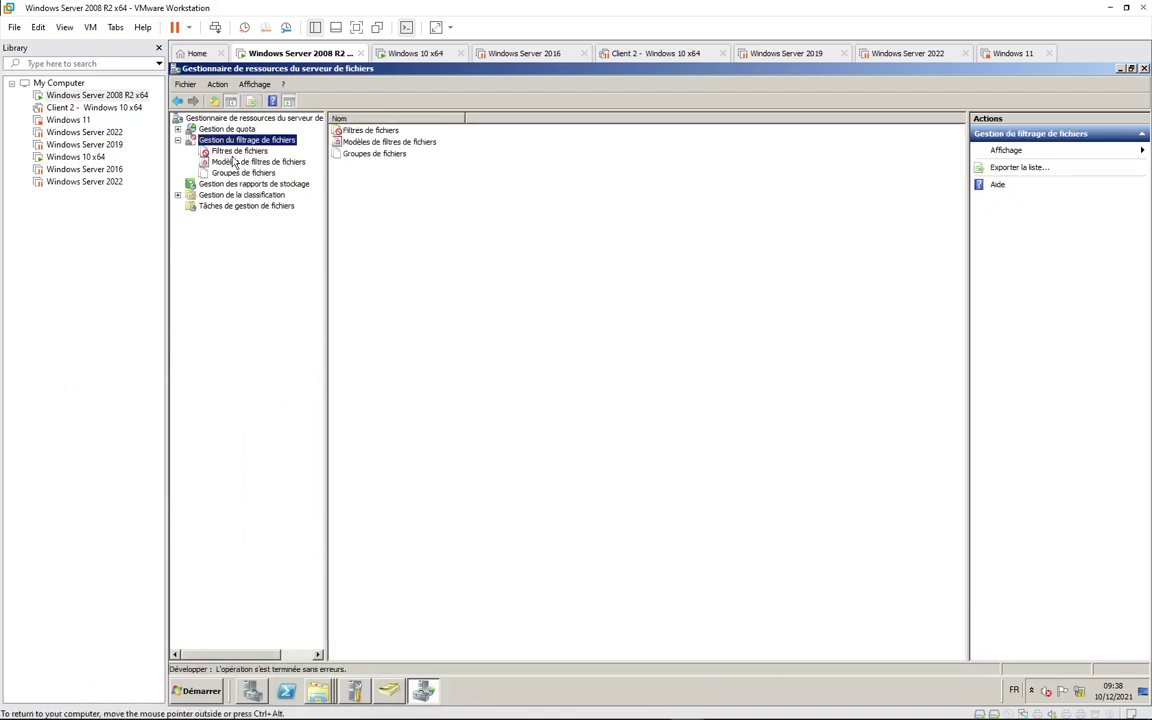
{"action": "left_click", "coordinate": [241, 151]}
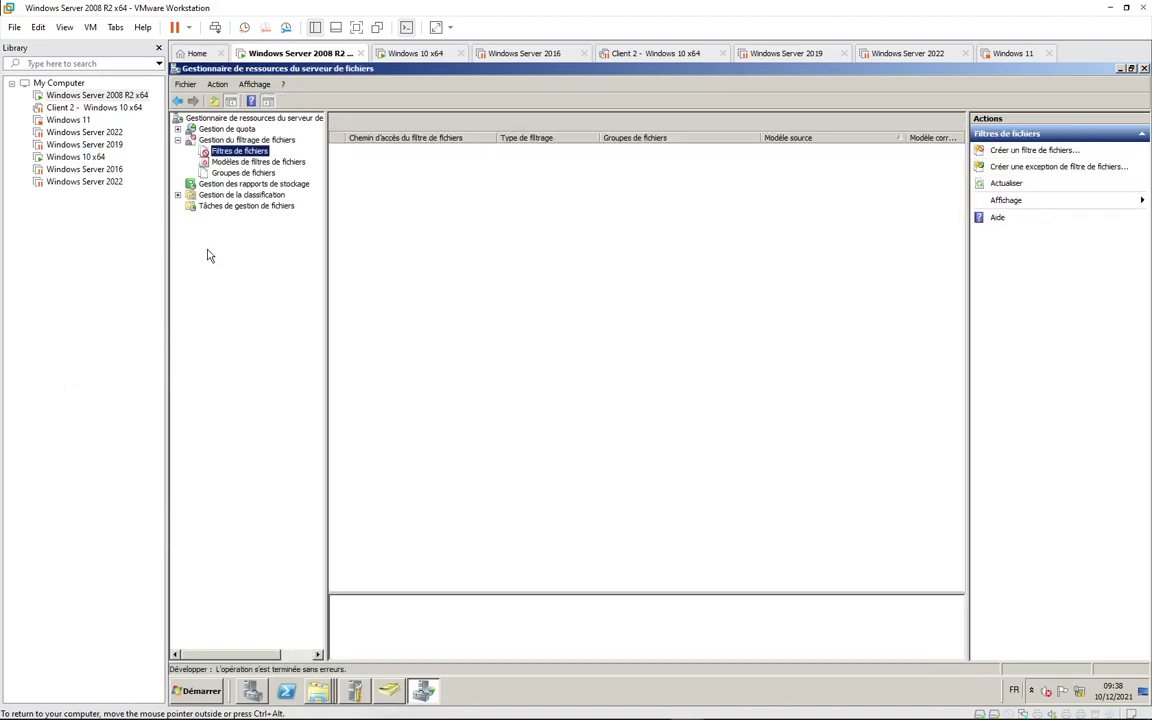
{"action": "left_click", "coordinate": [270, 173]}
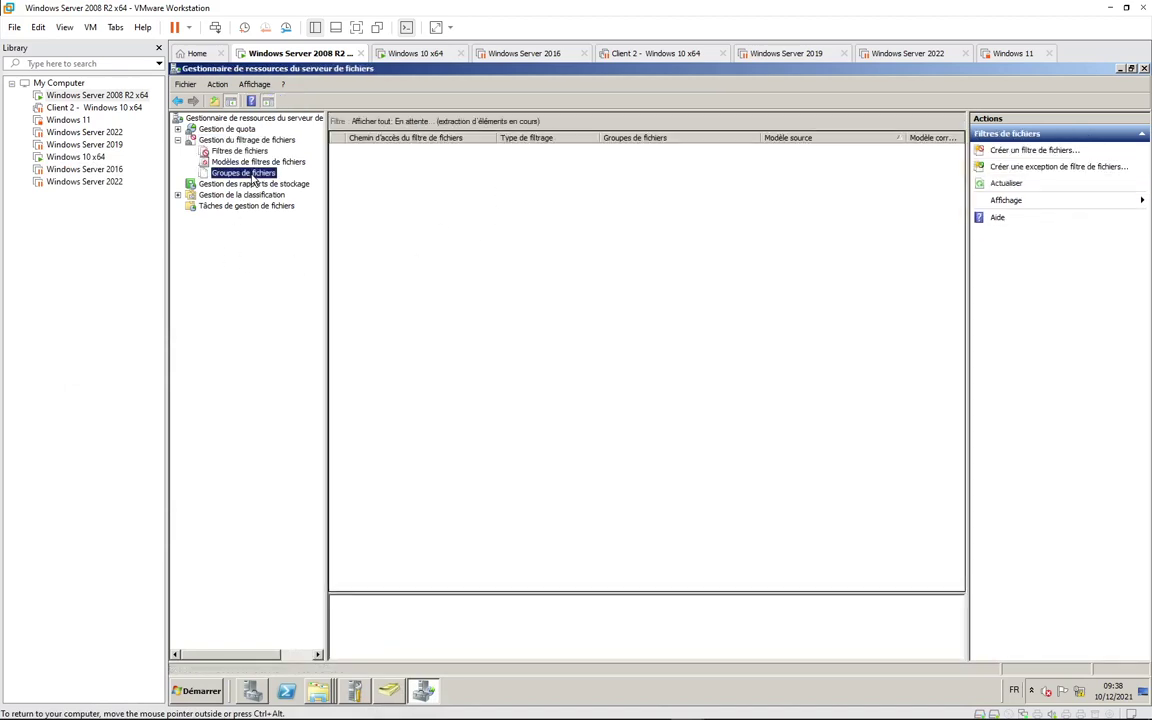
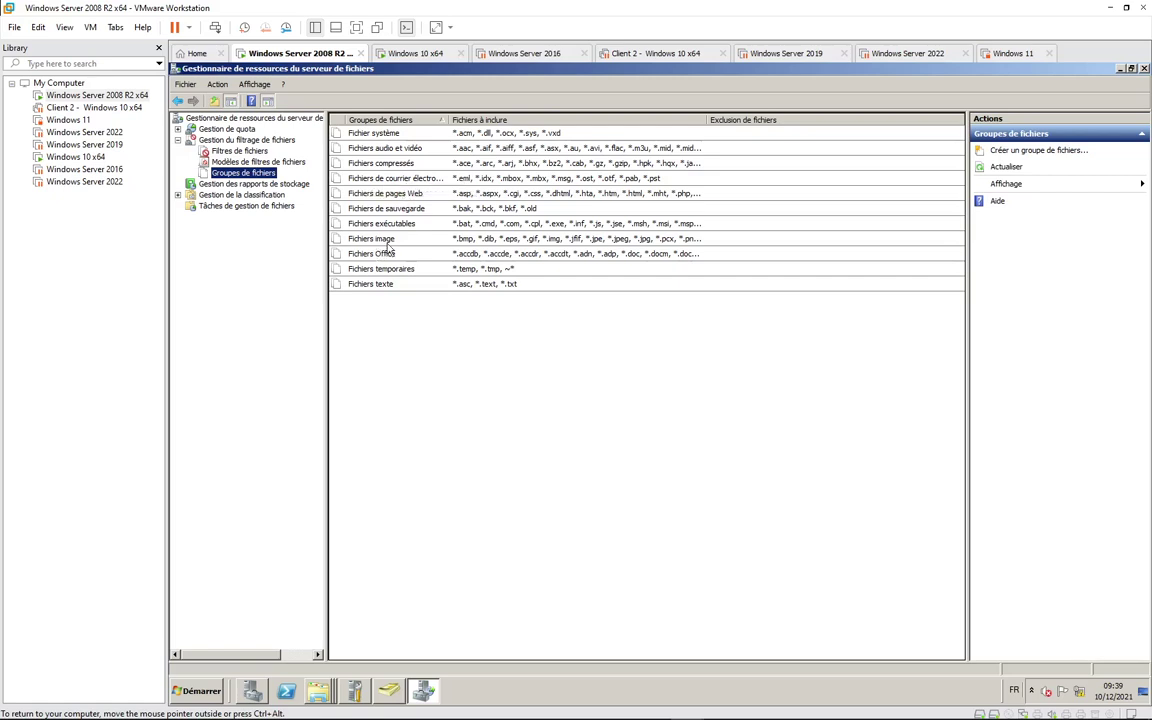
Step: Show the five file screen templates under Gestion du filtrage de fichiers
{"action": "left_click", "coordinate": [266, 162]}
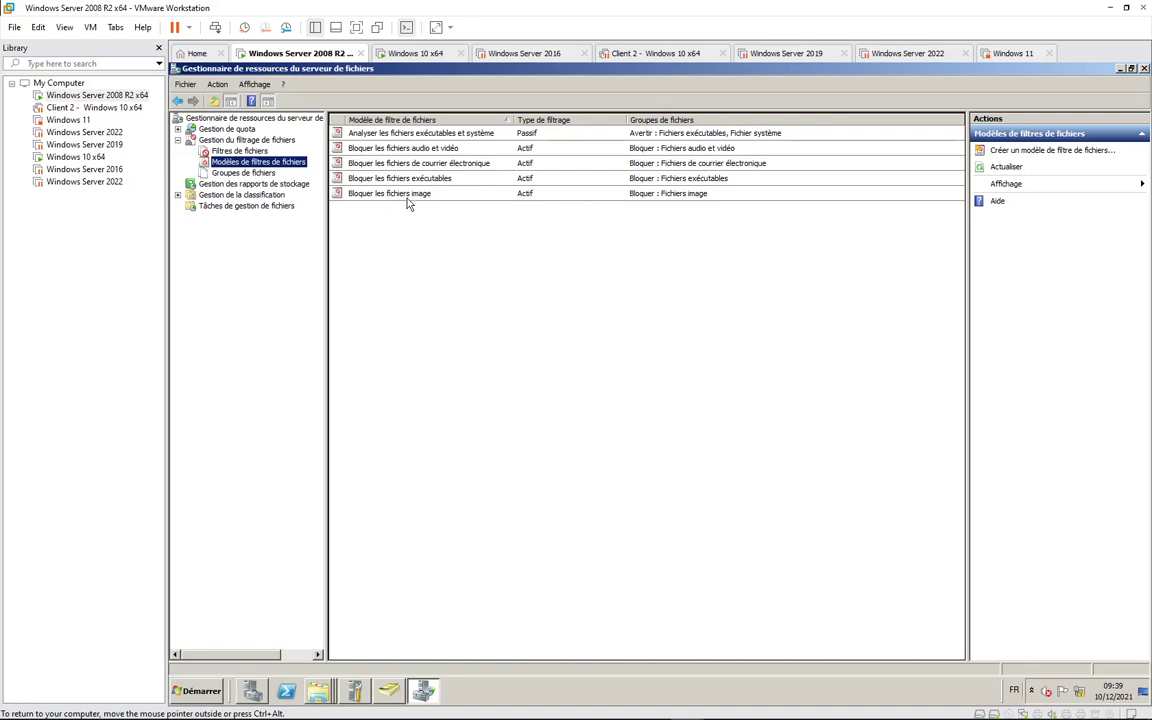
{"action": "left_click", "coordinate": [442, 249]}
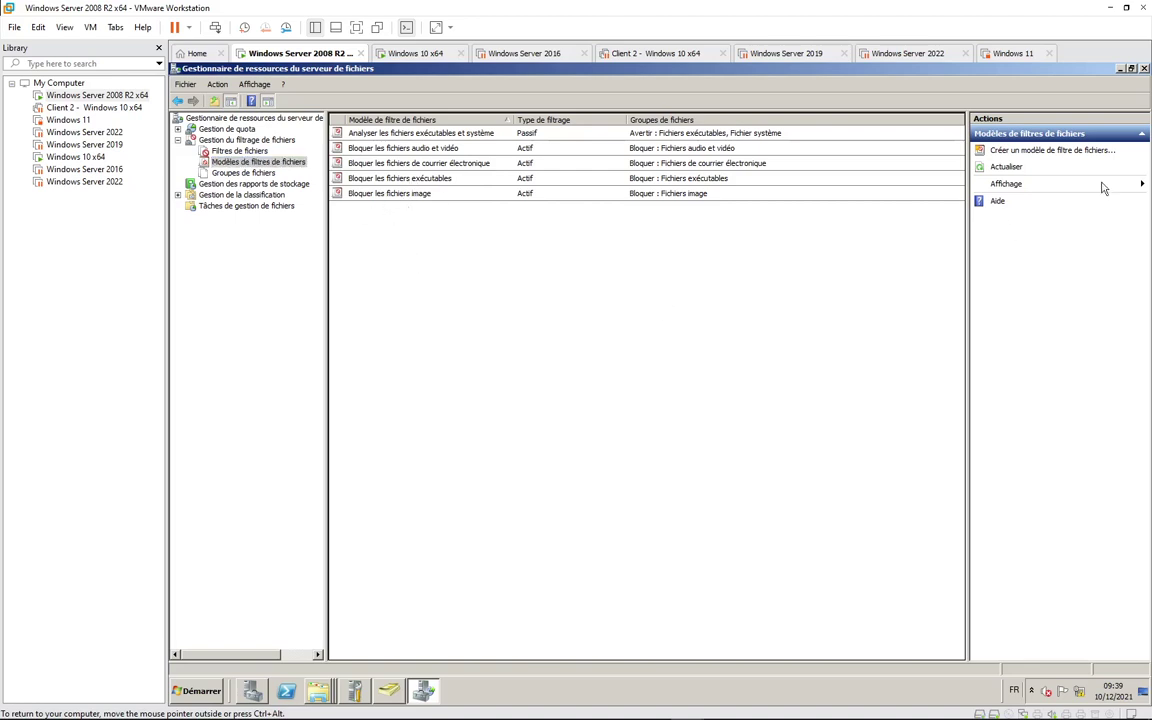
Step: Start a new file screen template named PDF, leaving Fichiers Office unblocked
{"action": "left_click", "coordinate": [1033, 151]}
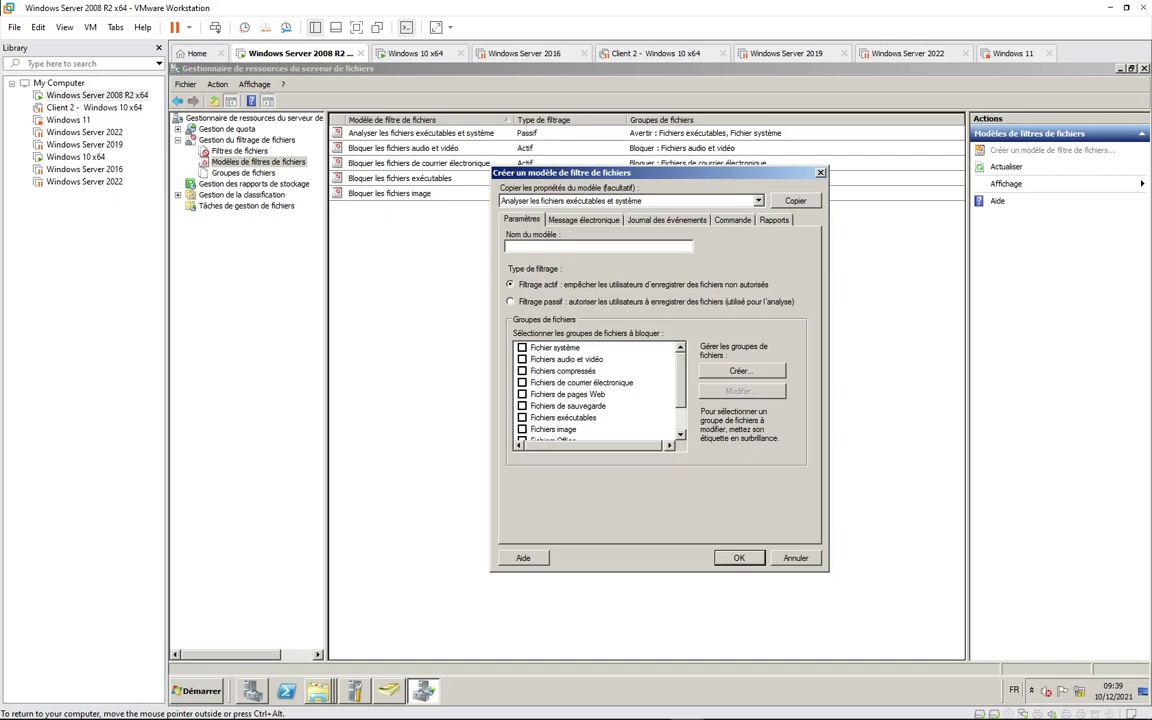
{"action": "type", "text": "MS Office"}
{"action": "scroll", "coordinate": [608, 362], "scroll_direction": "down", "scroll_amount": 2}
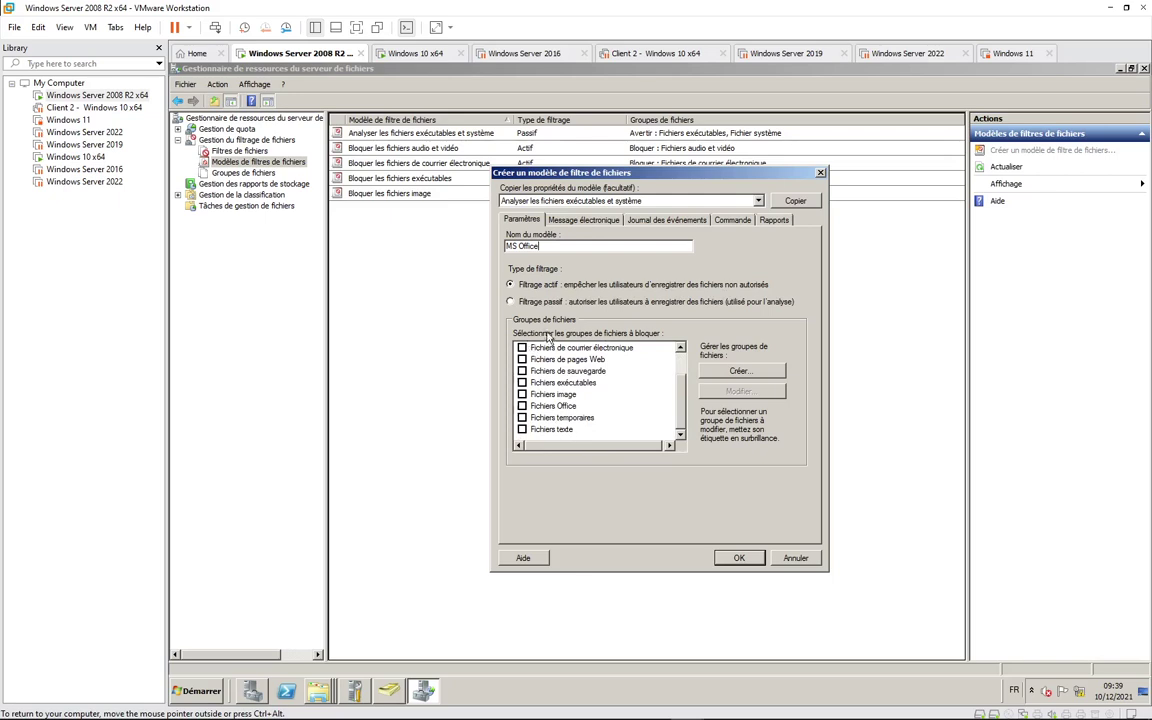
{"action": "left_click", "coordinate": [521, 406]}
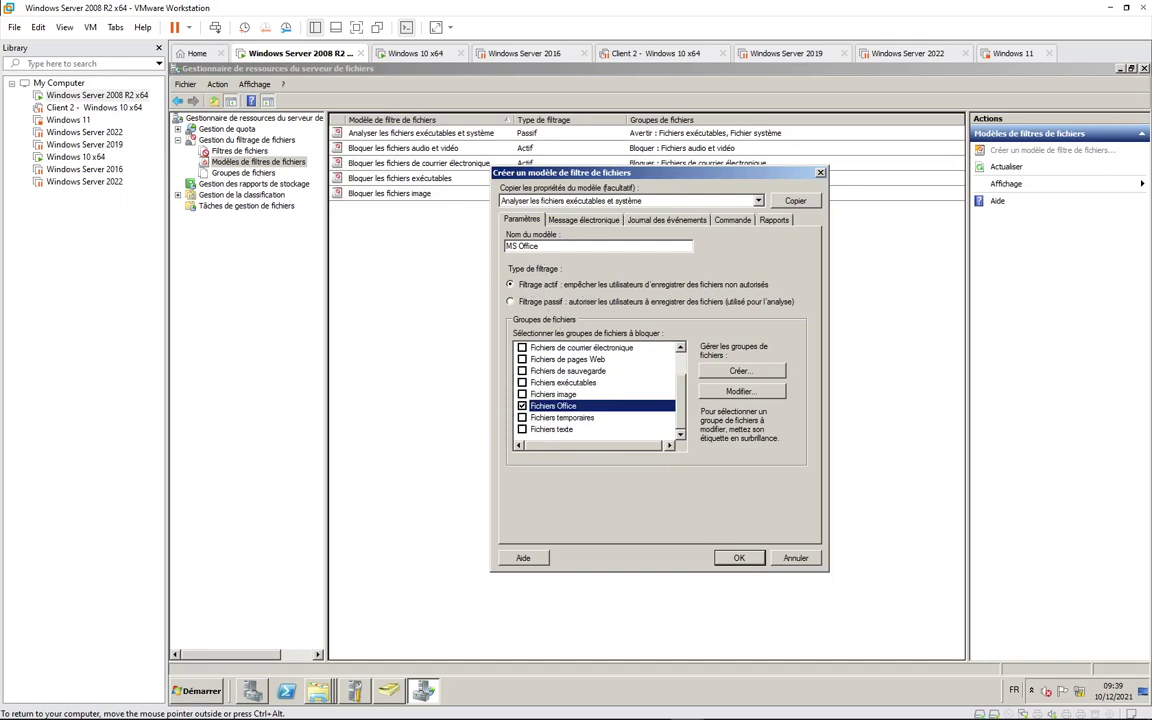
{"action": "key", "text": "shift+Tab"}
{"action": "key", "text": "shift+Tab"}
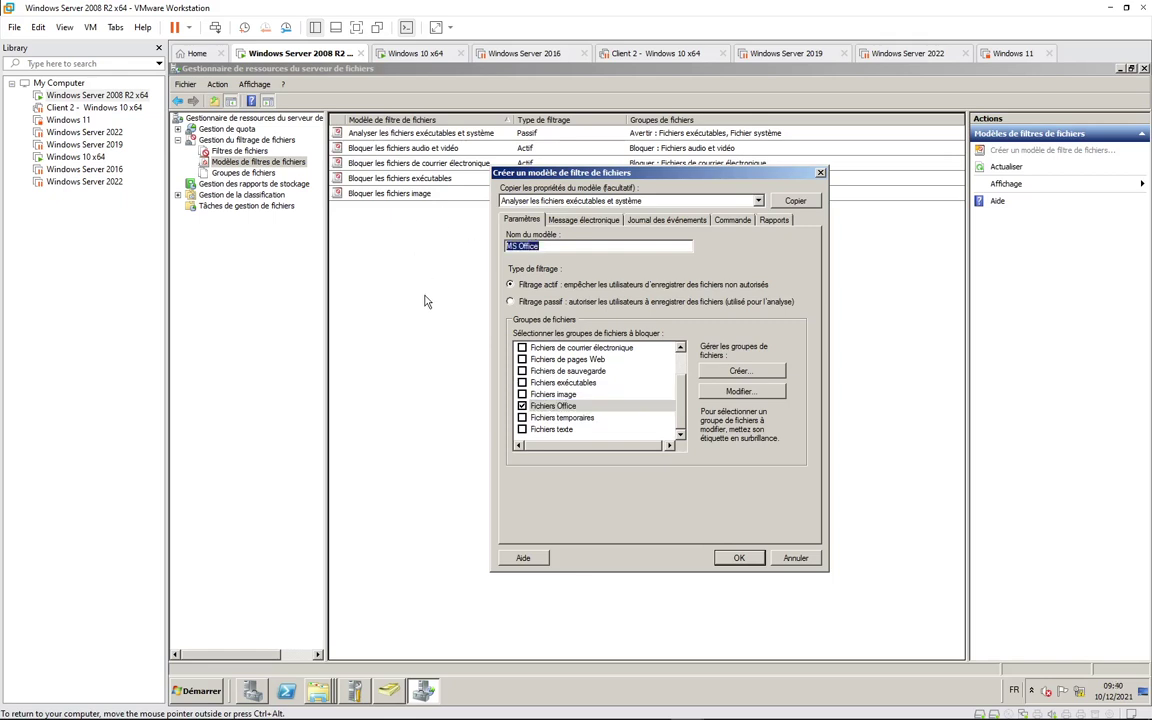
{"action": "left_click", "coordinate": [522, 406]}
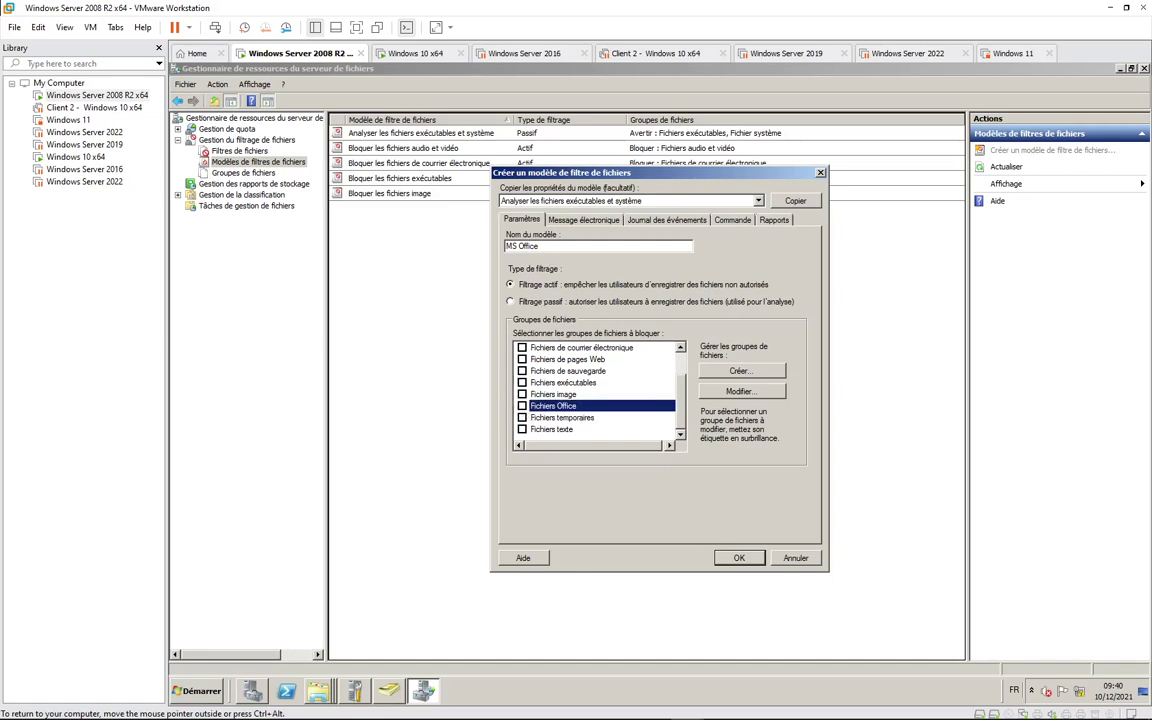
{"action": "key", "text": "shift+Tab"}
{"action": "key", "text": "shift+Tab"}
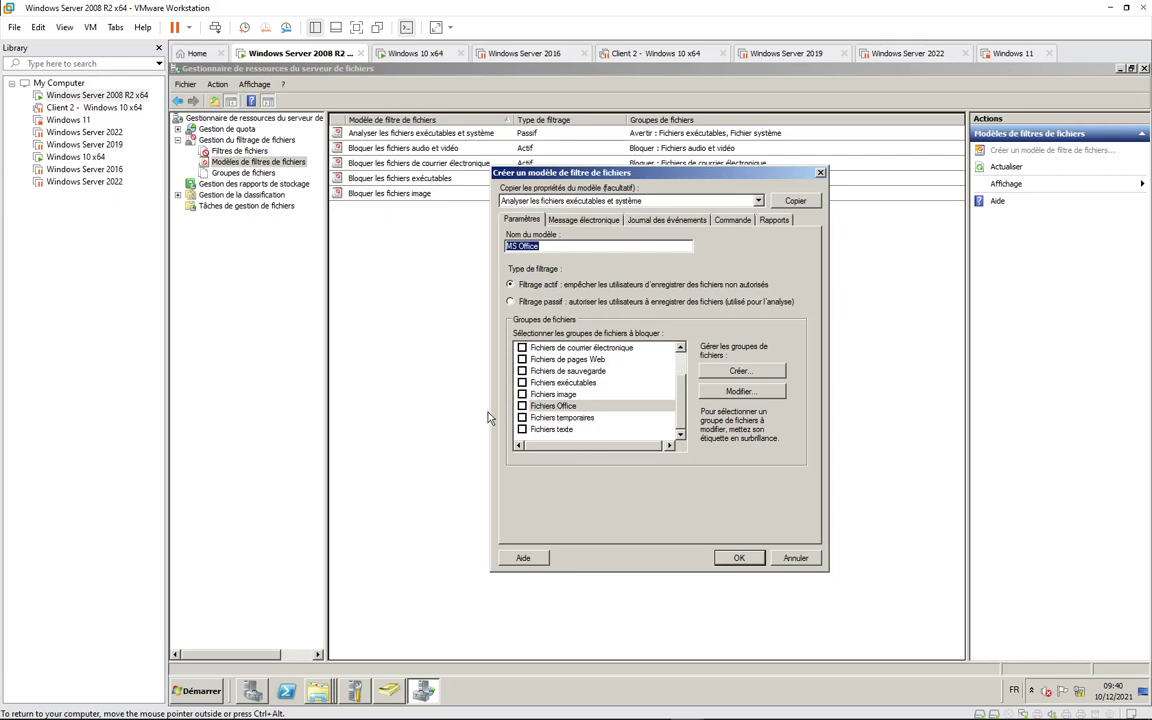
{"action": "left_click", "coordinate": [521, 407]}
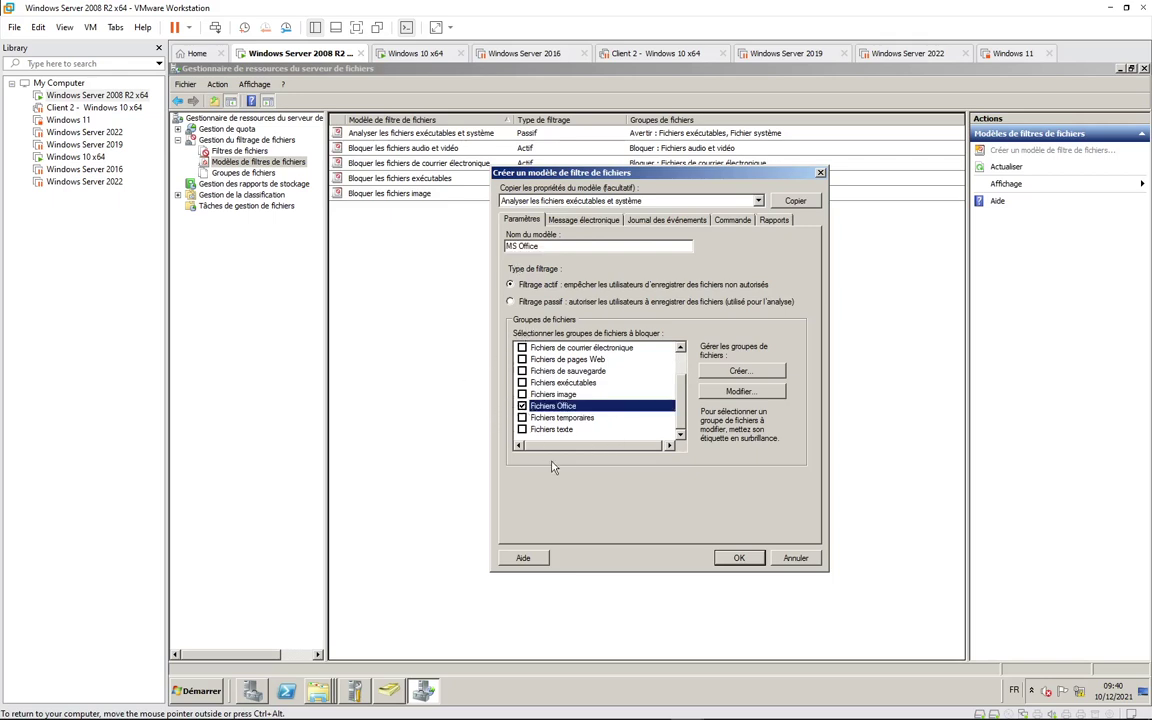
{"action": "left_click", "coordinate": [522, 407]}
{"action": "left_click_drag", "start_coordinate": [543, 246], "coordinate": [425, 241]}
{"action": "type", "text": "PDF"}
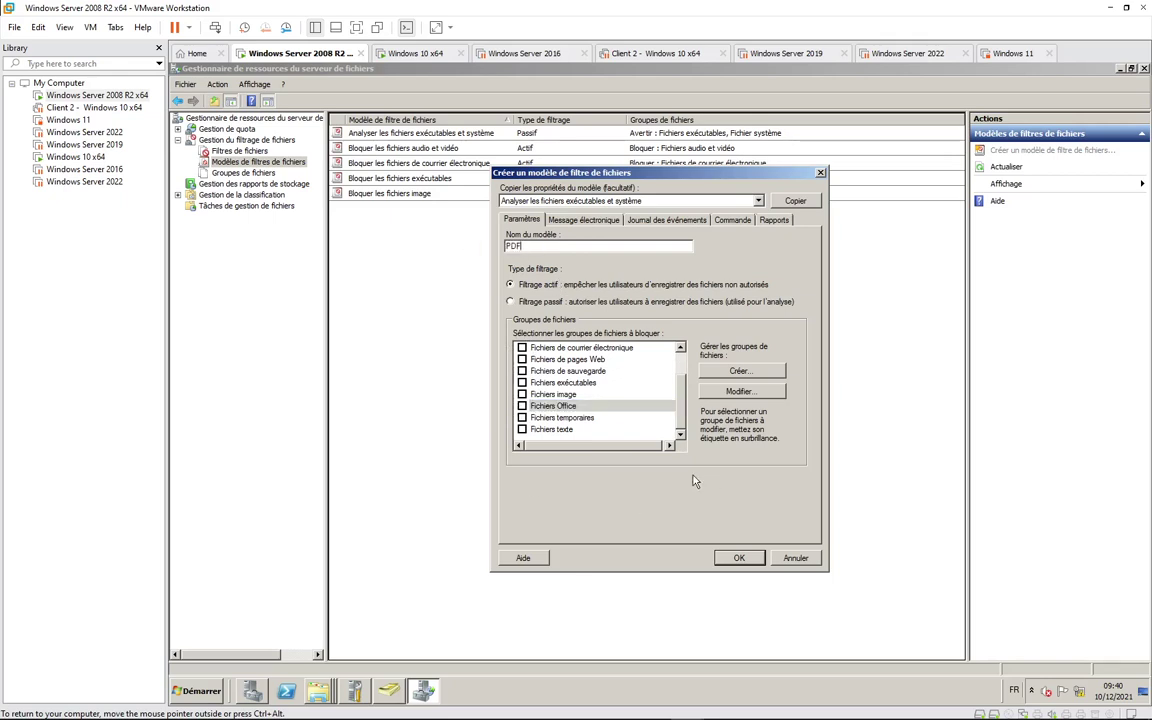
Step: Create a file group 'Fichiers PDF' that includes .pdf files, with no exclusions
{"action": "left_click", "coordinate": [730, 375]}
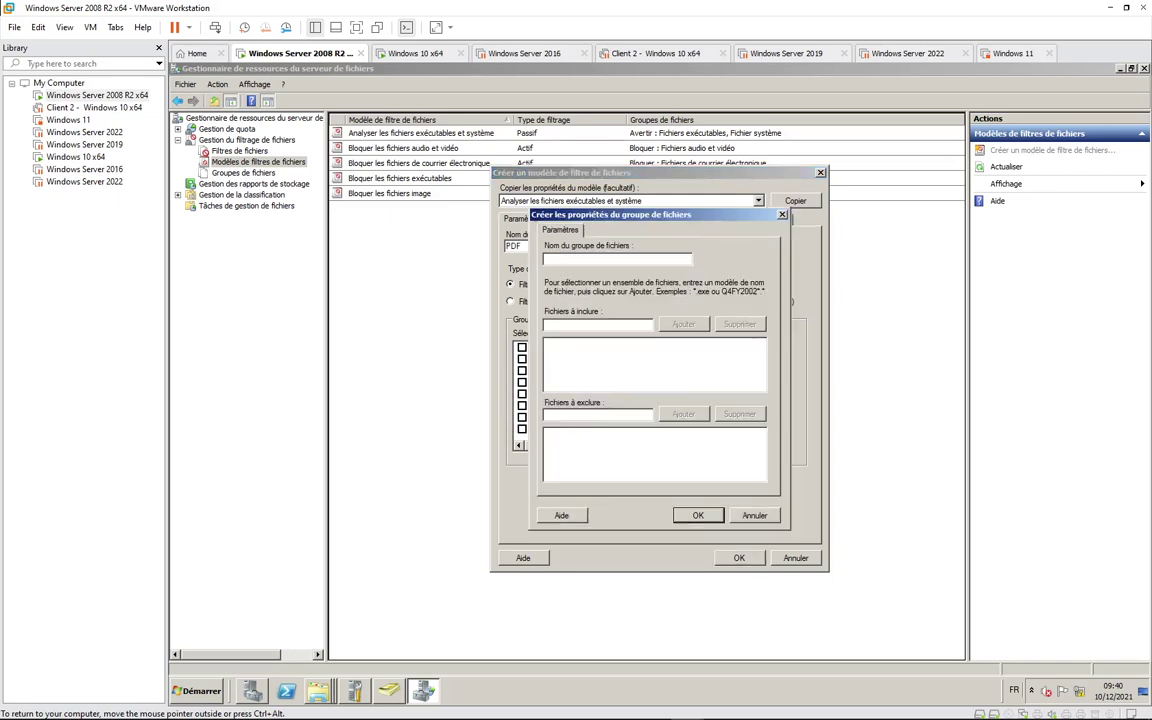
{"action": "type", "text": "Fichiers PDF"}
{"action": "key", "text": "Tab"}
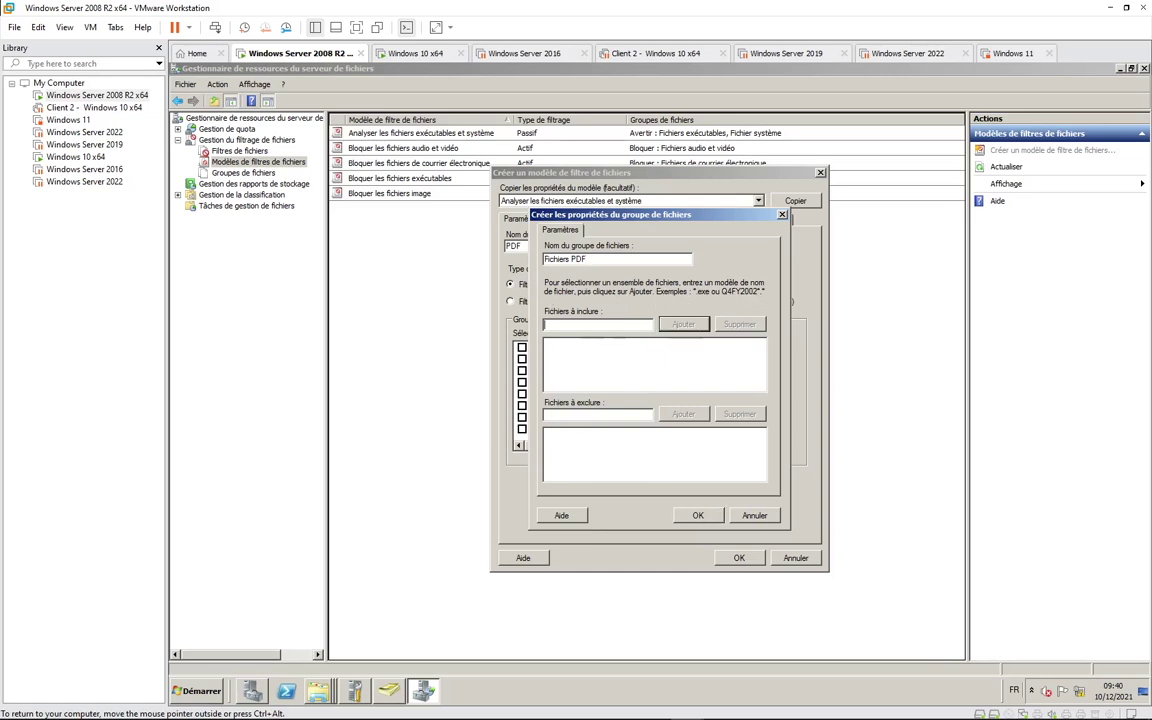
{"action": "type", "text": ".pdf"}
{"action": "left_click", "coordinate": [668, 327]}
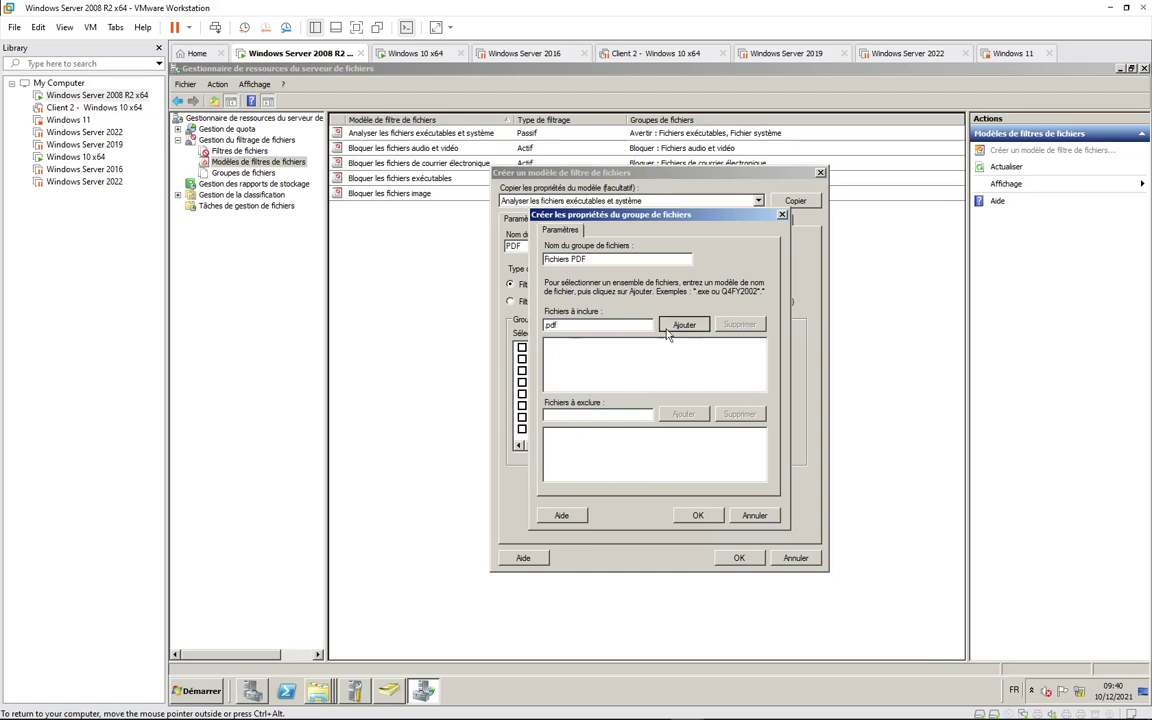
{"action": "left_click", "coordinate": [556, 414]}
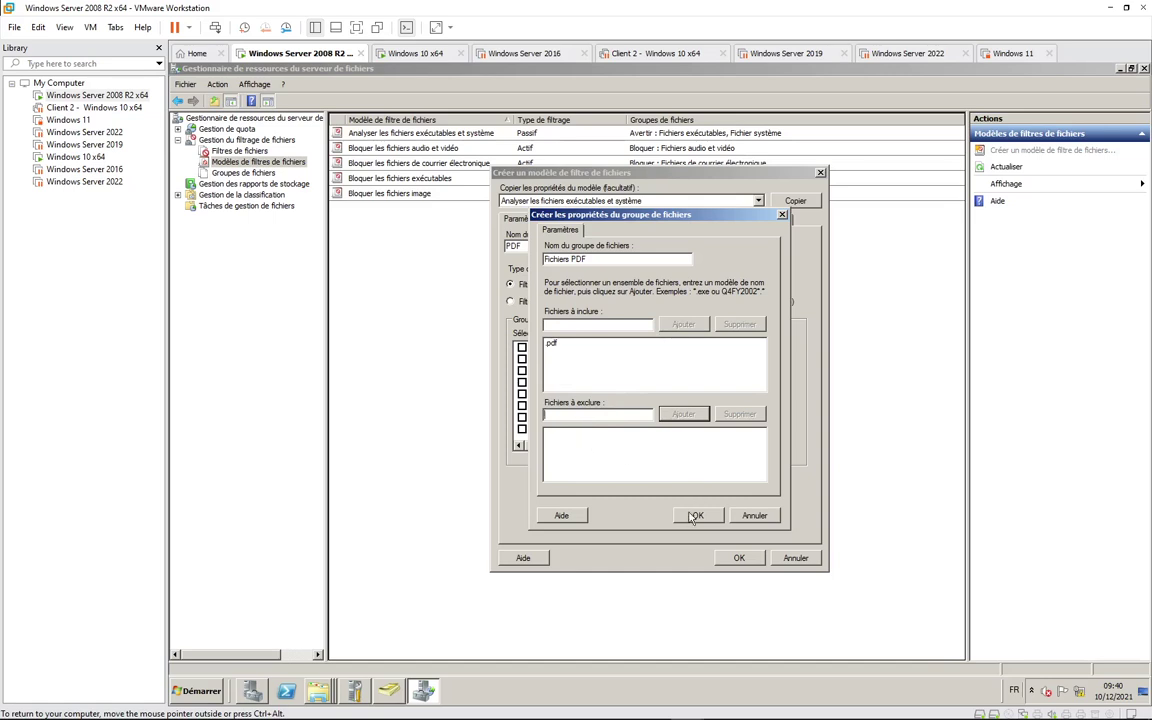
{"action": "left_click", "coordinate": [625, 467]}
{"action": "left_click", "coordinate": [684, 515]}
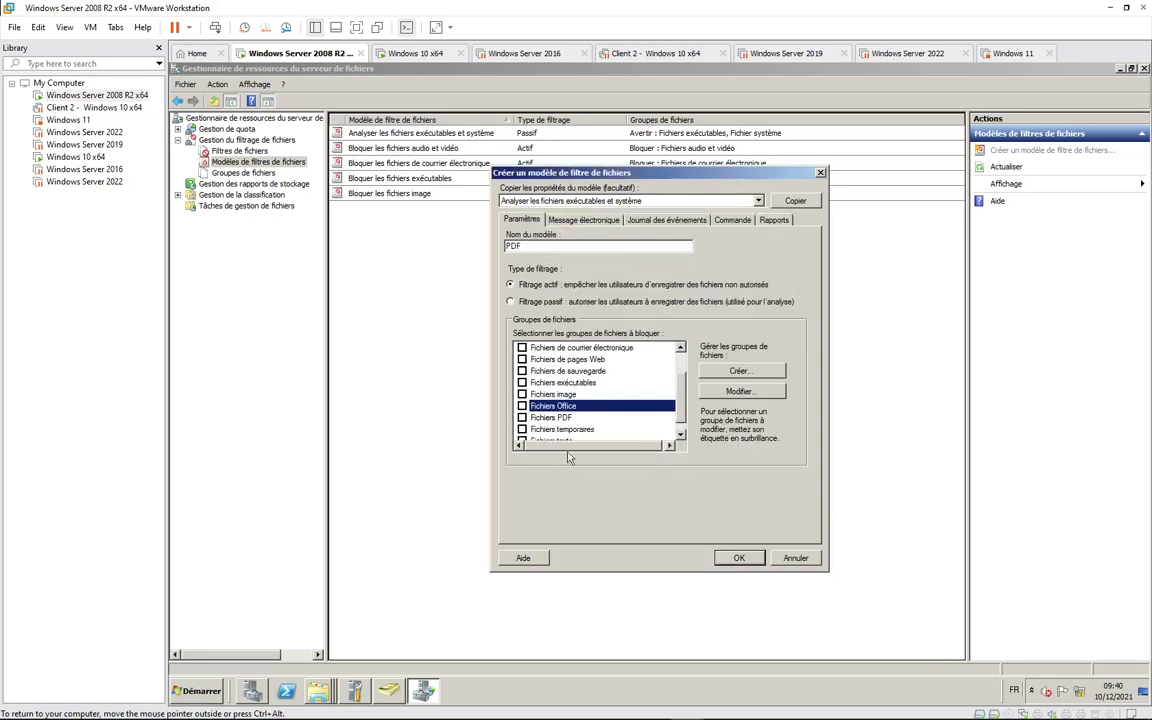
Step: Block the Fichiers PDF group in the template and save the PDF template
{"action": "scroll", "coordinate": [672, 400], "scroll_direction": "down", "scroll_amount": 1}
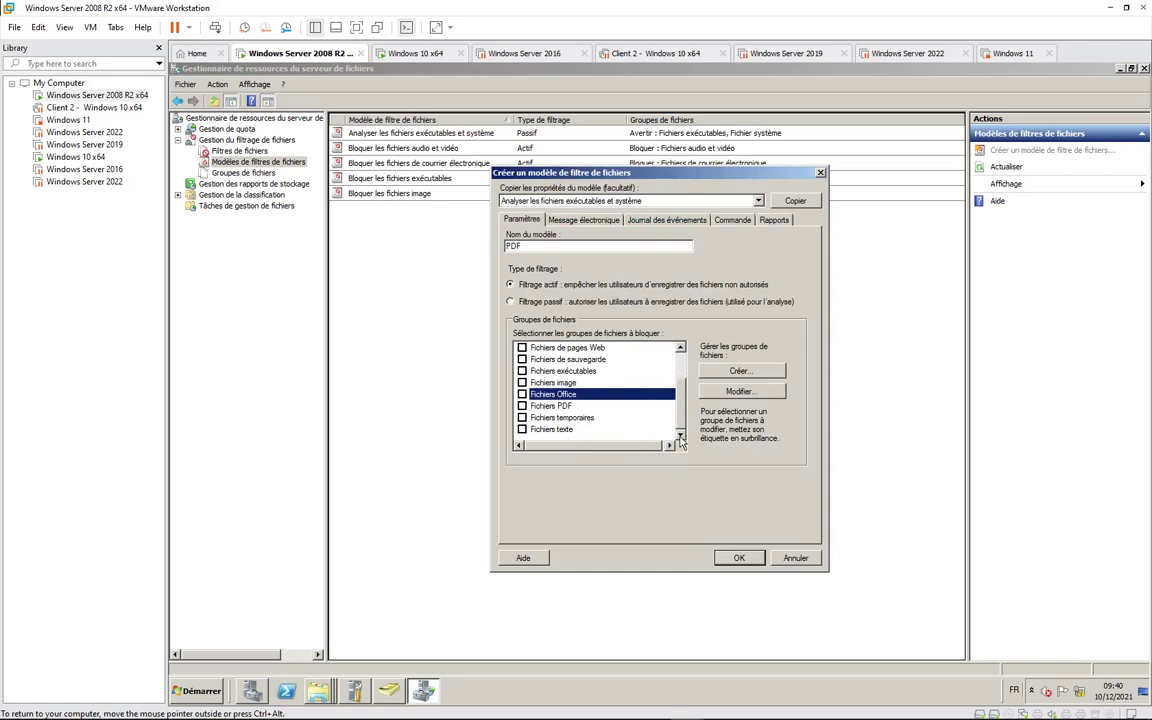
{"action": "left_click", "coordinate": [521, 405]}
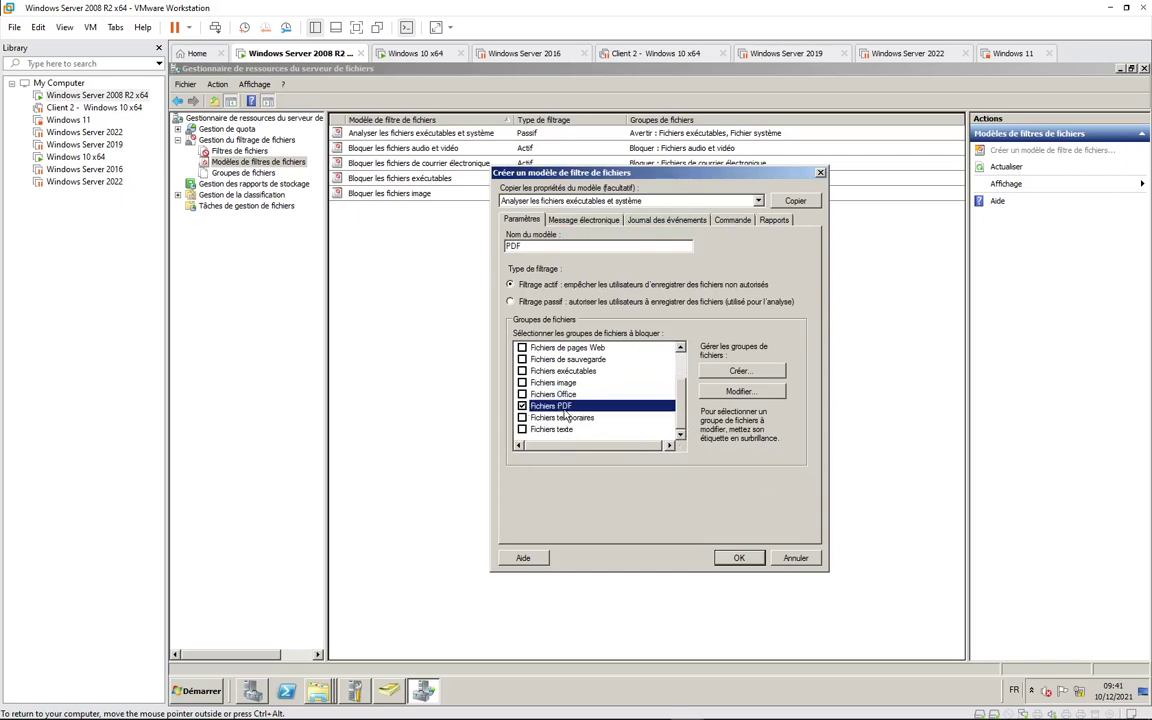
{"action": "left_click", "coordinate": [728, 560]}
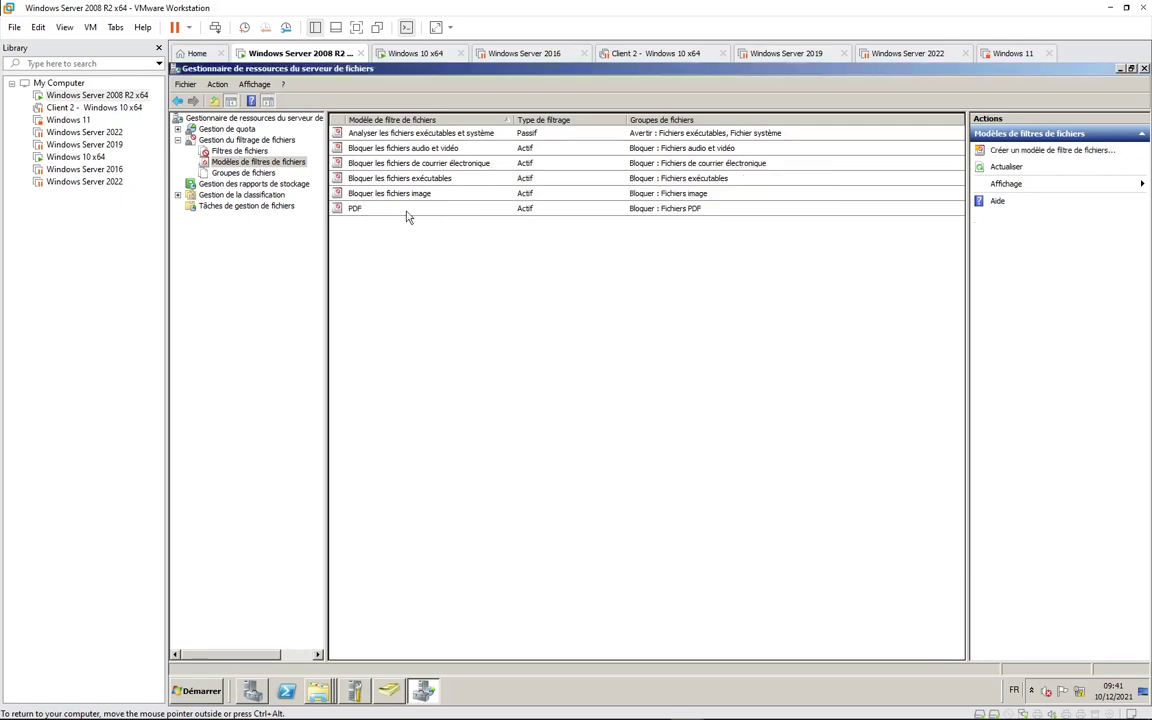
Step: Rename the PDF template to 'Fichiers PDF', then view file groups and the empty file screens list
{"action": "left_click", "coordinate": [376, 212]}
{"action": "right_click", "coordinate": [376, 212]}
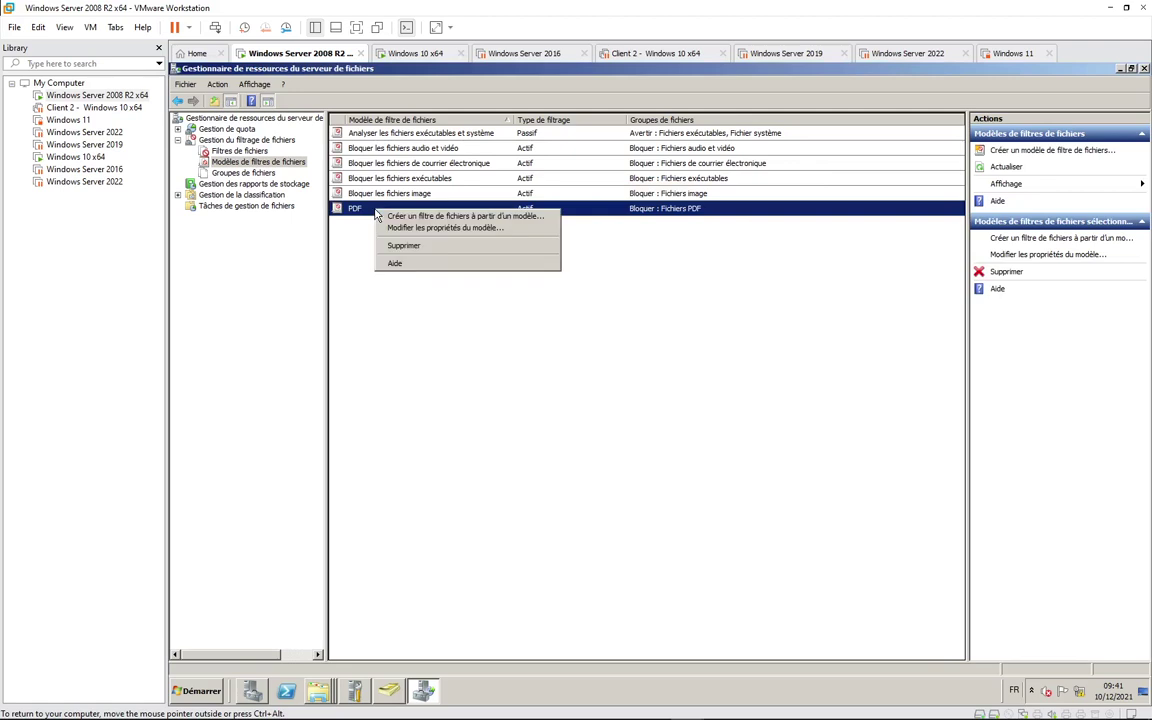
{"action": "left_click", "coordinate": [420, 232]}
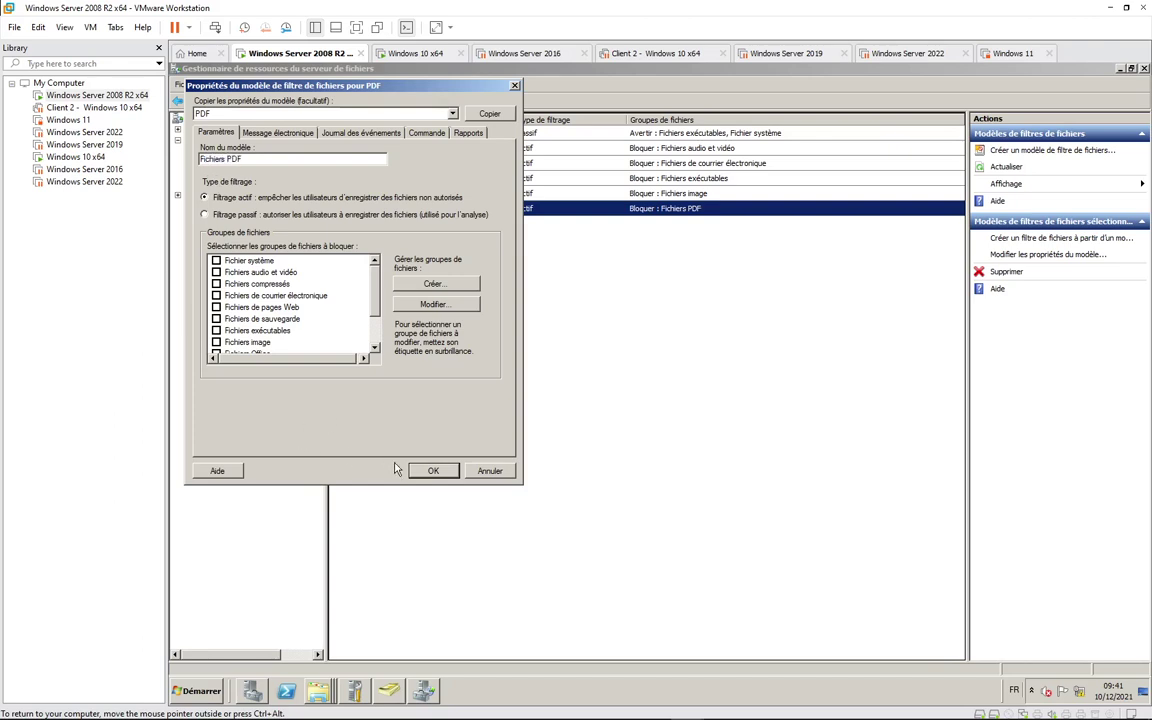
{"action": "left_click", "coordinate": [431, 472]}
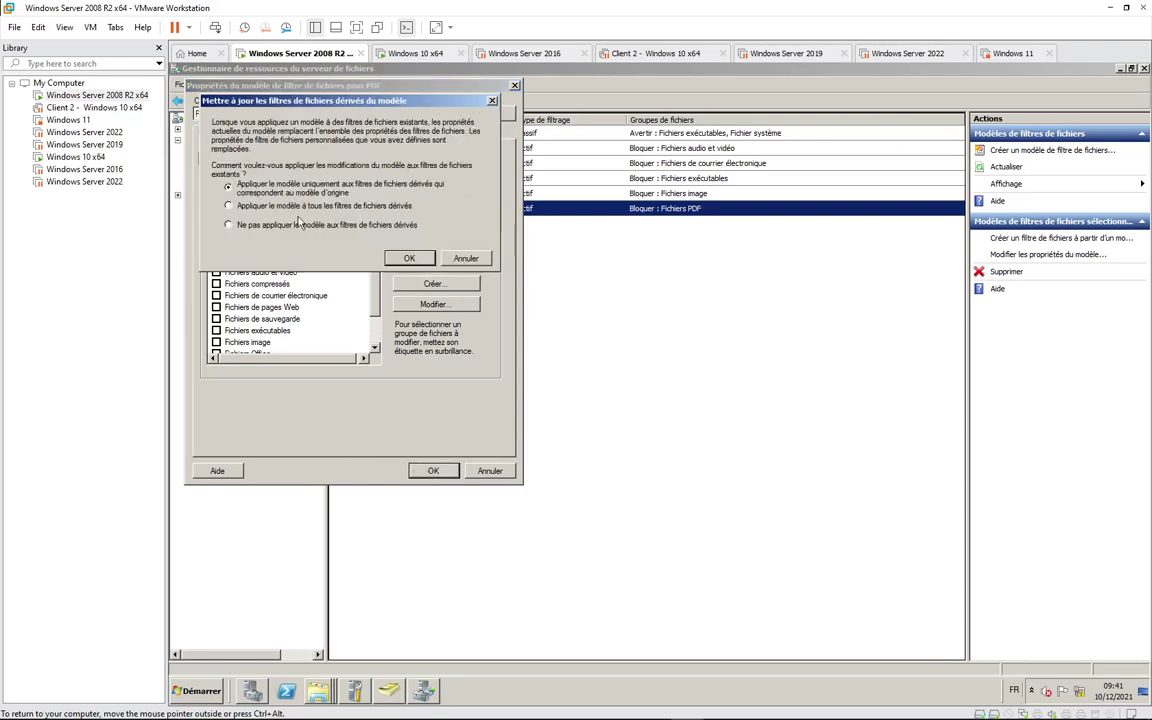
{"action": "left_click", "coordinate": [409, 259]}
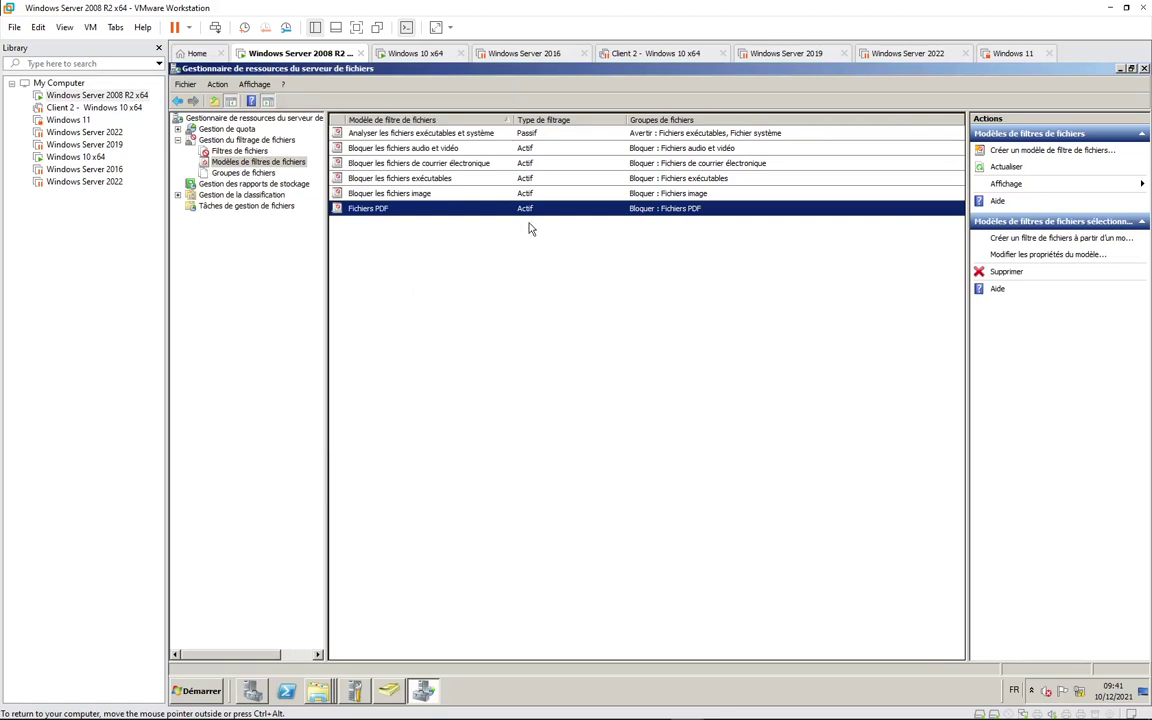
{"action": "left_click", "coordinate": [240, 172]}
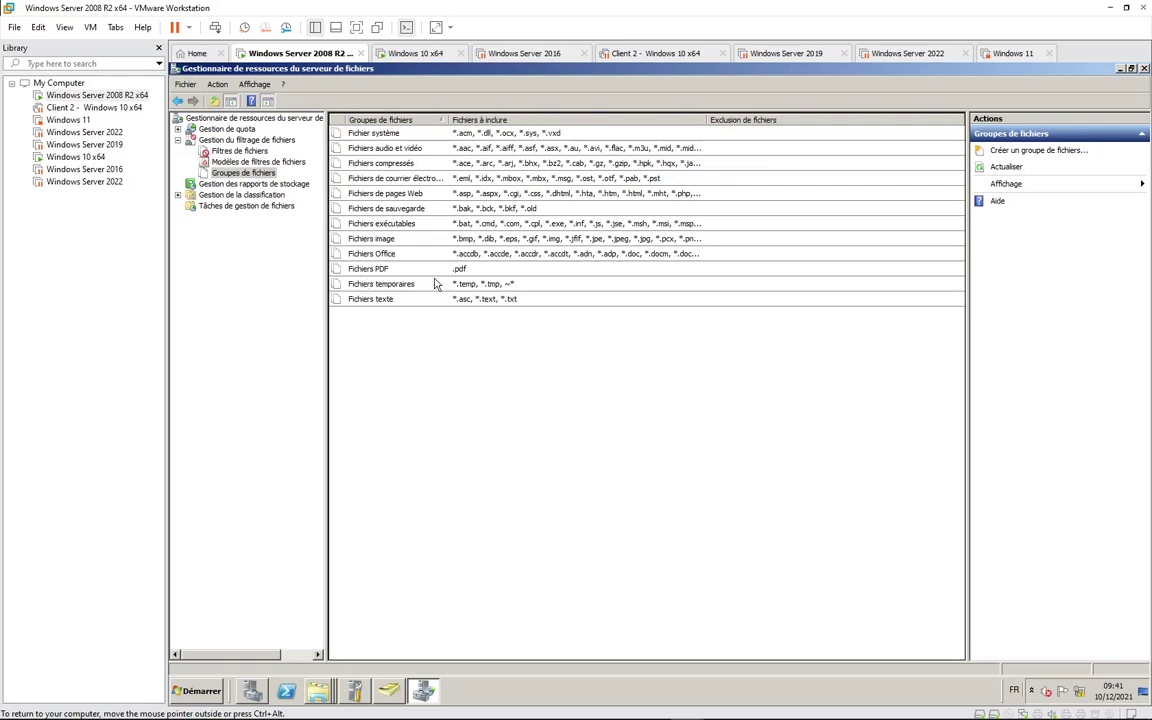
{"action": "left_click", "coordinate": [222, 151]}
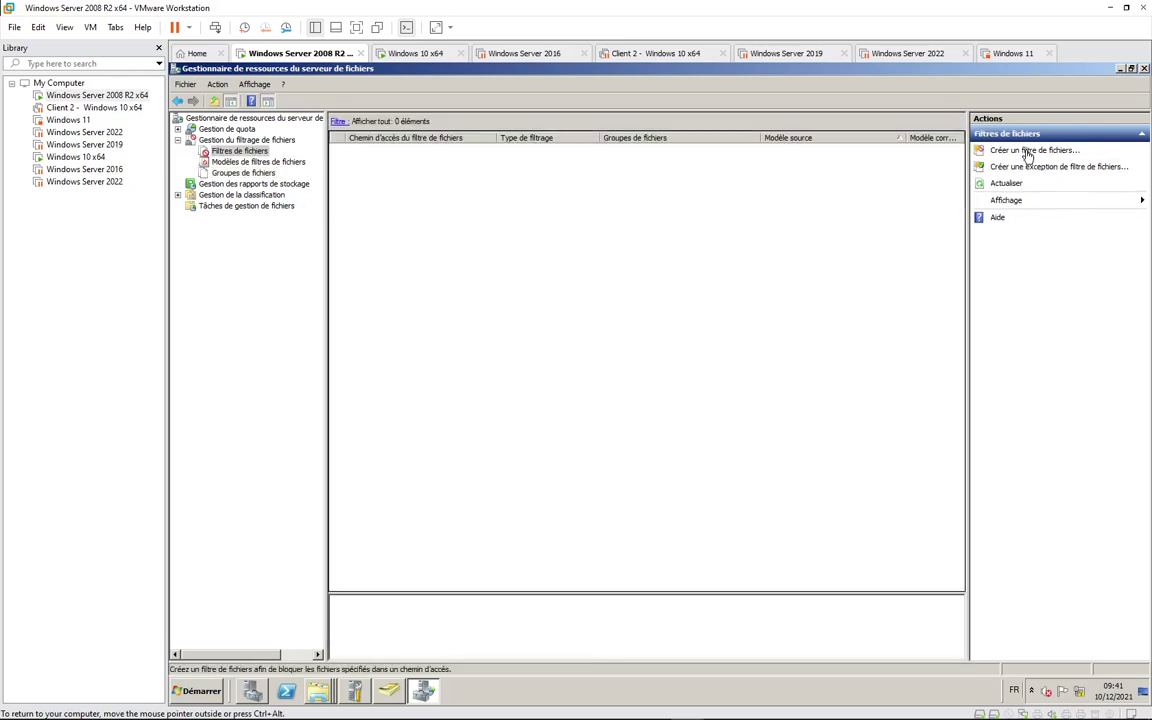
Step: Create a file screen on C:\Direction\DP based on the Fichiers PDF template
{"action": "left_click", "coordinate": [1022, 151]}
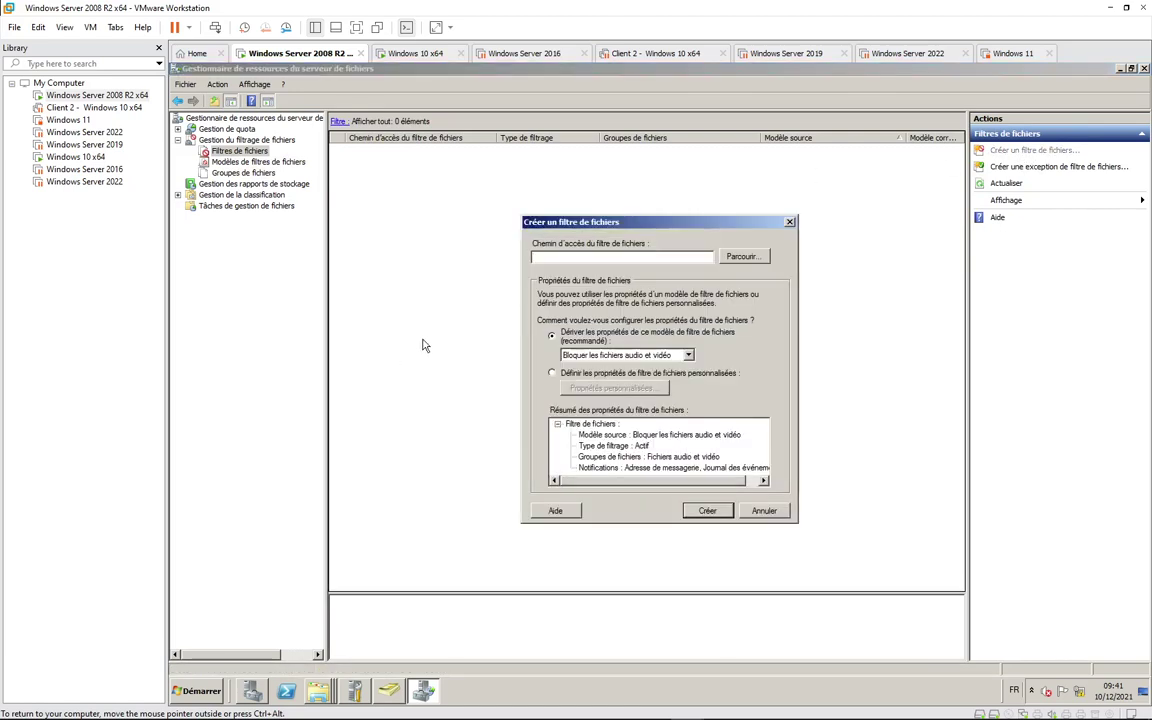
{"action": "left_click", "coordinate": [742, 256]}
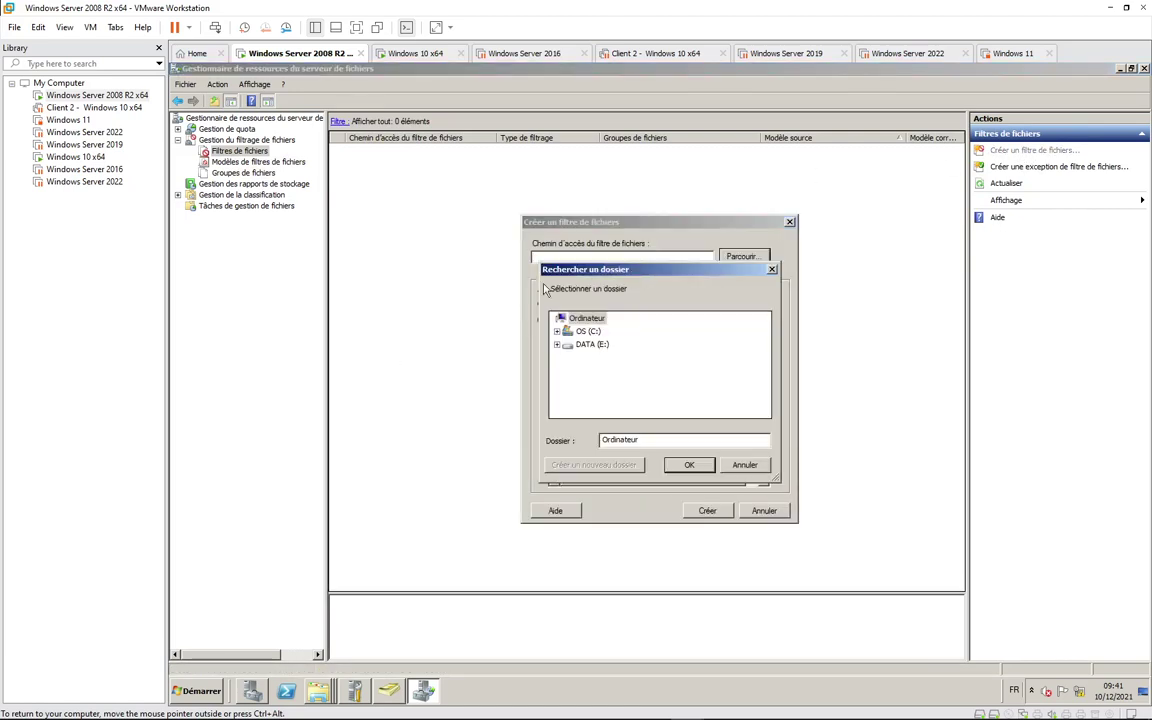
{"action": "left_click", "coordinate": [557, 331]}
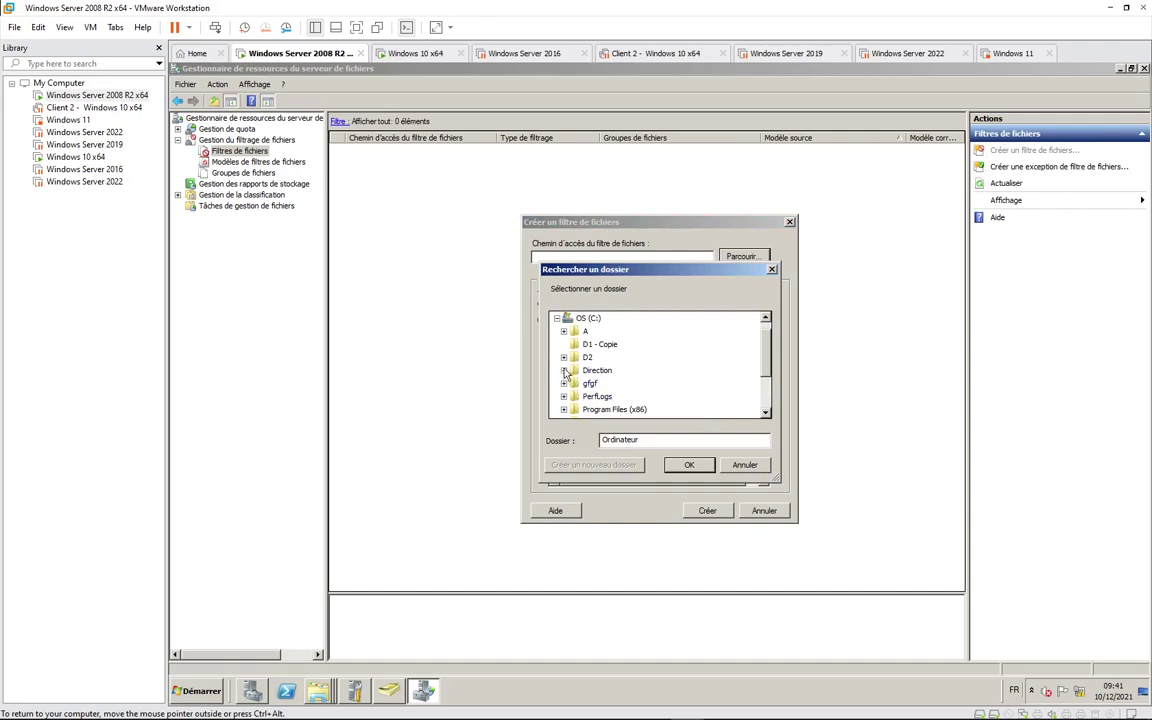
{"action": "left_click", "coordinate": [563, 370]}
{"action": "left_click", "coordinate": [597, 397]}
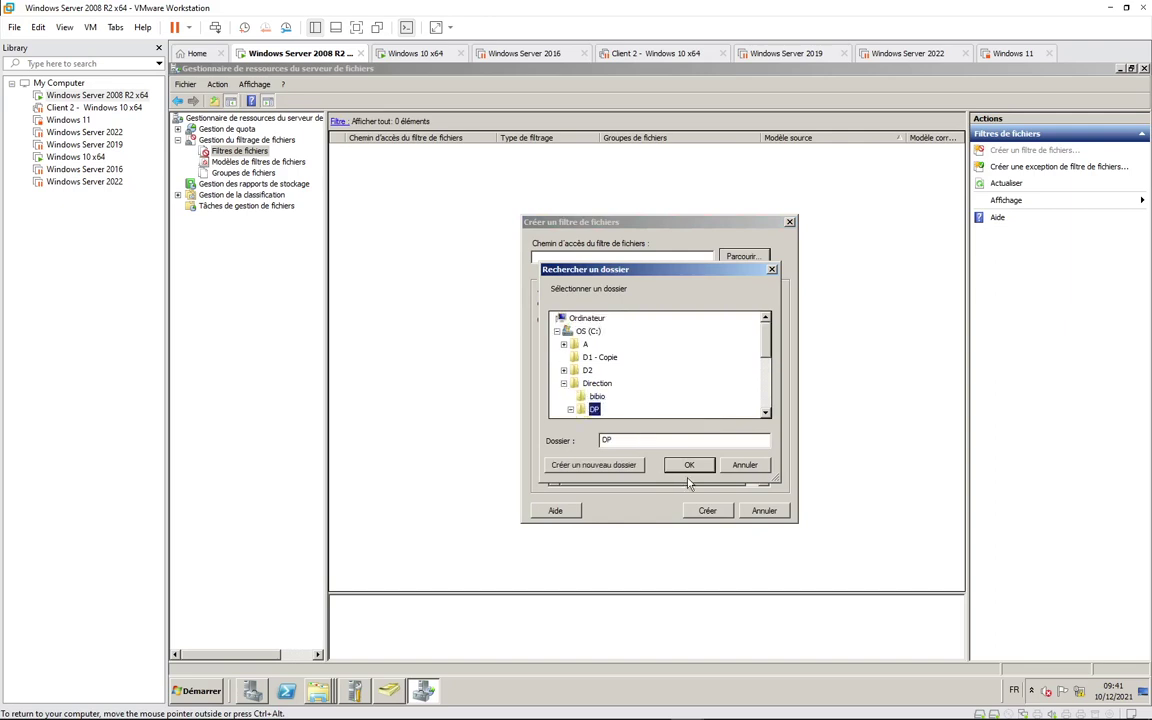
{"action": "key", "text": "Return"}
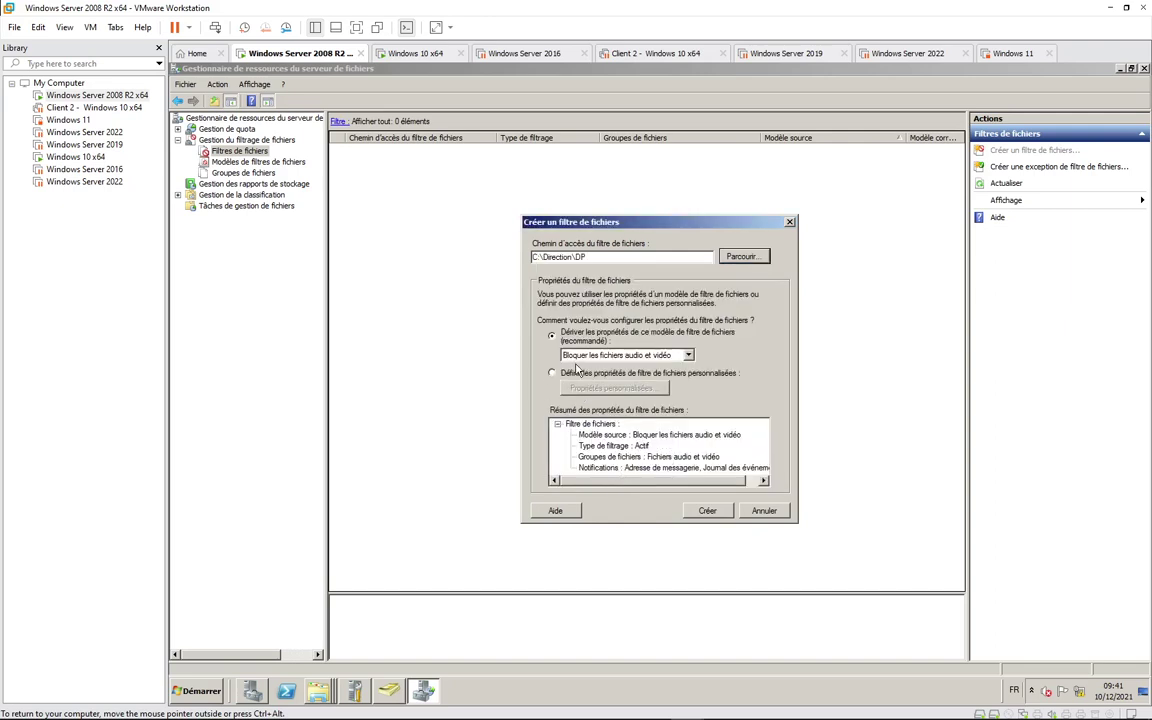
{"action": "left_click", "coordinate": [620, 355]}
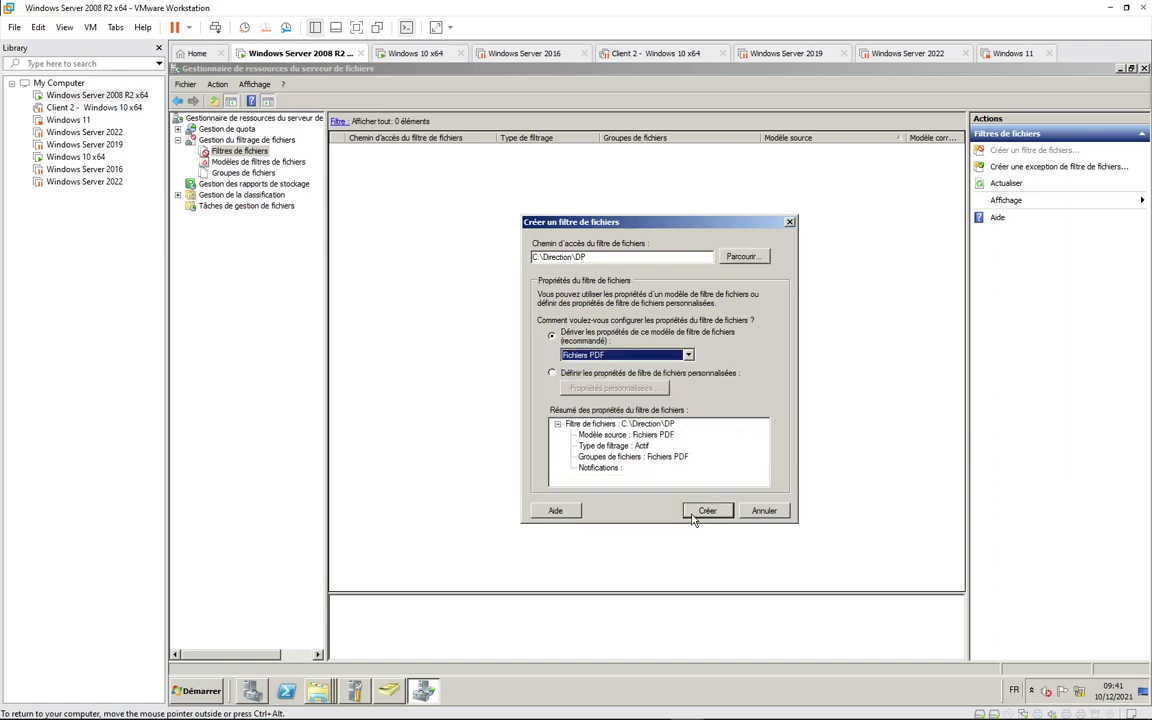
{"action": "key", "text": "Return"}
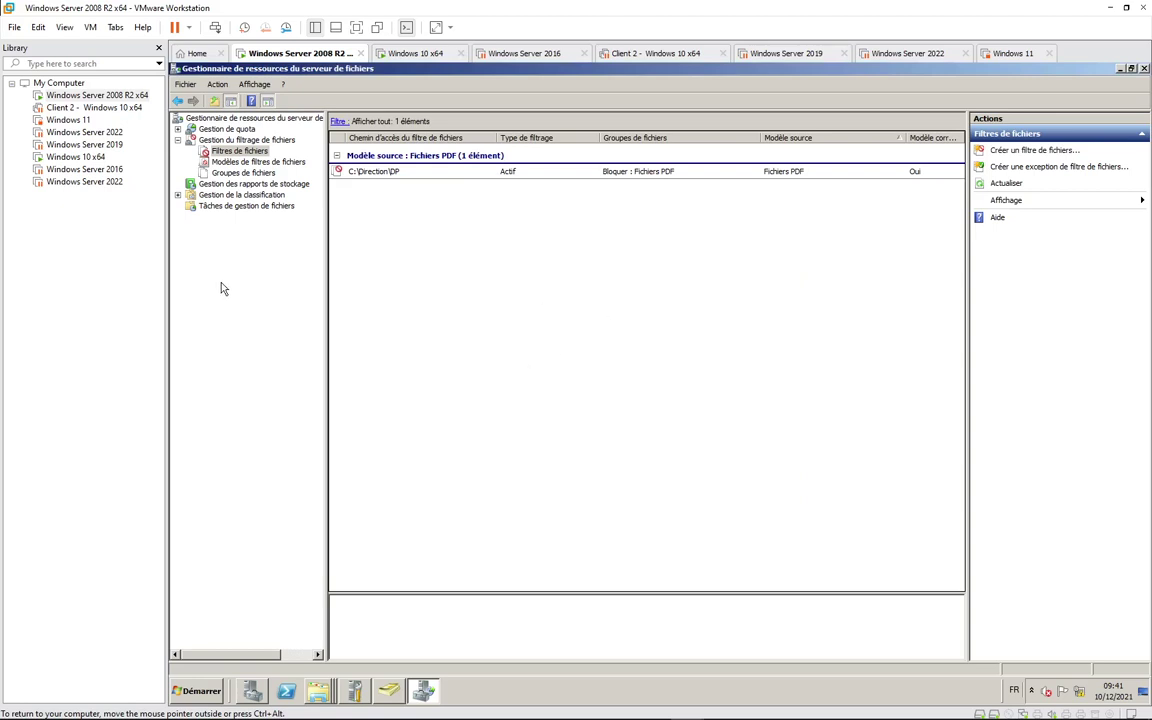
{"action": "left_click", "coordinate": [1010, 150]}
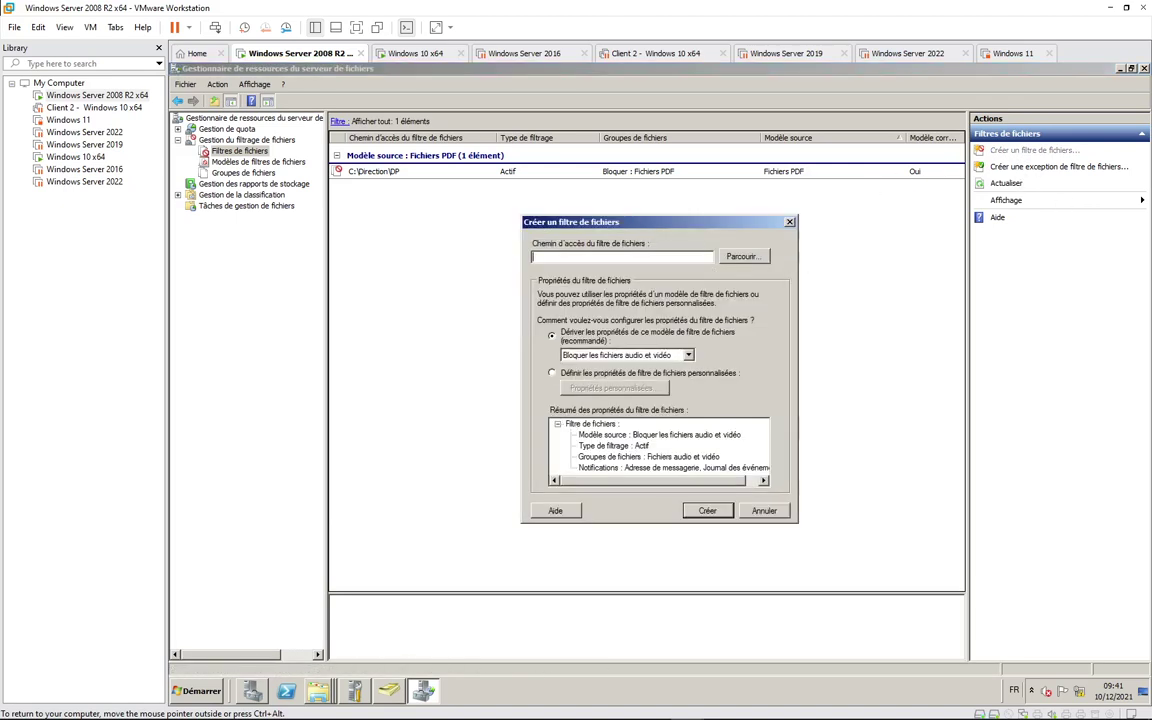
{"action": "left_click", "coordinate": [741, 258]}
{"action": "double_click", "coordinate": [585, 332]}
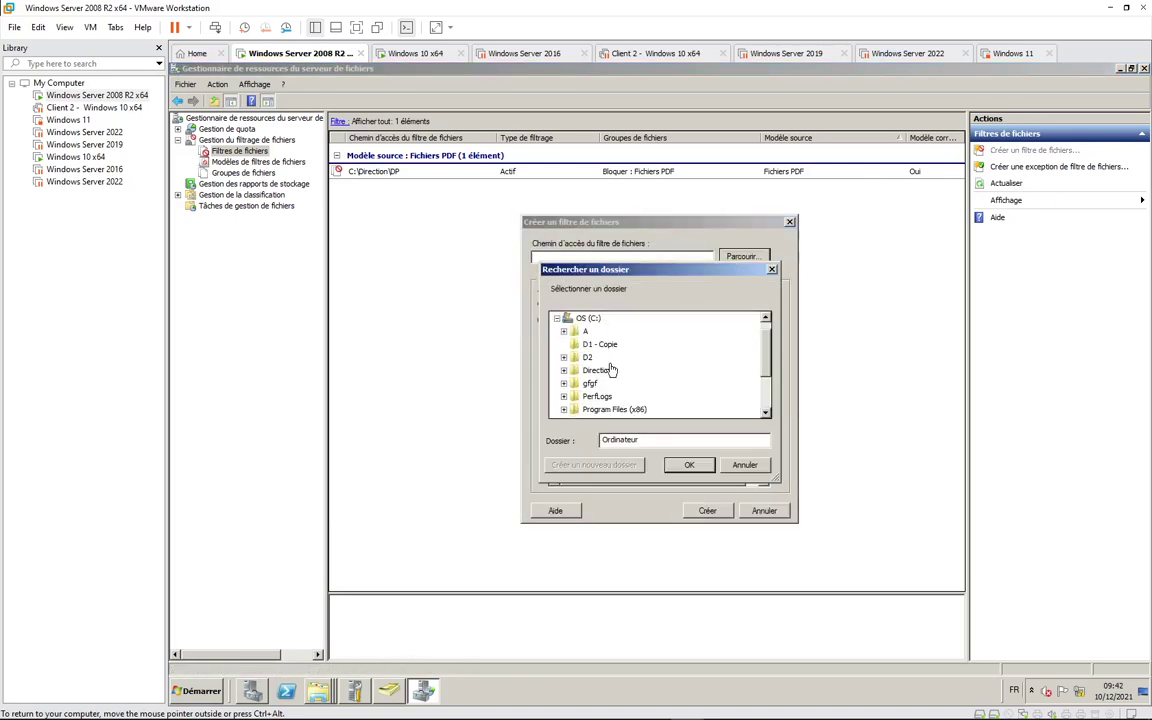
{"action": "left_click", "coordinate": [563, 370]}
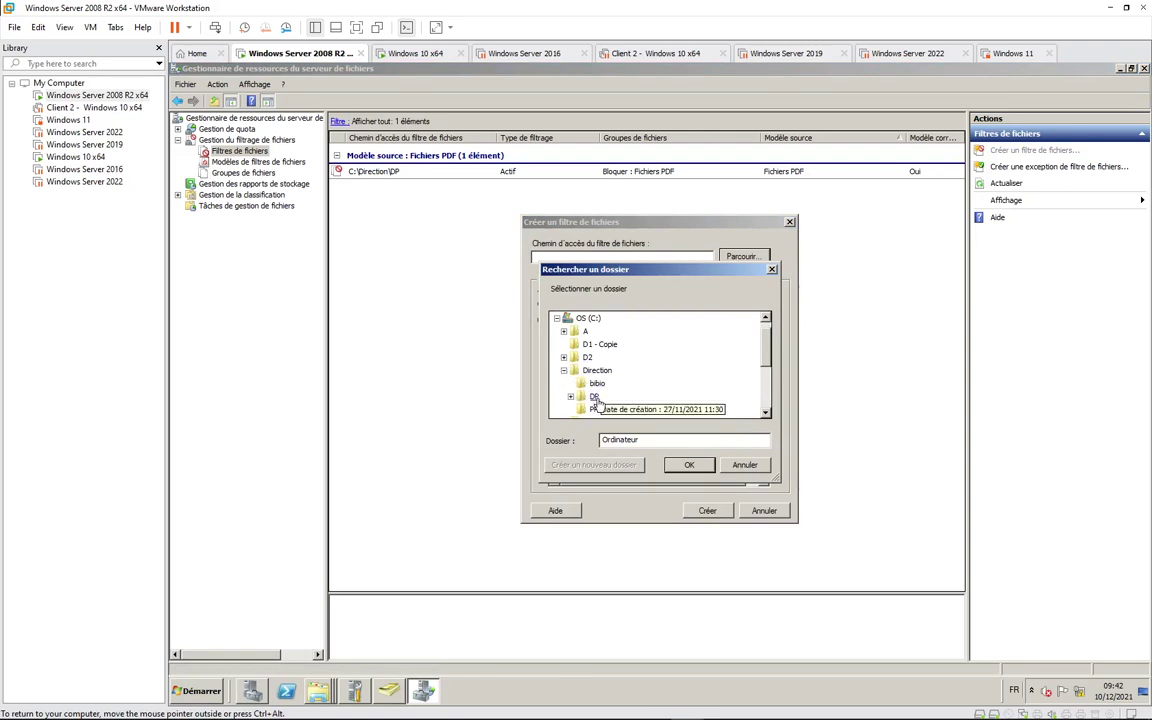
{"action": "left_click", "coordinate": [594, 396]}
{"action": "left_click", "coordinate": [690, 467]}
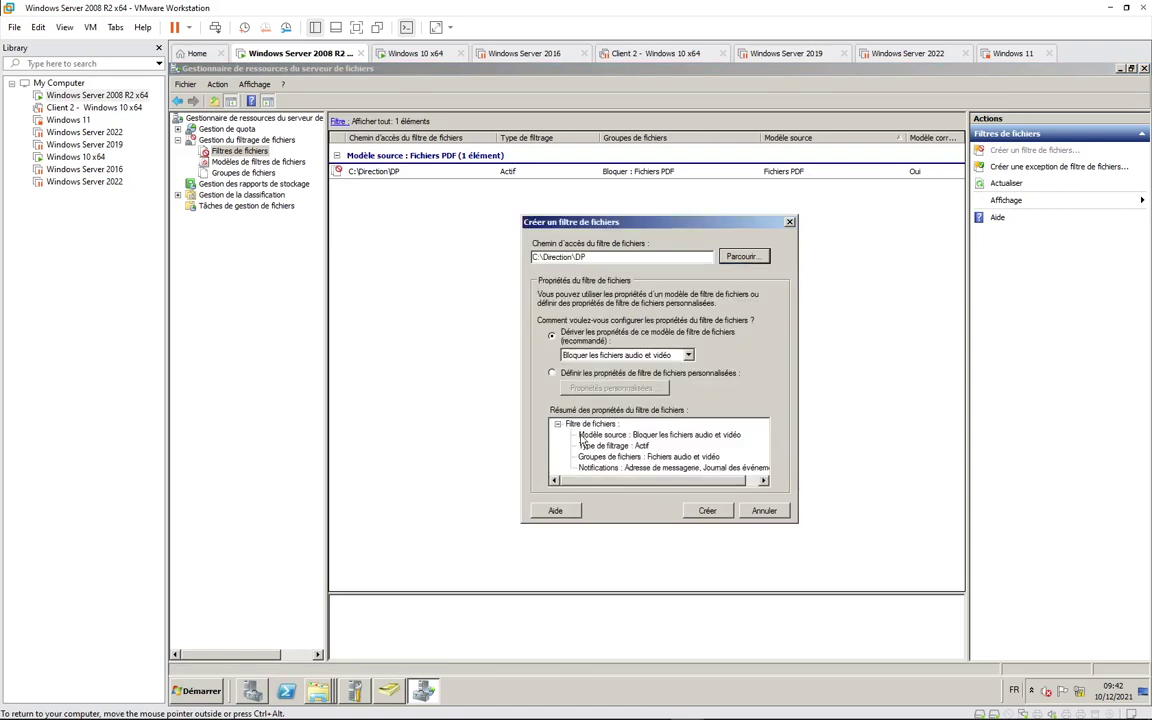
{"action": "left_click", "coordinate": [635, 355]}
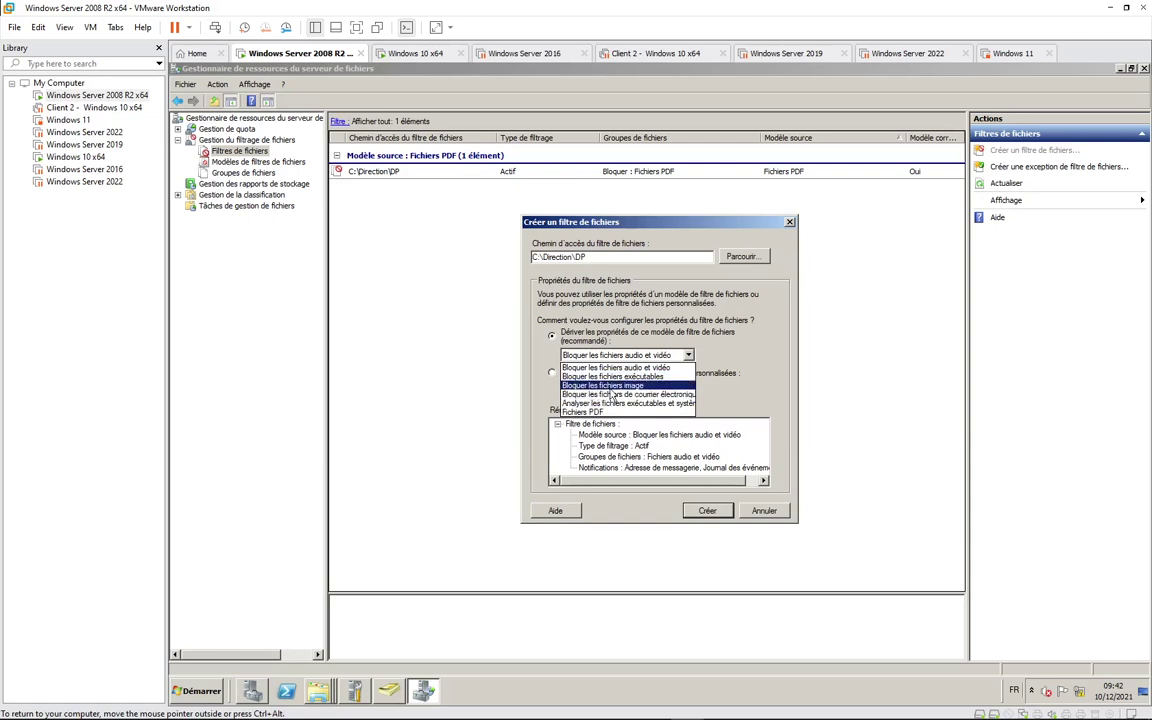
{"action": "left_click", "coordinate": [612, 387]}
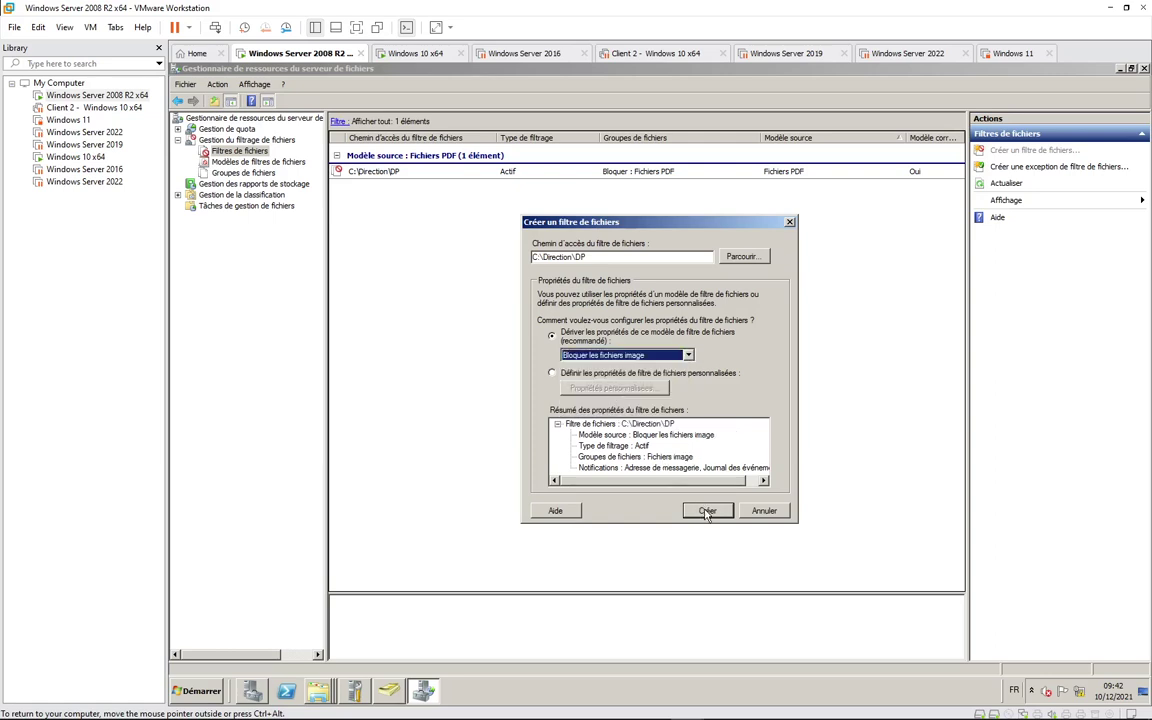
{"action": "left_click", "coordinate": [706, 511]}
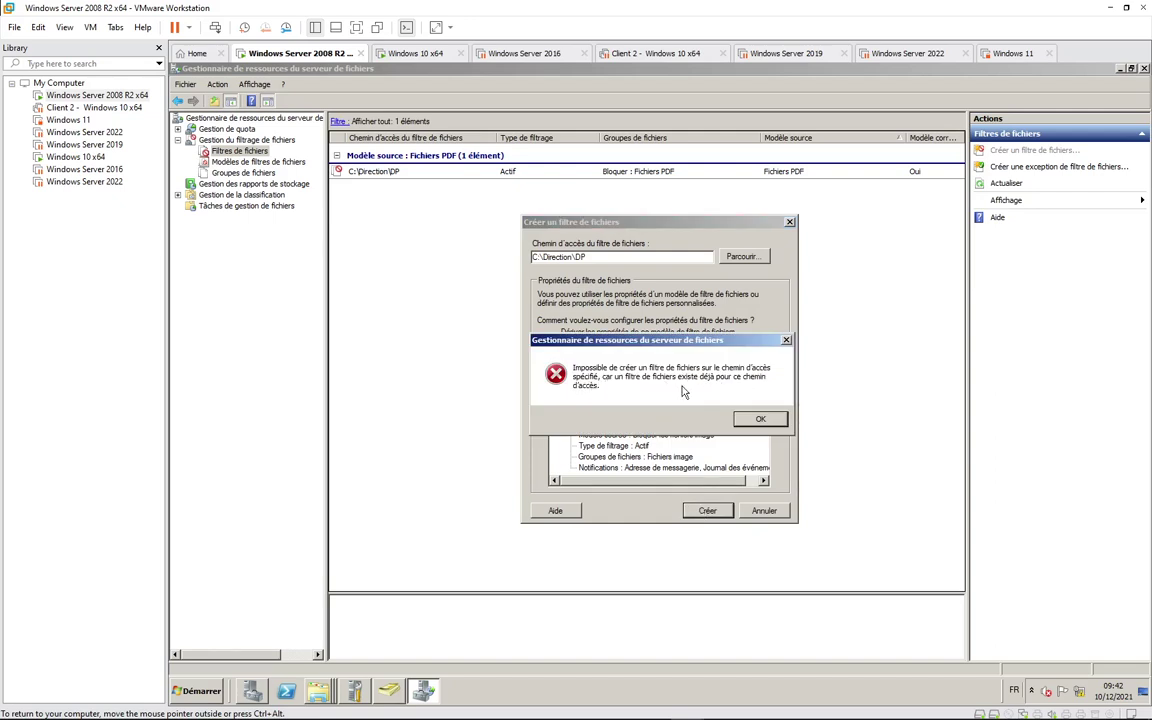
{"action": "key", "text": "Return"}
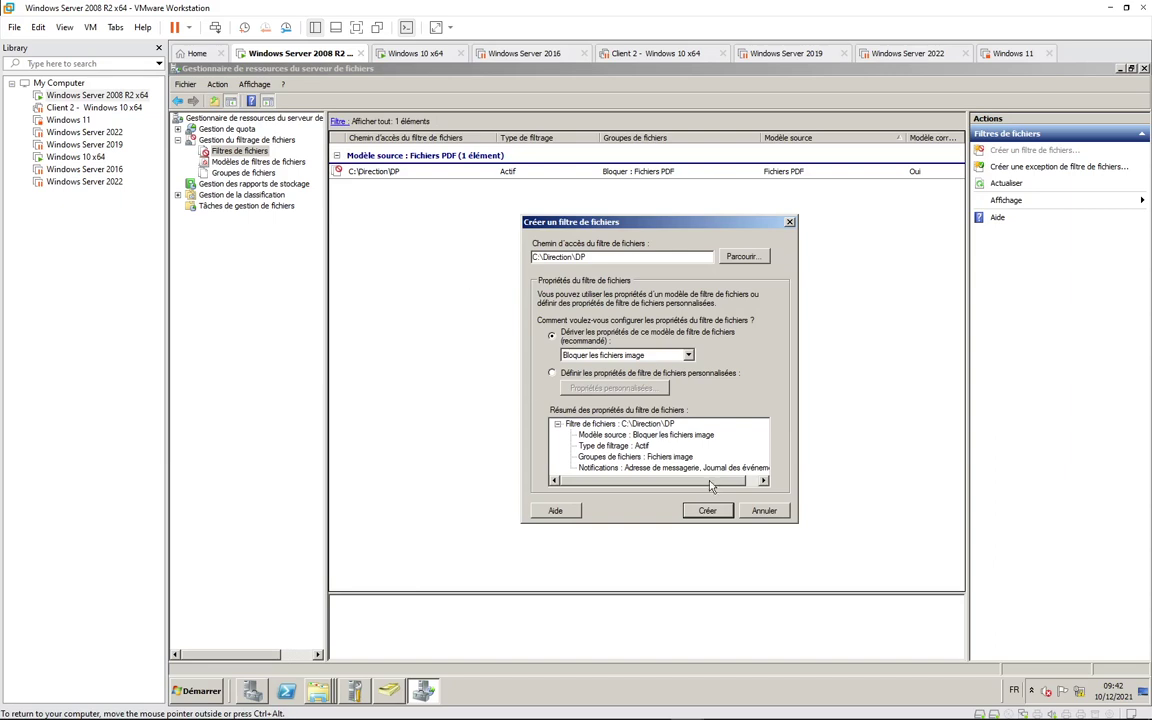
{"action": "key", "text": "Escape"}
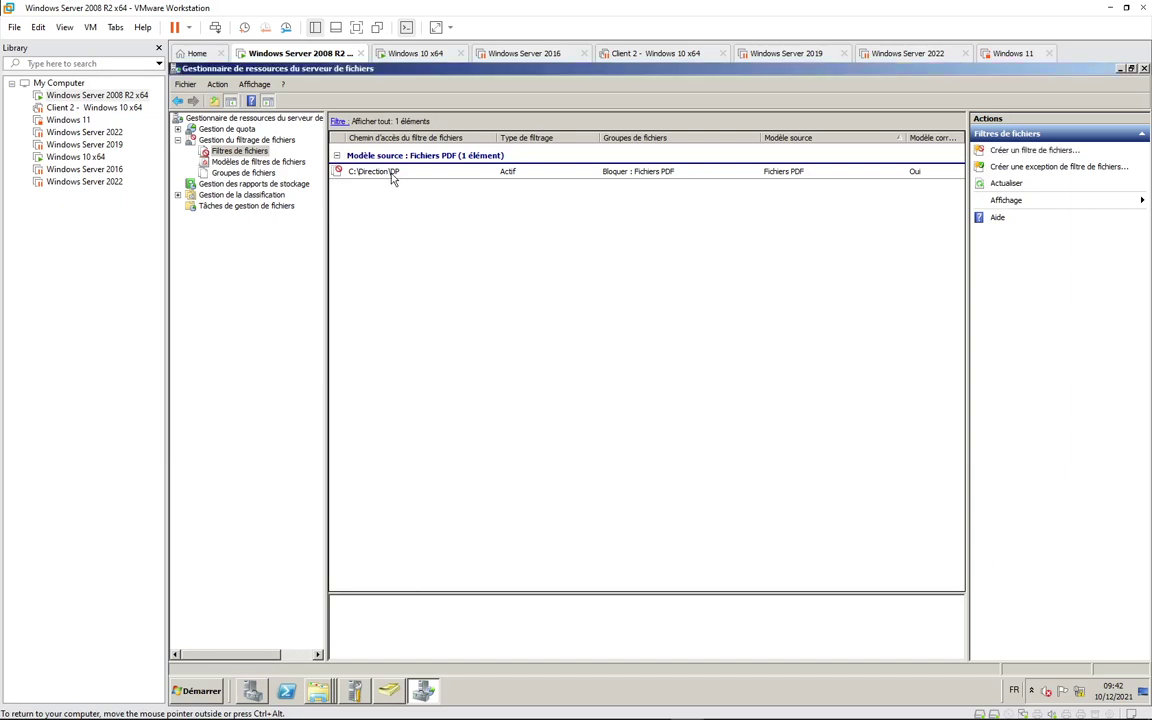
Step: Add Fichiers image to the groups blocked by the C:\Direction\DP file screen
{"action": "right_click", "coordinate": [393, 176]}
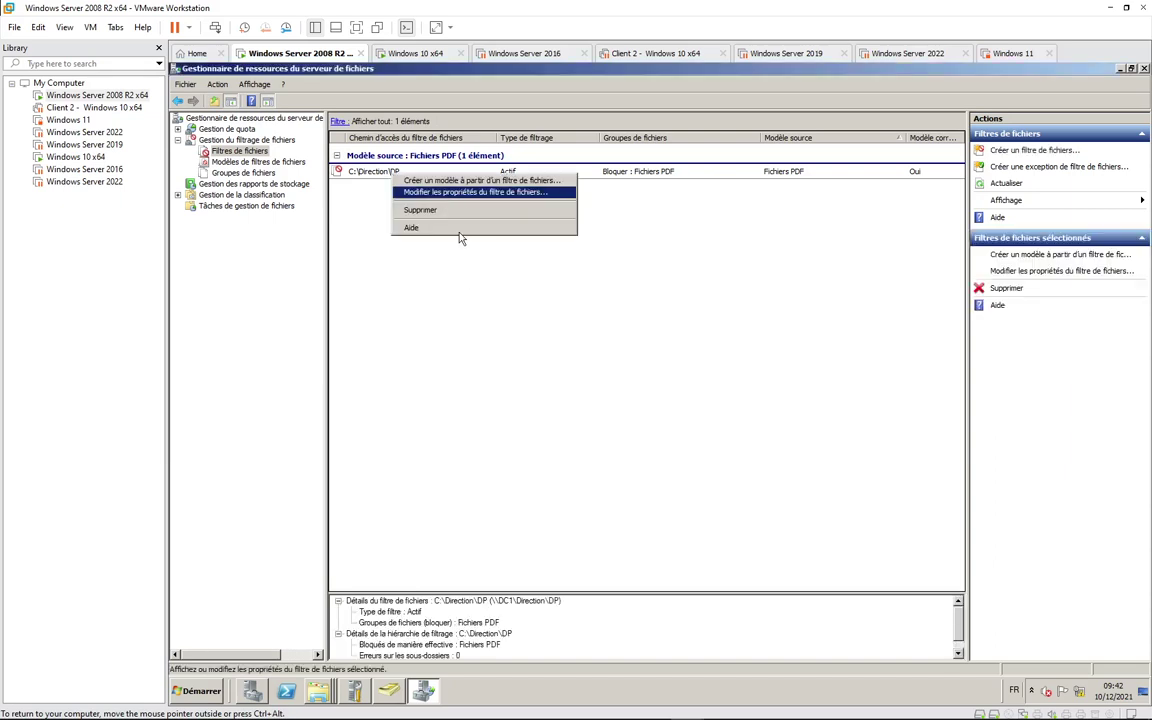
{"action": "left_click", "coordinate": [460, 193]}
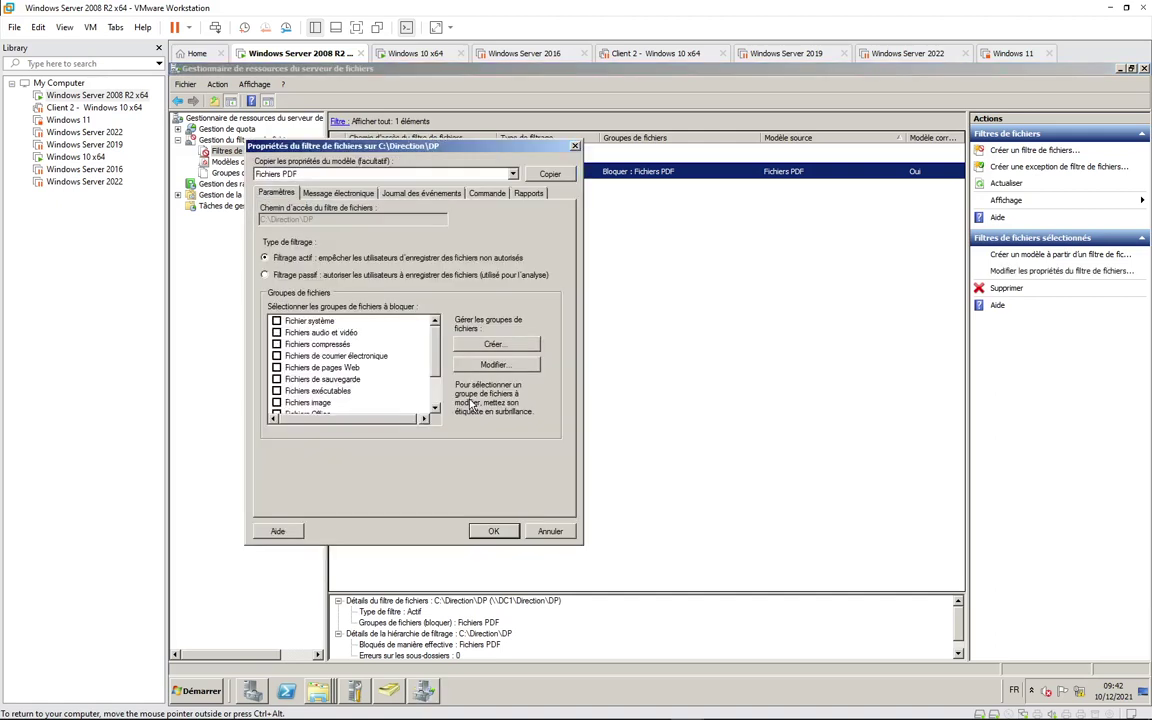
{"action": "scroll", "coordinate": [400, 350], "scroll_direction": "down", "scroll_amount": 2}
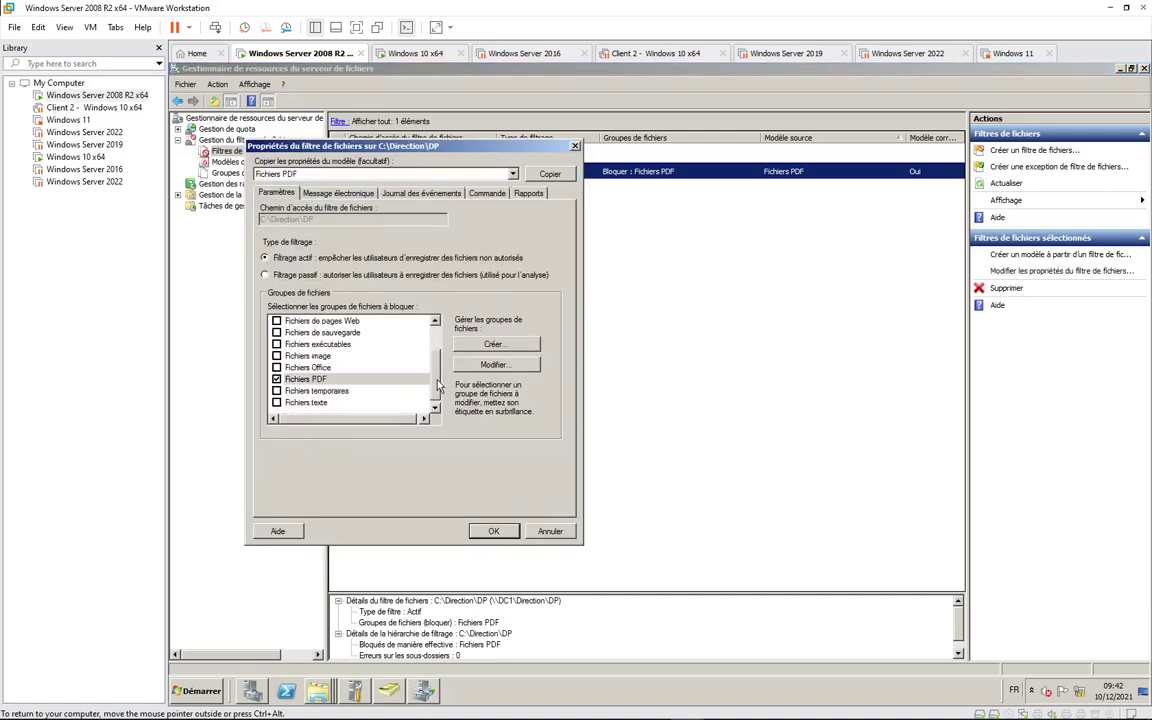
{"action": "left_click", "coordinate": [277, 356]}
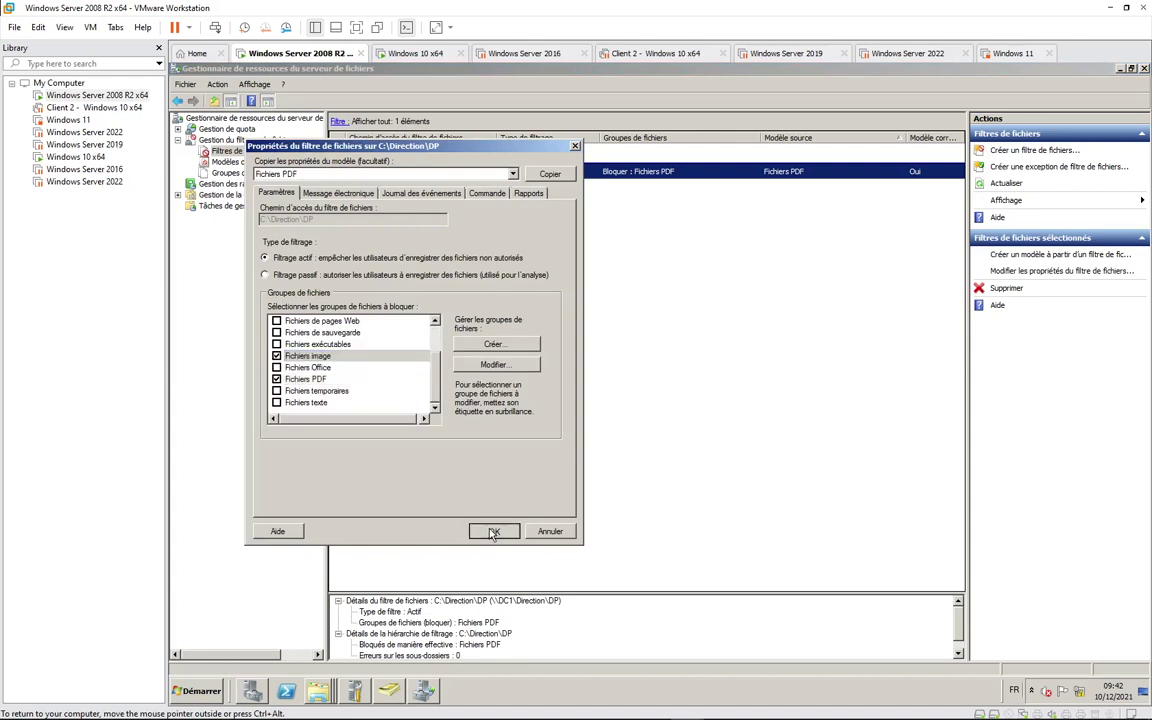
{"action": "left_click", "coordinate": [493, 531]}
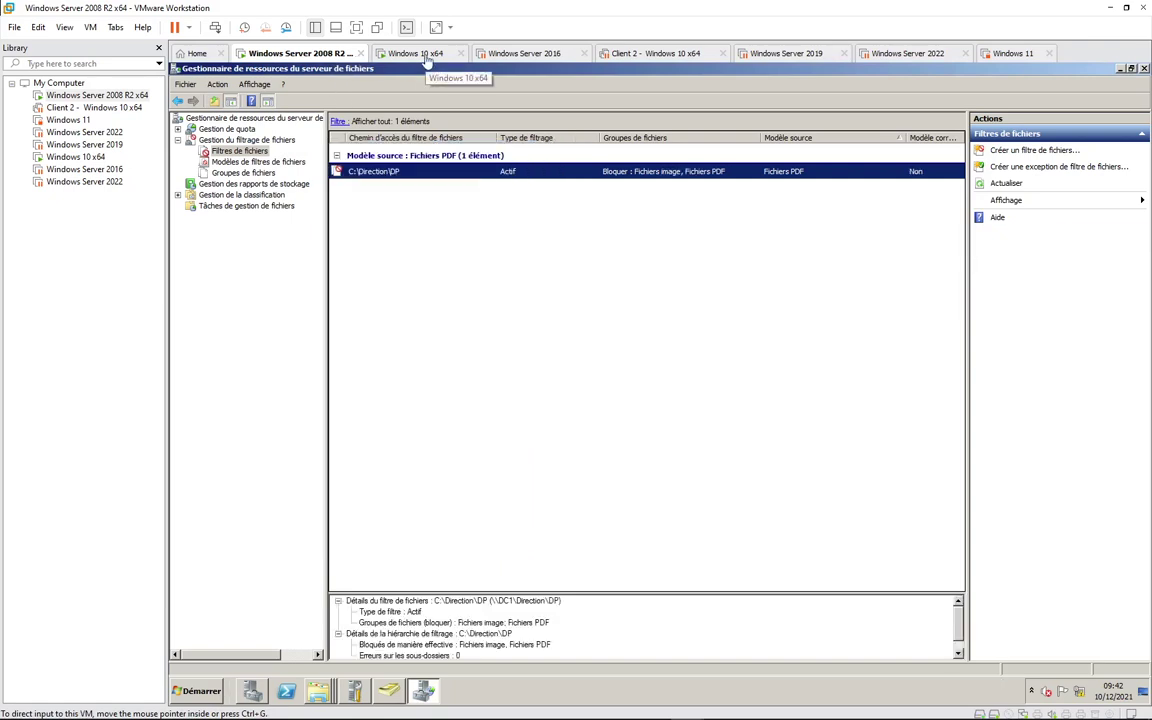
Step: On the Windows 10 client, browse DP (Z:) and its dp folder, cancelling a deletion of dp
{"action": "left_click", "coordinate": [418, 53]}
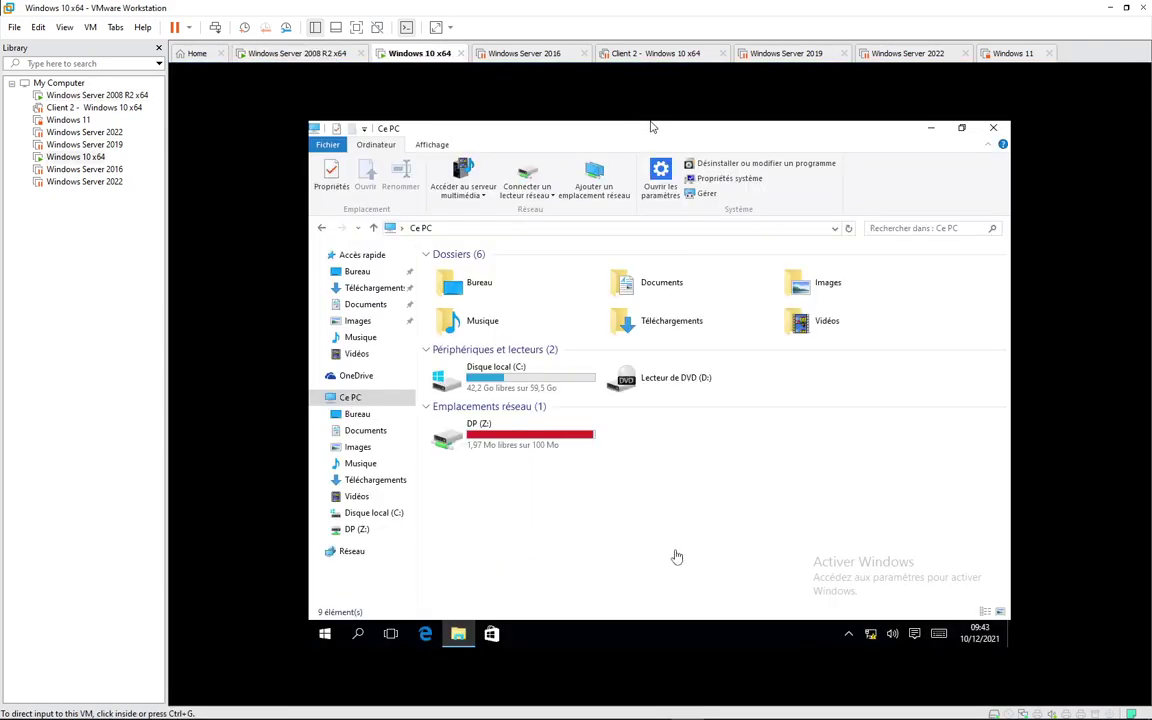
{"action": "double_click", "coordinate": [472, 432]}
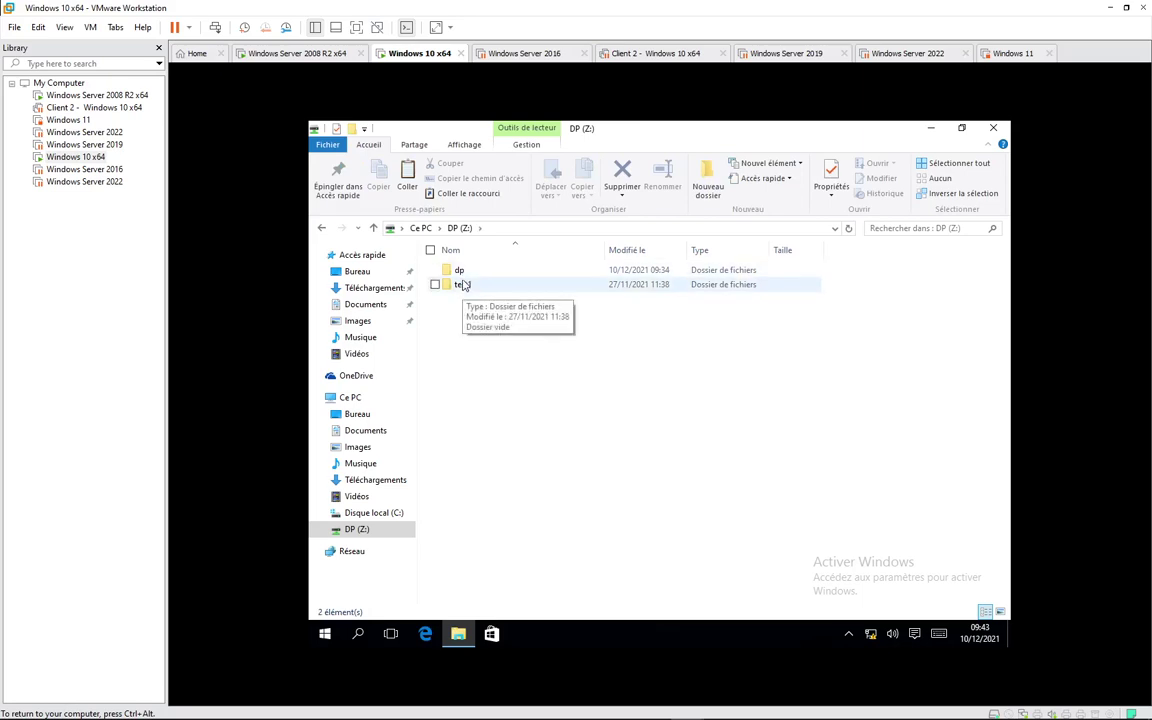
{"action": "double_click", "coordinate": [459, 271]}
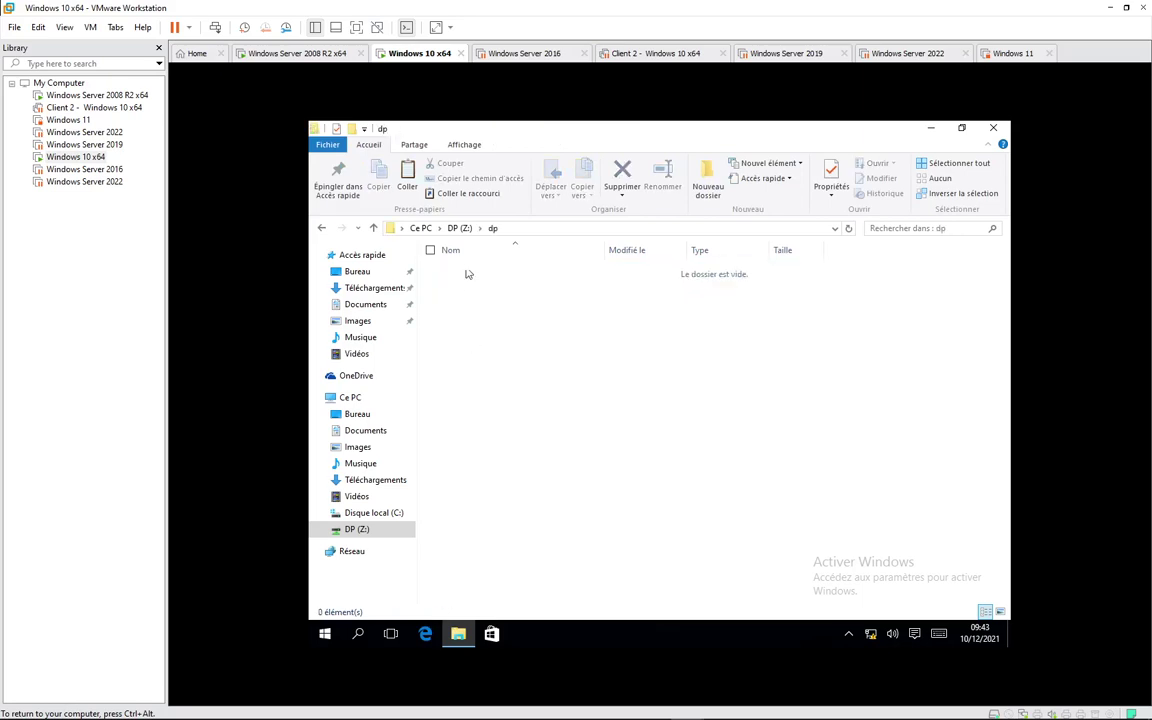
{"action": "left_click", "coordinate": [459, 228]}
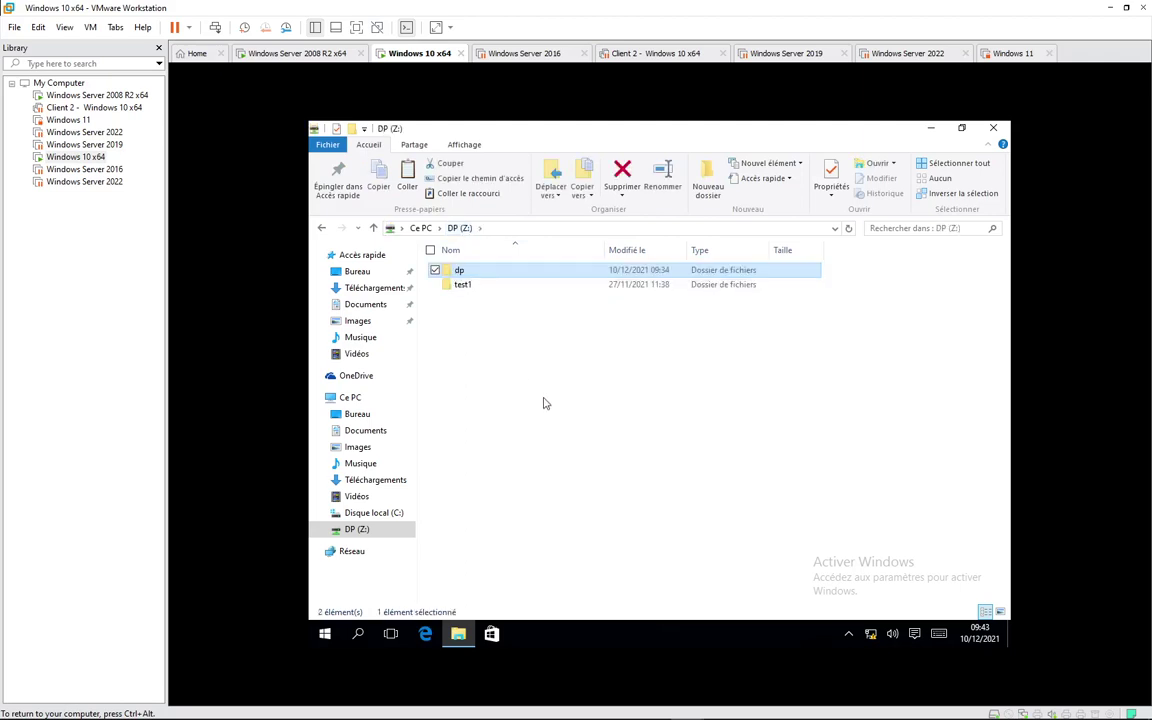
{"action": "key", "text": "Delete"}
{"action": "key", "text": "Escape"}
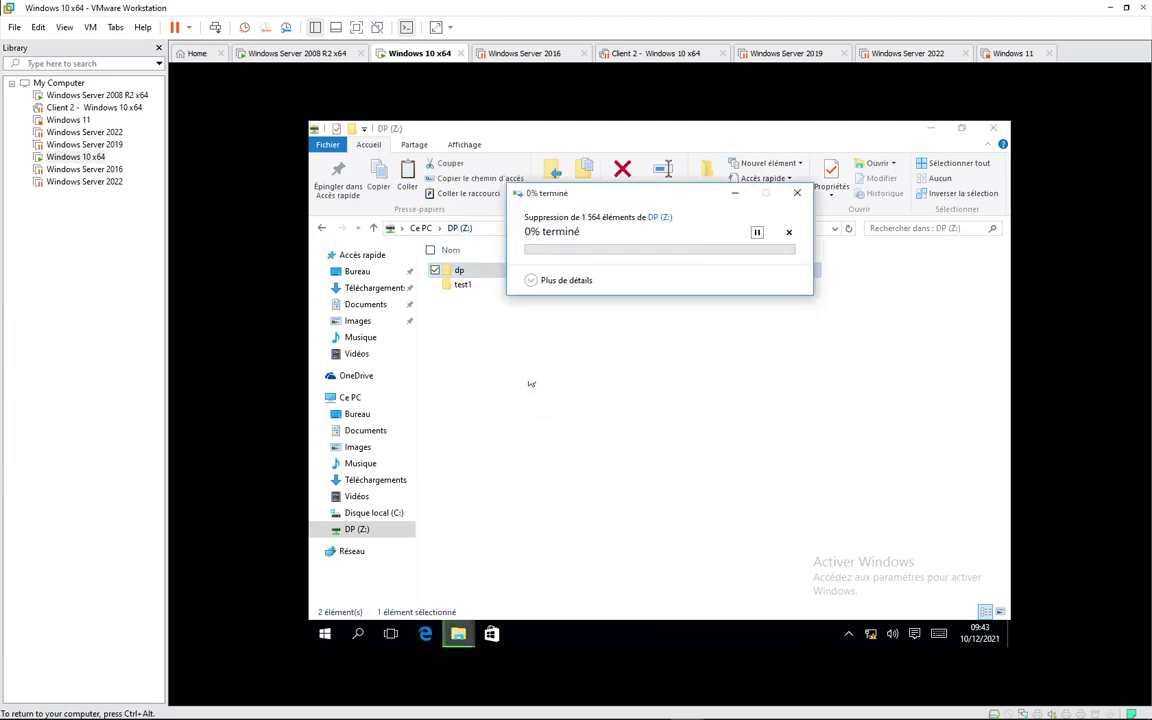
Step: Try creating a new bitmap image on DP (Z:) and dismiss the access-denied message
{"action": "right_click", "coordinate": [511, 341]}
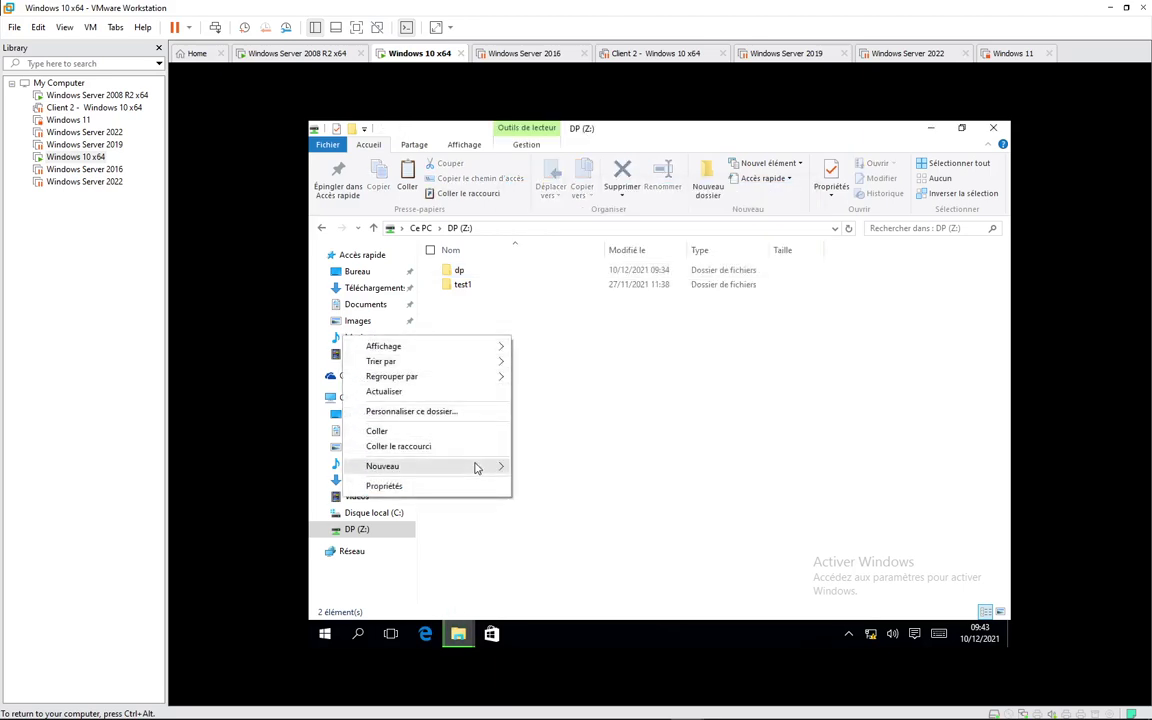
{"action": "mouse_move", "coordinate": [475, 467]}
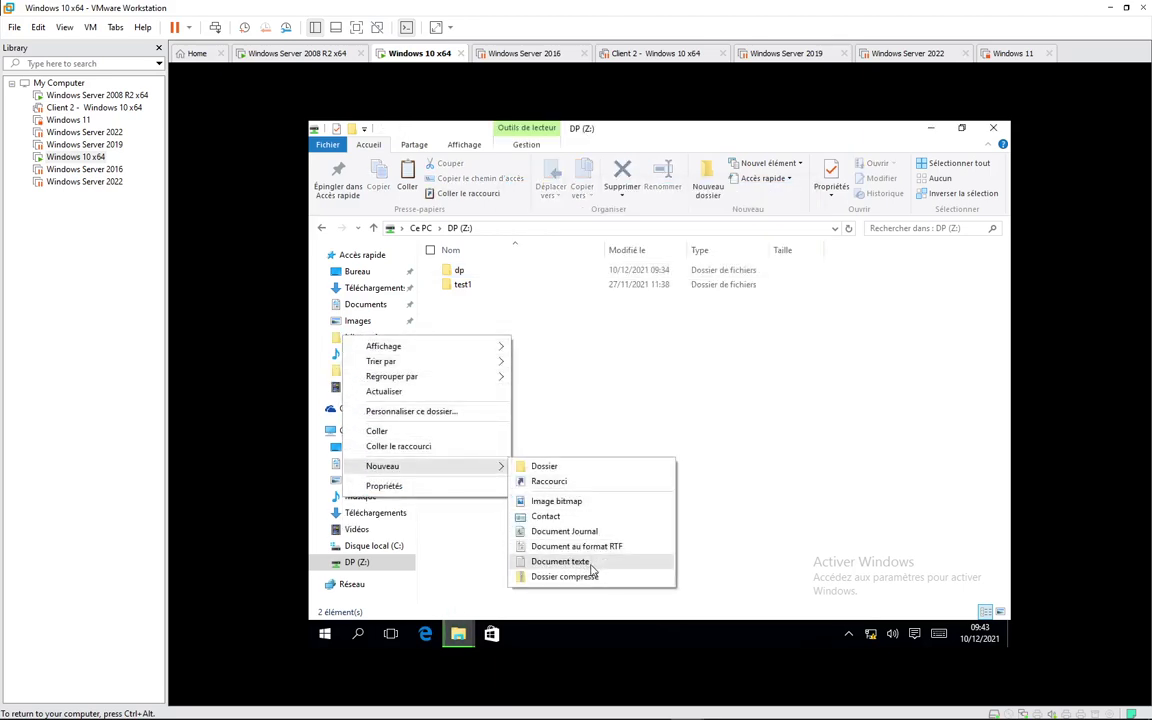
{"action": "left_click", "coordinate": [563, 502]}
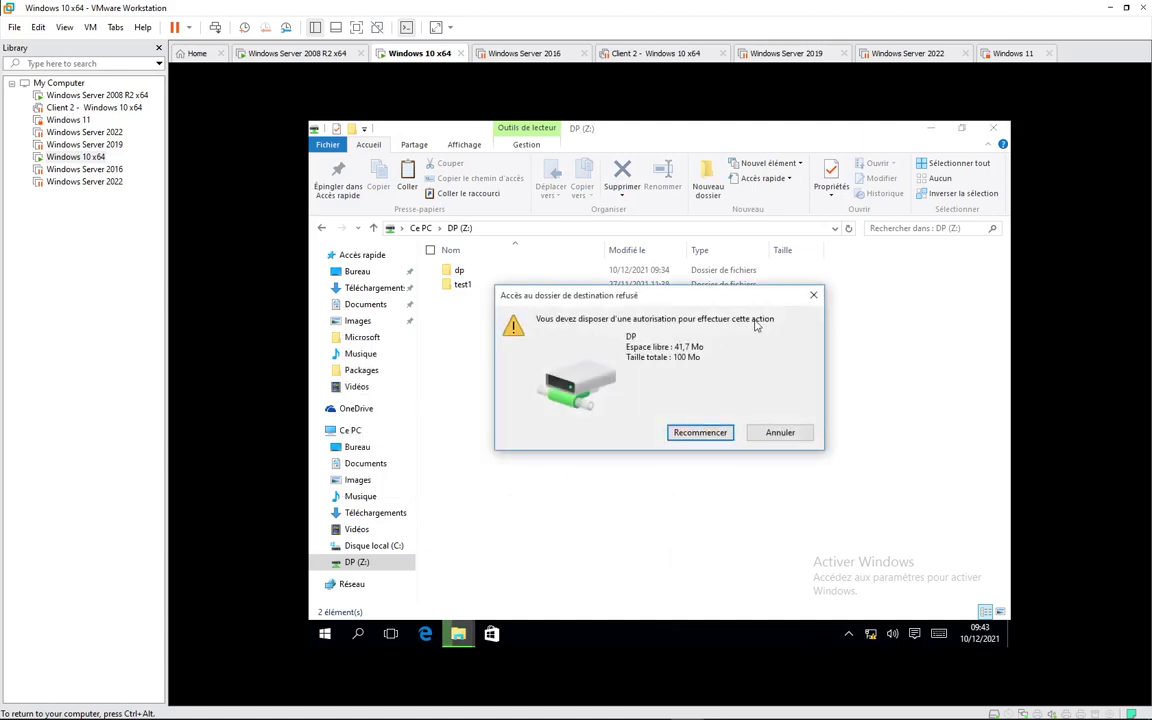
{"action": "left_click", "coordinate": [777, 436]}
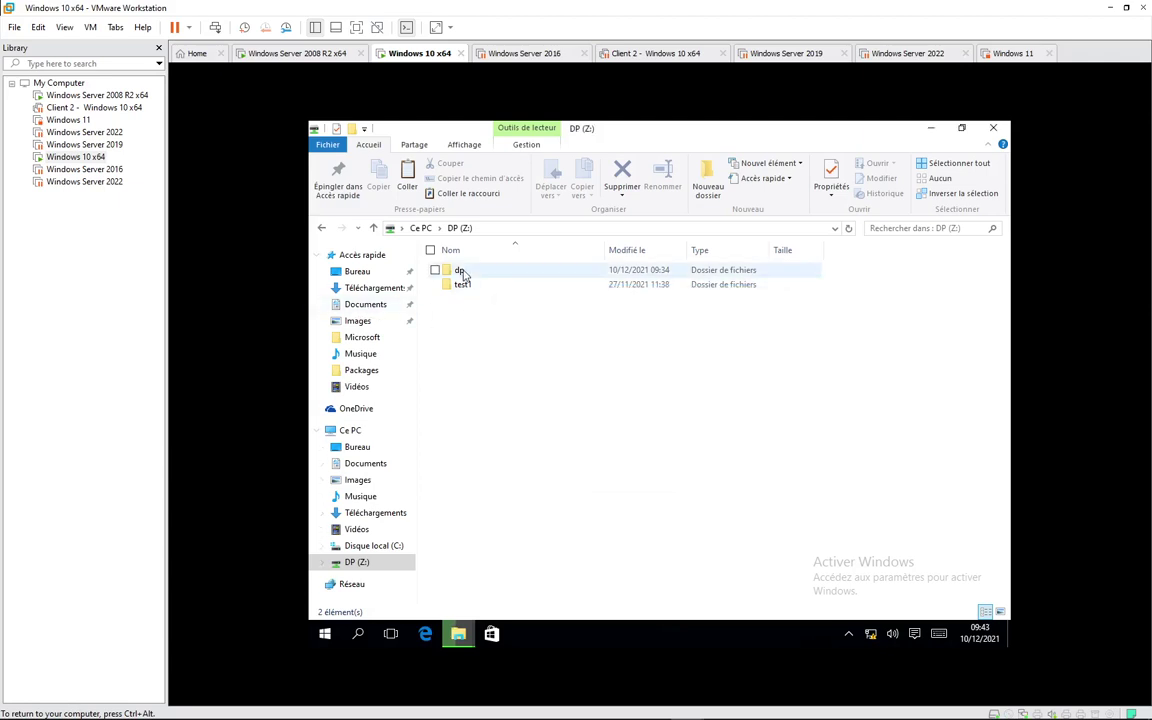
{"action": "right_click", "coordinate": [476, 370]}
Step: Create a text document named test on DP (Z:) containing "test d'un fichier Texte !" and save it
{"action": "left_click", "coordinate": [427, 424]}
{"action": "right_click", "coordinate": [481, 378]}
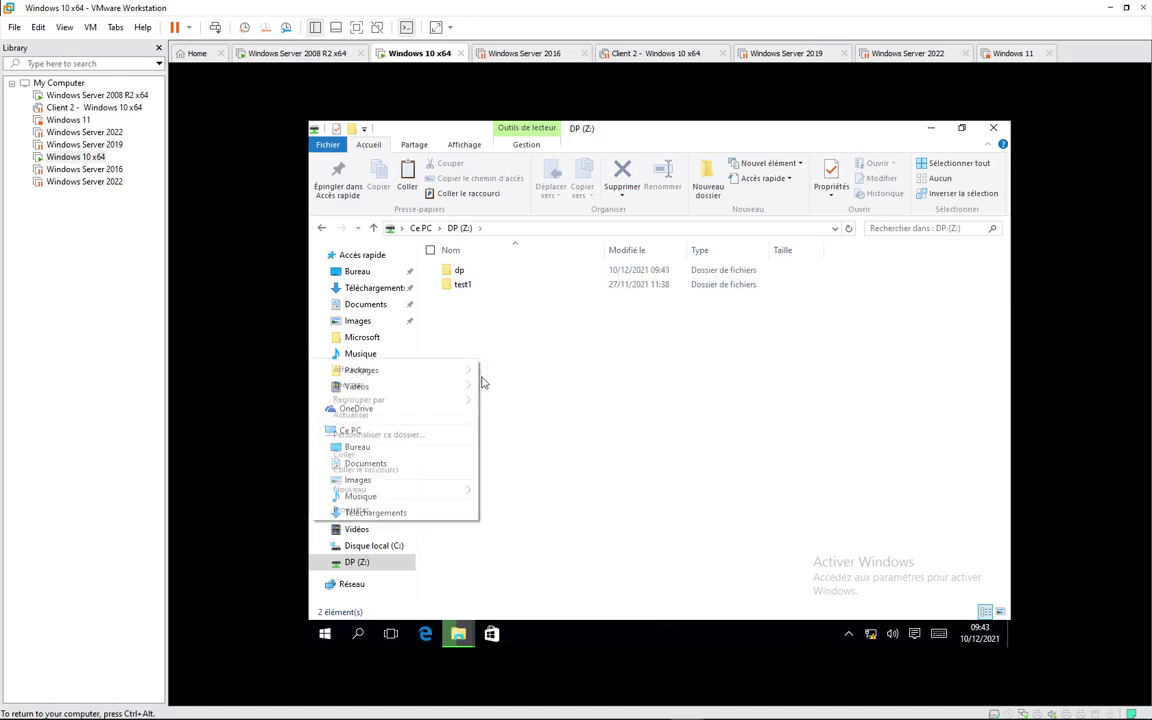
{"action": "mouse_move", "coordinate": [461, 489]}
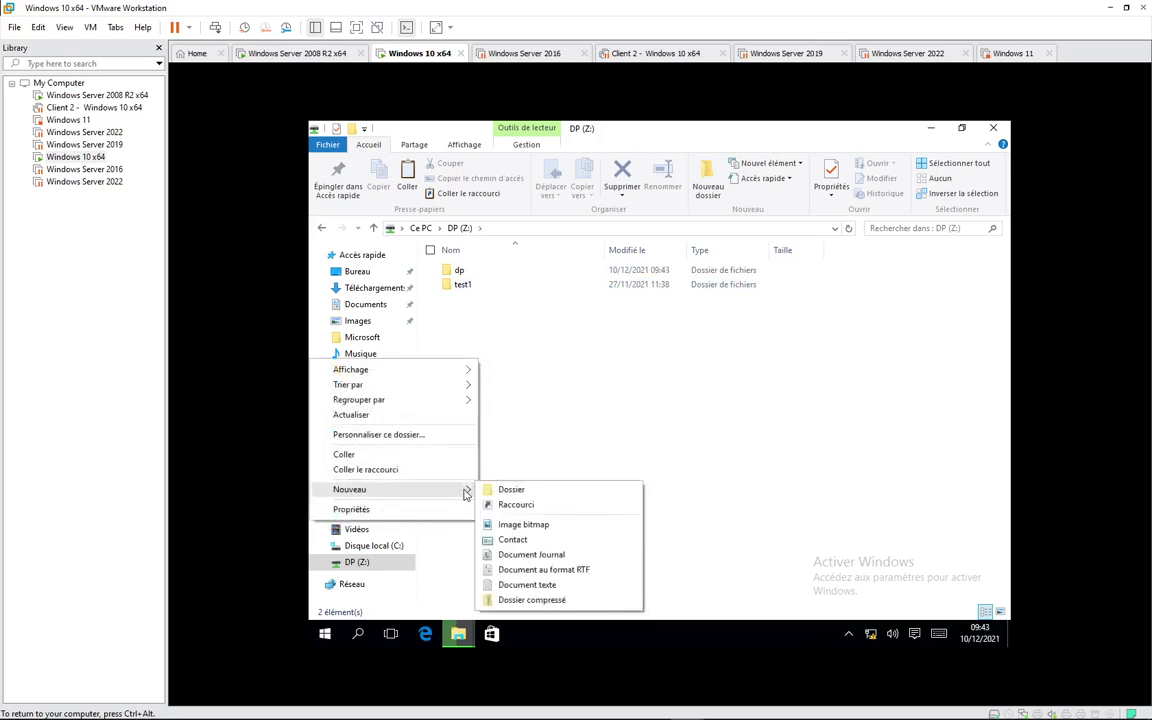
{"action": "left_click", "coordinate": [527, 584]}
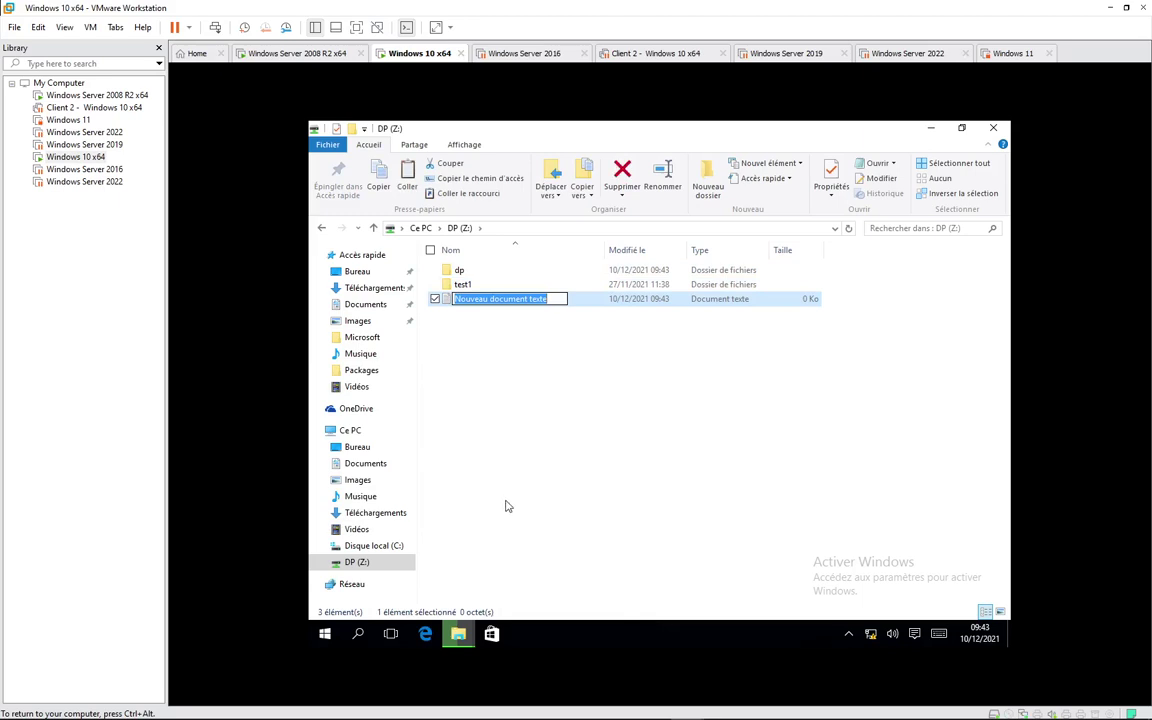
{"action": "type", "text": "test"}
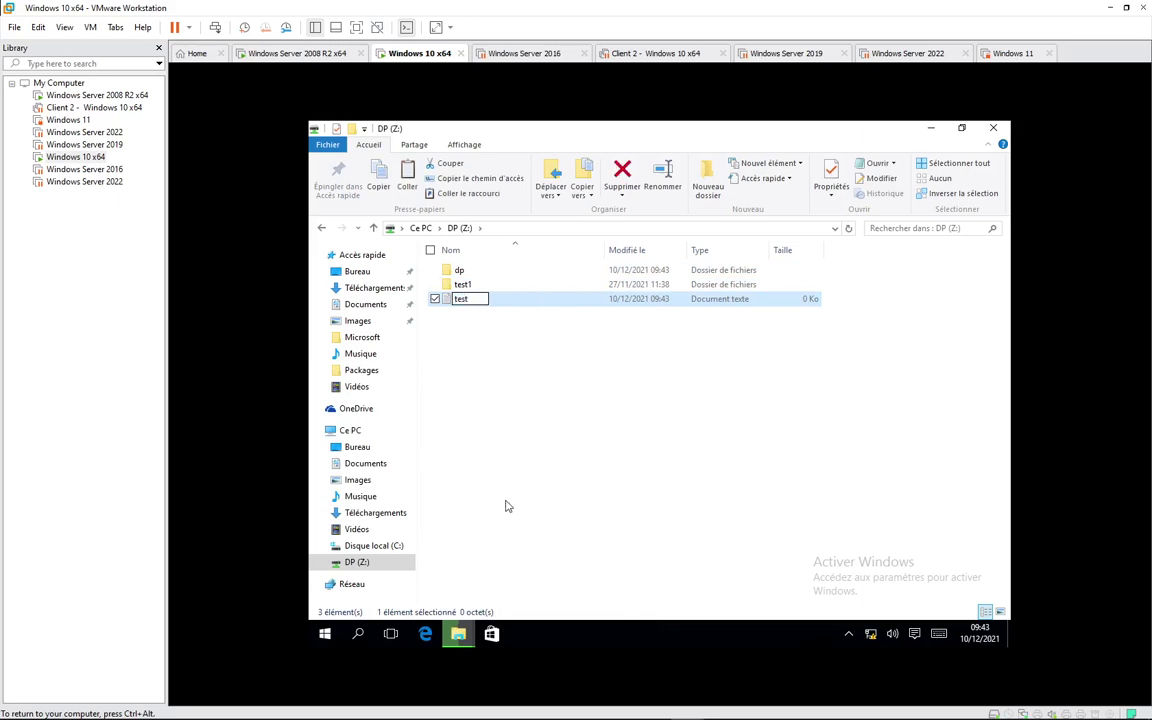
{"action": "key", "text": "Return"}
{"action": "key", "text": "Return"}
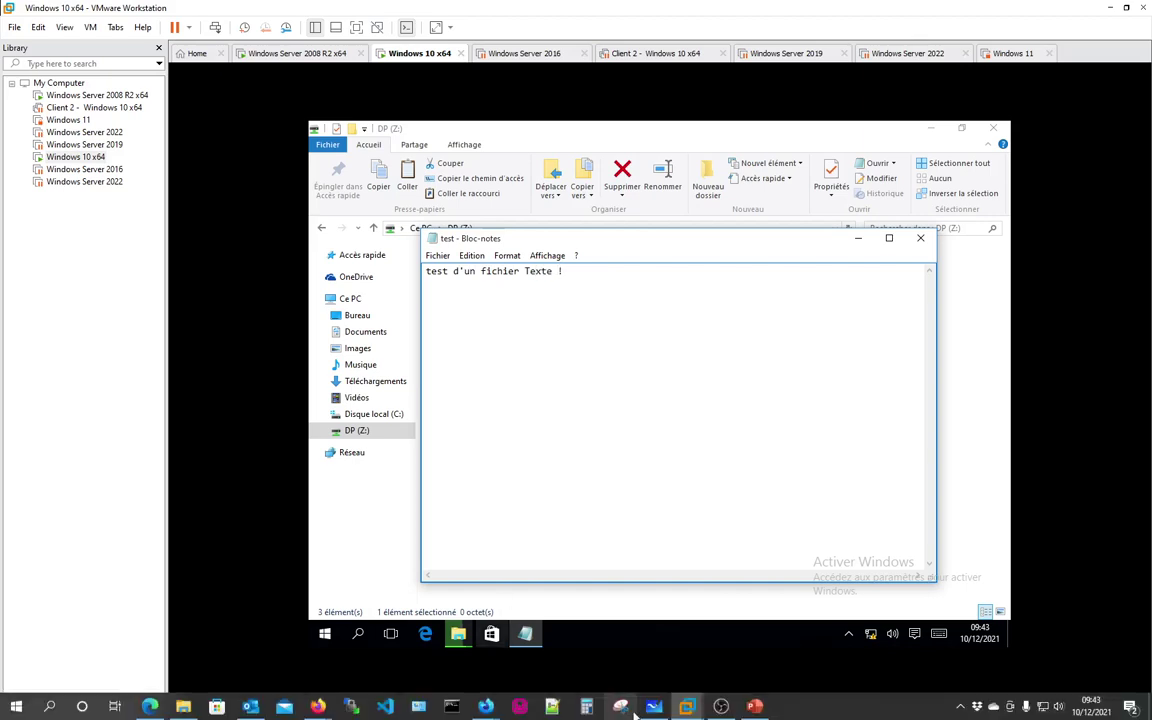
{"action": "left_click", "coordinate": [919, 238]}
{"action": "left_click", "coordinate": [569, 382]}
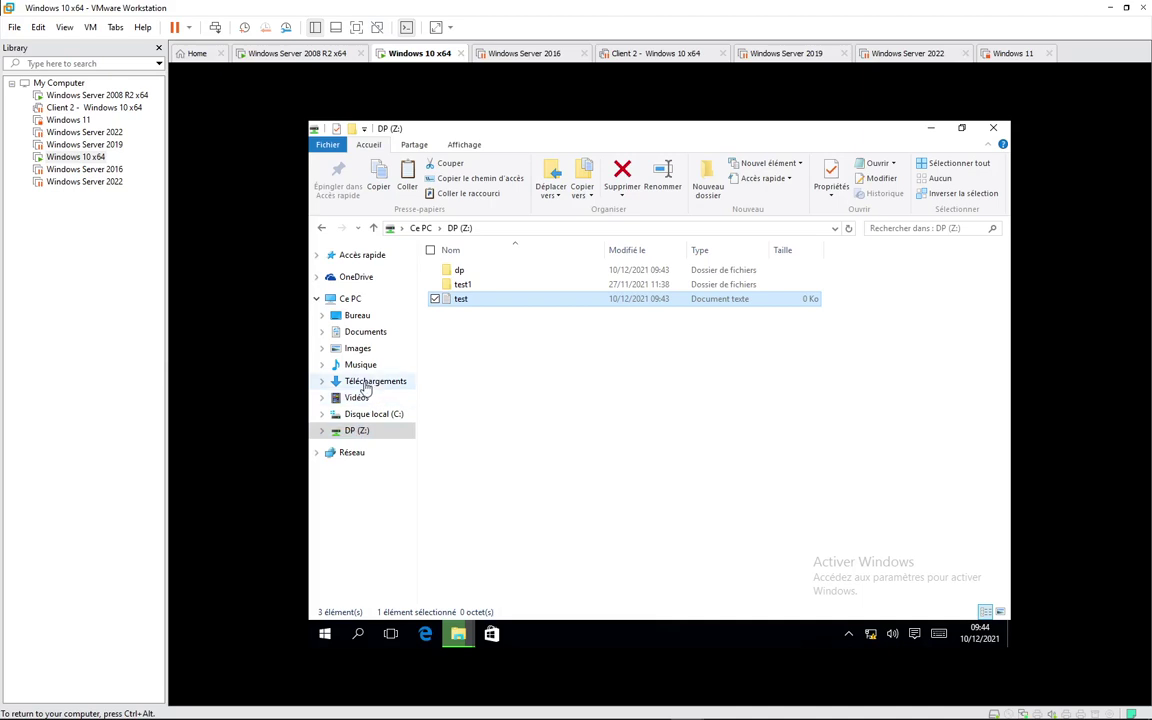
Step: Browse the Images, Images enregistrées and Pellicule folders, then reveal the desktop
{"action": "left_click", "coordinate": [358, 349]}
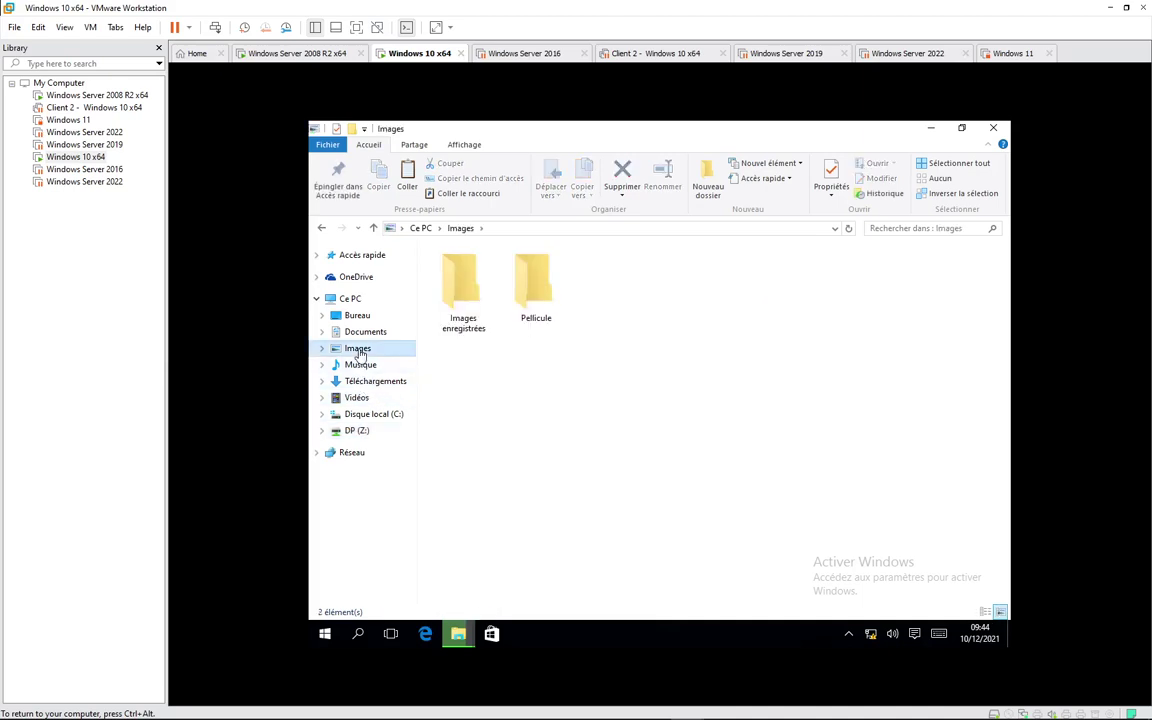
{"action": "double_click", "coordinate": [463, 300]}
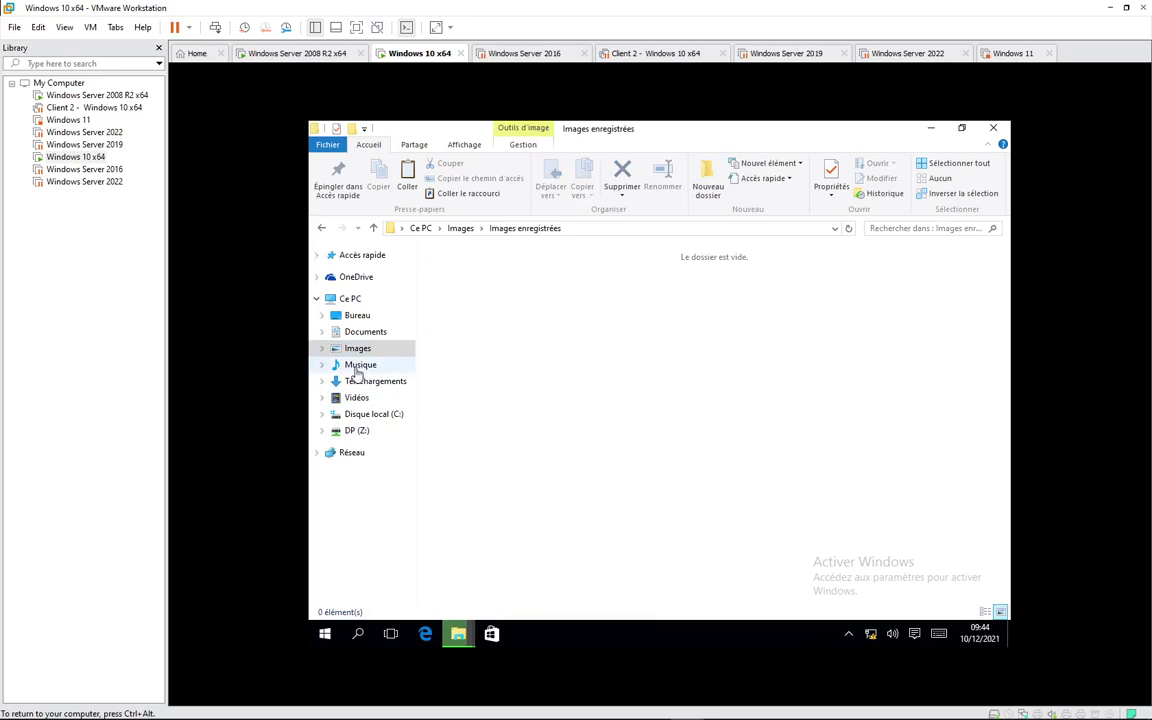
{"action": "key", "text": "alt+Up"}
{"action": "double_click", "coordinate": [545, 294]}
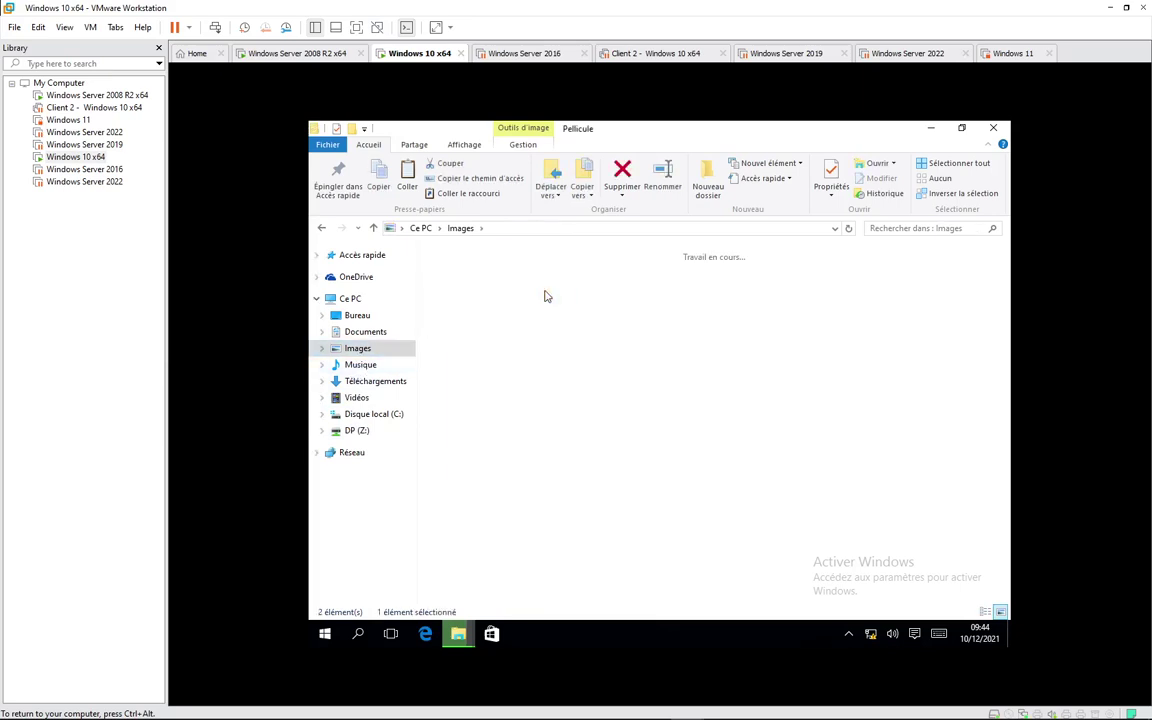
{"action": "left_click", "coordinate": [930, 128]}
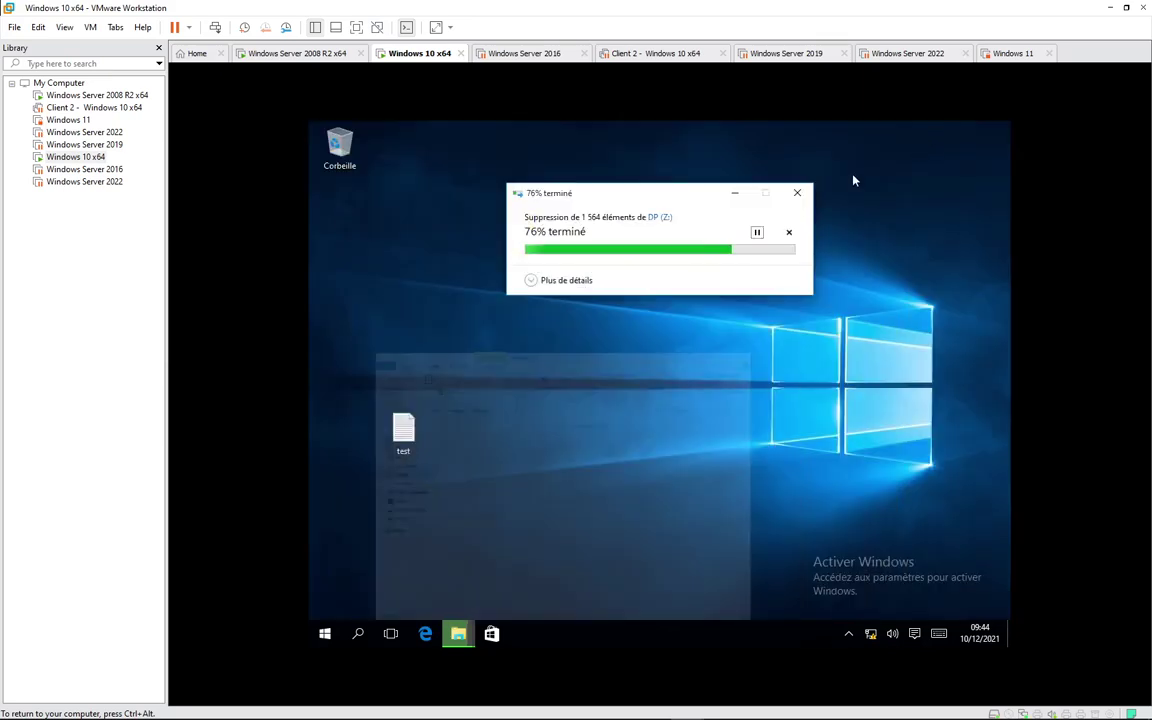
Step: Create a new bitmap image on the desktop and scribble a freehand drawing in it with Paint
{"action": "right_click", "coordinate": [592, 354]}
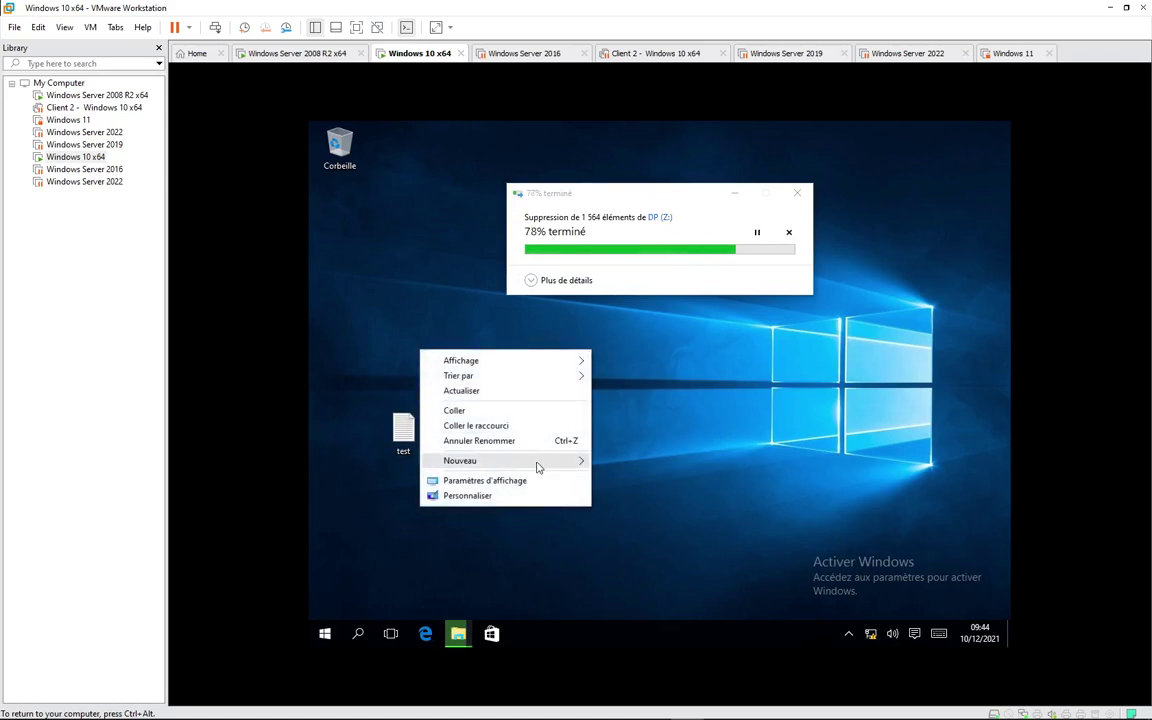
{"action": "mouse_move", "coordinate": [535, 463]}
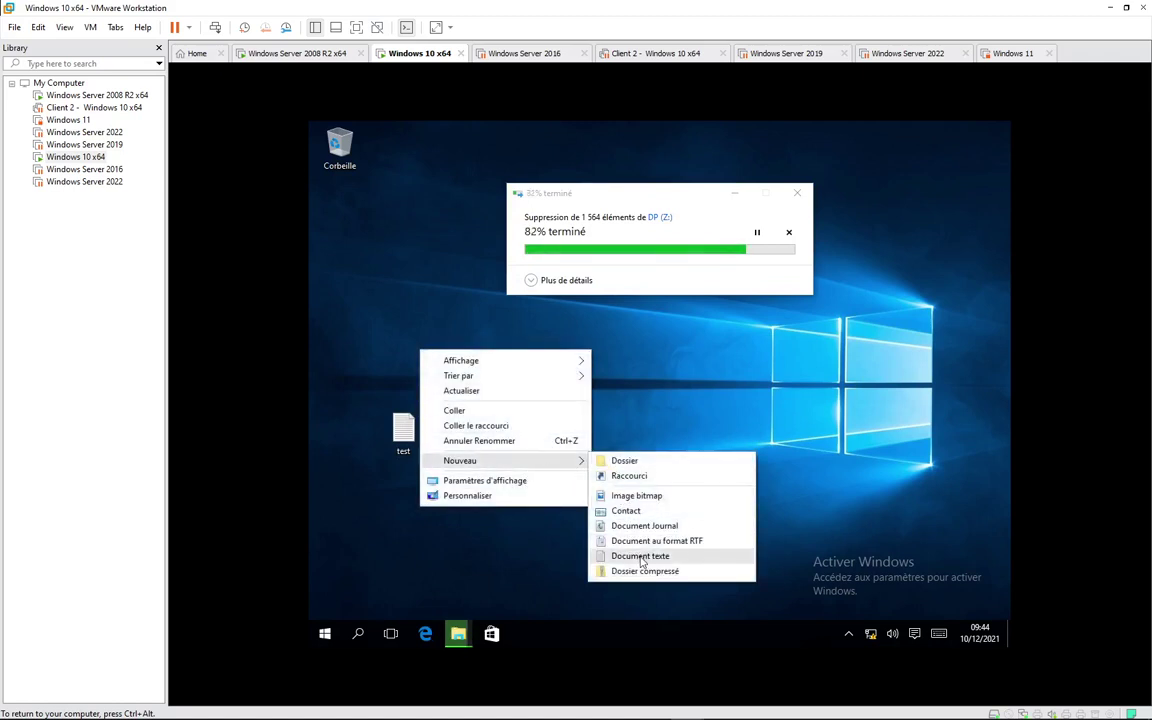
{"action": "left_click", "coordinate": [632, 495]}
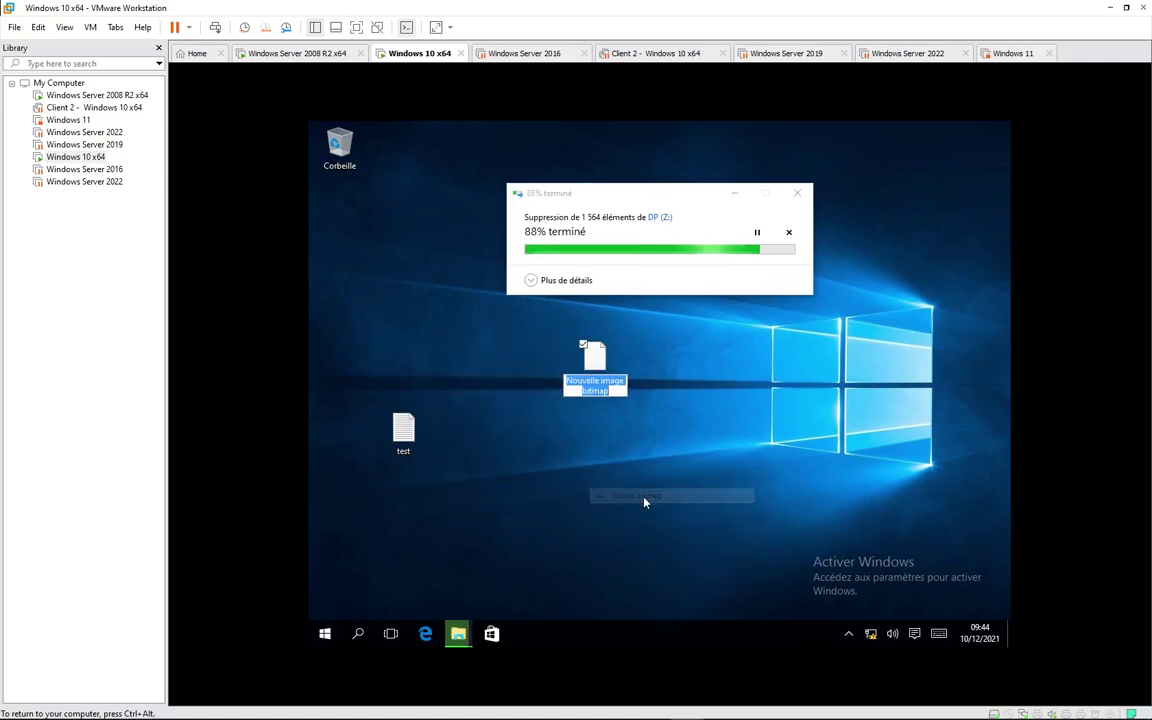
{"action": "right_click", "coordinate": [605, 362]}
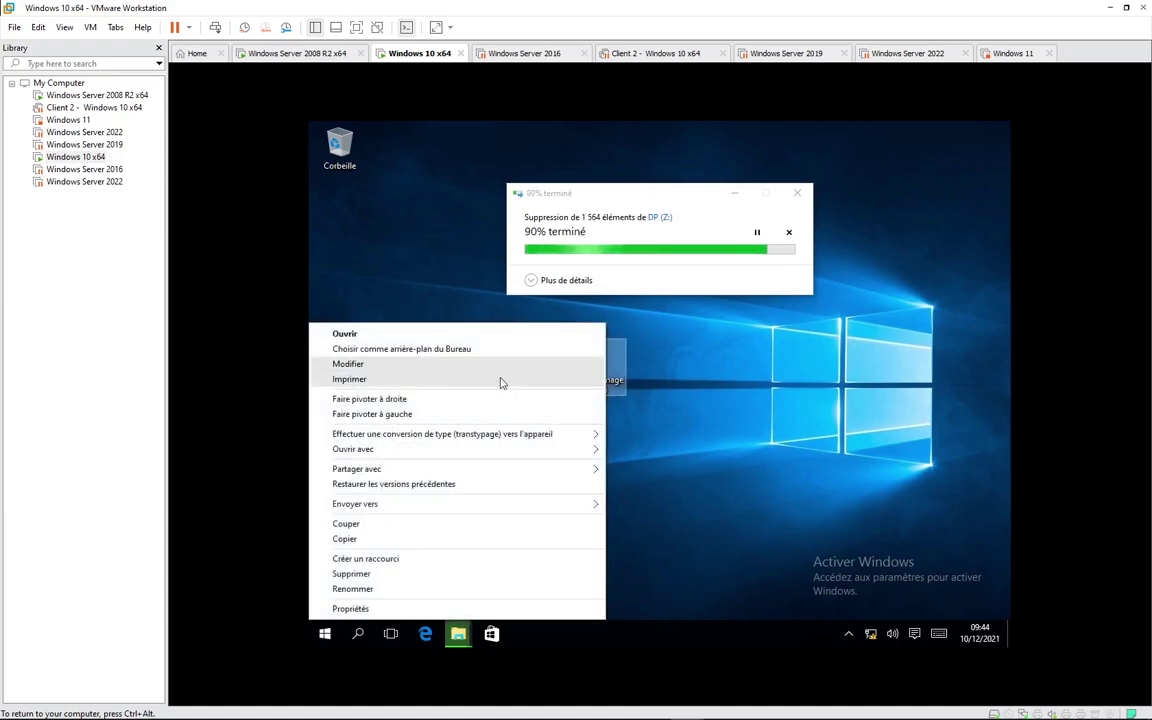
{"action": "left_click", "coordinate": [378, 366]}
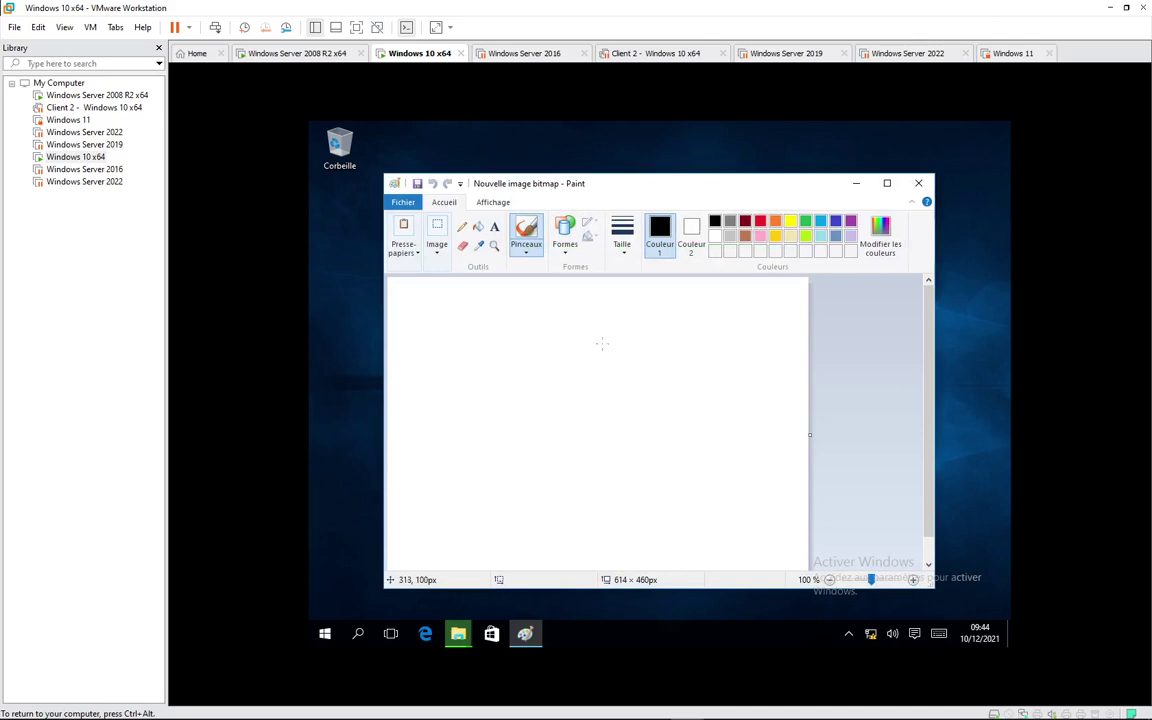
{"action": "mouse_move", "coordinate": [602, 344]}
{"action": "left_mouse_down"}
{"action": "mouse_move", "coordinate": [680, 415]}
{"action": "mouse_move", "coordinate": [630, 440]}
{"action": "mouse_move", "coordinate": [520, 330]}
{"action": "mouse_move", "coordinate": [578, 385]}
{"action": "left_mouse_up"}
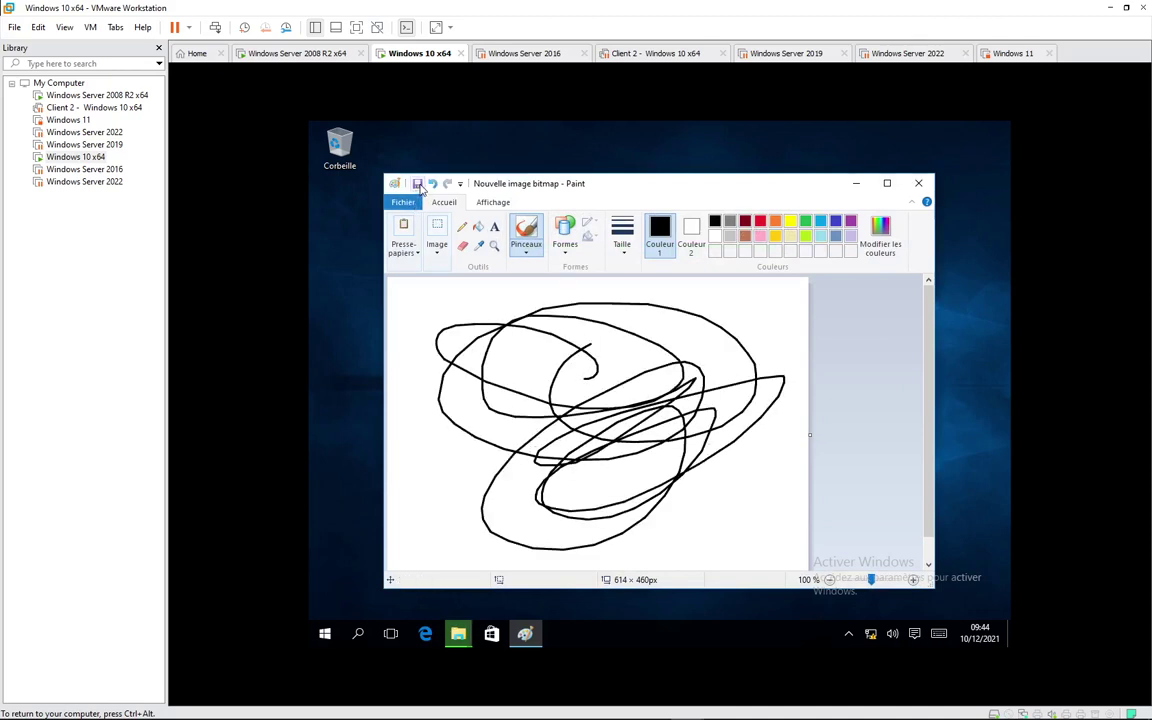
{"action": "left_click", "coordinate": [917, 183]}
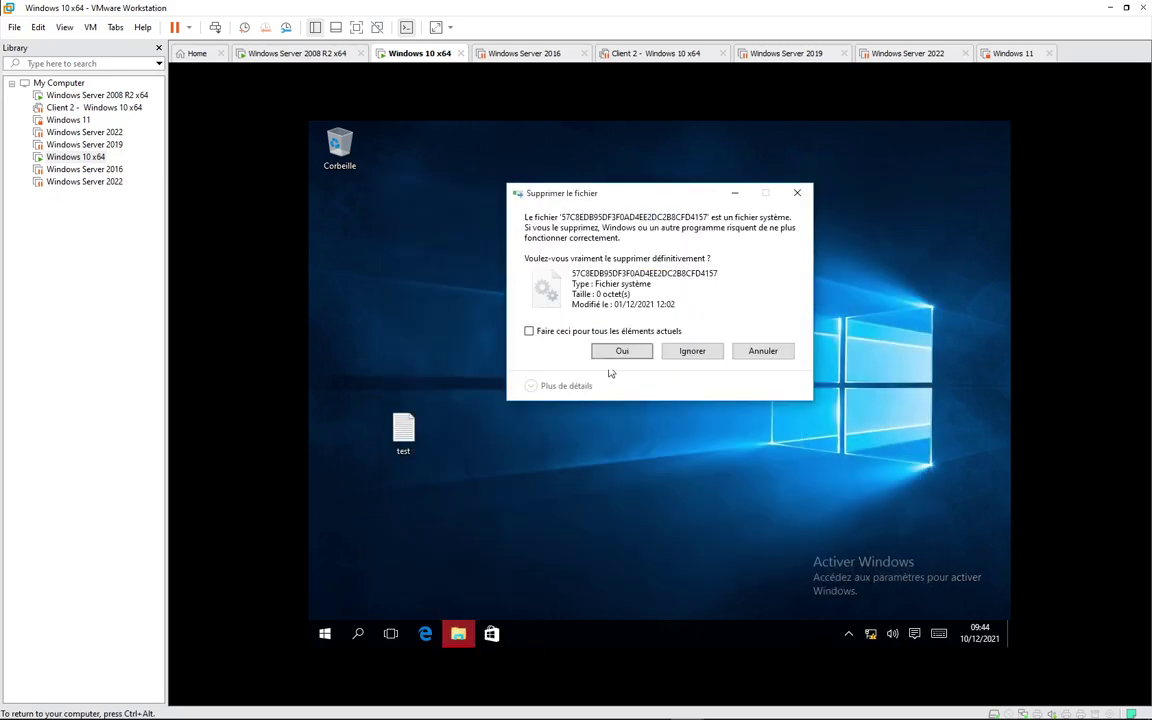
Step: Let the DP (Z:) deletion finish, skipping all remaining system files
{"action": "left_click", "coordinate": [679, 360]}
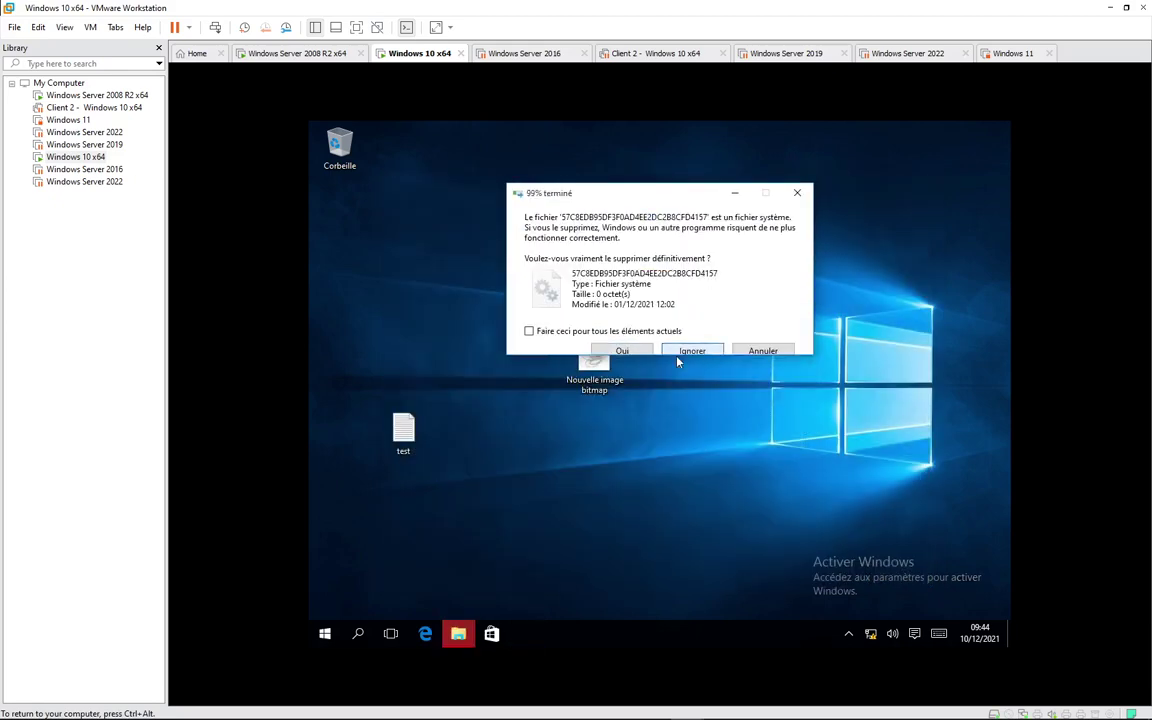
{"action": "left_click", "coordinate": [565, 349]}
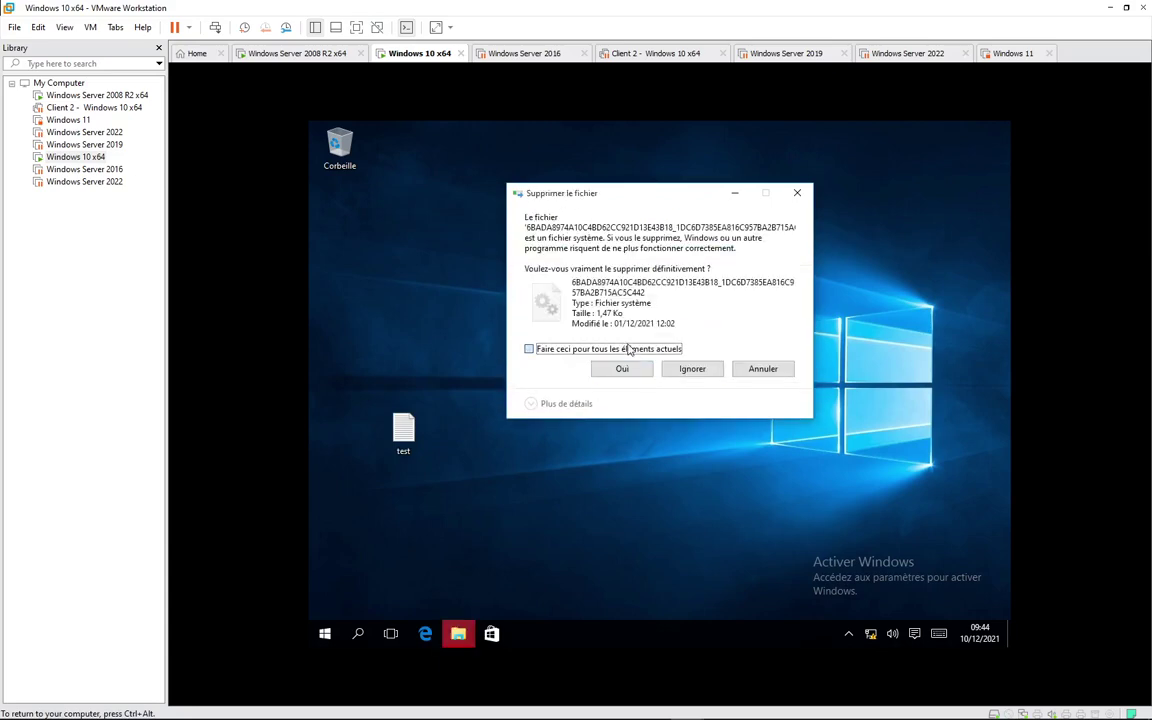
{"action": "left_click", "coordinate": [711, 372]}
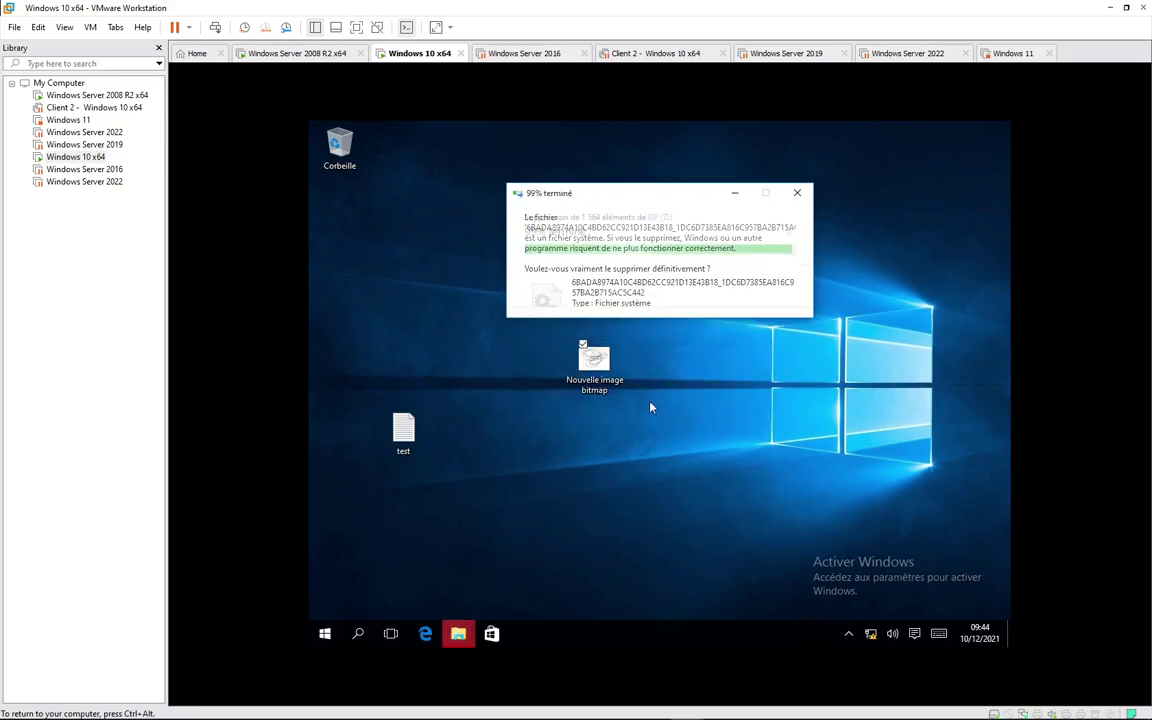
Step: Rename the desktop bitmap to test and reopen File Explorer
{"action": "left_click", "coordinate": [613, 387]}
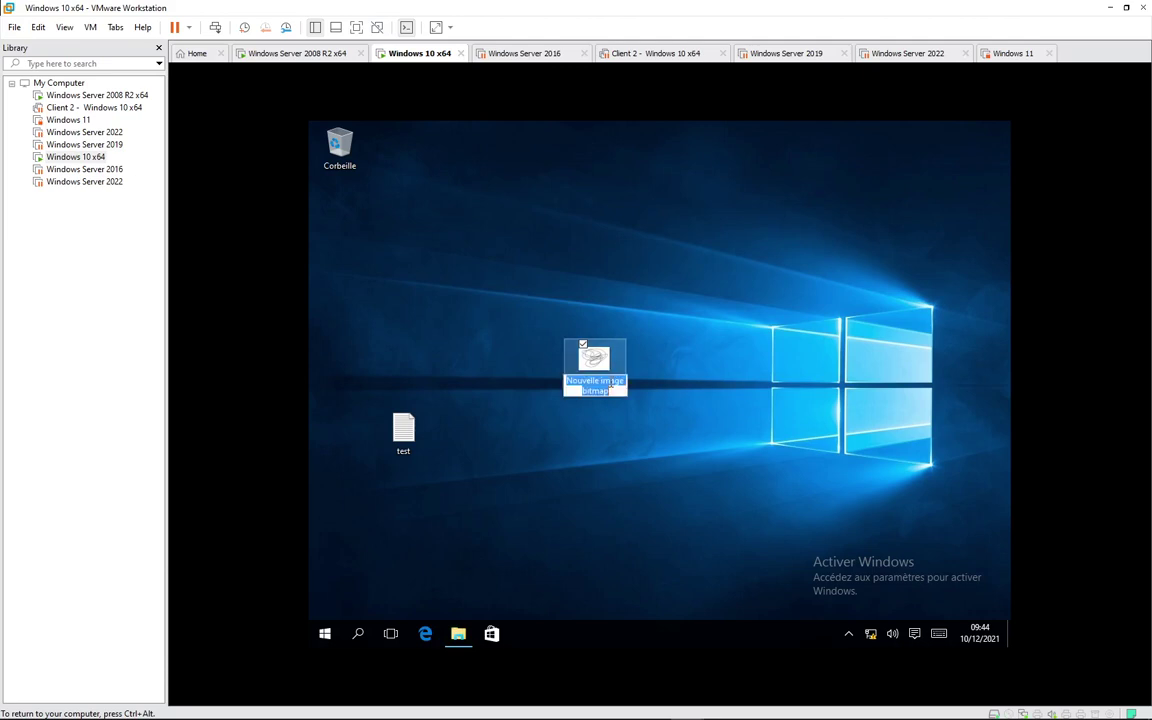
{"action": "type", "text": "test"}
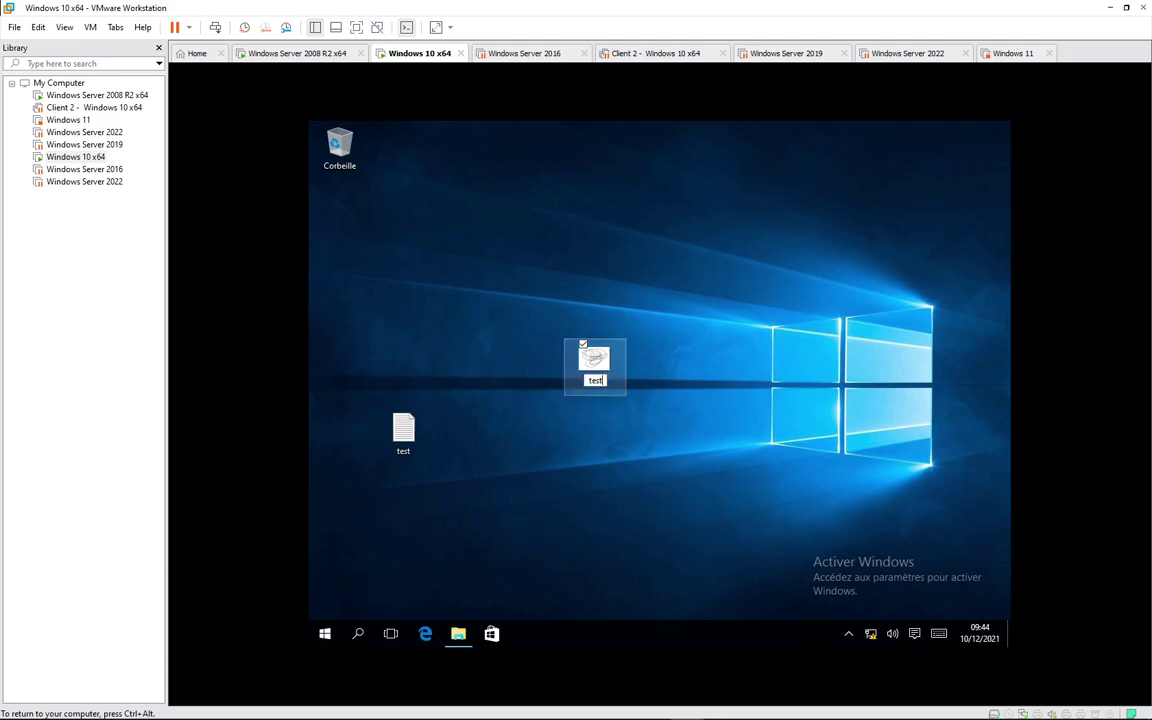
{"action": "key", "text": "Return"}
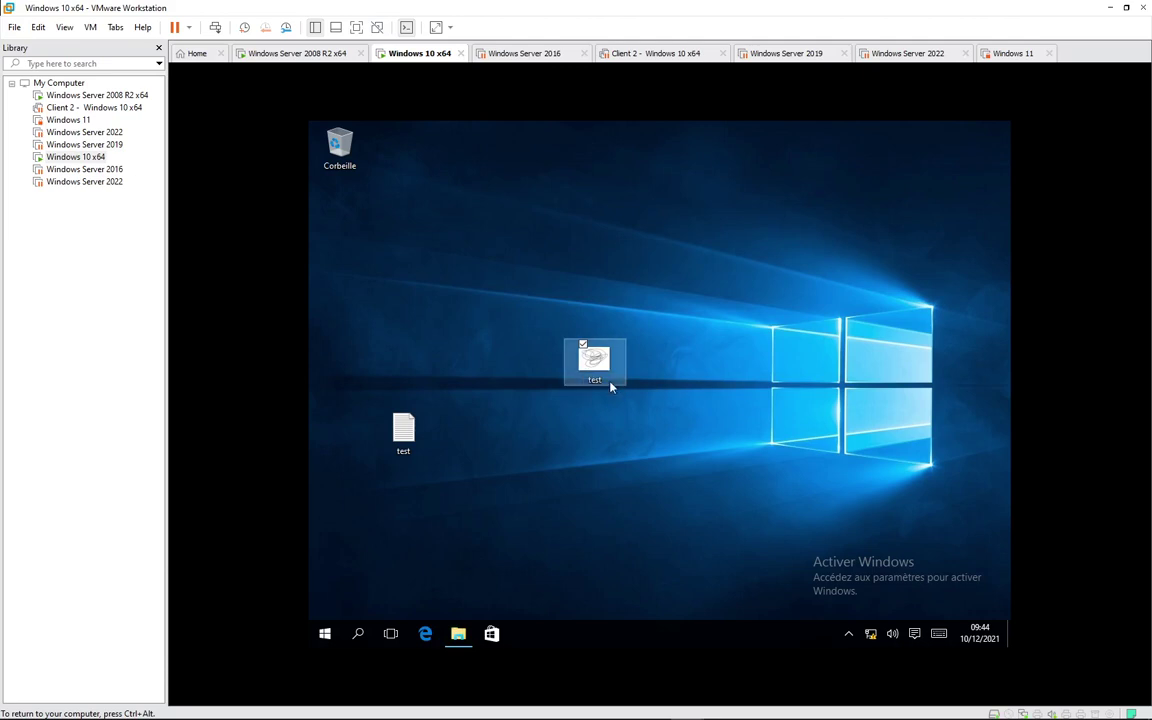
{"action": "left_click", "coordinate": [458, 633]}
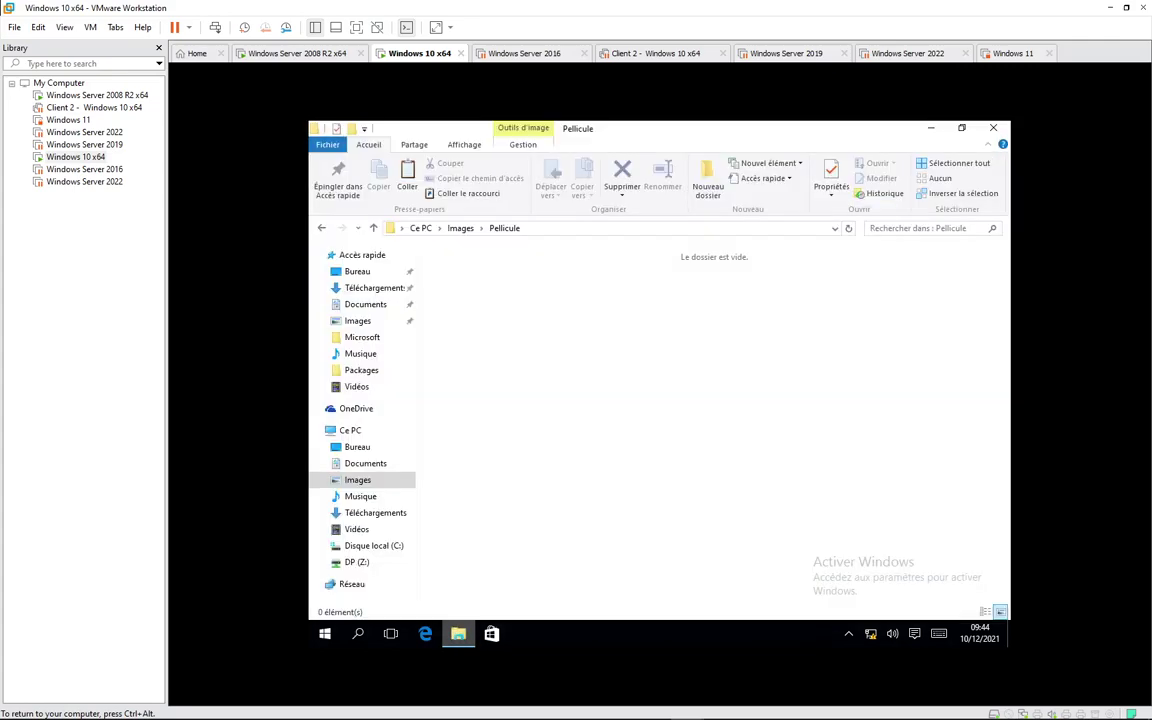
Step: Try pasting the copied image into DP (Z:) and cancel the refused copy
{"action": "right_click", "coordinate": [399, 337]}
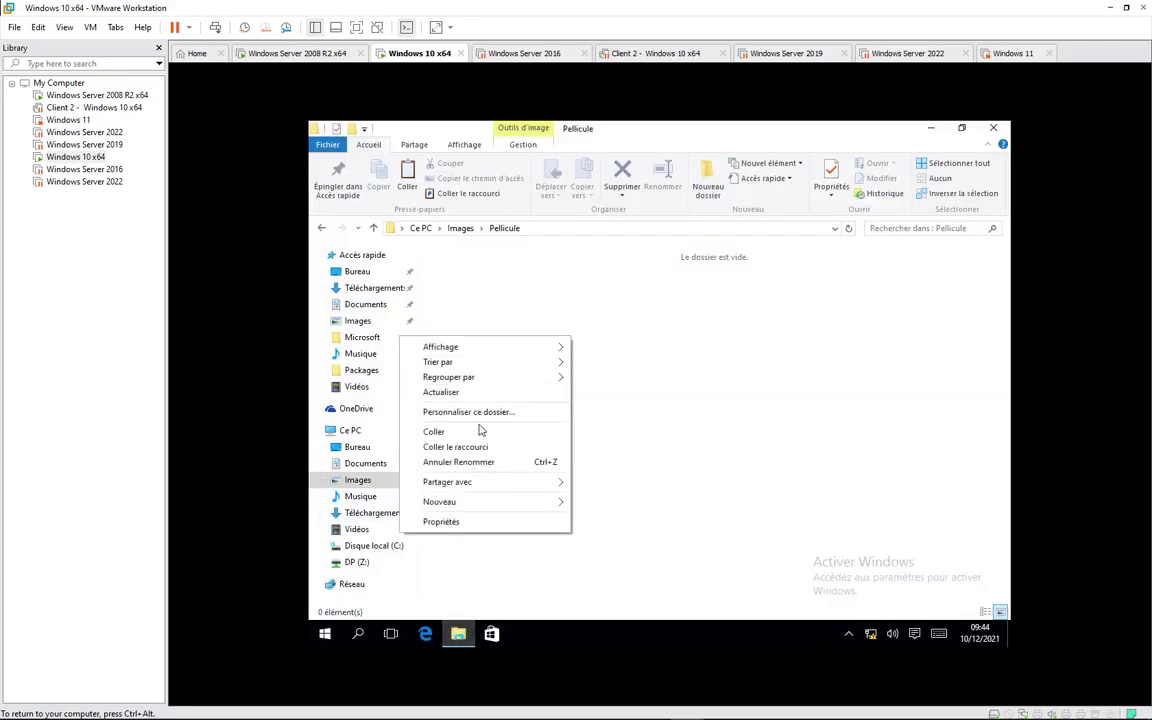
{"action": "left_click", "coordinate": [357, 562]}
{"action": "left_click", "coordinate": [357, 562]}
{"action": "right_click", "coordinate": [490, 372]}
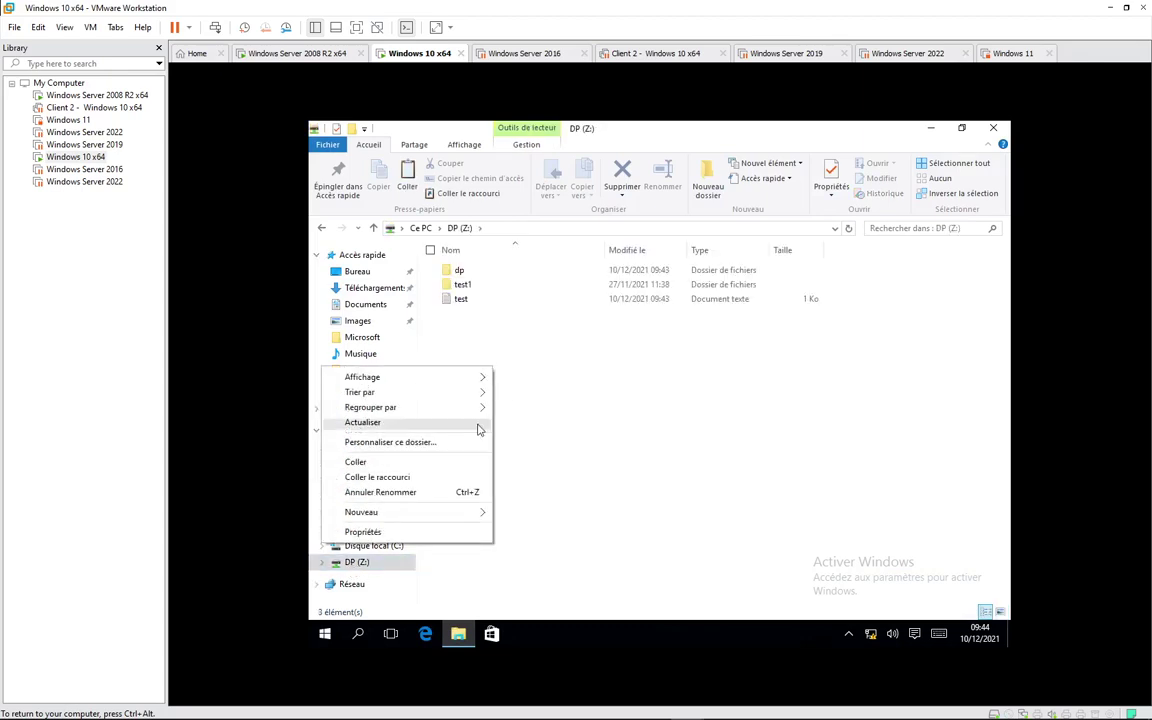
{"action": "left_click", "coordinate": [395, 463]}
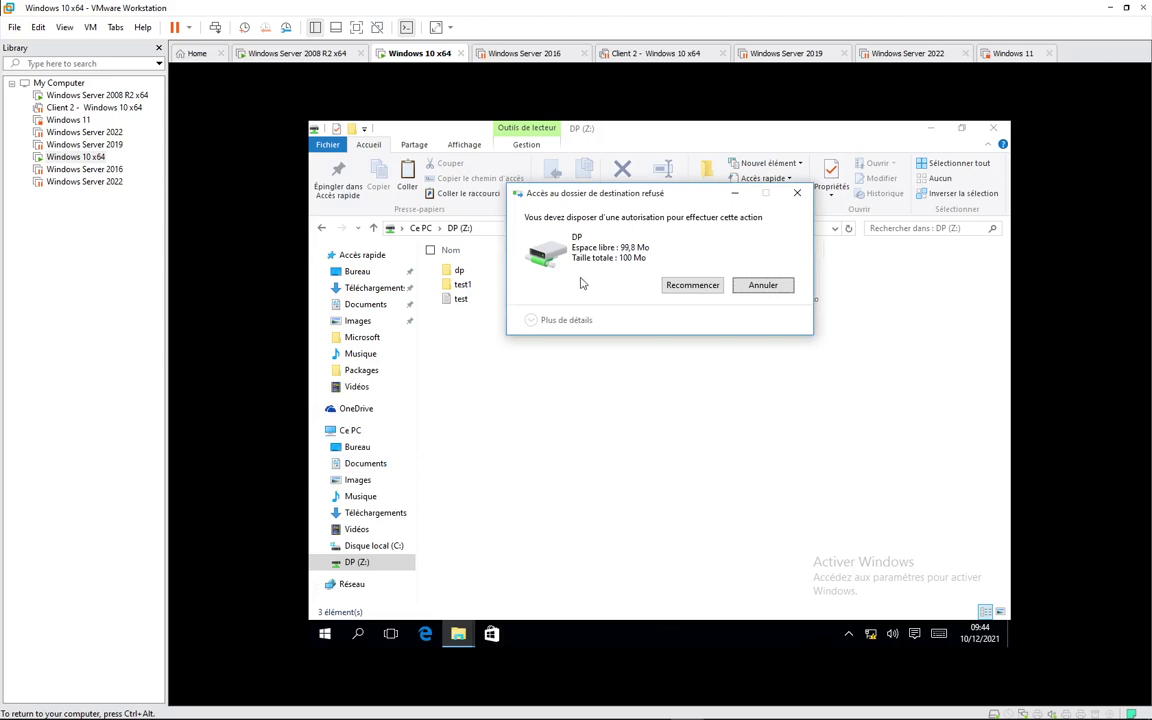
{"action": "left_click", "coordinate": [763, 287]}
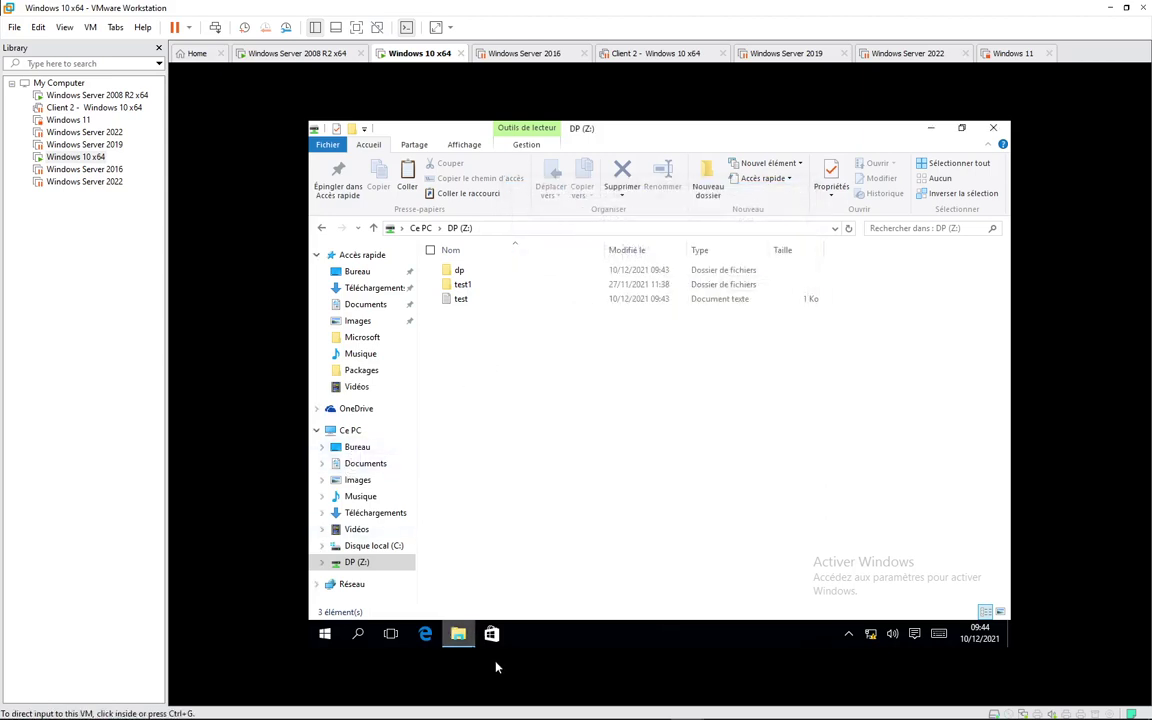
Step: Return to the desktop and bring up the options for the test bitmap
{"action": "left_click", "coordinate": [931, 128]}
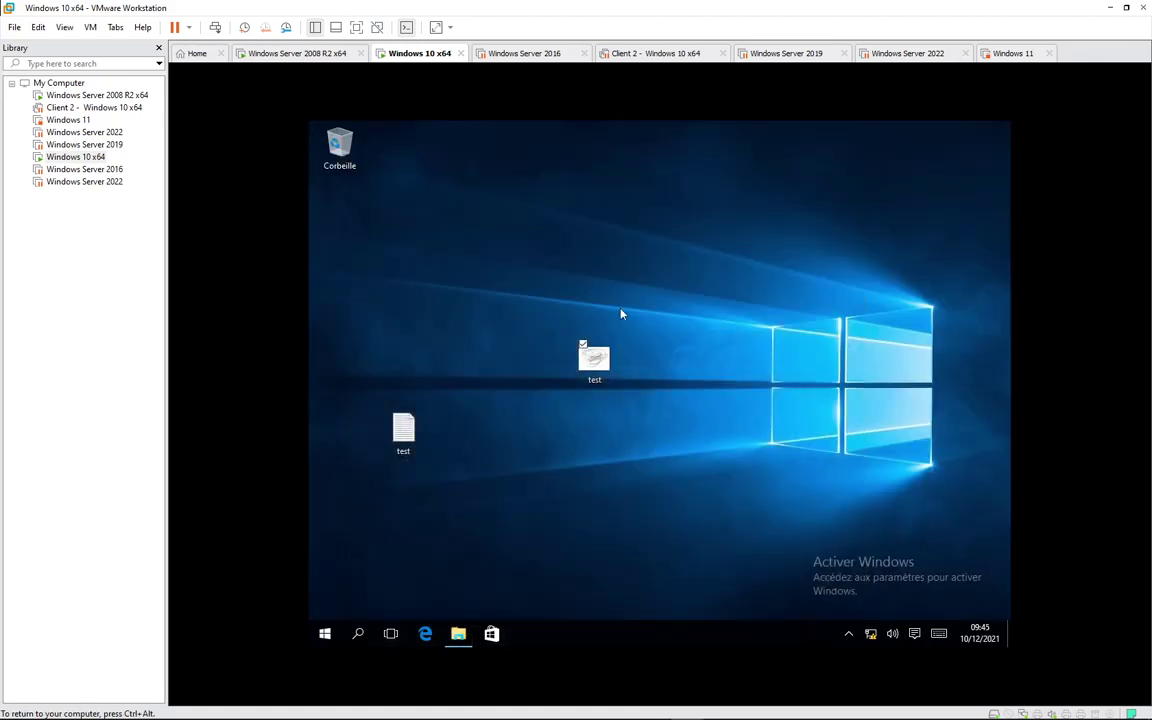
{"action": "left_click", "coordinate": [595, 368]}
{"action": "right_click", "coordinate": [595, 356]}
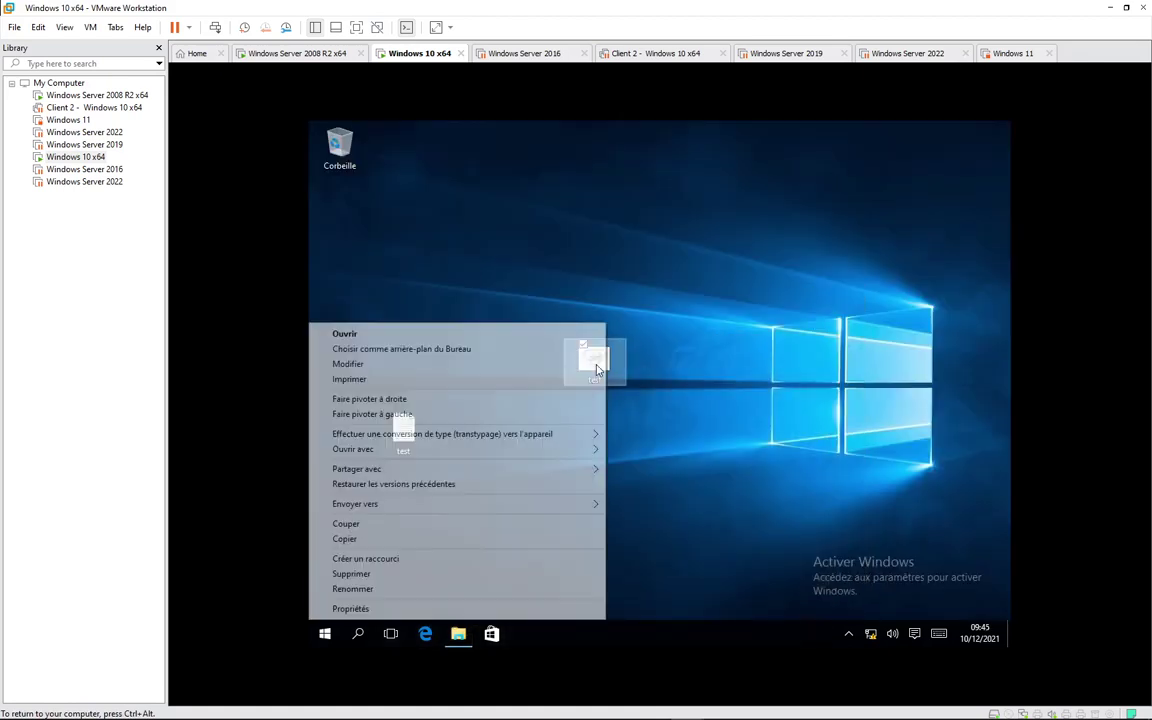
Step: Check the test bitmap's properties, then reopen File Explorer on DP (Z:)
{"action": "left_click", "coordinate": [553, 609]}
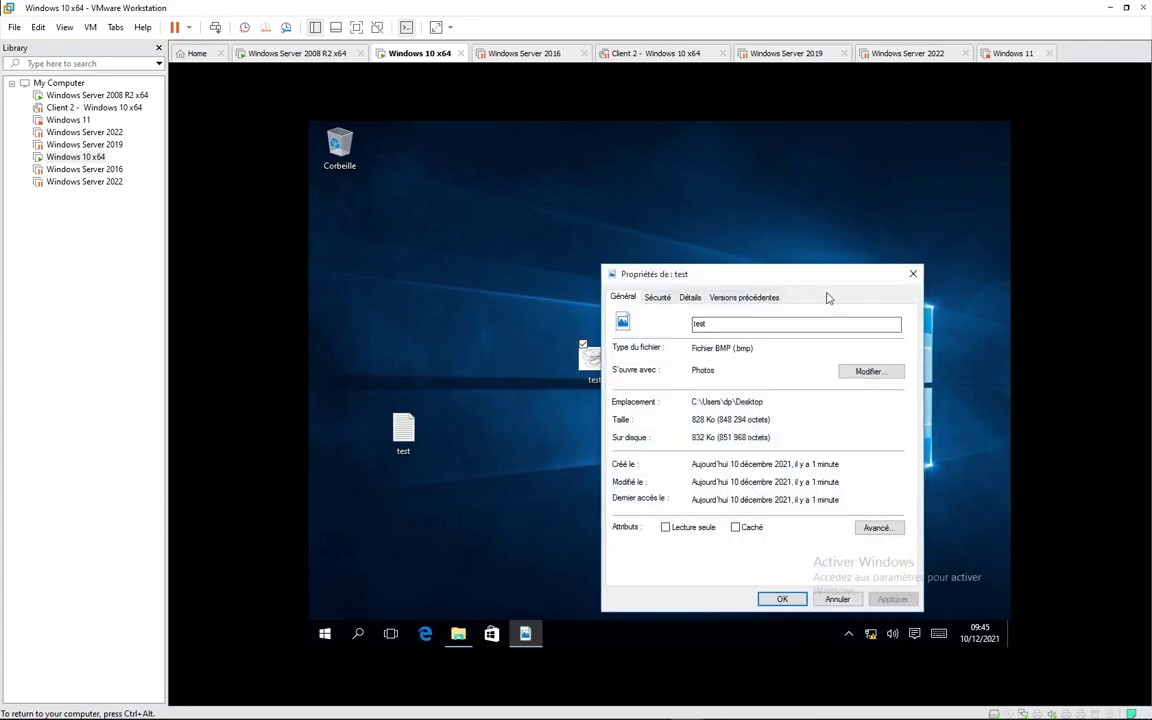
{"action": "left_click", "coordinate": [912, 274]}
{"action": "left_click", "coordinate": [457, 633]}
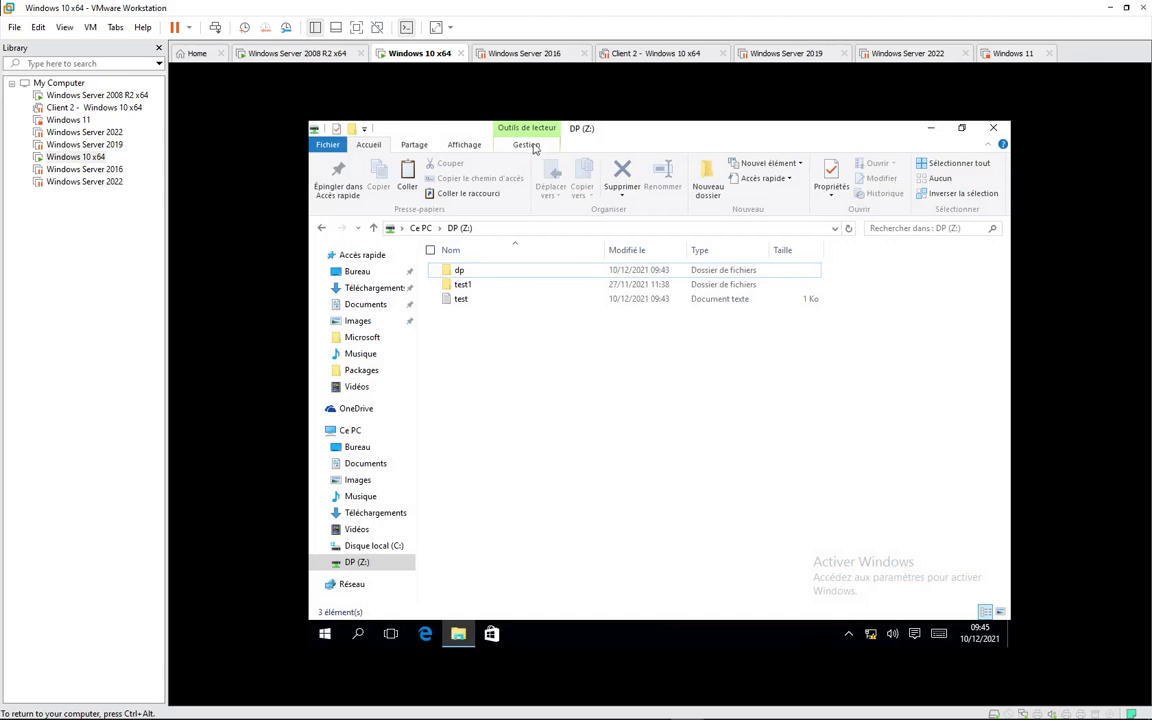
Step: In Folder Options > Affichage, uncheck 'Masquer les extensions des fichiers dont le type est connu' and confirm
{"action": "left_click", "coordinate": [466, 145]}
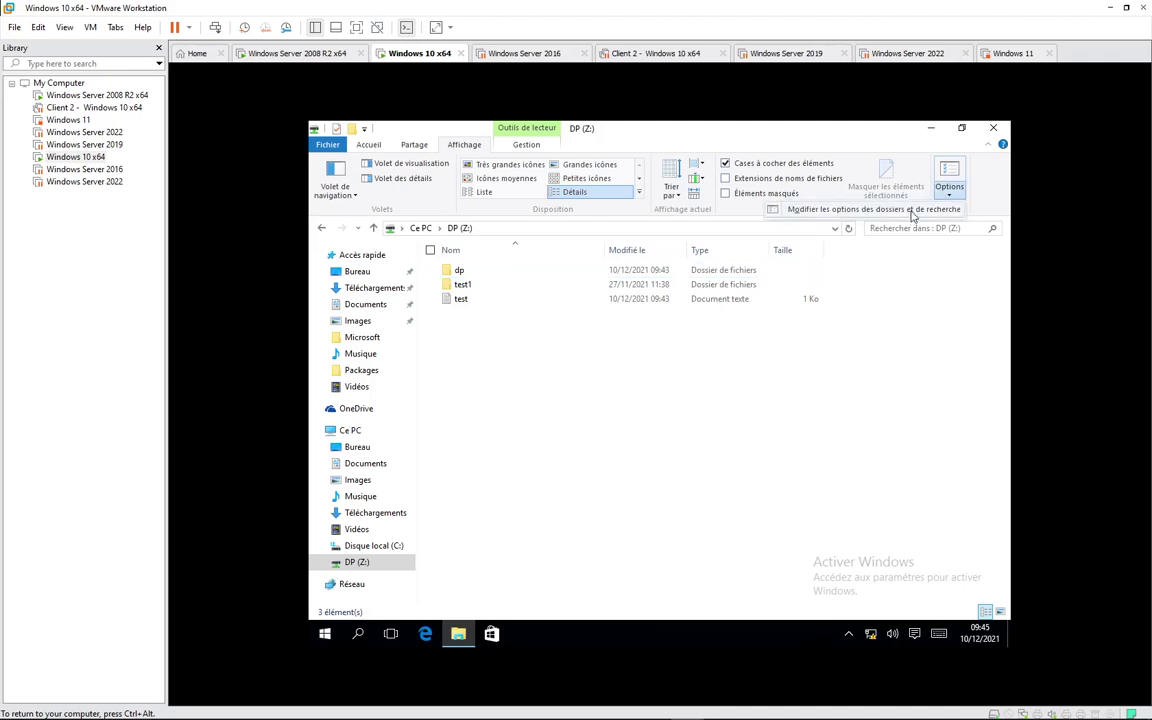
{"action": "left_click", "coordinate": [949, 175]}
{"action": "left_click", "coordinate": [383, 286]}
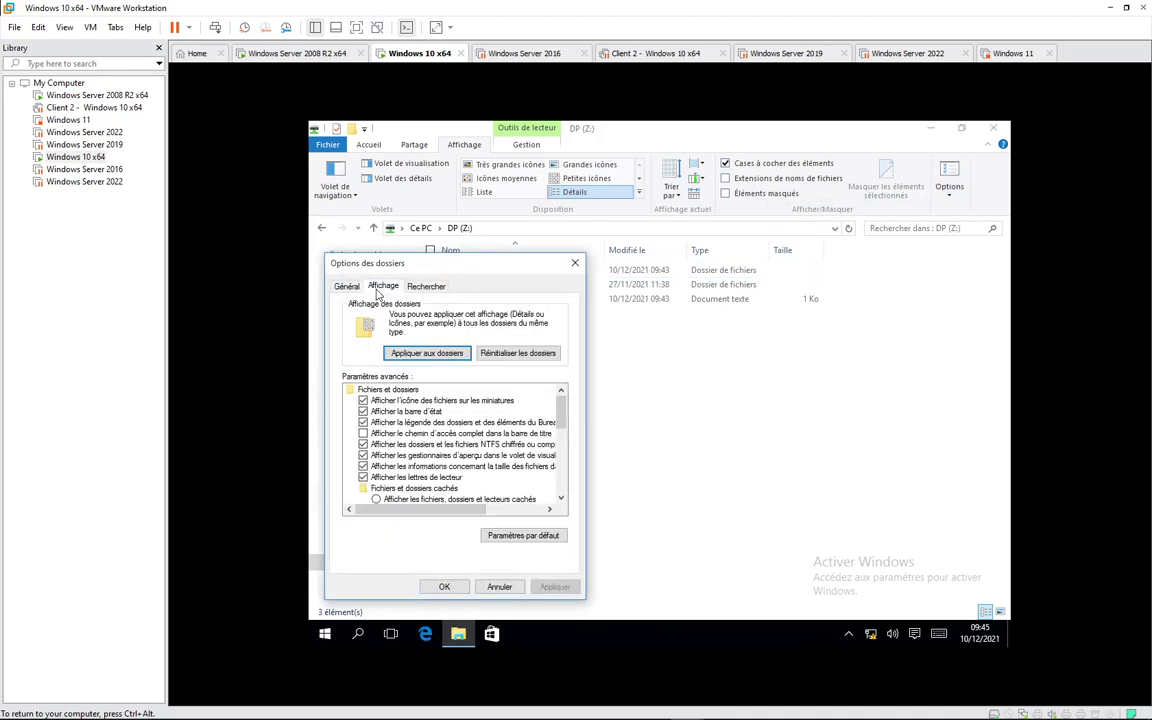
{"action": "left_click_drag", "start_coordinate": [562, 410], "coordinate": [562, 440]}
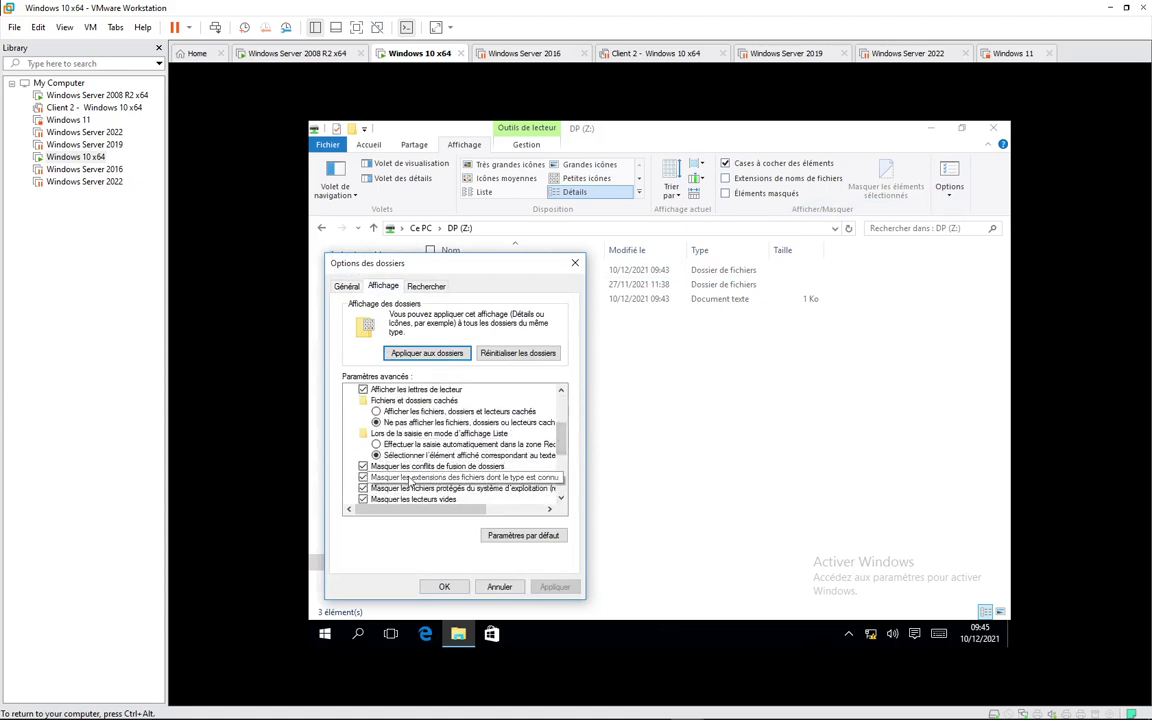
{"action": "left_click", "coordinate": [363, 477]}
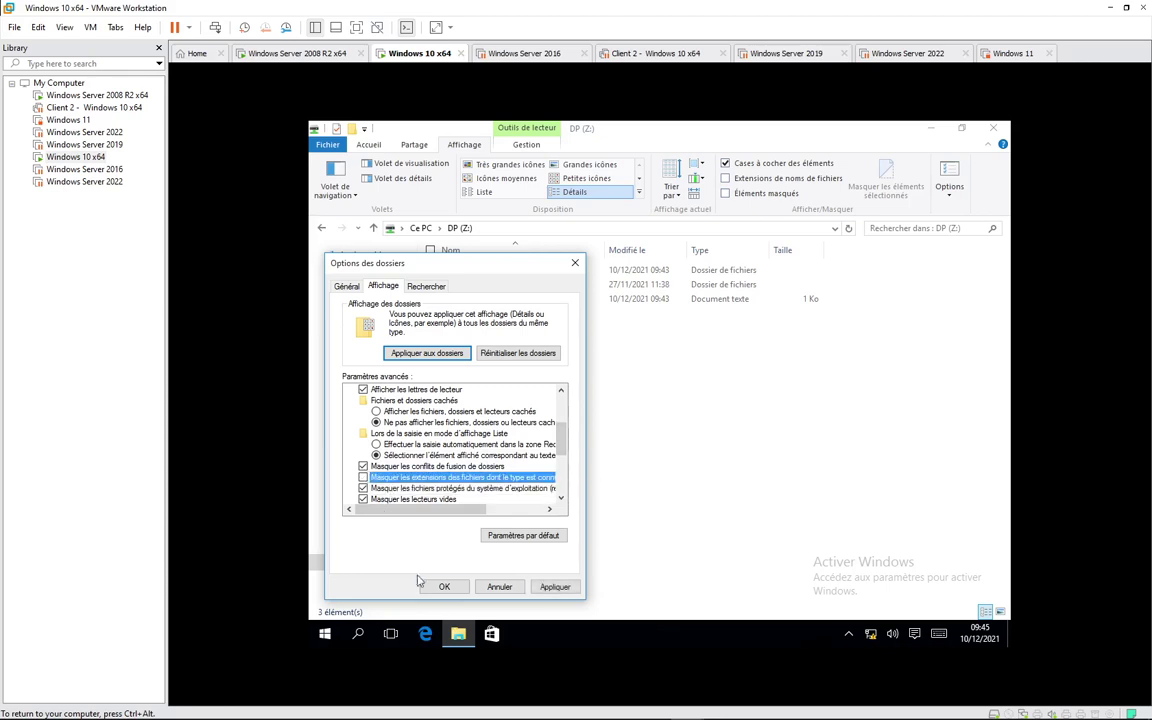
{"action": "left_click", "coordinate": [444, 586]}
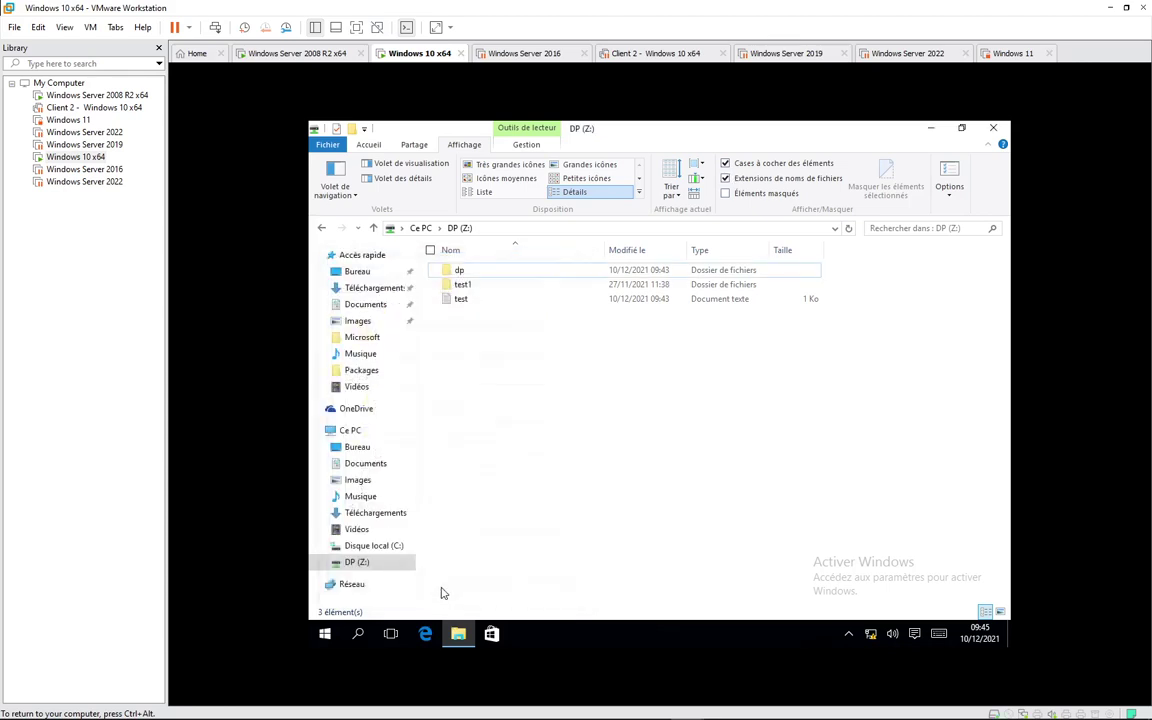
Step: Rename the desktop test.bmp to test (2).txt, accept both prompts, and bring back DP (Z:)
{"action": "left_click", "coordinate": [930, 128]}
{"action": "left_click", "coordinate": [594, 378]}
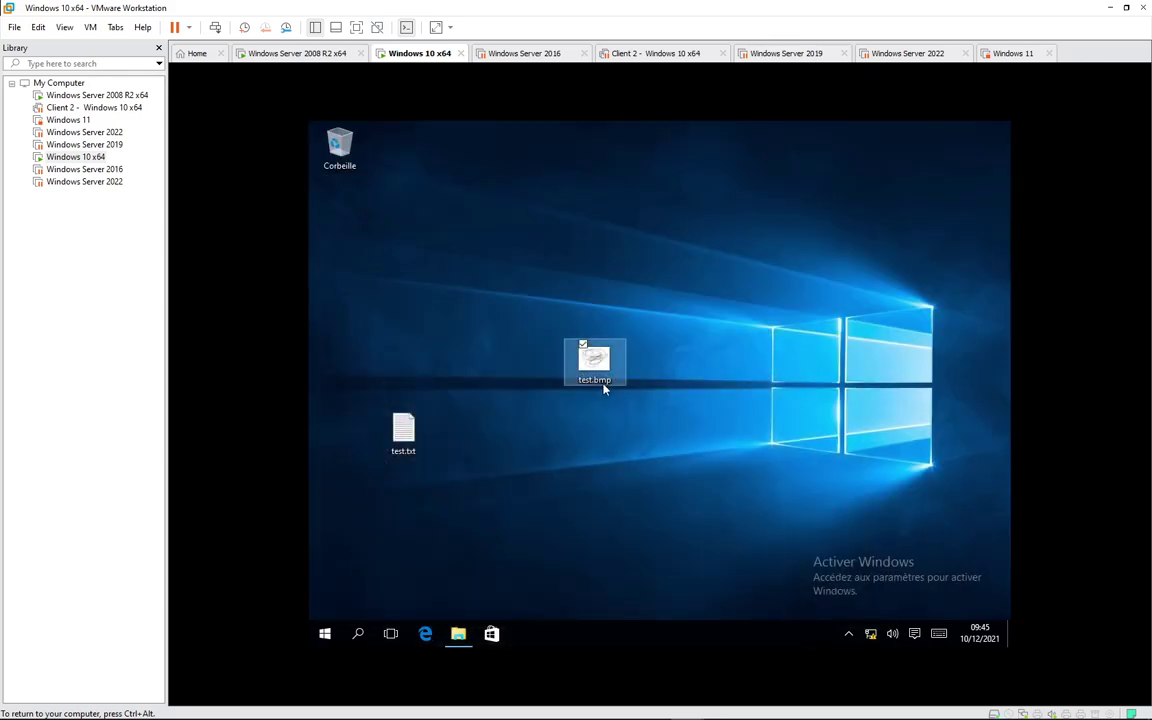
{"action": "left_click", "coordinate": [610, 380]}
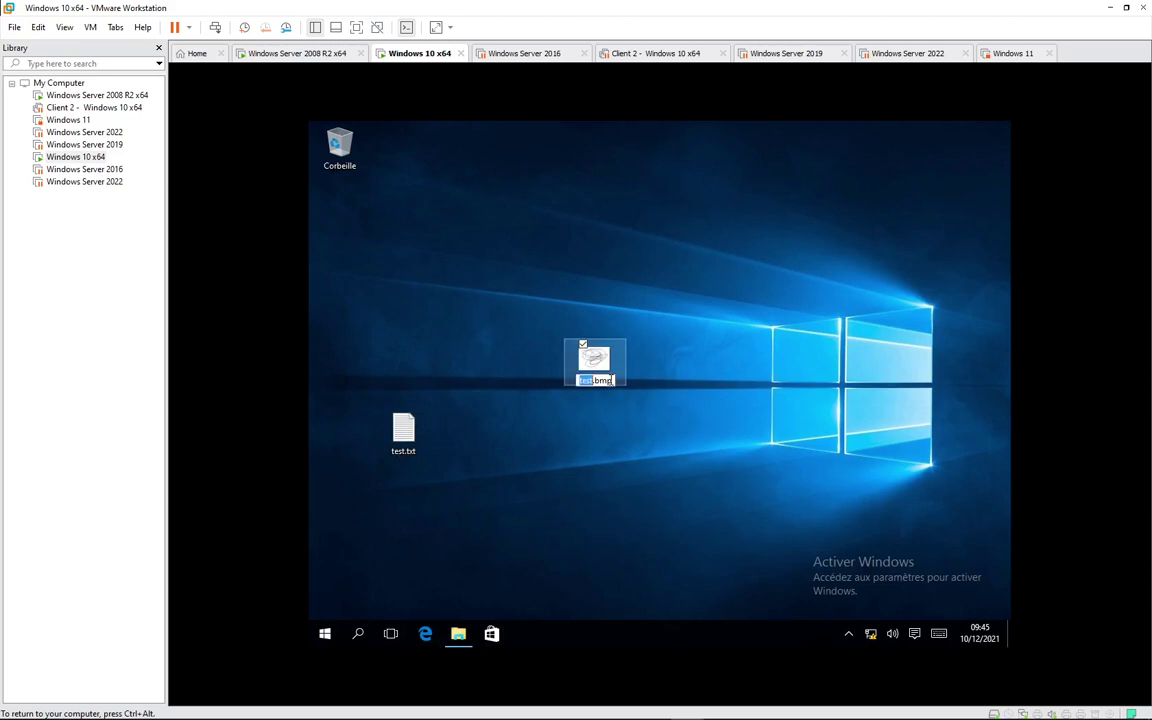
{"action": "left_click", "coordinate": [611, 381]}
{"action": "key", "text": "BackSpace"}
{"action": "key", "text": "BackSpace"}
{"action": "key", "text": "BackSpace"}
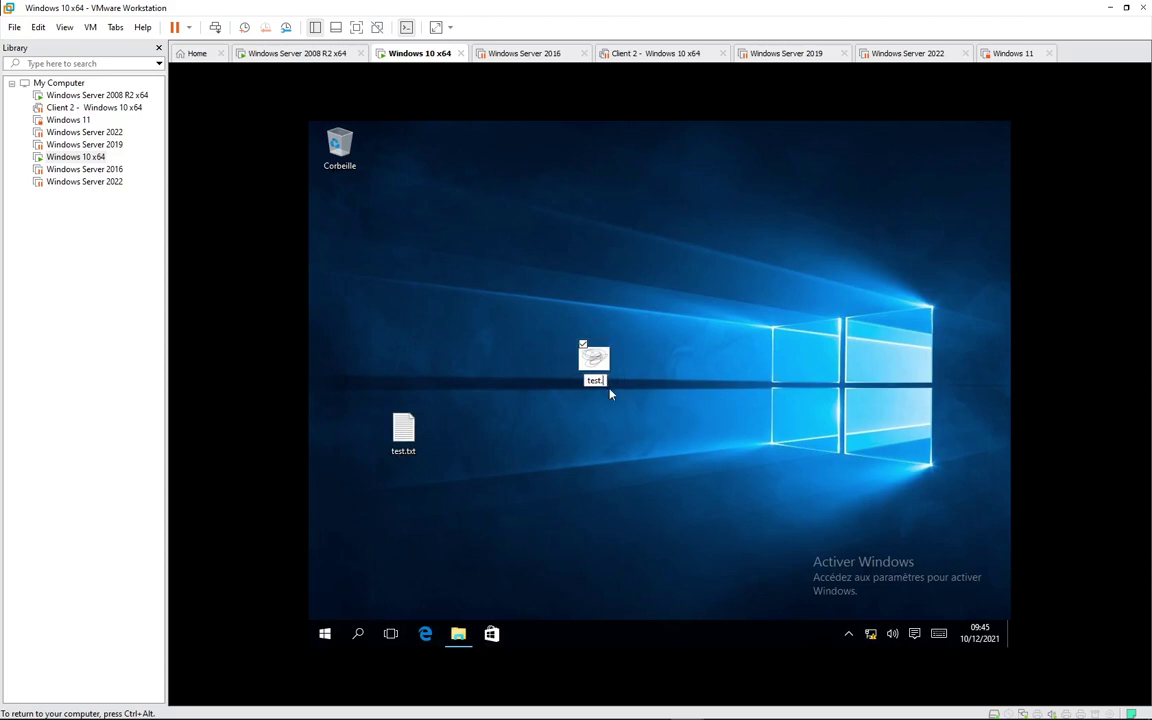
{"action": "type", "text": "txt"}
{"action": "key", "text": "Return"}
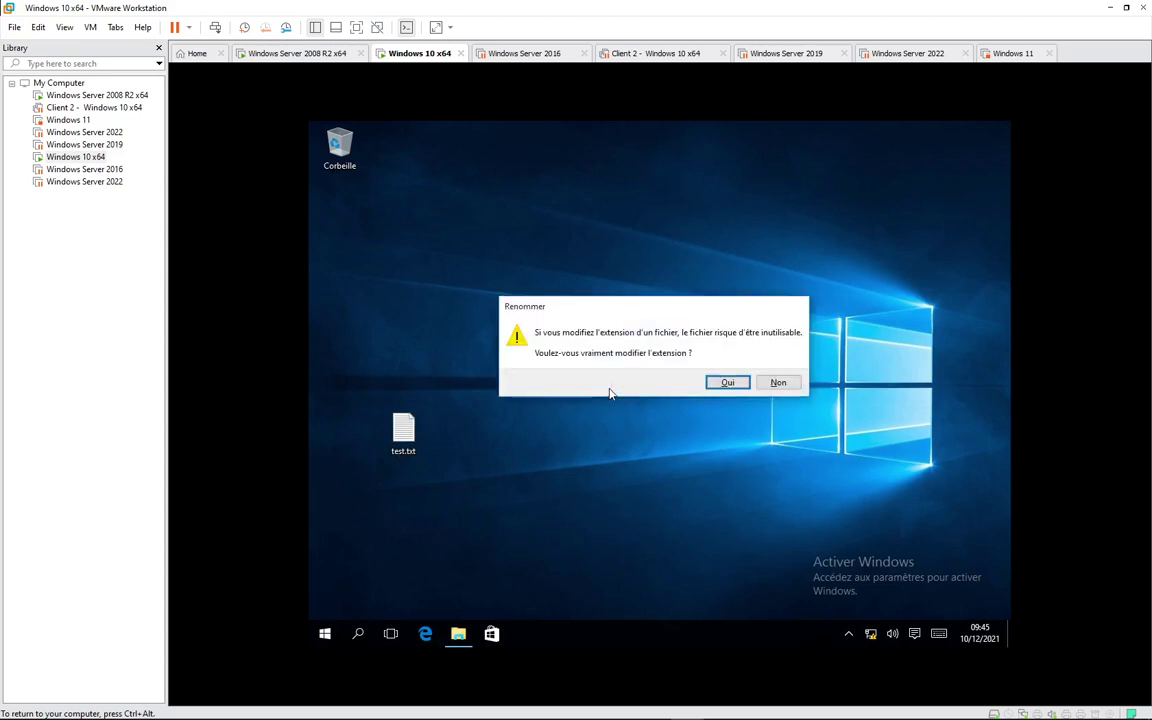
{"action": "left_click", "coordinate": [720, 384]}
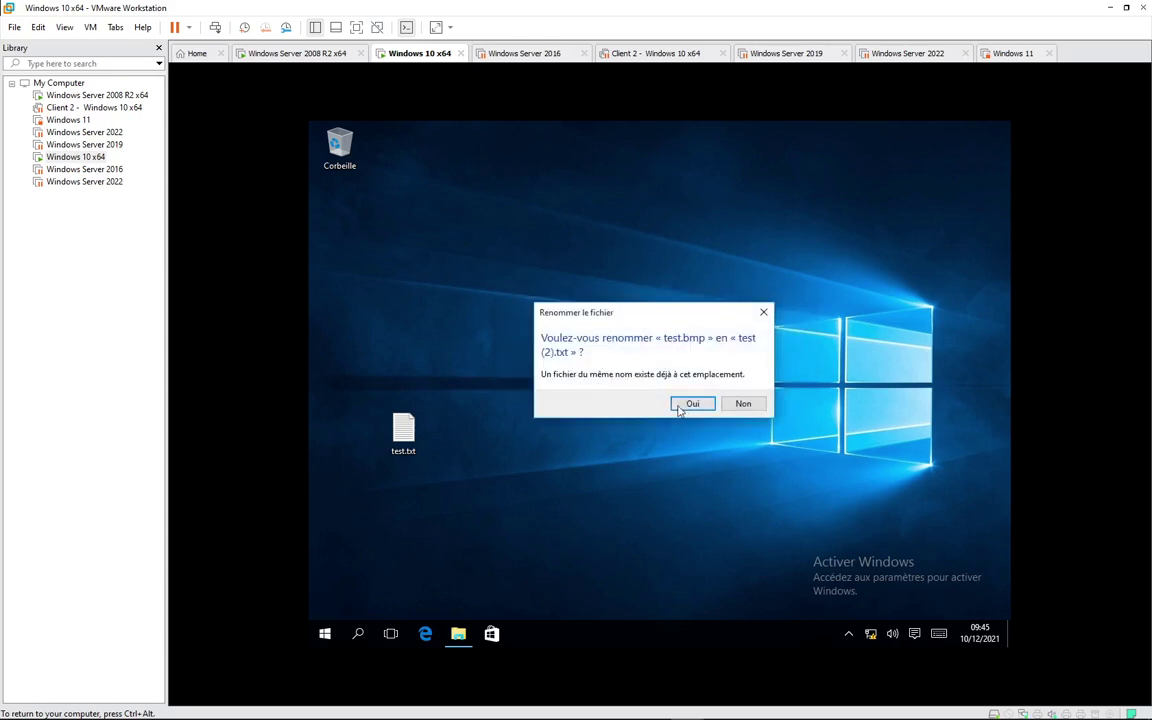
{"action": "left_click", "coordinate": [689, 403]}
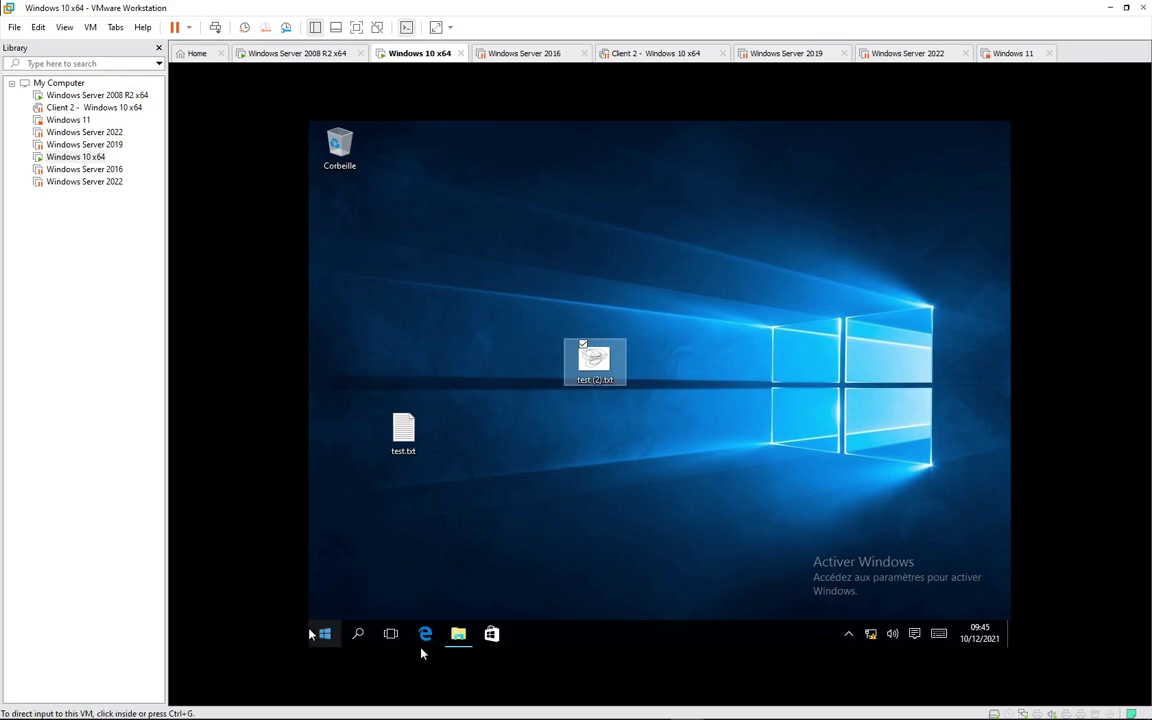
{"action": "left_click", "coordinate": [461, 634]}
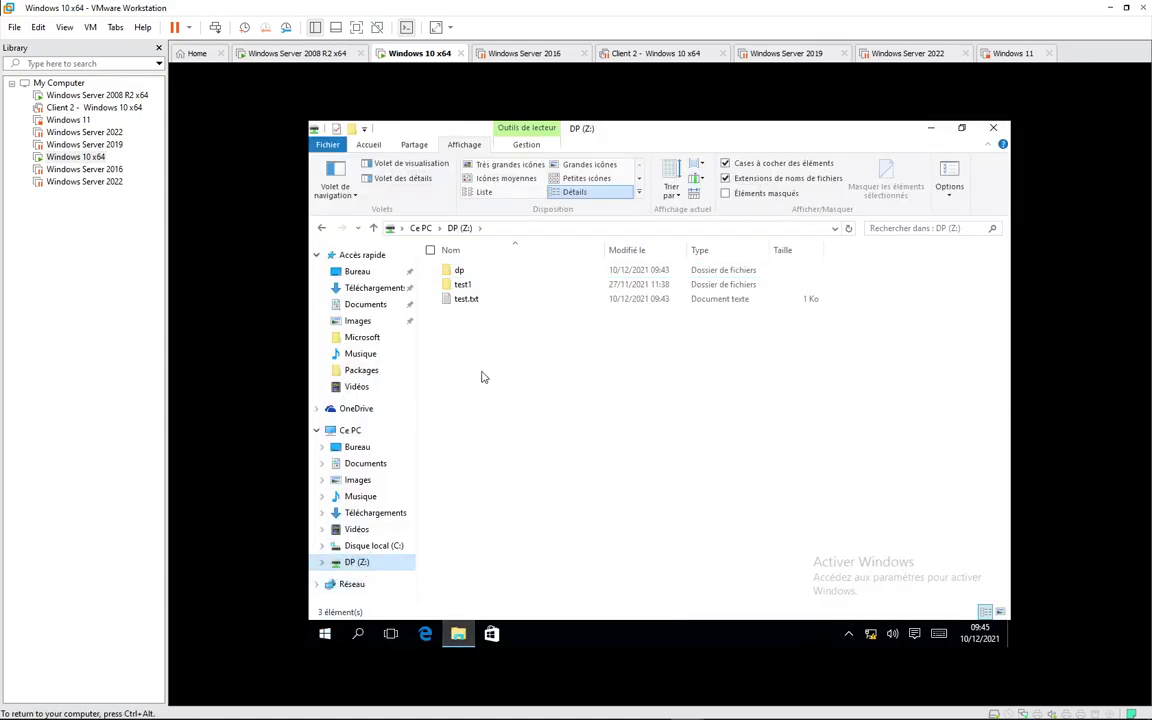
Step: Paste test (2).txt into DP (Z:) and view it in Notepad
{"action": "left_click", "coordinate": [481, 374]}
{"action": "key", "text": "ctrl+v"}
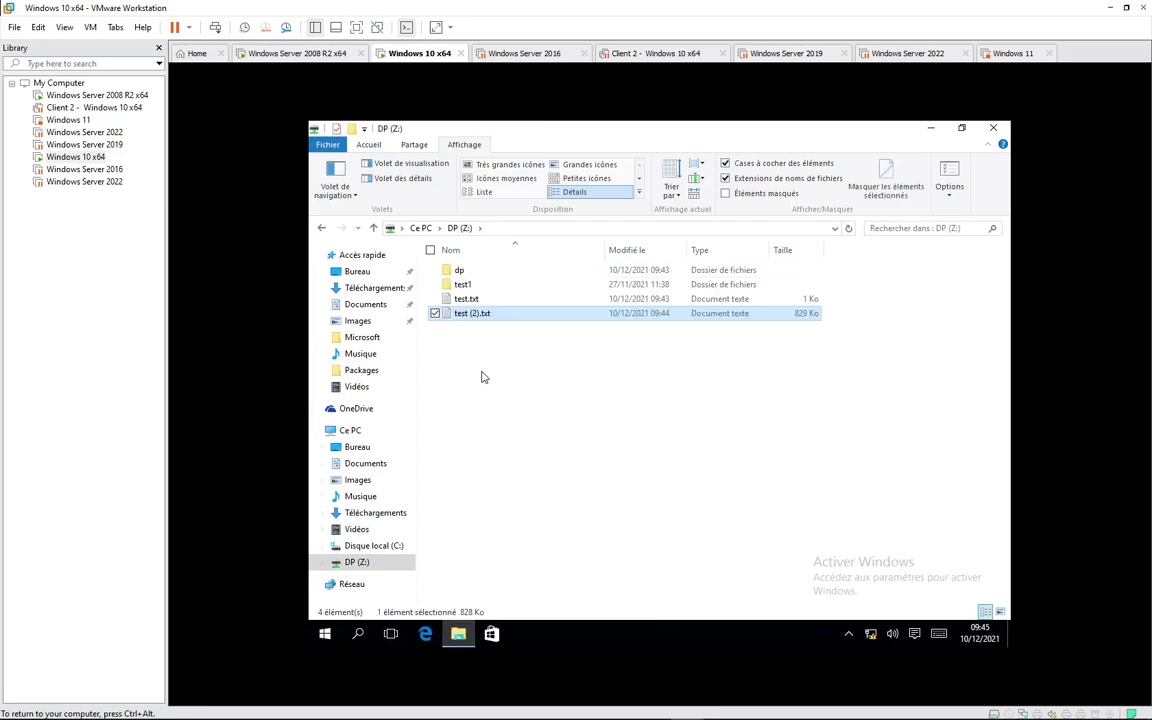
{"action": "double_click", "coordinate": [479, 316]}
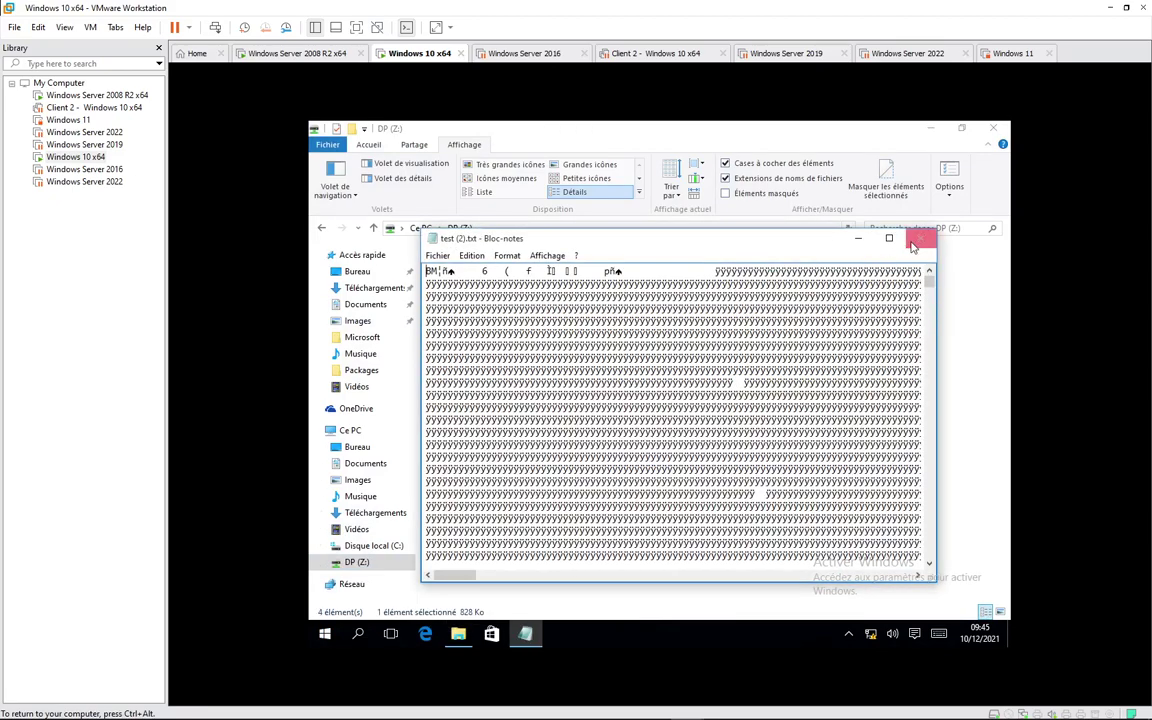
{"action": "left_click", "coordinate": [913, 240]}
Step: Try renaming test (2).txt back to .bmp, then cancel the access-denied dialog
{"action": "right_click", "coordinate": [481, 317]}
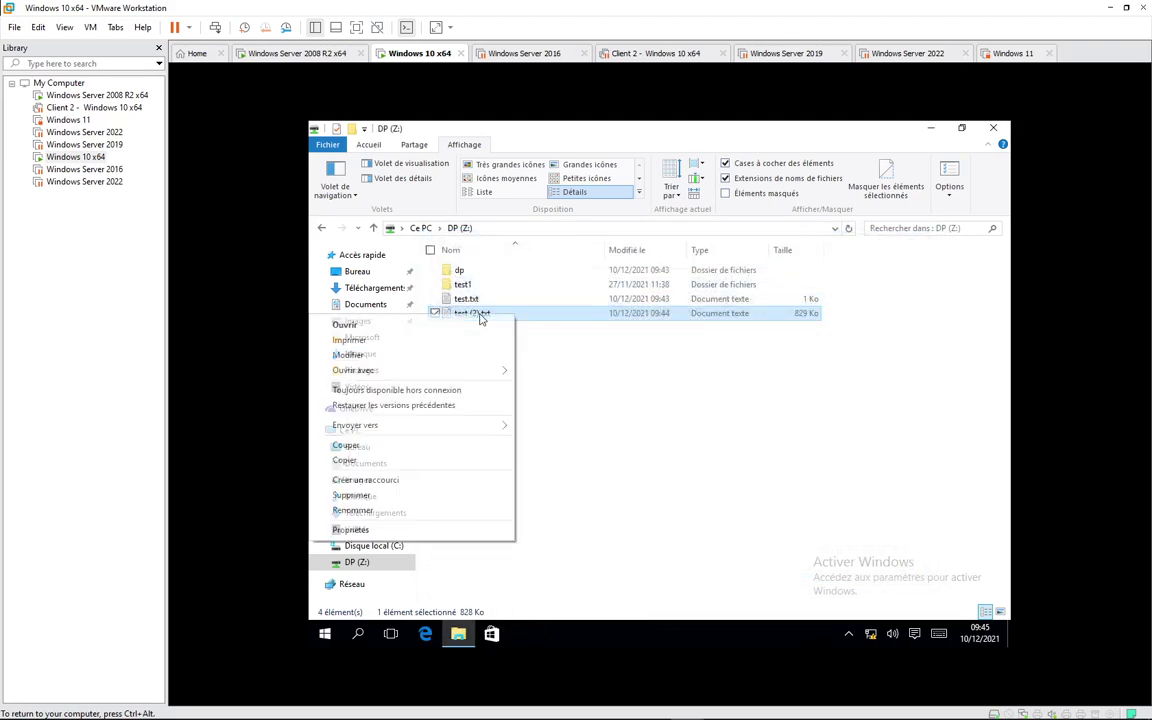
{"action": "left_click", "coordinate": [403, 512]}
{"action": "key", "text": "End"}
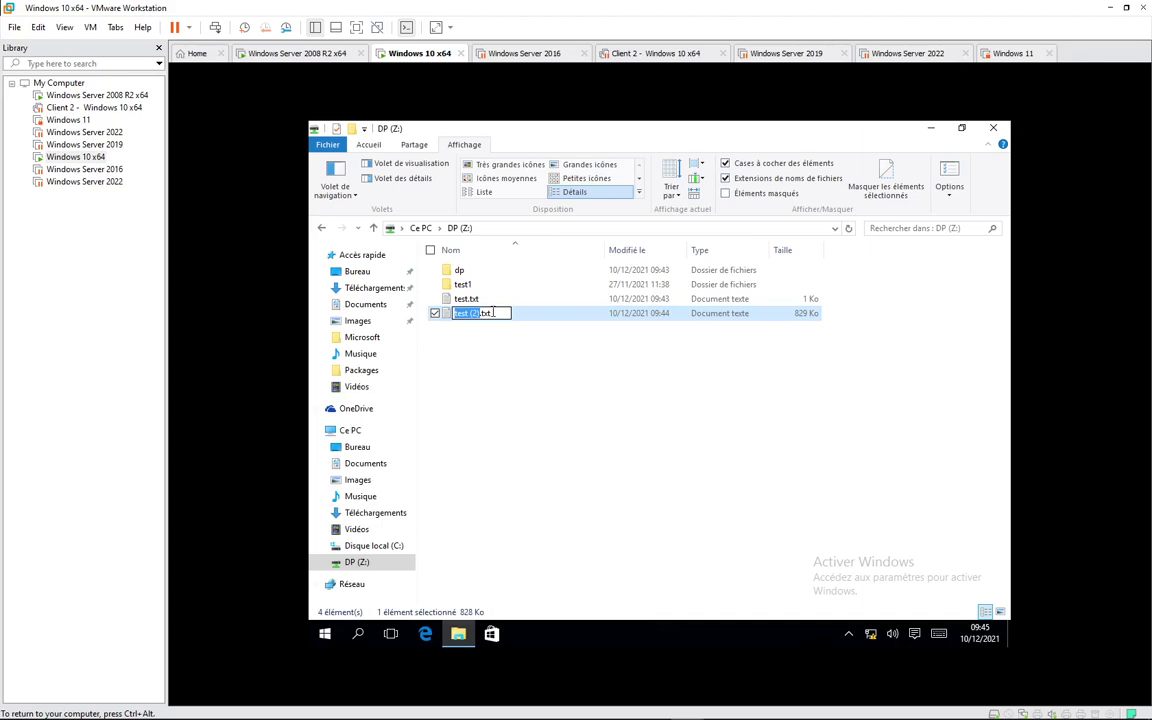
{"action": "key", "text": "BackSpace"}
{"action": "key", "text": "BackSpace"}
{"action": "key", "text": "BackSpace"}
{"action": "type", "text": "bmp"}
{"action": "key", "text": "Return"}
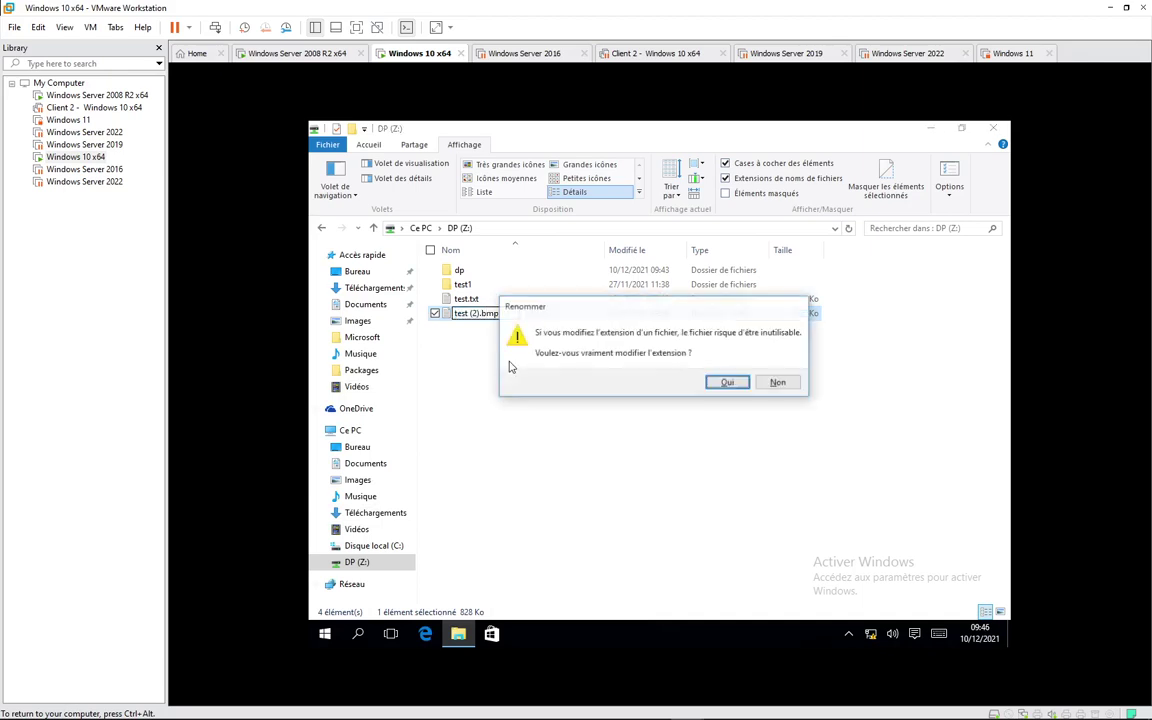
{"action": "key", "text": "Return"}
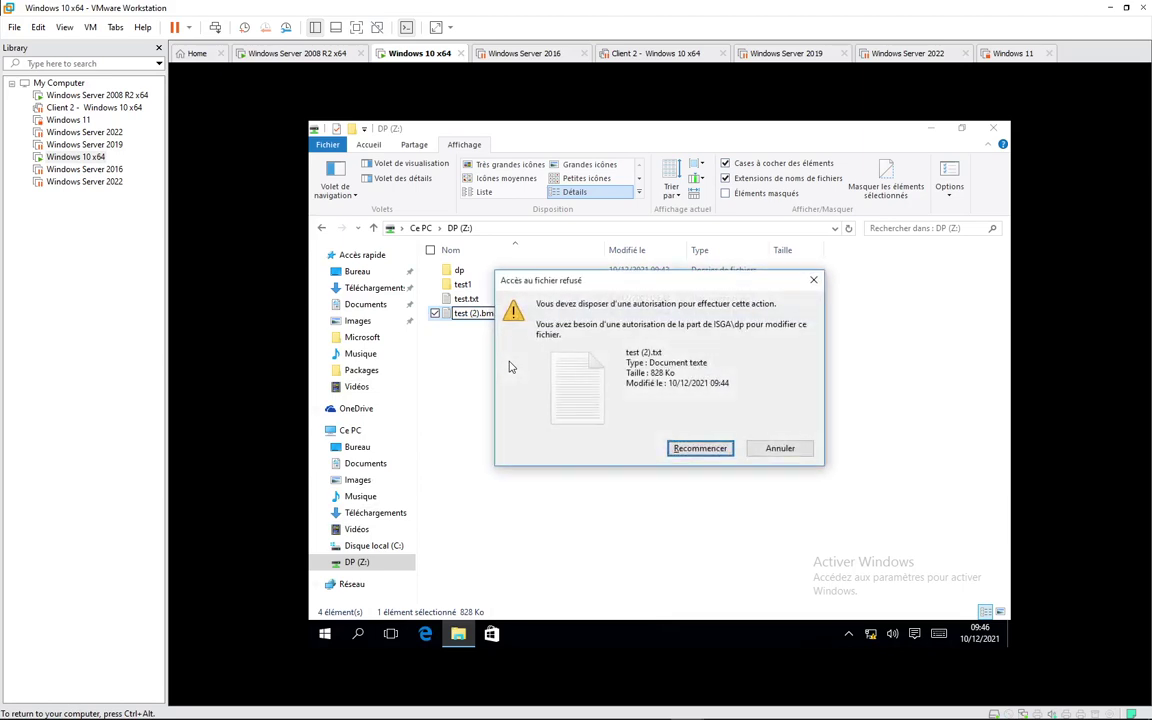
{"action": "left_click", "coordinate": [778, 447]}
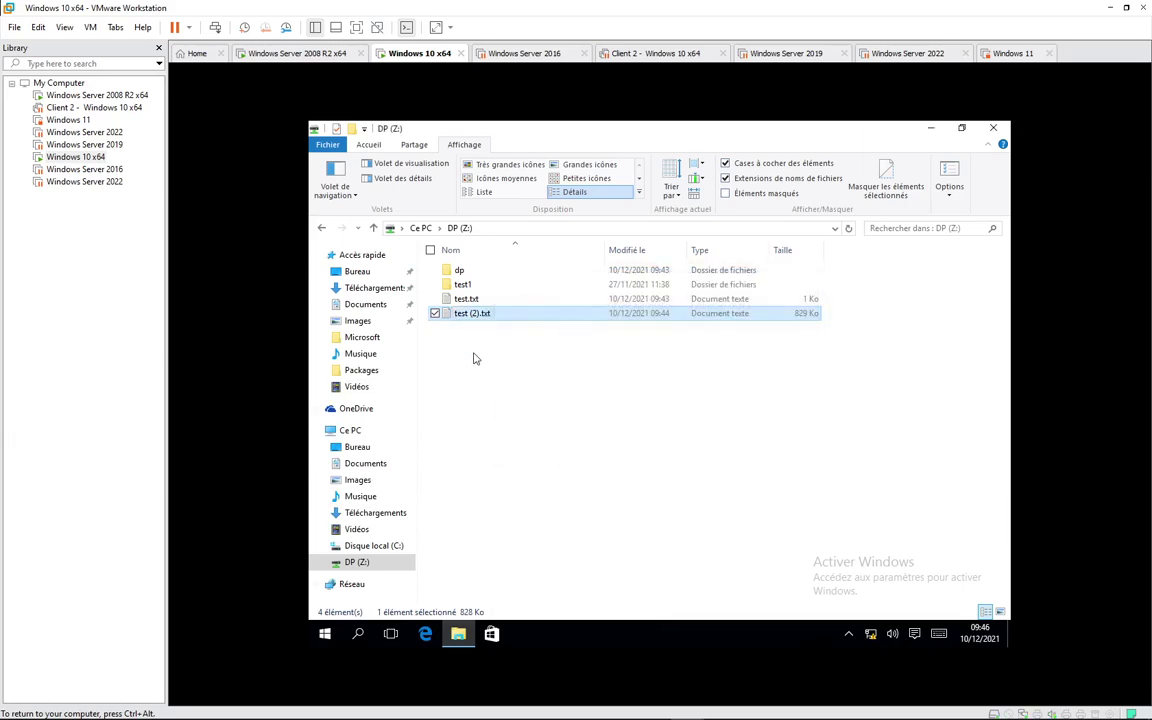
Step: Permanently delete test (2).txt with Shift+Delete and minimize Explorer
{"action": "key", "text": "shift+Delete"}
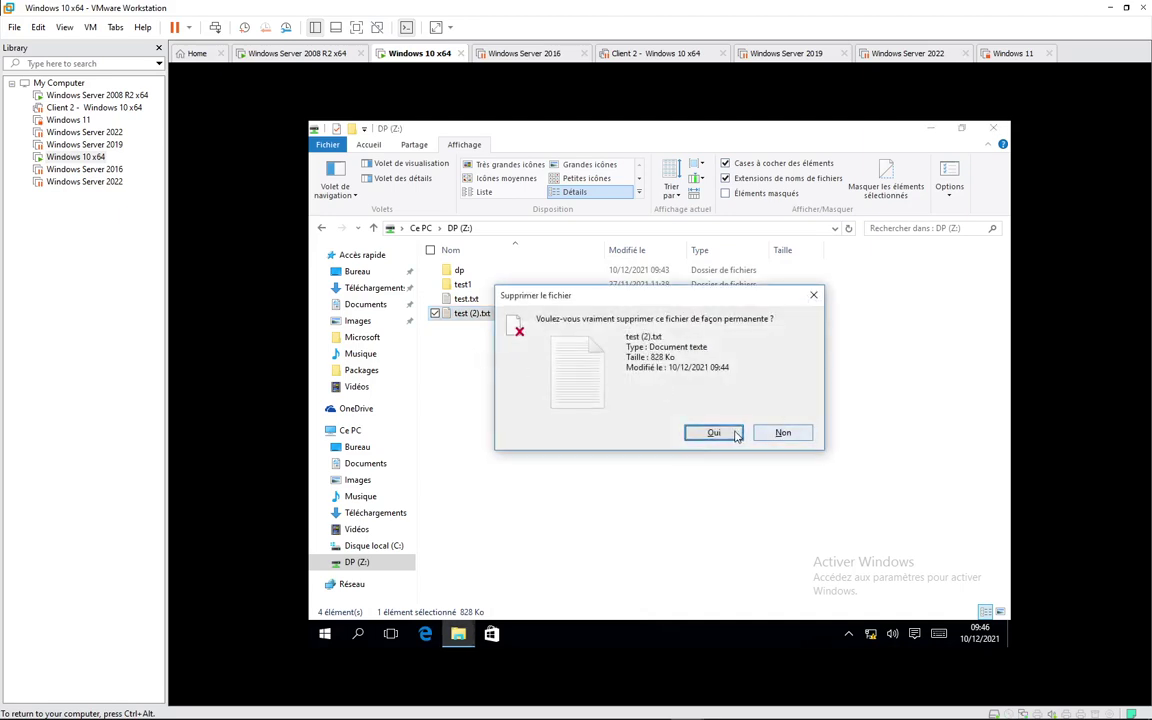
{"action": "left_click", "coordinate": [720, 433]}
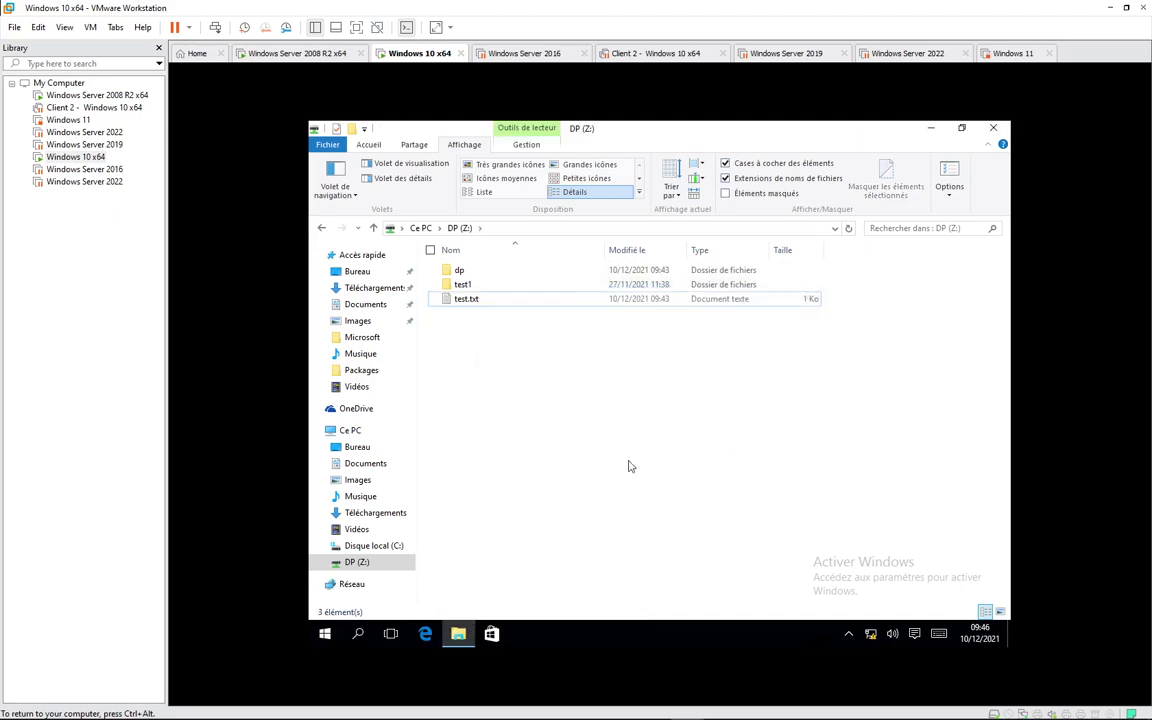
{"action": "left_click", "coordinate": [930, 129]}
Step: Drag the test (2).txt desktop icon toward the top and restore the DP (Z:) window
{"action": "left_click_drag", "start_coordinate": [594, 358], "coordinate": [533, 218]}
{"action": "left_click", "coordinate": [597, 312]}
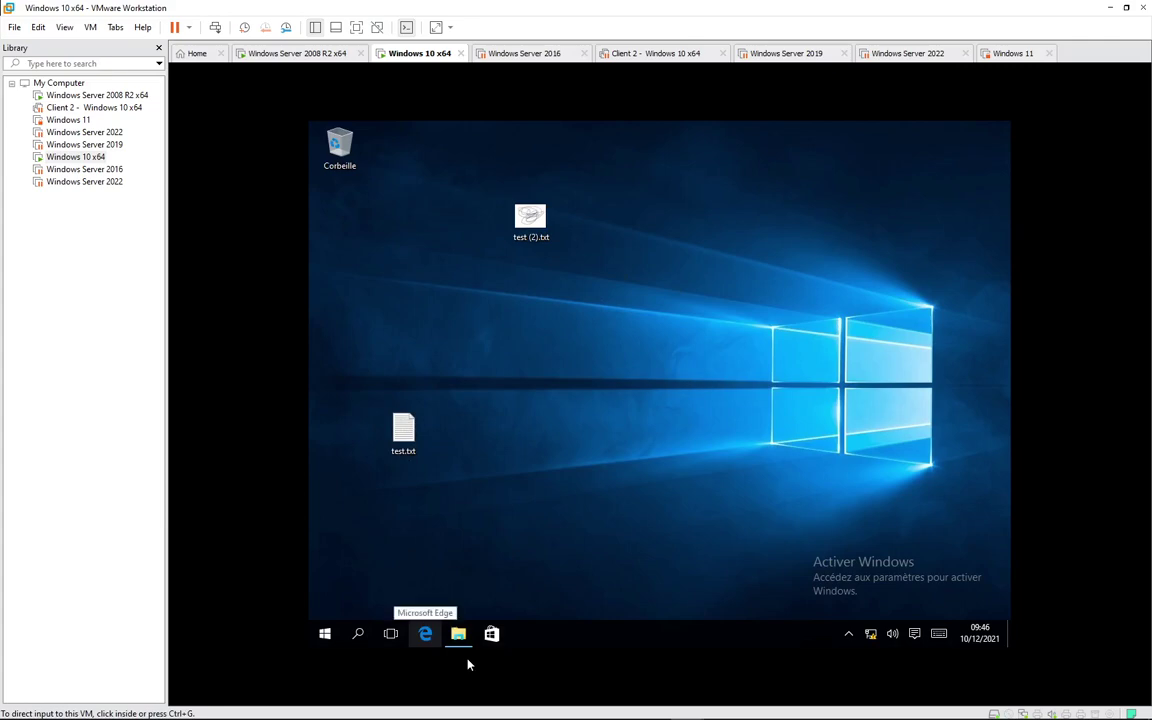
{"action": "mouse_move", "coordinate": [470, 643]}
{"action": "left_click", "coordinate": [424, 578]}
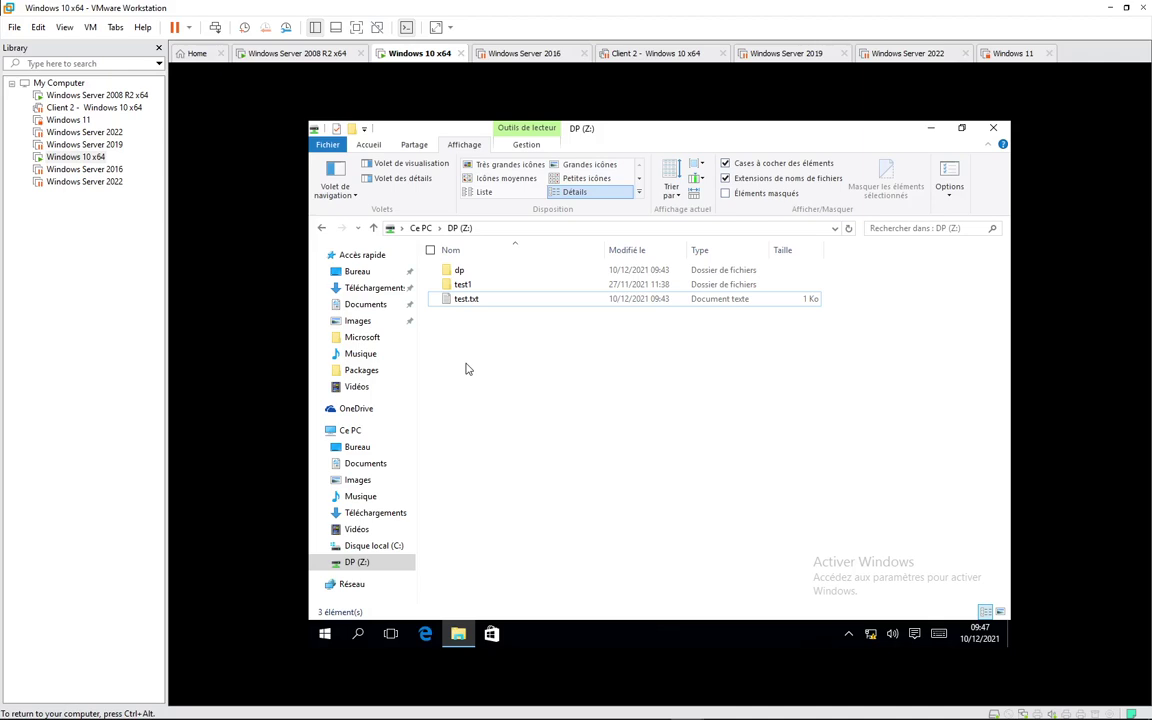
{"action": "mouse_move", "coordinate": [520, 716]}
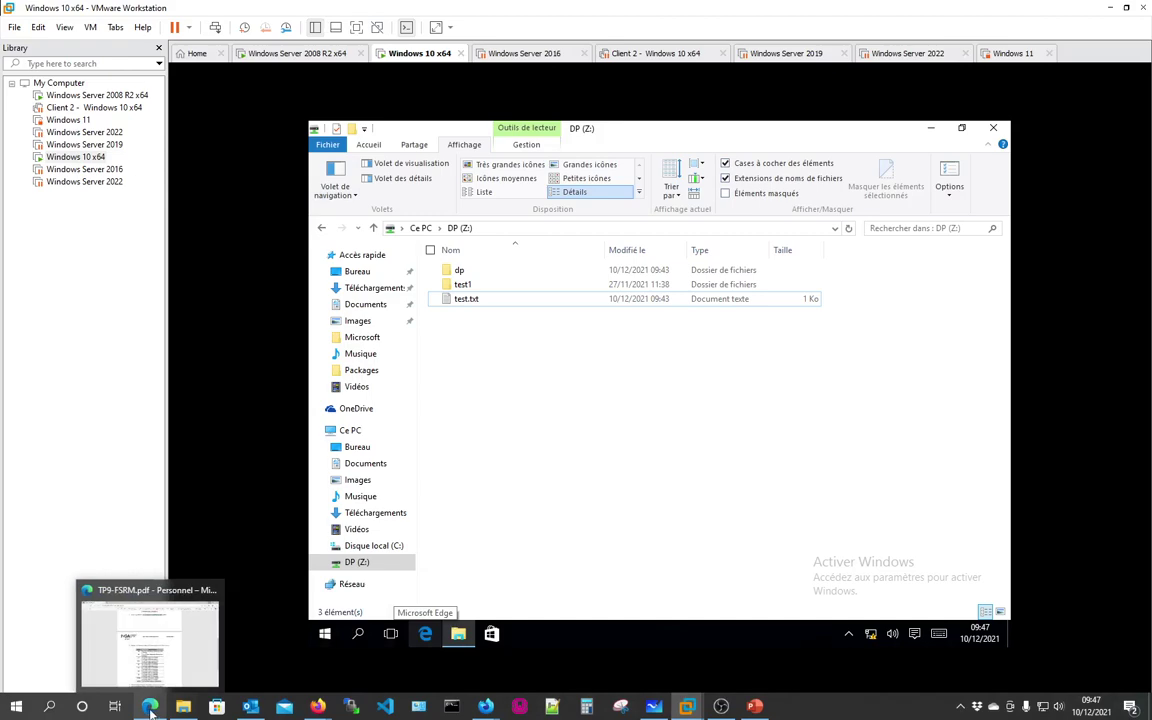
Step: Scroll TP9-FSRM.pdf in Edge to the remaining quota tasks, then return to the Windows Server 2008 R2 VM
{"action": "left_click", "coordinate": [149, 709]}
{"action": "scroll", "coordinate": [450, 400], "scroll_direction": "down", "scroll_amount": 3}
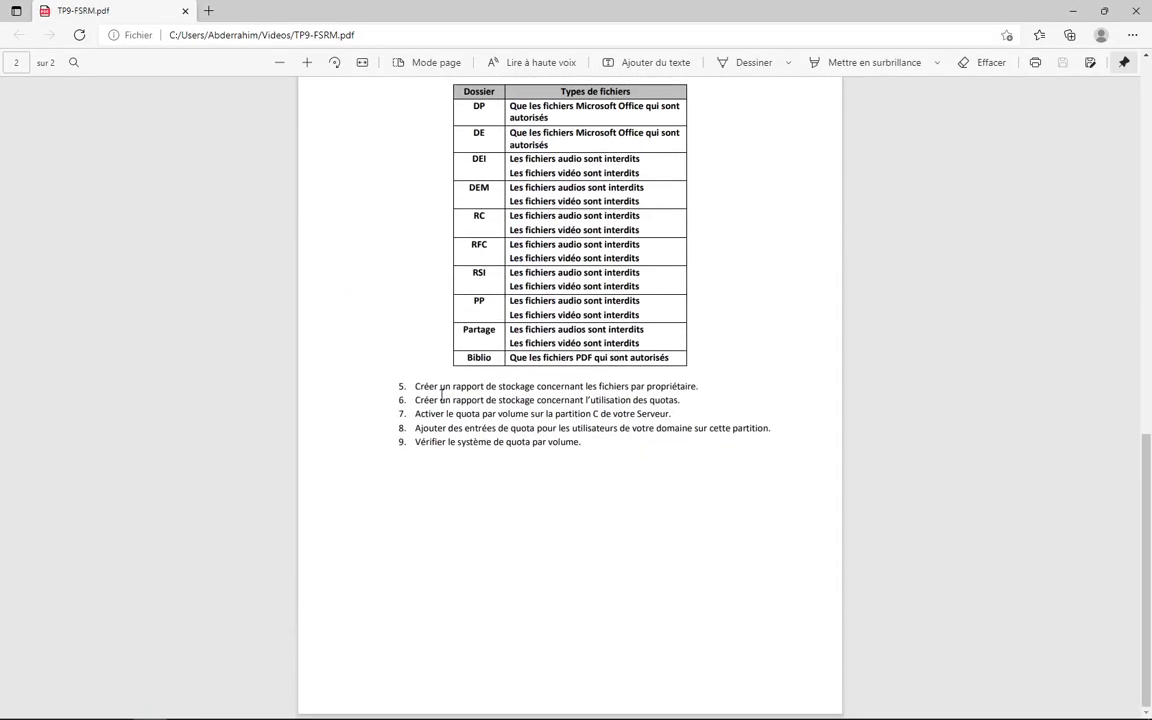
{"action": "mouse_move", "coordinate": [683, 712]}
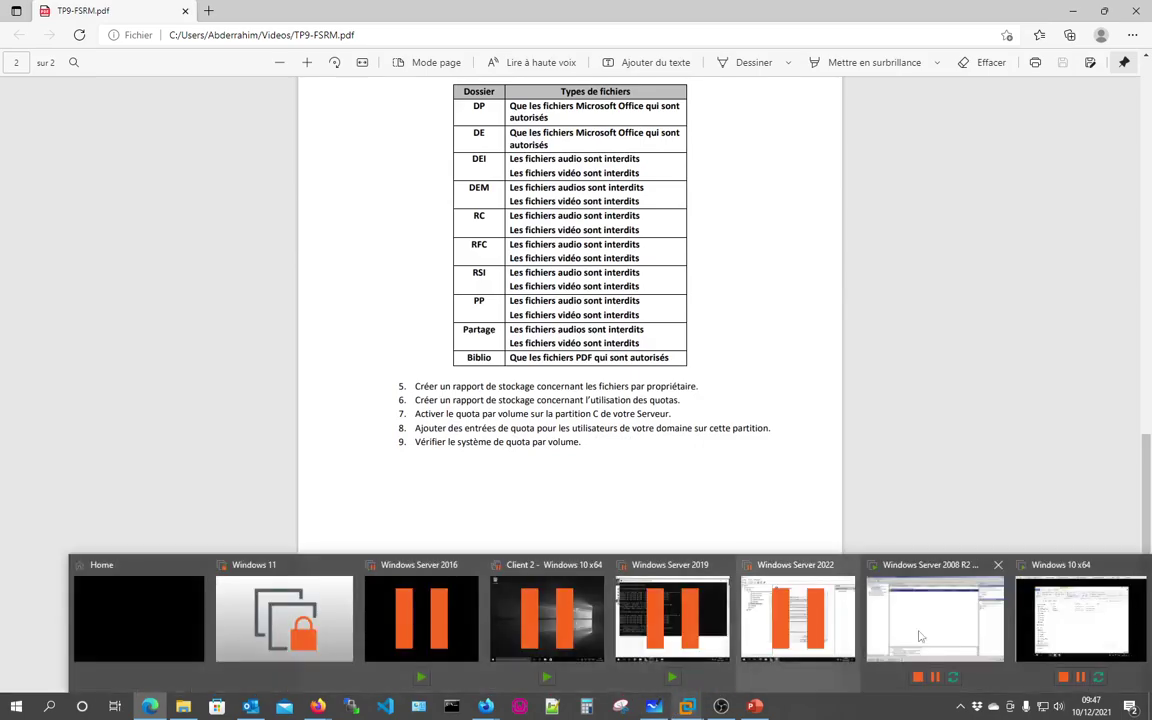
{"action": "left_click", "coordinate": [947, 615]}
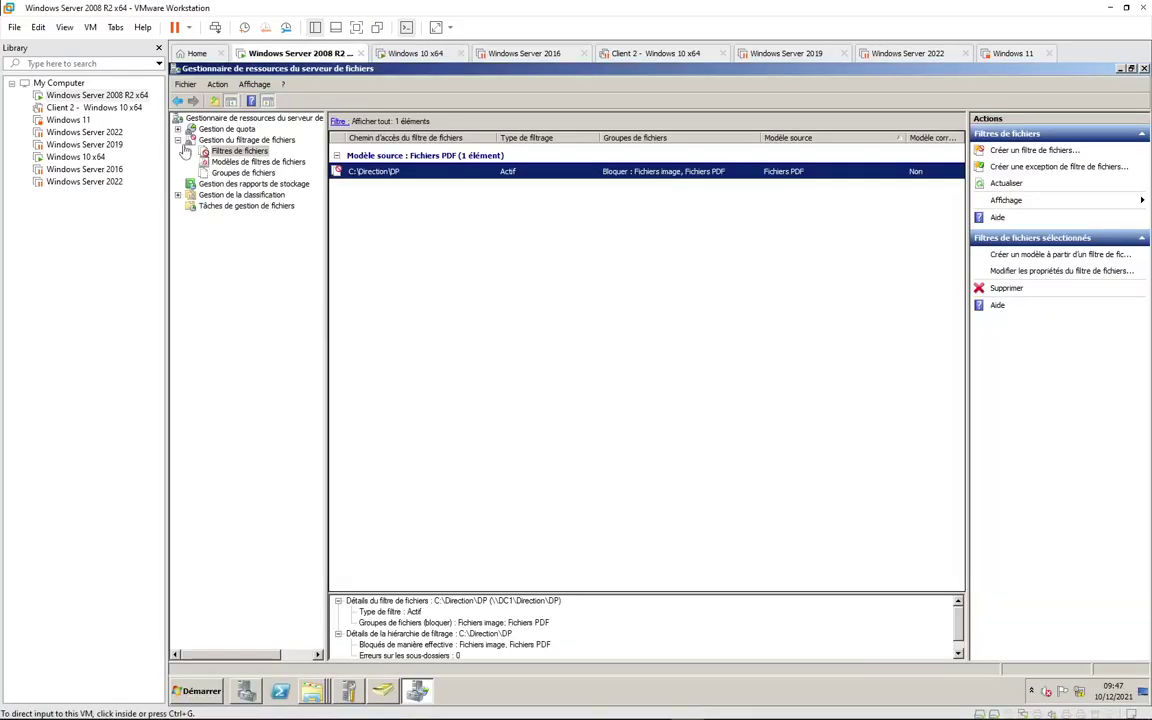
Step: Open Storage Reports Management in the FSRM console
{"action": "left_click", "coordinate": [178, 140]}
{"action": "left_click", "coordinate": [246, 140]}
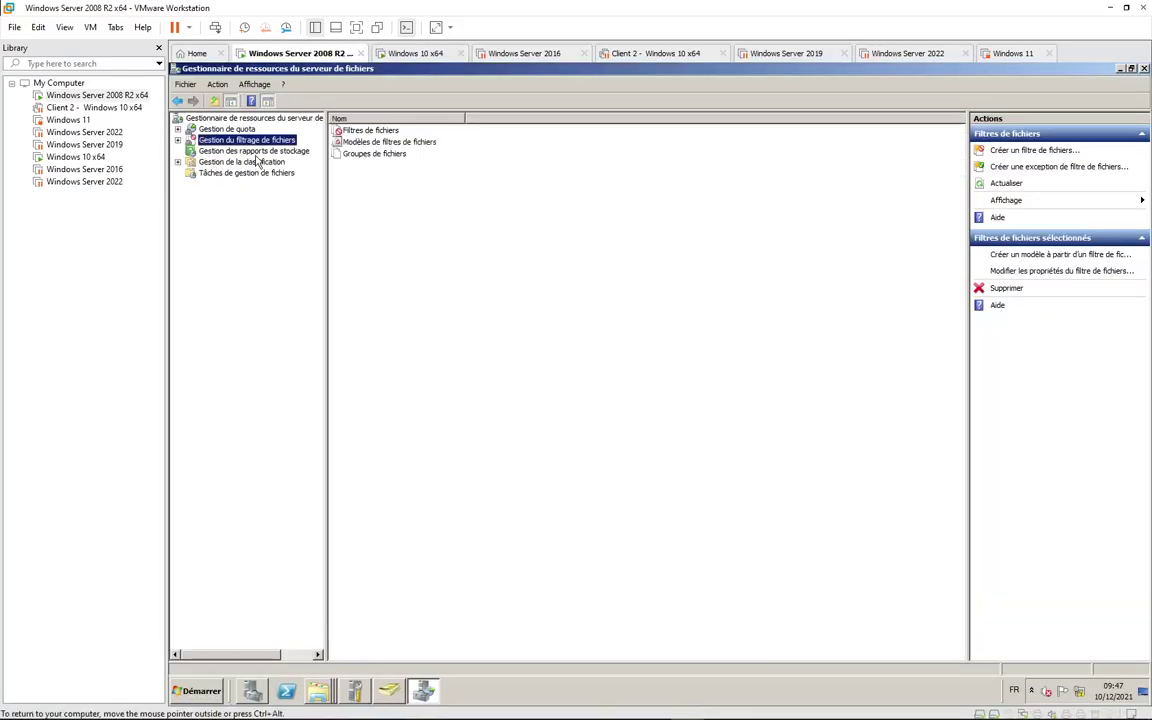
{"action": "left_click", "coordinate": [254, 151]}
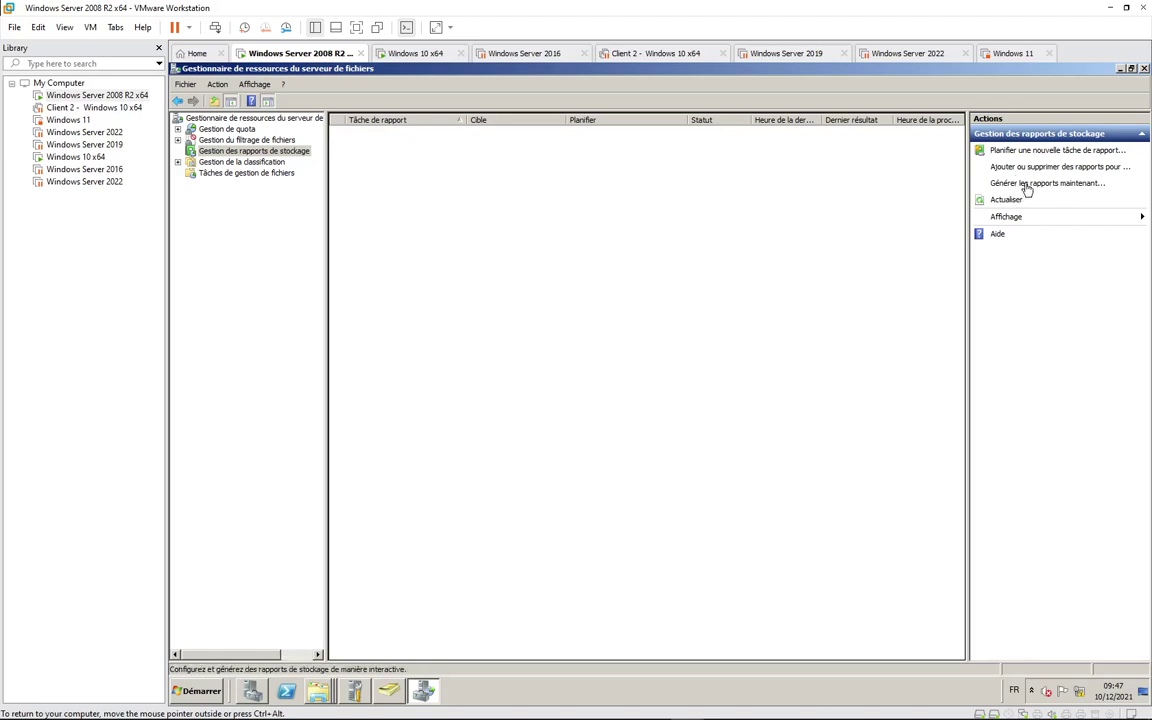
Step: Create a Utilisation du quota DHTML report task scoped to C:\Direction and accept the generate prompt
{"action": "left_click", "coordinate": [1026, 186]}
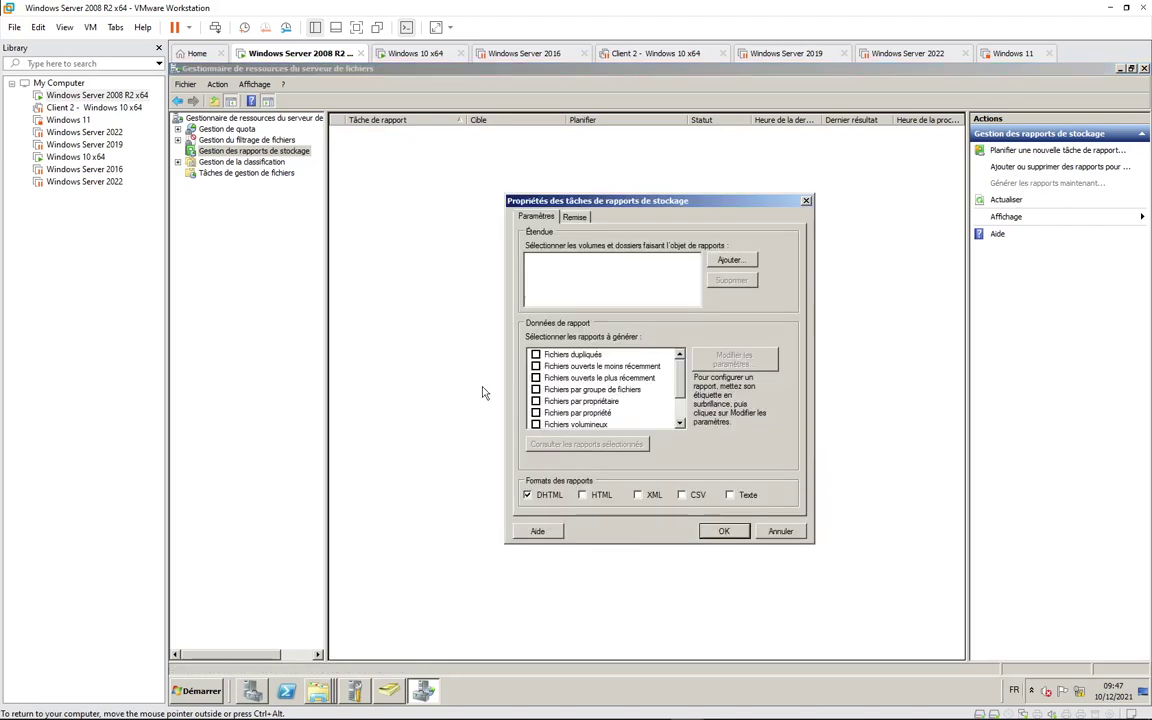
{"action": "scroll", "coordinate": [679, 390], "scroll_direction": "down", "scroll_amount": 1}
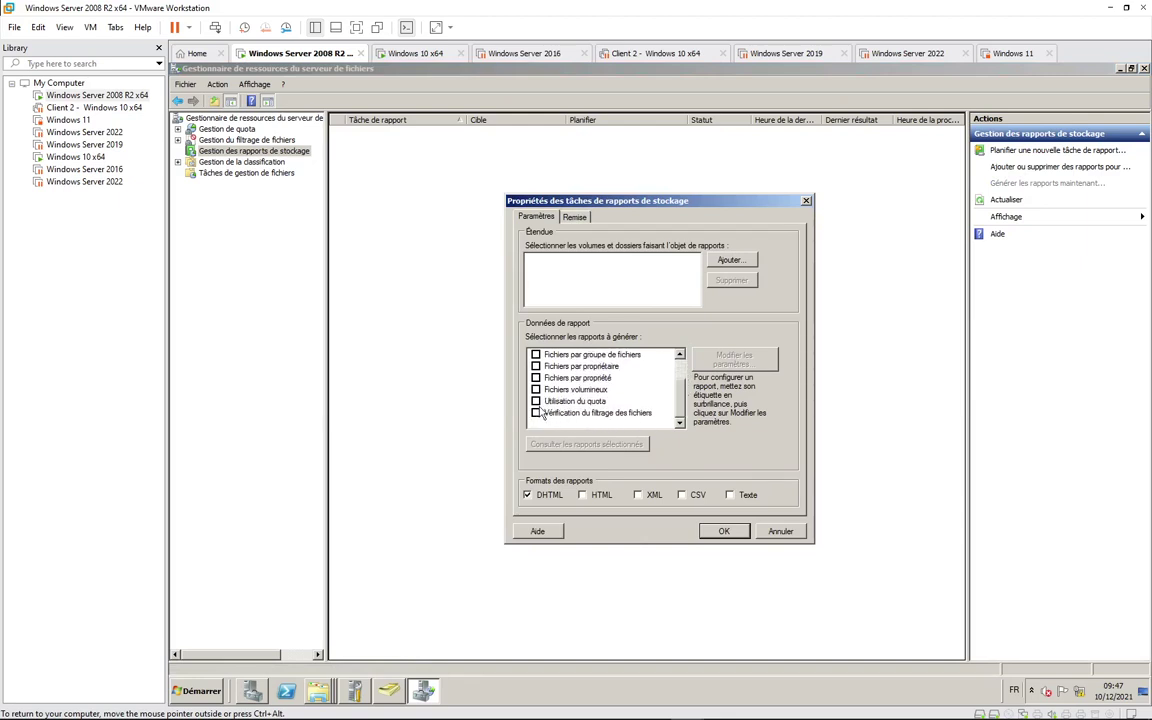
{"action": "left_click", "coordinate": [536, 401]}
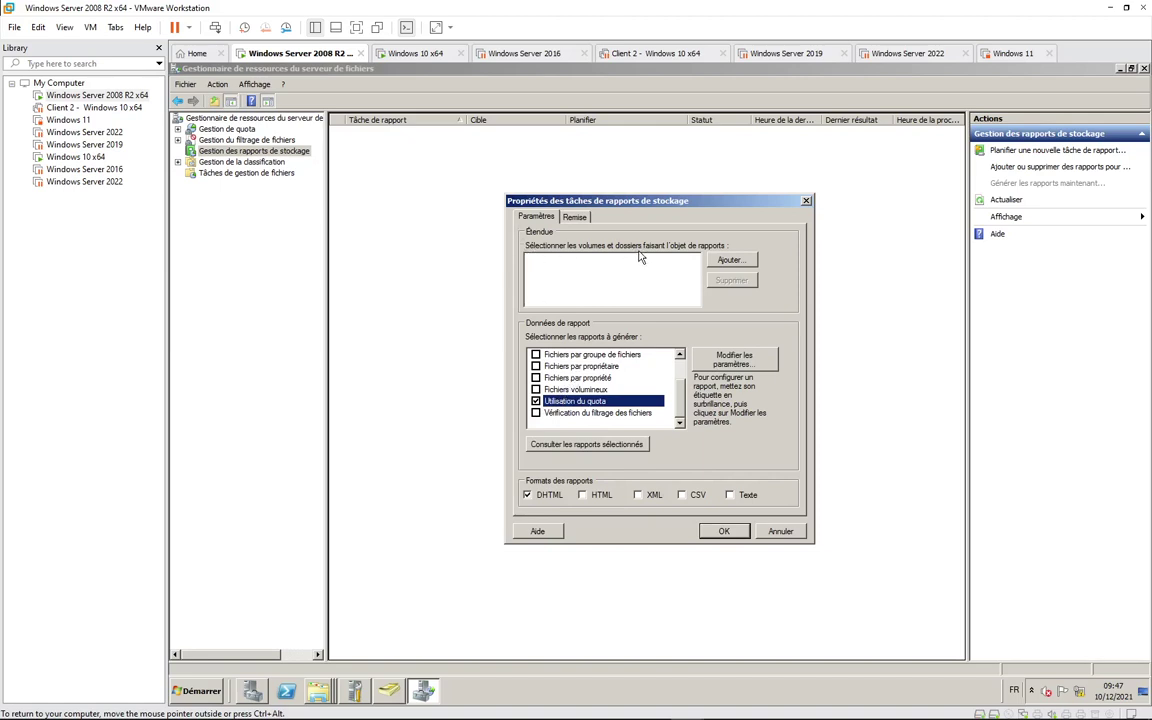
{"action": "left_click", "coordinate": [730, 260]}
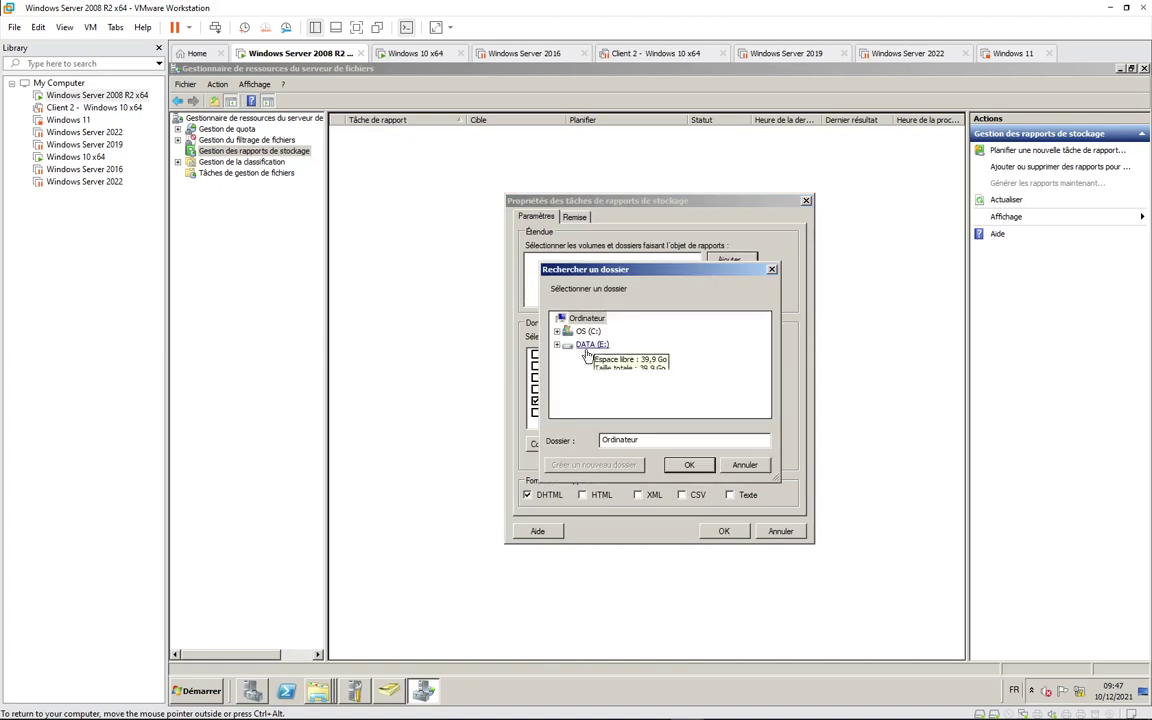
{"action": "left_click", "coordinate": [556, 332]}
{"action": "left_click", "coordinate": [609, 395]}
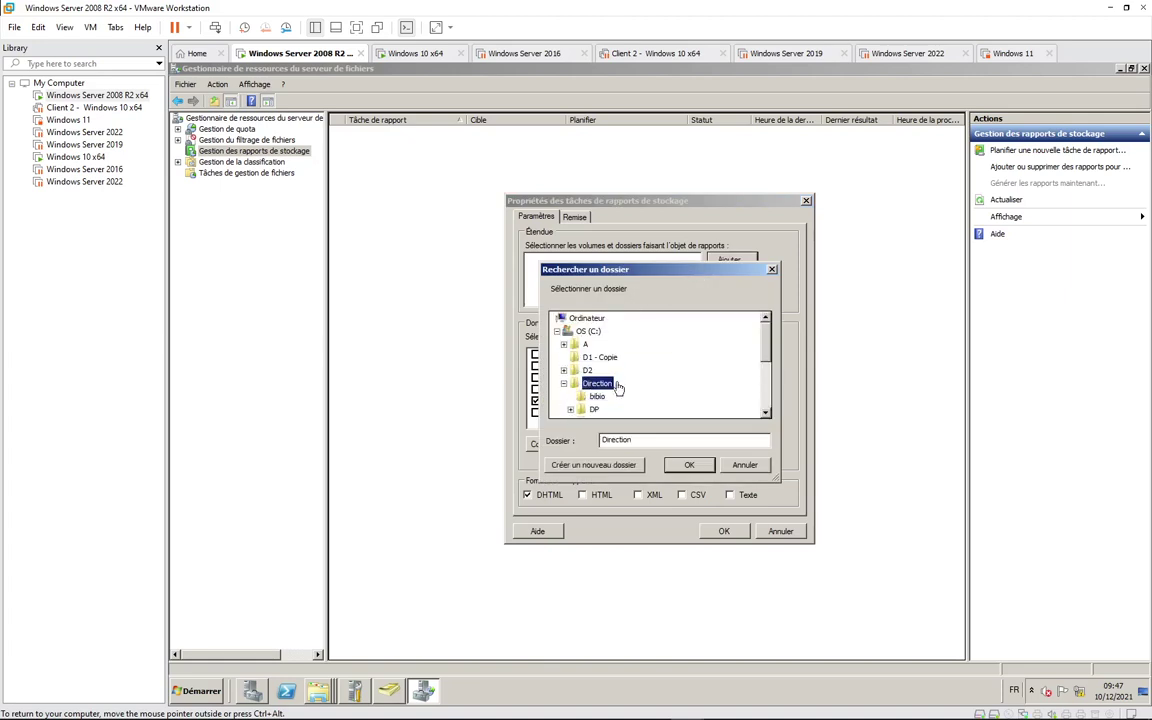
{"action": "left_click", "coordinate": [688, 468]}
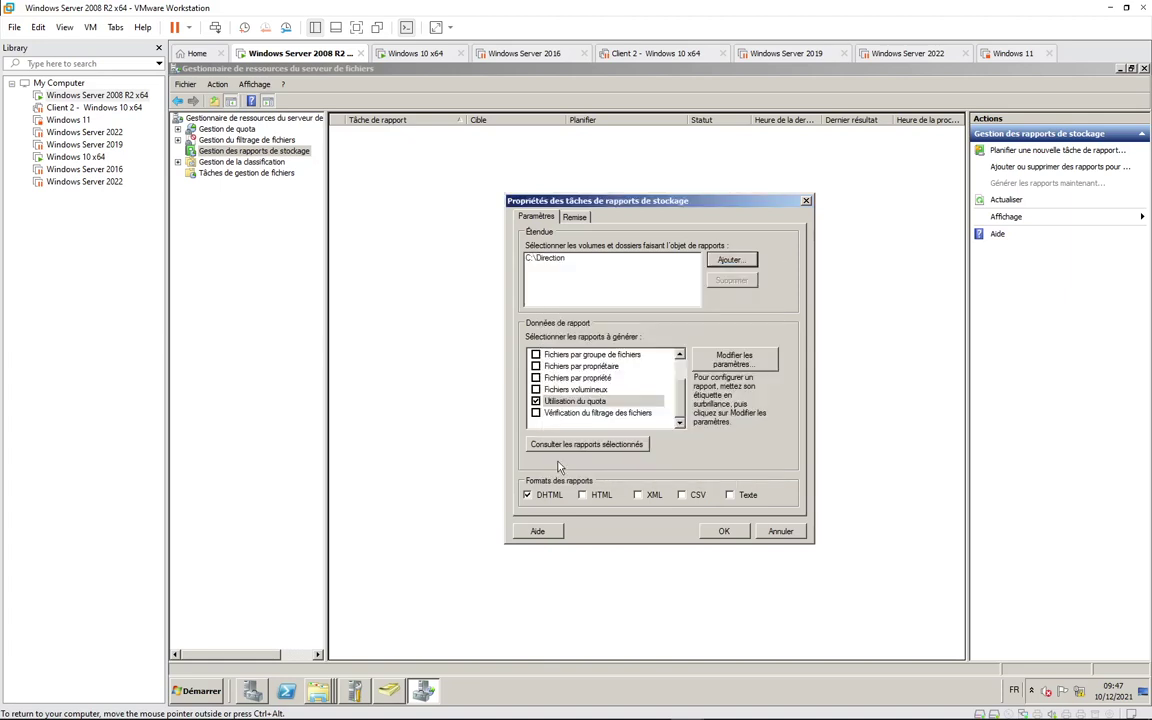
{"action": "left_click", "coordinate": [724, 531]}
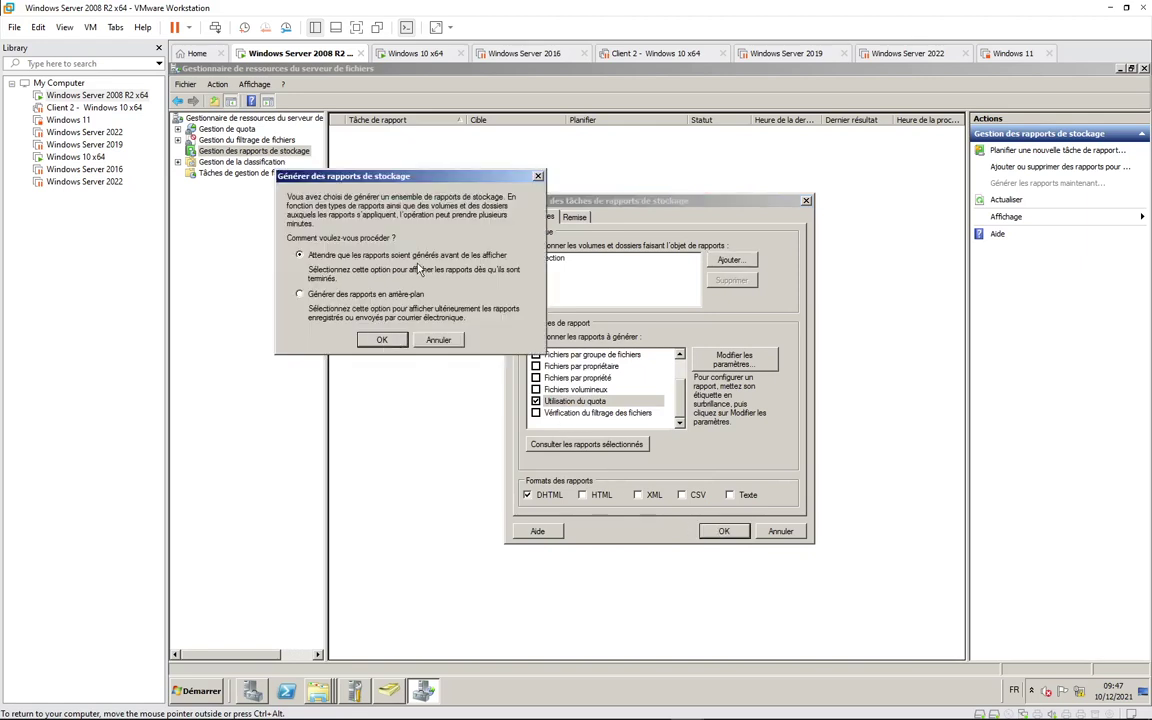
{"action": "left_click", "coordinate": [383, 341]}
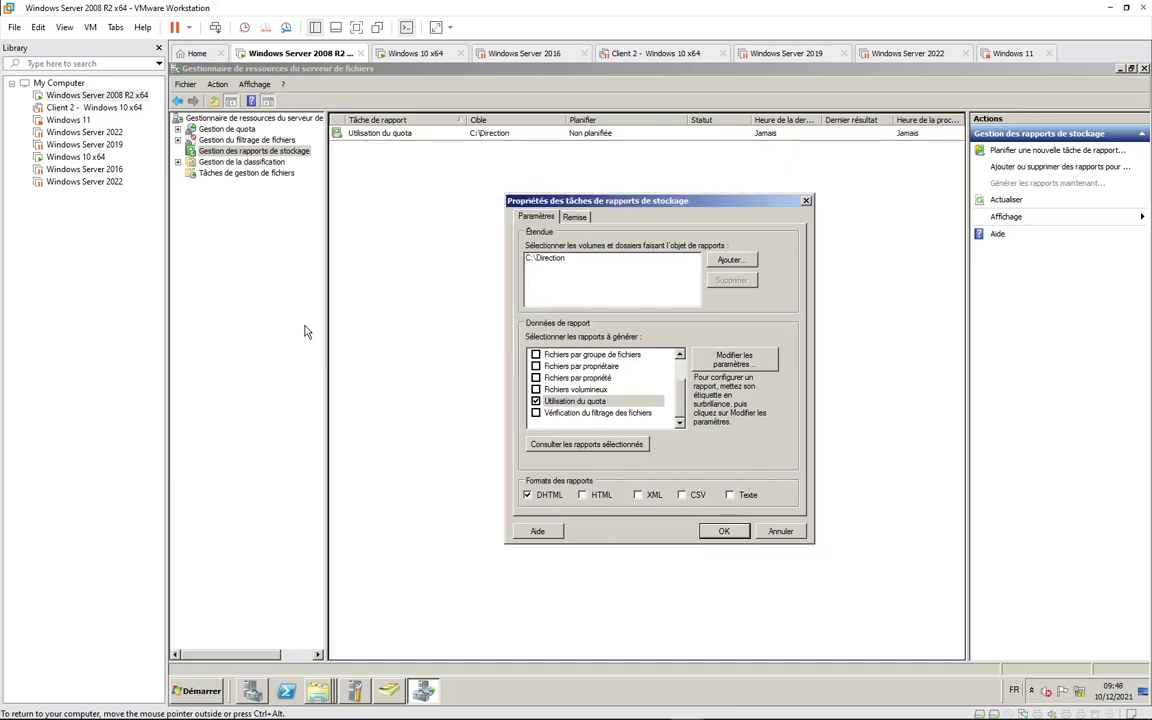
Step: Generate the C:\Direction quota report, review its 2 quotas totalling 0,29 MB, then minimize IE
{"action": "left_click", "coordinate": [725, 537]}
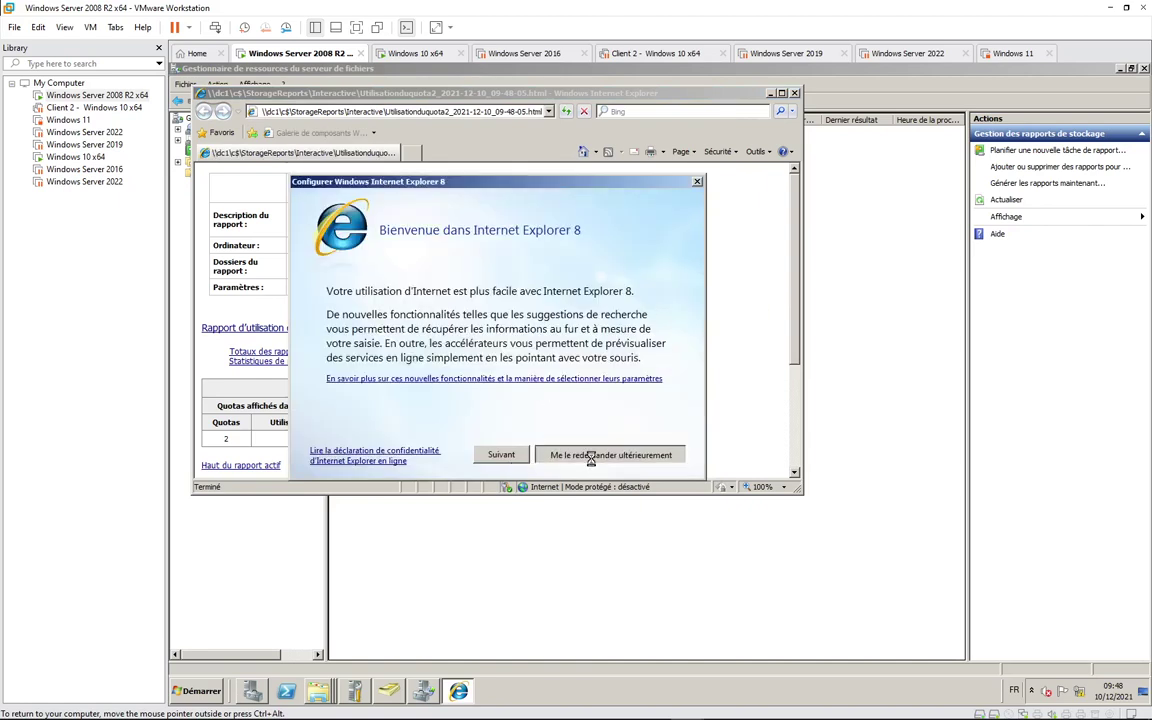
{"action": "left_click", "coordinate": [599, 455]}
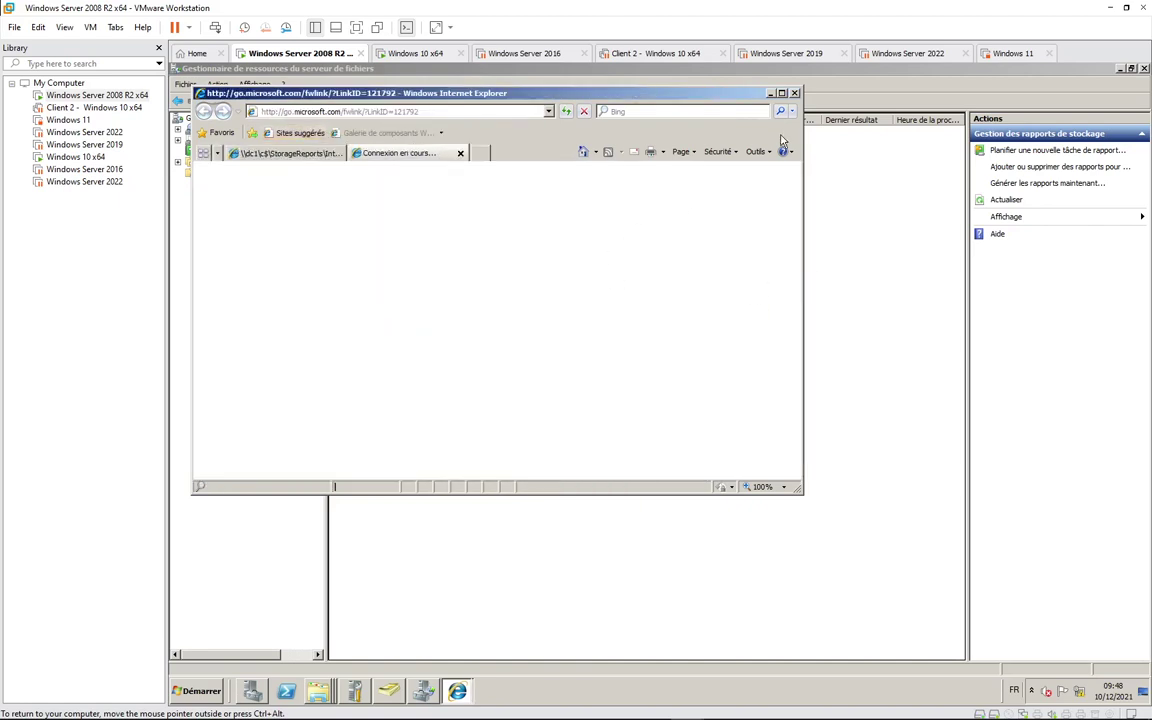
{"action": "double_click", "coordinate": [705, 93]}
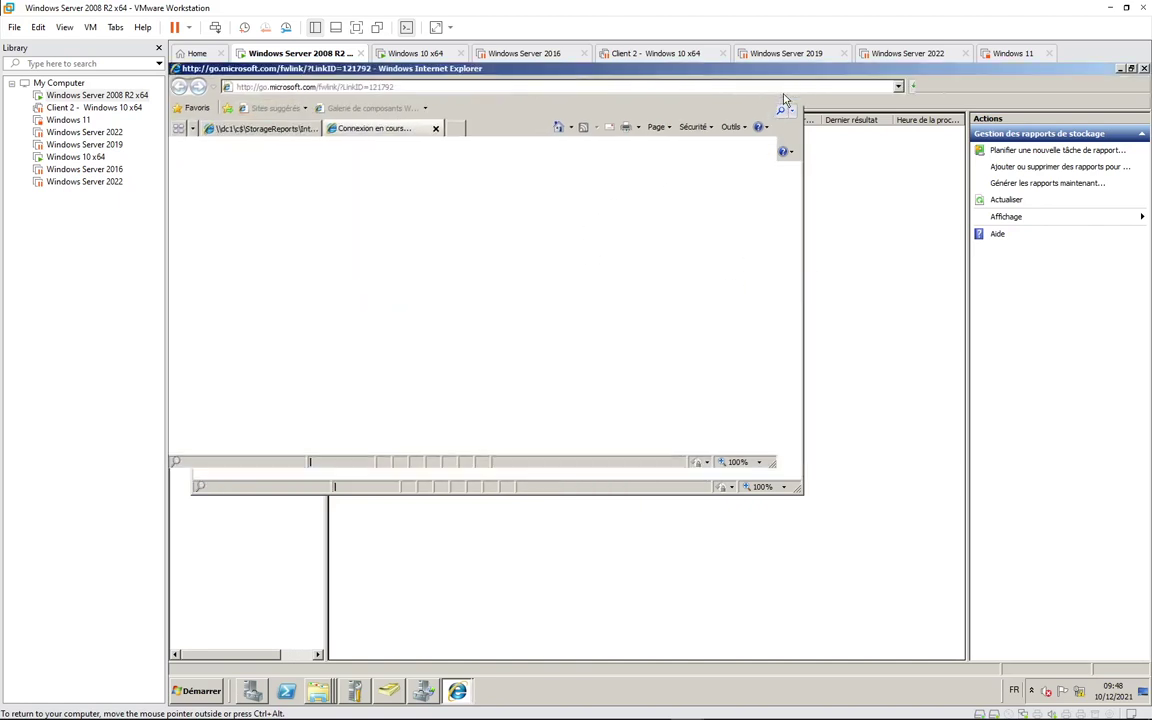
{"action": "left_click", "coordinate": [265, 130]}
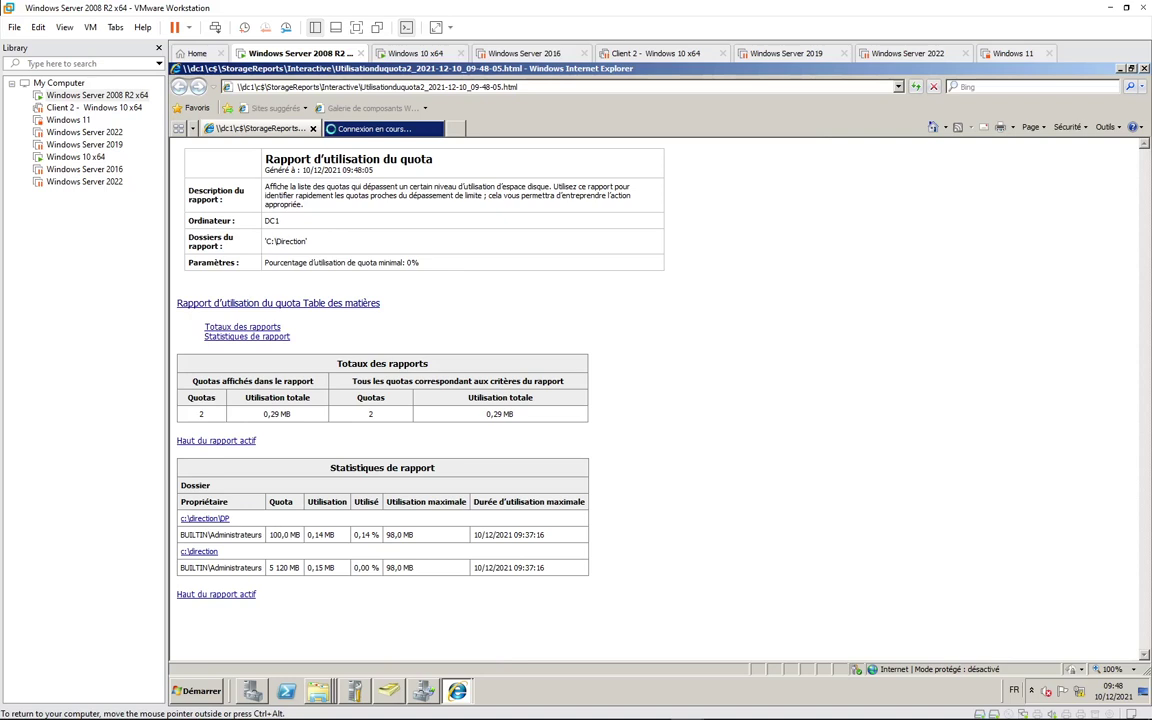
{"action": "double_click", "coordinate": [286, 241]}
{"action": "left_click_drag", "start_coordinate": [265, 262], "coordinate": [419, 262]}
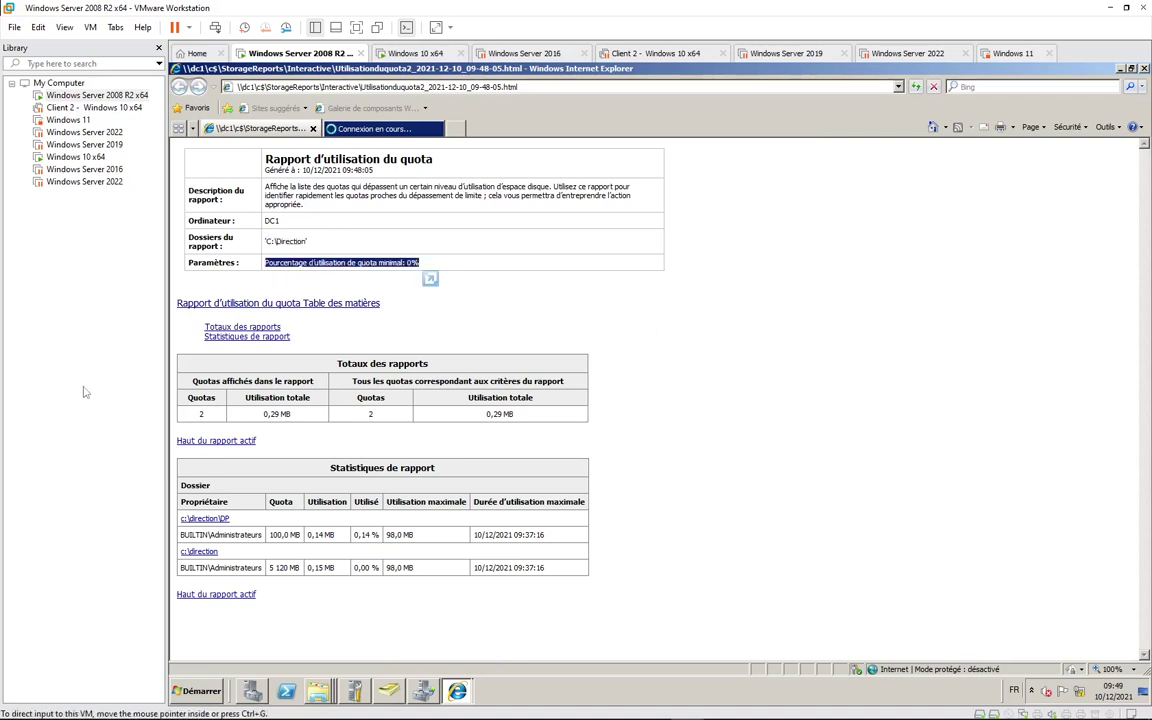
{"action": "left_click", "coordinate": [1121, 69]}
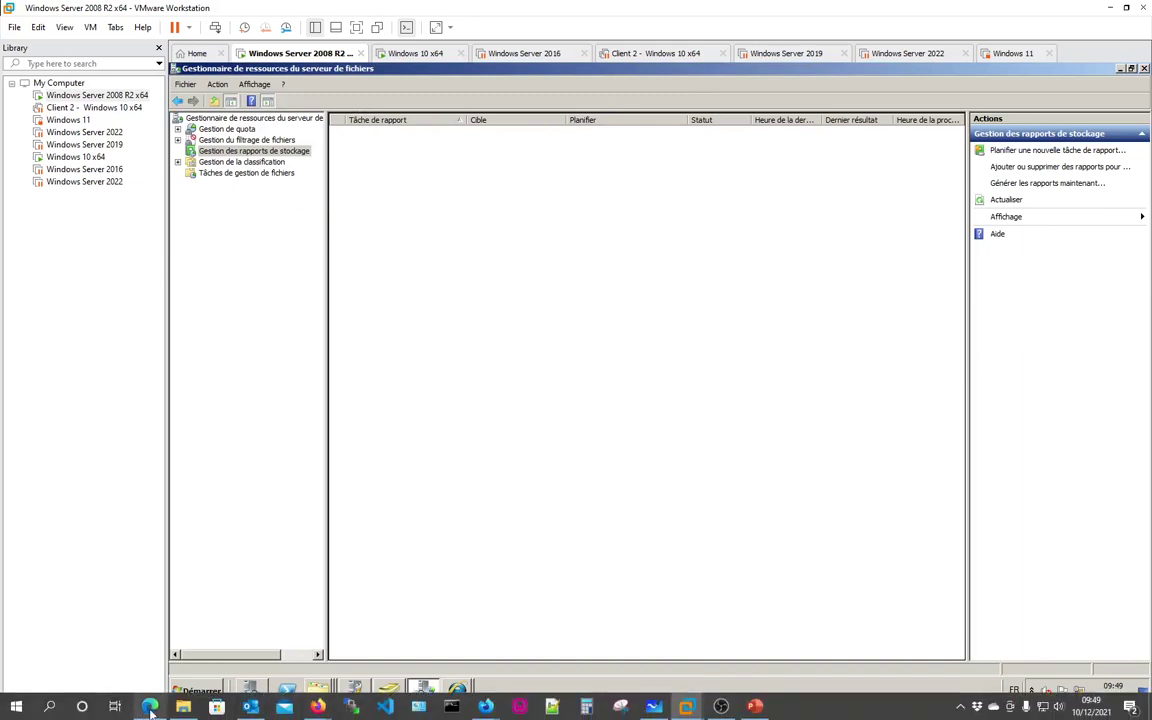
{"action": "left_click", "coordinate": [150, 707]}
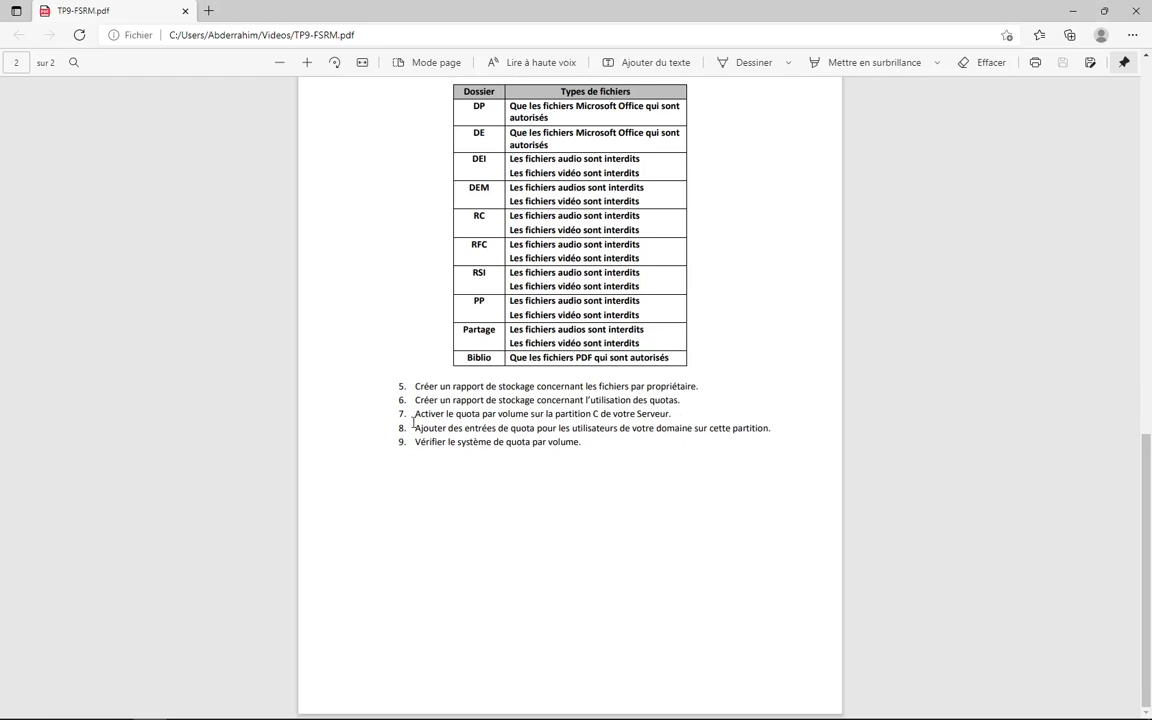
{"action": "left_click_drag", "start_coordinate": [415, 414], "coordinate": [635, 445]}
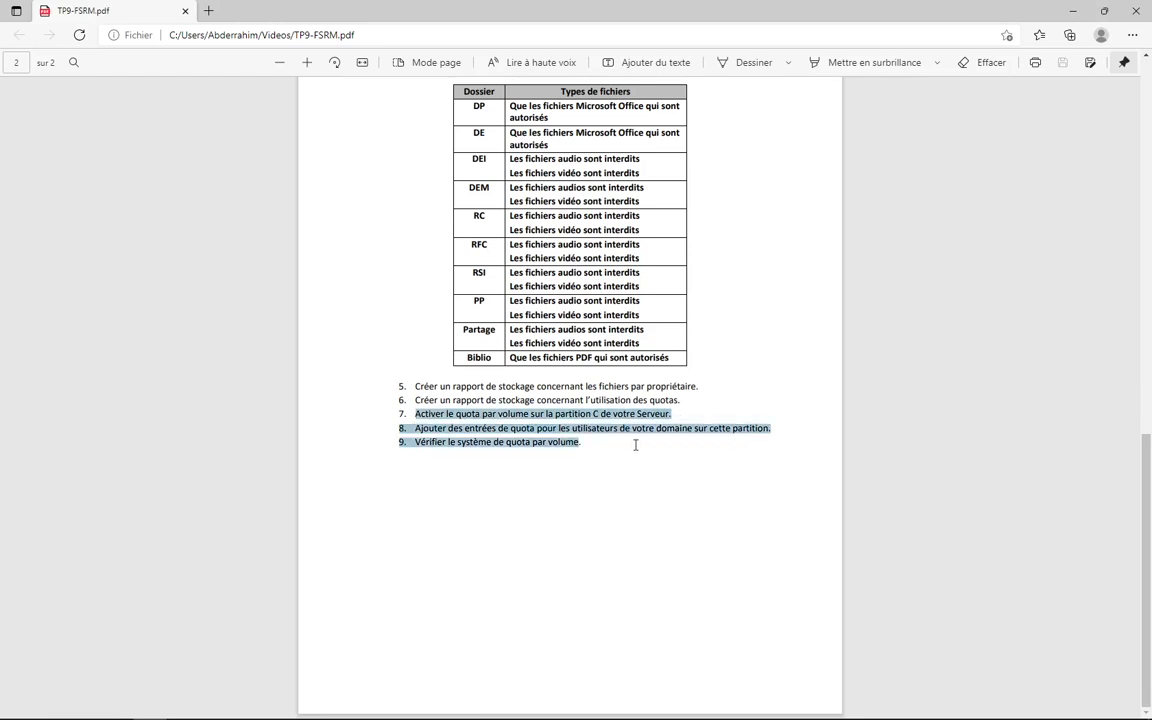
{"action": "left_click", "coordinate": [1072, 12]}
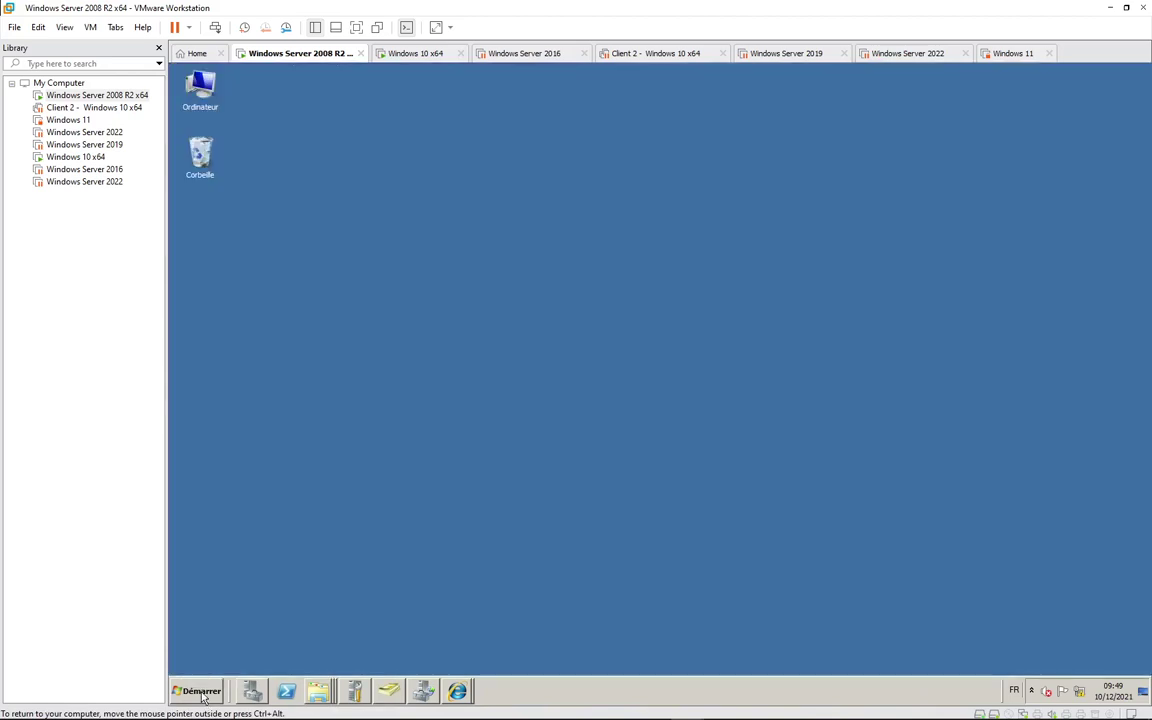
Step: Open DATA (E:) Propriétés from the Ordinateur window
{"action": "left_click", "coordinate": [199, 691]}
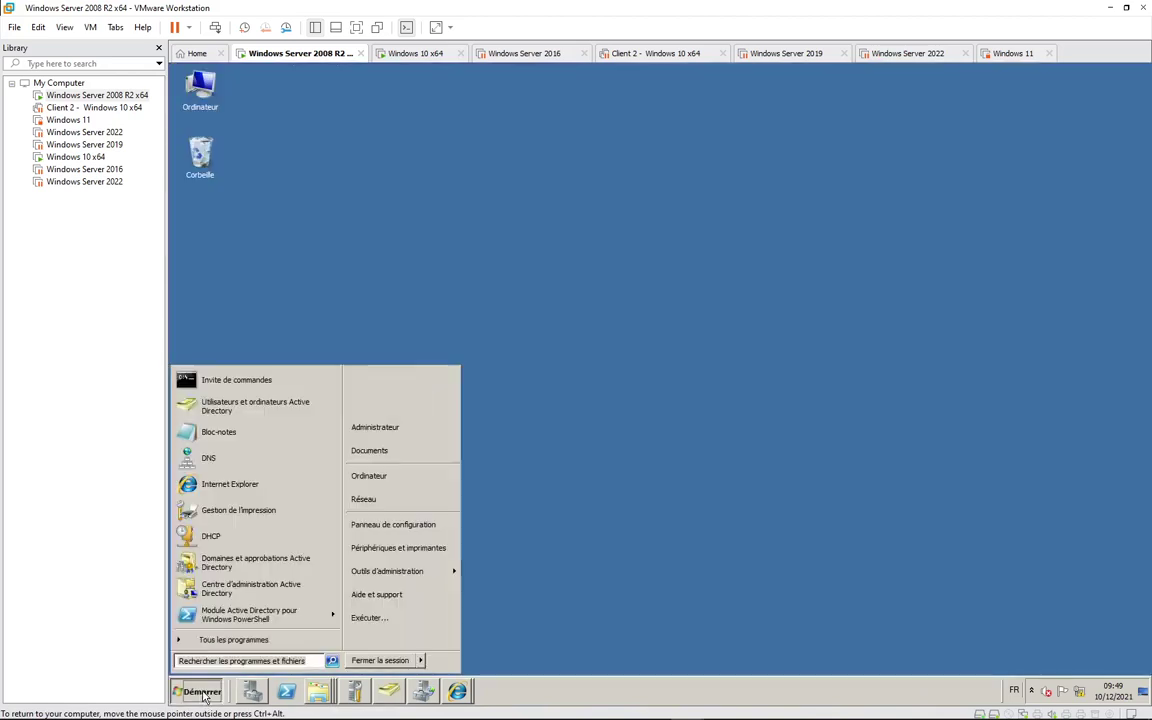
{"action": "left_click", "coordinate": [370, 476]}
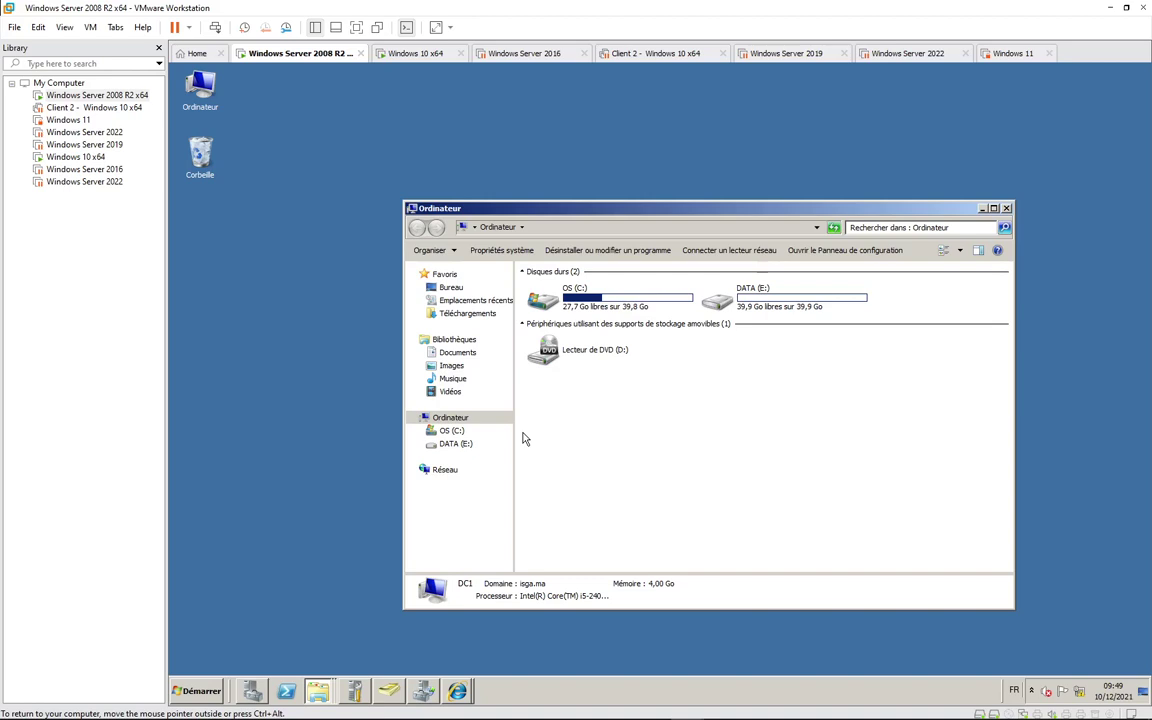
{"action": "left_click", "coordinate": [757, 303]}
{"action": "right_click", "coordinate": [757, 303]}
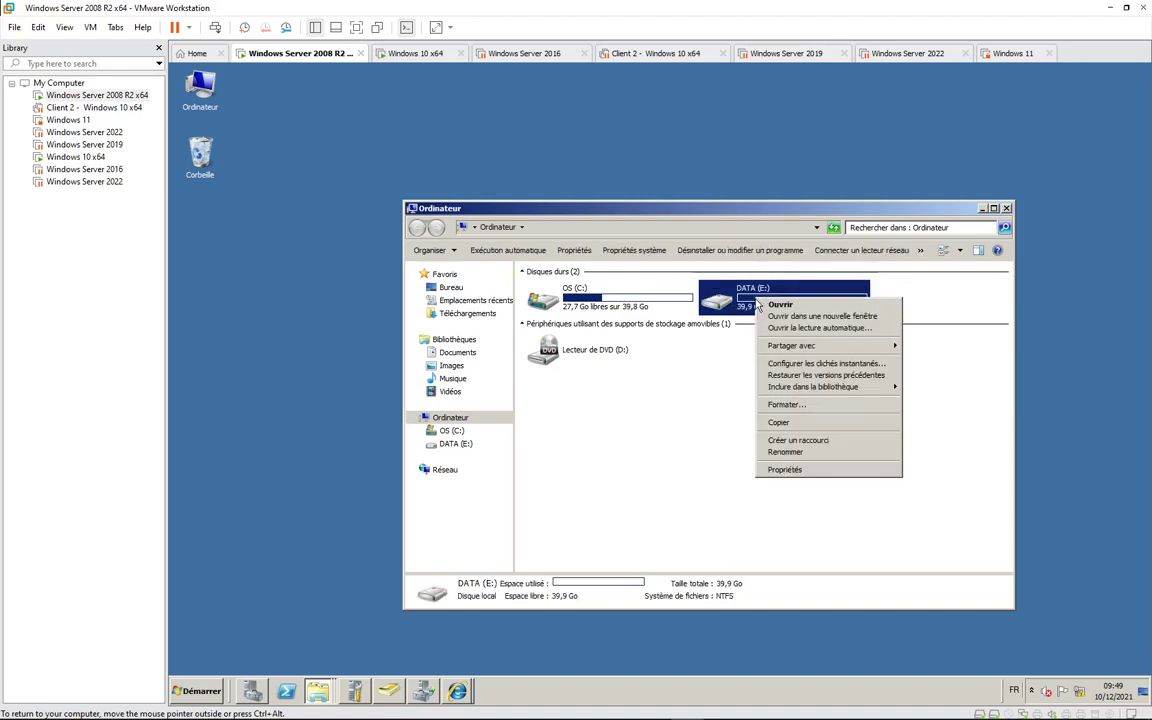
{"action": "left_click", "coordinate": [798, 470]}
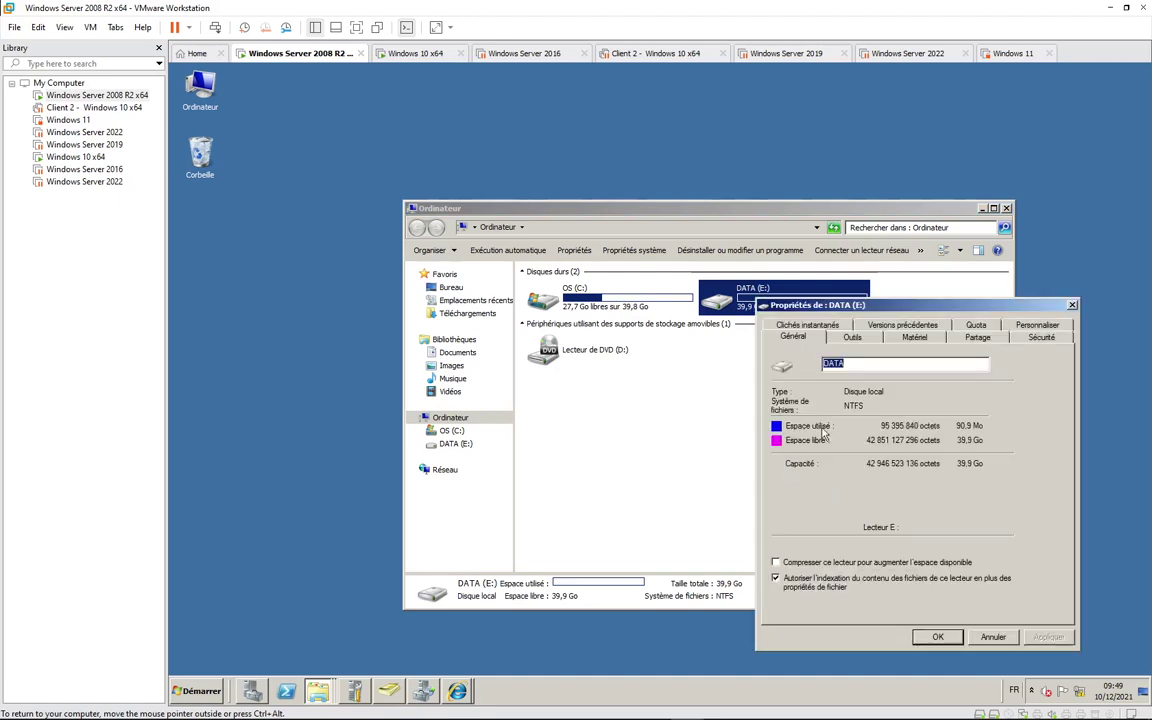
{"action": "left_click_drag", "start_coordinate": [889, 311], "coordinate": [468, 177]}
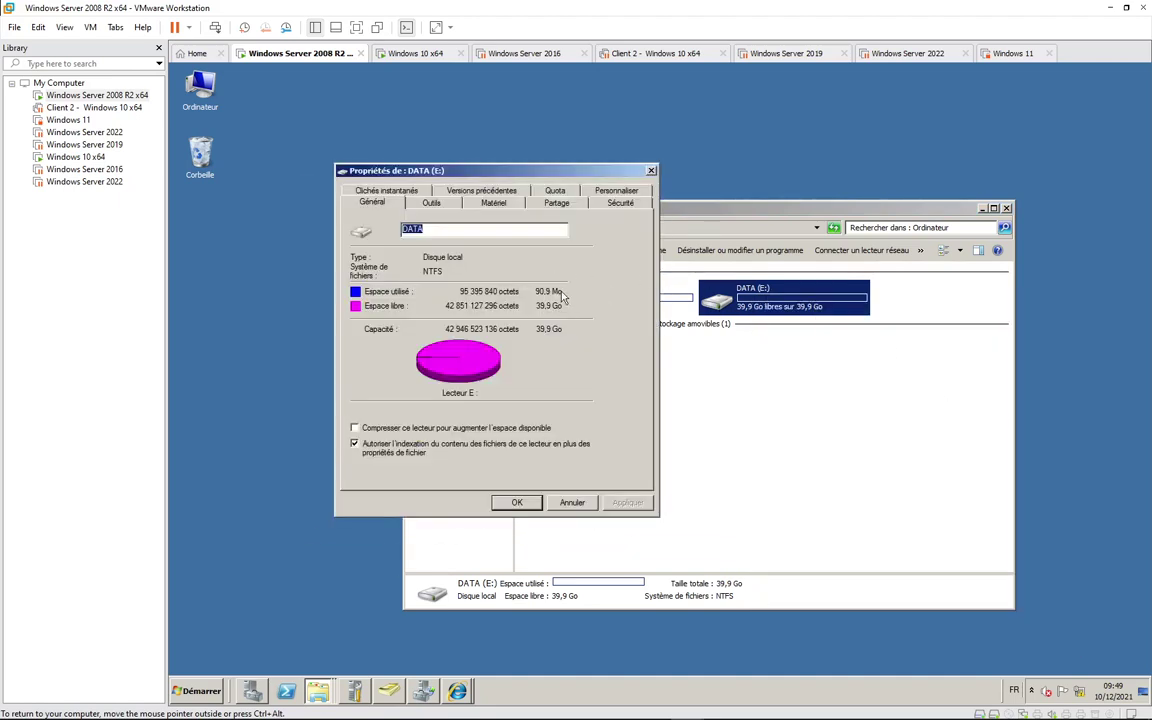
Step: On the Quota tab, enable quota management with Refuser de l'espace disque and show the quota entries
{"action": "left_click", "coordinate": [560, 192]}
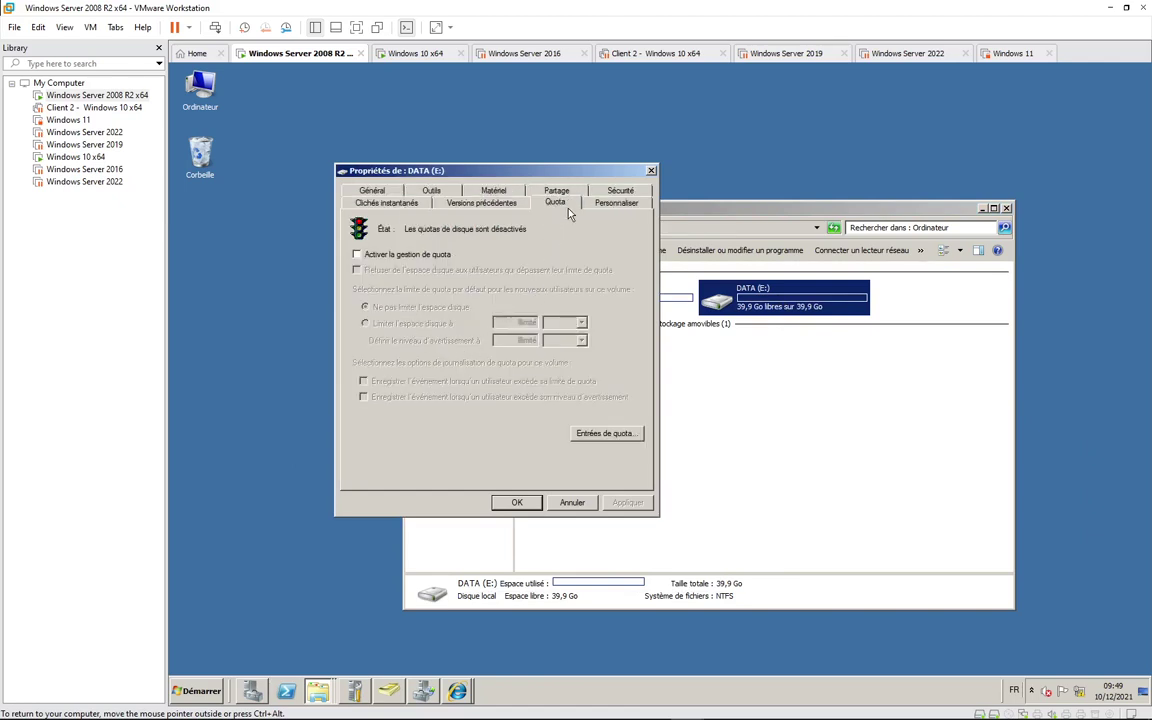
{"action": "left_click", "coordinate": [357, 255]}
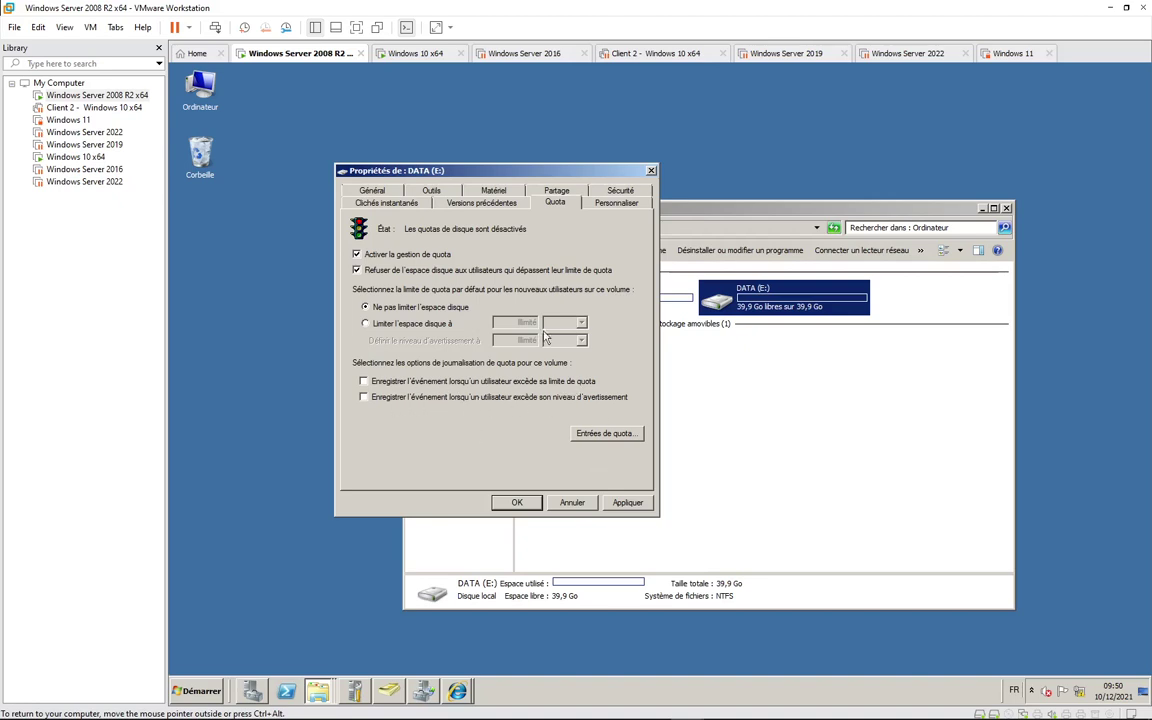
{"action": "left_click", "coordinate": [603, 433]}
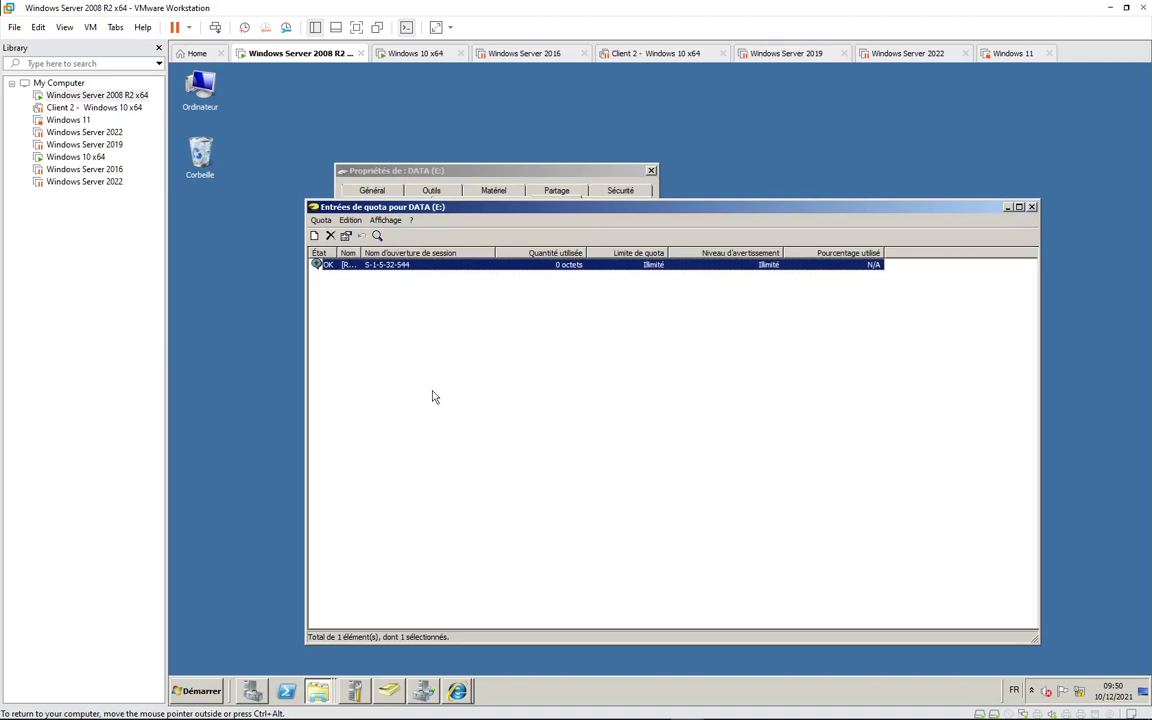
Step: Add a quota entry for user dp with a 10 Mo limit and 8 Mo warning level
{"action": "left_click", "coordinate": [314, 236]}
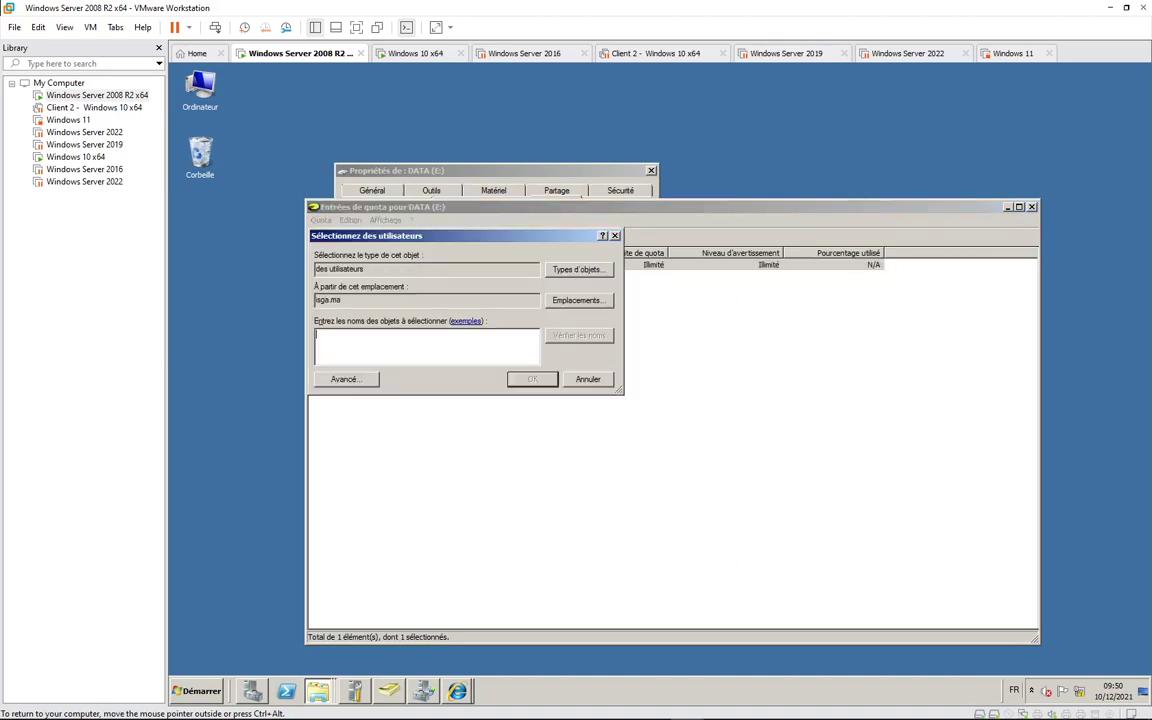
{"action": "type", "text": "dp"}
{"action": "left_click", "coordinate": [580, 341]}
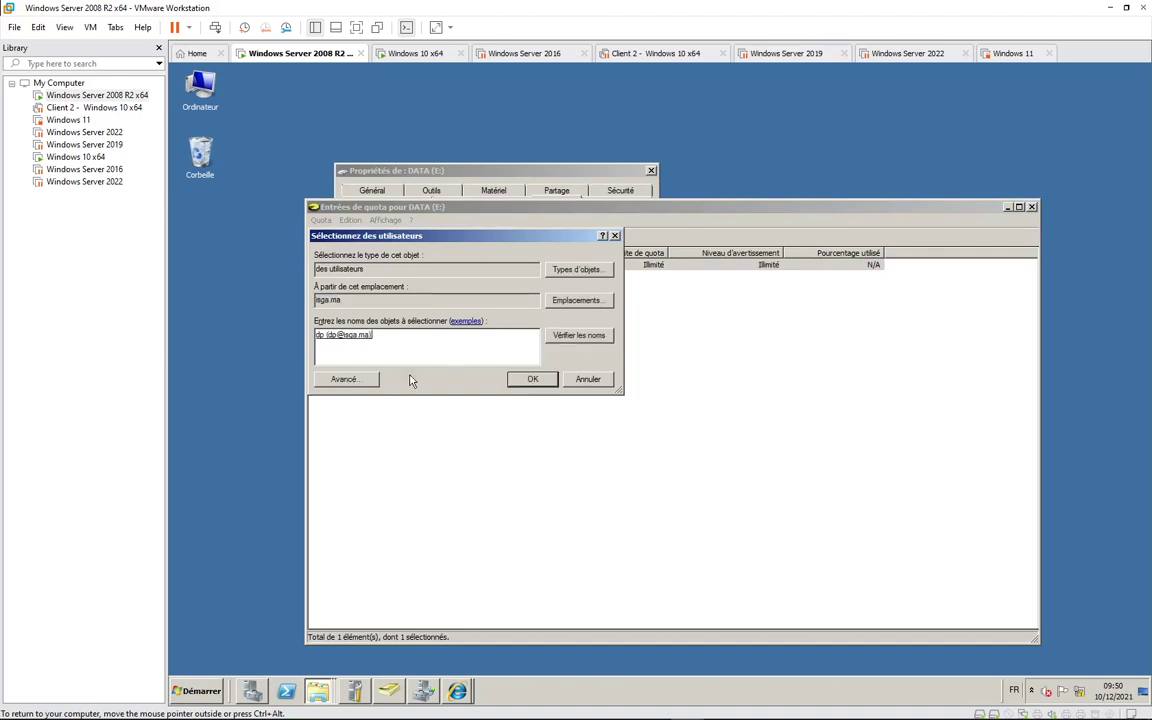
{"action": "key", "text": "Return"}
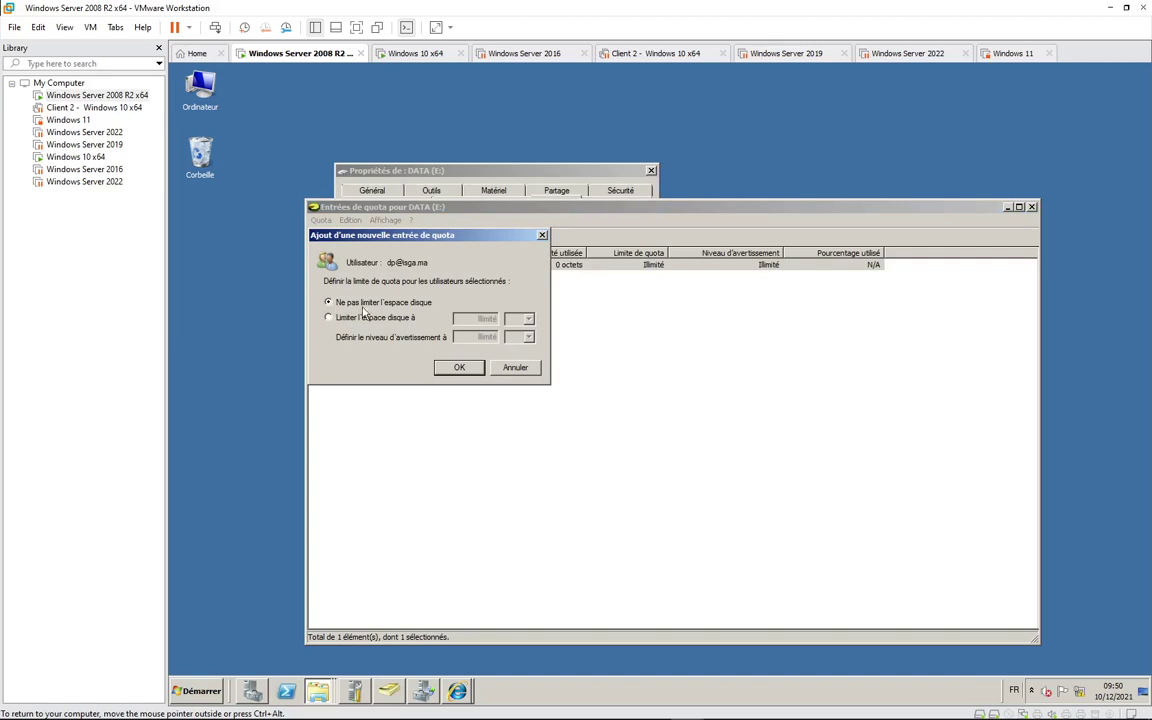
{"action": "left_click", "coordinate": [328, 317]}
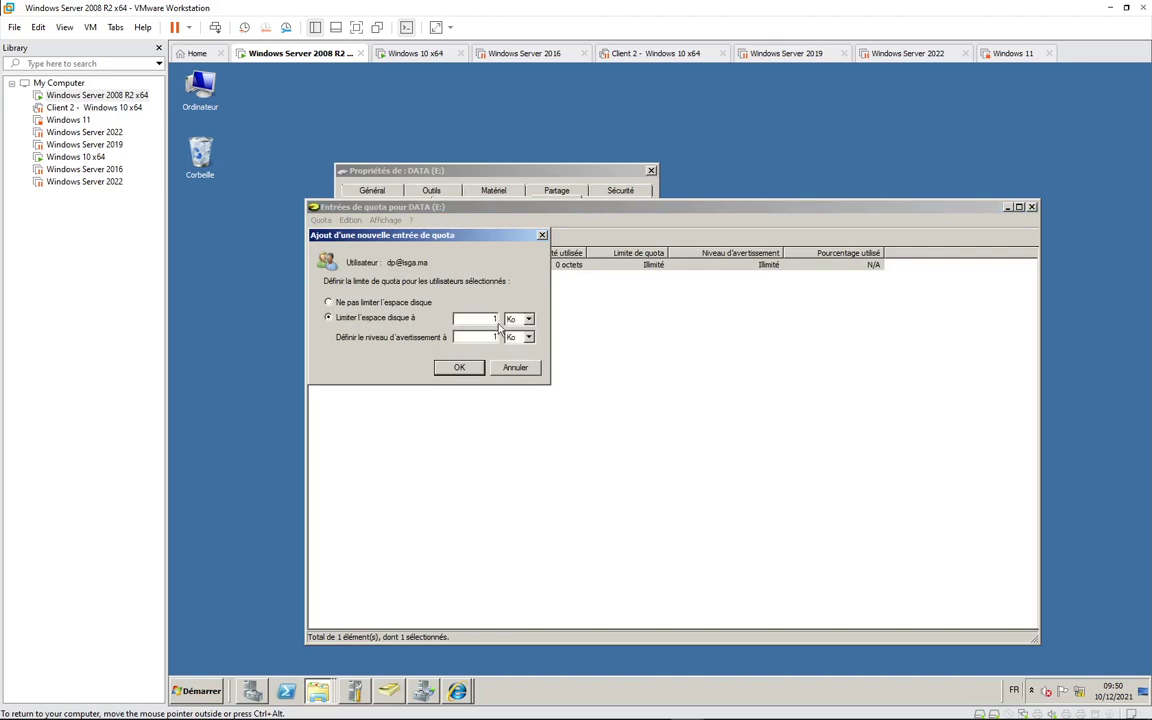
{"action": "left_click", "coordinate": [514, 319]}
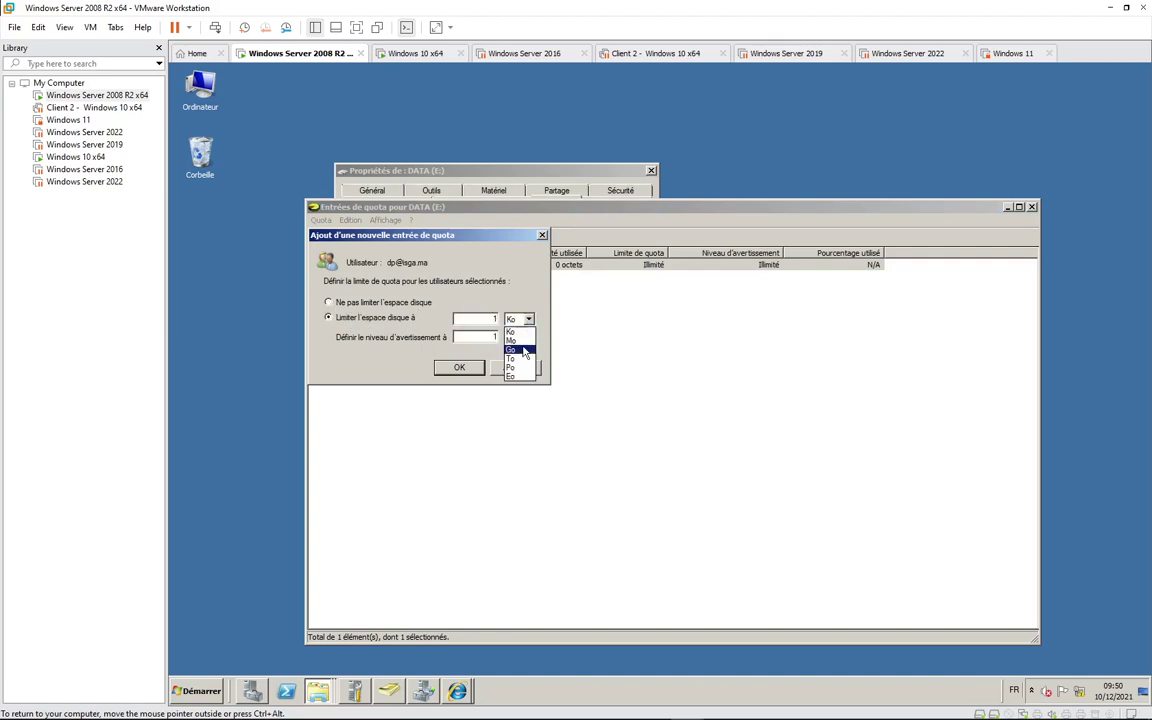
{"action": "left_click", "coordinate": [512, 340]}
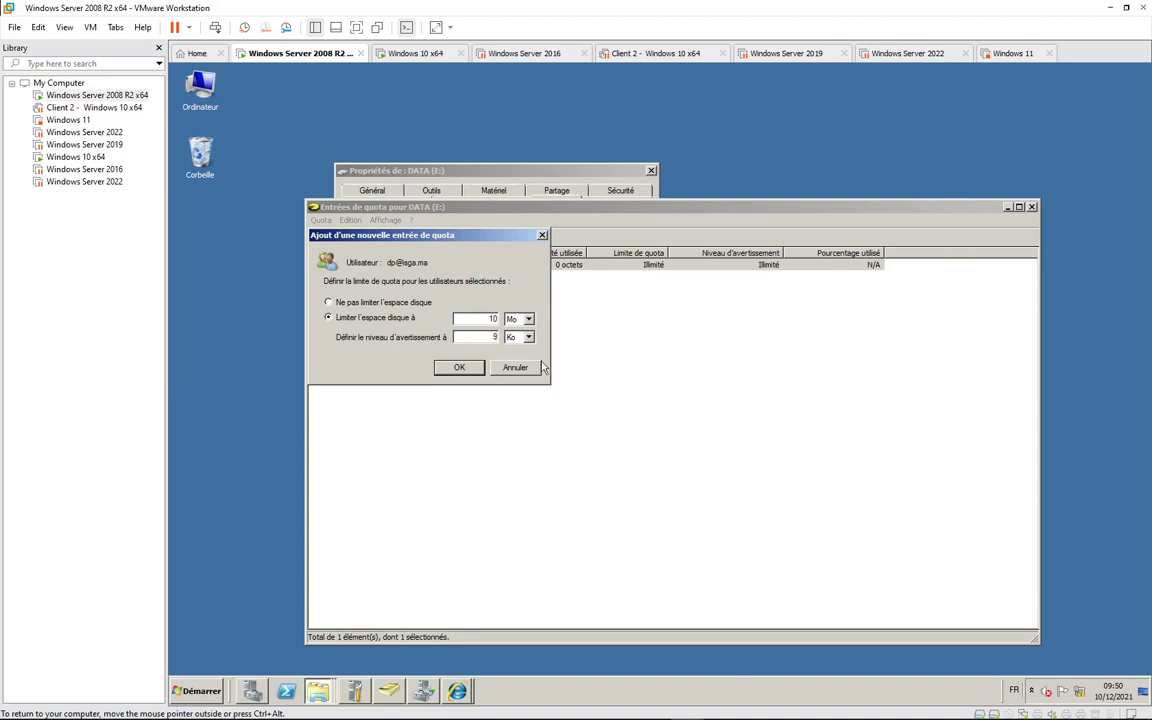
{"action": "left_click", "coordinate": [528, 337]}
{"action": "left_click", "coordinate": [520, 359]}
{"action": "left_click", "coordinate": [494, 337]}
{"action": "left_click", "coordinate": [459, 368]}
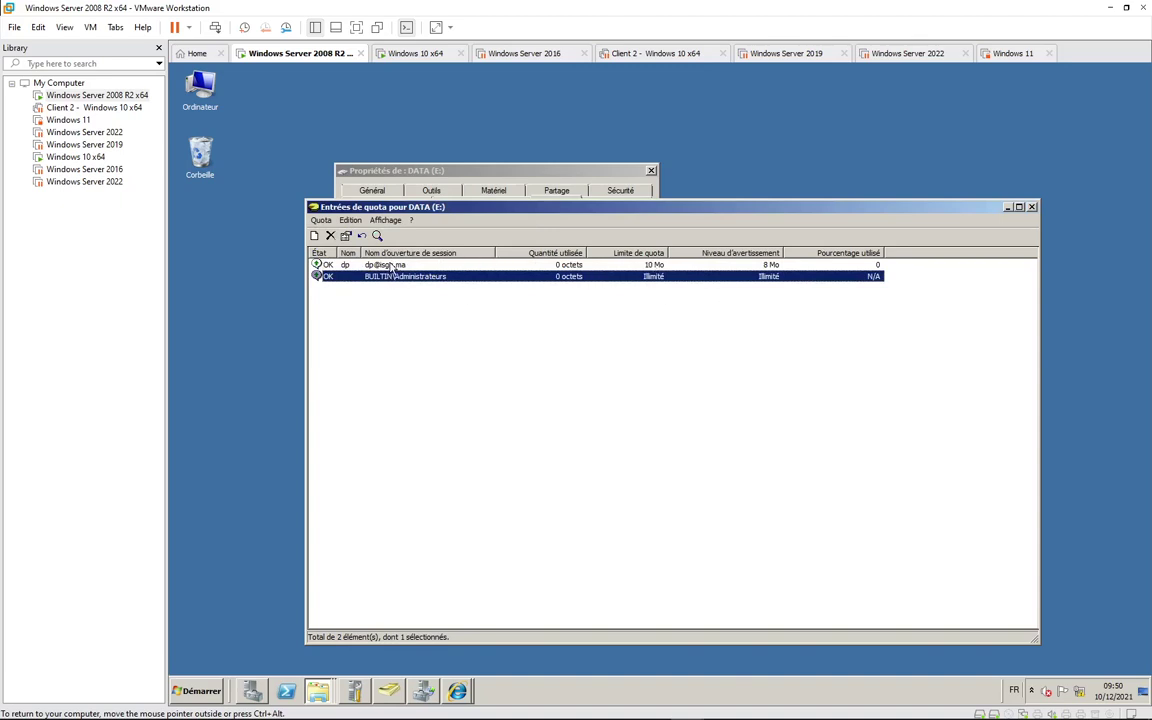
Step: Select the dp entry, browse the menus, then close and reopen the quota entries list
{"action": "left_click", "coordinate": [442, 264]}
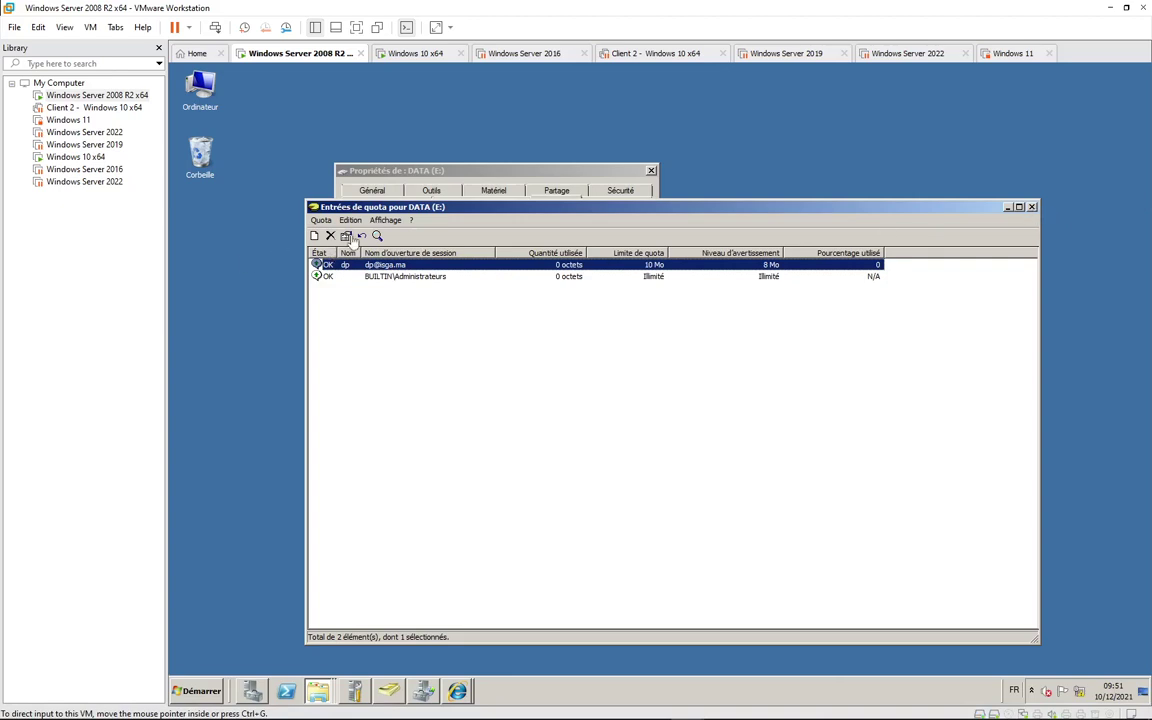
{"action": "left_click", "coordinate": [321, 220]}
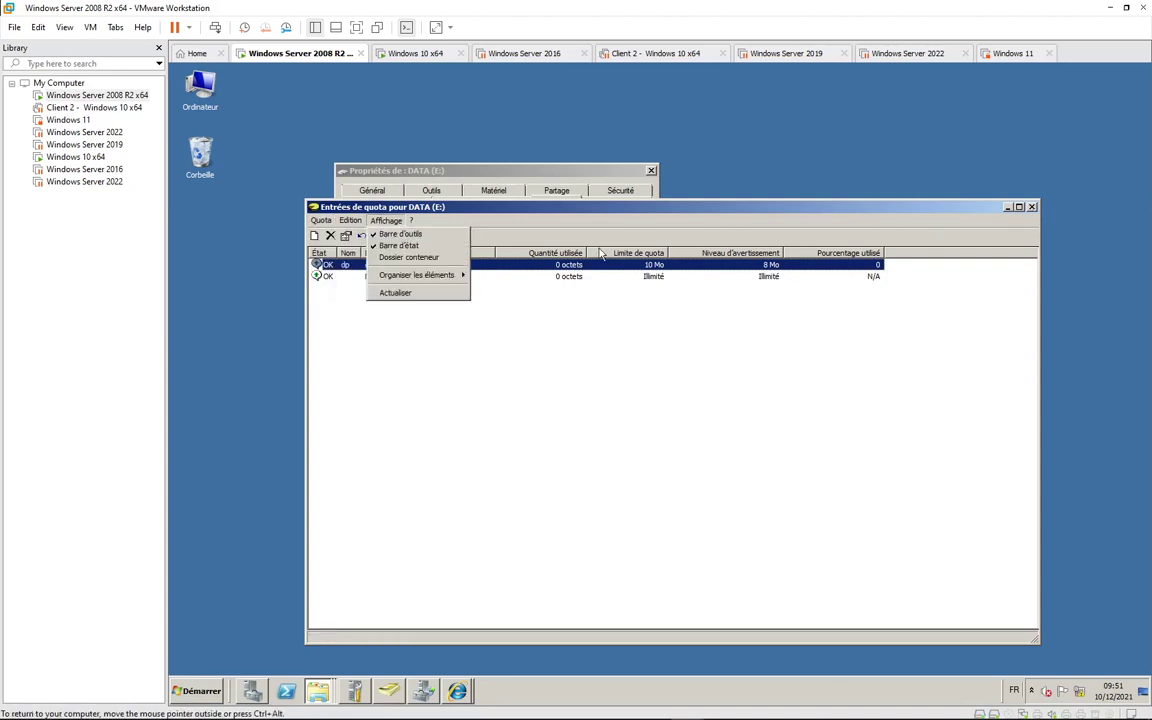
{"action": "left_click", "coordinate": [527, 278]}
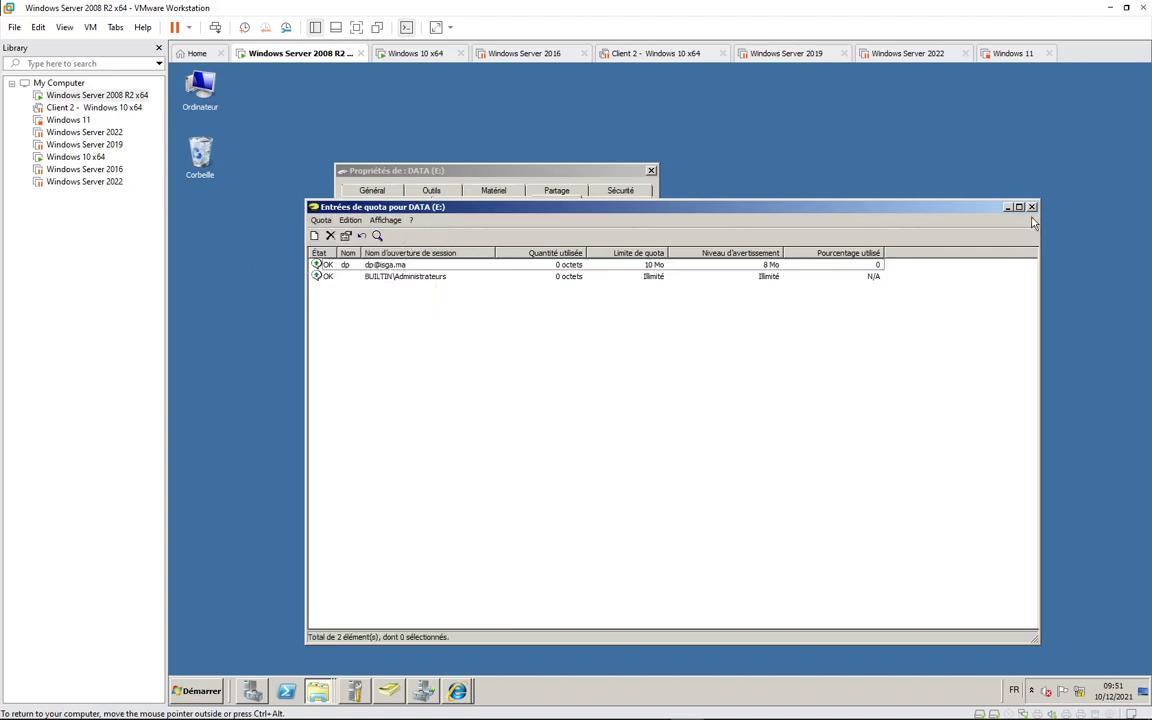
{"action": "key", "text": "alt+F4"}
{"action": "left_click", "coordinate": [606, 433]}
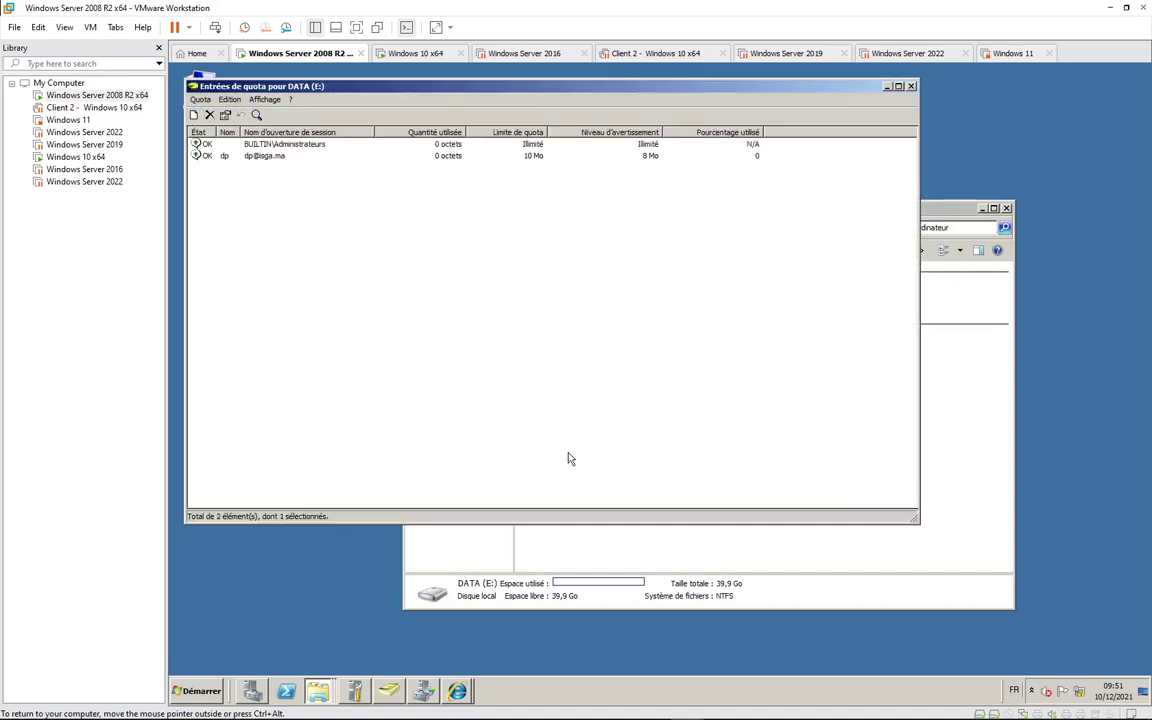
Step: Close the quota entries, apply the DATA (E:) Quota settings, and confirm activating the quota system
{"action": "left_click", "coordinate": [910, 87]}
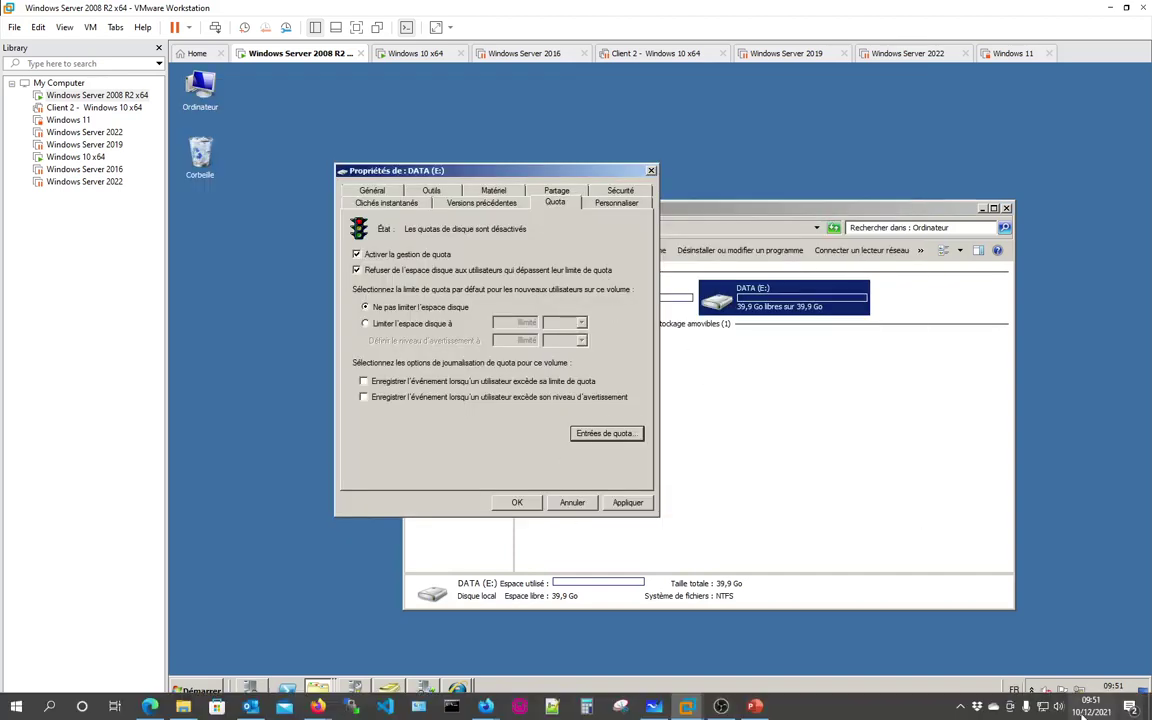
{"action": "left_click", "coordinate": [958, 707]}
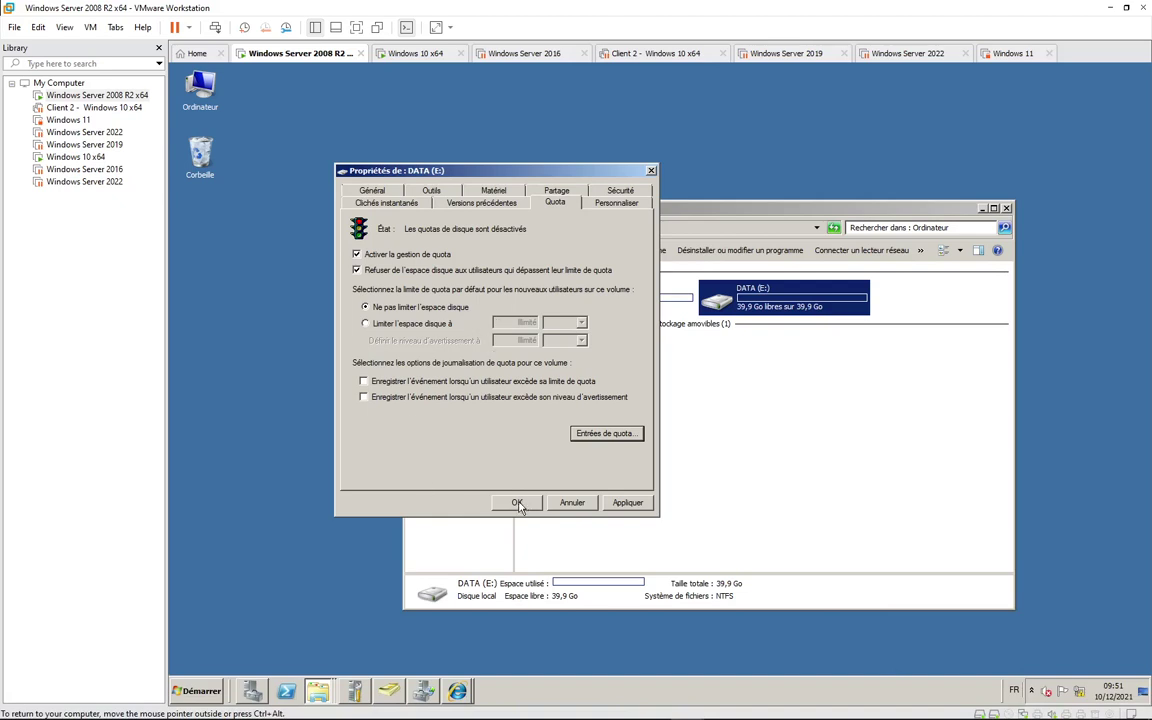
{"action": "left_click", "coordinate": [962, 706]}
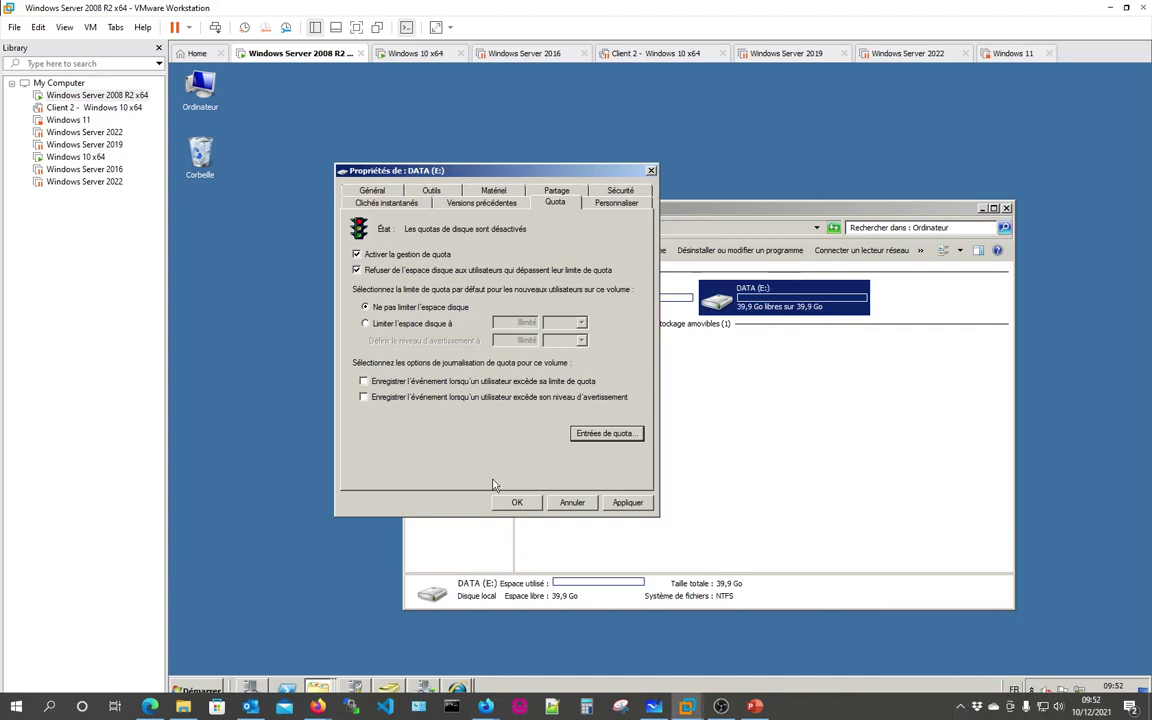
{"action": "left_click", "coordinate": [515, 503]}
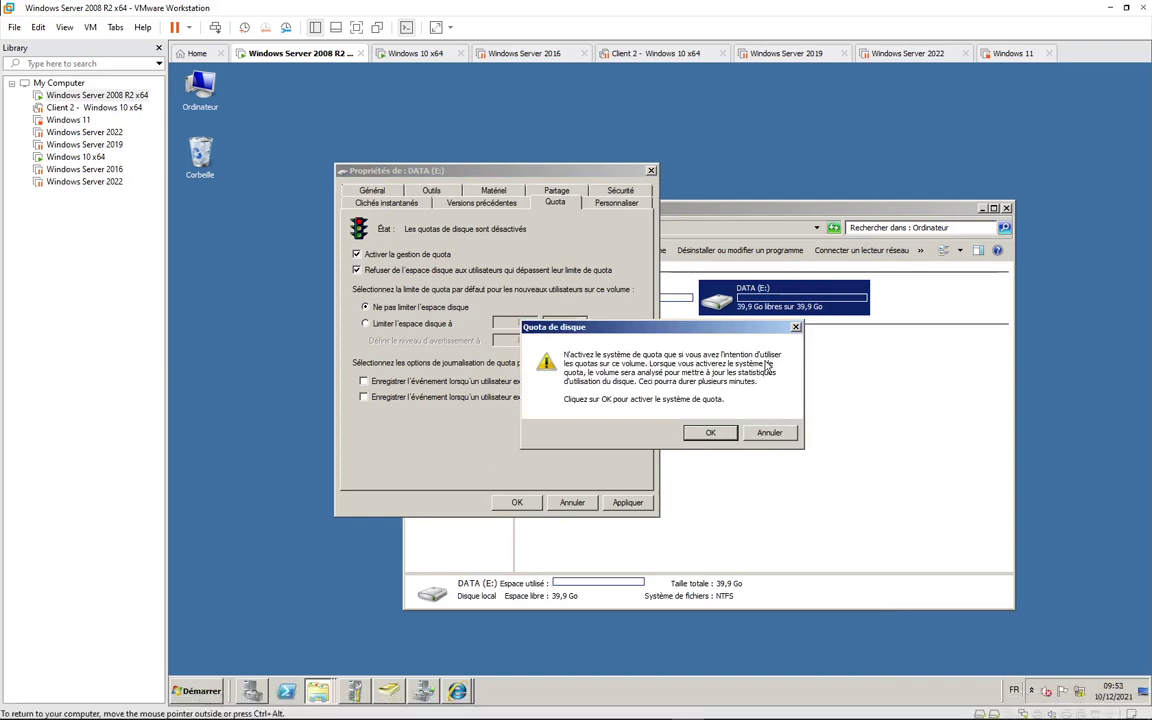
{"action": "left_click", "coordinate": [722, 438]}
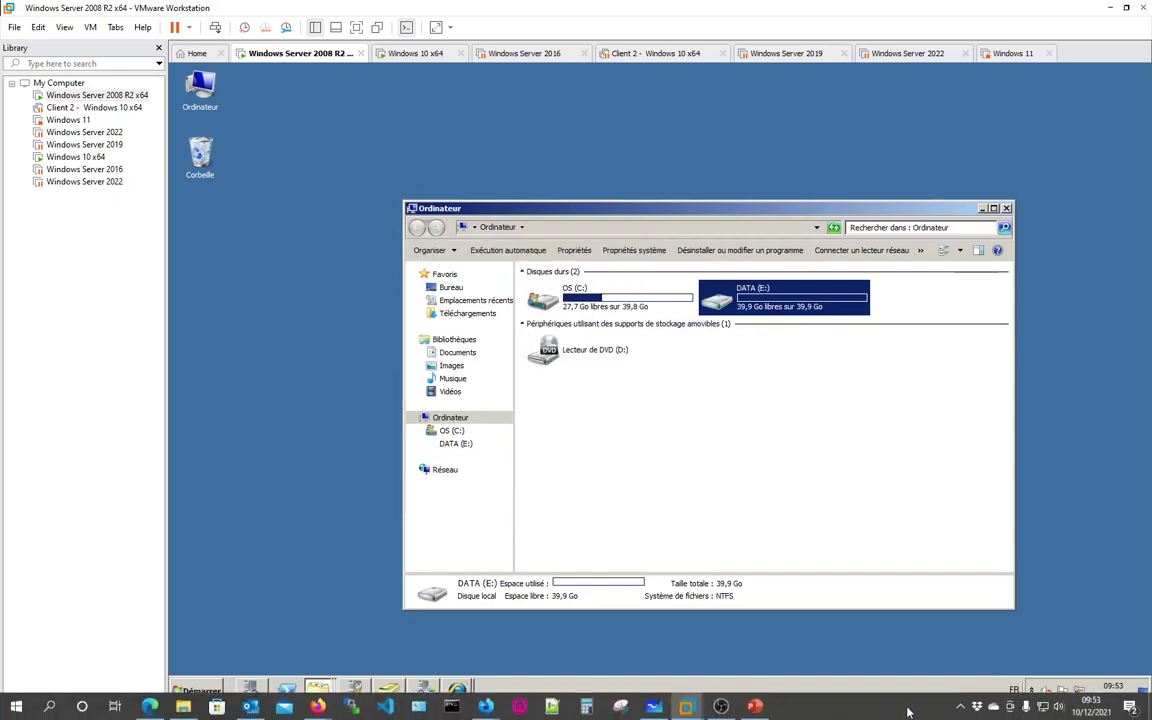
{"action": "left_click", "coordinate": [961, 706]}
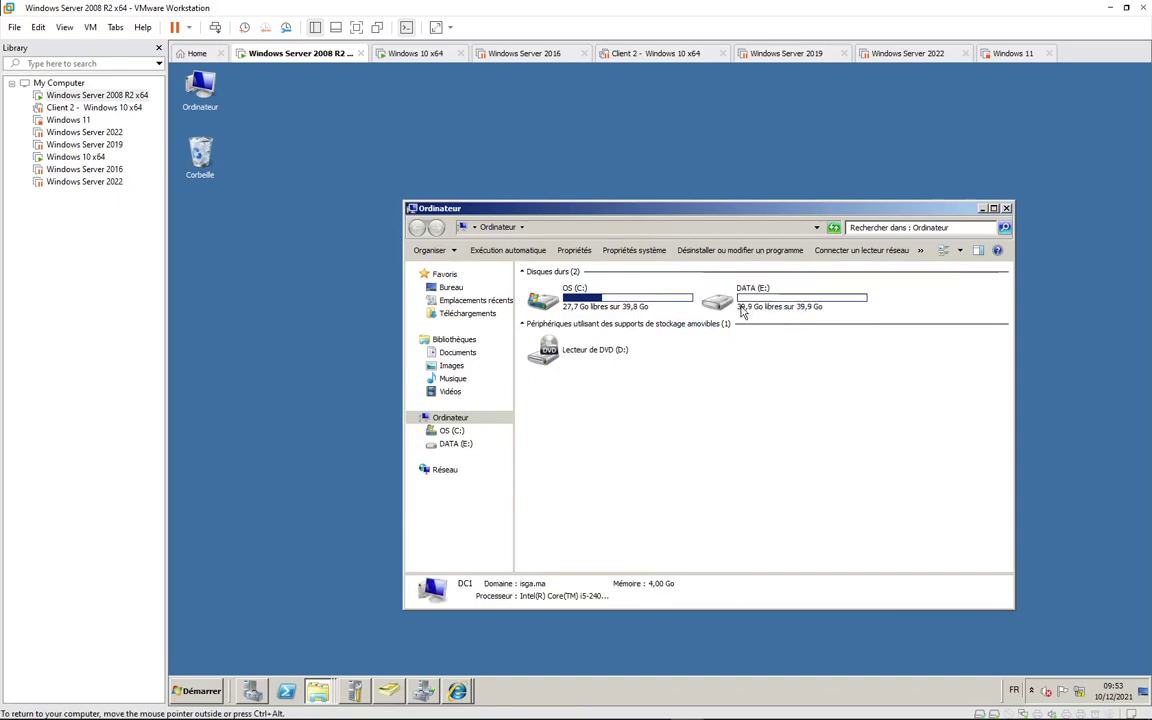
Step: Create a new folder named Directeur on the DATA (E:) drive
{"action": "double_click", "coordinate": [717, 298]}
{"action": "right_click", "coordinate": [545, 321]}
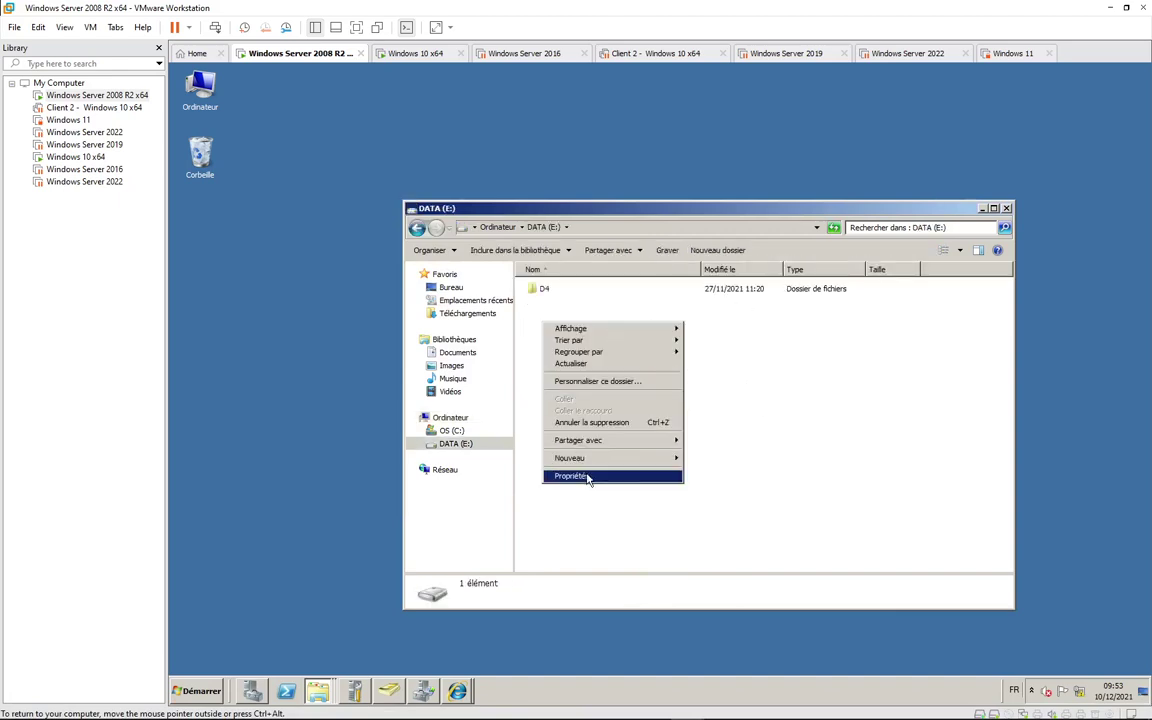
{"action": "mouse_move", "coordinate": [600, 457]}
{"action": "left_click", "coordinate": [705, 460]}
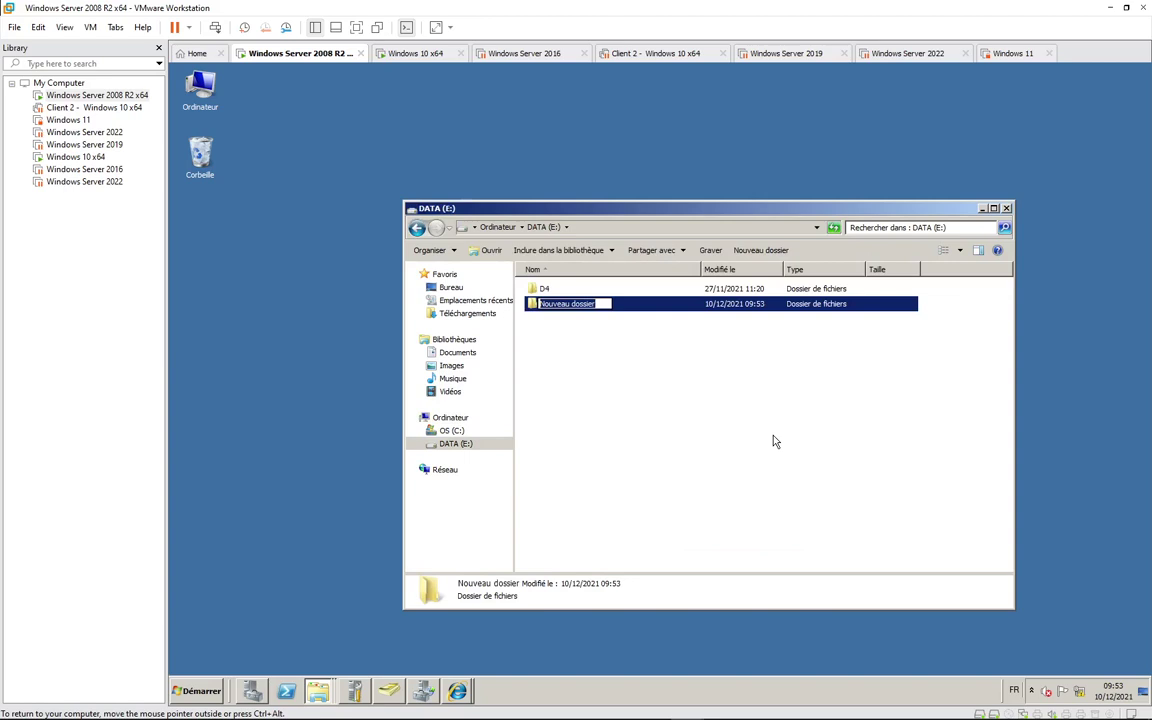
{"action": "type", "text": "Directeur"}
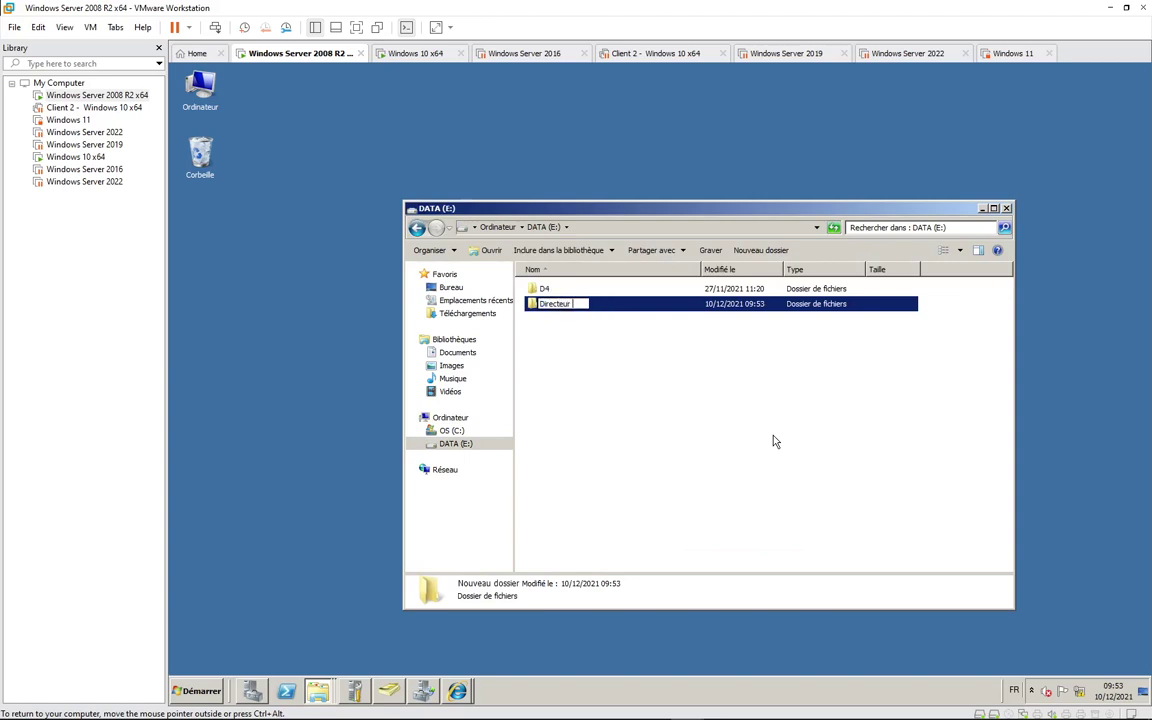
{"action": "key", "text": "Return"}
Step: Turn on advanced sharing for the Directeur folder
{"action": "right_click", "coordinate": [559, 311]}
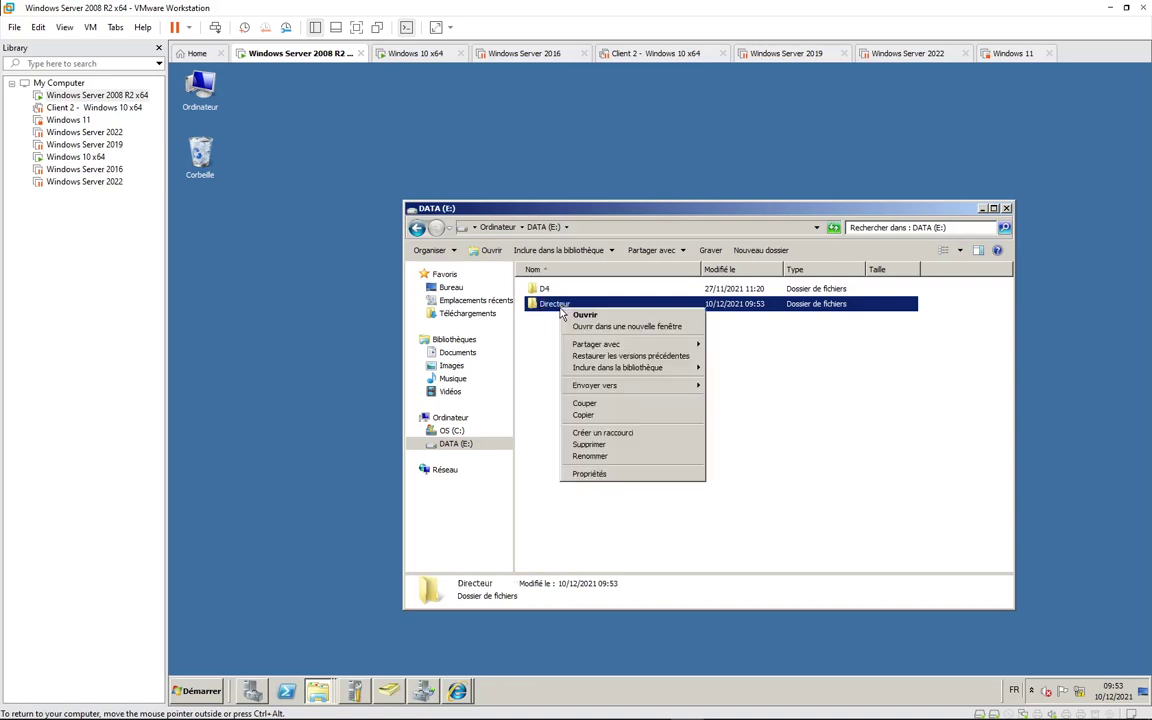
{"action": "left_click", "coordinate": [603, 473]}
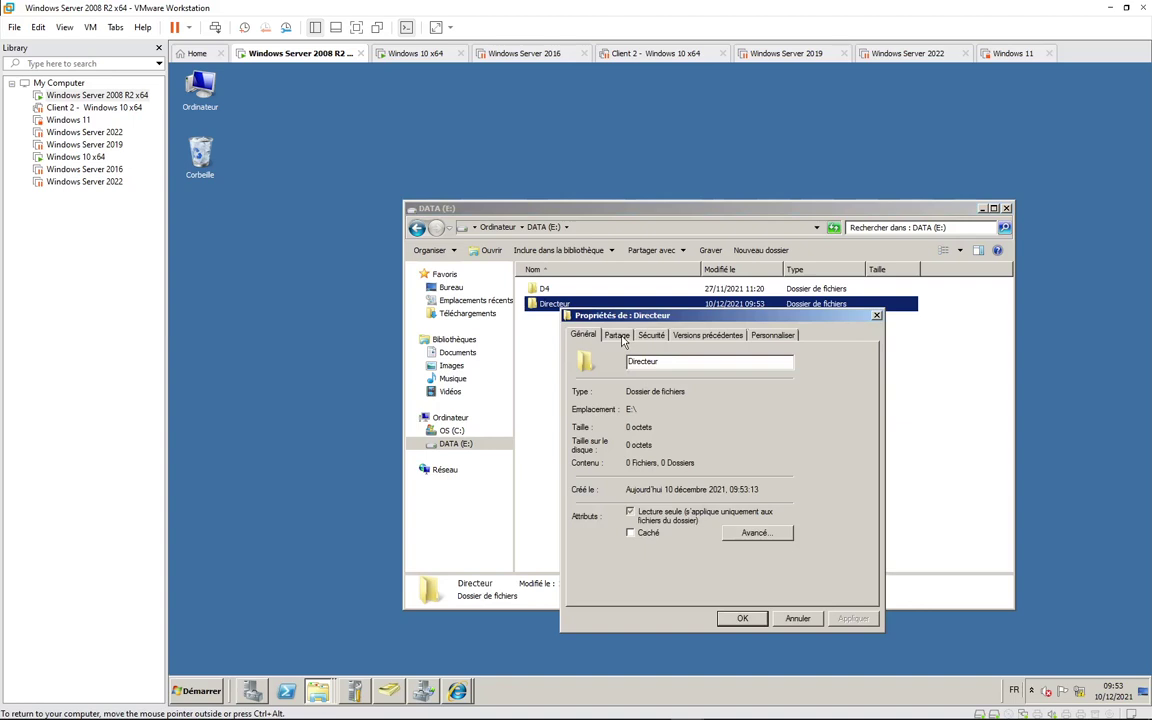
{"action": "left_click", "coordinate": [620, 336]}
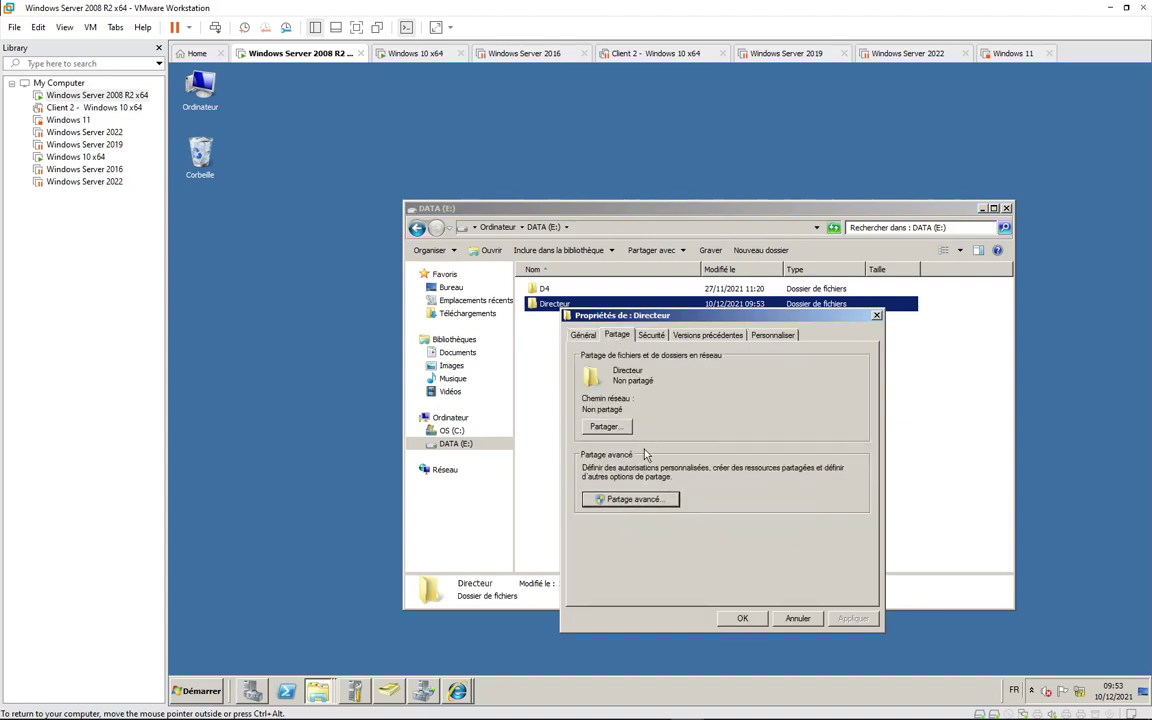
{"action": "left_click", "coordinate": [630, 499]}
{"action": "left_click", "coordinate": [577, 353]}
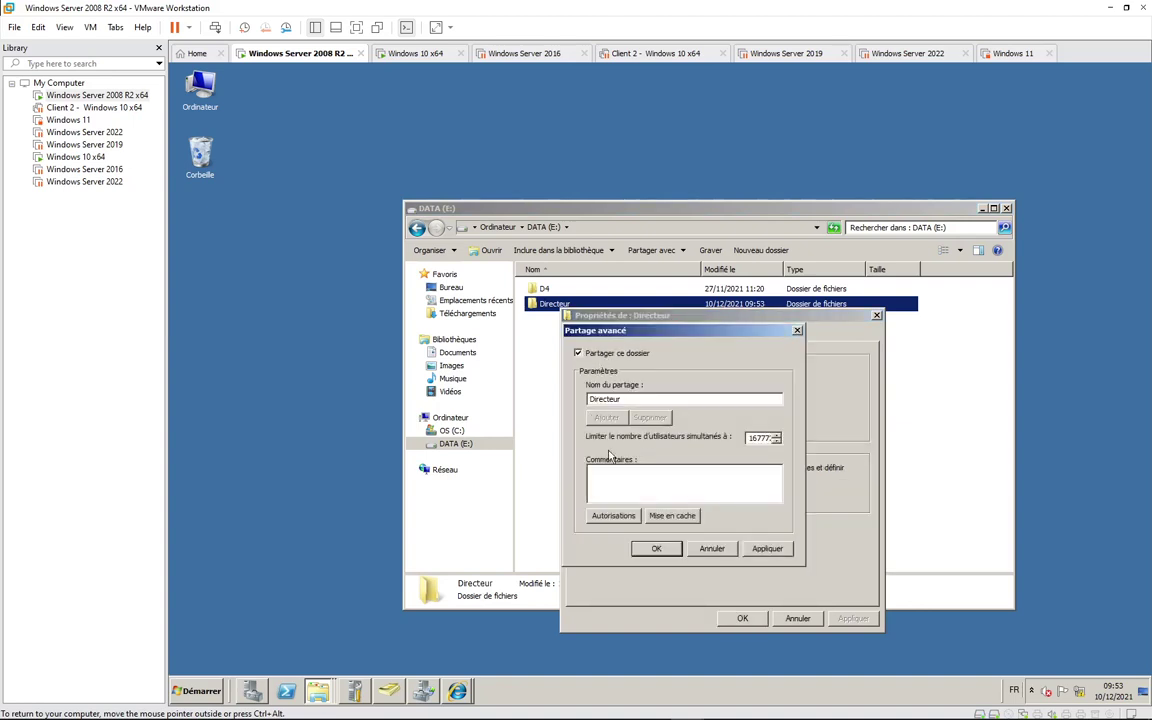
Step: Replace Tout le monde with user dp in the Directeur share permissions and confirm
{"action": "left_click", "coordinate": [607, 520]}
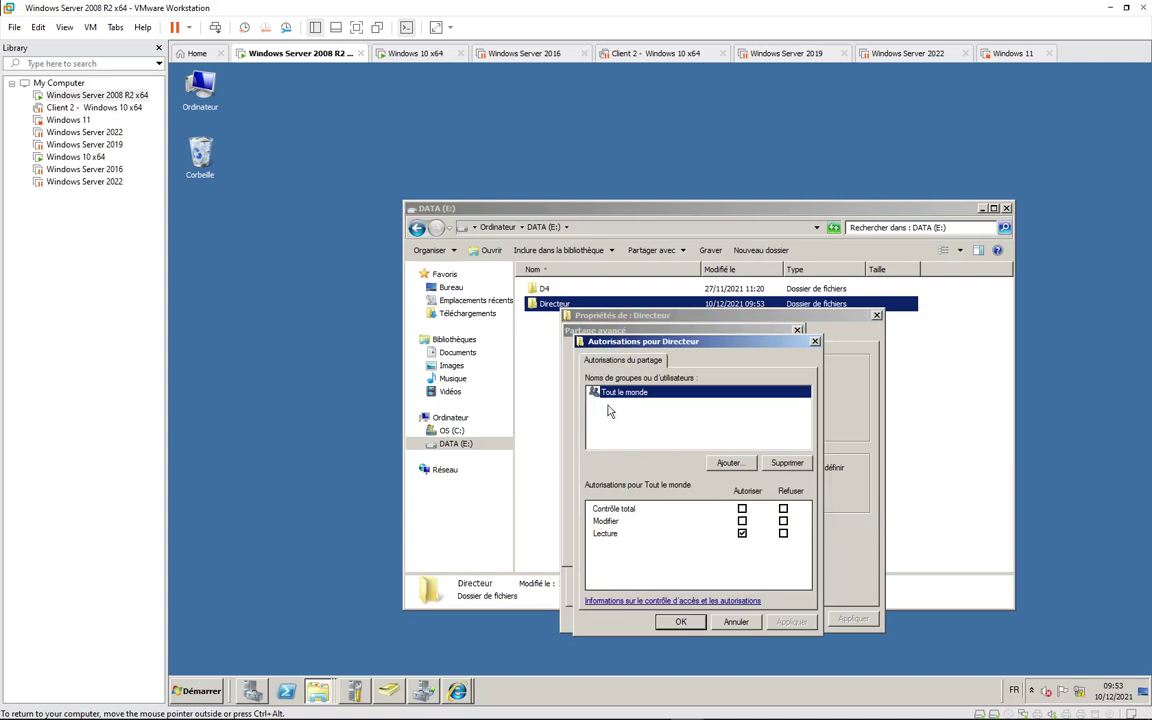
{"action": "left_click", "coordinate": [787, 462]}
{"action": "left_click", "coordinate": [728, 462]}
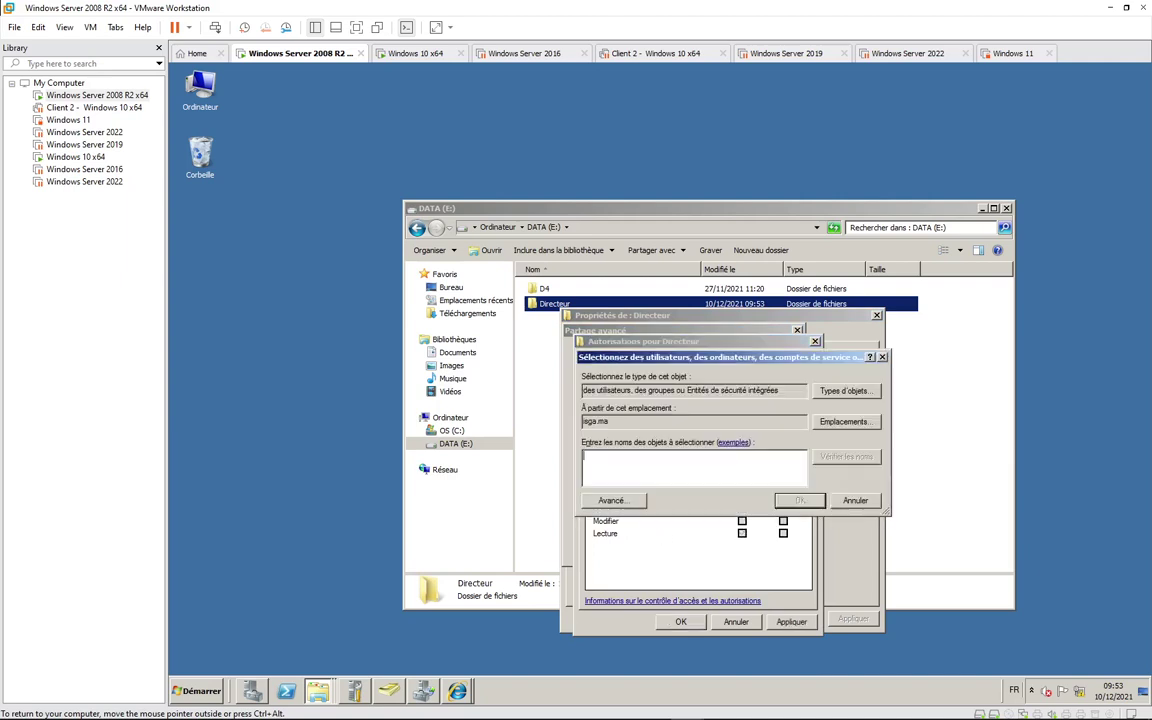
{"action": "type", "text": "dp"}
{"action": "key", "text": "ctrl+k"}
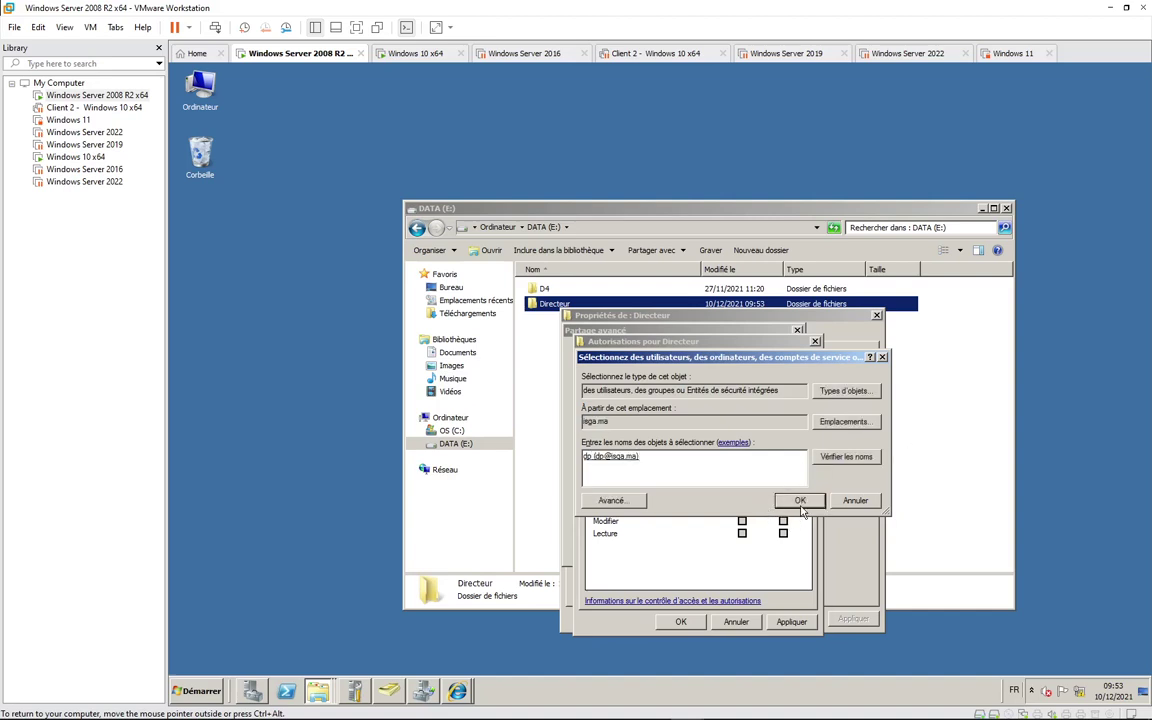
{"action": "left_click", "coordinate": [800, 499]}
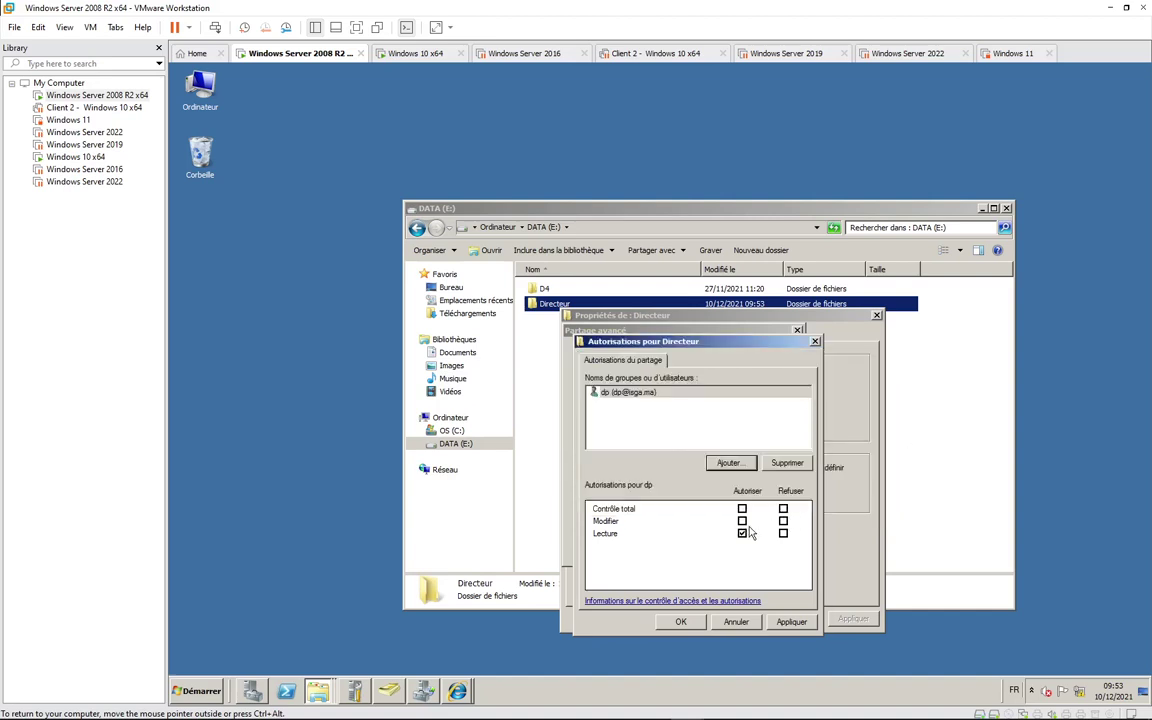
{"action": "left_click", "coordinate": [792, 622]}
{"action": "left_click", "coordinate": [680, 622]}
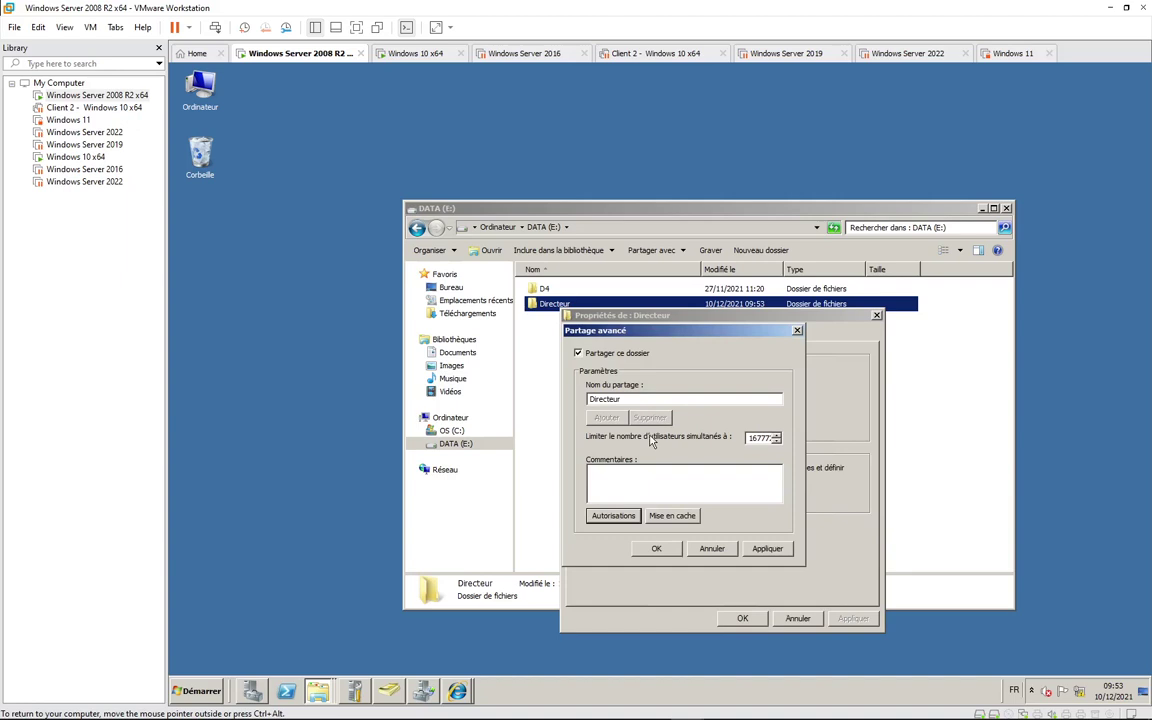
{"action": "left_click", "coordinate": [663, 547]}
Step: Try removing the Utilisateurs group from Directeur's security, dismiss the inheritance warning, and close properties
{"action": "left_click", "coordinate": [651, 336]}
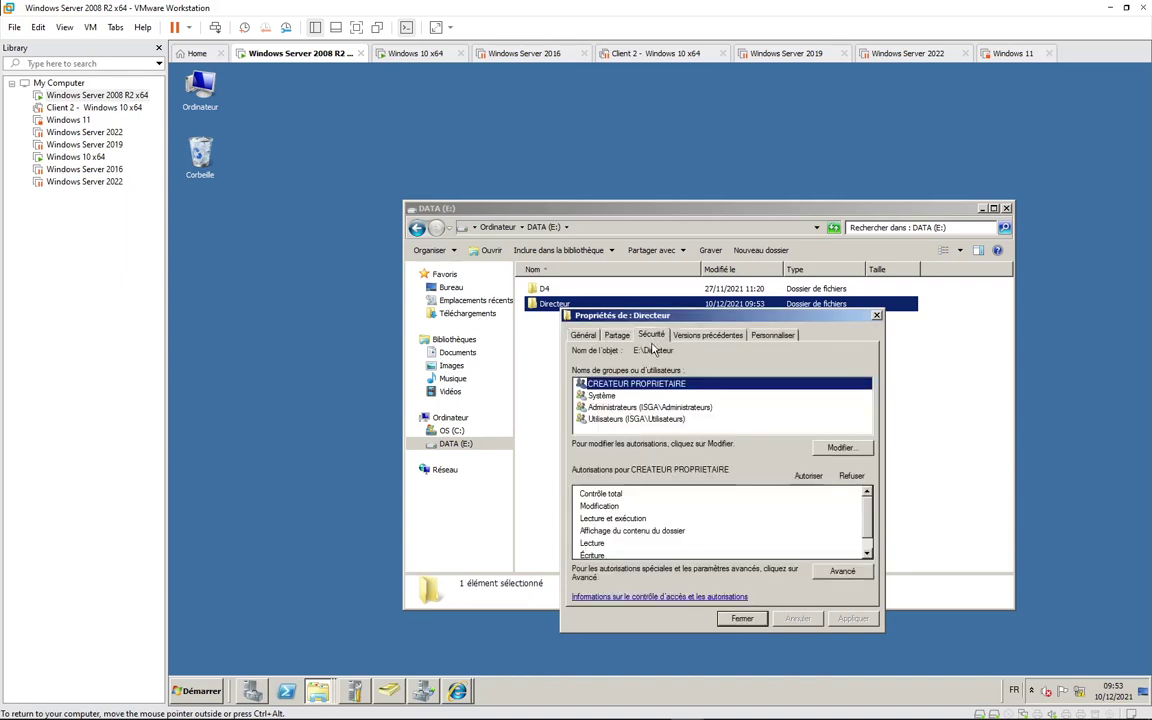
{"action": "left_click", "coordinate": [640, 419]}
{"action": "left_click", "coordinate": [840, 447]}
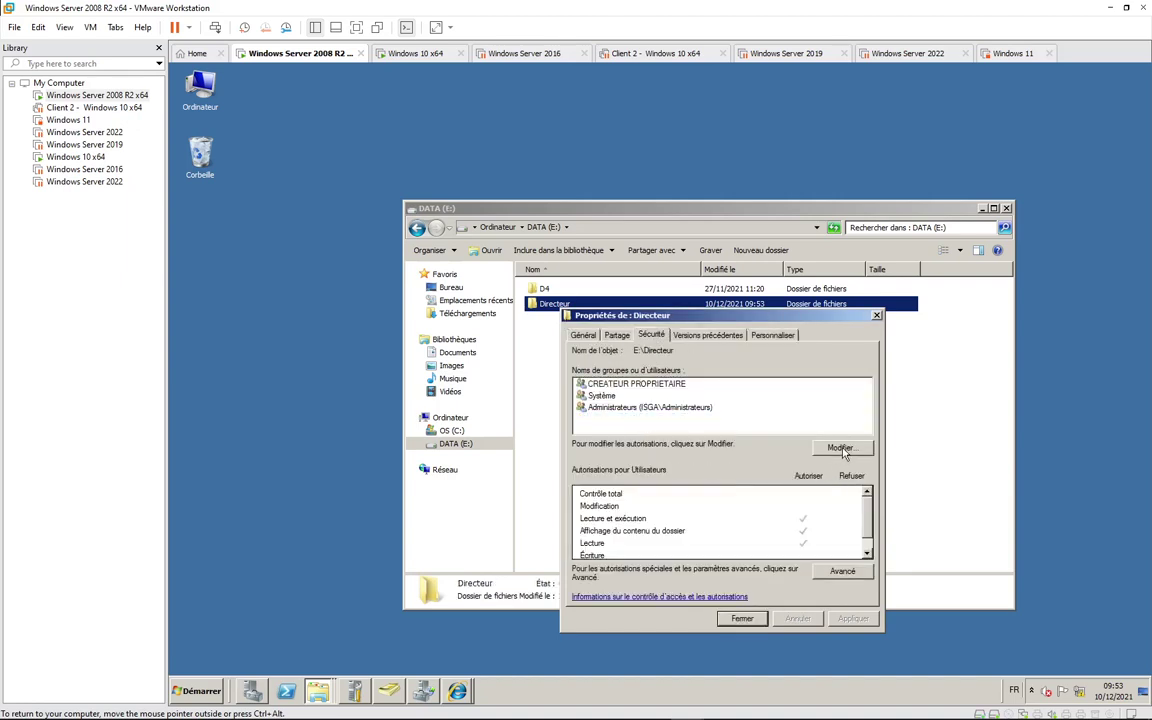
{"action": "left_click", "coordinate": [672, 466]}
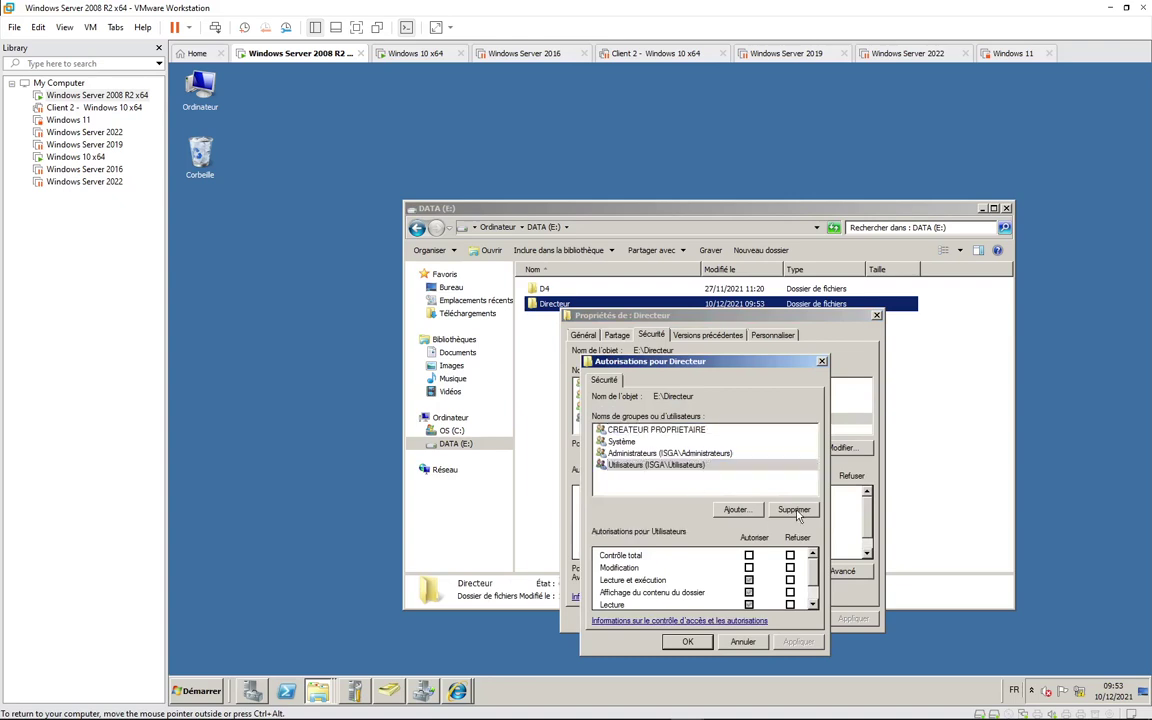
{"action": "left_click", "coordinate": [794, 508]}
{"action": "left_click", "coordinate": [770, 433]}
{"action": "left_click", "coordinate": [687, 641]}
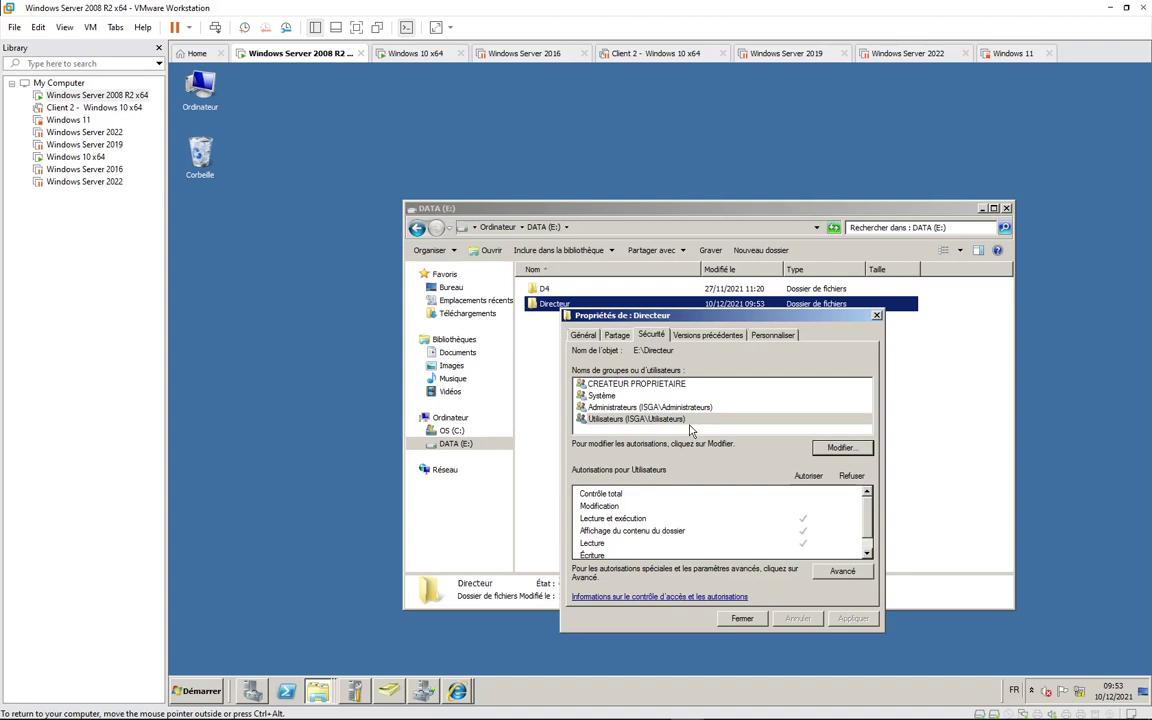
{"action": "left_click", "coordinate": [752, 620]}
Step: In Advanced Security, disable inheritance keeping explicit entries, then remove the Utilisateurs special permission entry
{"action": "right_click", "coordinate": [569, 307]}
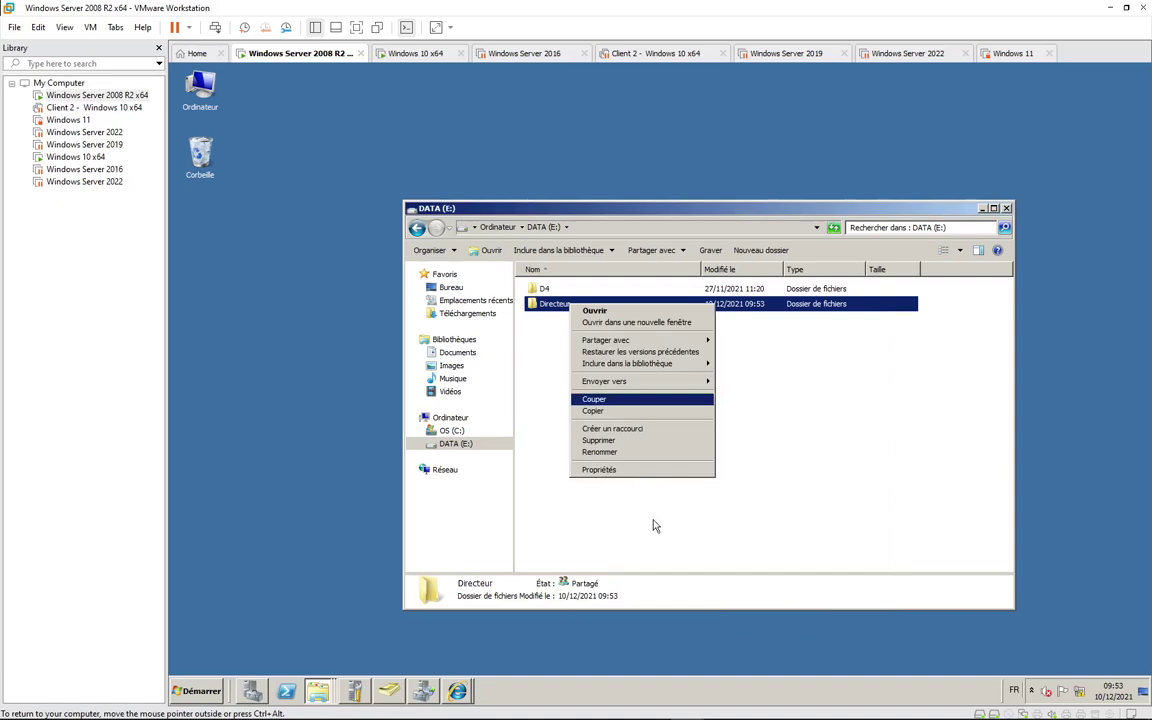
{"action": "left_click", "coordinate": [598, 469]}
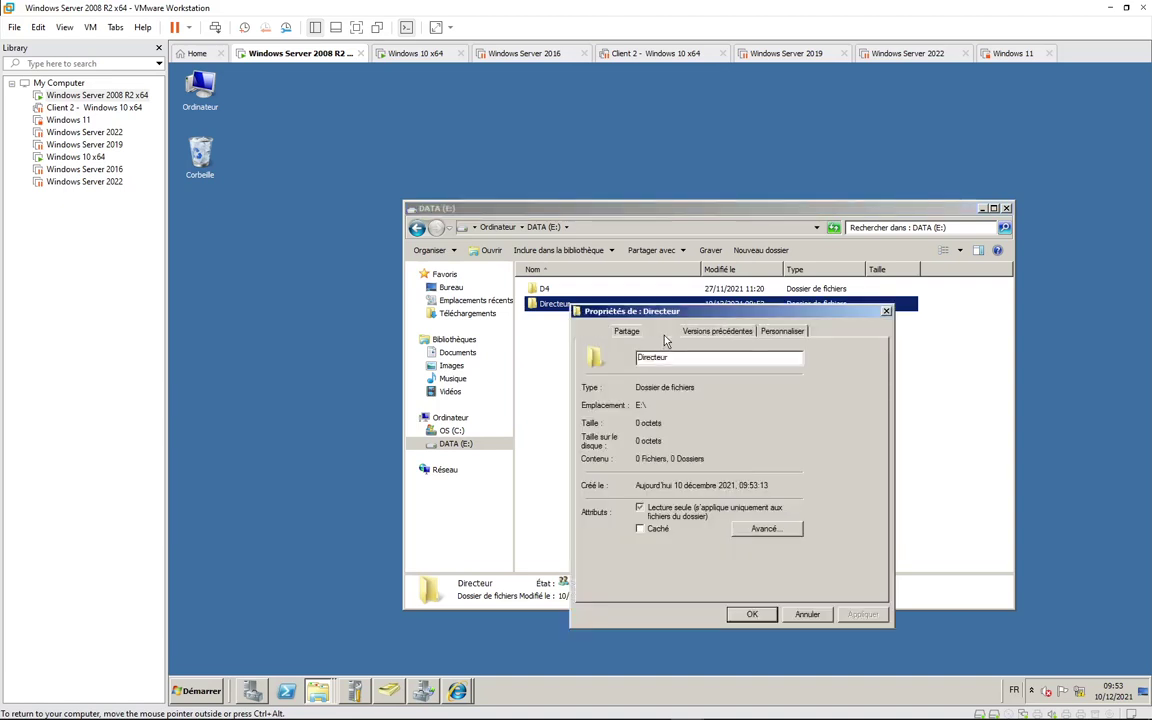
{"action": "left_click", "coordinate": [660, 331]}
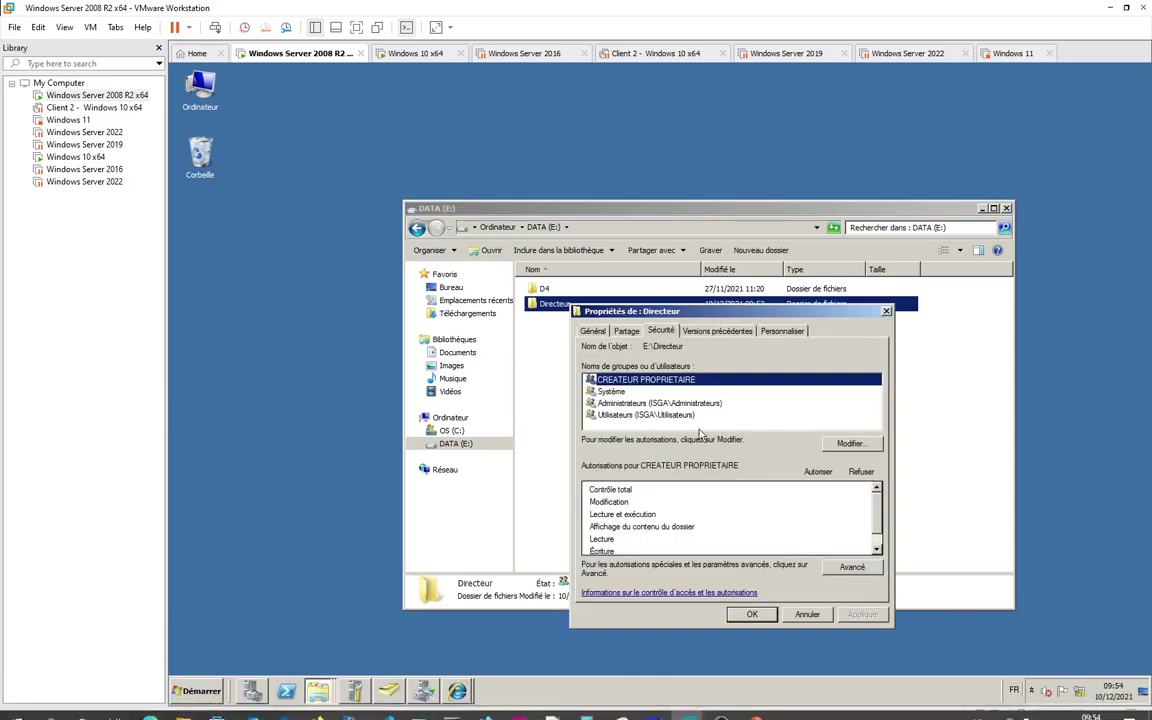
{"action": "left_click", "coordinate": [852, 567]}
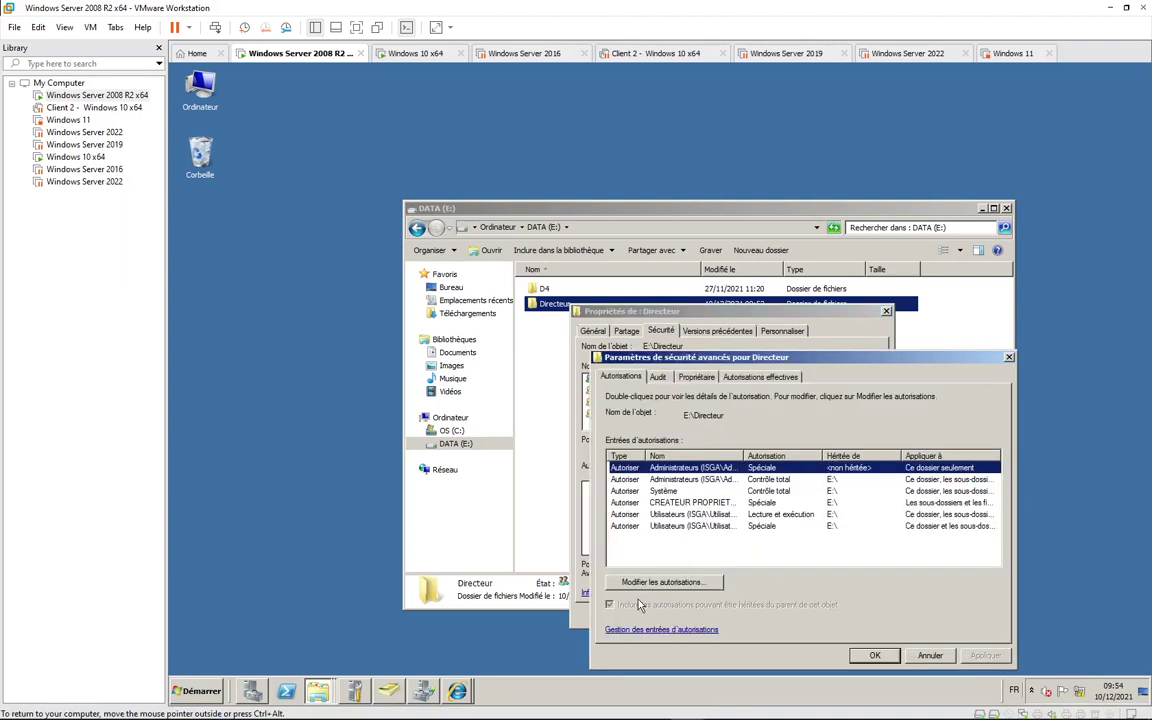
{"action": "left_click", "coordinate": [660, 582]}
{"action": "left_click", "coordinate": [629, 584]}
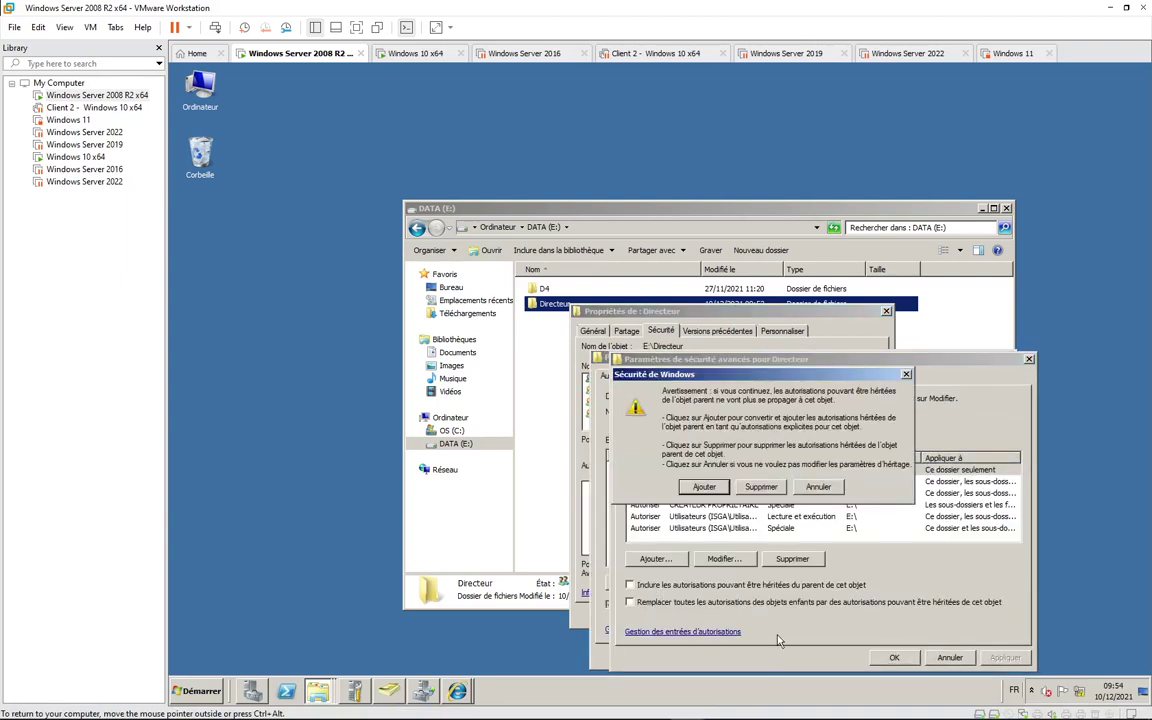
{"action": "left_click", "coordinate": [704, 487]}
{"action": "left_click", "coordinate": [700, 516]}
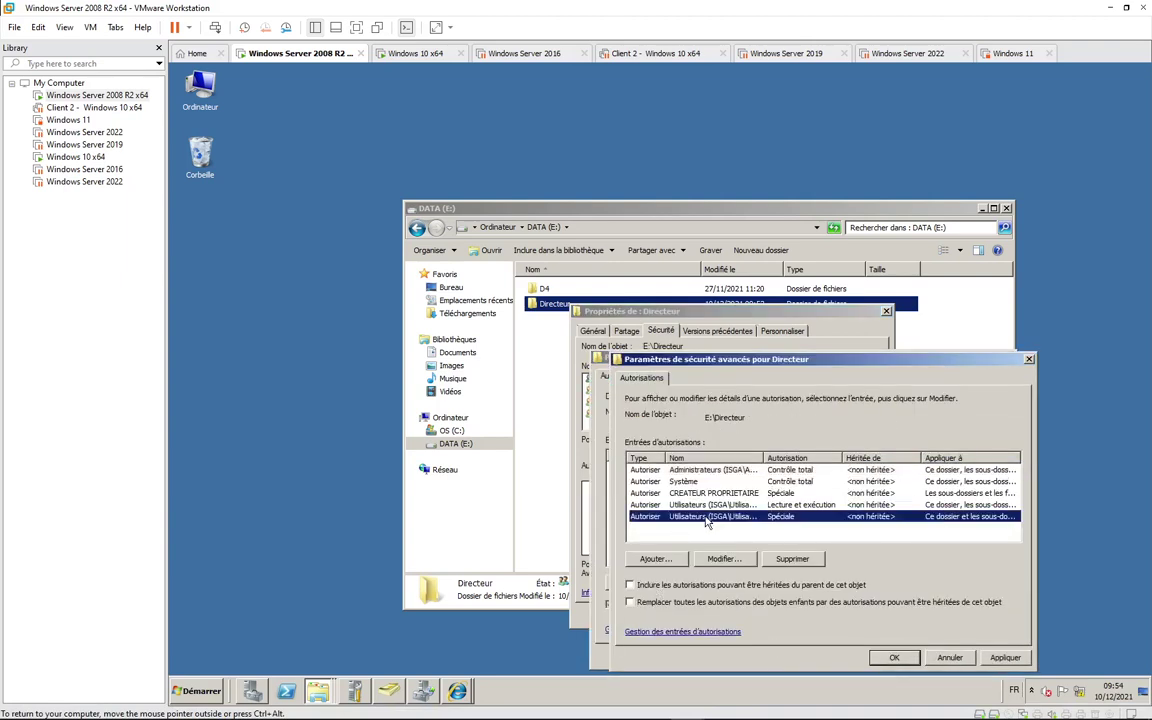
{"action": "left_click", "coordinate": [800, 560]}
Step: Add a permission entry allowing dp Contrôle total, then OK through all dialogs
{"action": "left_click", "coordinate": [655, 558]}
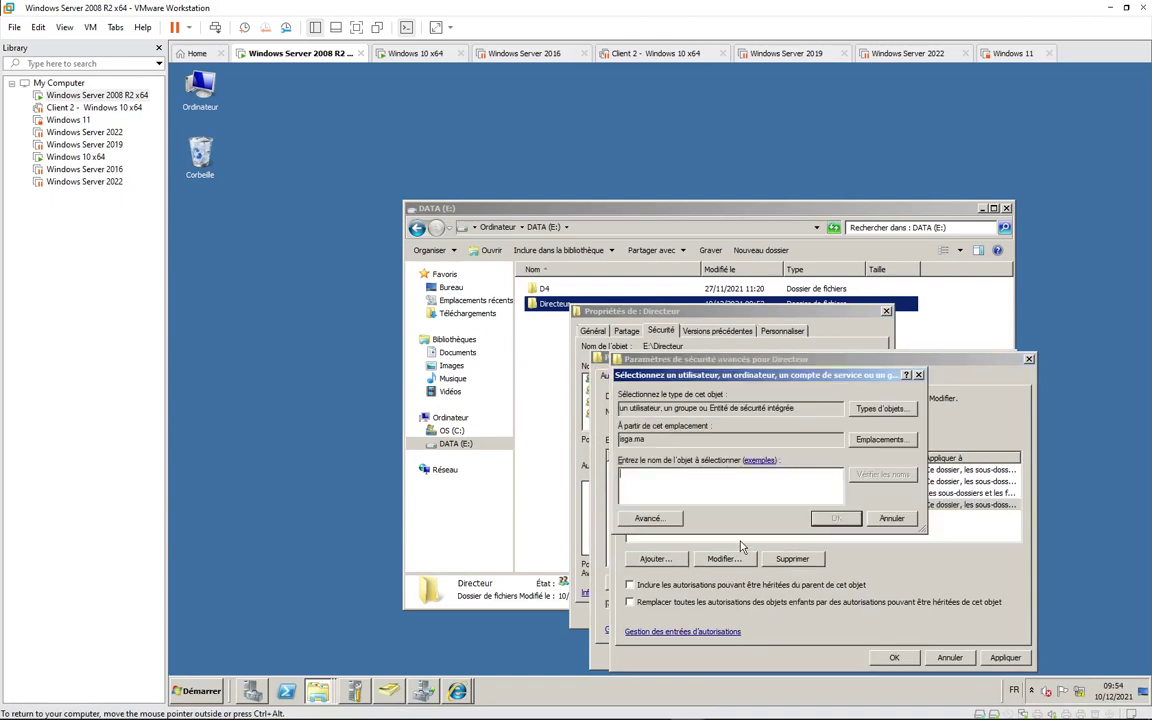
{"action": "type", "text": "dp"}
{"action": "key", "text": "Return"}
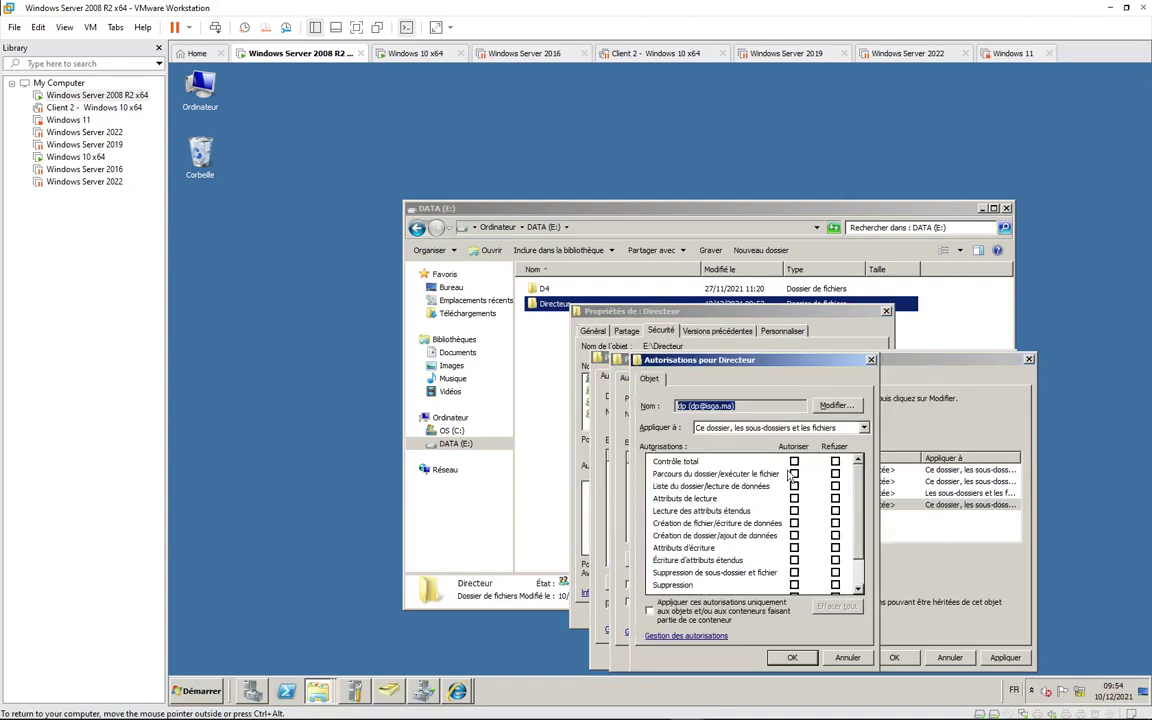
{"action": "left_click", "coordinate": [794, 461]}
{"action": "left_click", "coordinate": [792, 657]}
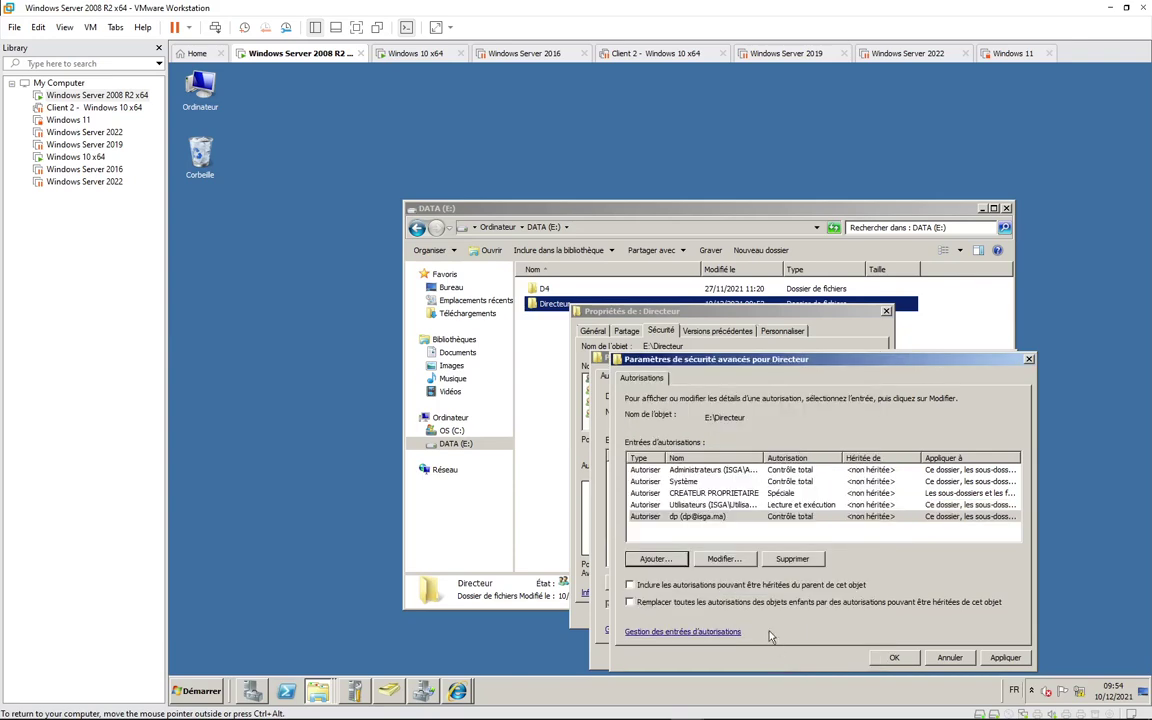
{"action": "left_click", "coordinate": [893, 657]}
{"action": "left_click", "coordinate": [876, 655]}
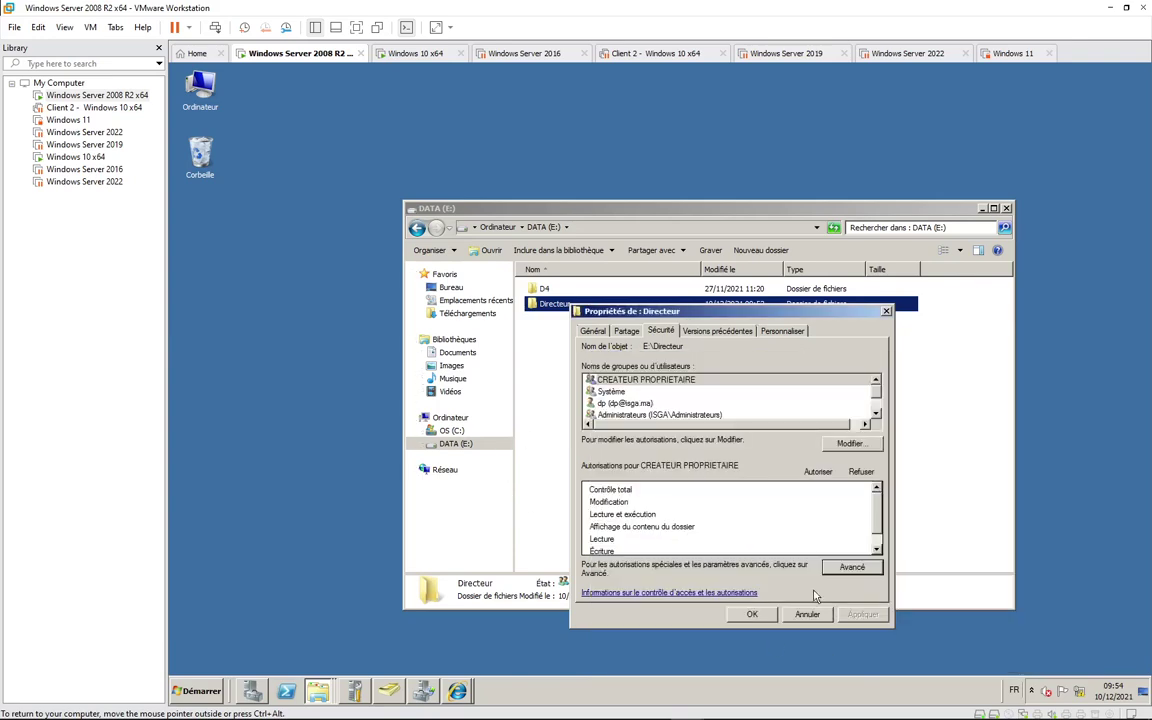
{"action": "left_click", "coordinate": [752, 614]}
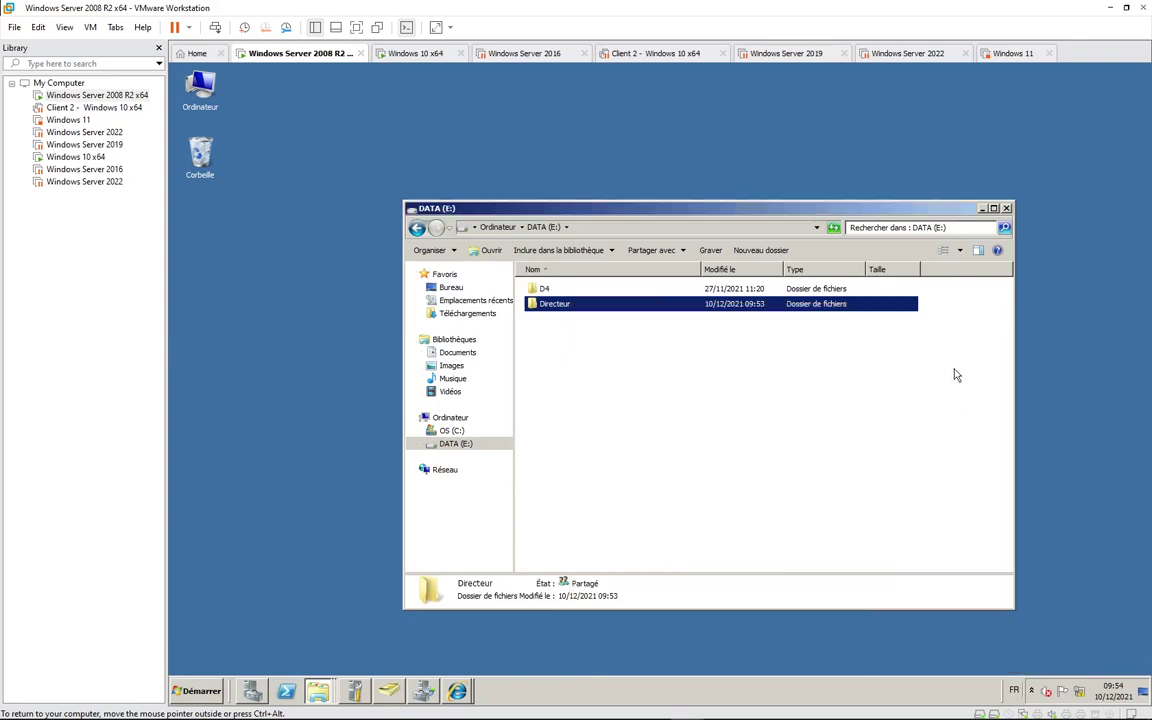
Step: On the Windows 10 x64 VM, open the shares on \\192.168.10.250 via Run
{"action": "left_click", "coordinate": [413, 53]}
{"action": "key", "text": "super+r"}
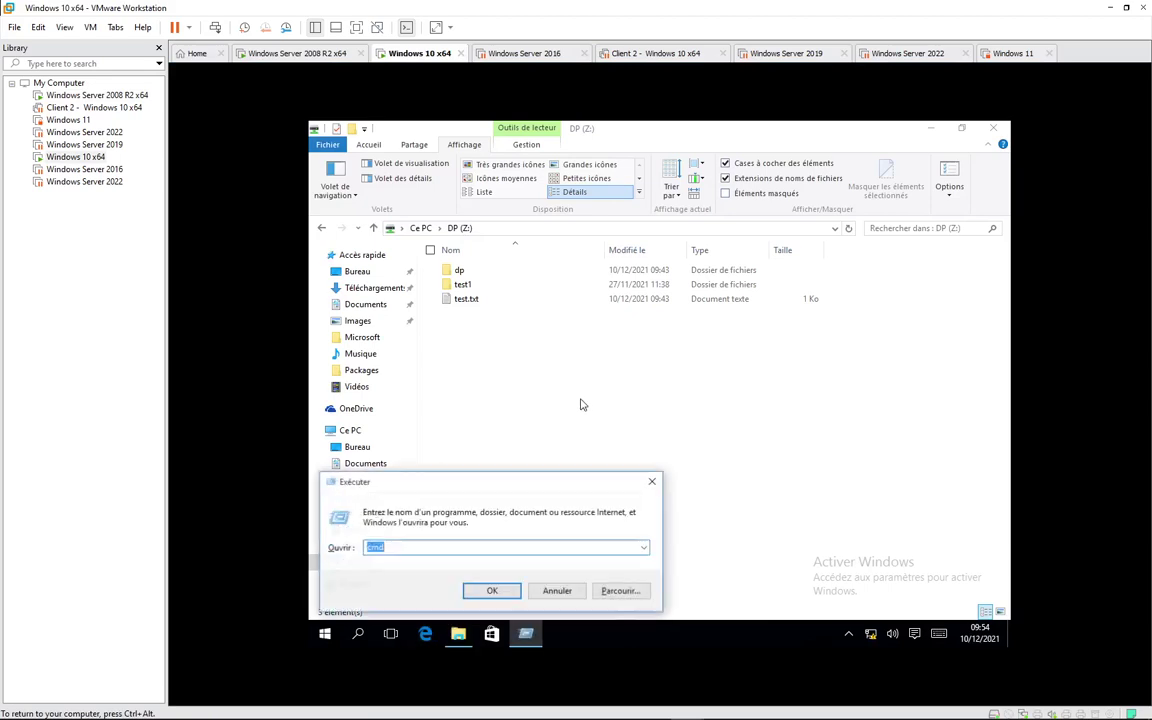
{"action": "key", "text": "Down"}
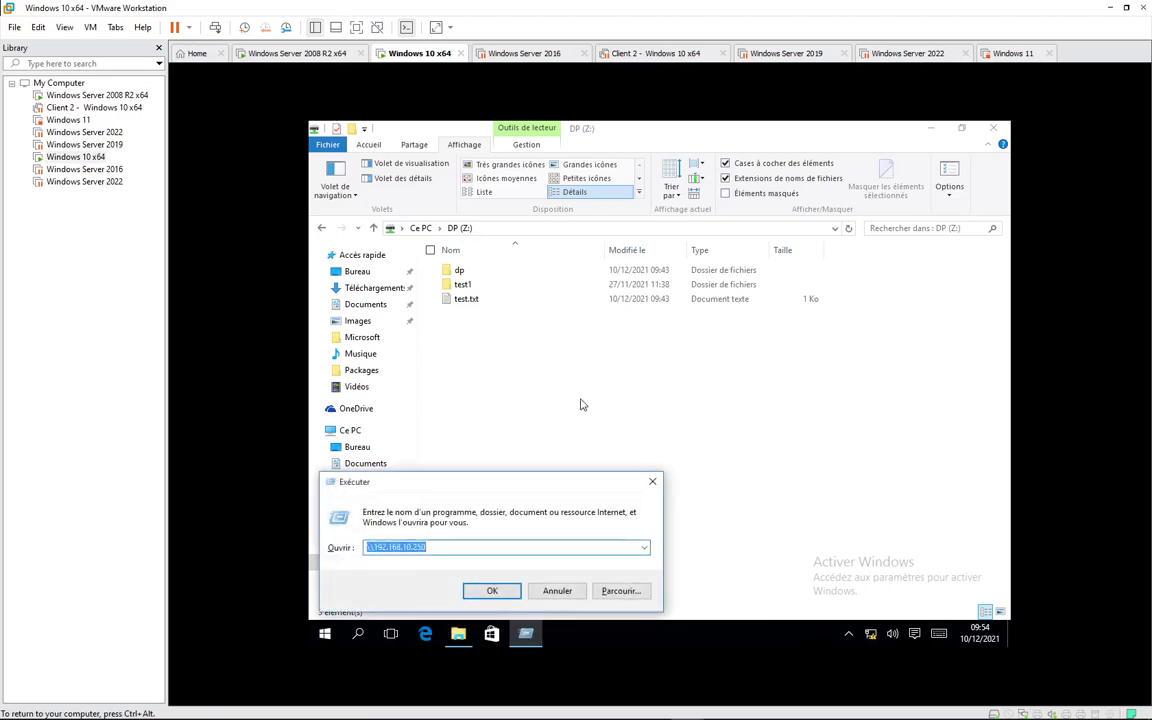
{"action": "key", "text": "Return"}
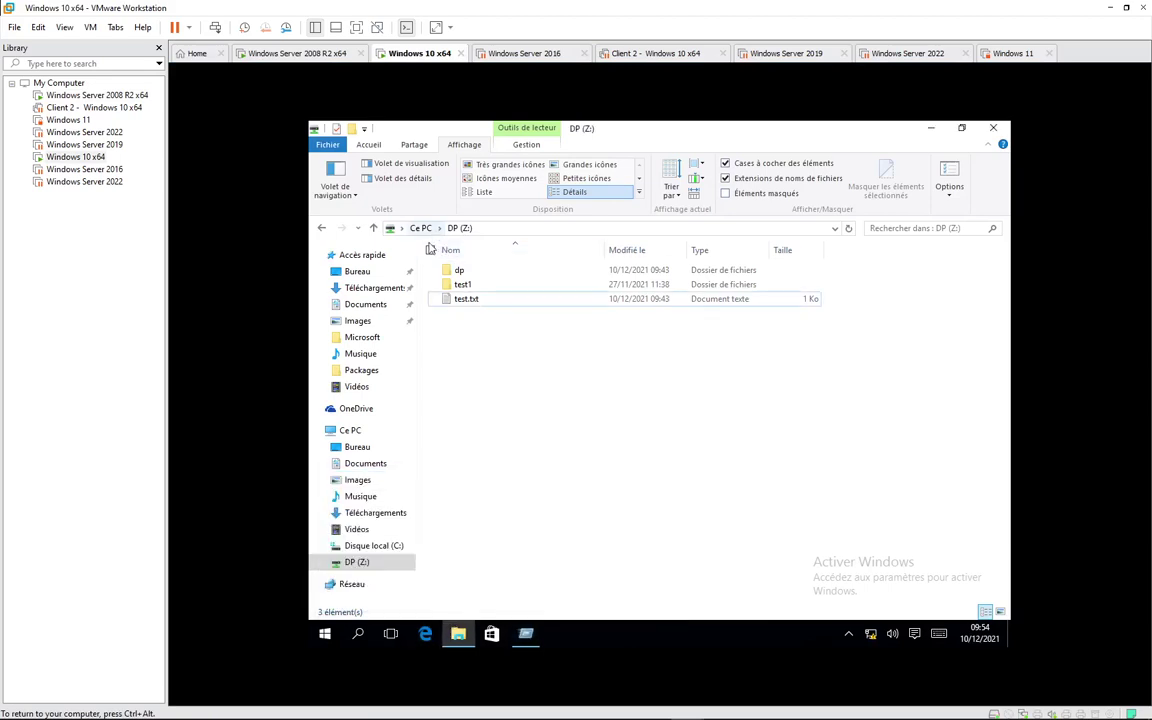
{"action": "key", "text": "super+r"}
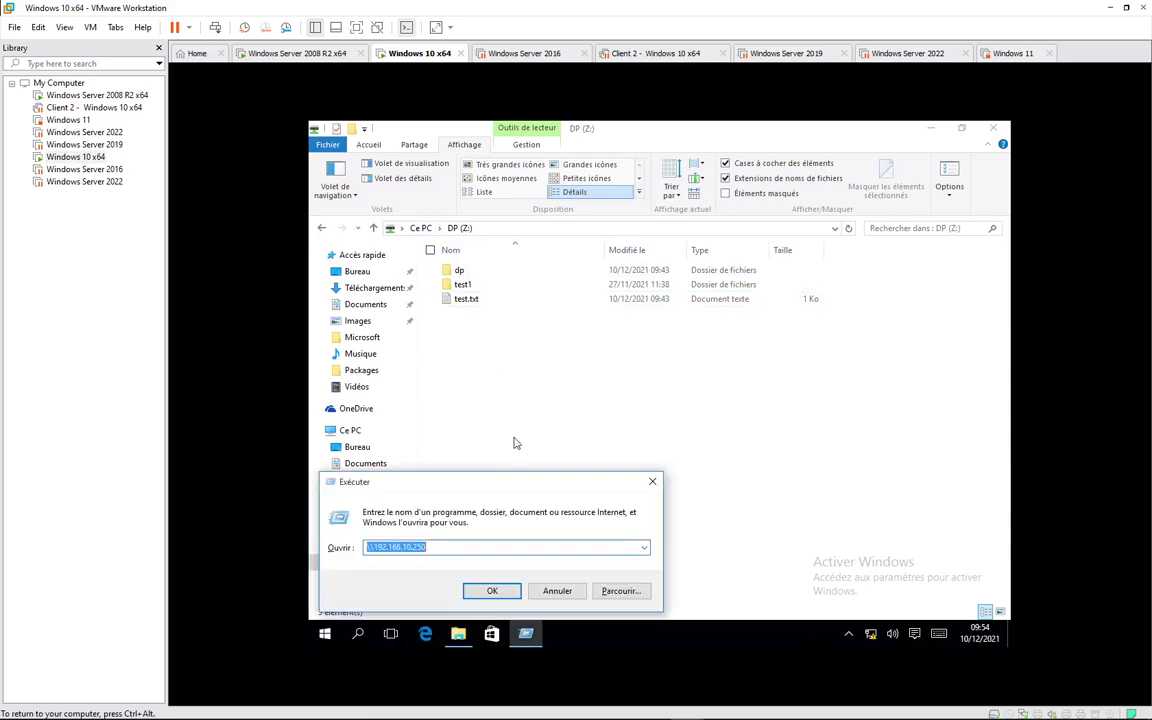
{"action": "key", "text": "Return"}
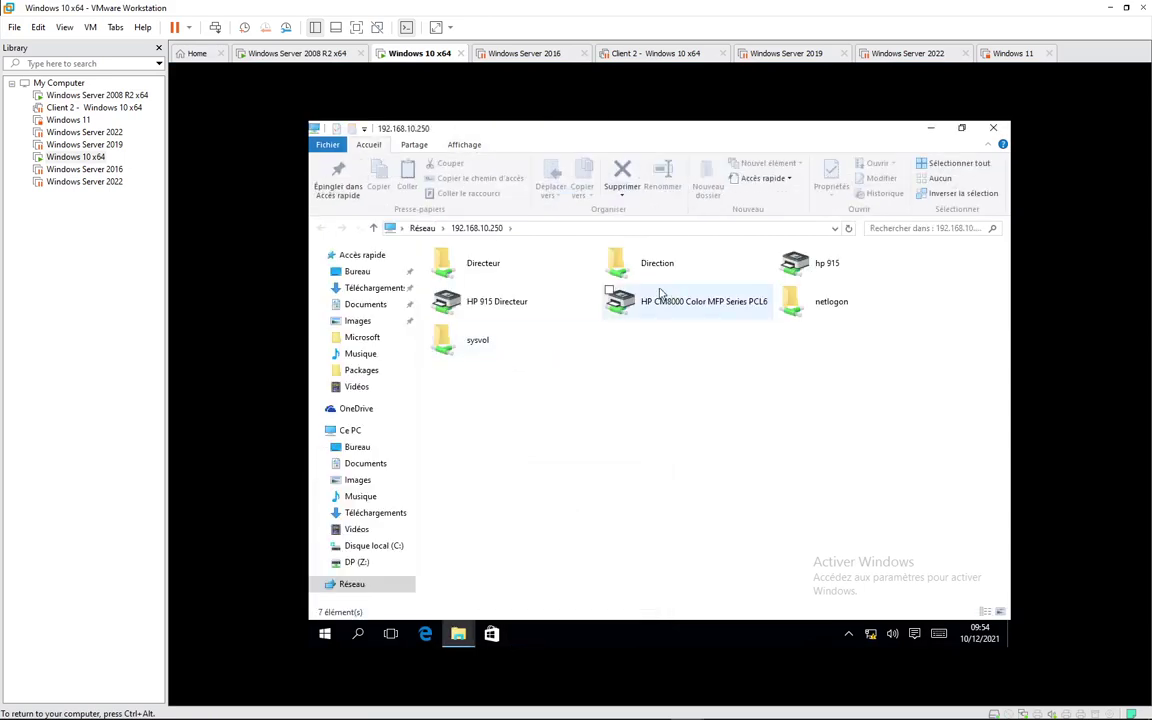
Step: Paste the test file into the Directeur share
{"action": "double_click", "coordinate": [497, 266]}
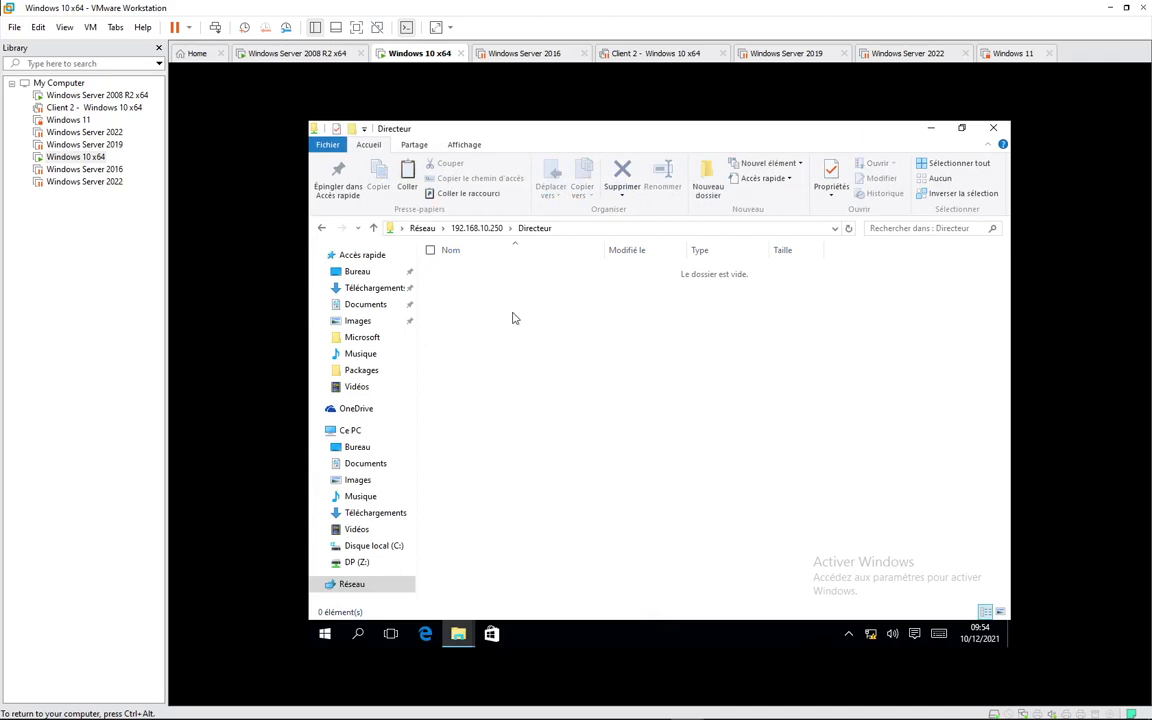
{"action": "right_click", "coordinate": [512, 318]}
{"action": "mouse_move", "coordinate": [453, 444]}
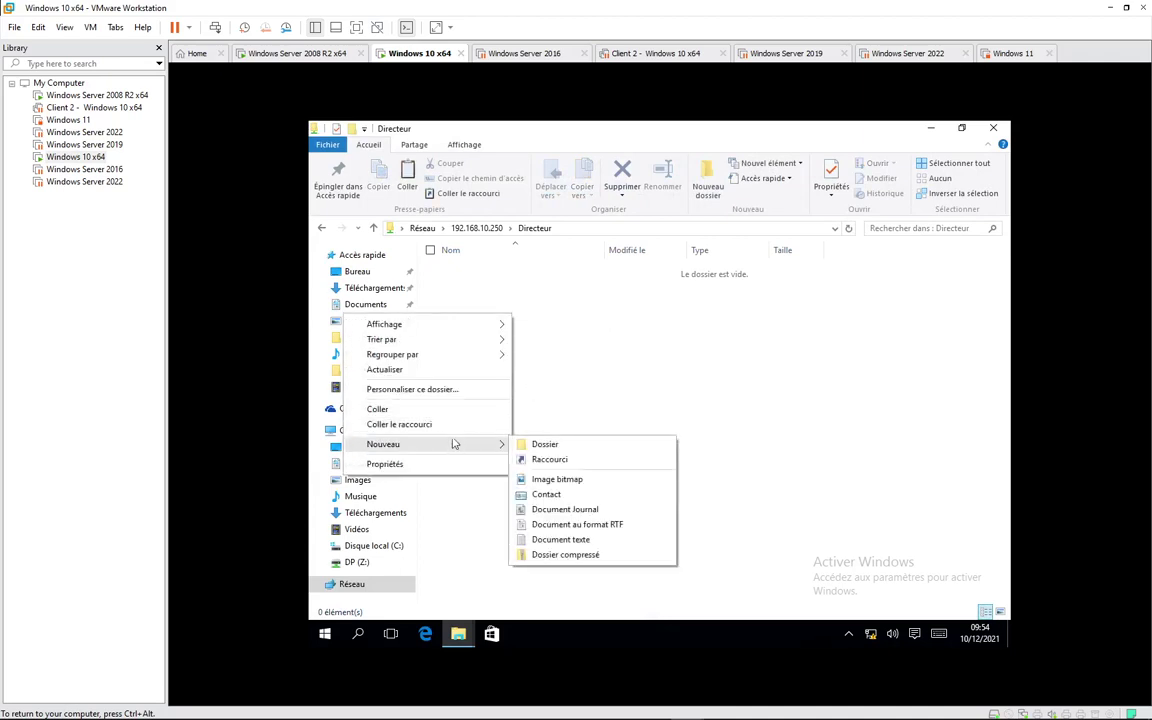
{"action": "left_click", "coordinate": [453, 409]}
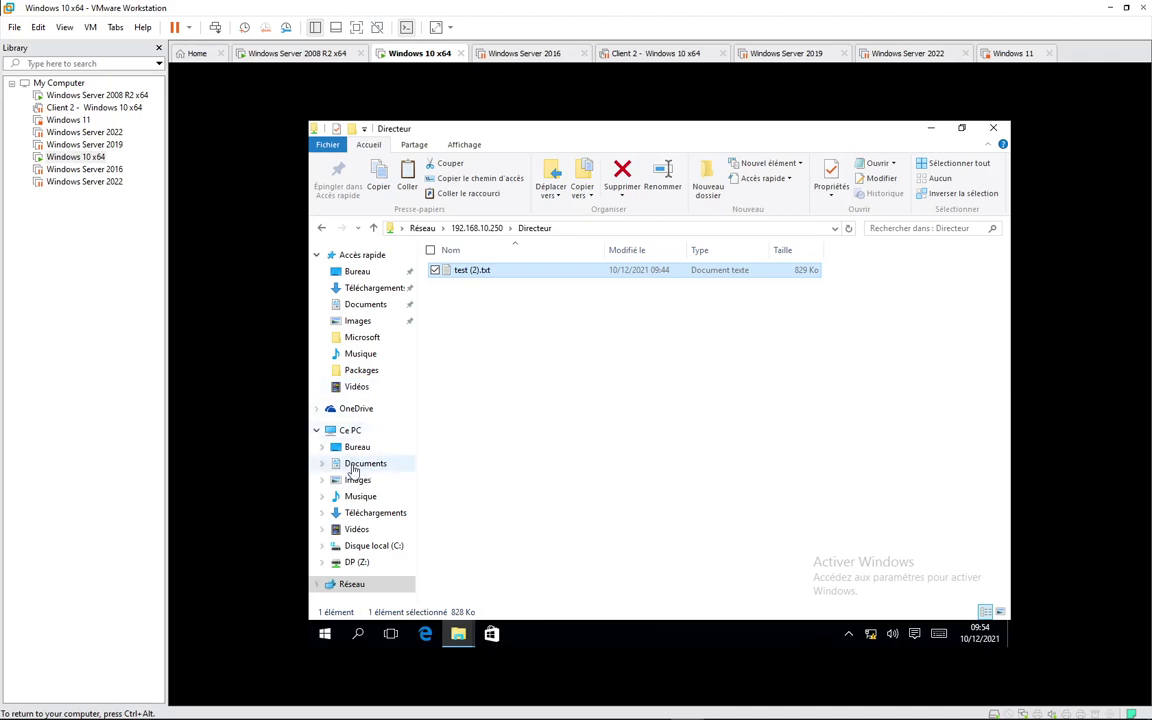
Step: Browse to C:\Utilisateurs and select the dp user folder
{"action": "left_click", "coordinate": [357, 388]}
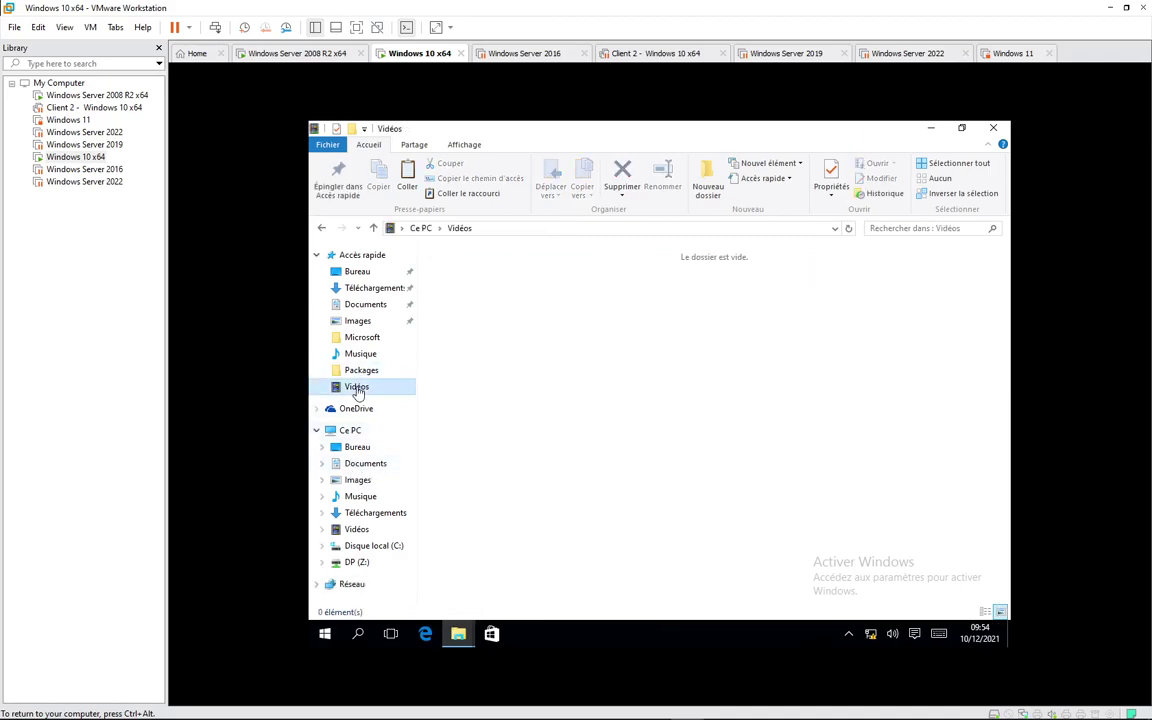
{"action": "left_click", "coordinate": [371, 289]}
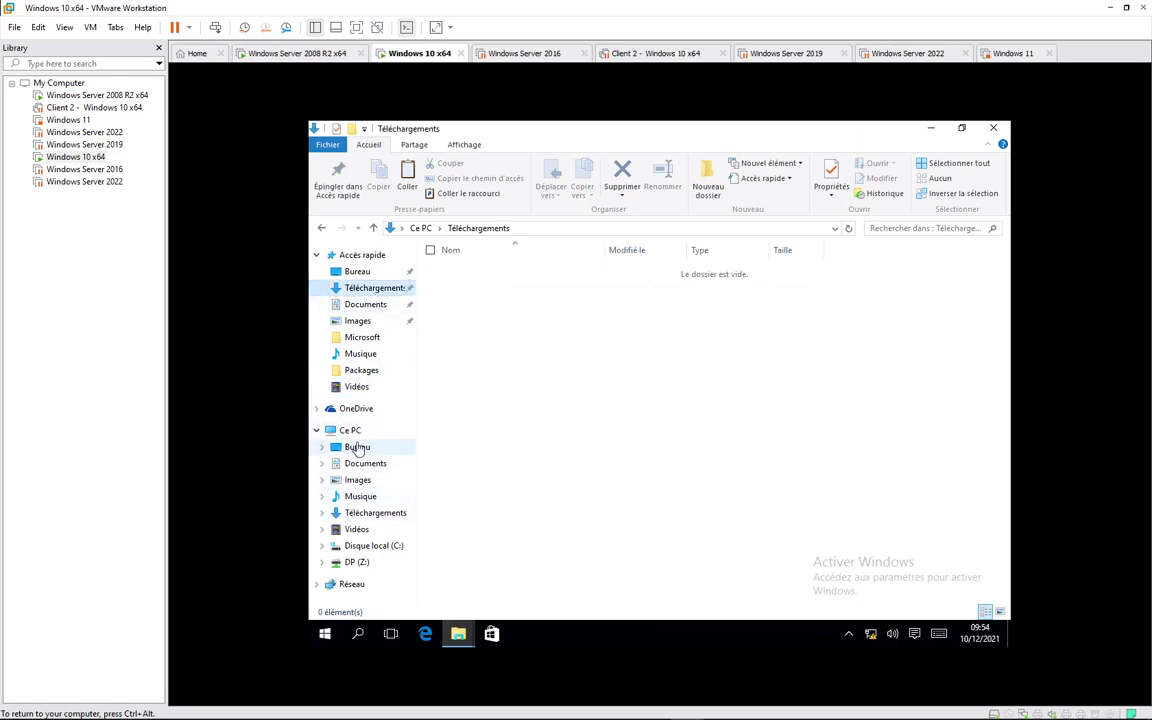
{"action": "left_click", "coordinate": [367, 546]}
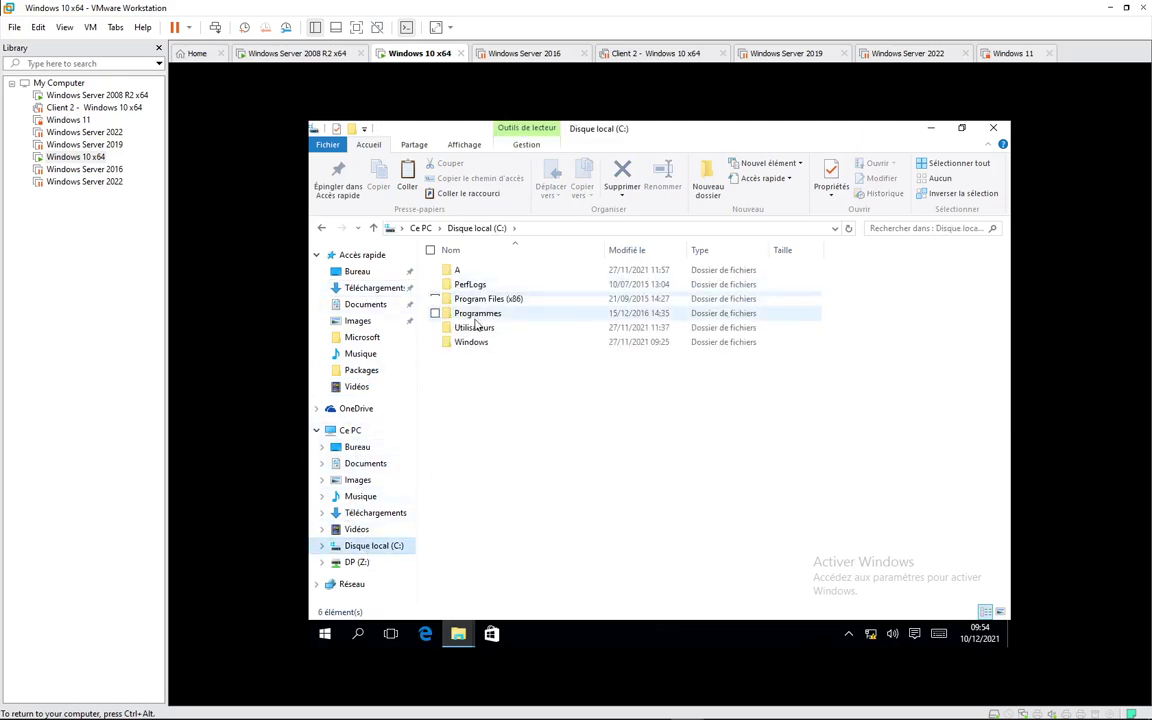
{"action": "double_click", "coordinate": [476, 327]}
{"action": "left_click", "coordinate": [457, 288]}
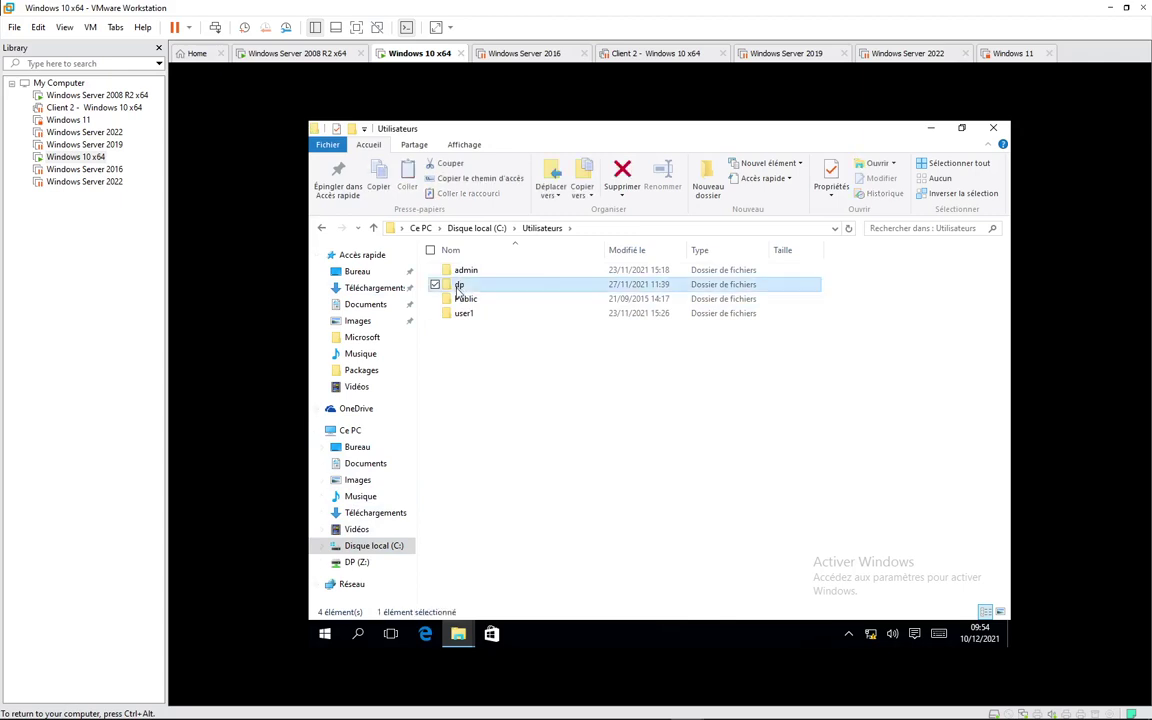
Step: Go to DP (Z:), then reopen the server at \\192.168.10.250 from the address bar
{"action": "left_click", "coordinate": [356, 563]}
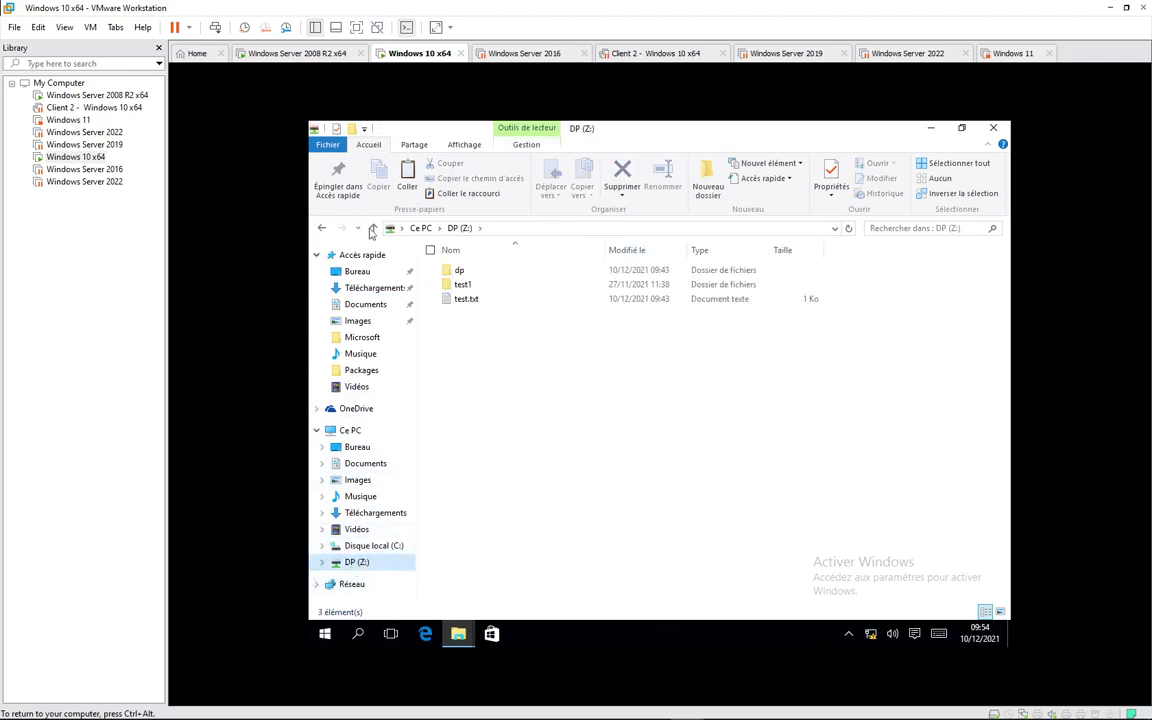
{"action": "left_click", "coordinate": [516, 231]}
{"action": "type", "text": "\\\\"}
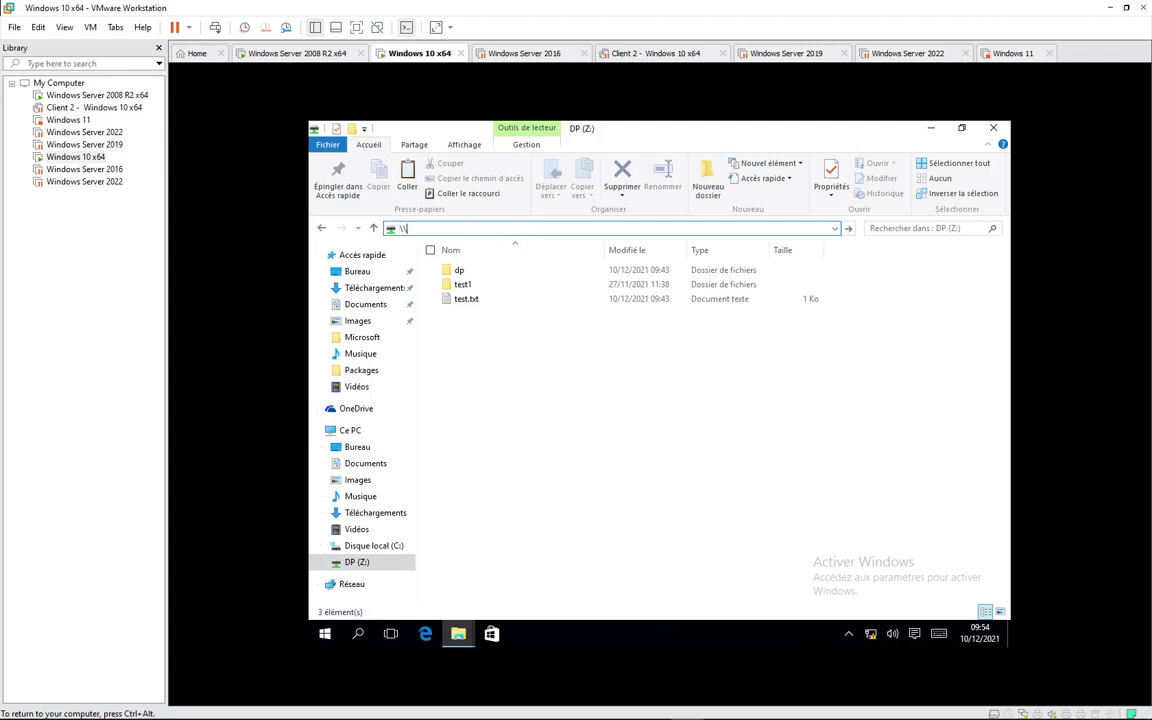
{"action": "left_click", "coordinate": [527, 241]}
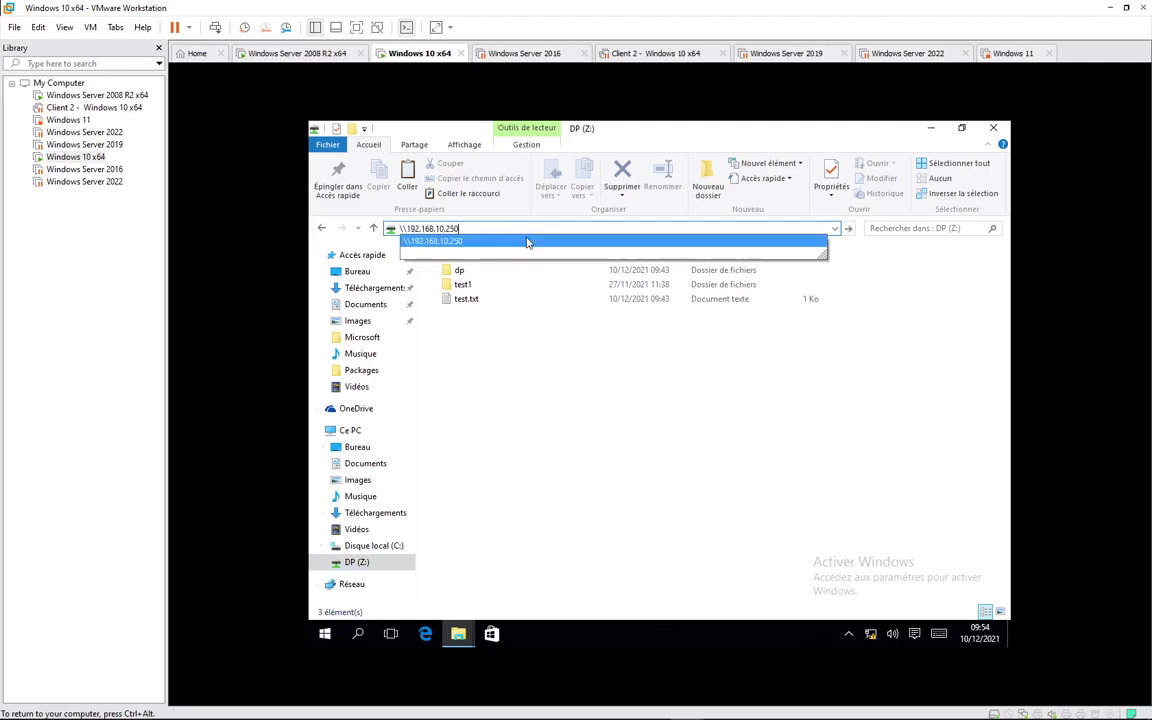
Step: Paste the dp folder into the Directeur share and refresh while it copies
{"action": "double_click", "coordinate": [484, 266]}
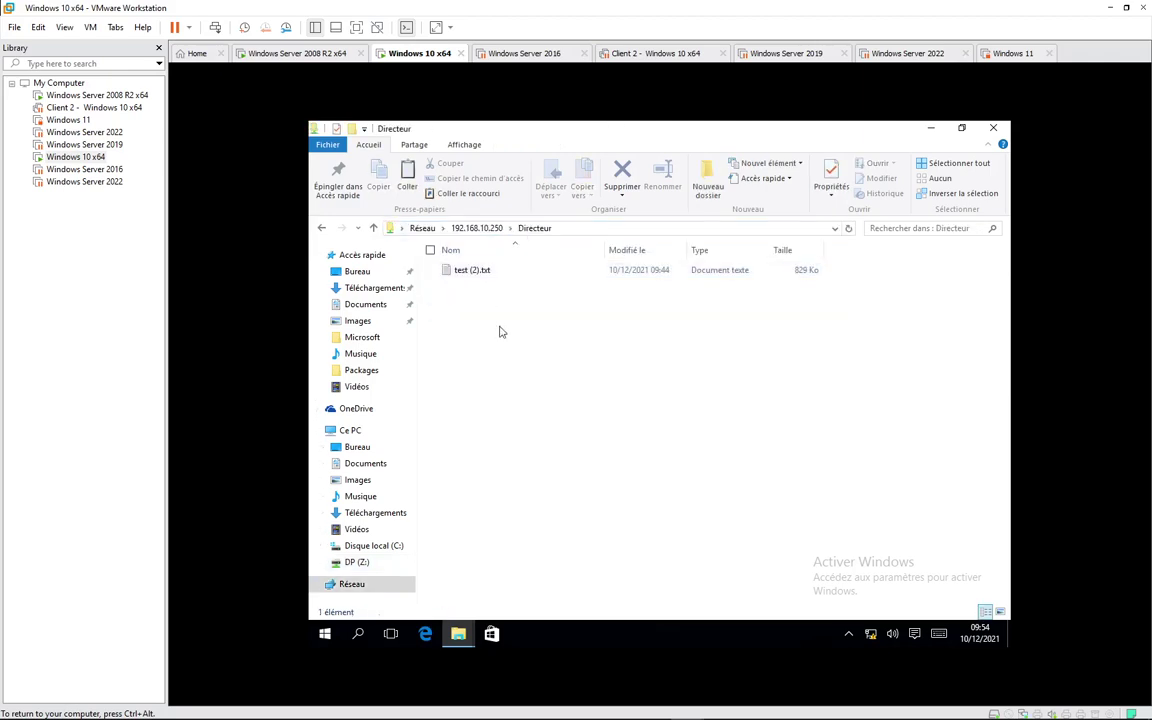
{"action": "key", "text": "ctrl+v"}
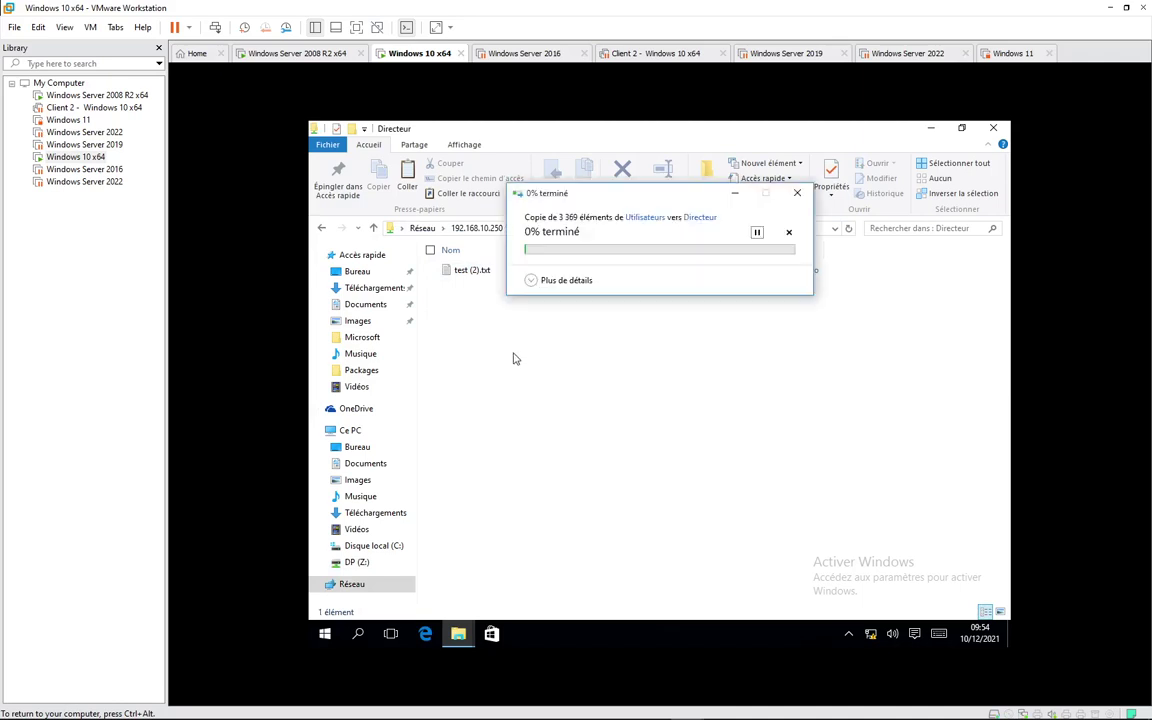
{"action": "right_click", "coordinate": [655, 375]}
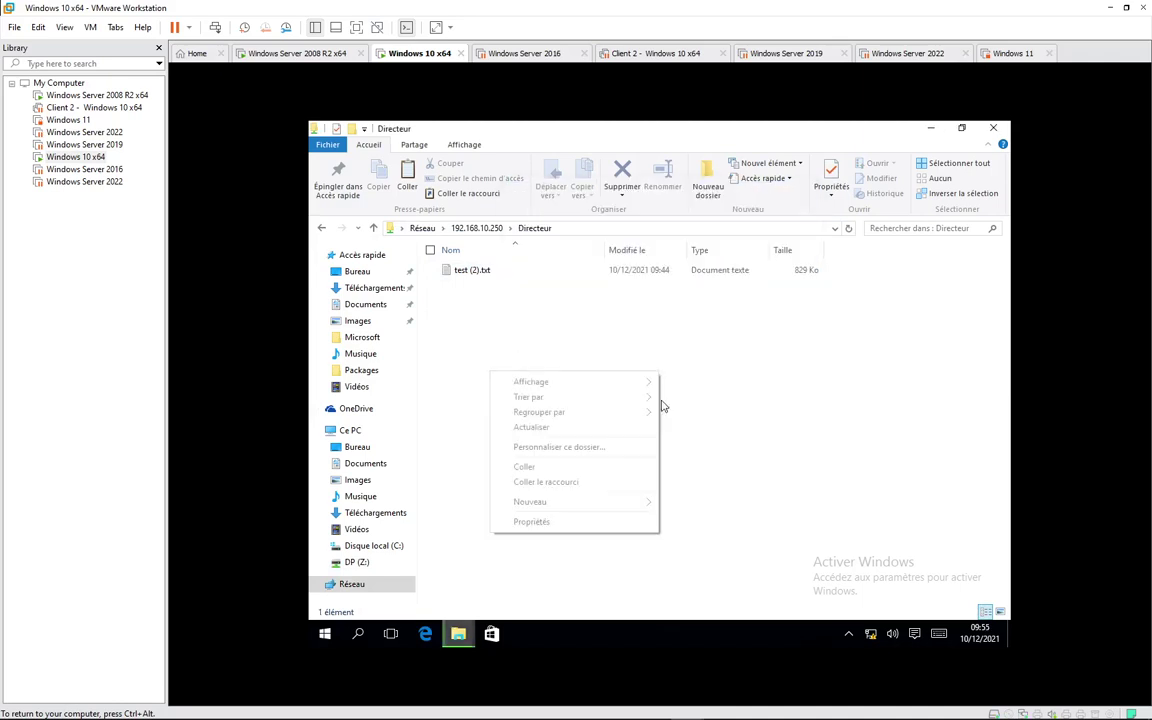
{"action": "left_click", "coordinate": [589, 434]}
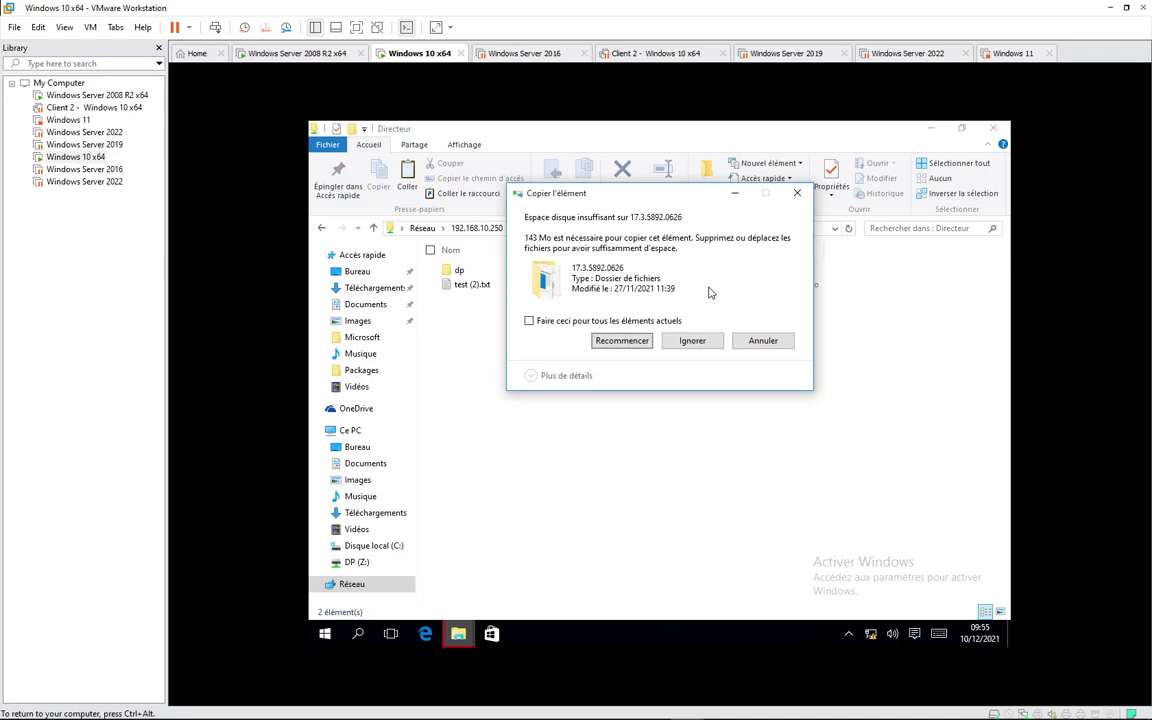
Step: Release input from the VM and bring up the host taskbar
{"action": "key", "text": "ctrl+alt"}
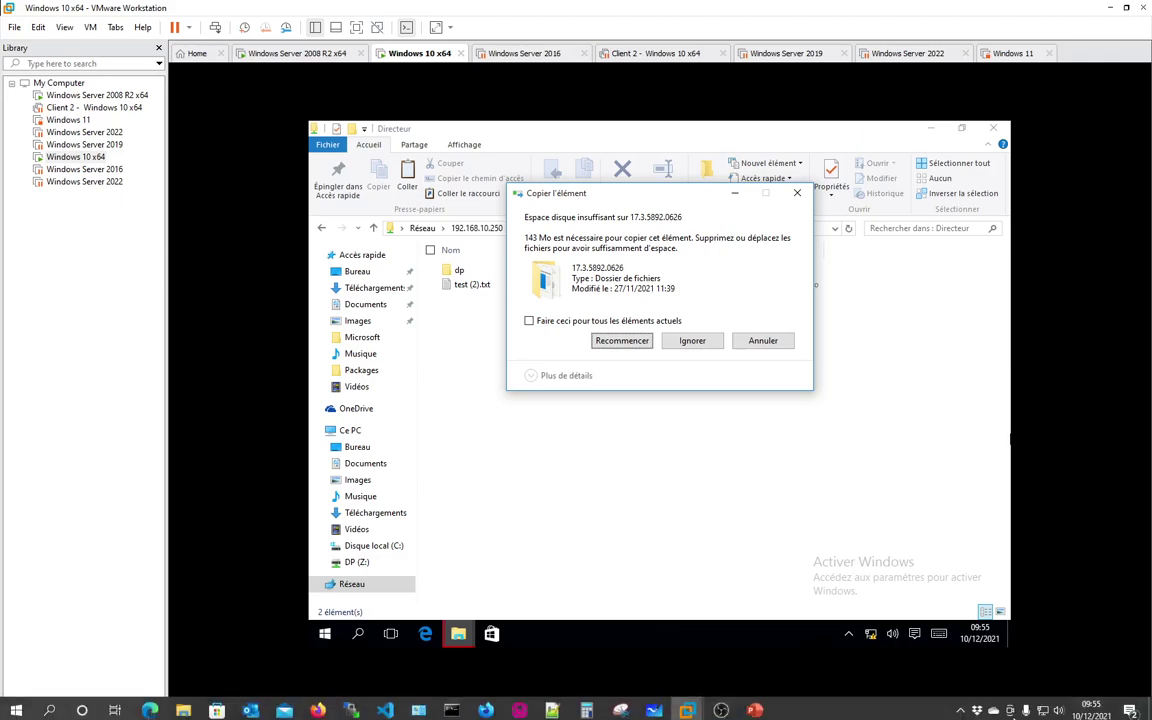
{"action": "left_click", "coordinate": [443, 374]}
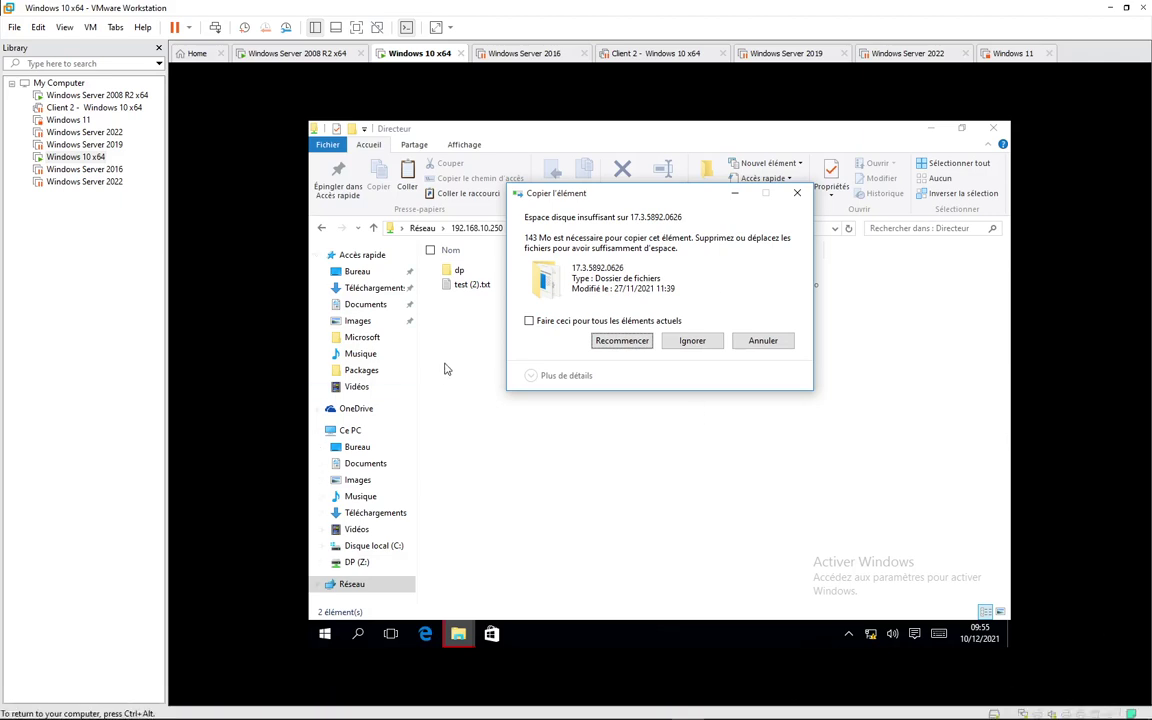
{"action": "left_click", "coordinate": [961, 708]}
{"action": "left_click", "coordinate": [893, 713]}
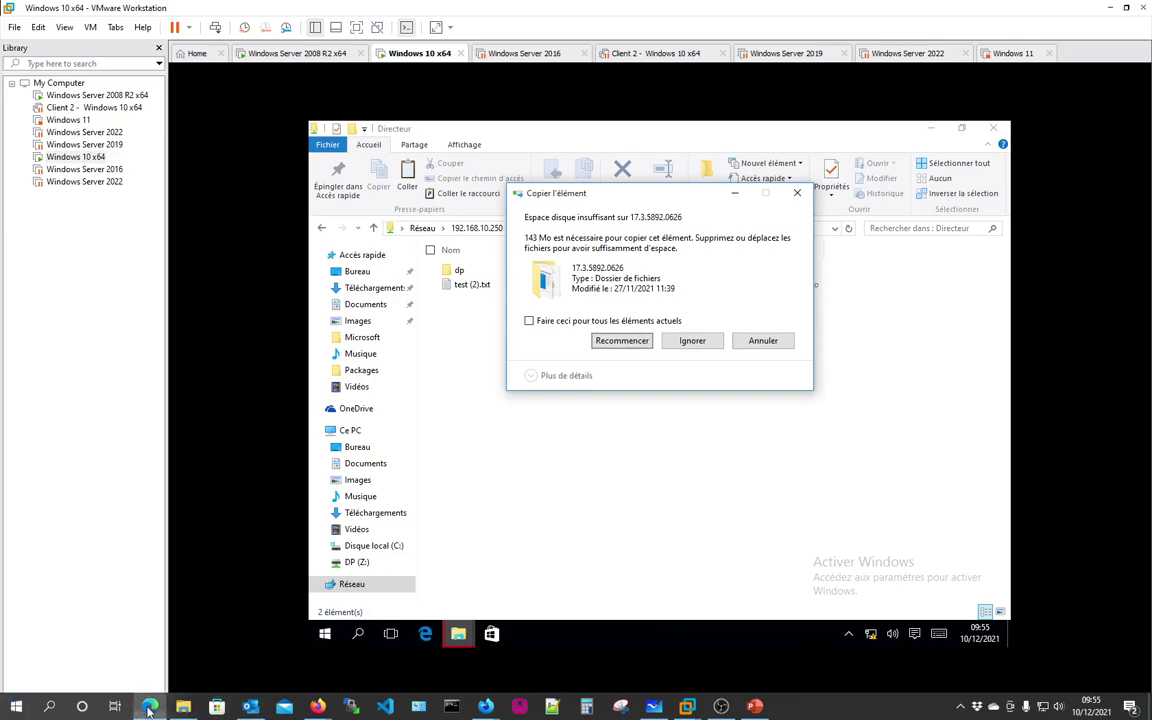
{"action": "left_click", "coordinate": [149, 707]}
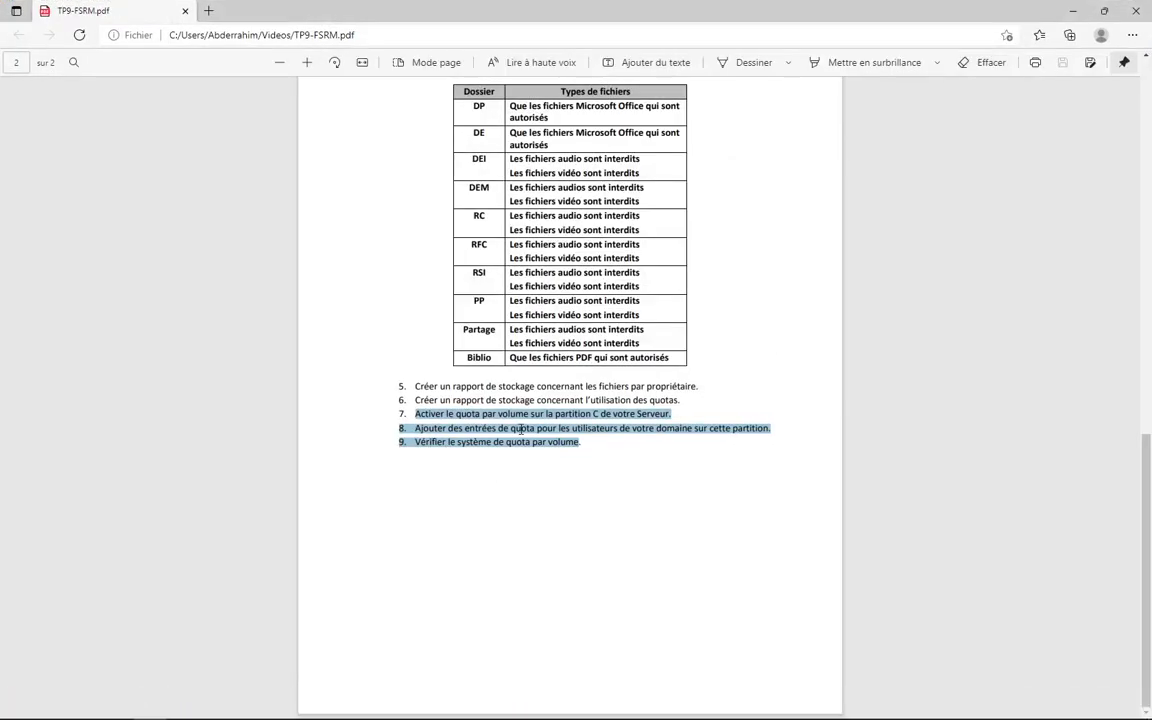
{"action": "left_click", "coordinate": [451, 396]}
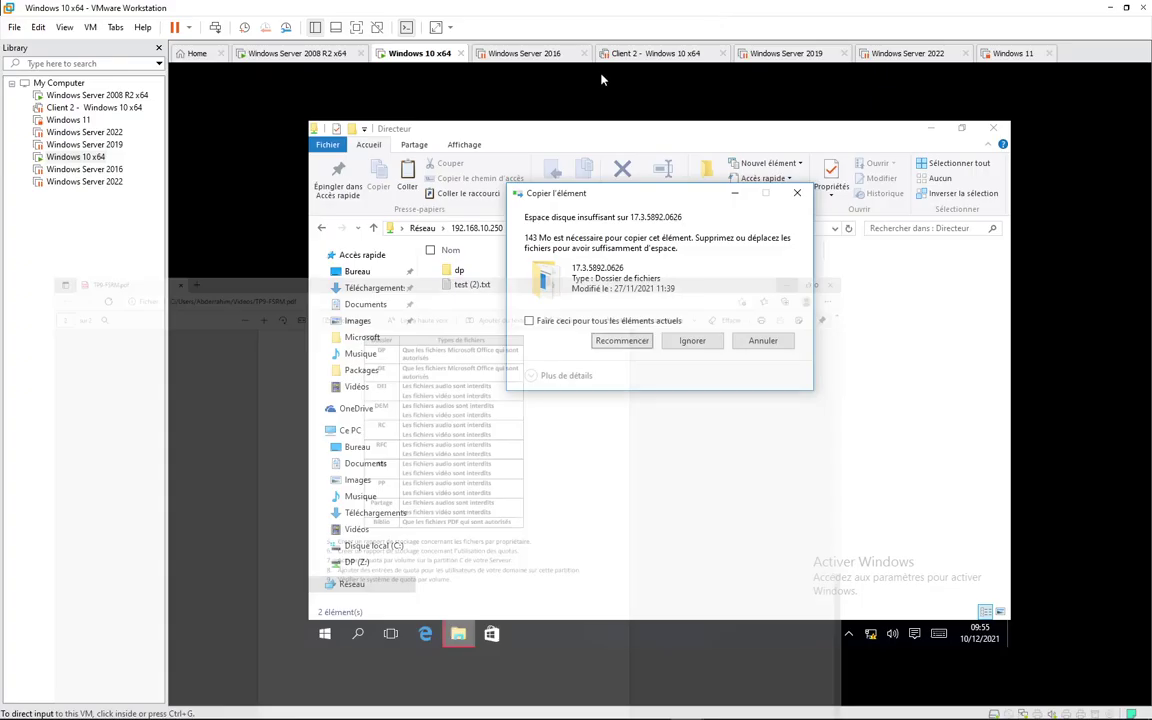
{"action": "left_click", "coordinate": [1073, 10]}
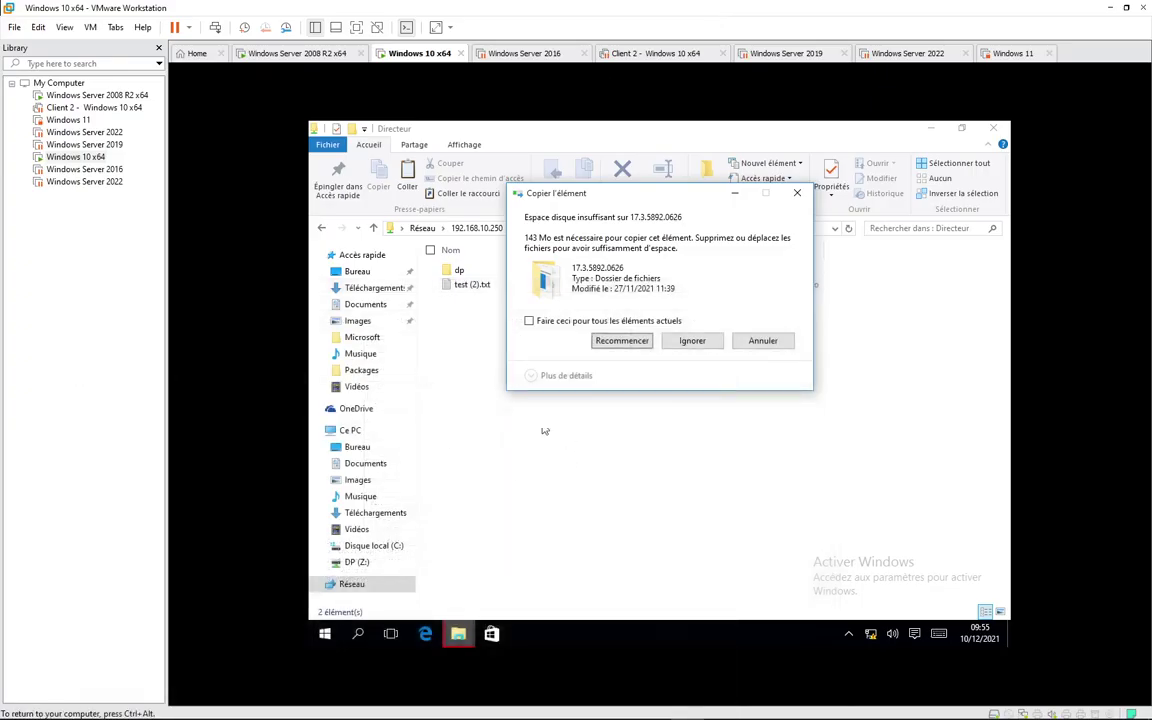